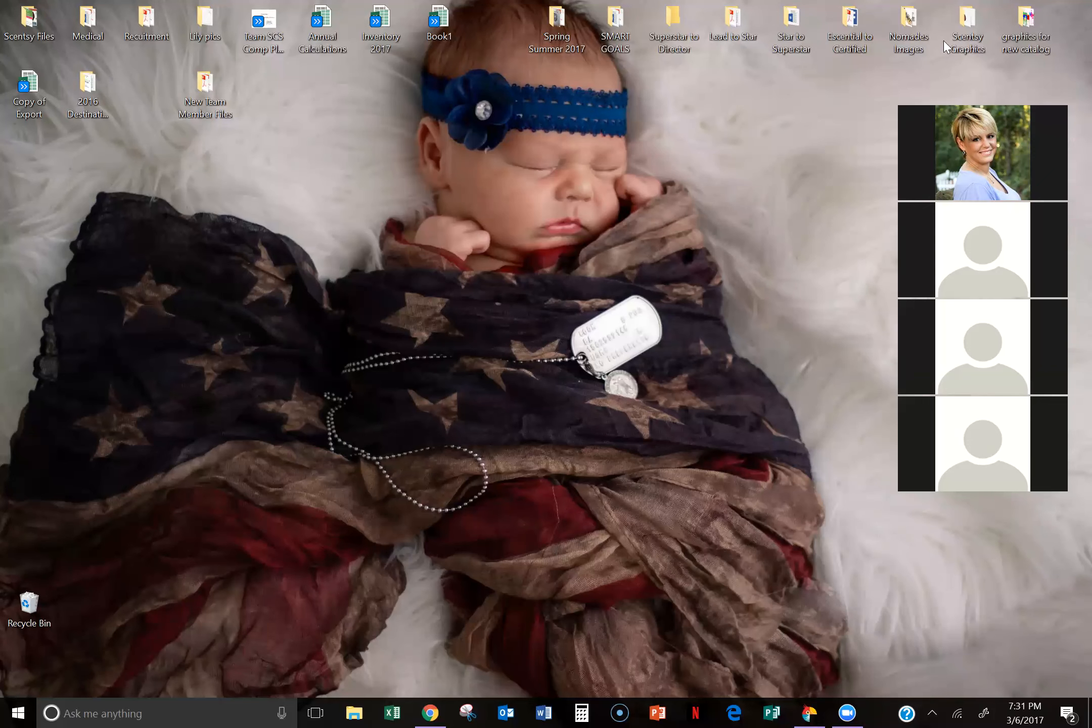
Step: Switch to Movavi Photo Editor to view its start screen, and minimize it again
{"action": "left_click", "coordinate": [915, 98]}
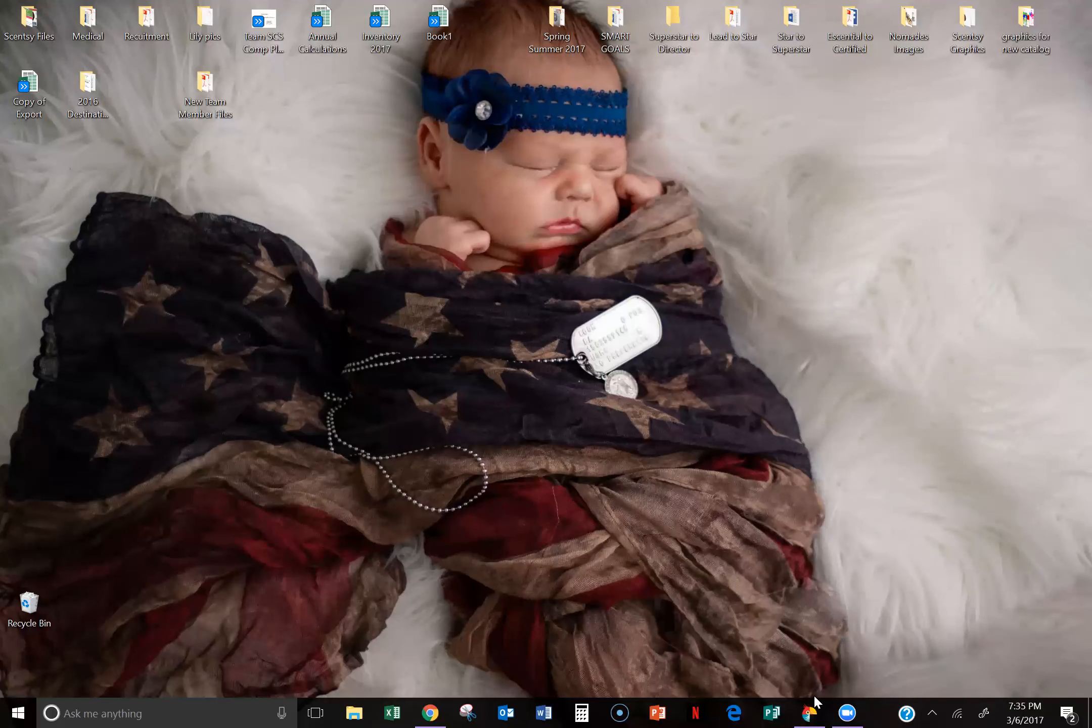
{"action": "mouse_move", "coordinate": [812, 706]}
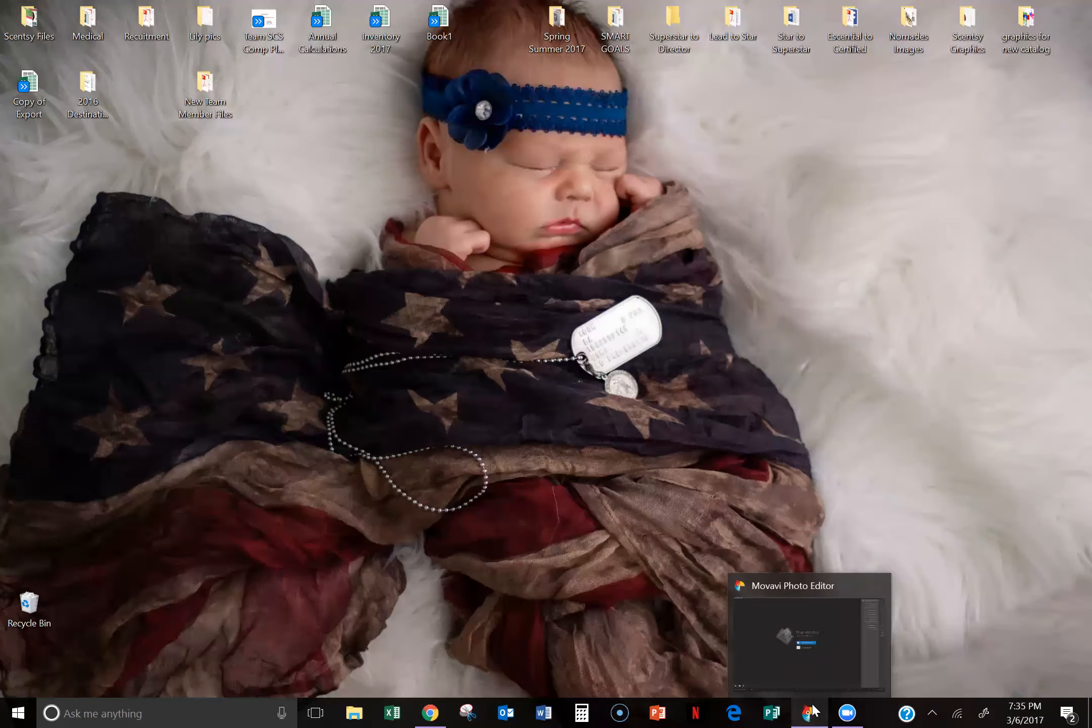
{"action": "left_click", "coordinate": [810, 711]}
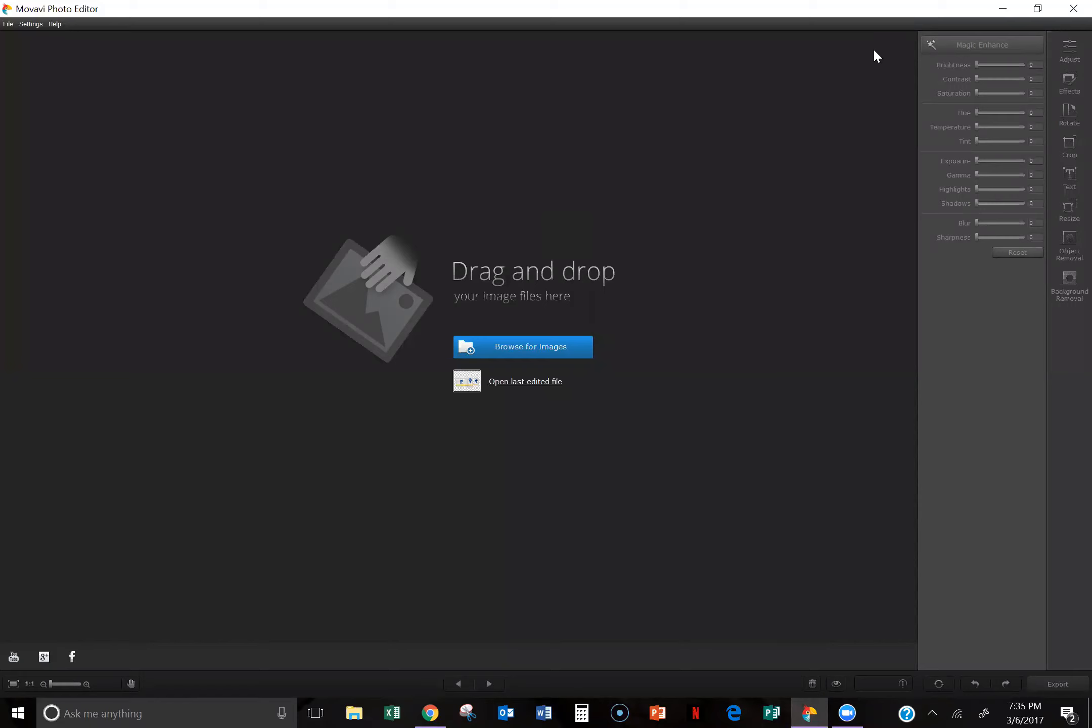
{"action": "left_click", "coordinate": [1001, 9]}
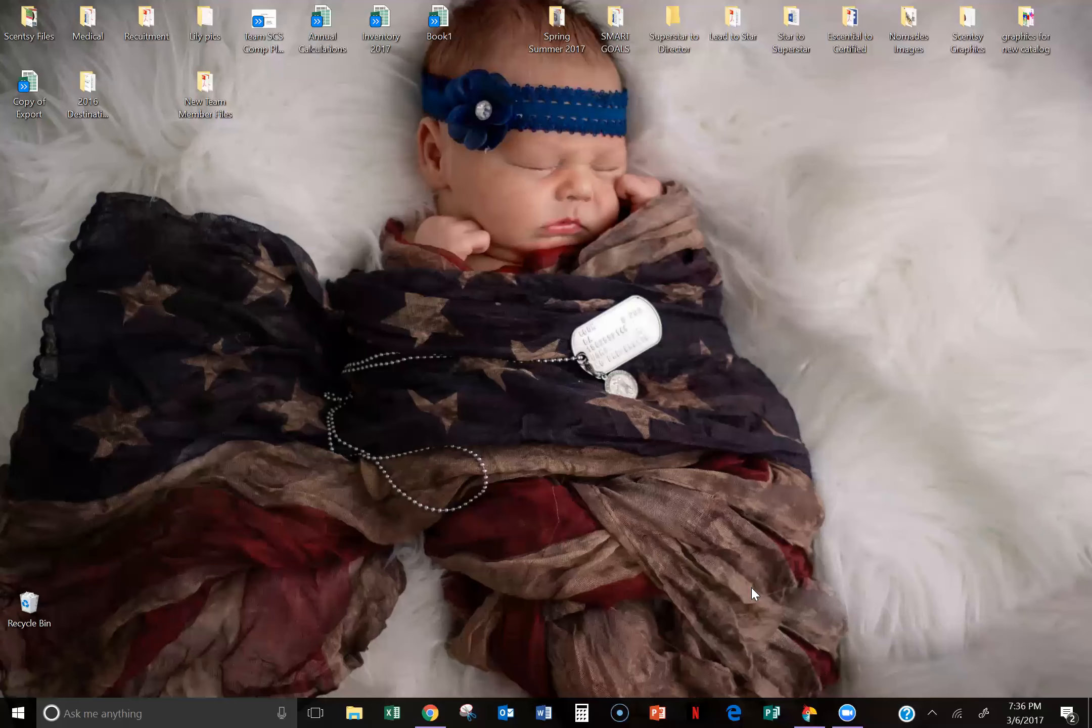
Step: Switch to Canva in Chrome and look through the existing designs under All your designs
{"action": "left_click", "coordinate": [433, 712]}
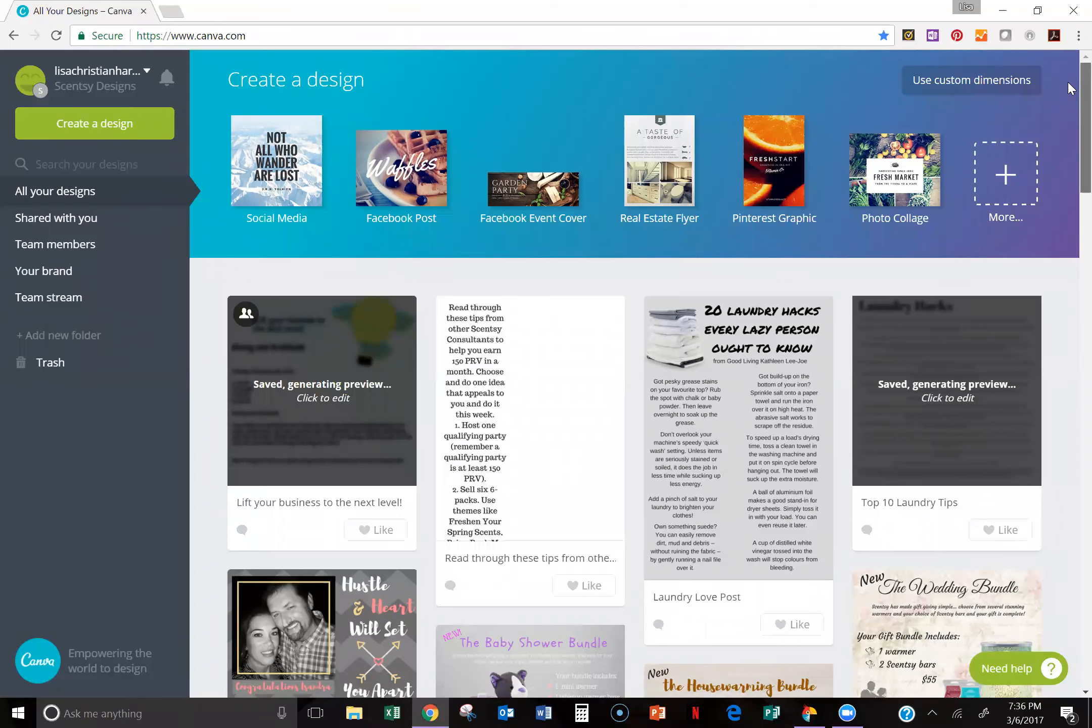
{"action": "scroll", "coordinate": [1071, 90], "scroll_direction": "down", "scroll_amount": 1}
{"action": "scroll", "coordinate": [1071, 147], "scroll_direction": "down", "scroll_amount": 10}
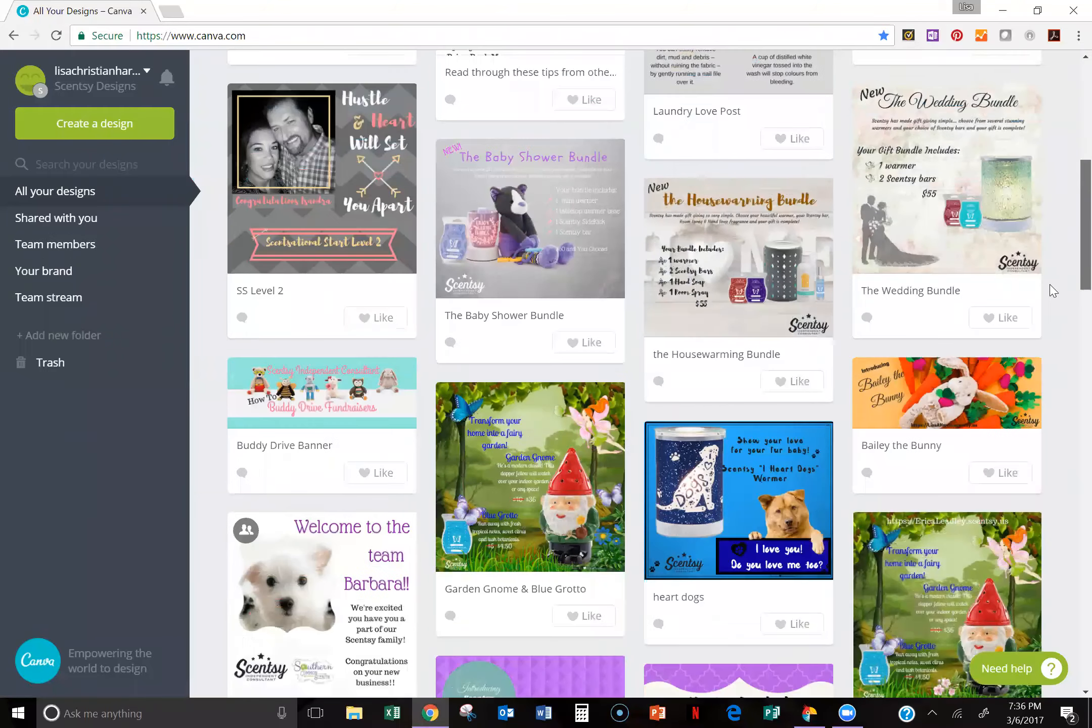
{"action": "scroll", "coordinate": [1033, 354], "scroll_direction": "down", "scroll_amount": 15}
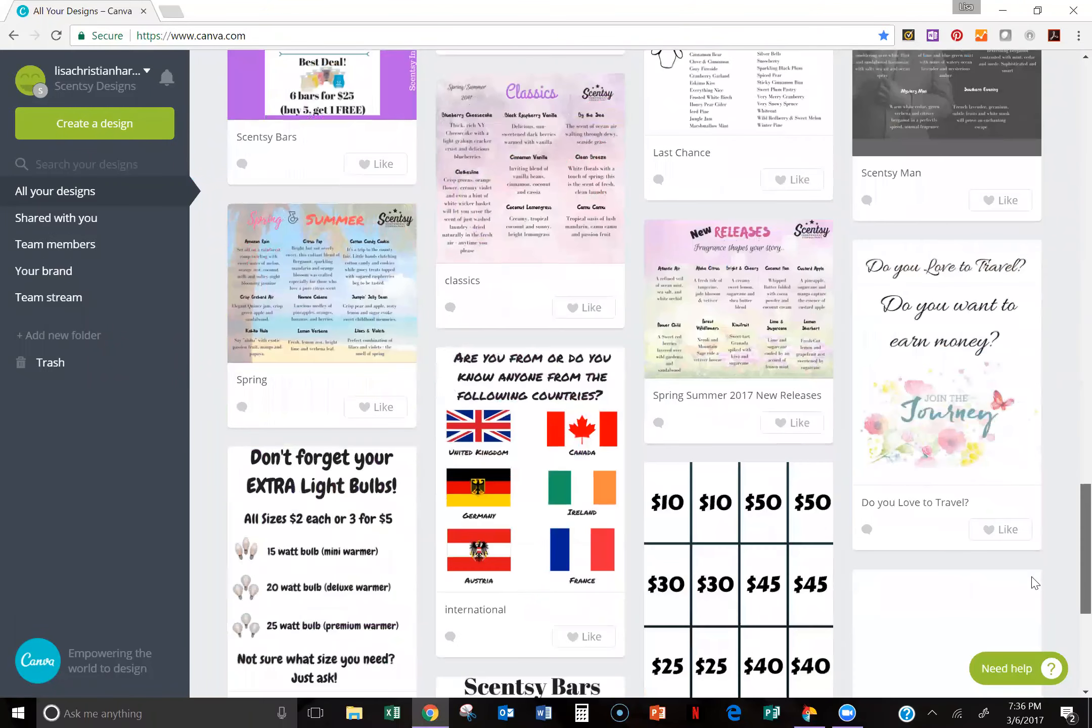
{"action": "scroll", "coordinate": [1033, 599], "scroll_direction": "down", "scroll_amount": 5}
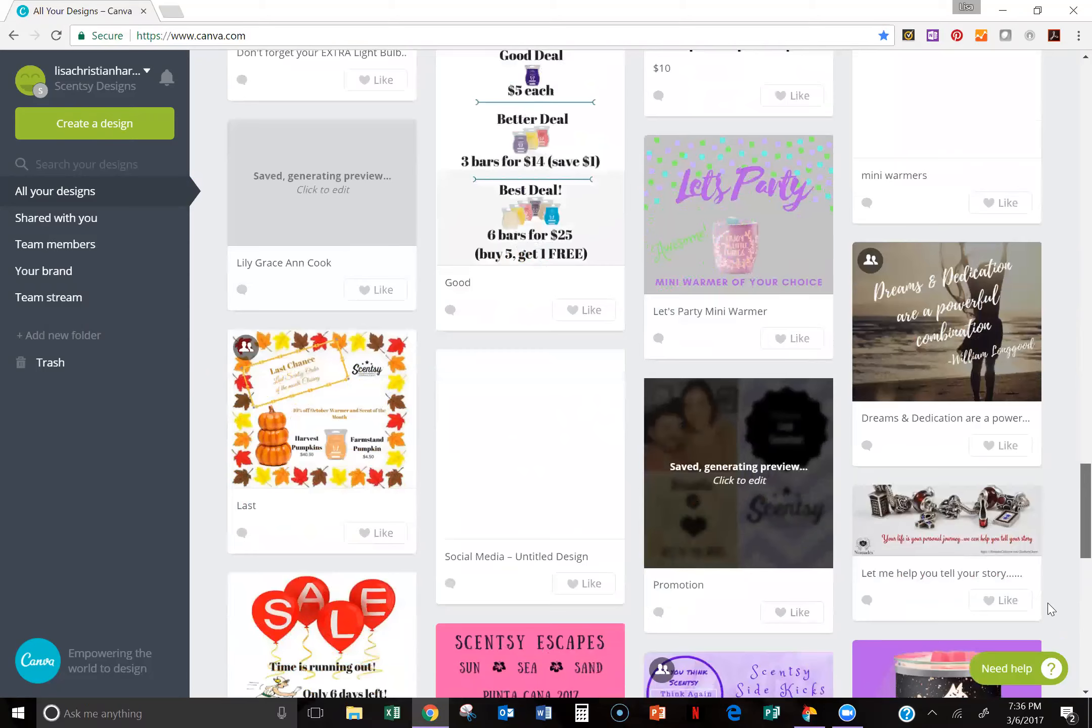
{"action": "scroll", "coordinate": [1071, 528], "scroll_direction": "up", "scroll_amount": 20}
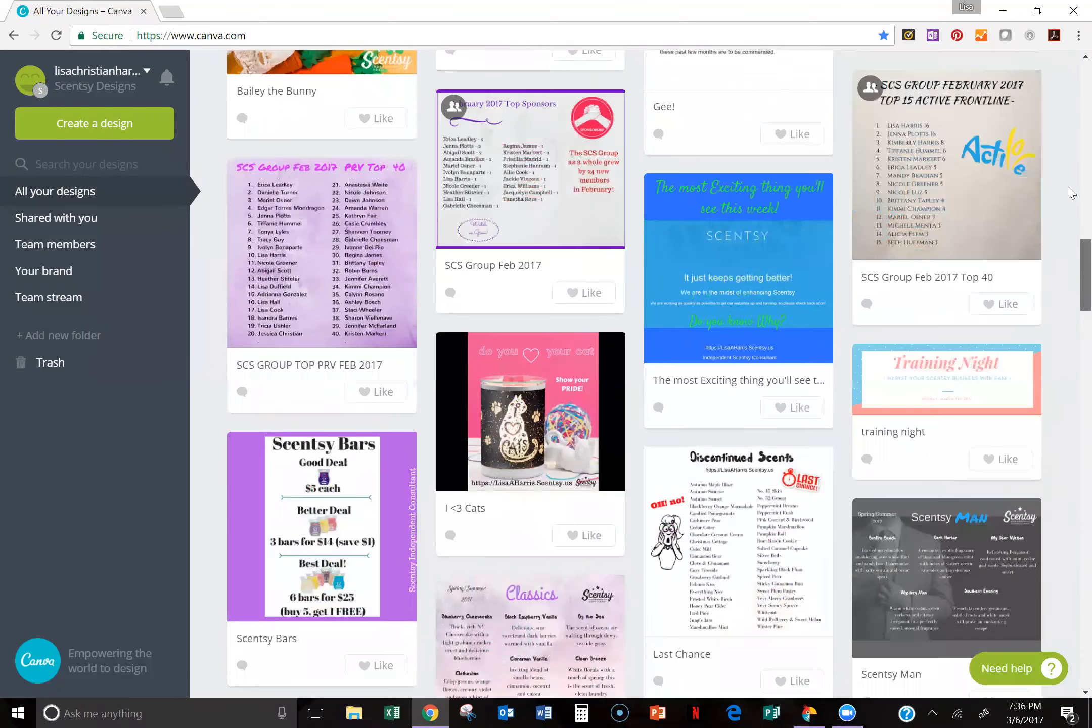
{"action": "scroll", "coordinate": [1071, 160], "scroll_direction": "up", "scroll_amount": 20}
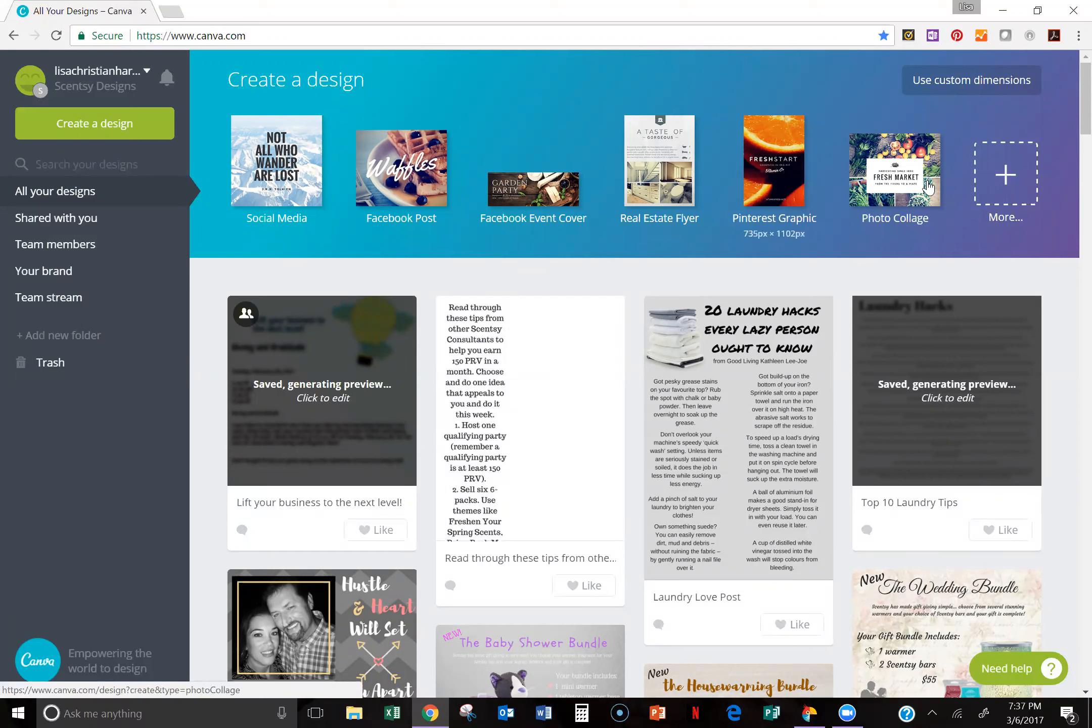
Step: Show the full list of design types and examine the popular, social media, document and blogging formats
{"action": "left_click", "coordinate": [1007, 174]}
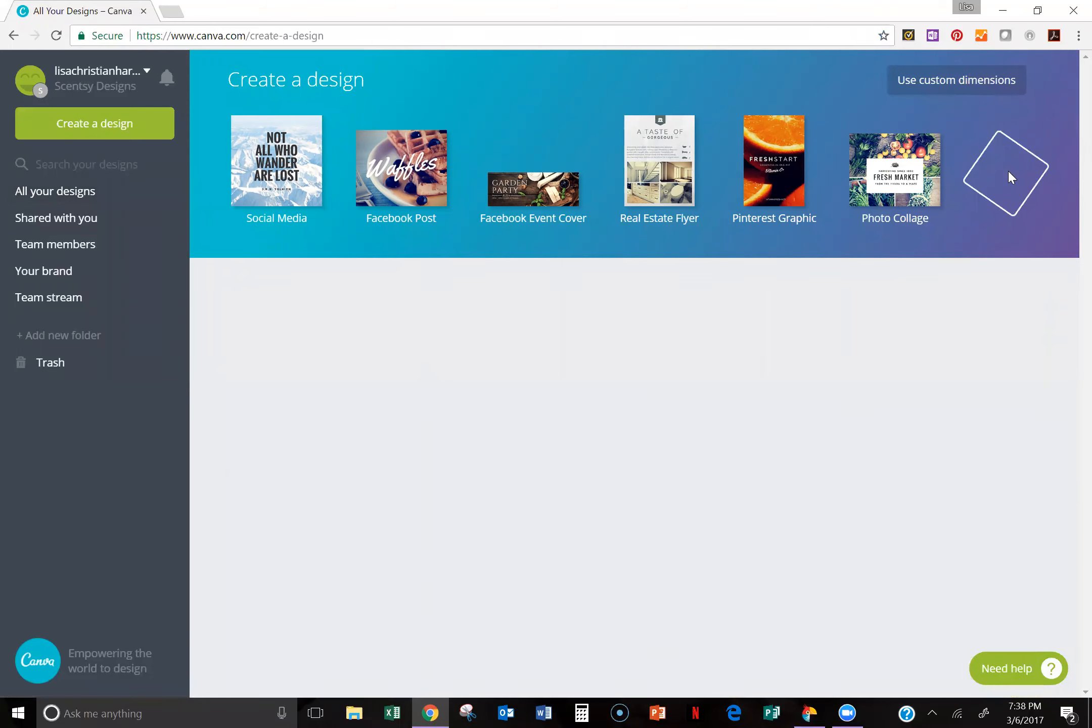
{"action": "left_click", "coordinate": [1008, 170]}
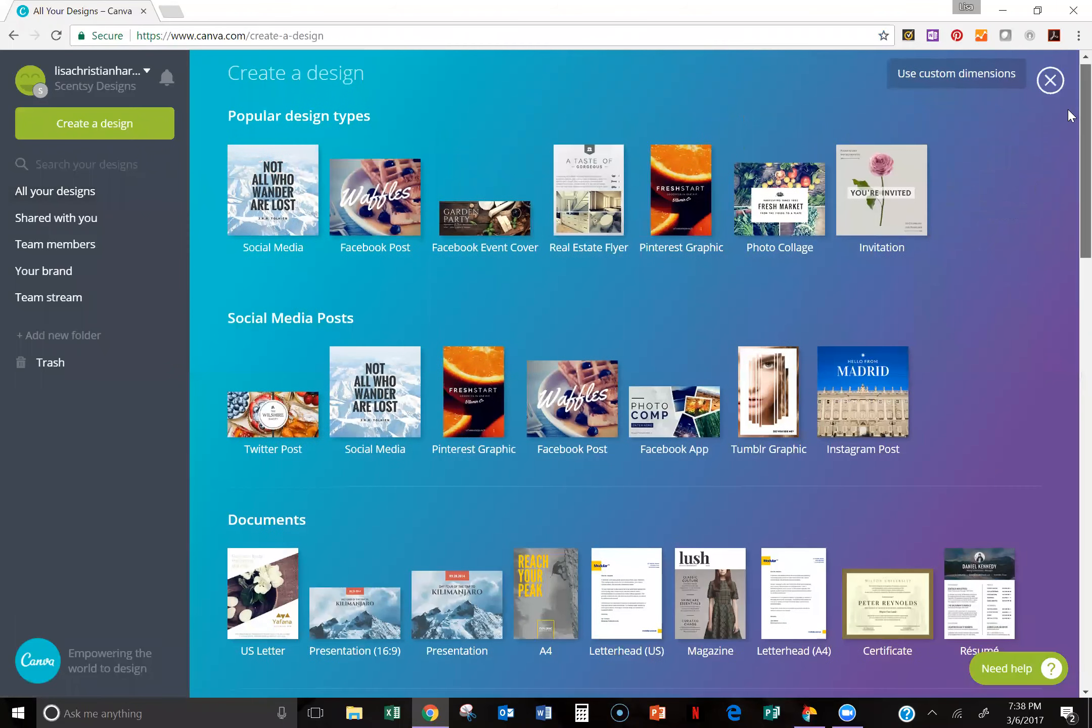
{"action": "scroll", "coordinate": [1071, 119], "scroll_direction": "down", "scroll_amount": 1}
{"action": "scroll", "coordinate": [1071, 128], "scroll_direction": "down", "scroll_amount": 1}
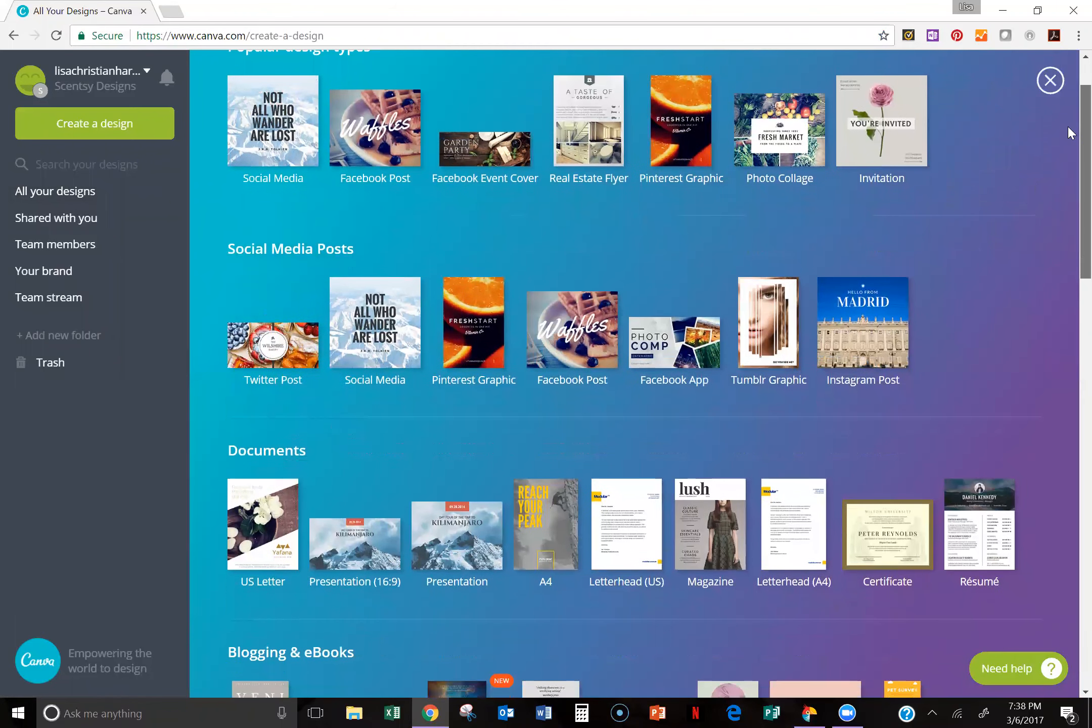
{"action": "scroll", "coordinate": [1071, 138], "scroll_direction": "down", "scroll_amount": 1}
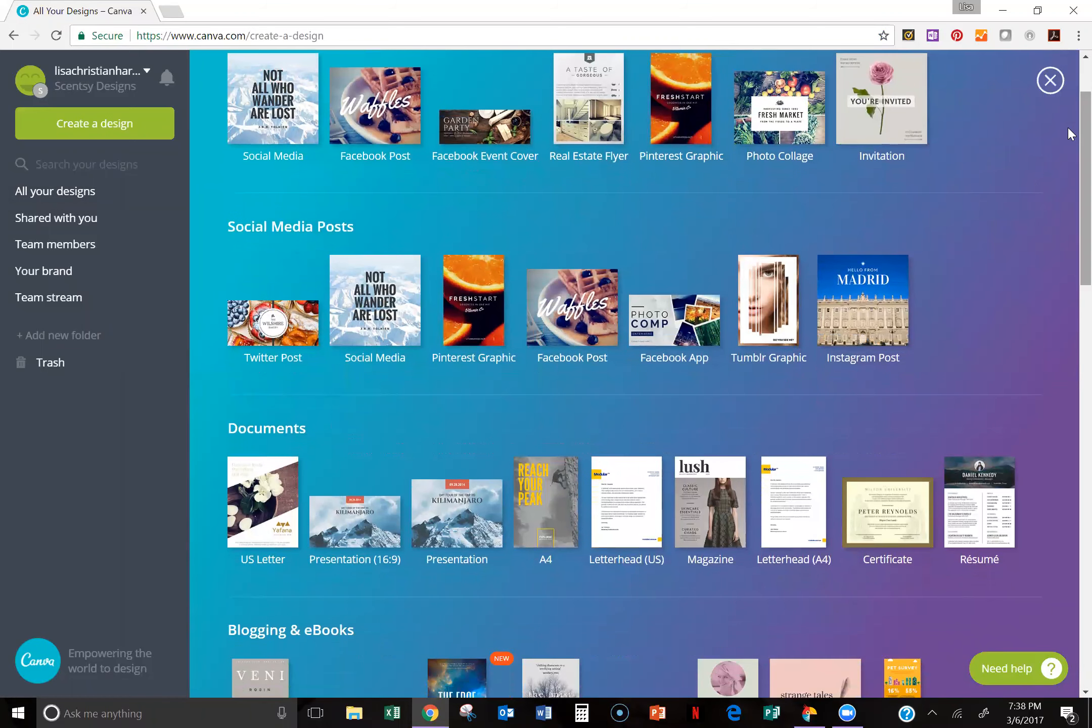
{"action": "scroll", "coordinate": [1071, 130], "scroll_direction": "up", "scroll_amount": 1}
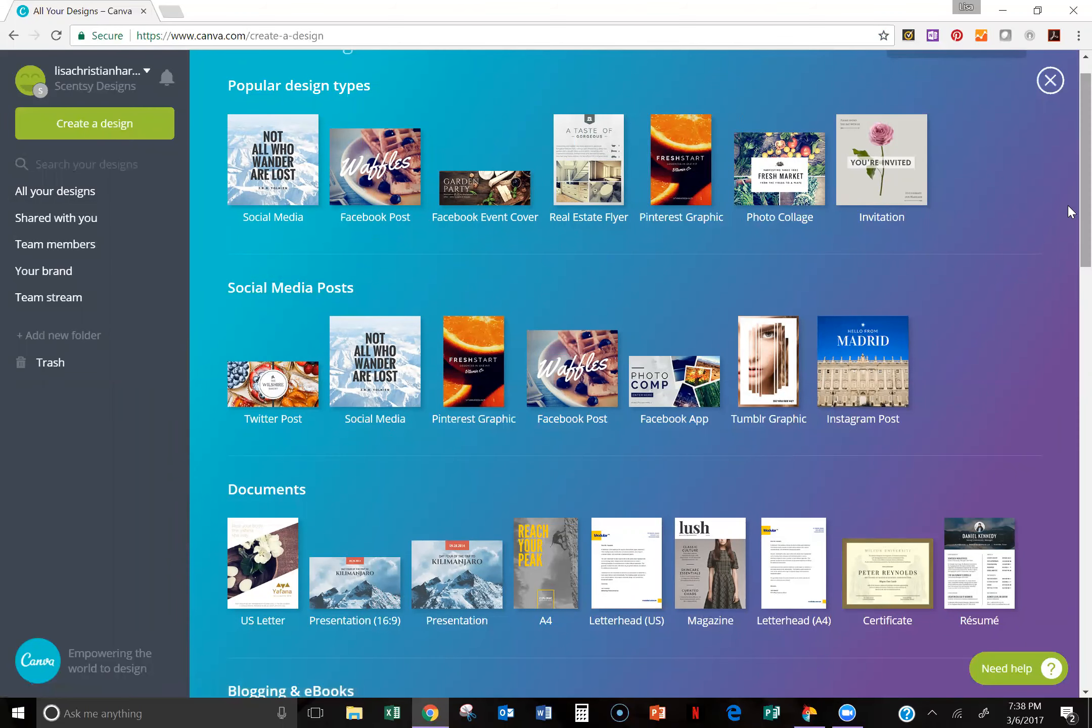
{"action": "scroll", "coordinate": [1069, 238], "scroll_direction": "down", "scroll_amount": 5}
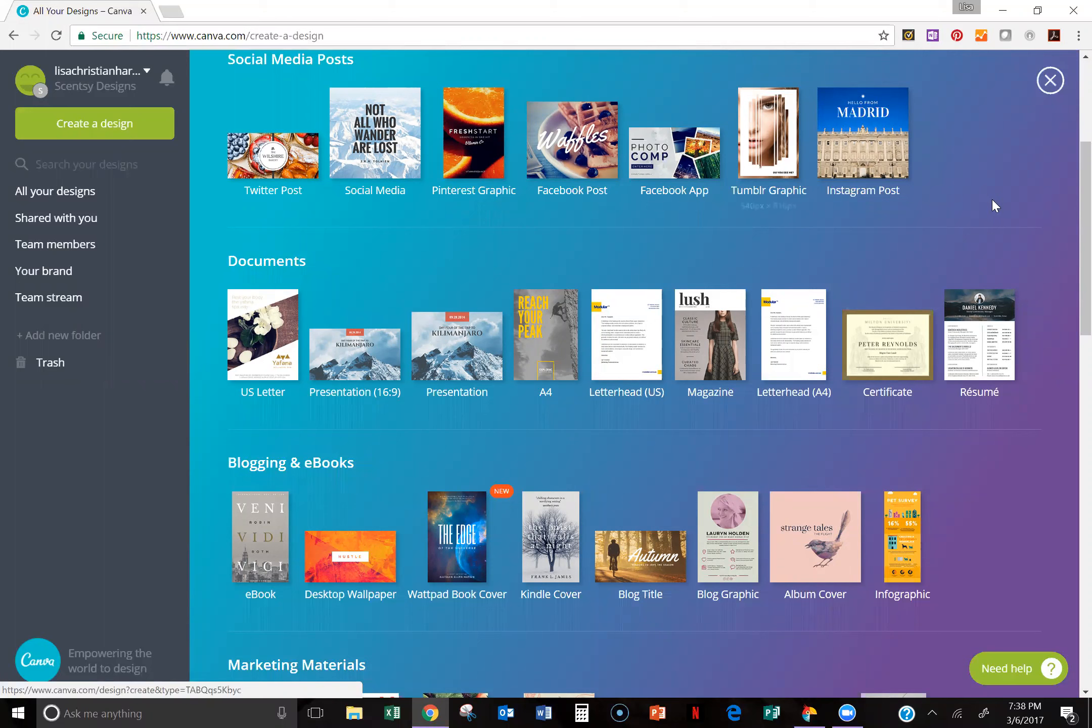
{"action": "scroll", "coordinate": [1068, 238], "scroll_direction": "up", "scroll_amount": 1}
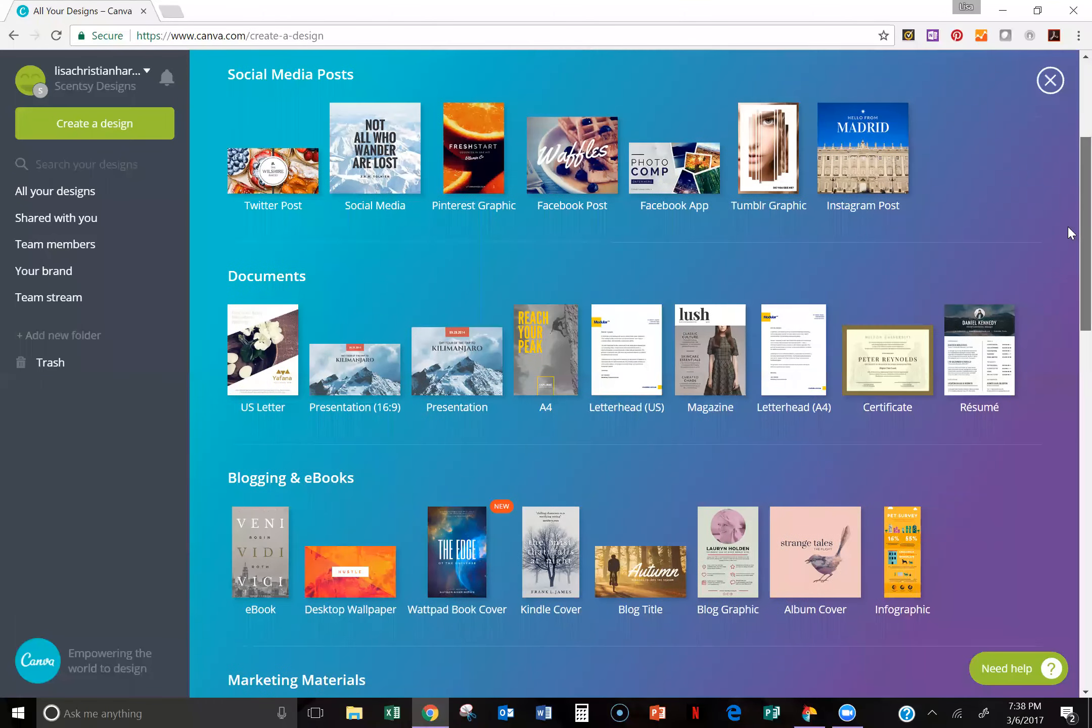
{"action": "scroll", "coordinate": [1071, 222], "scroll_direction": "up", "scroll_amount": 4}
{"action": "scroll", "coordinate": [495, 253], "scroll_direction": "up", "scroll_amount": 1}
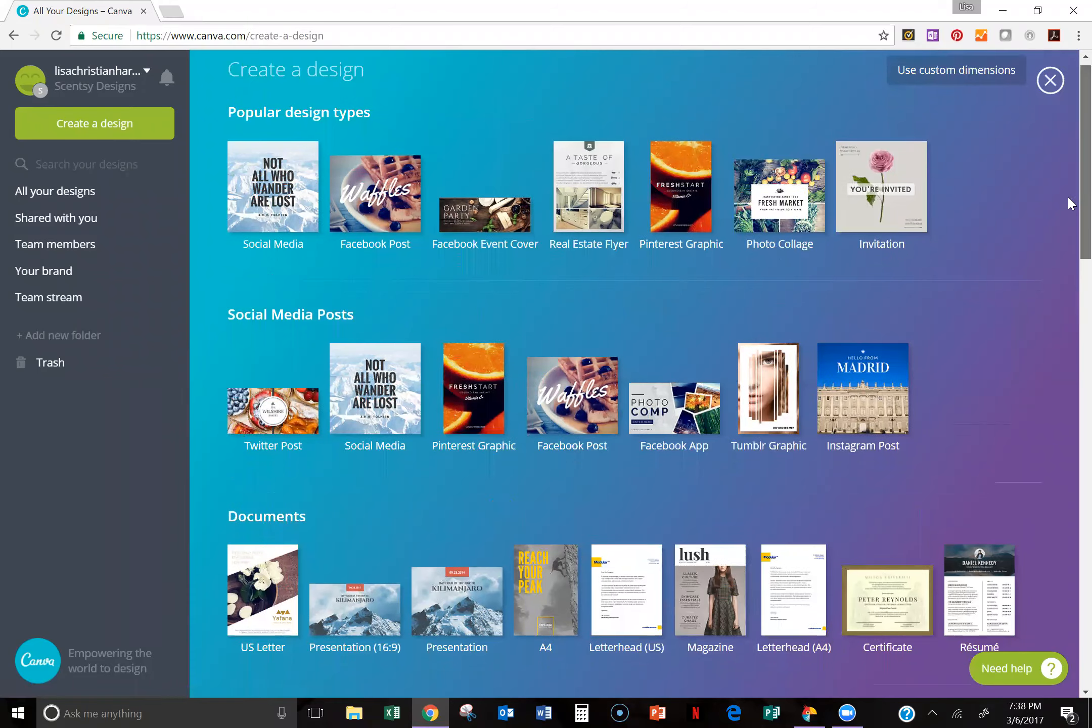
Step: Examine the design types further down the list, including marketing materials, social media and email headers, and events
{"action": "scroll", "coordinate": [1071, 202], "scroll_direction": "down", "scroll_amount": 2}
{"action": "scroll", "coordinate": [1069, 240], "scroll_direction": "down", "scroll_amount": 3}
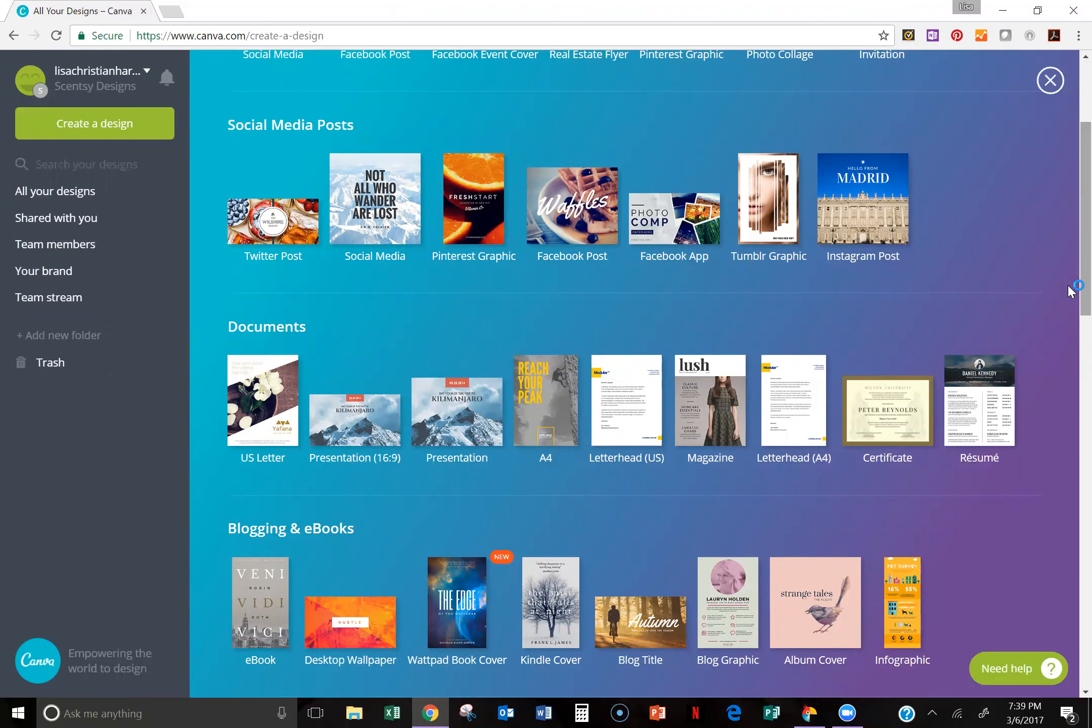
{"action": "scroll", "coordinate": [1070, 322], "scroll_direction": "down", "scroll_amount": 1}
{"action": "scroll", "coordinate": [1070, 322], "scroll_direction": "down", "scroll_amount": 3}
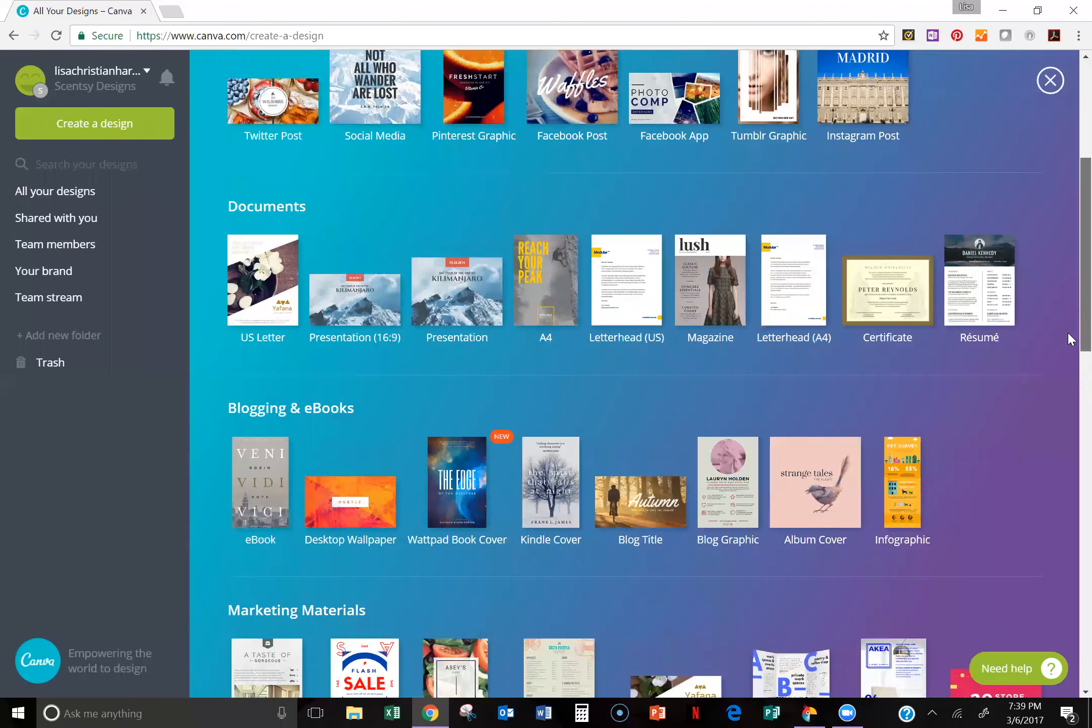
{"action": "scroll", "coordinate": [1070, 342], "scroll_direction": "down", "scroll_amount": 1}
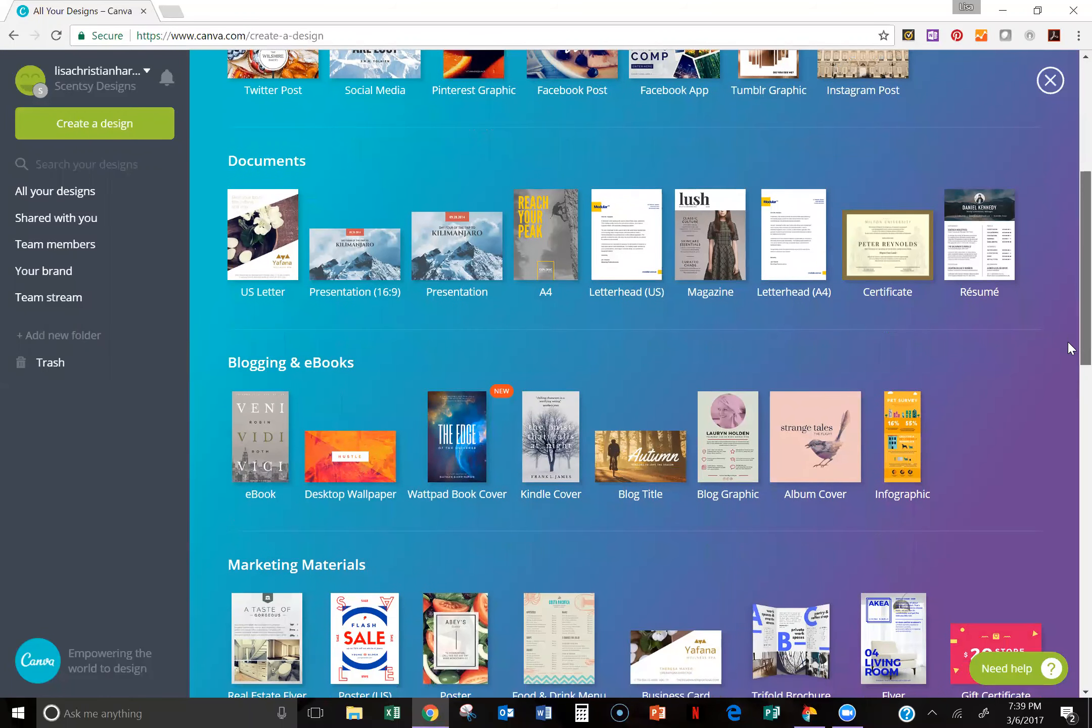
{"action": "scroll", "coordinate": [1071, 349], "scroll_direction": "down", "scroll_amount": 1}
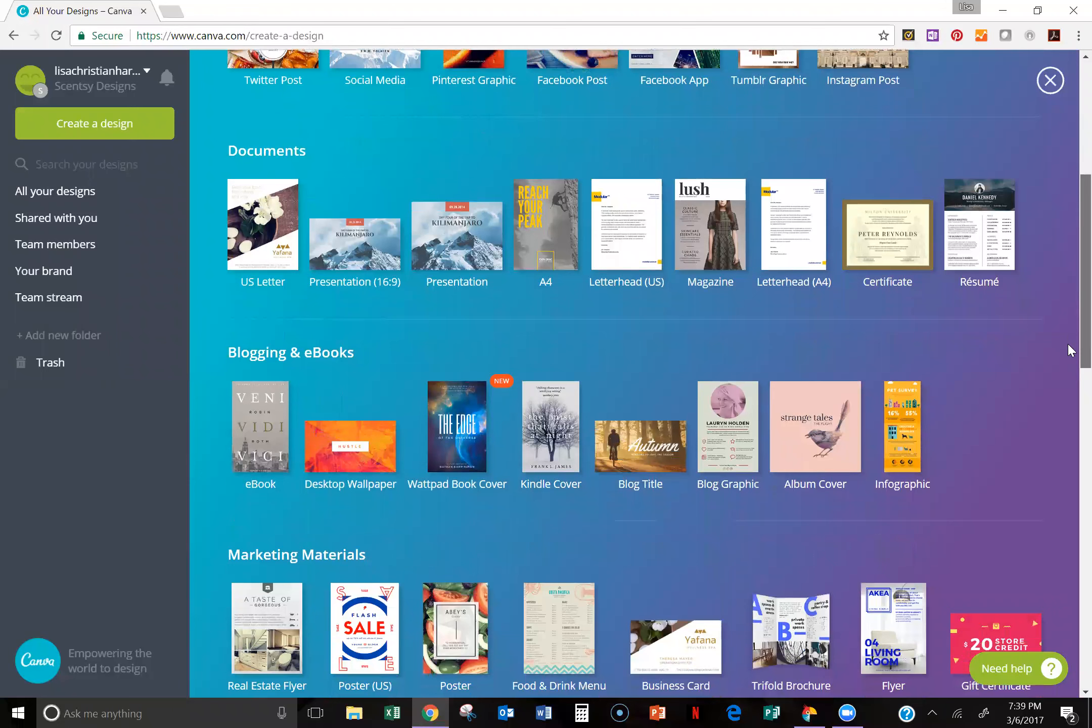
{"action": "scroll", "coordinate": [1071, 351], "scroll_direction": "down", "scroll_amount": 1}
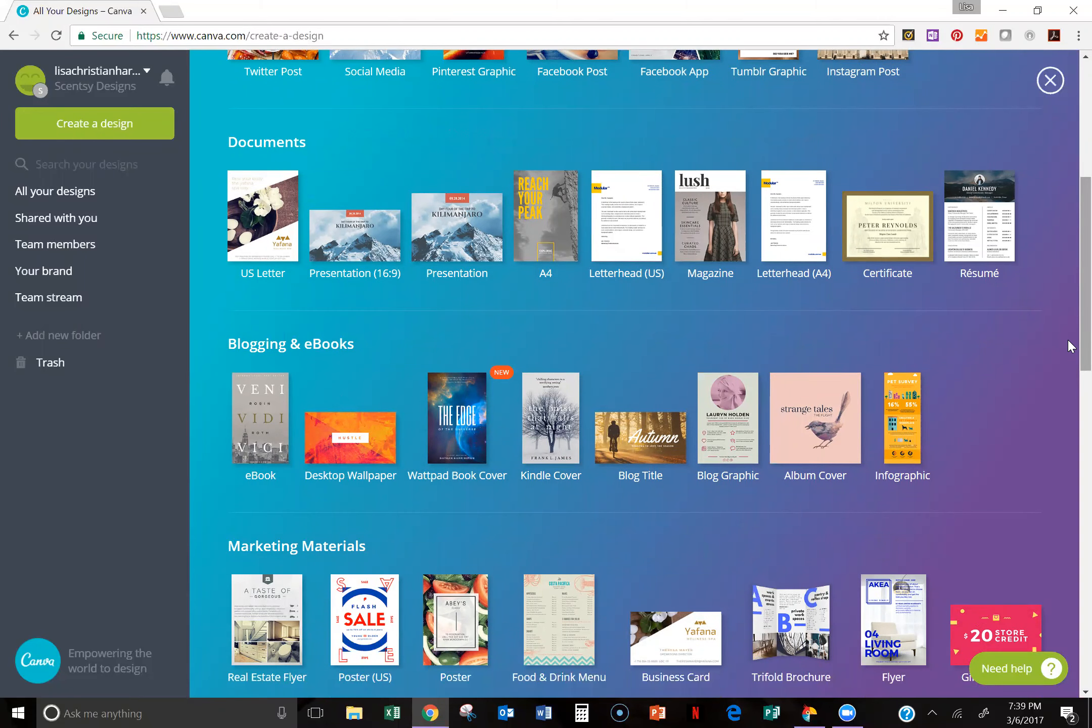
{"action": "scroll", "coordinate": [1004, 458], "scroll_direction": "down", "scroll_amount": 12}
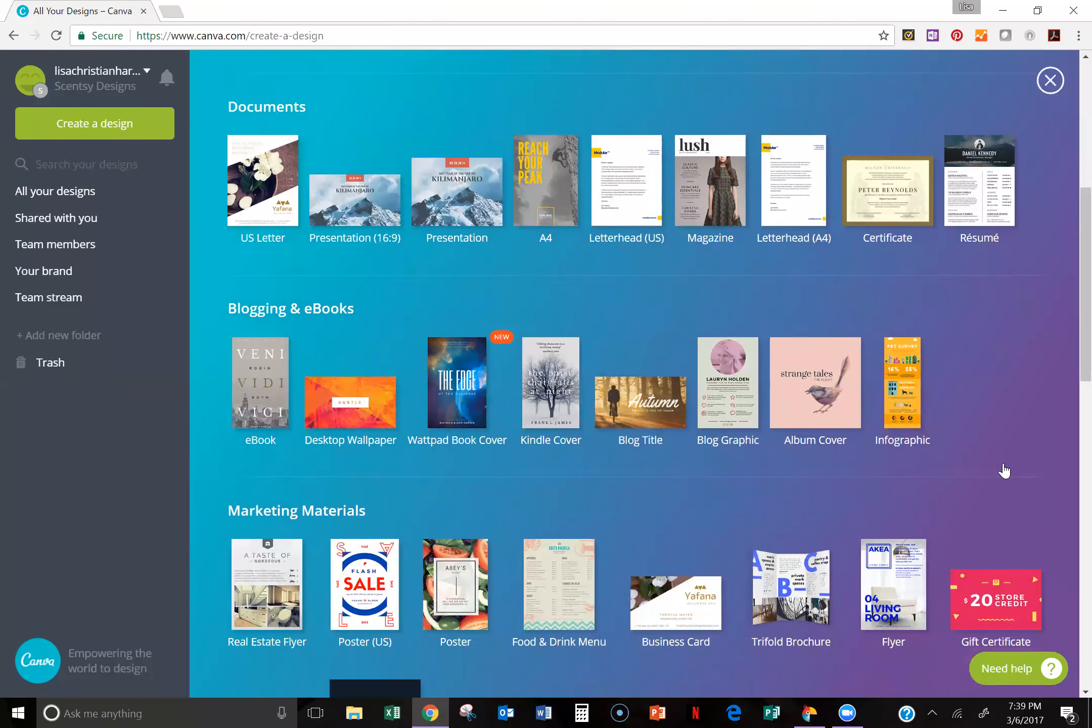
{"action": "scroll", "coordinate": [1070, 462], "scroll_direction": "down", "scroll_amount": 4}
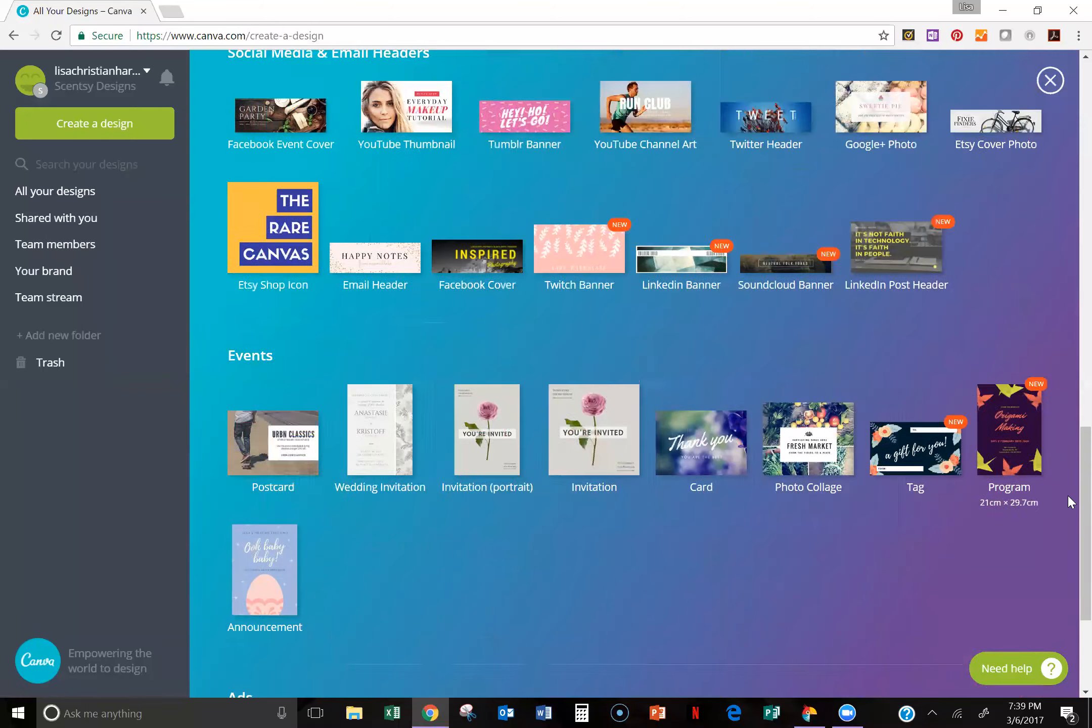
Step: Create a new Facebook Post design from the popular design types
{"action": "scroll", "coordinate": [1071, 462], "scroll_direction": "up", "scroll_amount": 18}
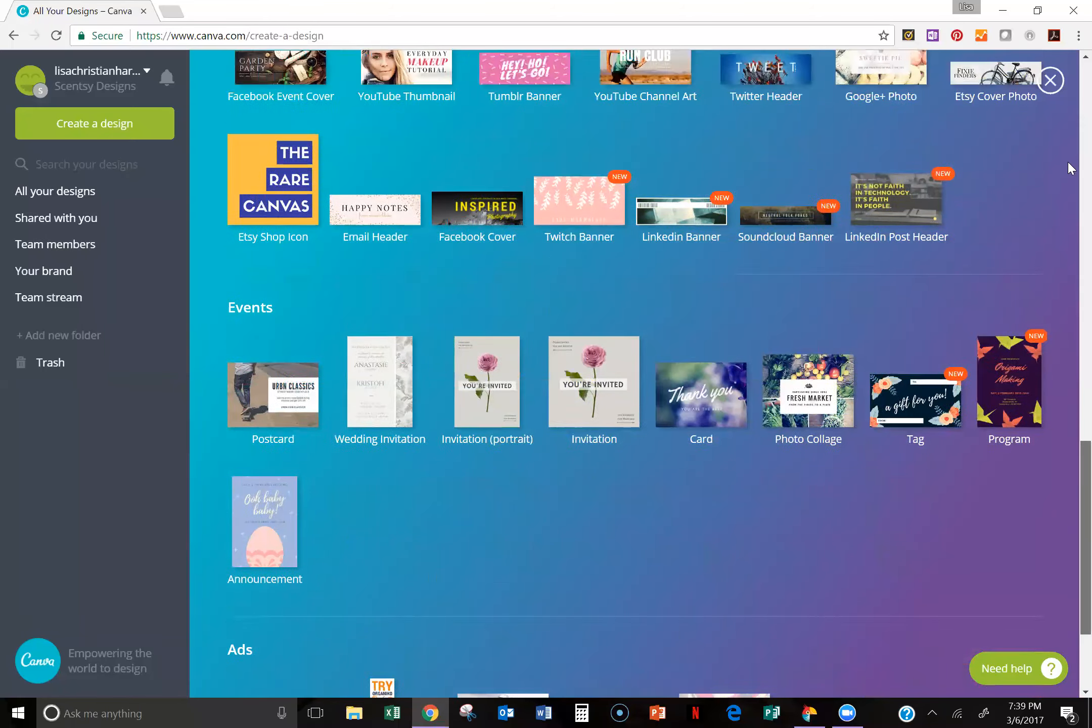
{"action": "scroll", "coordinate": [1070, 69], "scroll_direction": "up", "scroll_amount": 5}
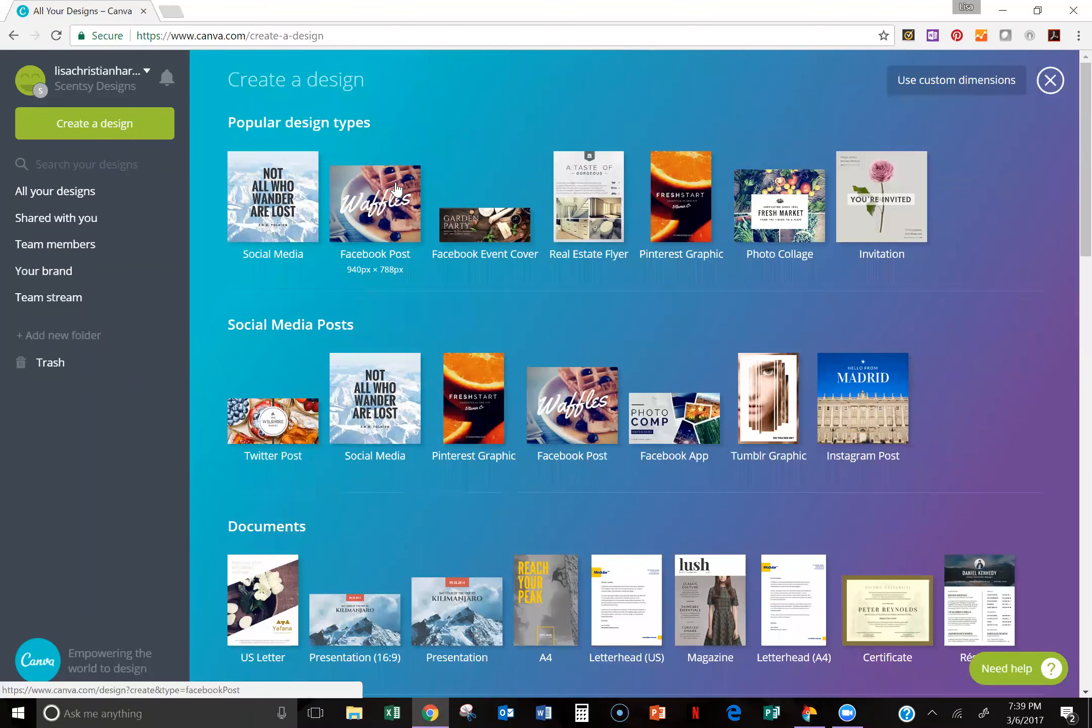
{"action": "left_click", "coordinate": [369, 188]}
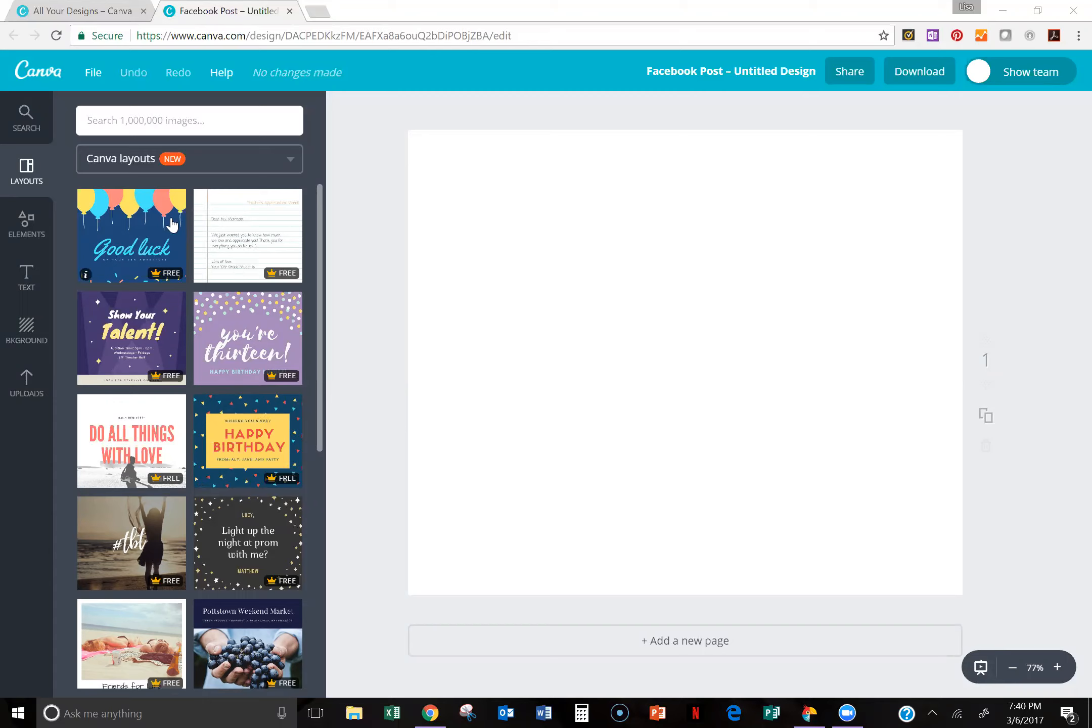
Step: Browse the Canva layouts and apply the purple Mardi Gras layout to the blank page
{"action": "left_click_drag", "start_coordinate": [319, 258], "coordinate": [319, 578]}
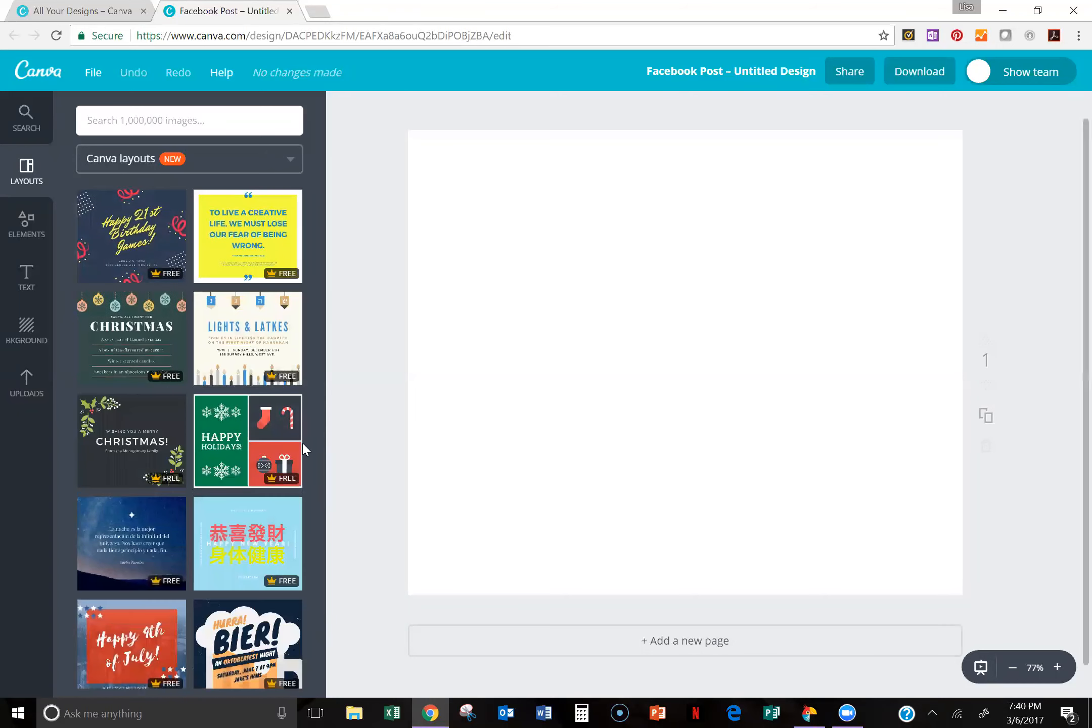
{"action": "scroll", "coordinate": [305, 597], "scroll_direction": "down", "scroll_amount": 8}
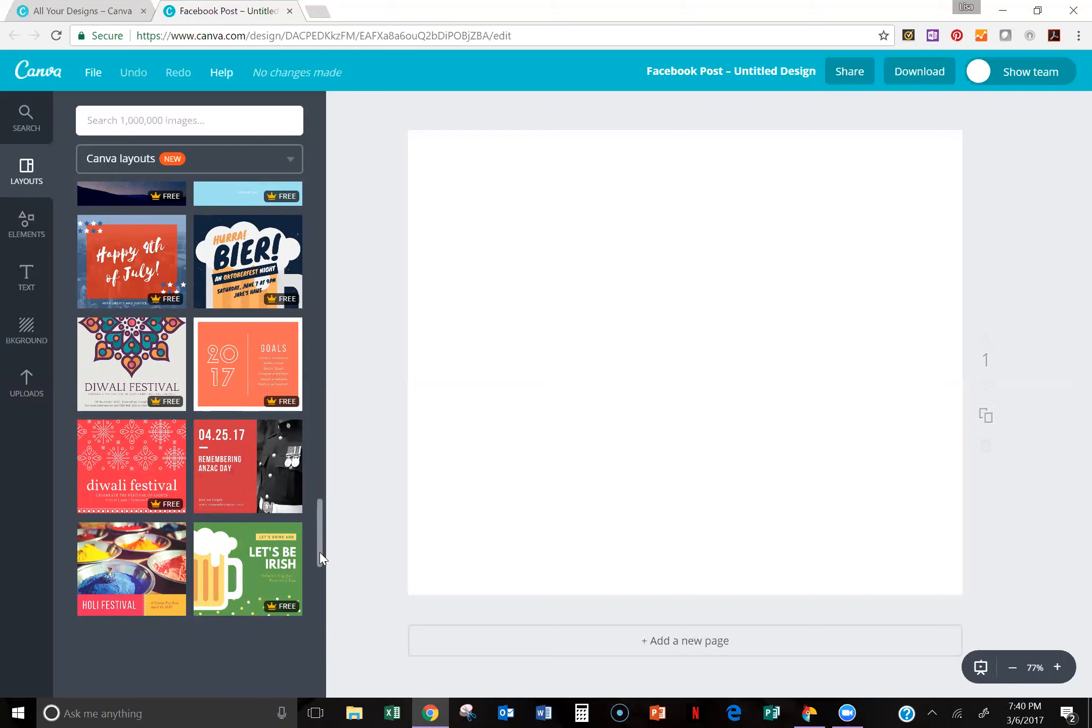
{"action": "scroll", "coordinate": [324, 563], "scroll_direction": "down", "scroll_amount": 3}
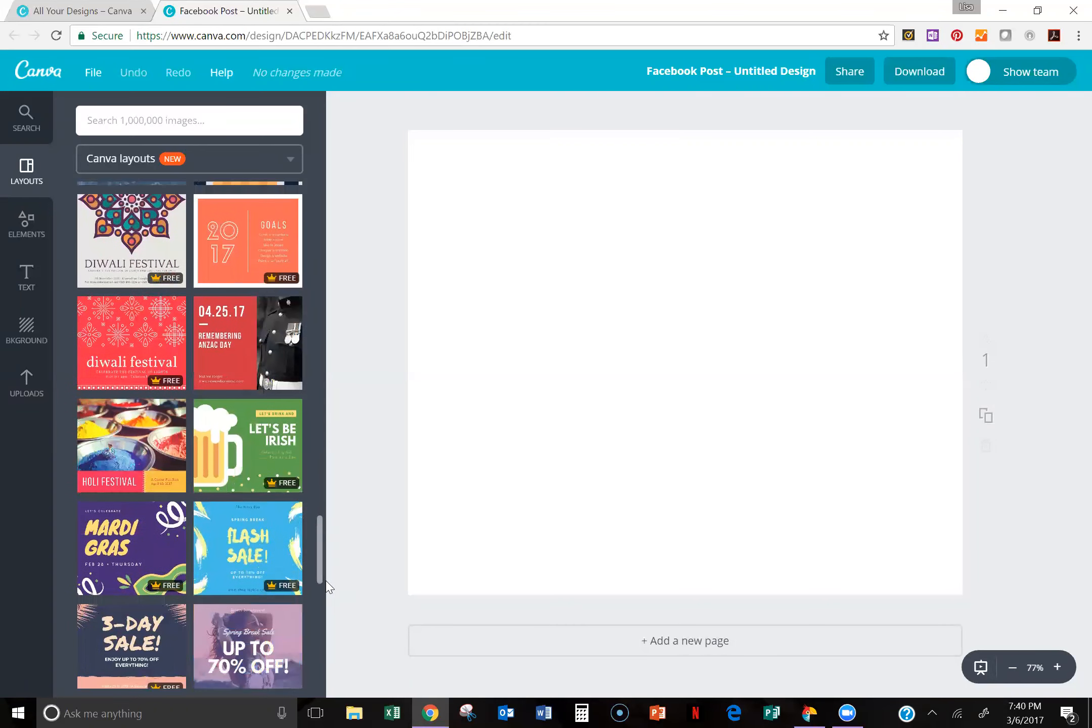
{"action": "scroll", "coordinate": [328, 587], "scroll_direction": "down", "scroll_amount": 2}
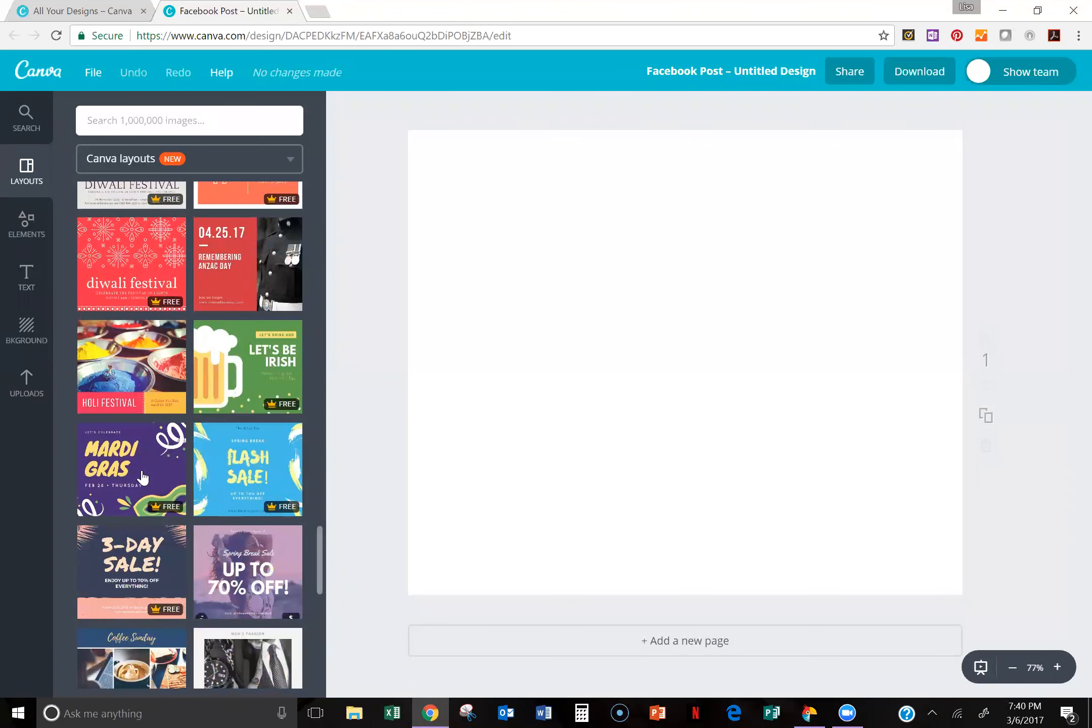
{"action": "left_click", "coordinate": [137, 475]}
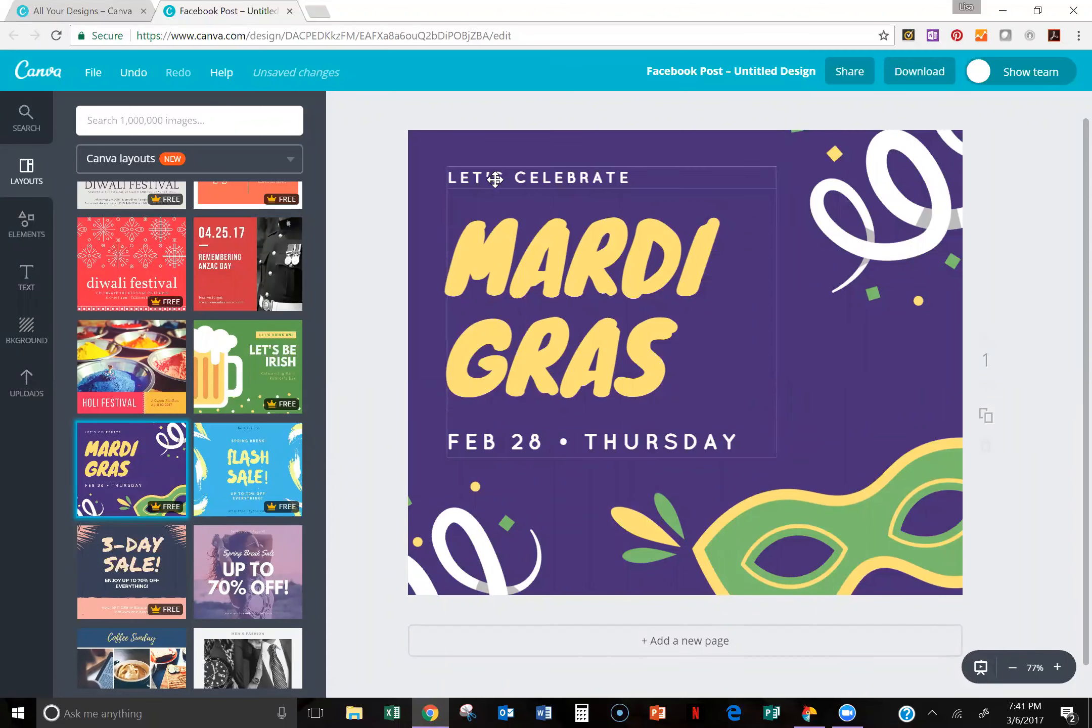
Step: Select each text line of the Mardi Gras layout in turn and shift the grouped text slightly down and to the right
{"action": "left_click", "coordinate": [579, 185]}
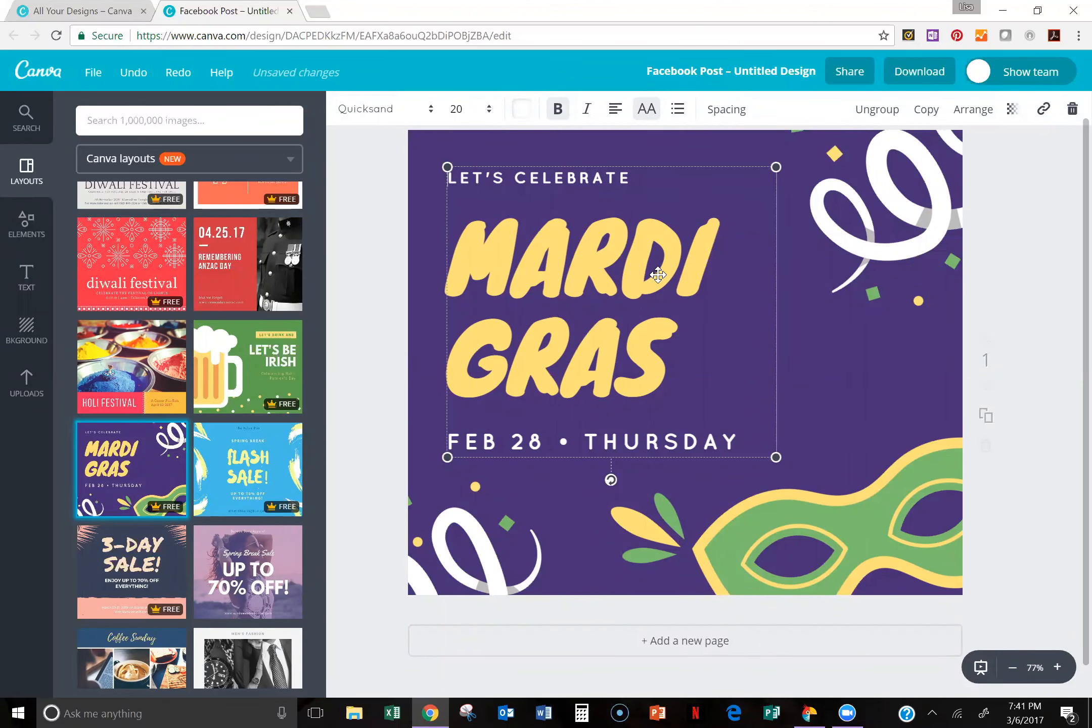
{"action": "left_click", "coordinate": [530, 264]}
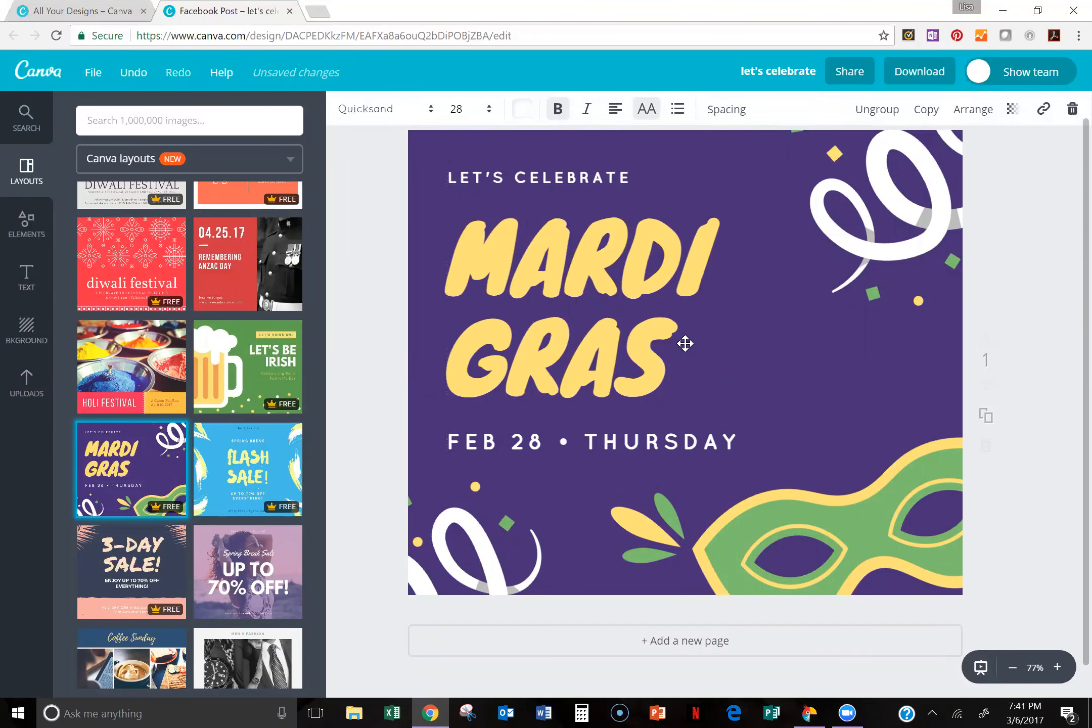
{"action": "left_click", "coordinate": [632, 361]}
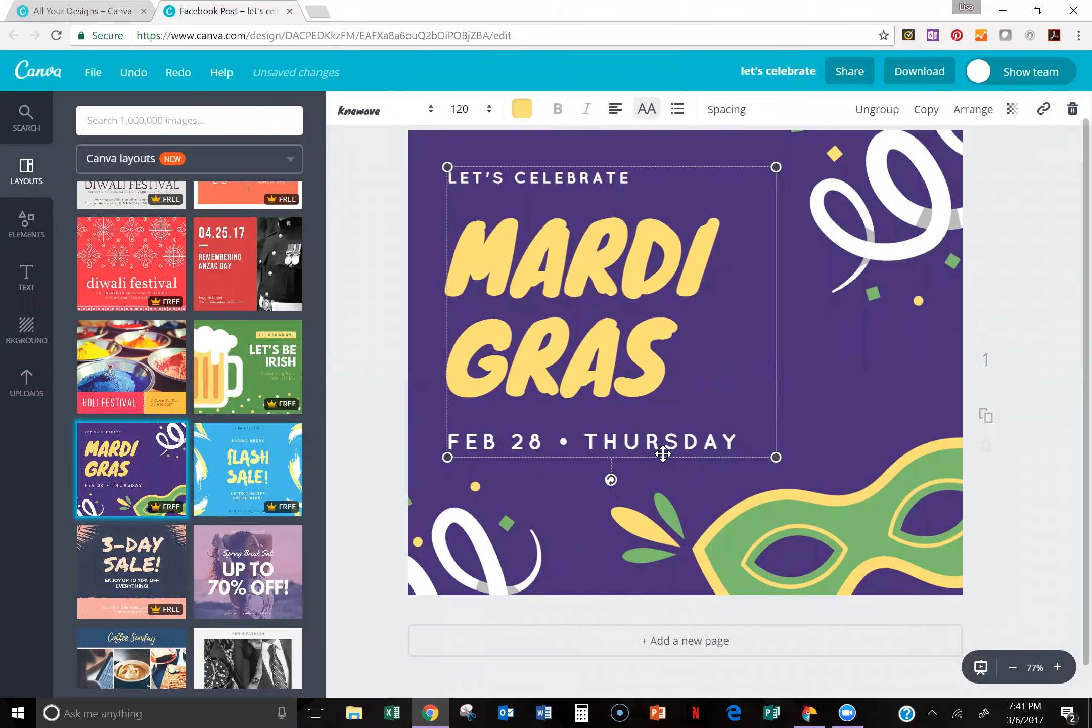
{"action": "mouse_move", "coordinate": [743, 271]}
{"action": "left_mouse_down"}
{"action": "mouse_move", "coordinate": [863, 291]}
{"action": "mouse_move", "coordinate": [736, 290]}
{"action": "mouse_move", "coordinate": [750, 281]}
{"action": "left_mouse_up"}
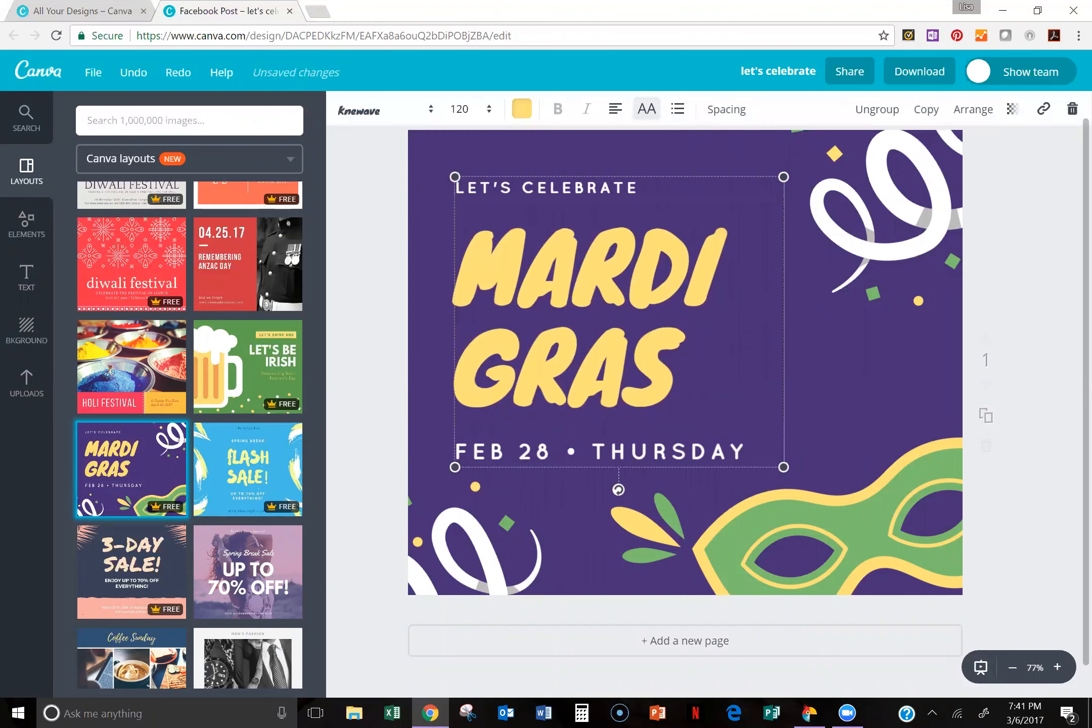
Step: Replace the Mardi Gras heading text with "FACEBOOK PARTY"
{"action": "key", "text": "shift+Home"}
{"action": "key", "text": "shift+Up"}
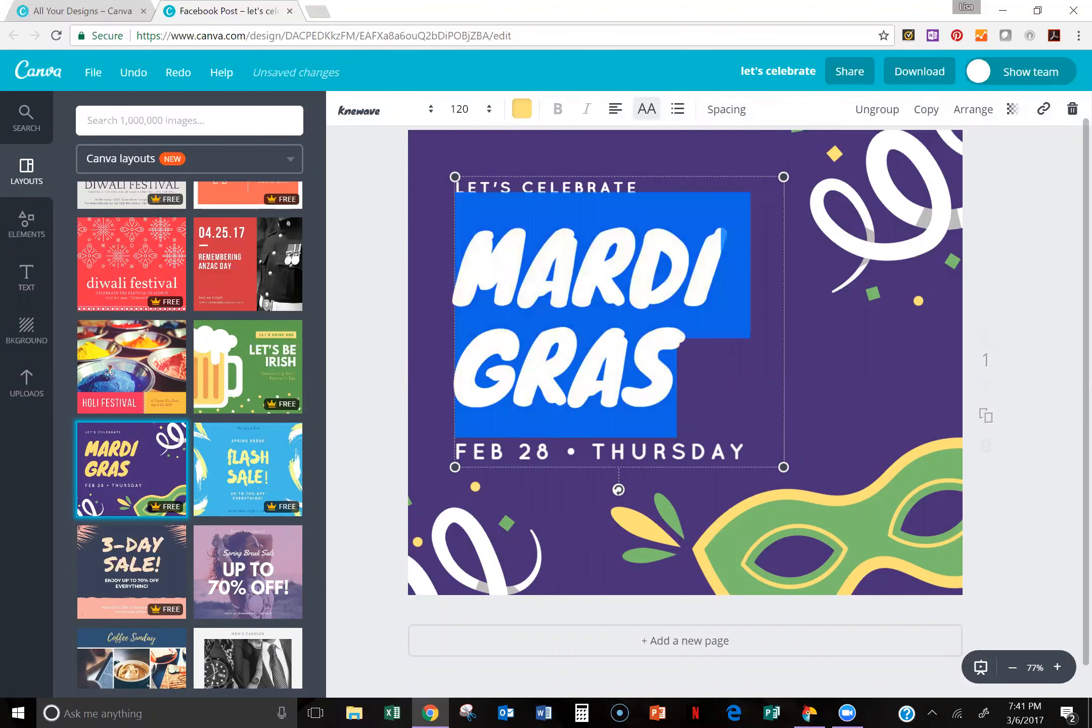
{"action": "type", "text": "FACE"}
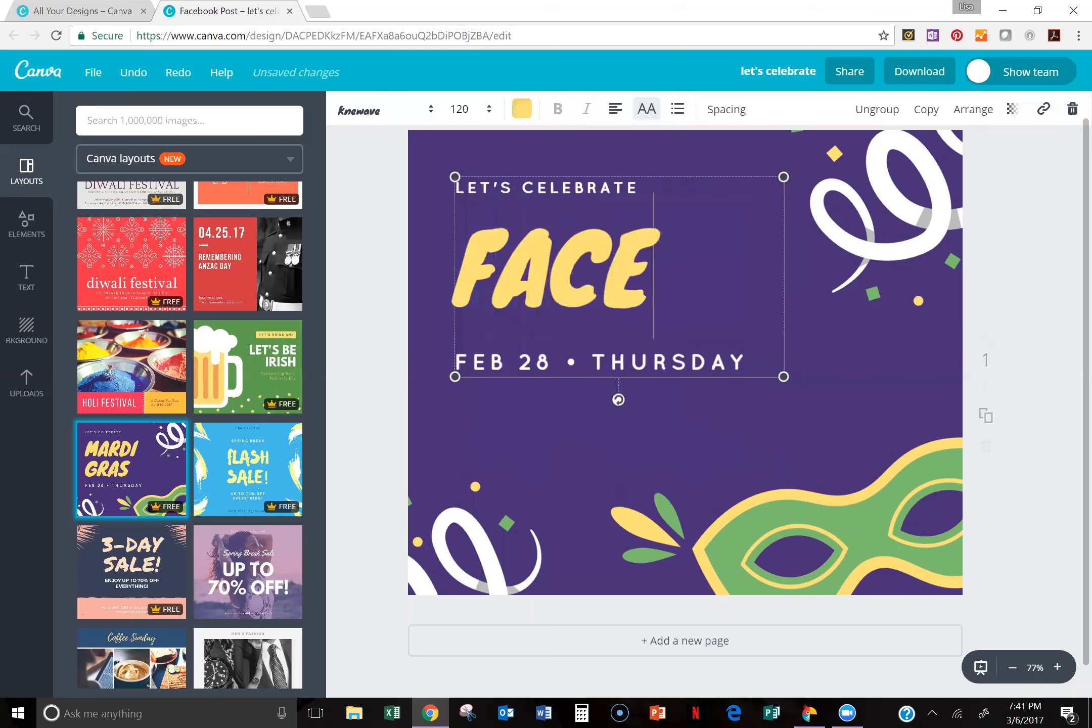
{"action": "type", "text": "BOOK PARTY"}
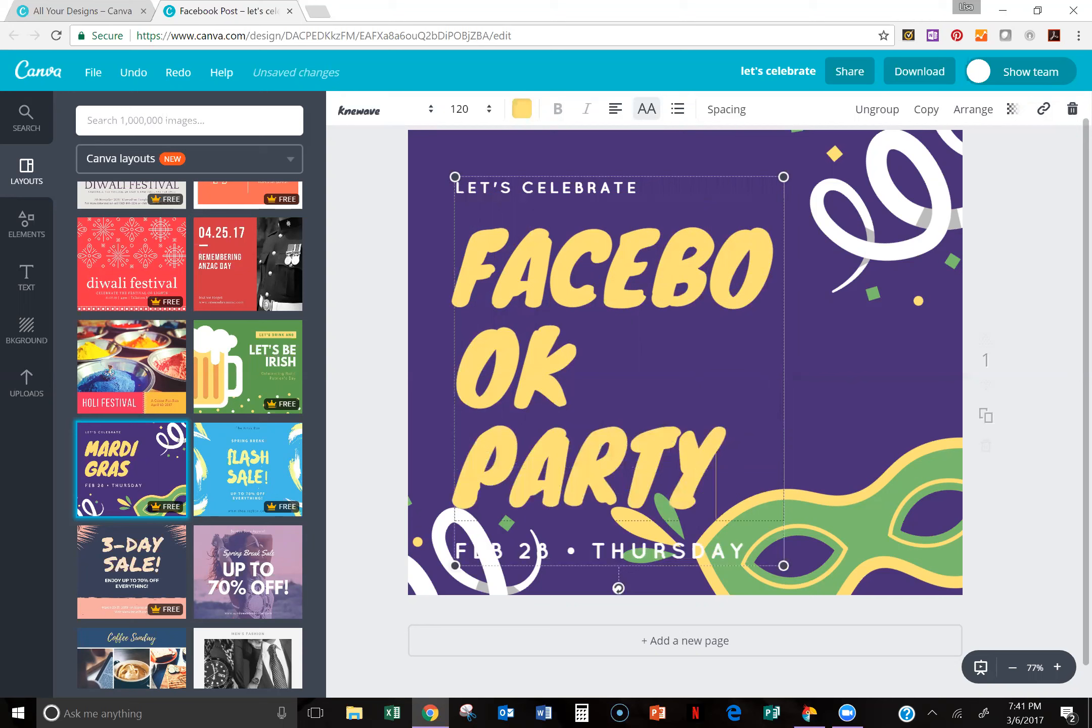
Step: Set the font size of the whole "FACEBOOK PARTY" heading to 36
{"action": "left_click_drag", "start_coordinate": [456, 268], "coordinate": [718, 481]}
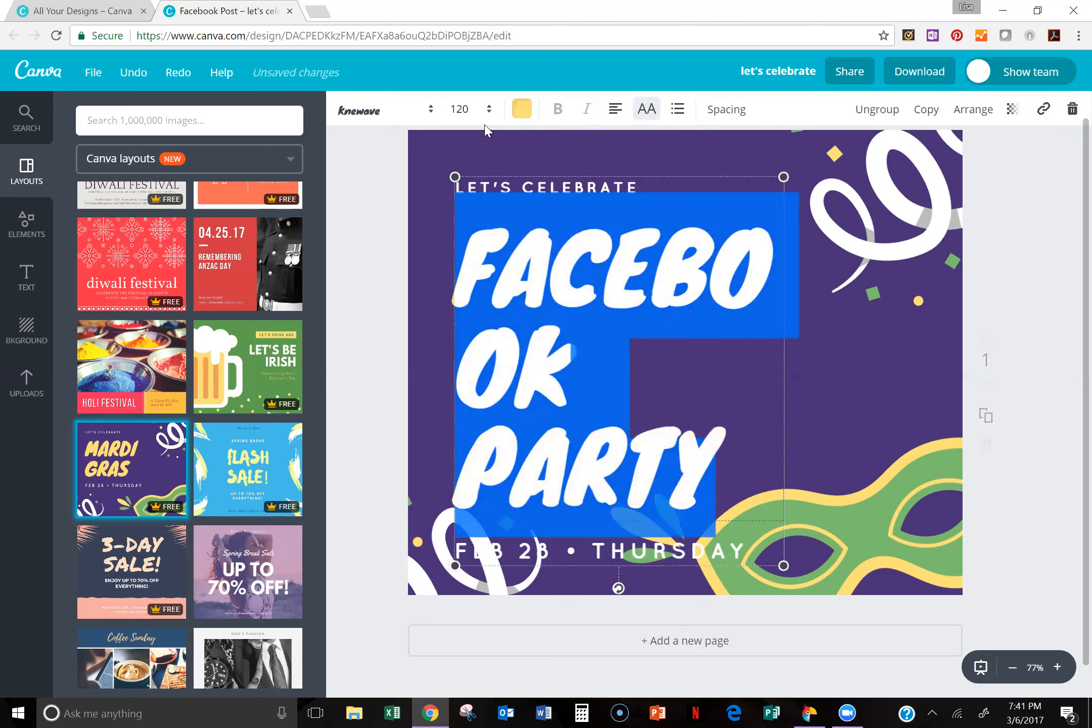
{"action": "left_click", "coordinate": [491, 113]}
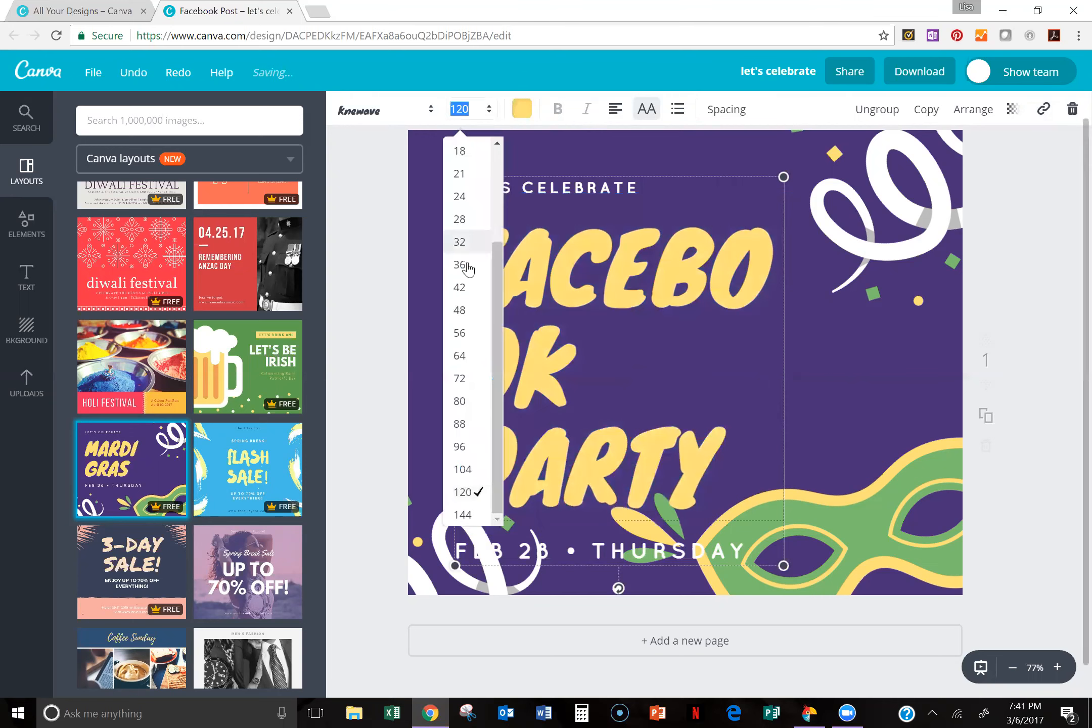
{"action": "left_click", "coordinate": [465, 265]}
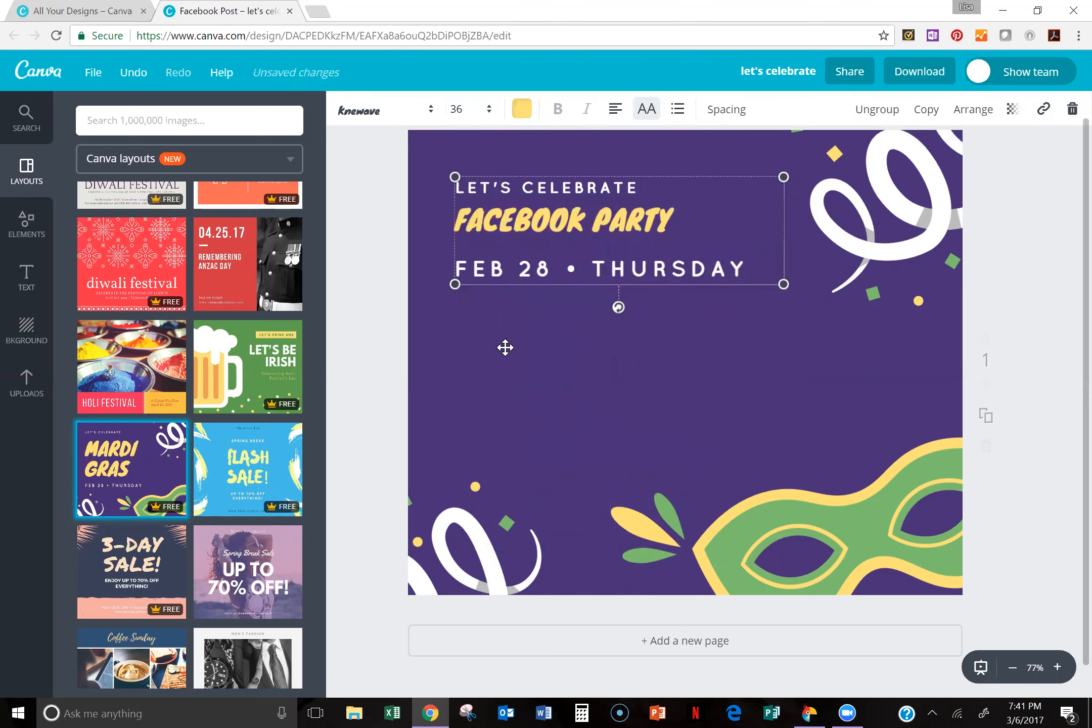
Step: Move the grouped text lower on the page and undo that move
{"action": "left_click", "coordinate": [615, 222]}
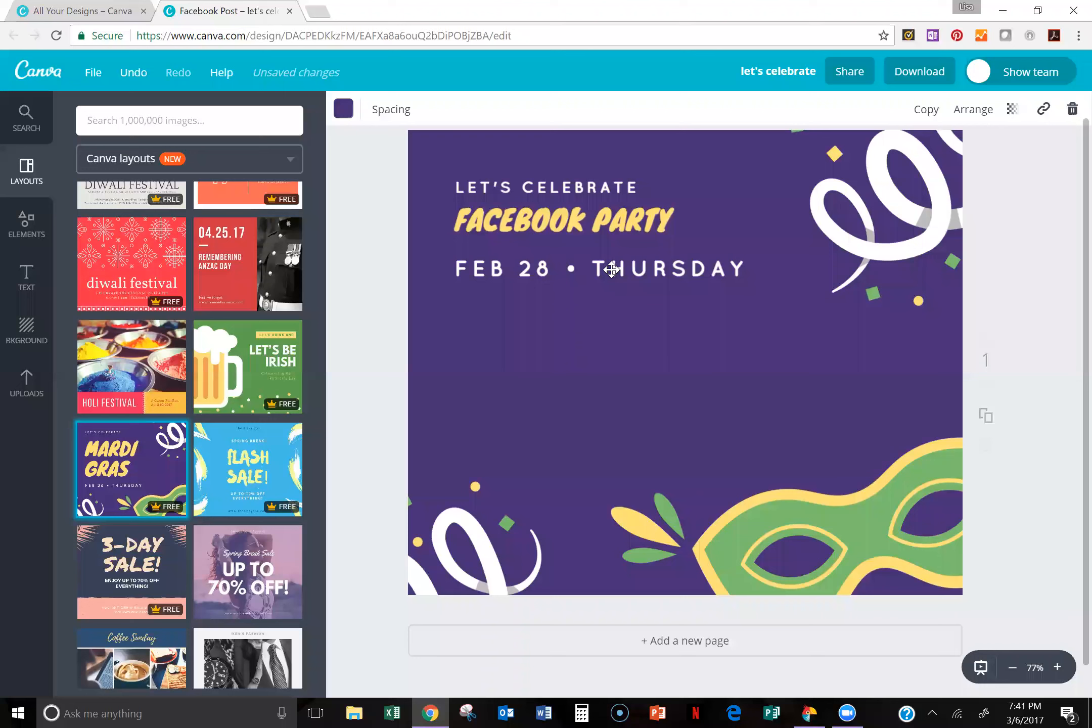
{"action": "left_click_drag", "start_coordinate": [611, 270], "coordinate": [663, 329]}
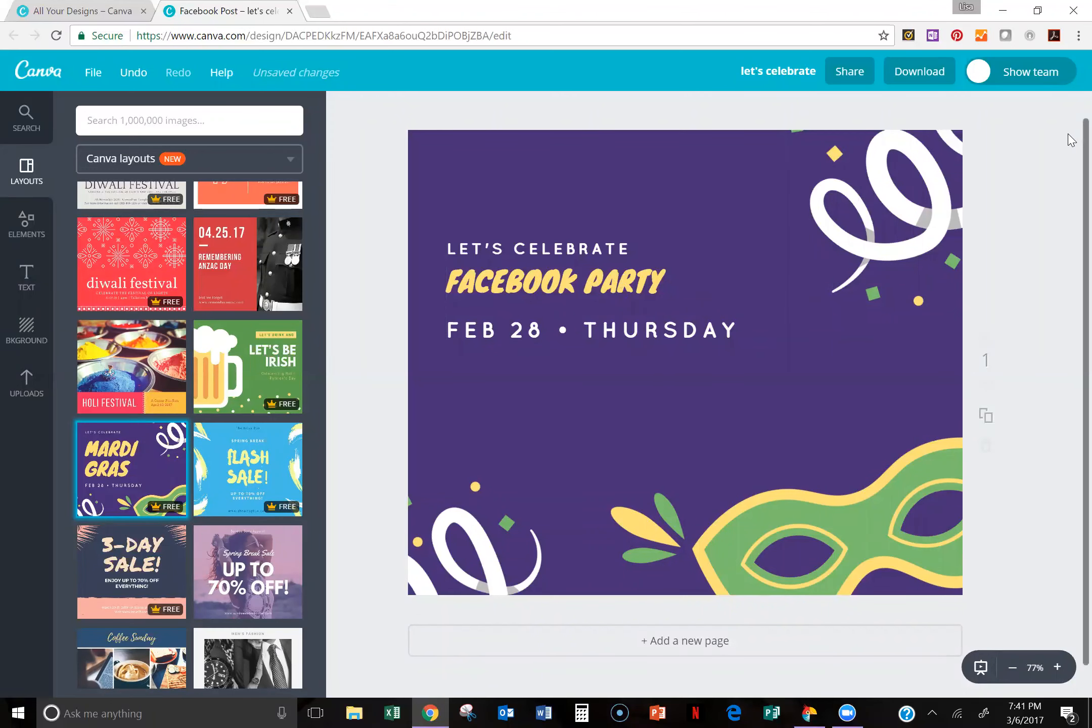
{"action": "scroll", "coordinate": [777, 227], "scroll_direction": "up", "scroll_amount": 1}
{"action": "right_click", "coordinate": [745, 237]}
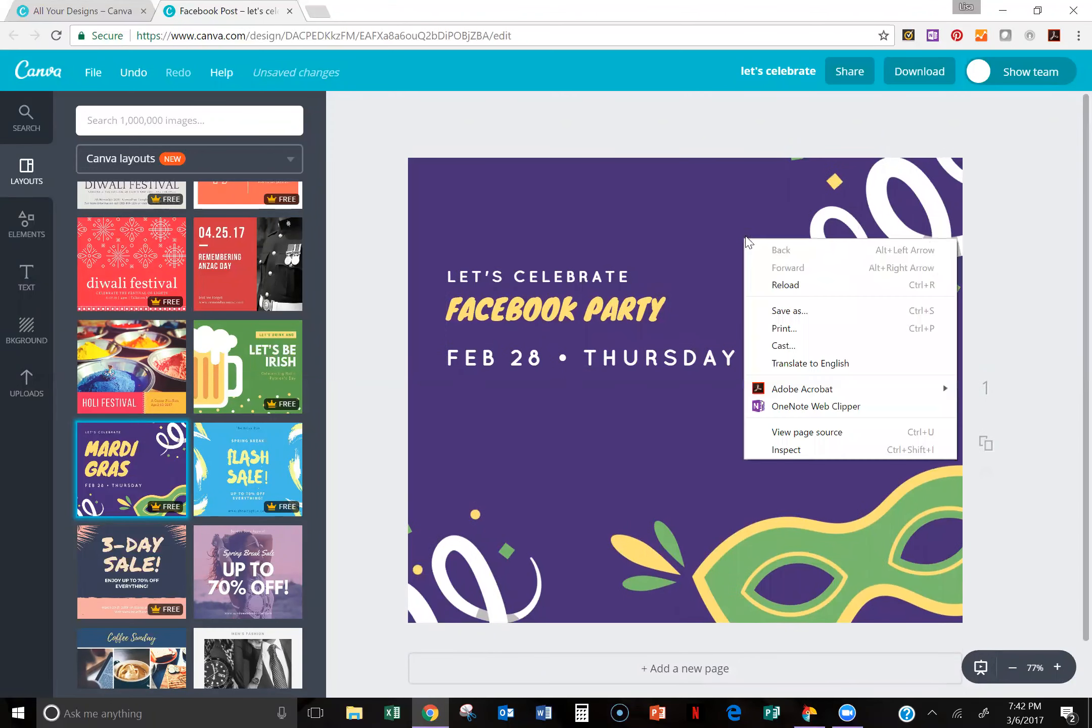
{"action": "left_click", "coordinate": [141, 76]}
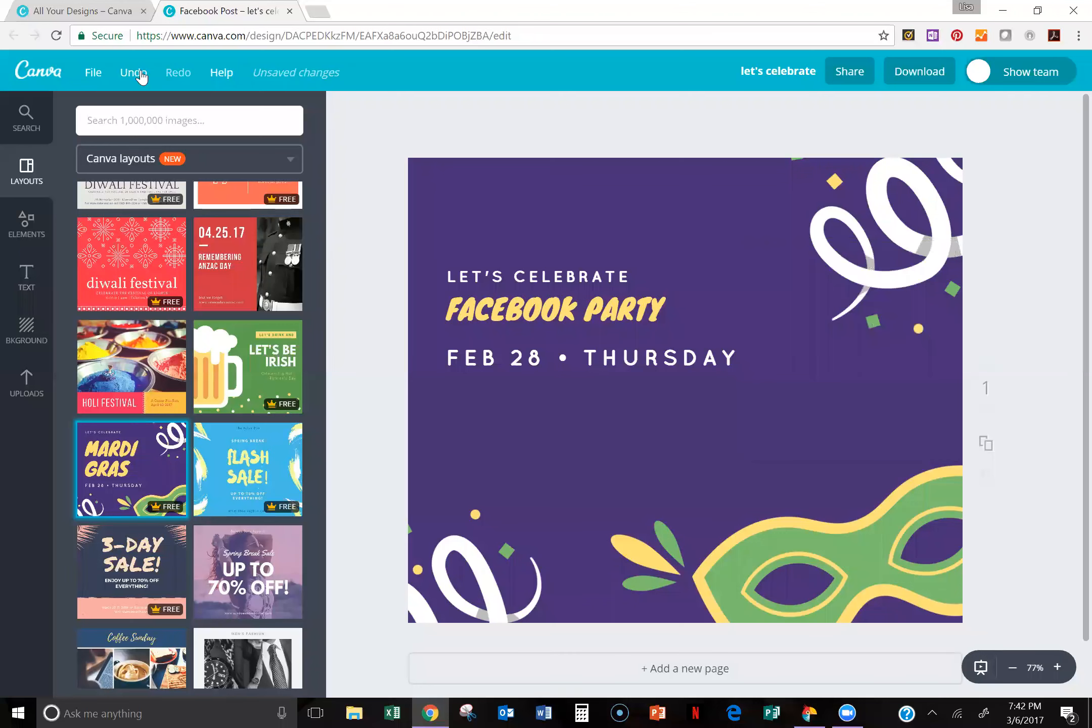
{"action": "left_click", "coordinate": [140, 77]}
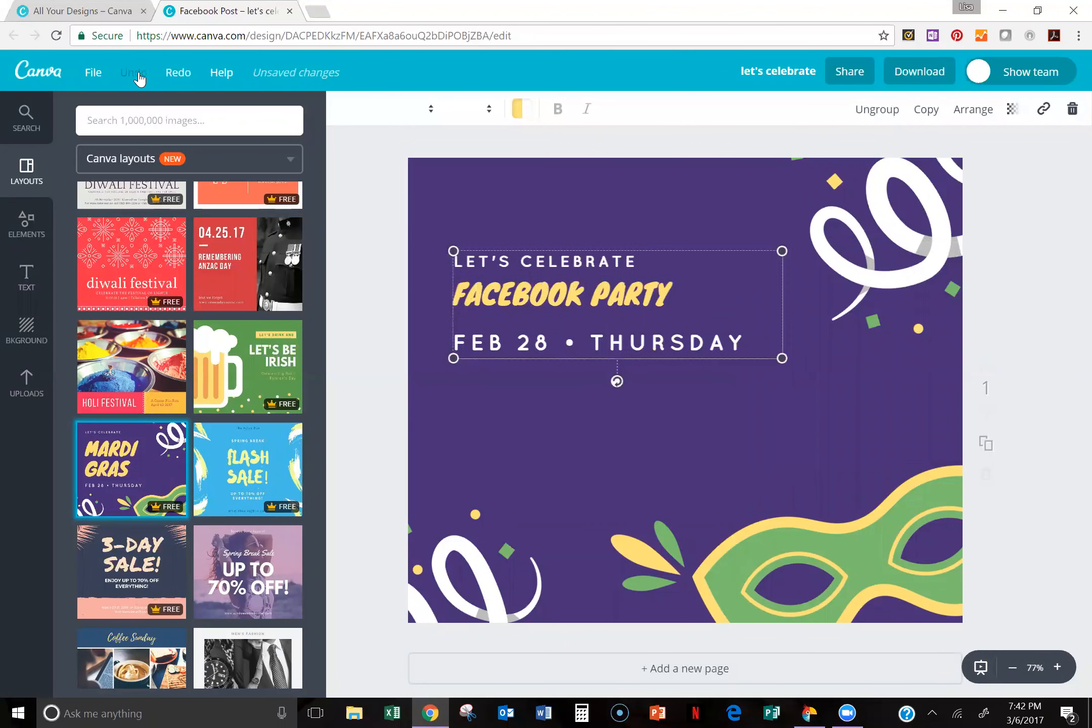
Step: Close the Mardi Gras design, leaving unsaved changes behind, and create a new blank Facebook Post from the popular design types
{"action": "left_click", "coordinate": [289, 11]}
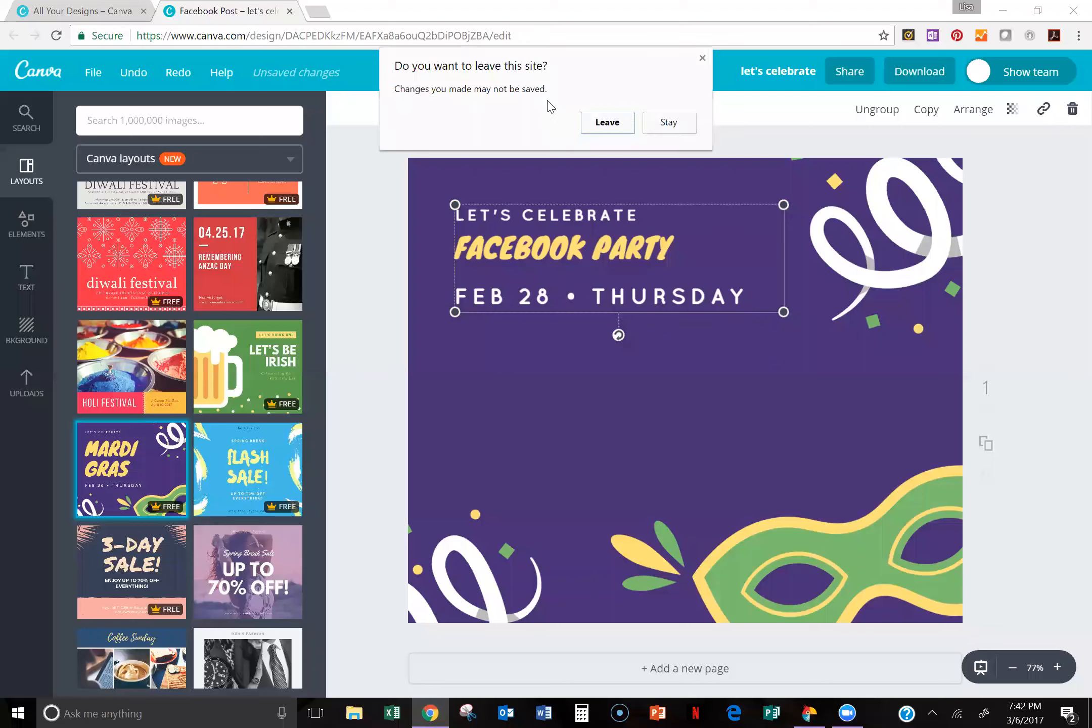
{"action": "left_click", "coordinate": [627, 129]}
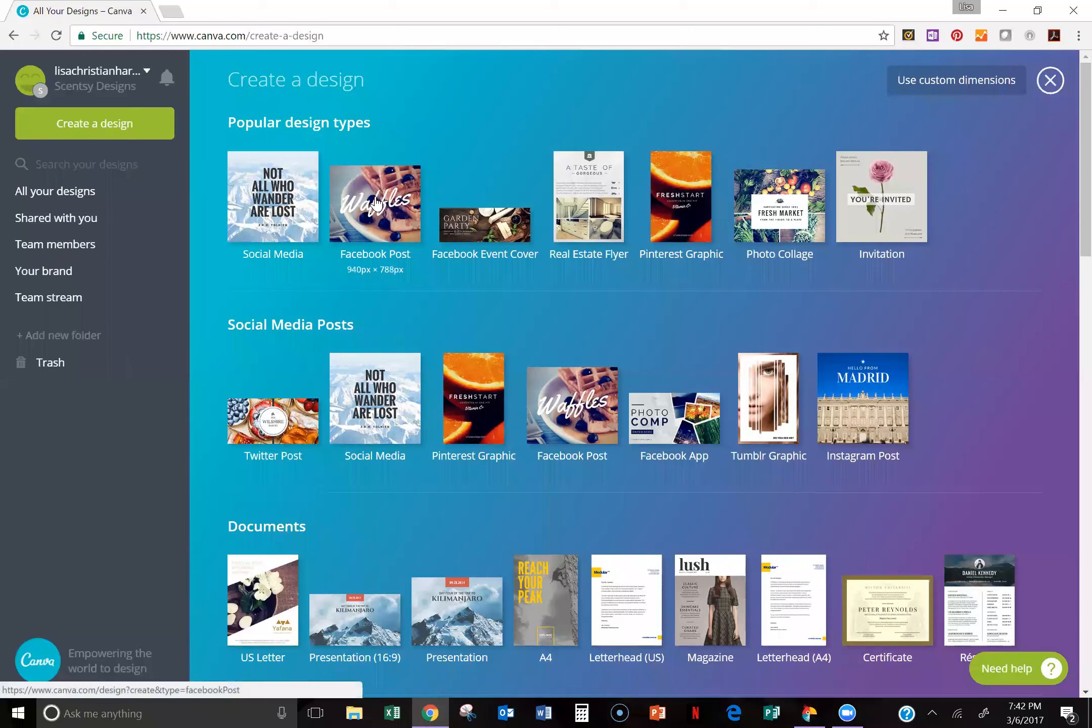
{"action": "left_click", "coordinate": [380, 200]}
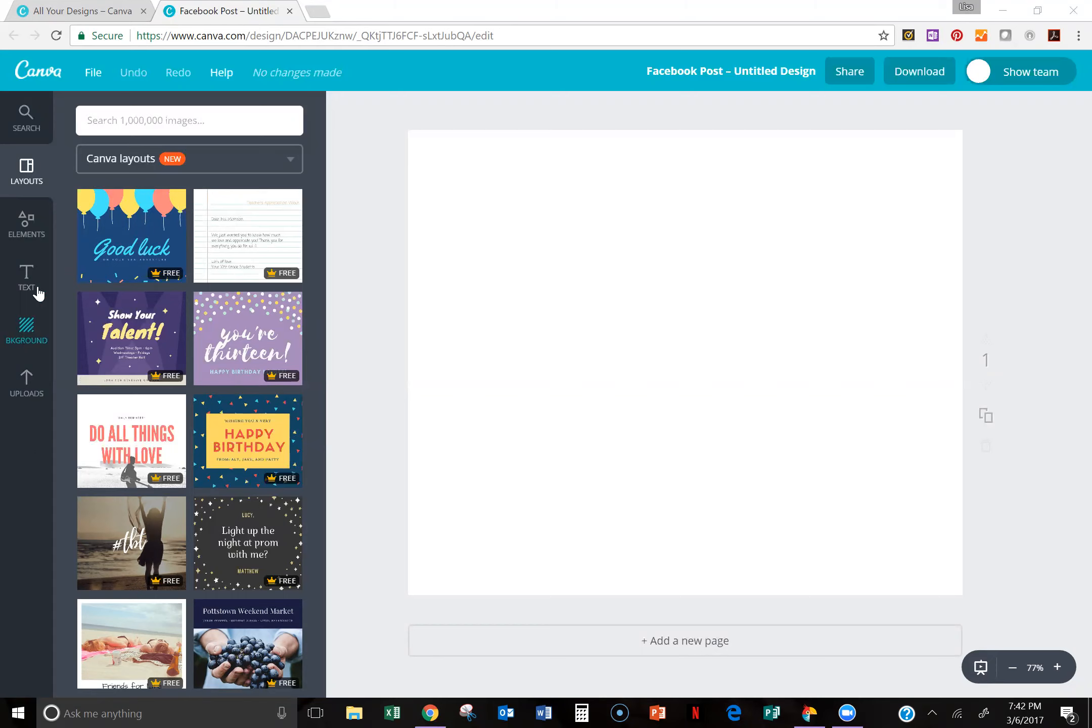
Step: Give the blank page a custom light green background colour, code 96ffbf
{"action": "left_click", "coordinate": [25, 336]}
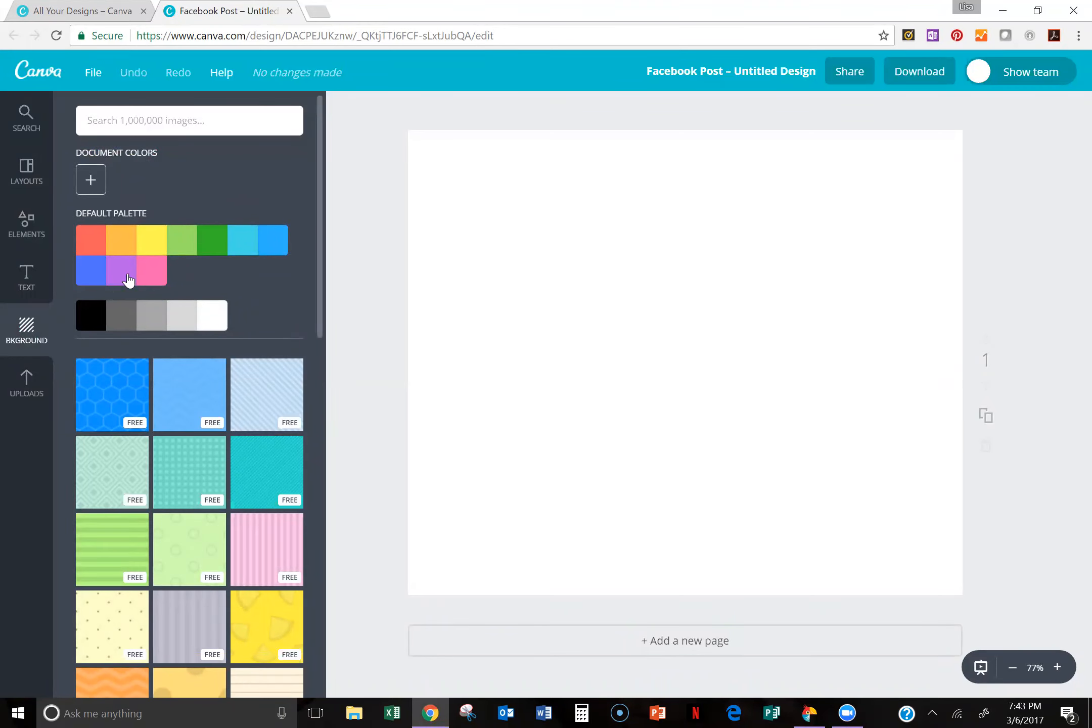
{"action": "left_click", "coordinate": [90, 183]}
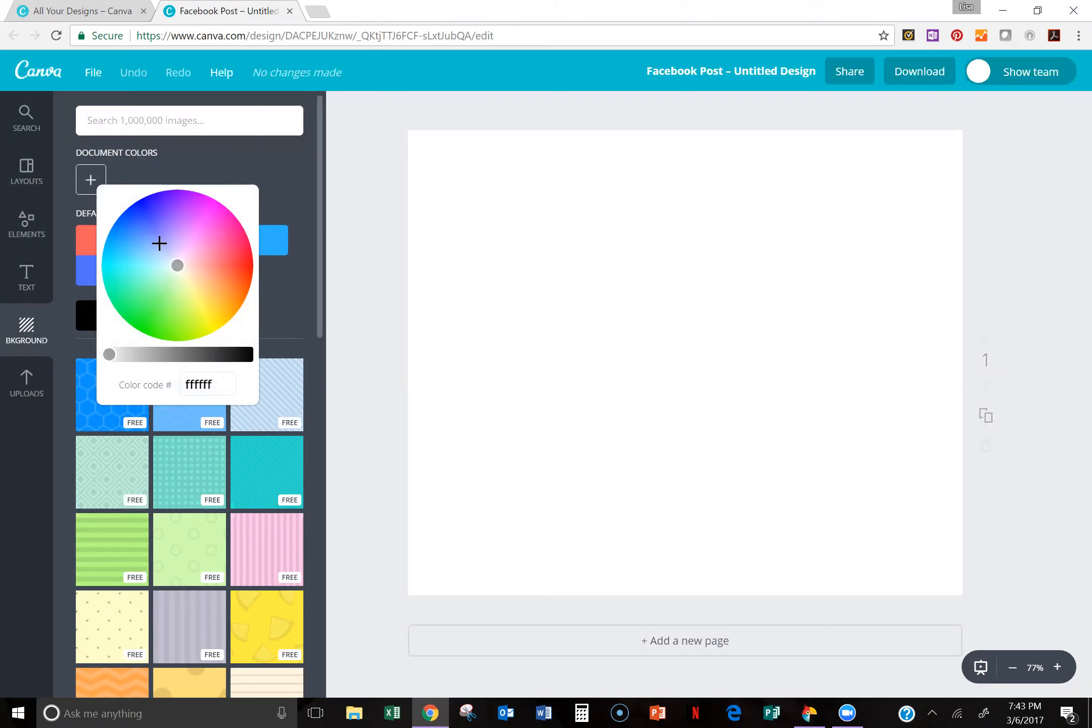
{"action": "left_click_drag", "start_coordinate": [178, 265], "coordinate": [154, 282]}
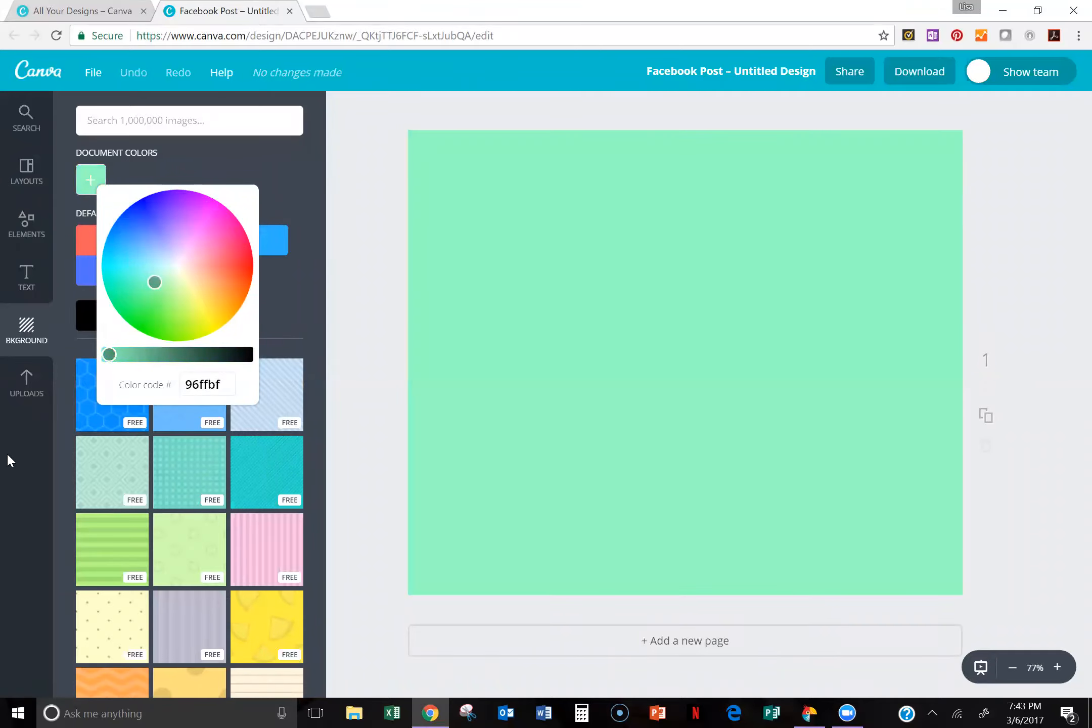
{"action": "left_click", "coordinate": [7, 488]}
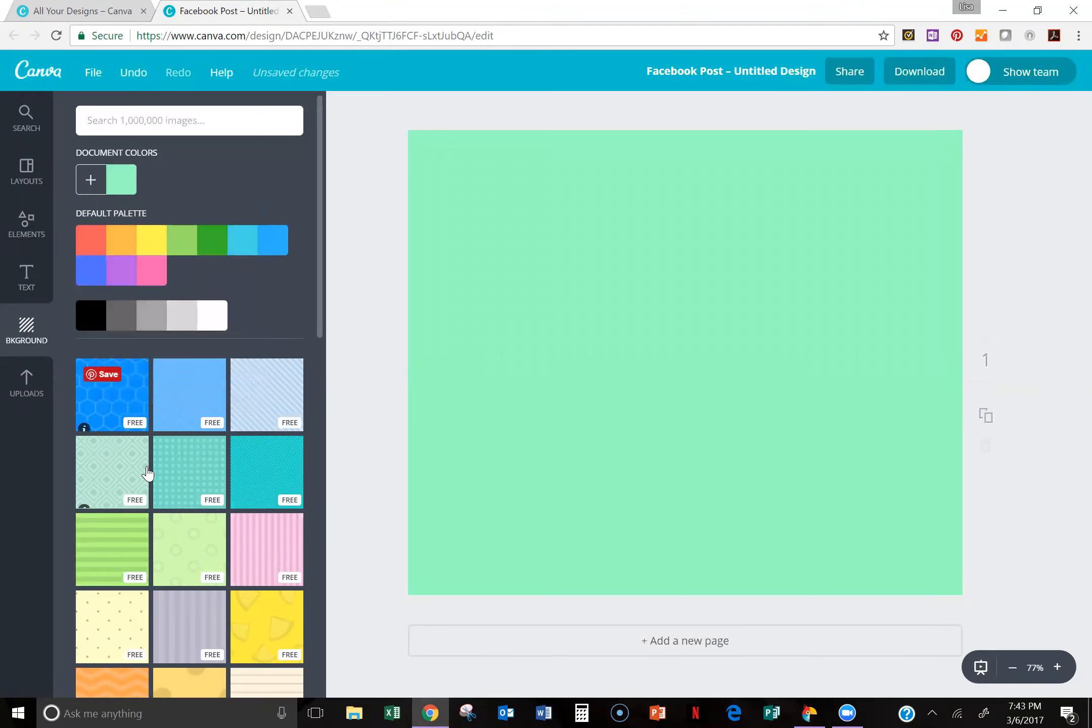
Step: Browse the available page backgrounds, examining the free patterns and the paid photo backgrounds further down
{"action": "scroll", "coordinate": [156, 478], "scroll_direction": "down", "scroll_amount": 1}
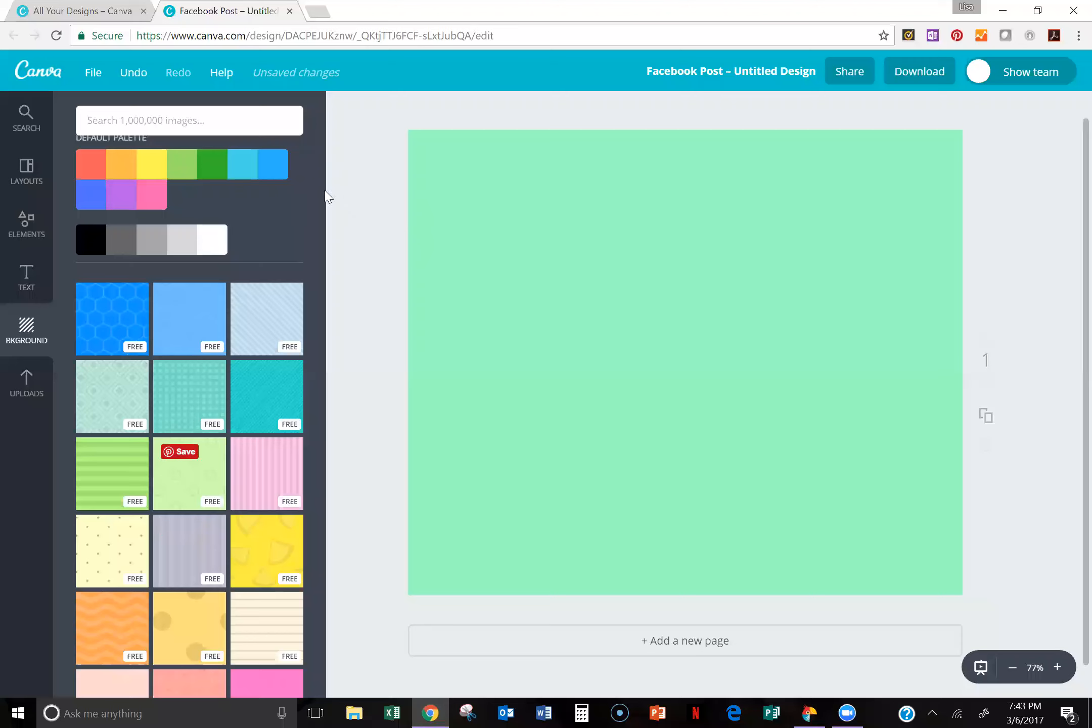
{"action": "left_click_drag", "start_coordinate": [319, 204], "coordinate": [319, 249]}
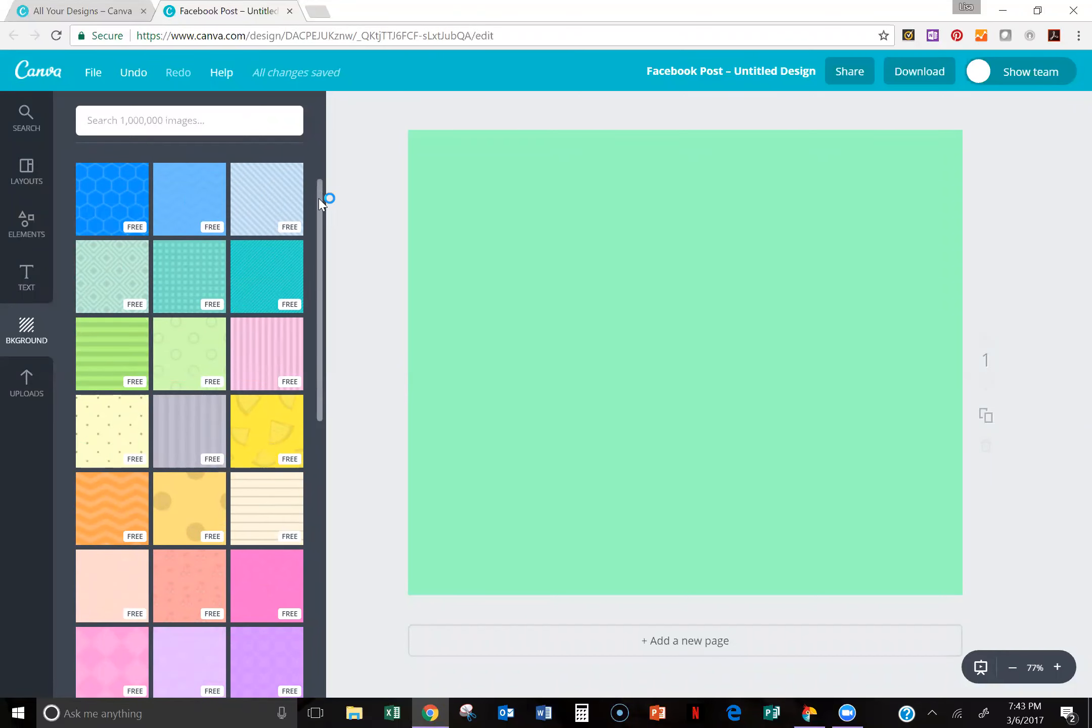
{"action": "scroll", "coordinate": [307, 297], "scroll_direction": "down", "scroll_amount": 10}
{"action": "scroll", "coordinate": [264, 528], "scroll_direction": "down", "scroll_amount": 5}
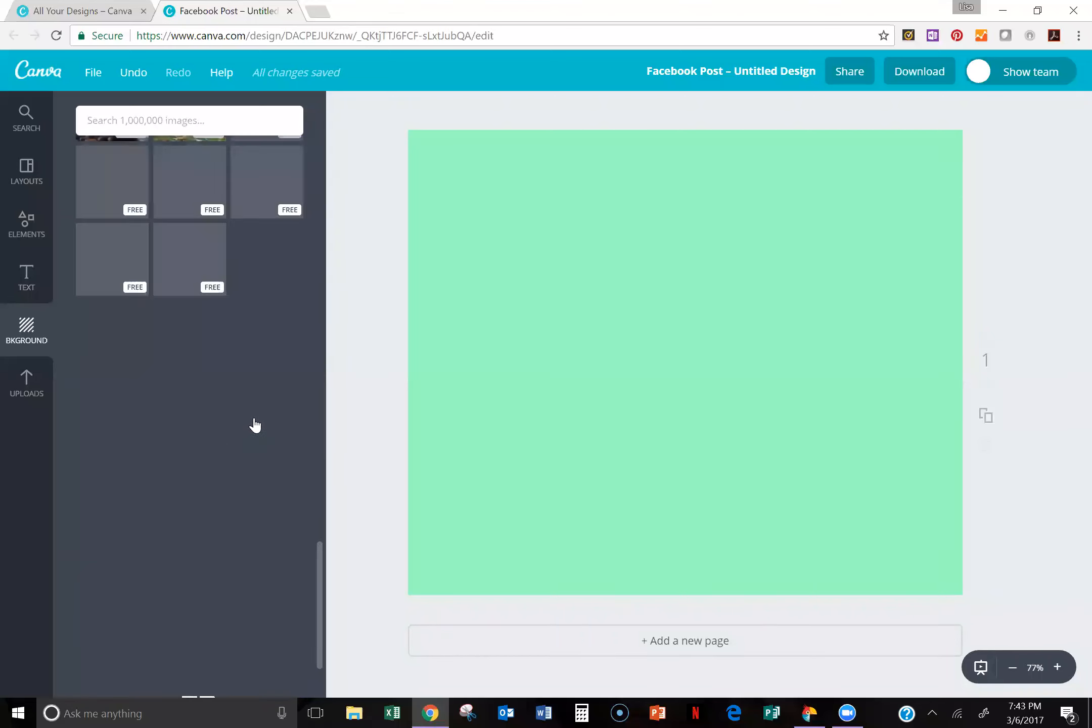
{"action": "scroll", "coordinate": [261, 433], "scroll_direction": "down", "scroll_amount": 5}
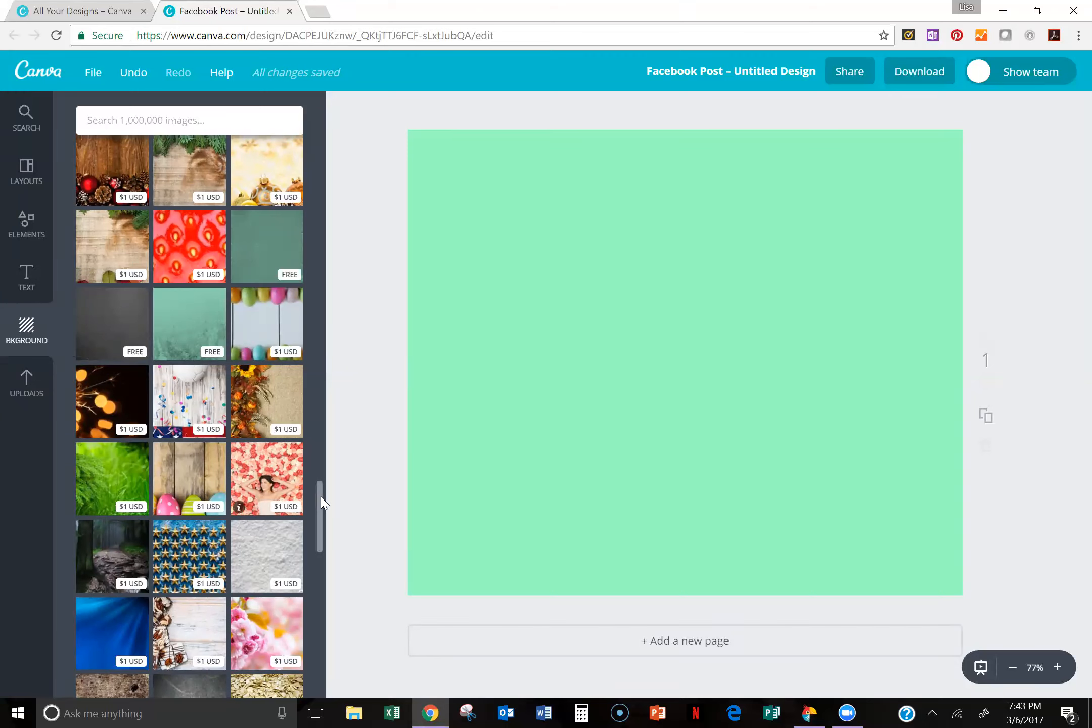
{"action": "left_click_drag", "start_coordinate": [319, 502], "coordinate": [324, 493]}
{"action": "scroll", "coordinate": [172, 485], "scroll_direction": "down", "scroll_amount": 1}
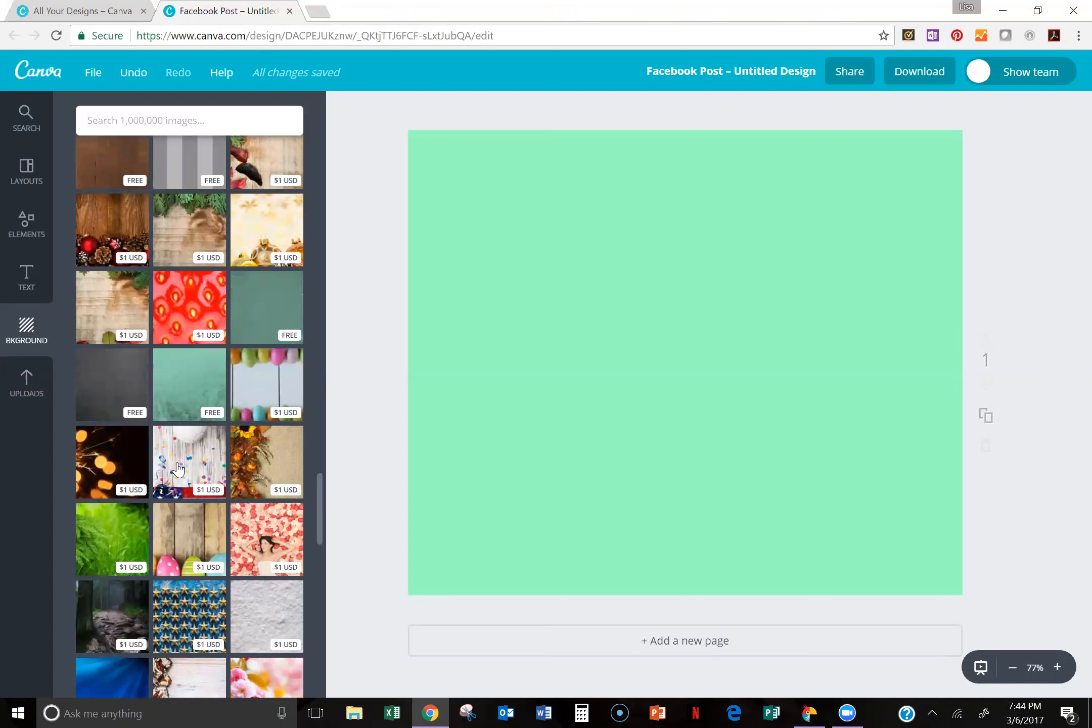
Step: Apply the $1 USD confetti-on-wood photo as the page background and delete it from the page
{"action": "left_click", "coordinate": [177, 468]}
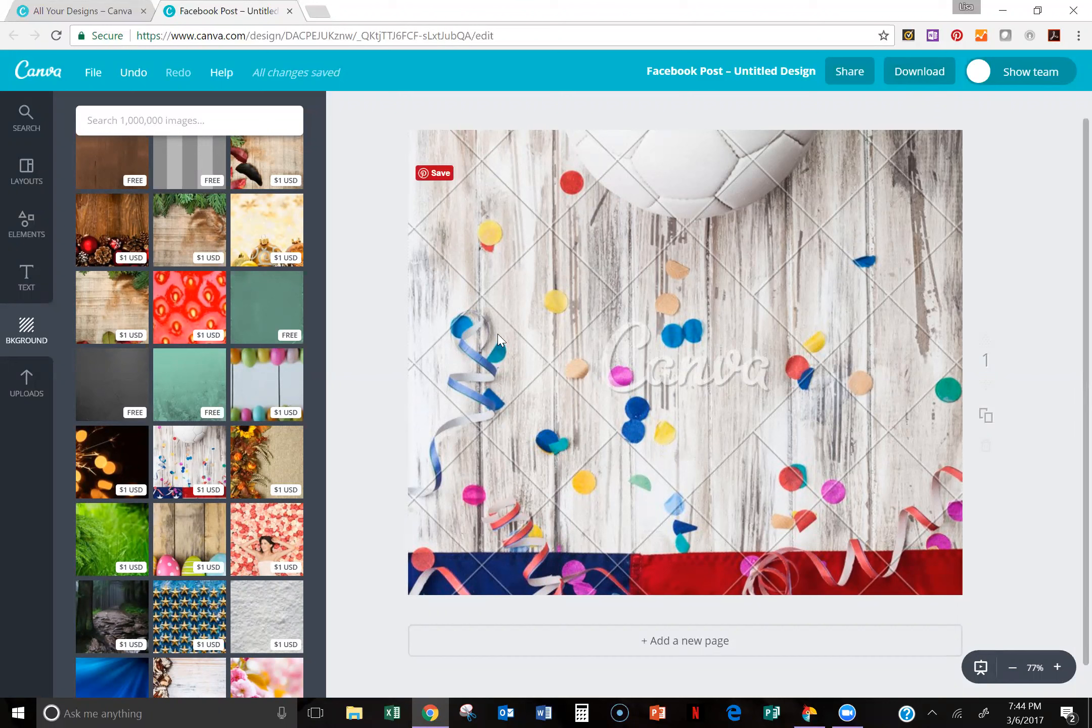
{"action": "left_click", "coordinate": [136, 73]}
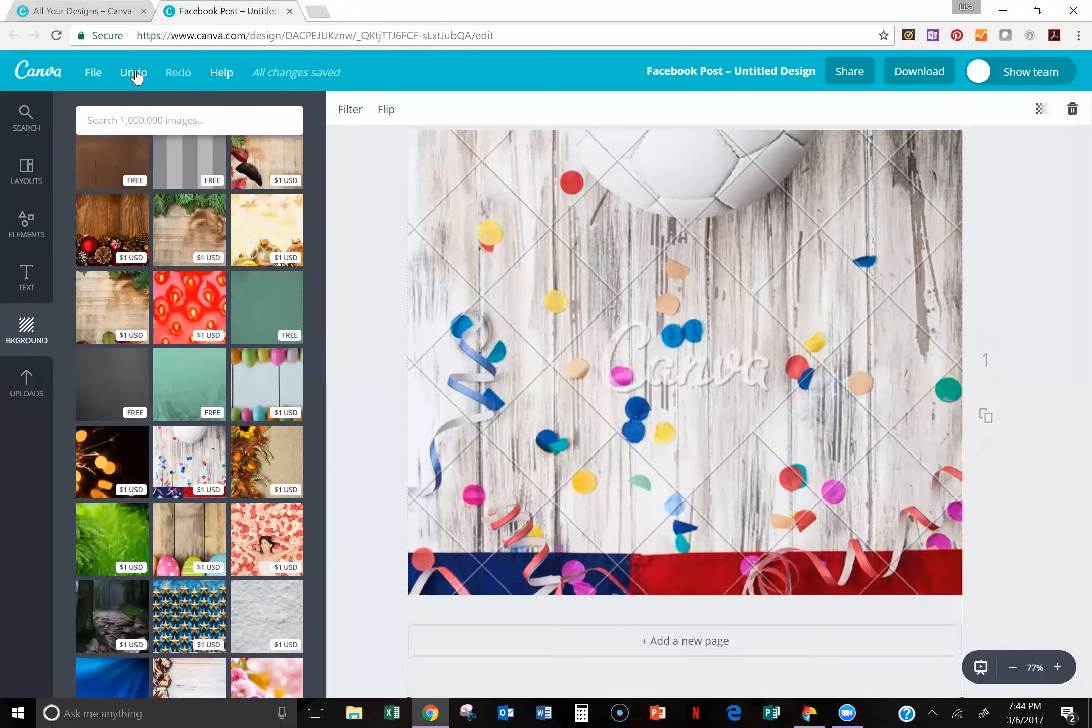
{"action": "left_click", "coordinate": [1071, 109]}
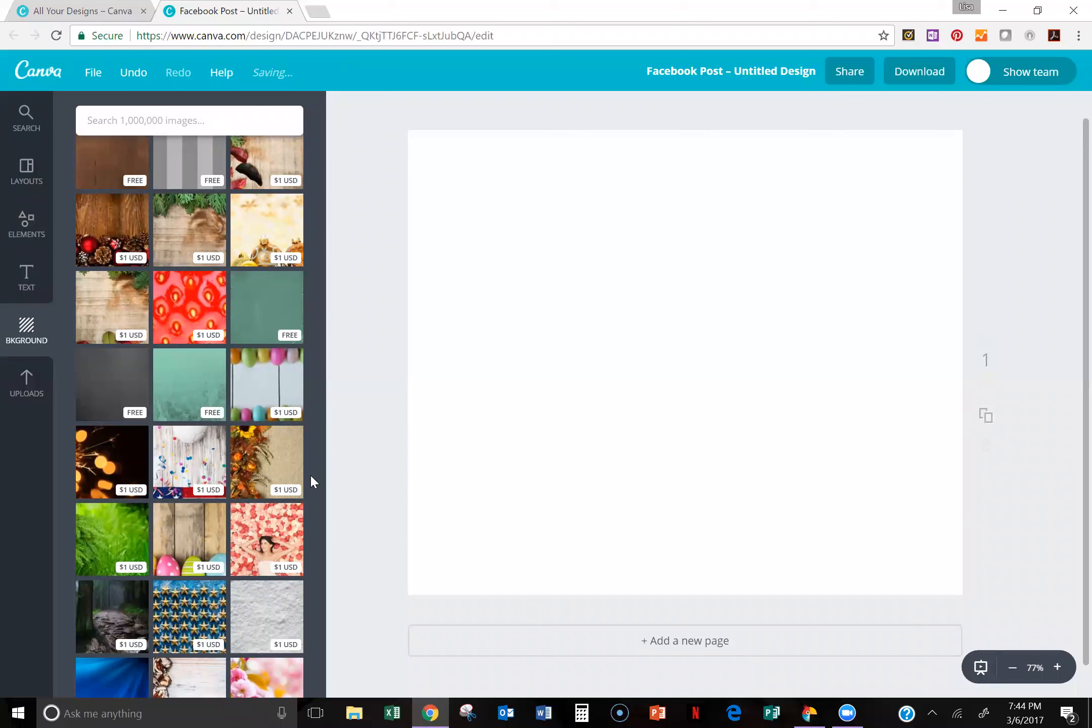
Step: Look through the background list again, comparing the paid photos with the free patterns near its beginning
{"action": "scroll", "coordinate": [318, 480], "scroll_direction": "down", "scroll_amount": 5}
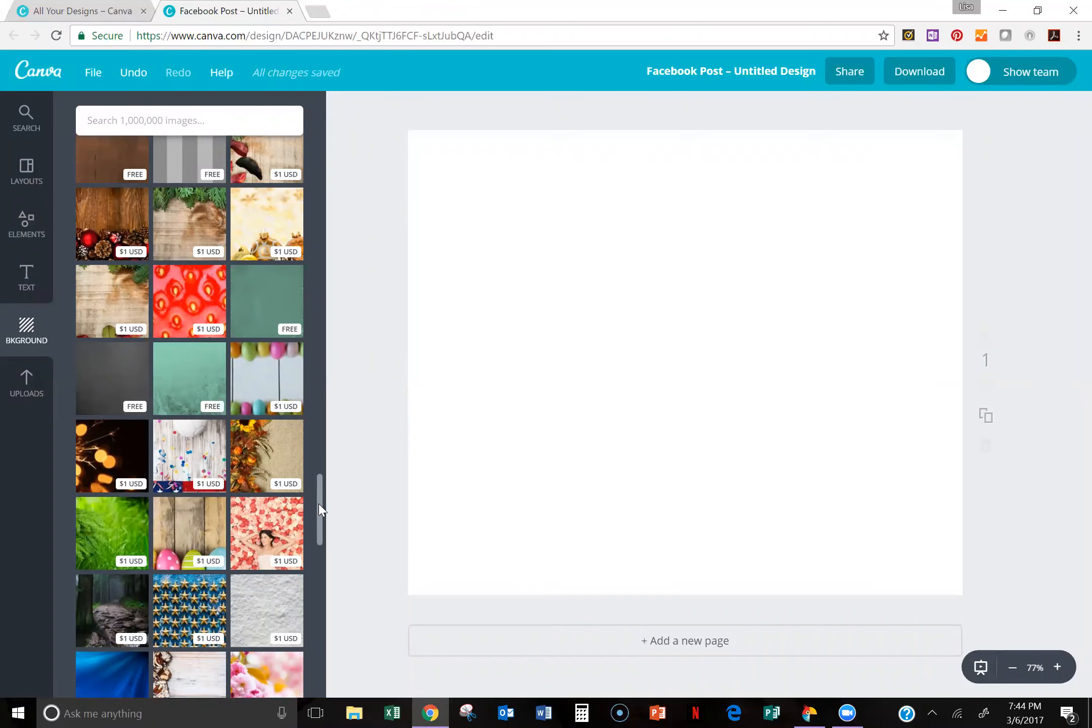
{"action": "scroll", "coordinate": [314, 471], "scroll_direction": "up", "scroll_amount": 10}
{"action": "scroll", "coordinate": [372, 318], "scroll_direction": "up", "scroll_amount": 15}
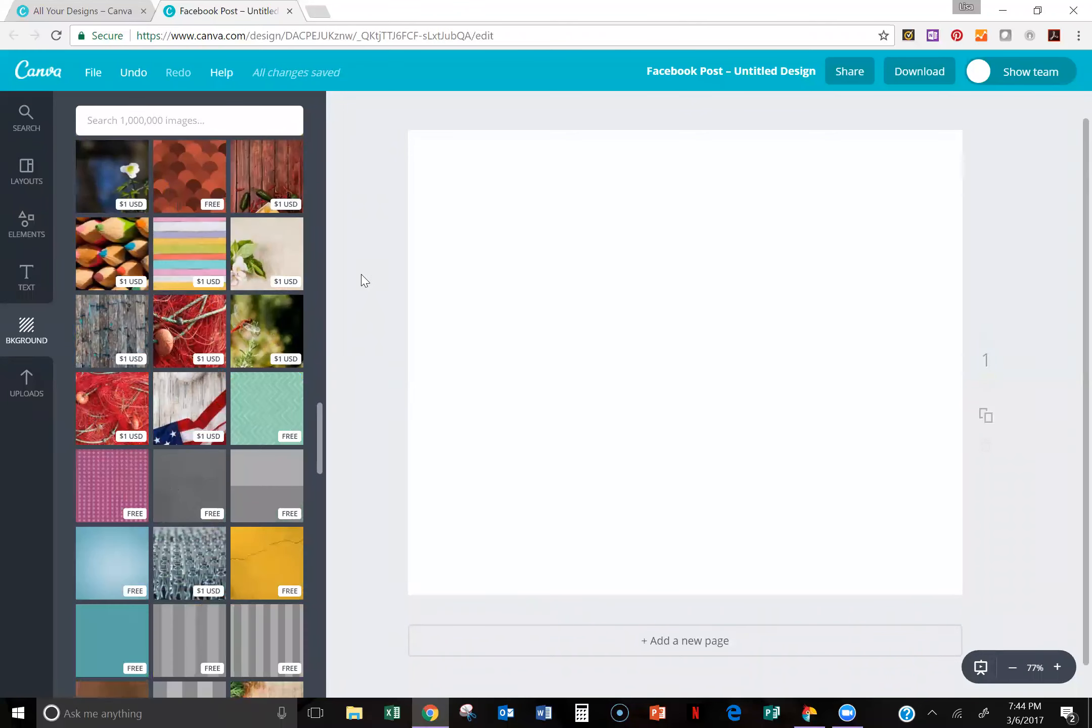
{"action": "scroll", "coordinate": [344, 143], "scroll_direction": "up", "scroll_amount": 5}
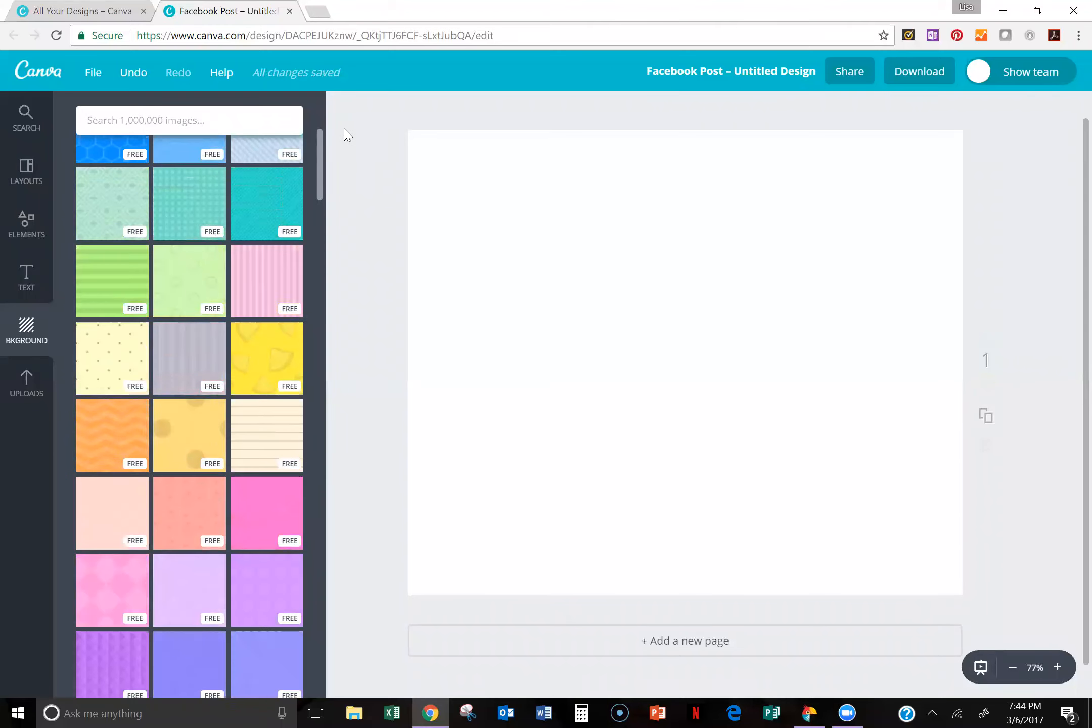
{"action": "scroll", "coordinate": [288, 507], "scroll_direction": "down", "scroll_amount": 20}
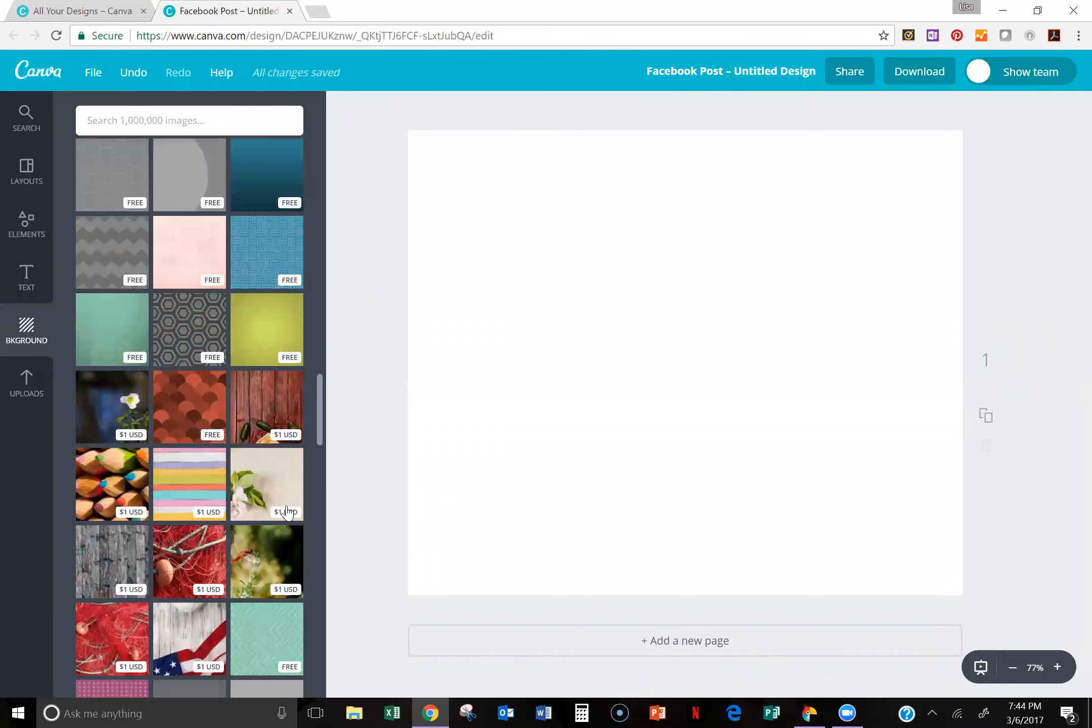
{"action": "left_click_drag", "start_coordinate": [320, 582], "coordinate": [334, 138]}
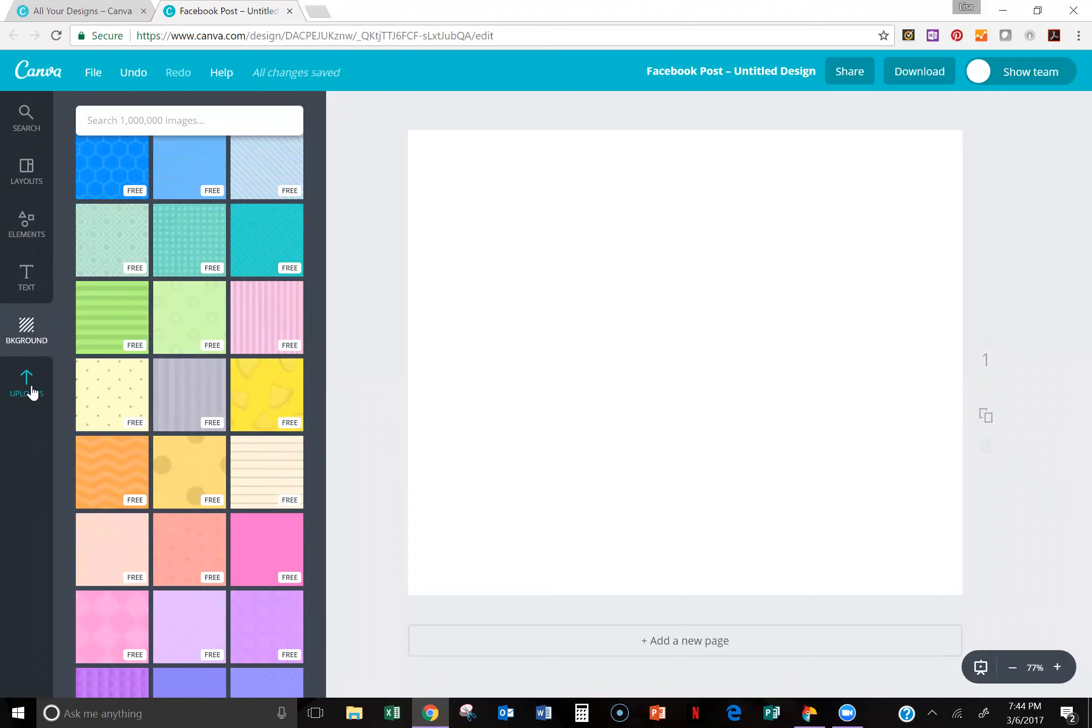
Step: Open the Backgrounds folder among the uploaded images and look through the pictures it contains
{"action": "left_click", "coordinate": [29, 389]}
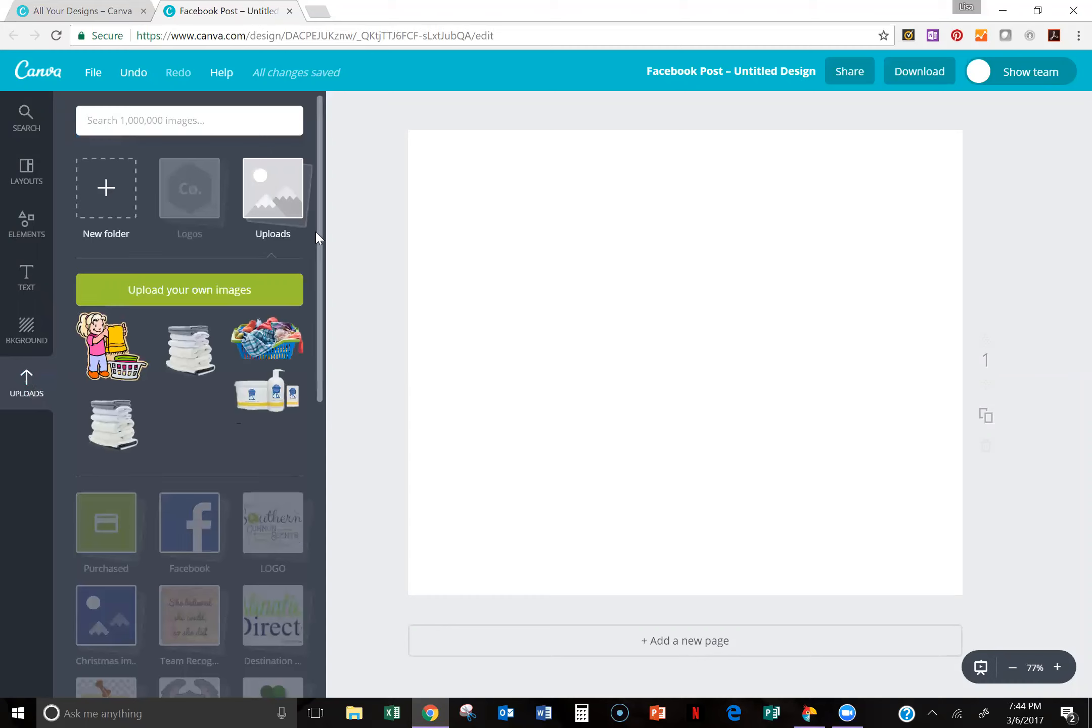
{"action": "scroll", "coordinate": [320, 244], "scroll_direction": "down", "scroll_amount": 3}
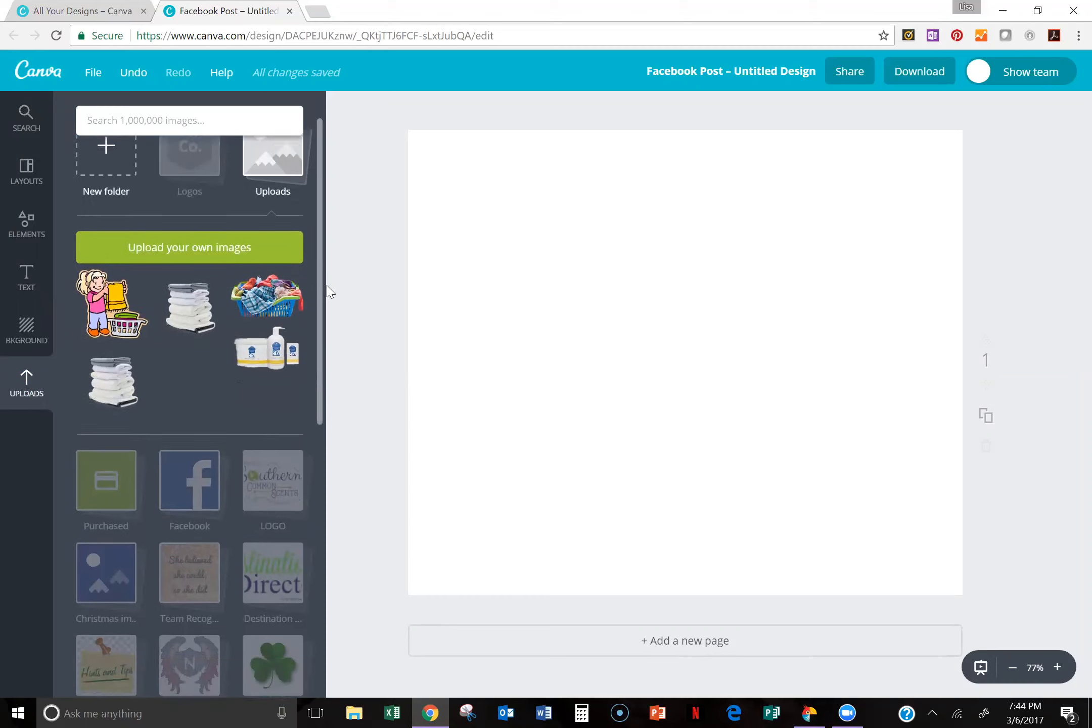
{"action": "scroll", "coordinate": [303, 374], "scroll_direction": "down", "scroll_amount": 4}
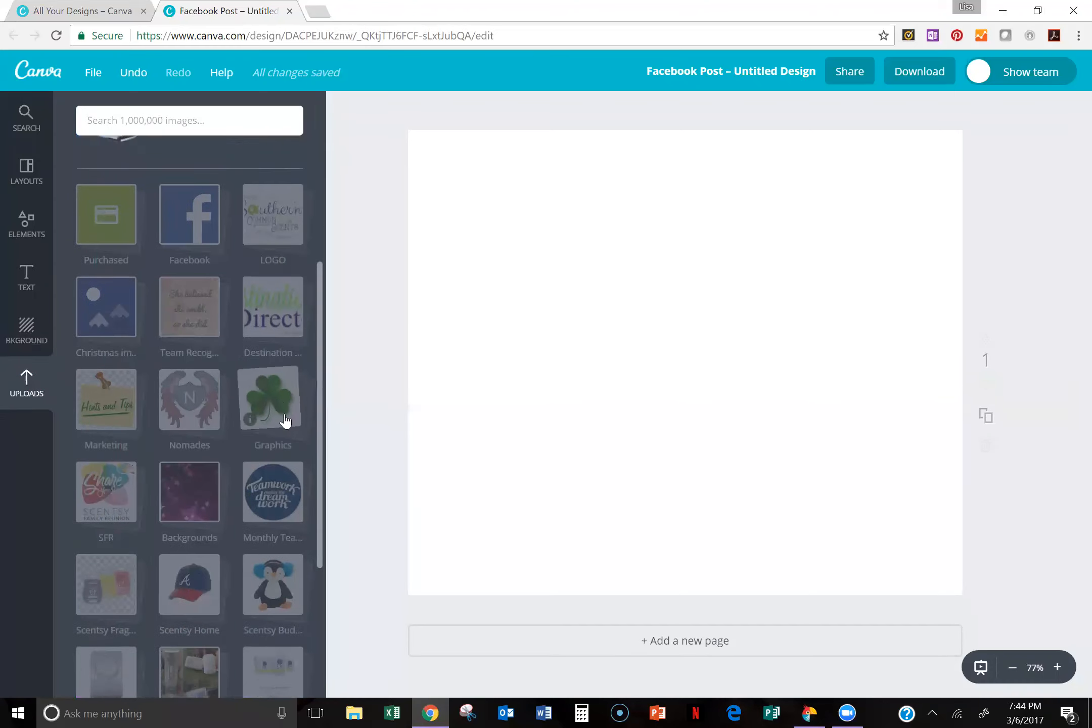
{"action": "scroll", "coordinate": [259, 482], "scroll_direction": "down", "scroll_amount": 1}
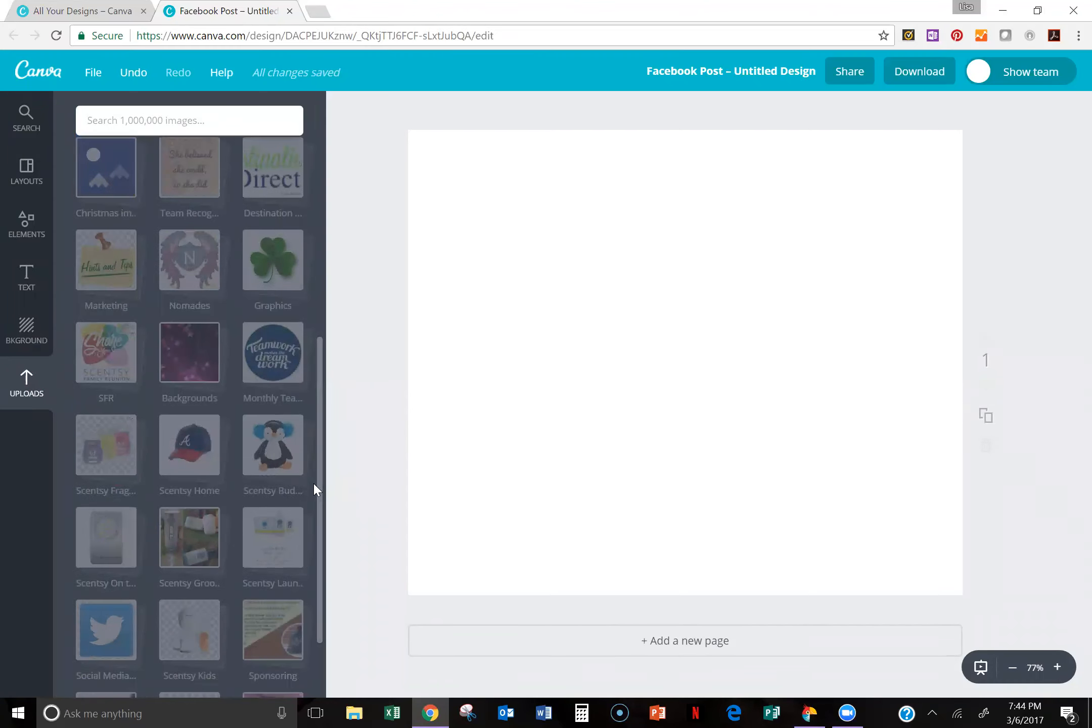
{"action": "scroll", "coordinate": [319, 502], "scroll_direction": "down", "scroll_amount": 1}
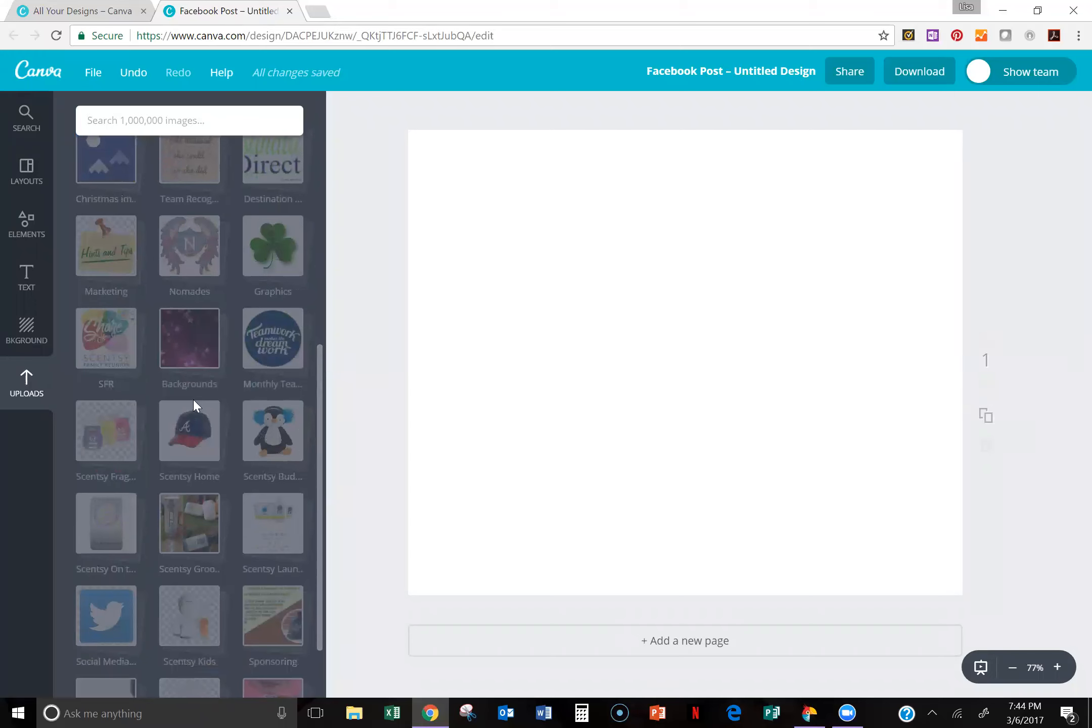
{"action": "left_click", "coordinate": [200, 350]}
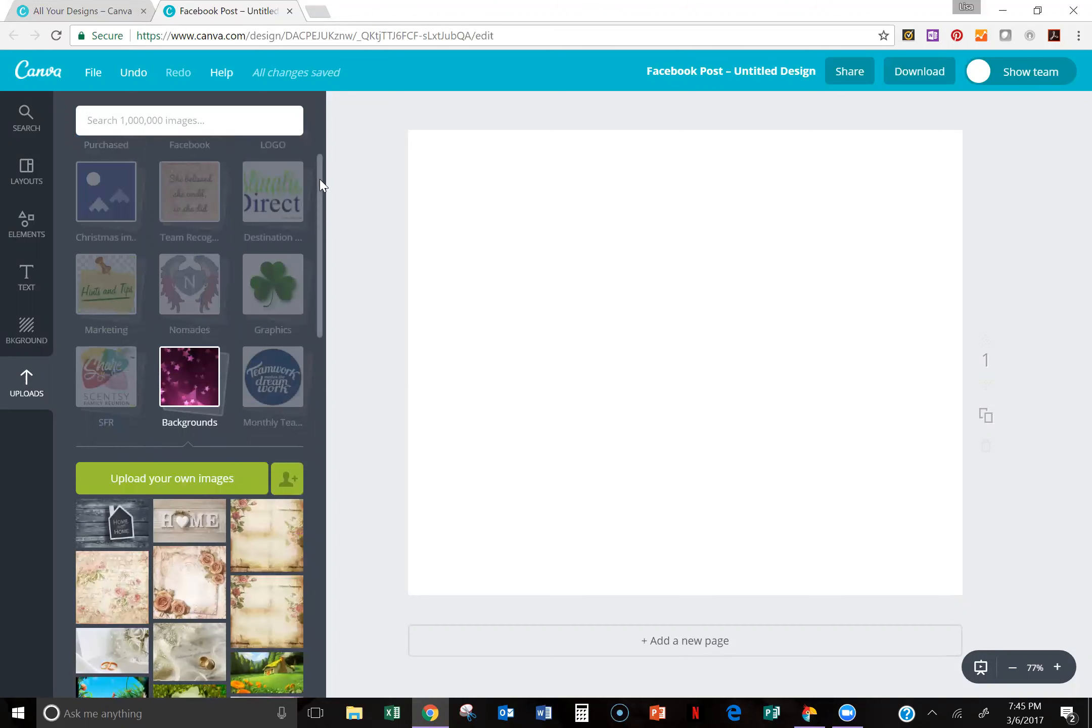
{"action": "scroll", "coordinate": [308, 232], "scroll_direction": "down", "scroll_amount": 2}
{"action": "scroll", "coordinate": [302, 263], "scroll_direction": "down", "scroll_amount": 7}
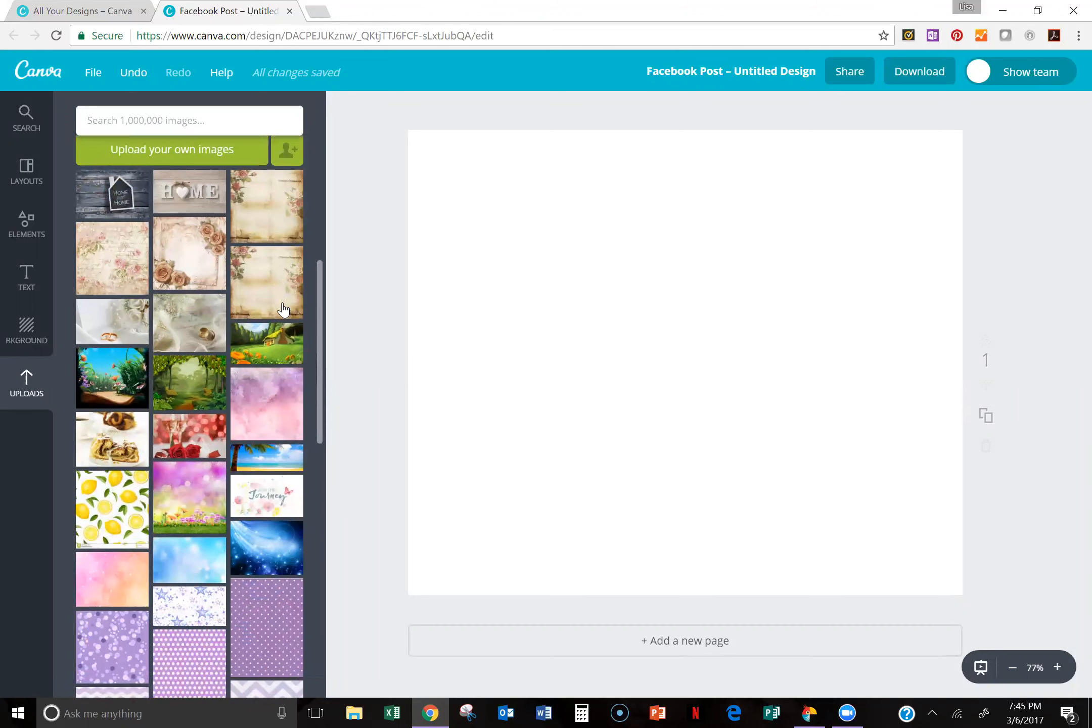
{"action": "scroll", "coordinate": [313, 277], "scroll_direction": "up", "scroll_amount": 4}
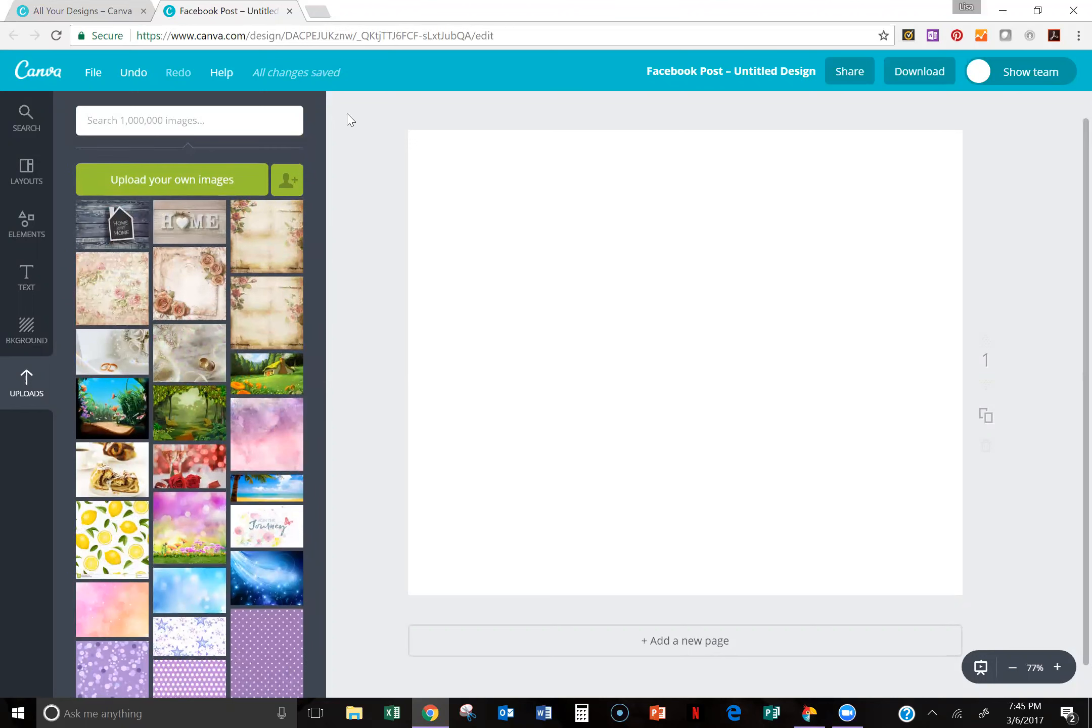
Step: Search Google Images for "water color background" in a new browser tab
{"action": "key", "text": "ctrl+t"}
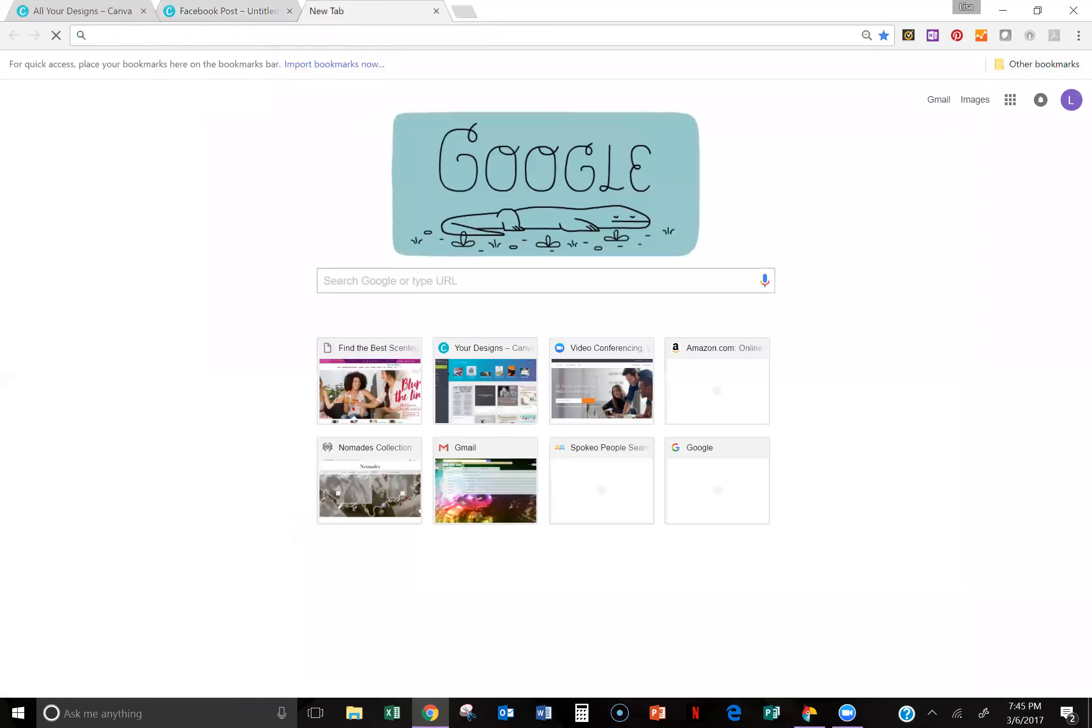
{"action": "type", "text": "water co"}
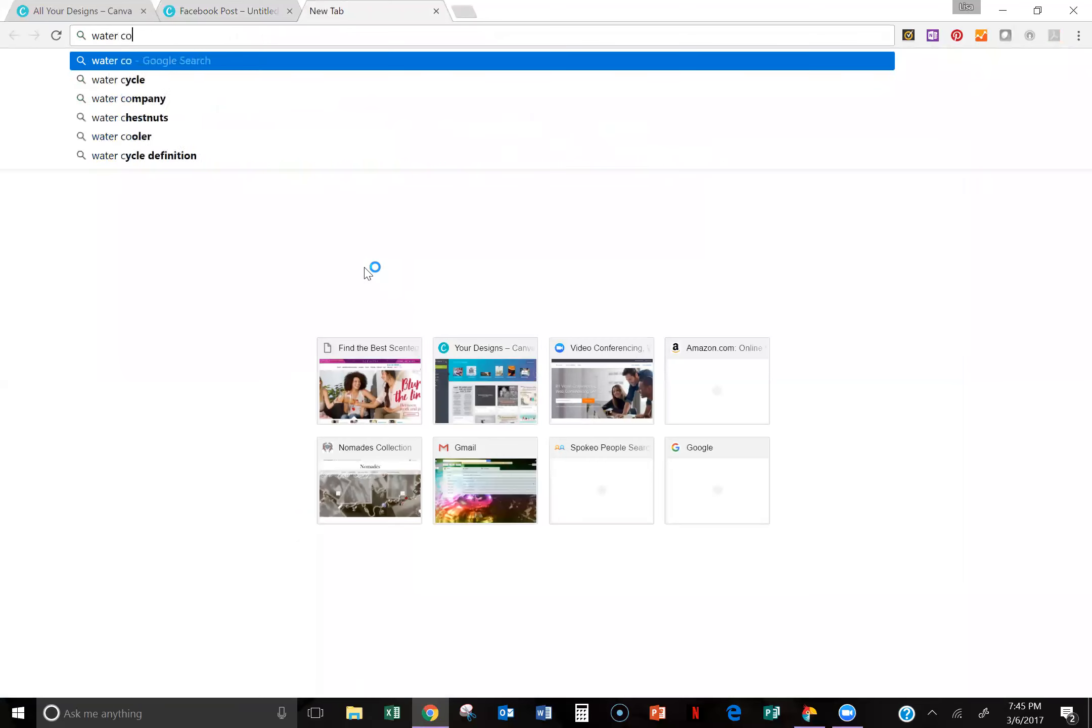
{"action": "type", "text": "lor background"}
{"action": "key", "text": "Return"}
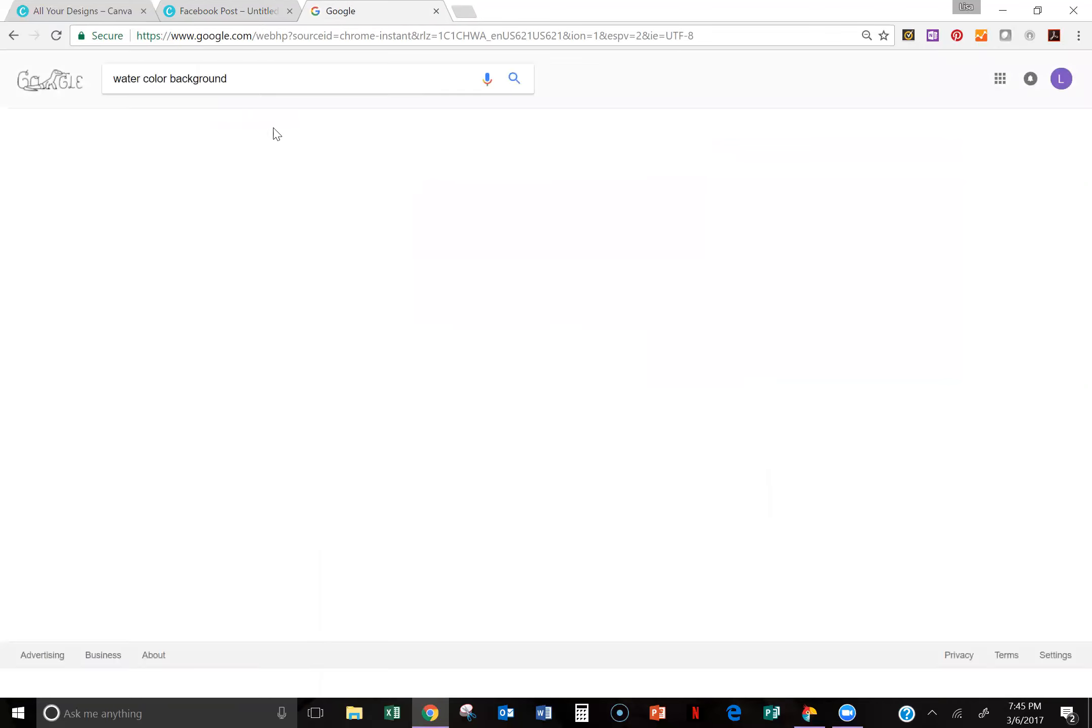
{"action": "left_click", "coordinate": [158, 122]}
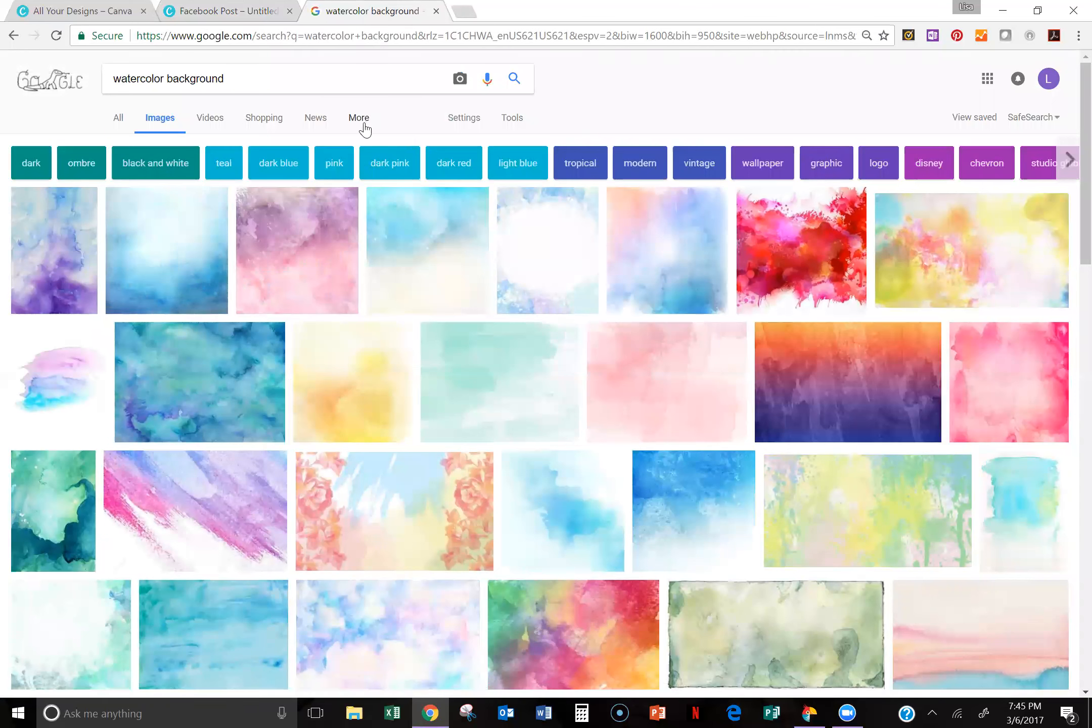
Step: Filter the image results by usage rights to show only pictures labeled for reuse
{"action": "left_click", "coordinate": [364, 125]}
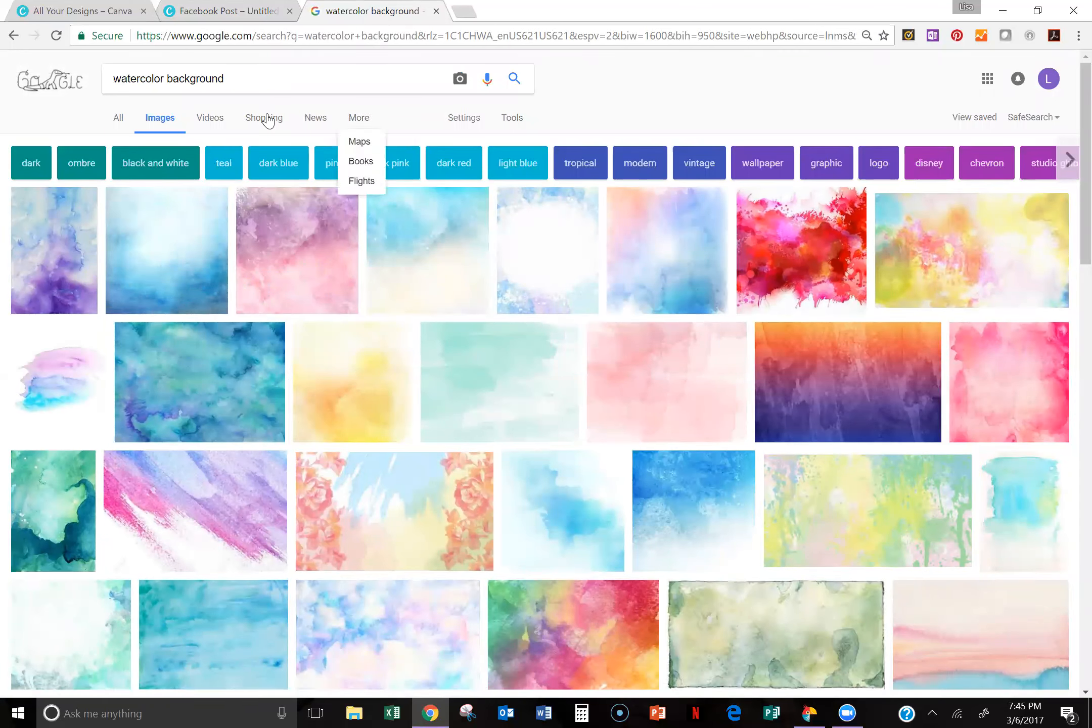
{"action": "left_click", "coordinate": [463, 119]}
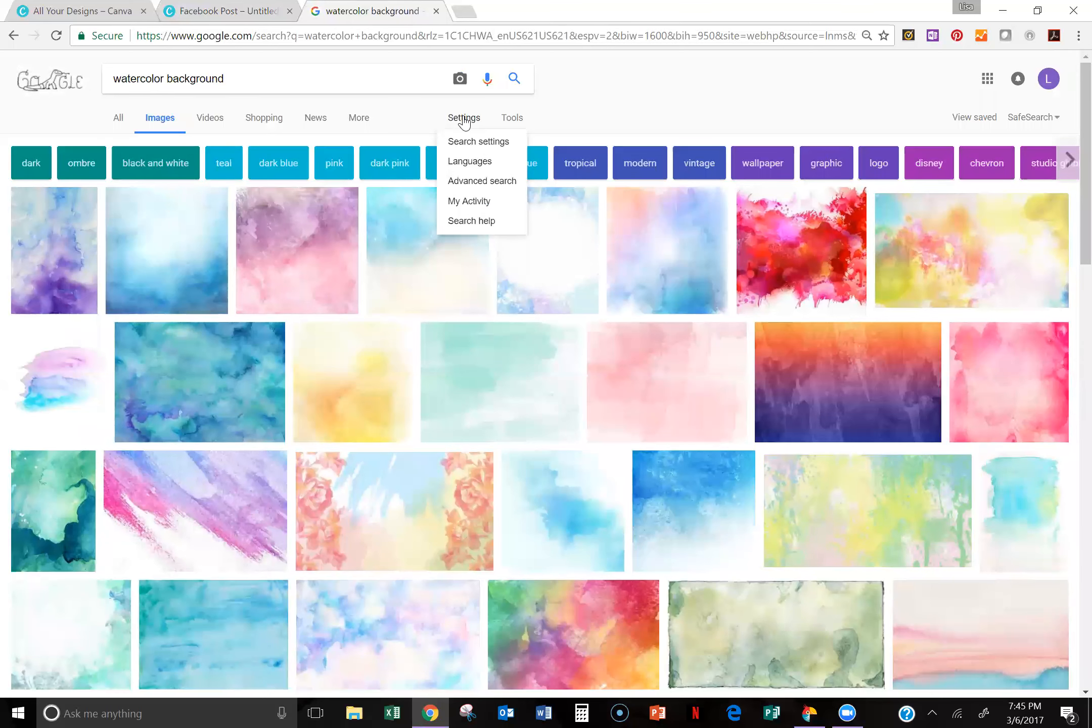
{"action": "left_click", "coordinate": [513, 121]}
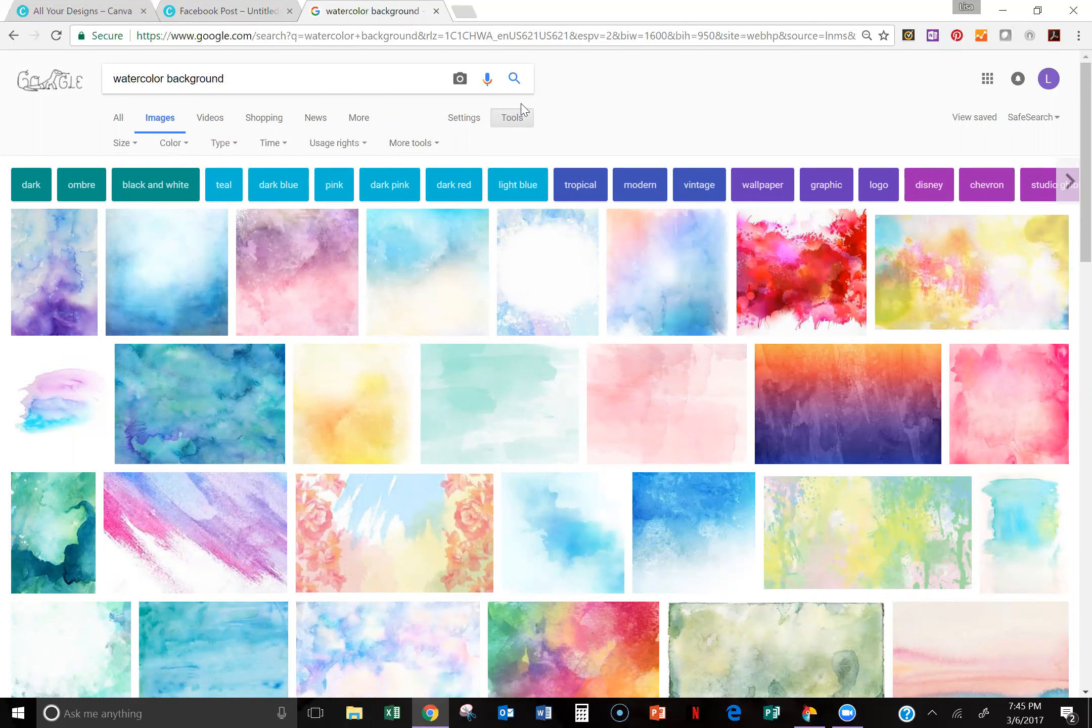
{"action": "left_click", "coordinate": [366, 146]}
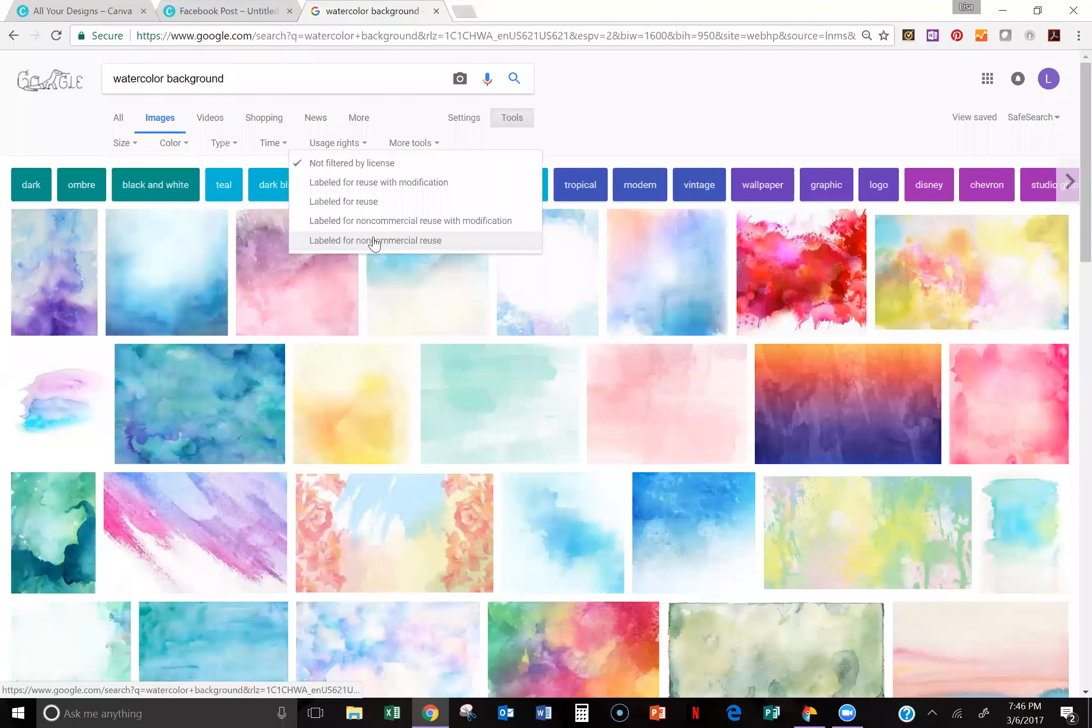
{"action": "left_click", "coordinate": [361, 201]}
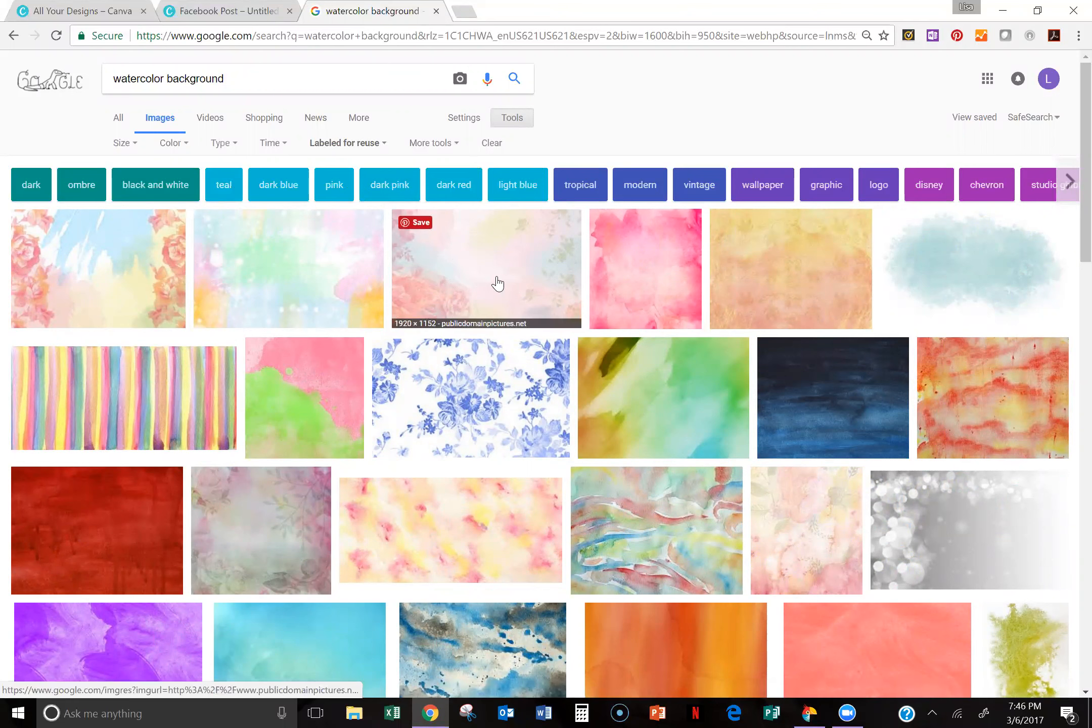
Step: Save the 1920 × 1152 pastel floral watercolor image as watercolor-floral-paper in the Spring Summer 2017 folder
{"action": "left_click", "coordinate": [514, 287]}
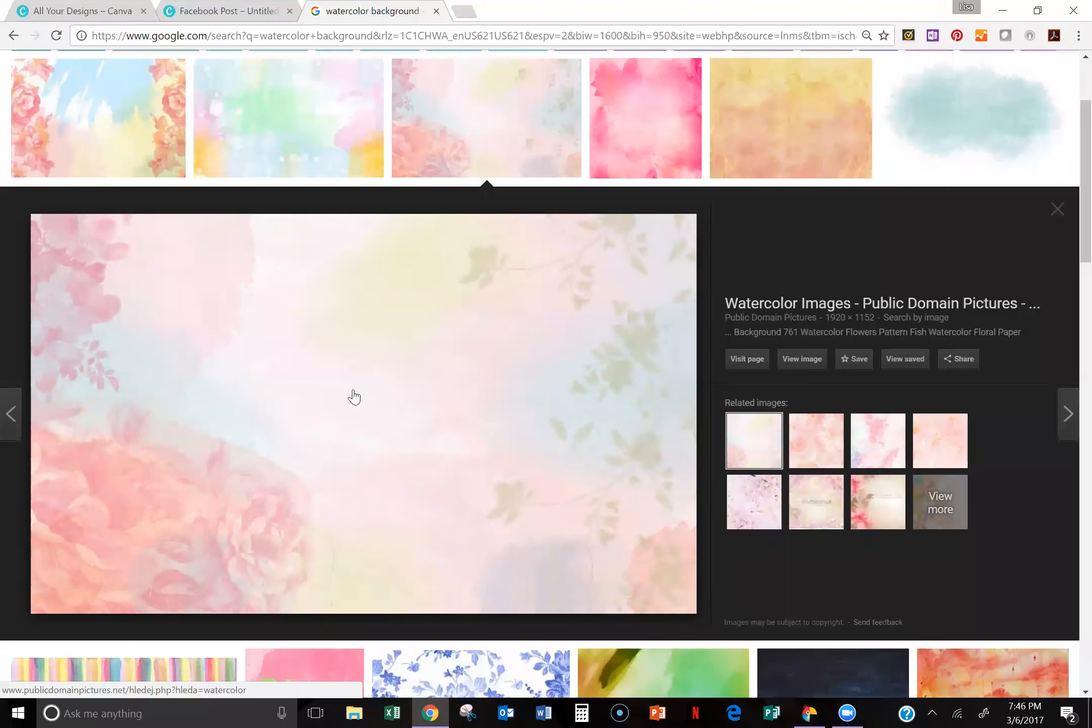
{"action": "right_click", "coordinate": [386, 376]}
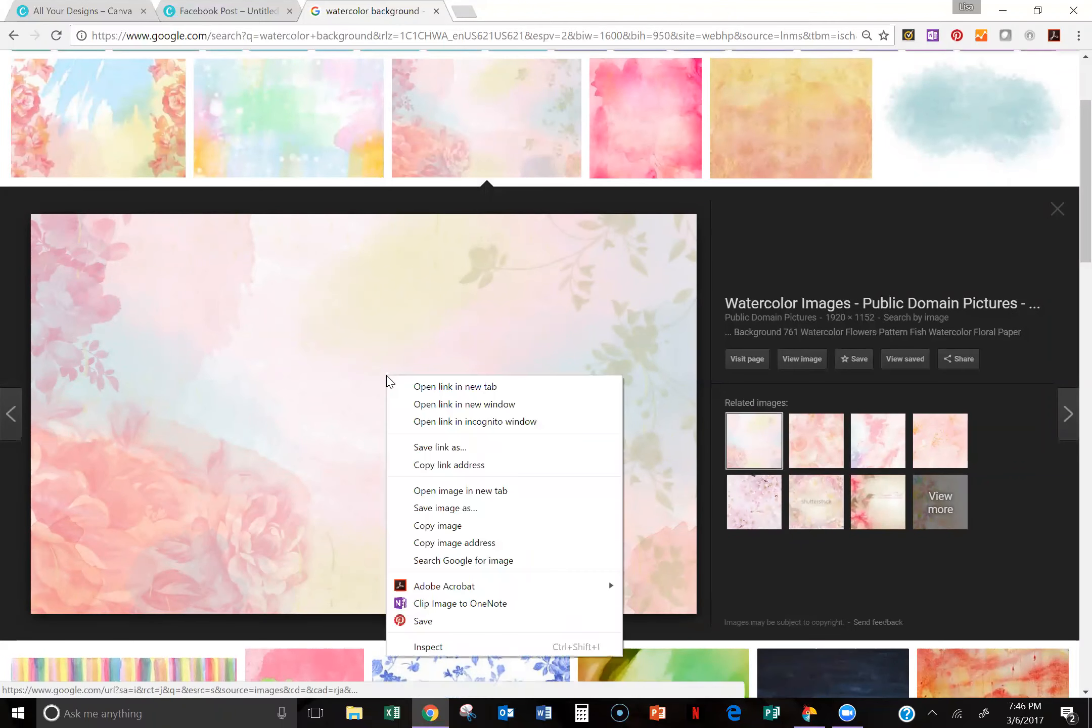
{"action": "left_click", "coordinate": [436, 508]}
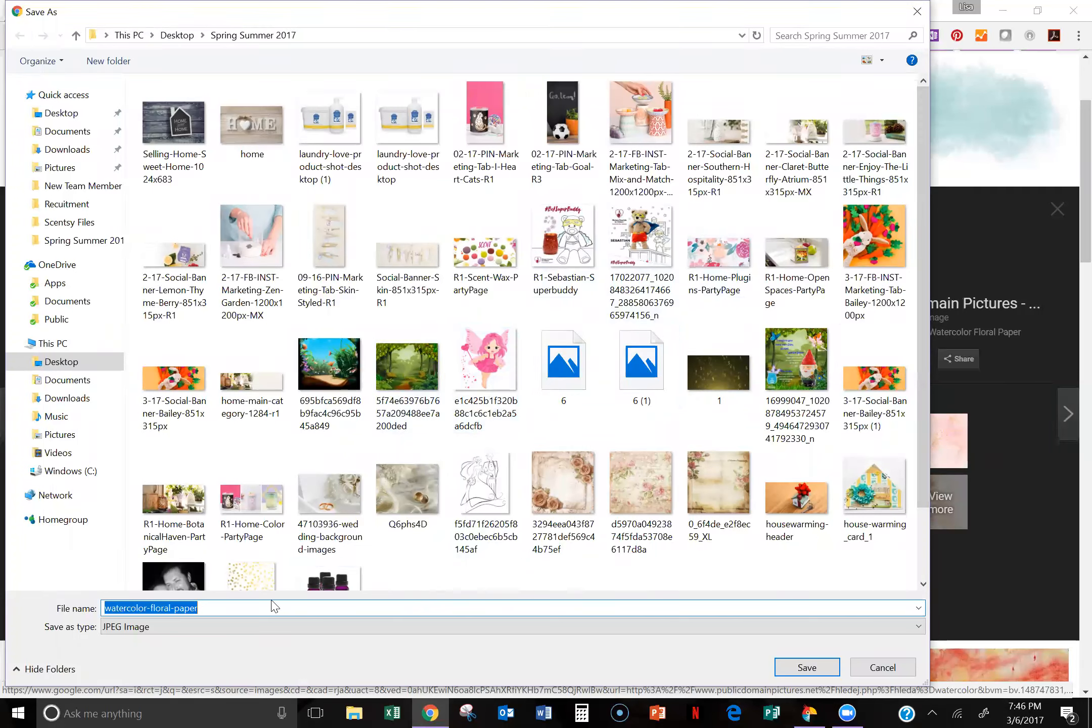
{"action": "left_click", "coordinate": [799, 669]}
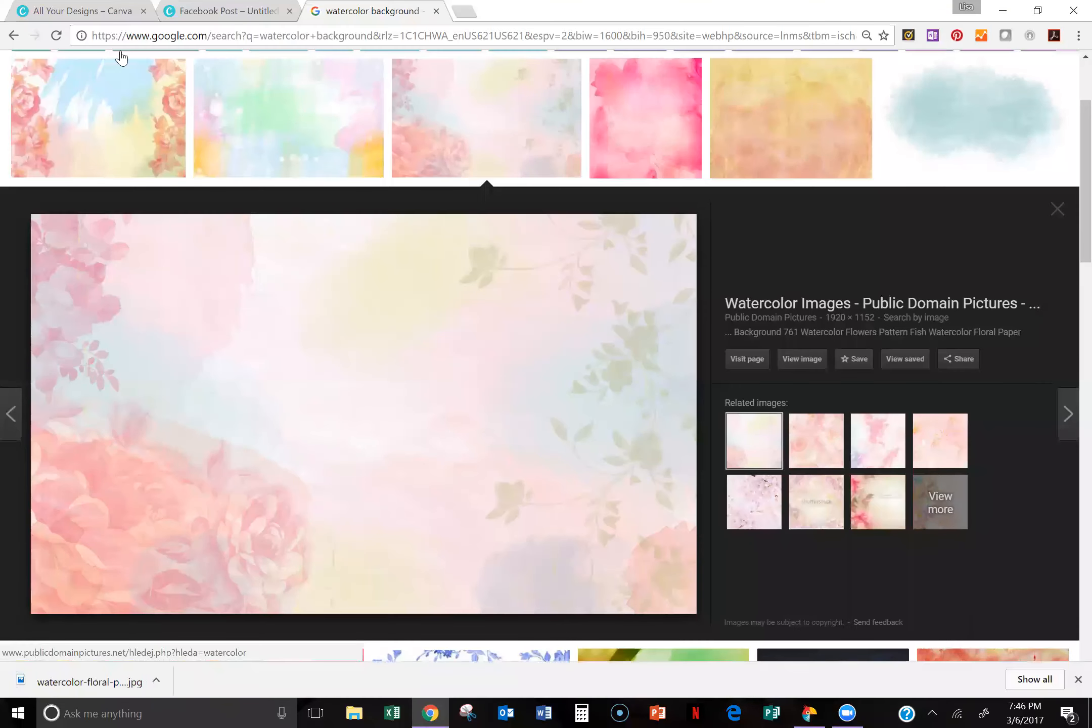
Step: Return to the Canva design and upload watercolor-floral-paper from the Spring Summer 2017 folder into the Backgrounds folder
{"action": "left_click", "coordinate": [220, 8]}
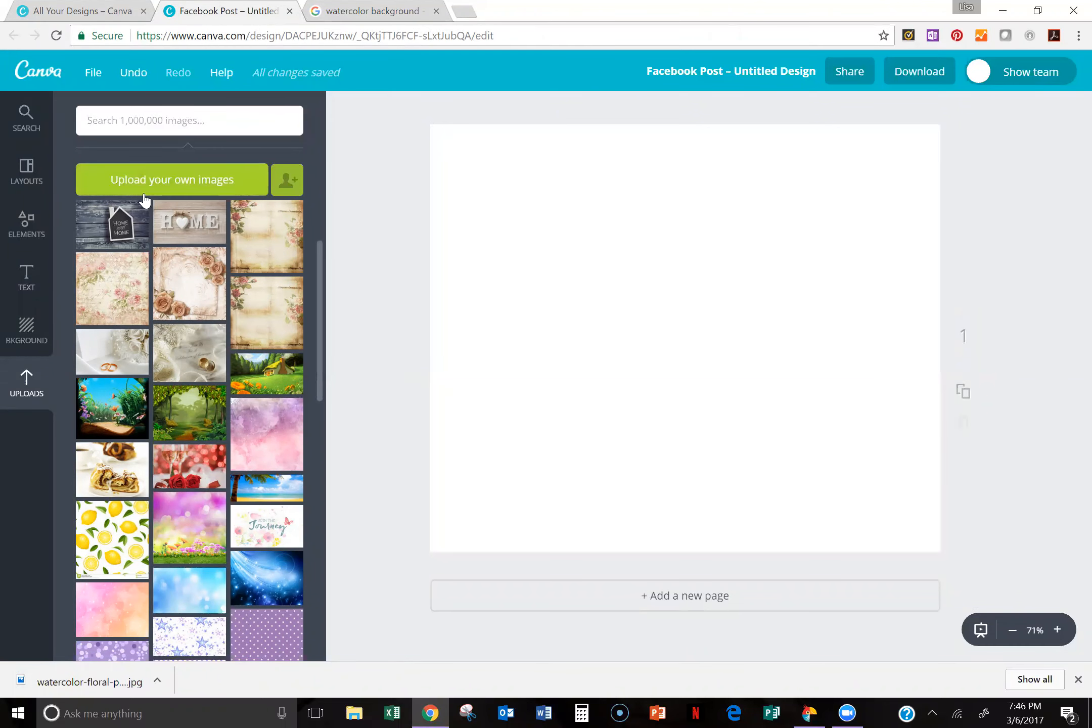
{"action": "left_click", "coordinate": [168, 183]}
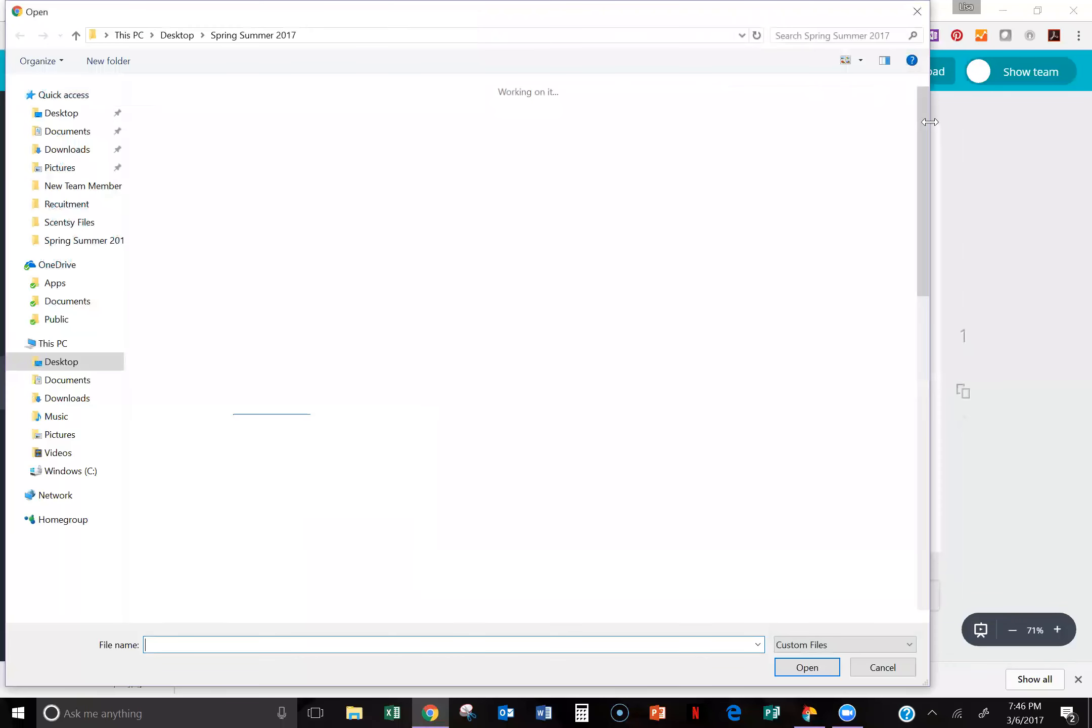
{"action": "scroll", "coordinate": [801, 365], "scroll_direction": "up", "scroll_amount": 2}
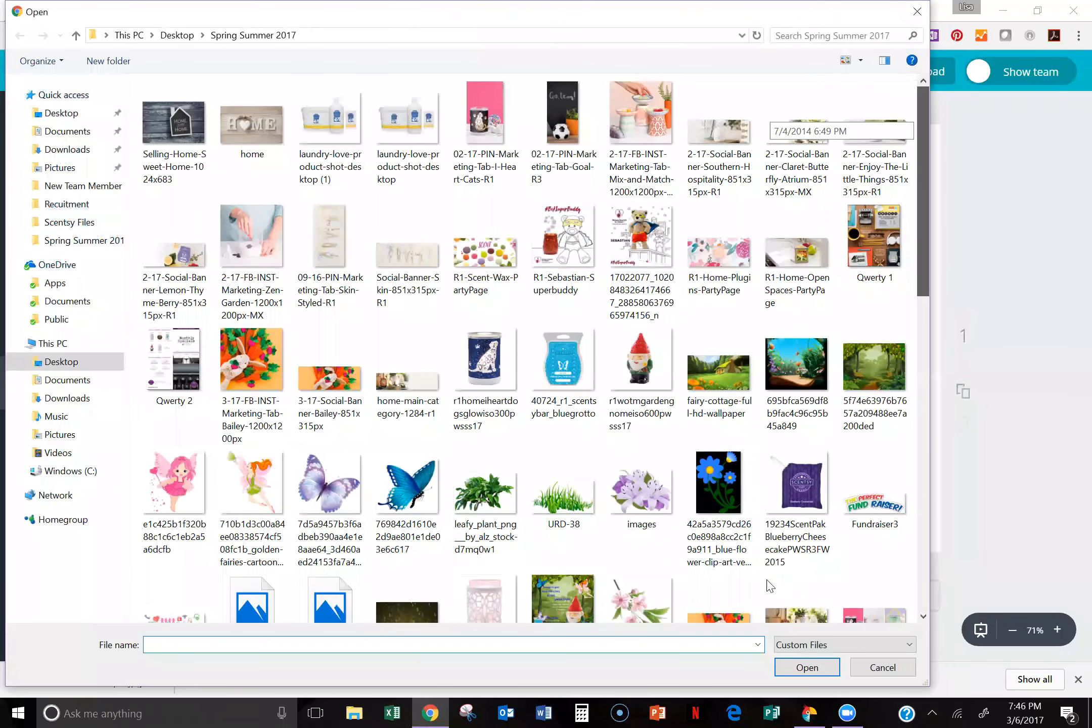
{"action": "scroll", "coordinate": [871, 609], "scroll_direction": "down", "scroll_amount": 10}
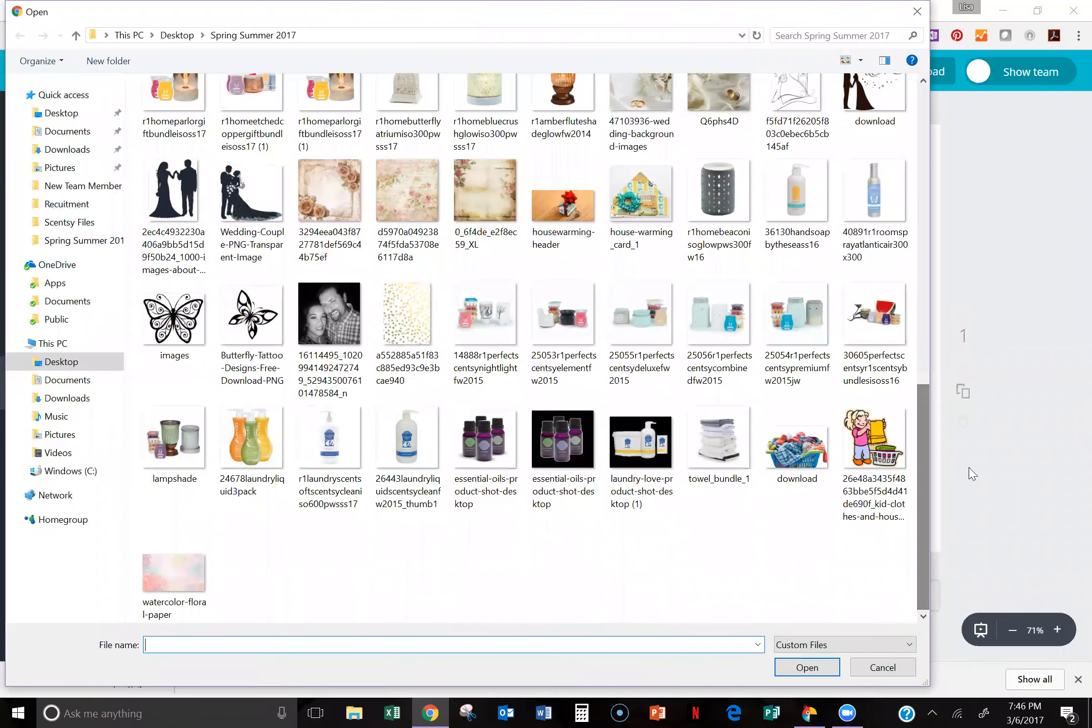
{"action": "left_click", "coordinate": [173, 575]}
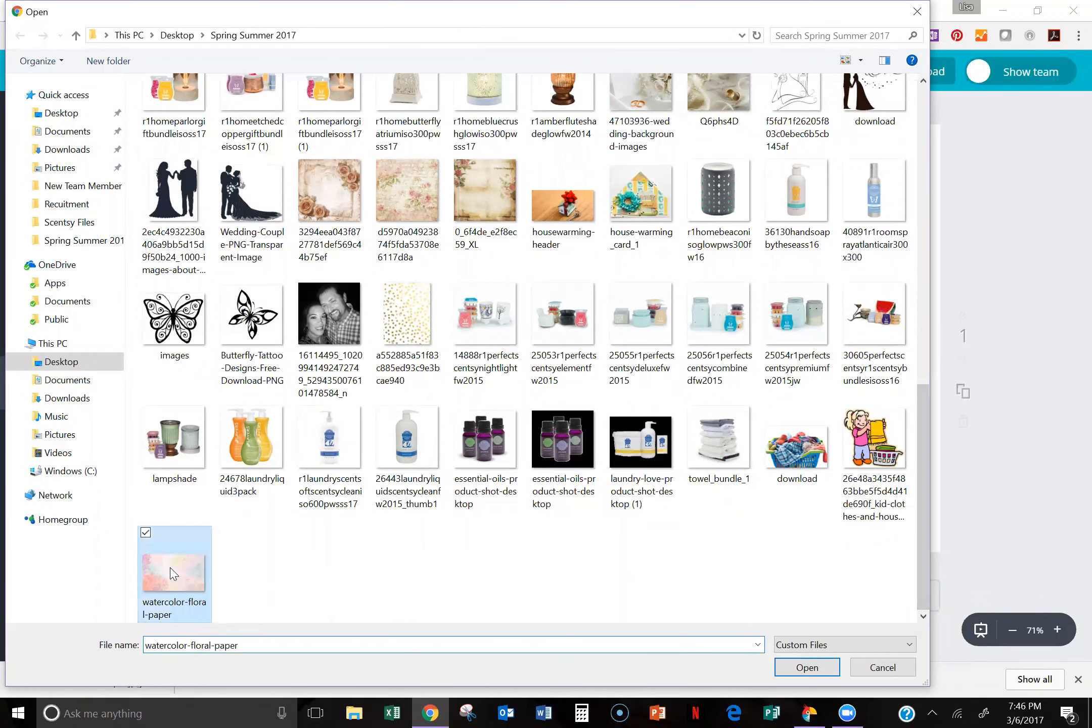
{"action": "left_click", "coordinate": [798, 674]}
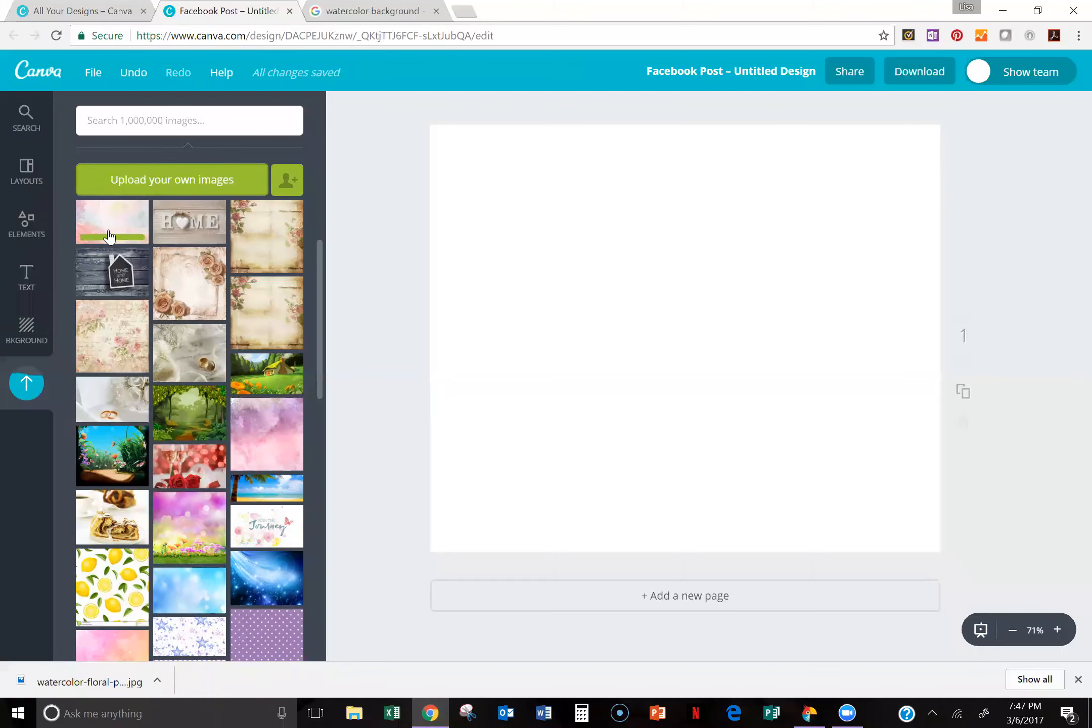
Step: Place the uploaded floral watercolor image on the blank page and enlarge and position it to cover the whole page
{"action": "left_click_drag", "start_coordinate": [107, 222], "coordinate": [688, 390]}
{"action": "left_click", "coordinate": [460, 240]}
{"action": "left_click_drag", "start_coordinate": [457, 236], "coordinate": [372, 33]}
{"action": "left_click_drag", "start_coordinate": [748, 218], "coordinate": [744, 265]}
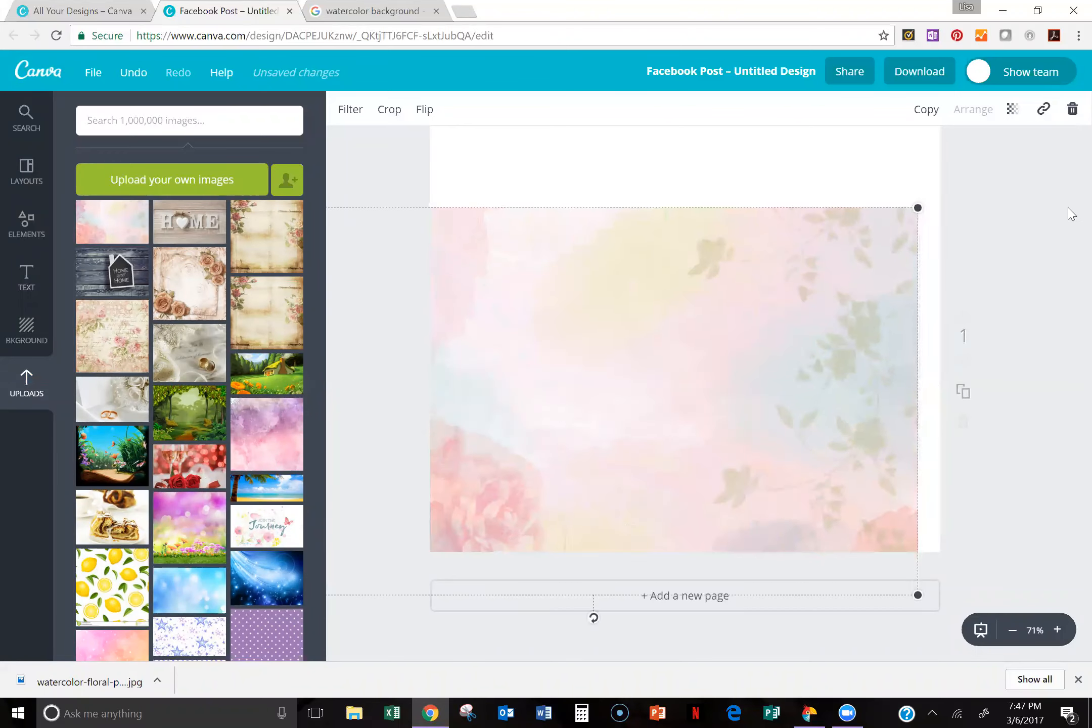
{"action": "left_click", "coordinate": [1068, 192]}
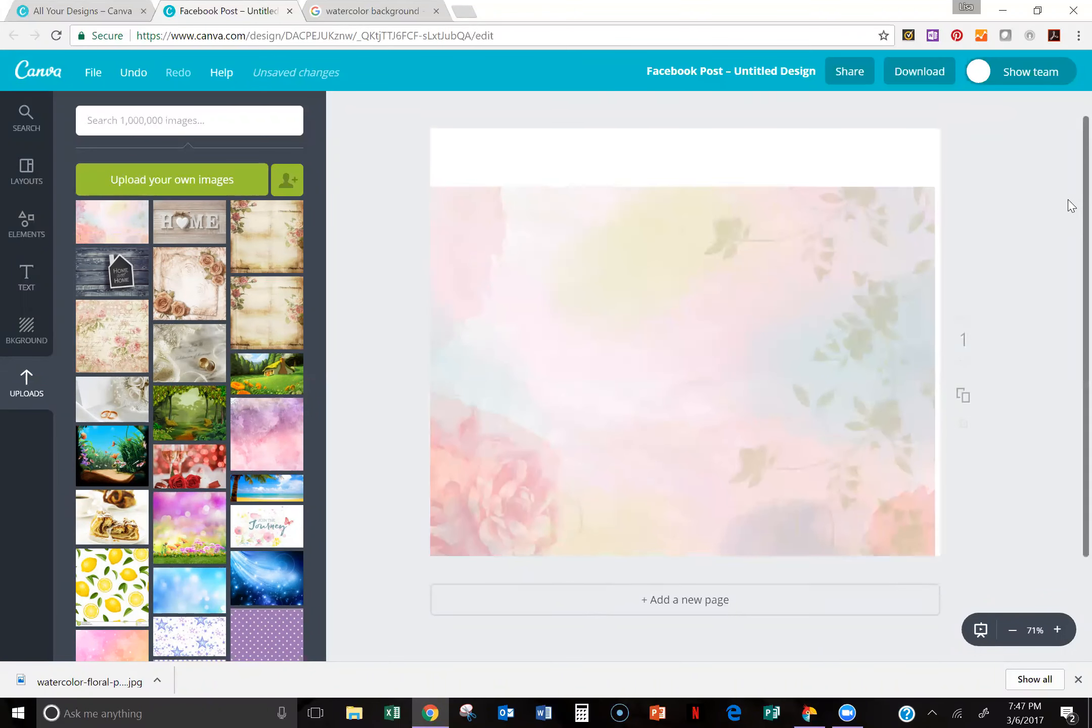
{"action": "scroll", "coordinate": [1062, 210], "scroll_direction": "up", "scroll_amount": 1}
{"action": "left_click", "coordinate": [935, 227]}
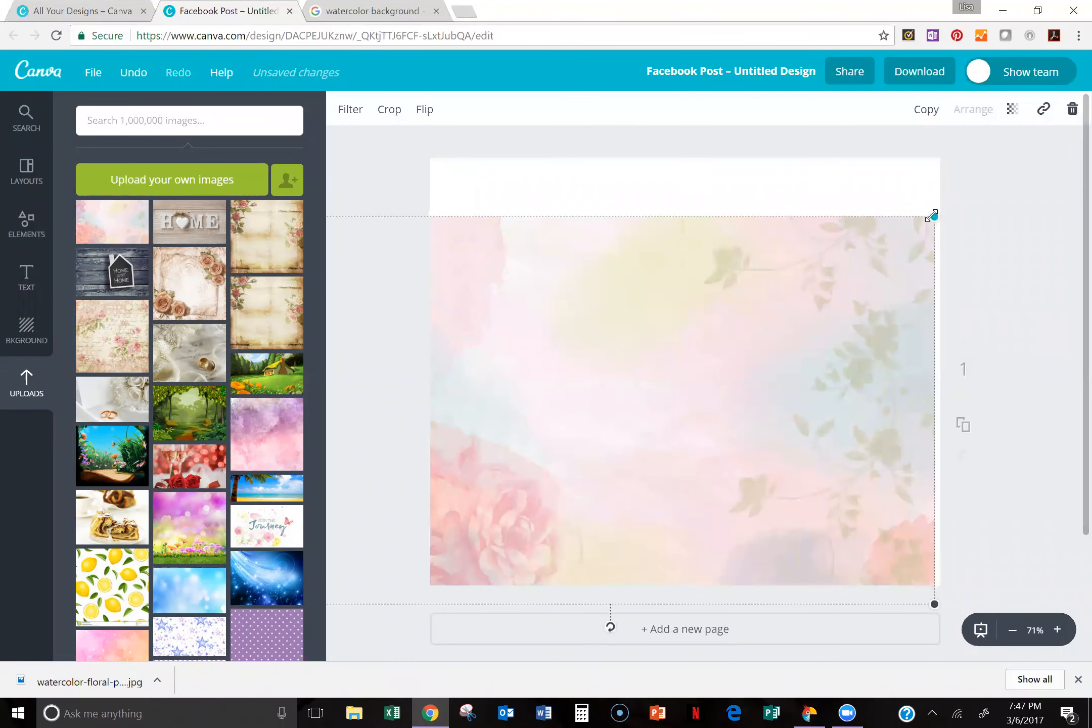
{"action": "left_click_drag", "start_coordinate": [999, 117], "coordinate": [1027, 114]}
{"action": "left_click_drag", "start_coordinate": [704, 430], "coordinate": [706, 454]}
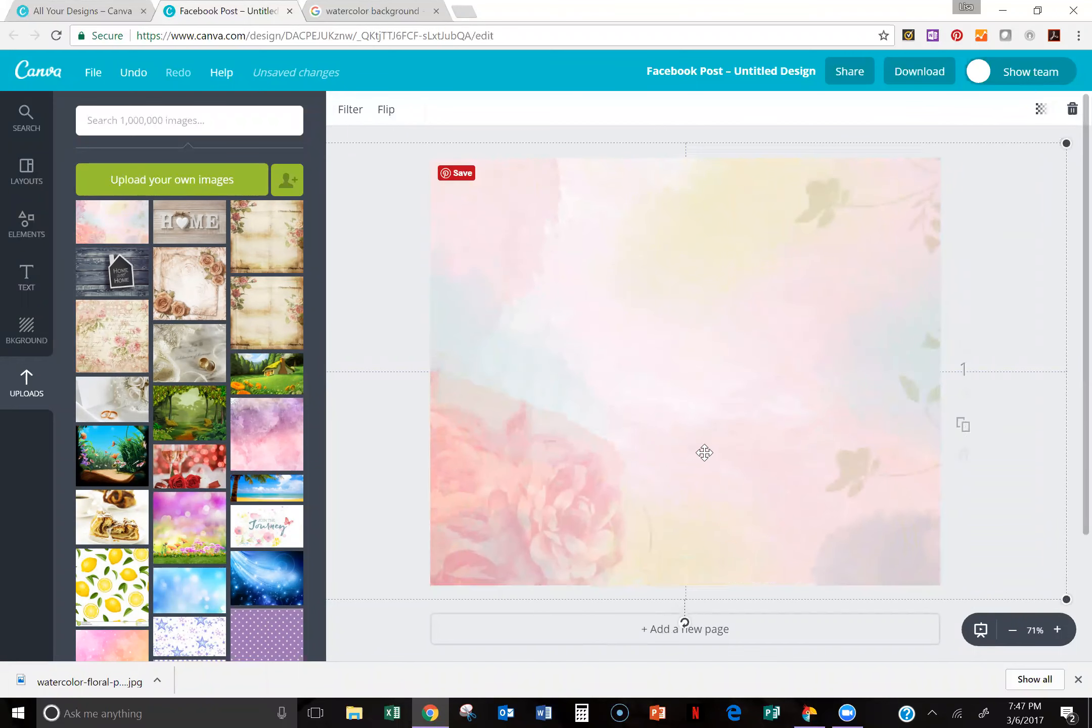
{"action": "left_click", "coordinate": [526, 494]}
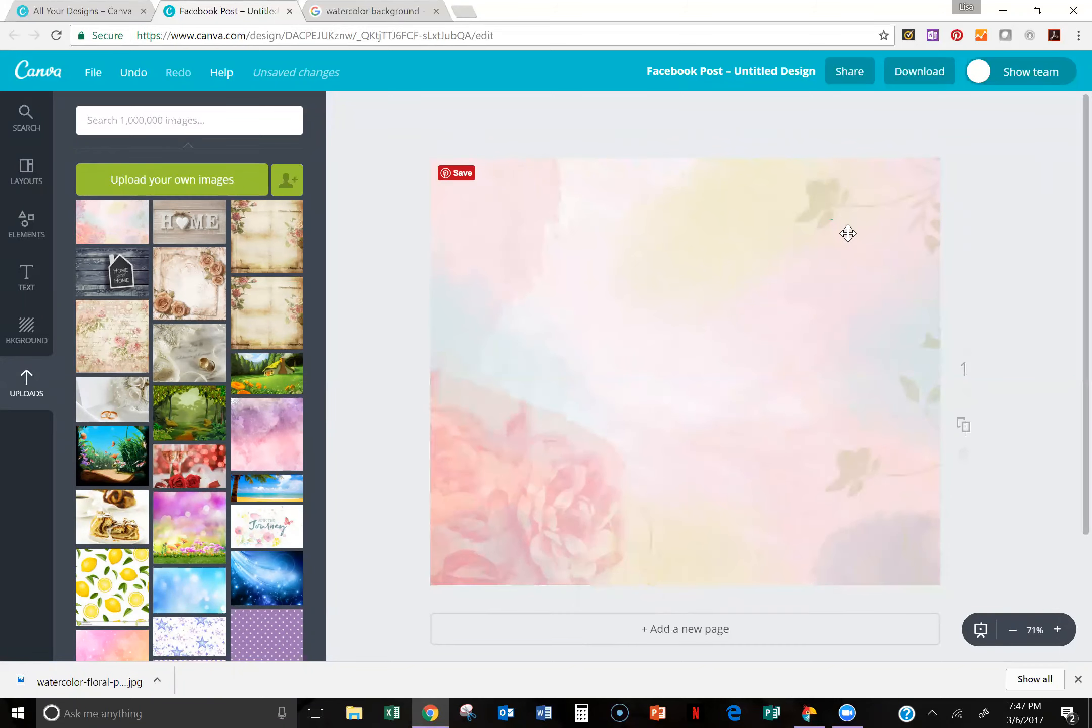
Step: Set the transparency of the floral watercolor background image to 91
{"action": "left_click", "coordinate": [829, 235]}
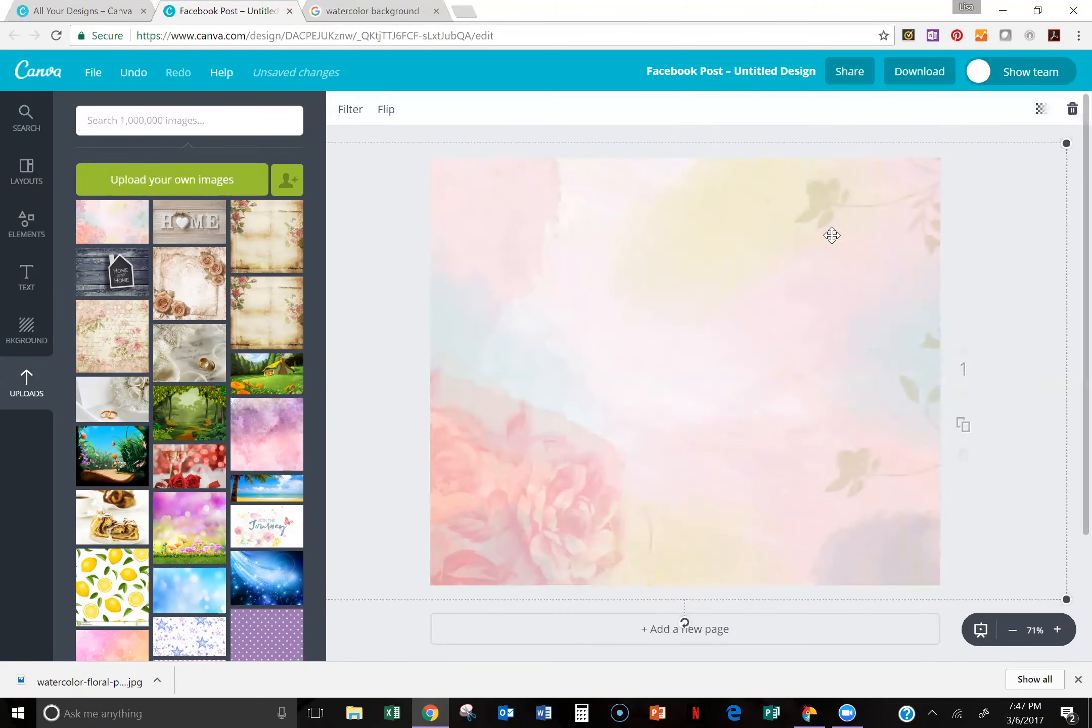
{"action": "left_click", "coordinate": [1042, 116]}
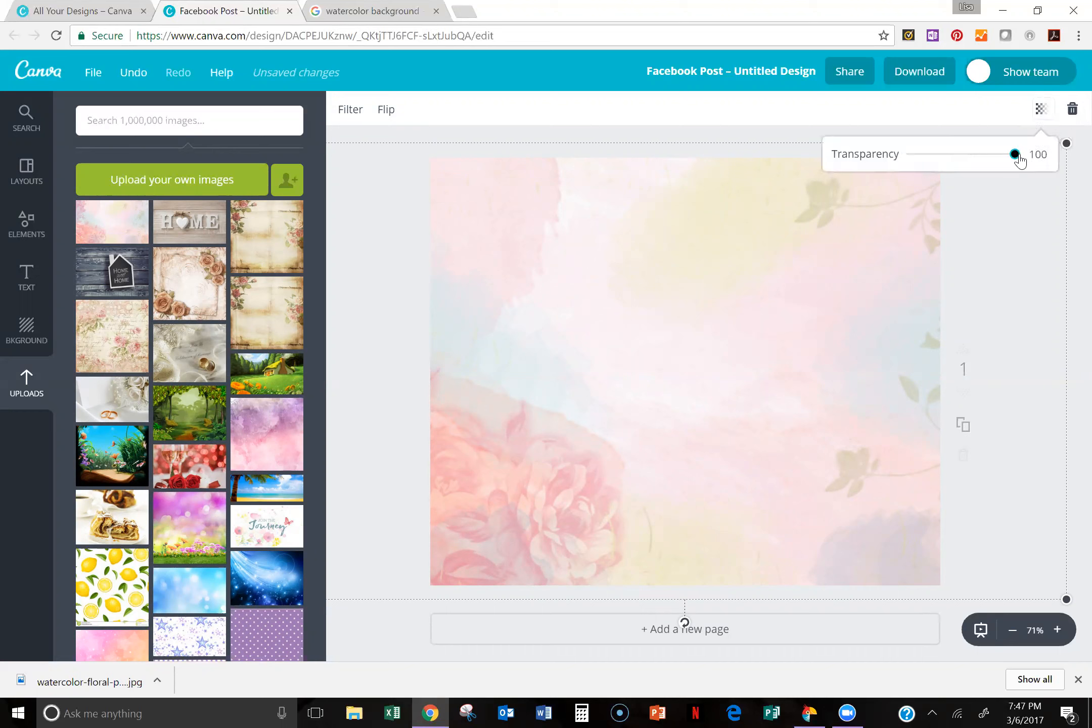
{"action": "left_click_drag", "start_coordinate": [1015, 158], "coordinate": [1000, 231]}
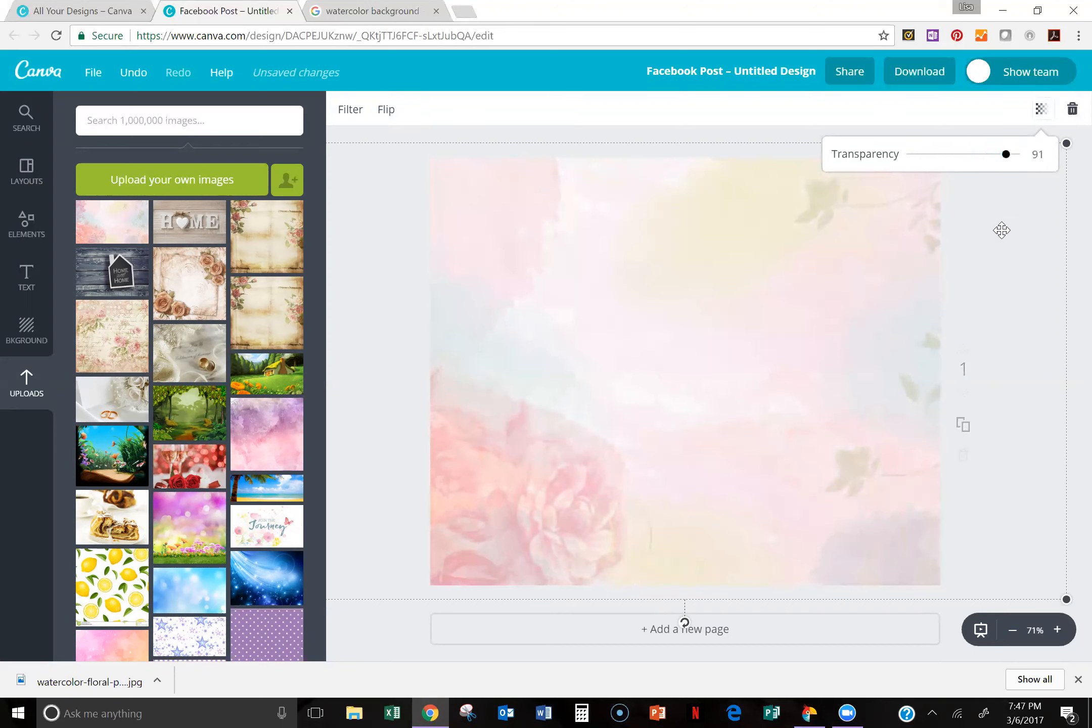
{"action": "left_click", "coordinate": [495, 598]}
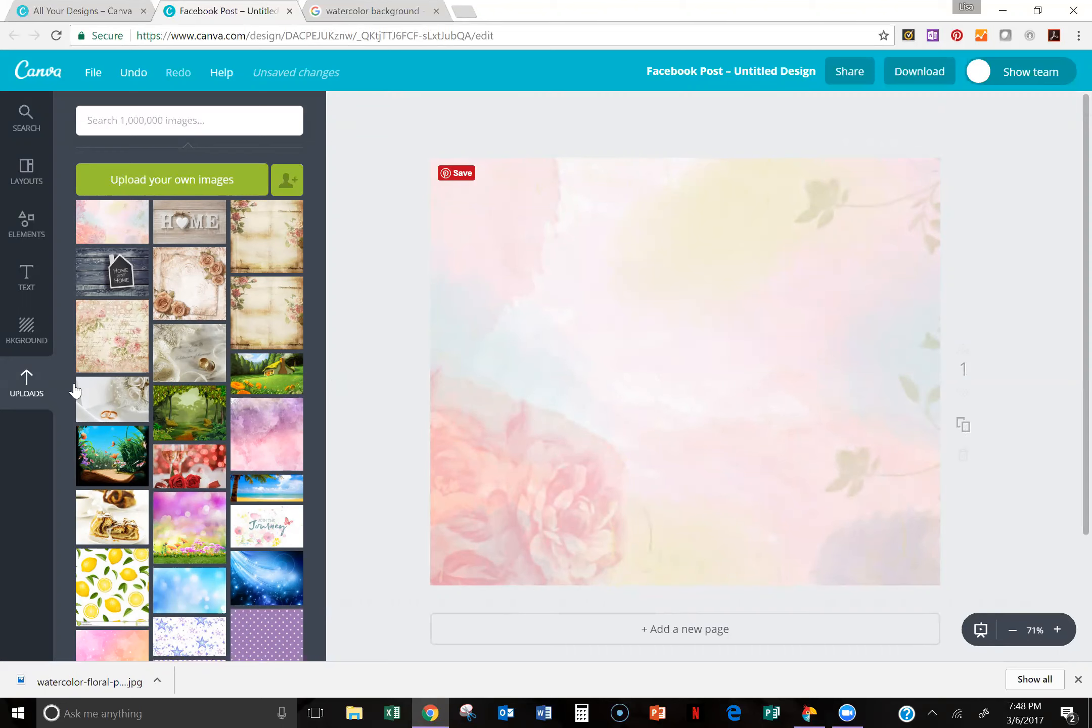
{"action": "left_click", "coordinate": [29, 289]}
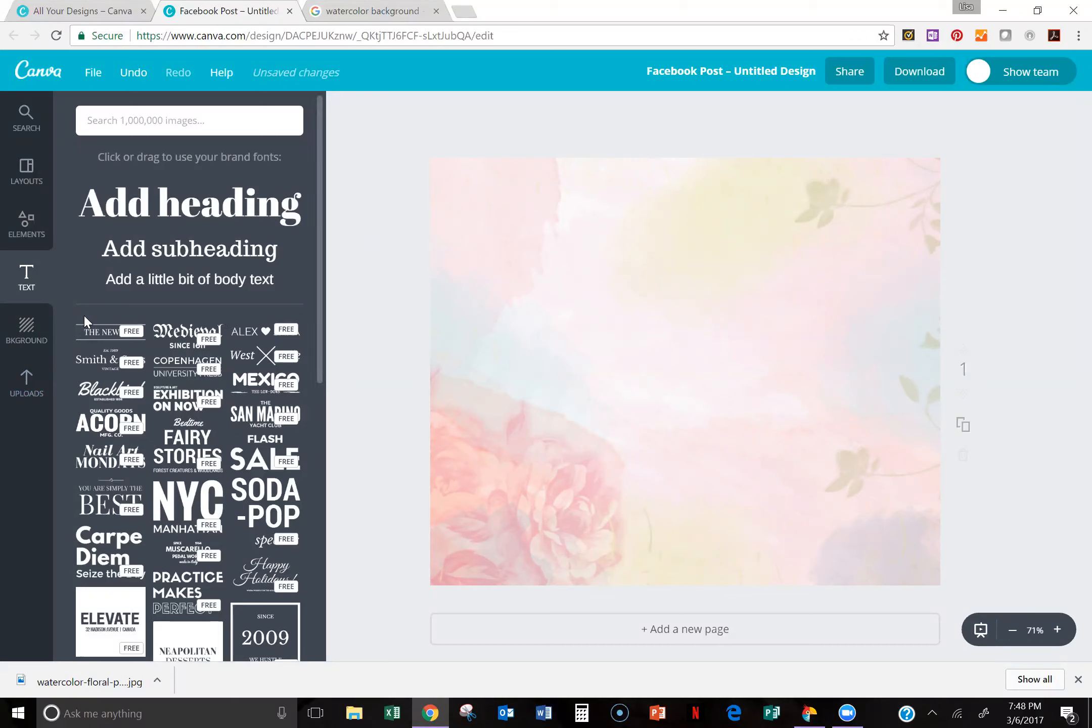
Step: Load the consultant's Scentsy shop website in the image-search browser tab and go to the Scentsy Buddy (Limited Edition) products
{"action": "left_click", "coordinate": [355, 9]}
{"action": "left_click", "coordinate": [319, 40]}
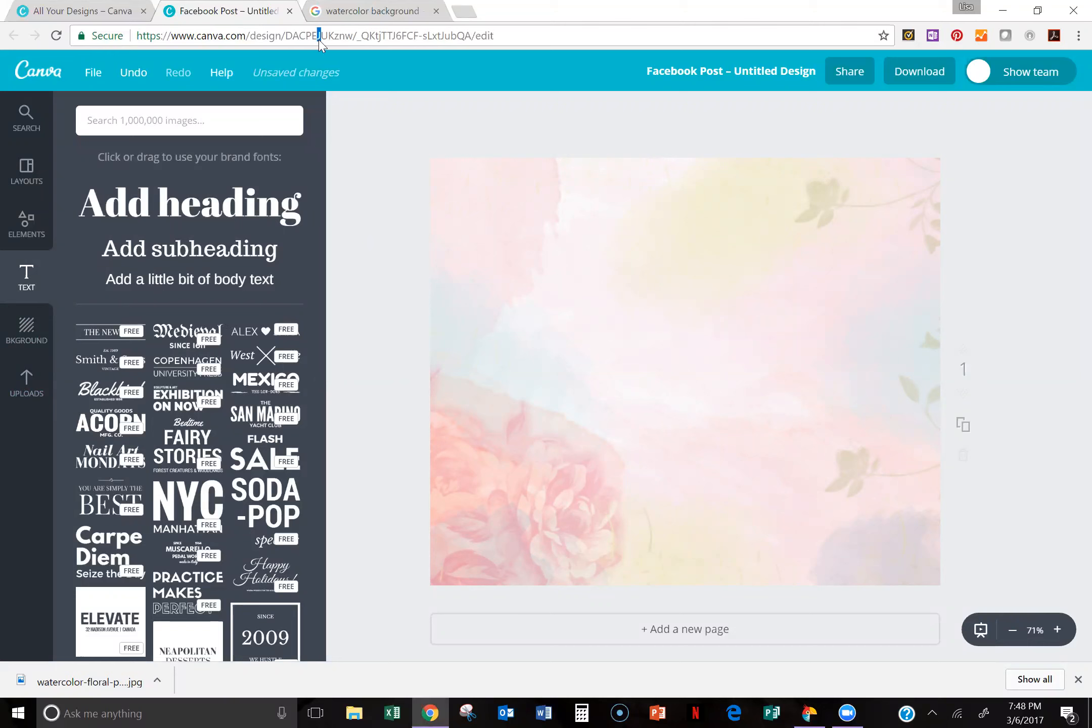
{"action": "left_click", "coordinate": [375, 16]}
{"action": "left_click", "coordinate": [399, 34]}
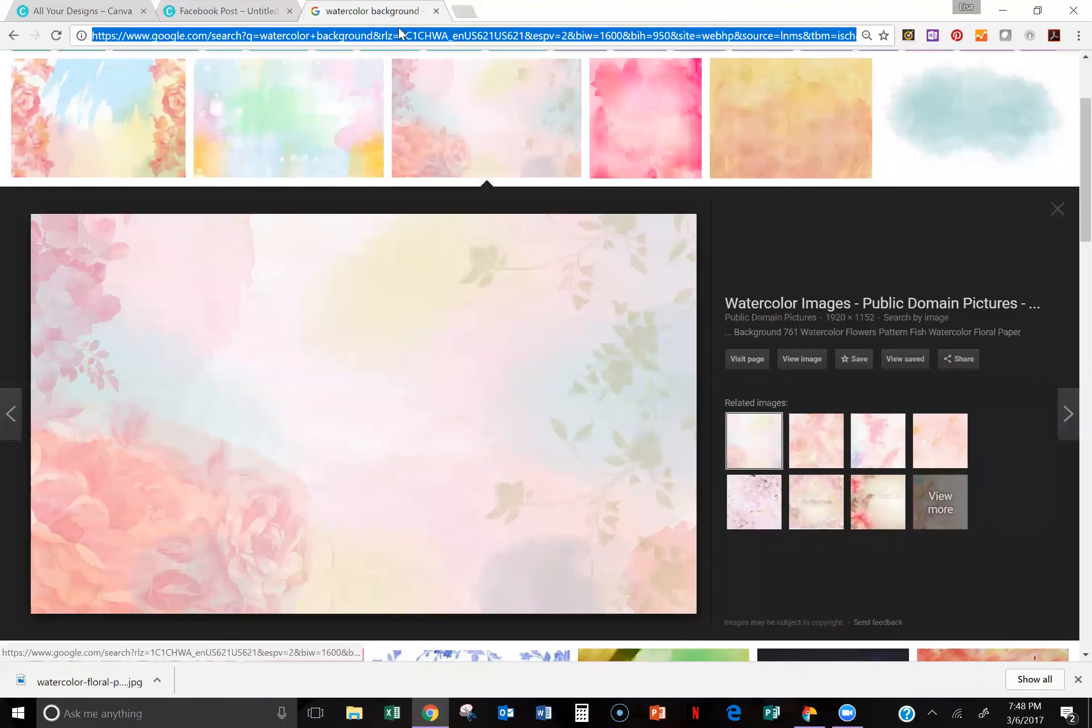
{"action": "type", "text": "lisa"}
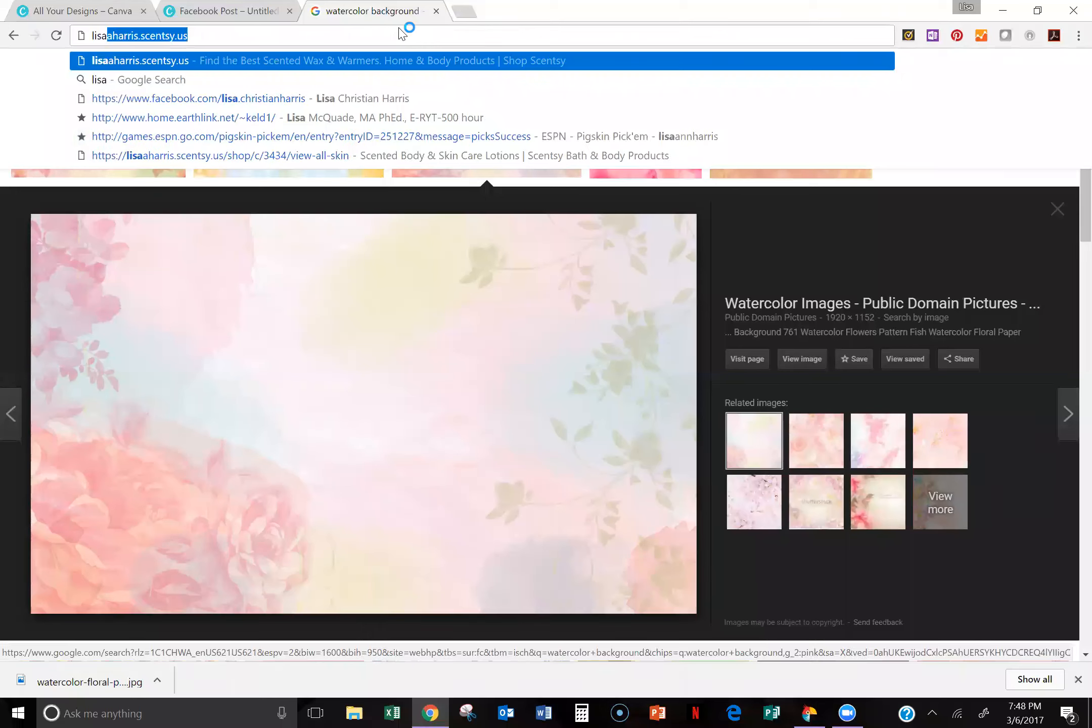
{"action": "key", "text": "Return"}
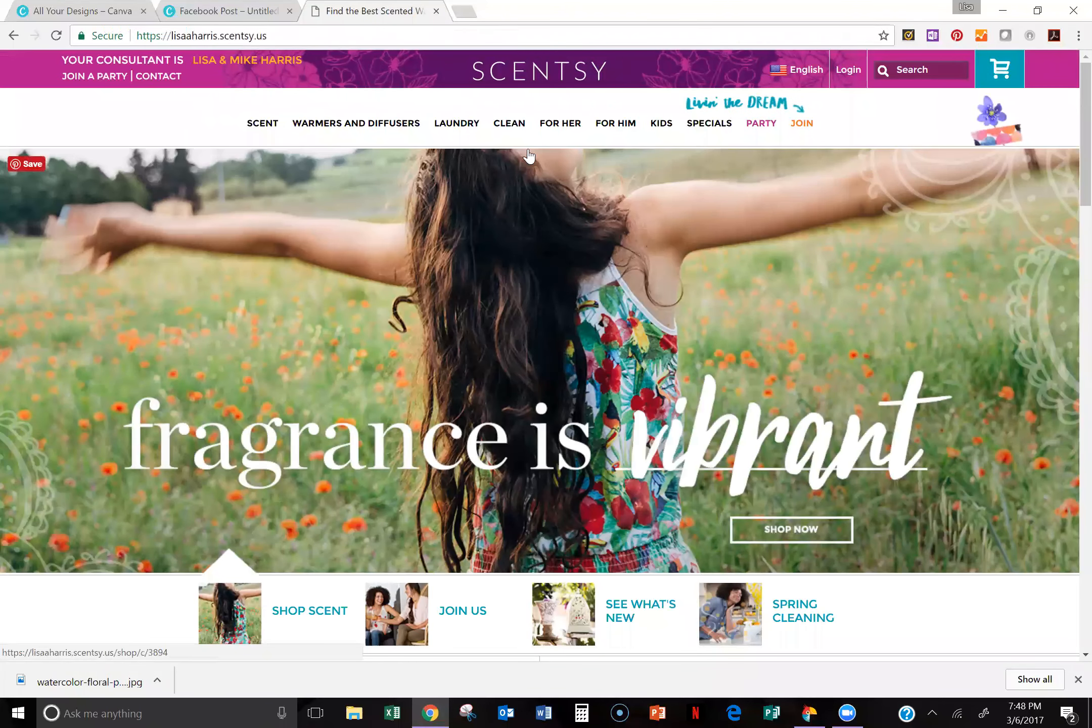
{"action": "mouse_move", "coordinate": [661, 125]}
{"action": "left_click", "coordinate": [718, 176]}
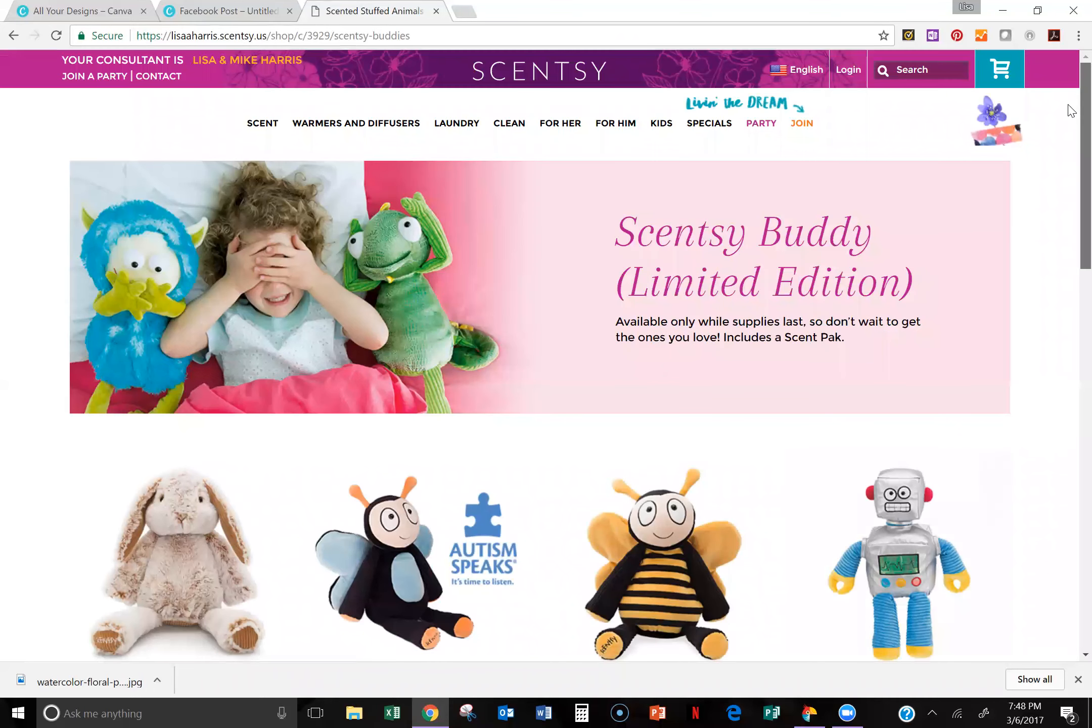
{"action": "scroll", "coordinate": [1071, 106], "scroll_direction": "down", "scroll_amount": 3}
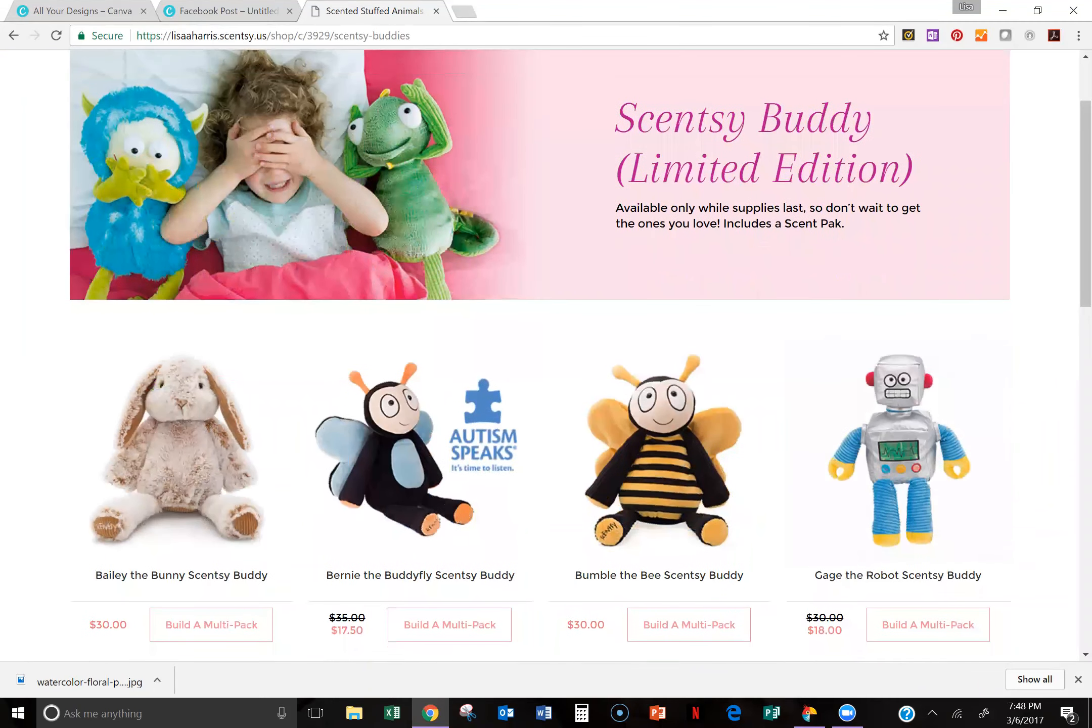
Step: Save the Bailey the Bunny Scentsy Buddy picture from the product listing to the Spring Summer 2017 folder
{"action": "left_click", "coordinate": [194, 406]}
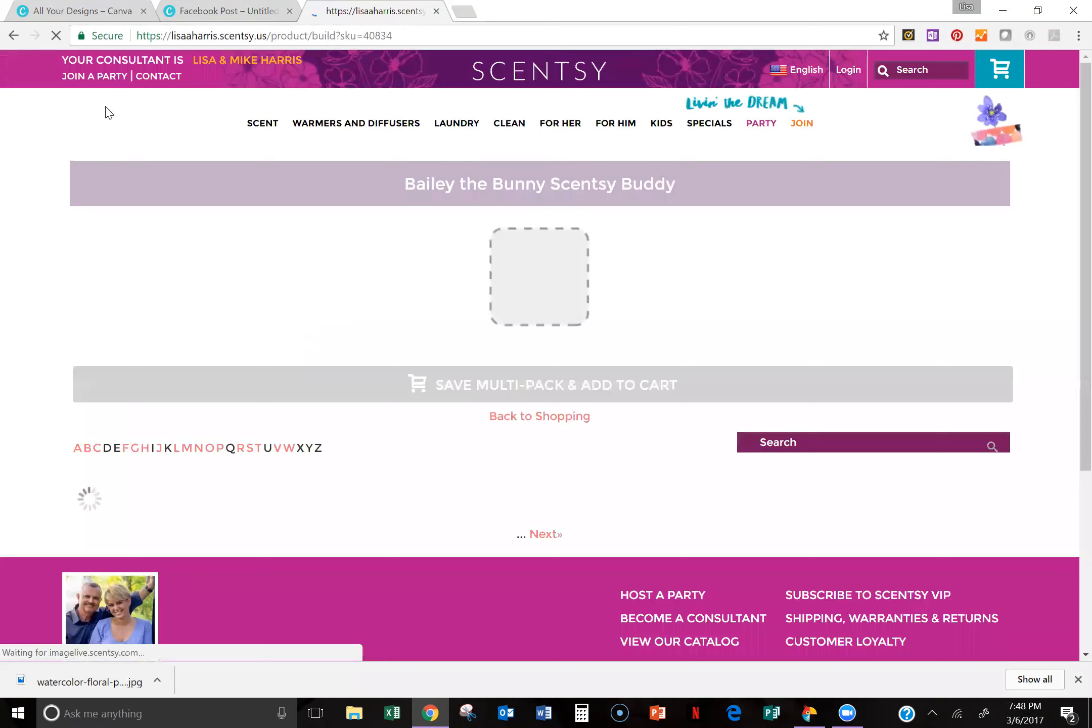
{"action": "left_click", "coordinate": [13, 36]}
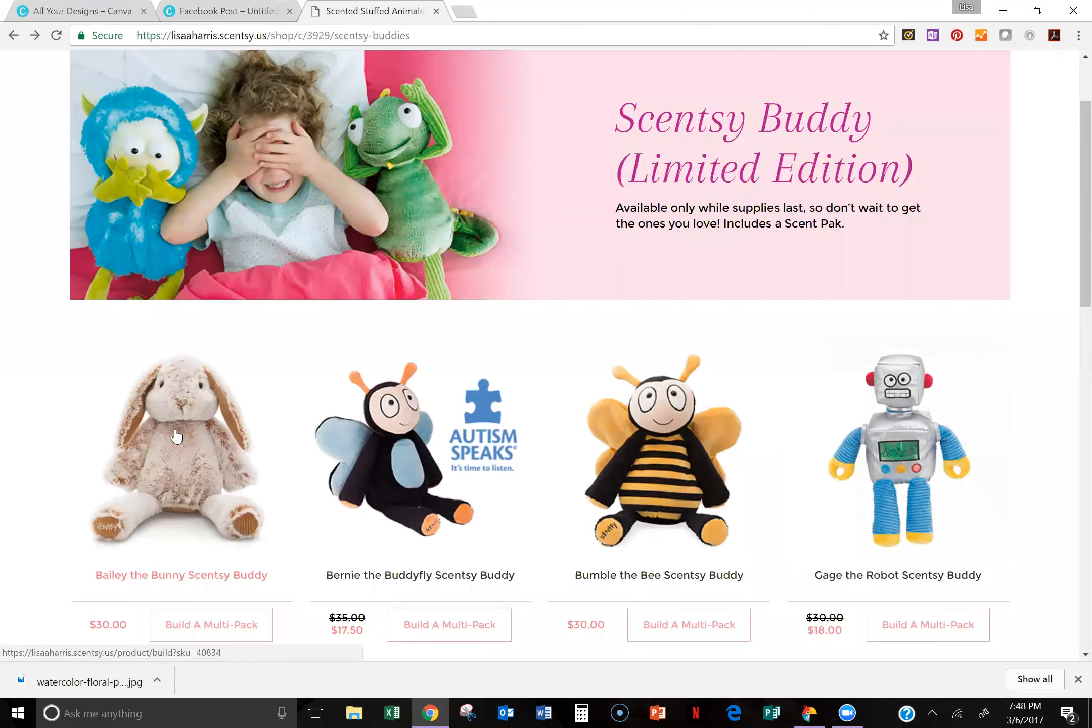
{"action": "right_click", "coordinate": [176, 436]}
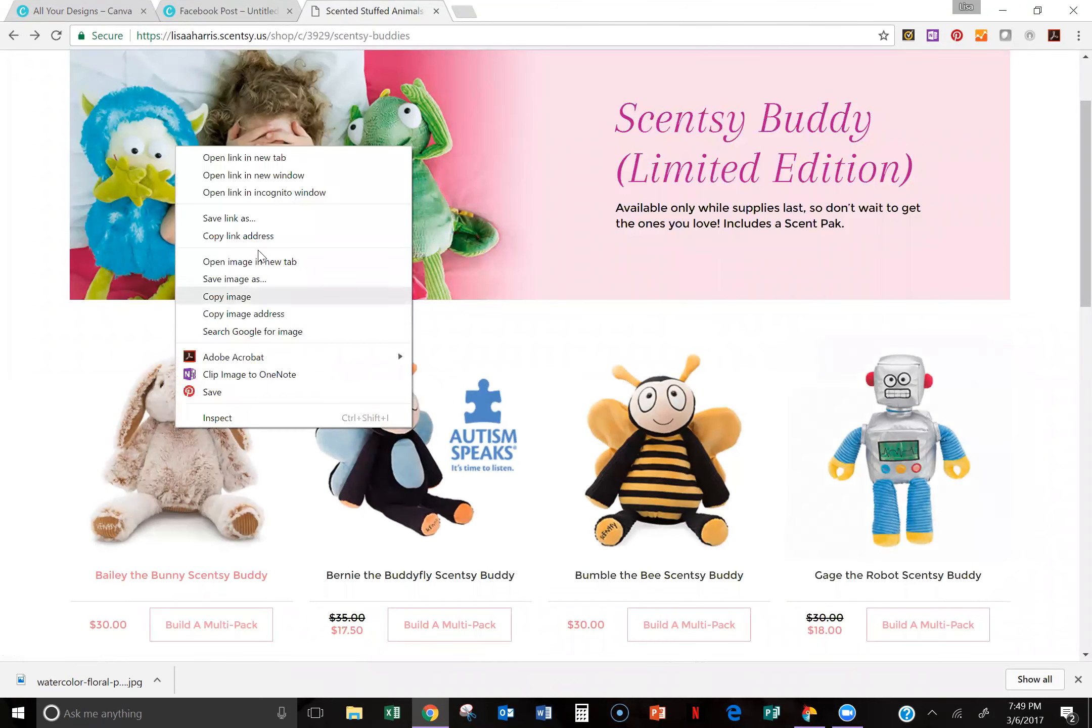
{"action": "left_click", "coordinate": [249, 281]}
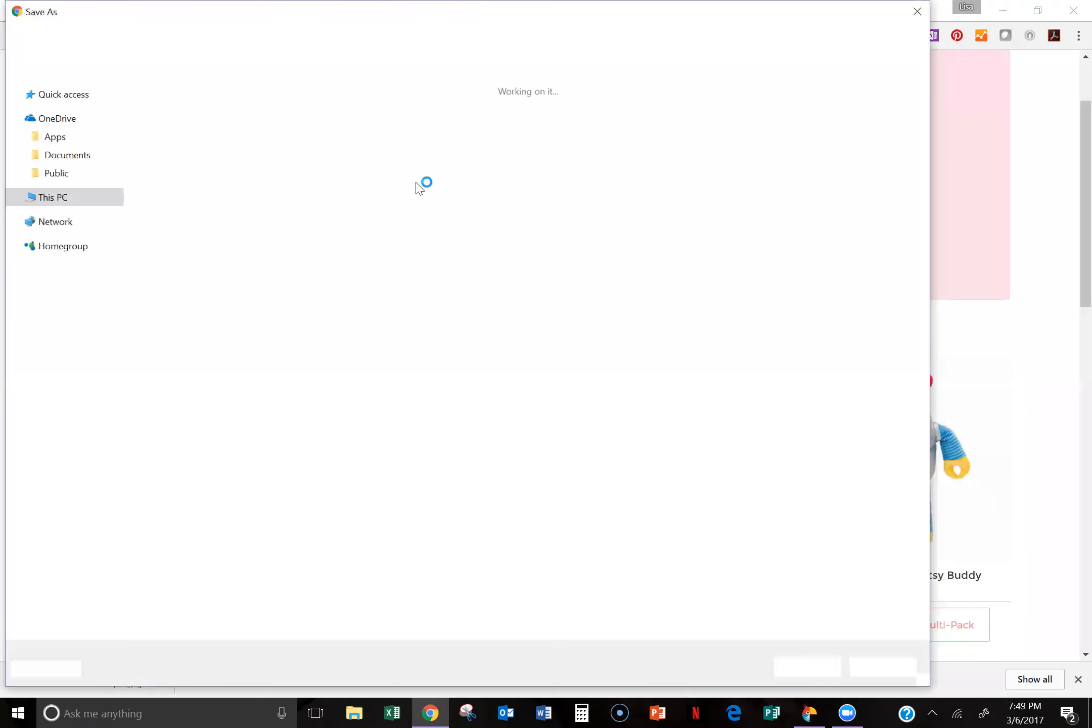
{"action": "left_click", "coordinate": [804, 668]}
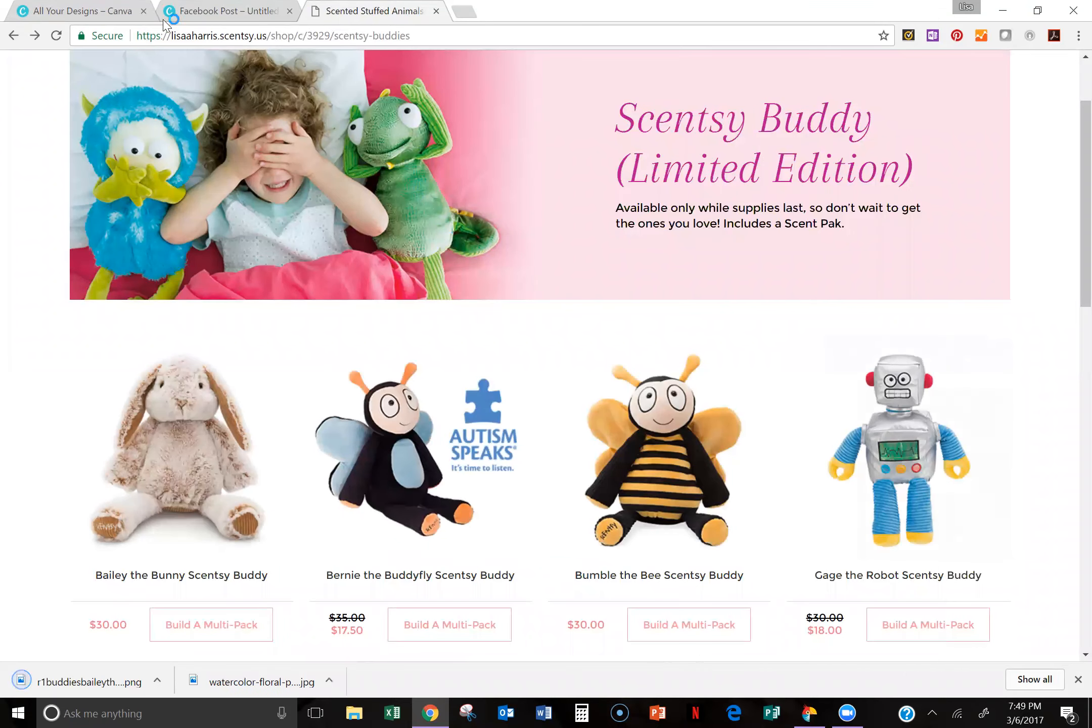
Step: Return to the Canva design and upload r1buddiesbaileythebunnyiso300pwsss17 from the Spring Summer 2017 folder
{"action": "left_click", "coordinate": [200, 6]}
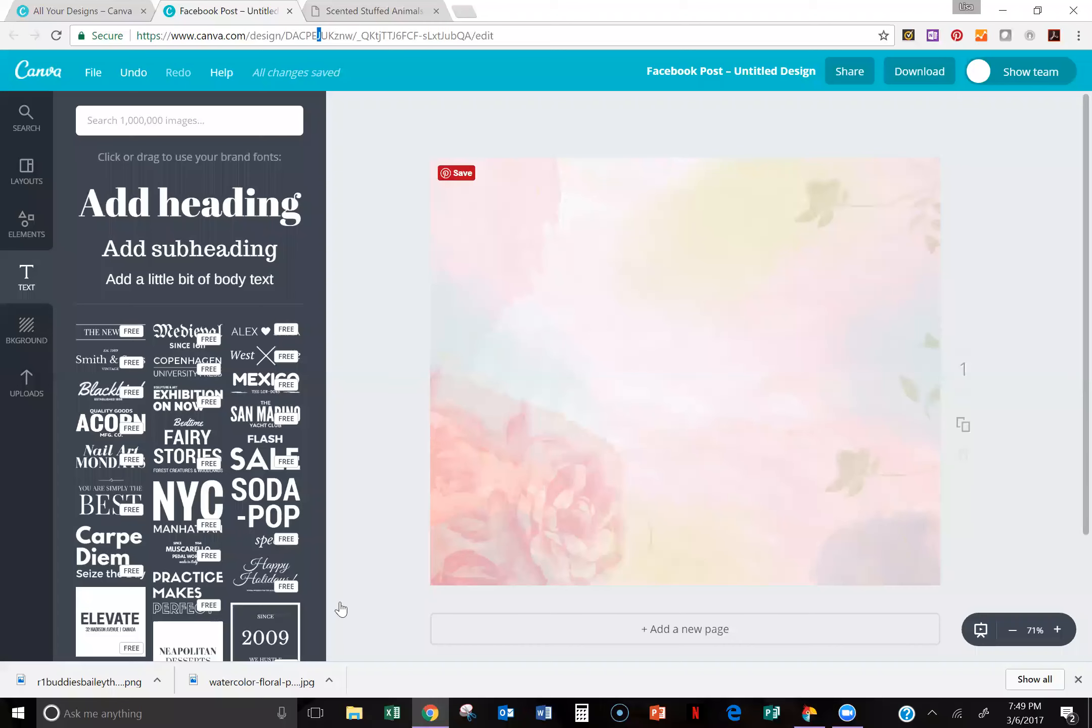
{"action": "left_click", "coordinate": [23, 393]}
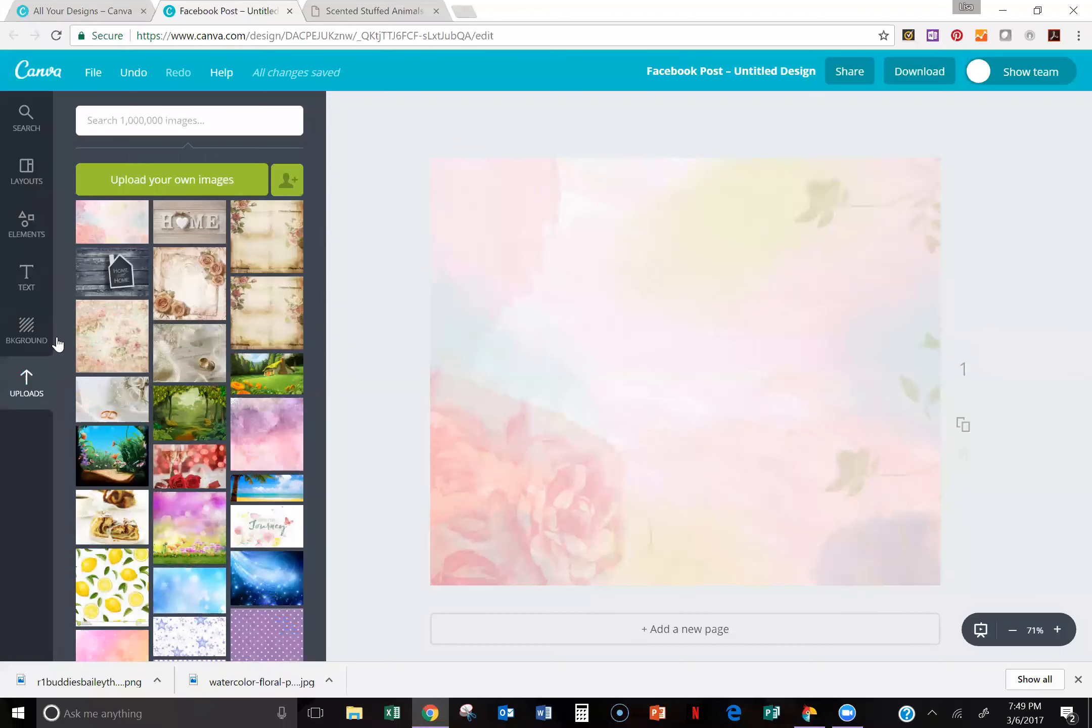
{"action": "left_click", "coordinate": [205, 180]}
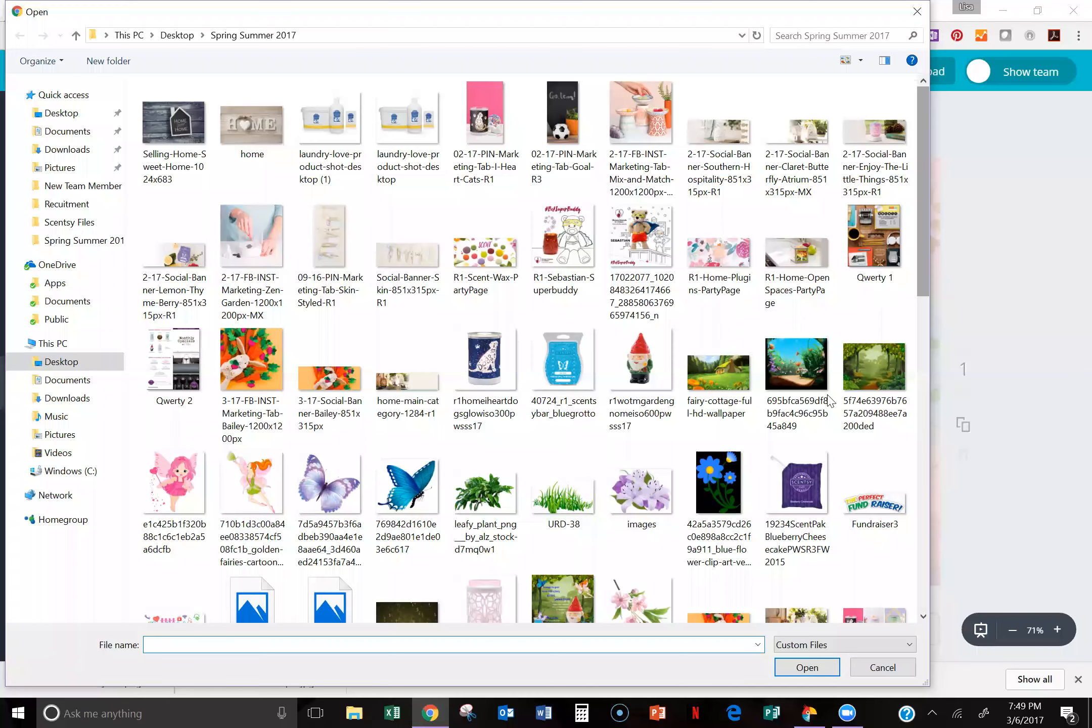
{"action": "scroll", "coordinate": [829, 401], "scroll_direction": "down", "scroll_amount": 10}
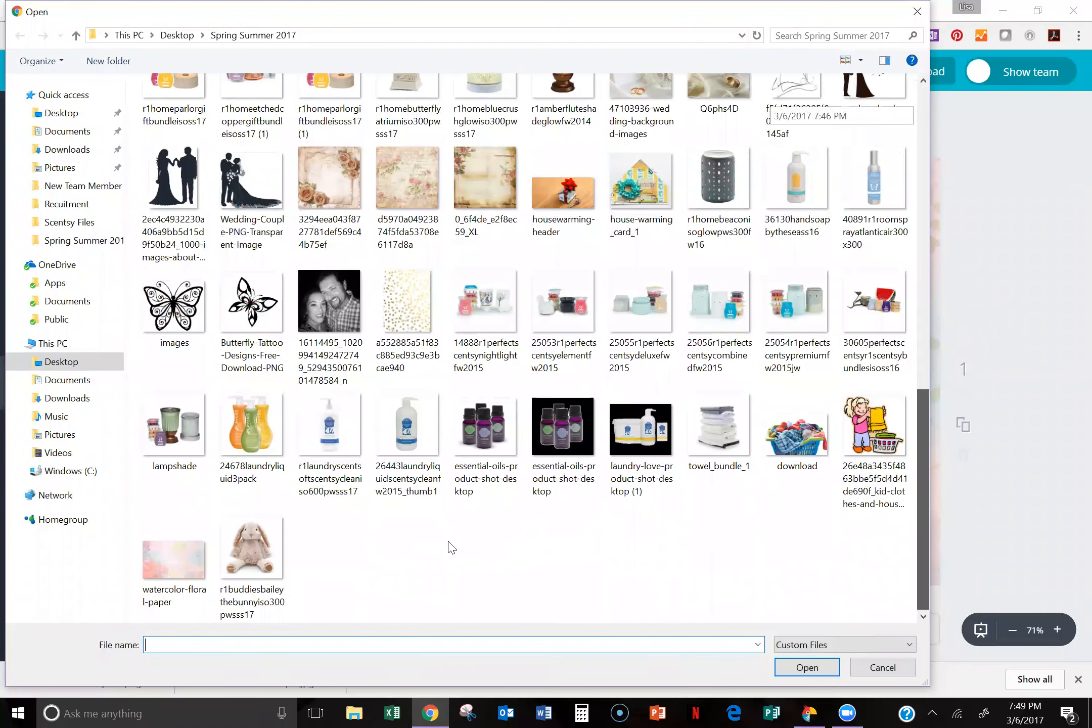
{"action": "left_click", "coordinate": [251, 548]}
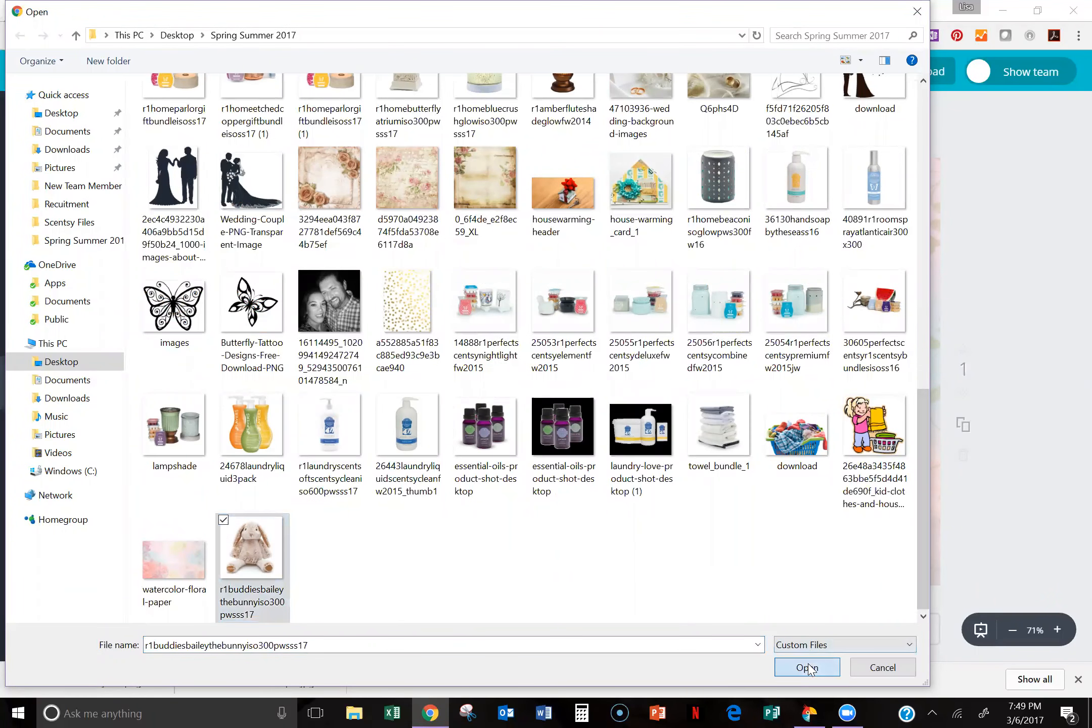
{"action": "left_click", "coordinate": [808, 668]}
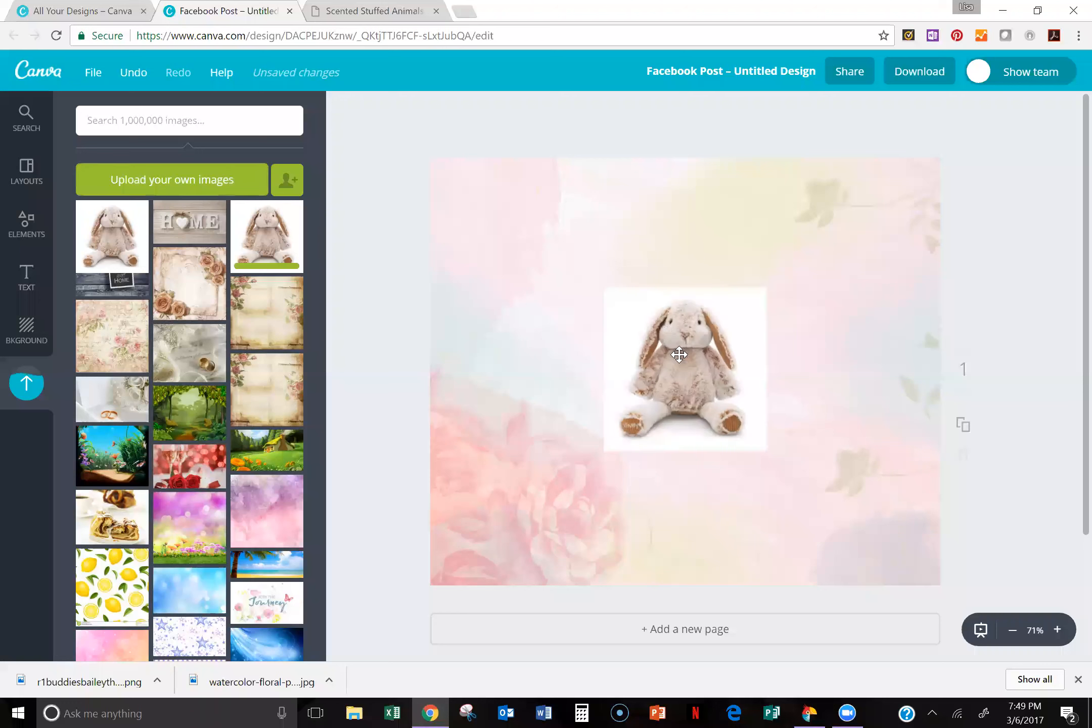
Step: Try out the bunny image at a larger size on the floral page and delete it from the design
{"action": "left_click", "coordinate": [679, 356]}
{"action": "left_click_drag", "start_coordinate": [603, 292], "coordinate": [442, 257]}
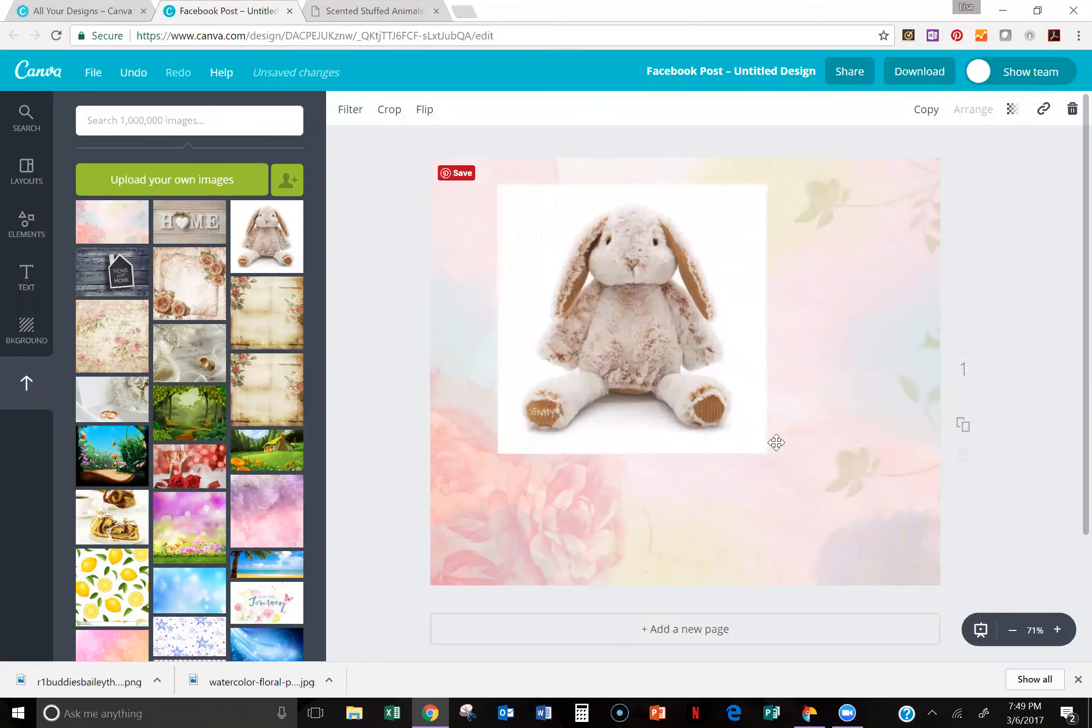
{"action": "left_click", "coordinate": [761, 450]}
{"action": "left_click_drag", "start_coordinate": [766, 451], "coordinate": [815, 501]}
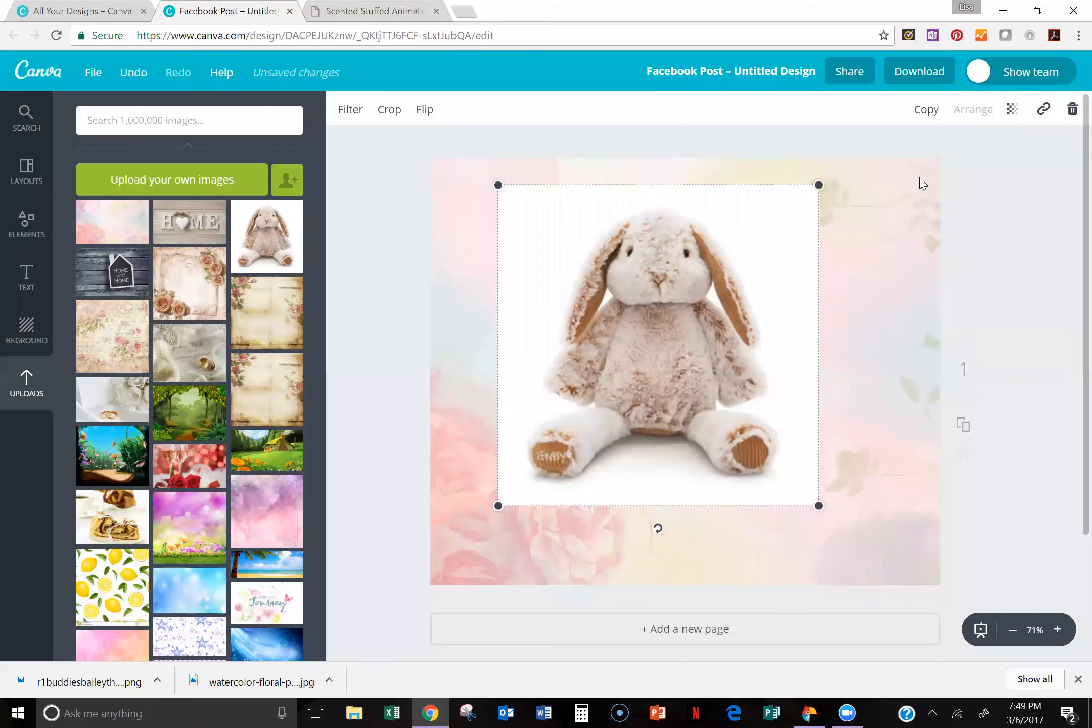
{"action": "left_click", "coordinate": [1071, 113]}
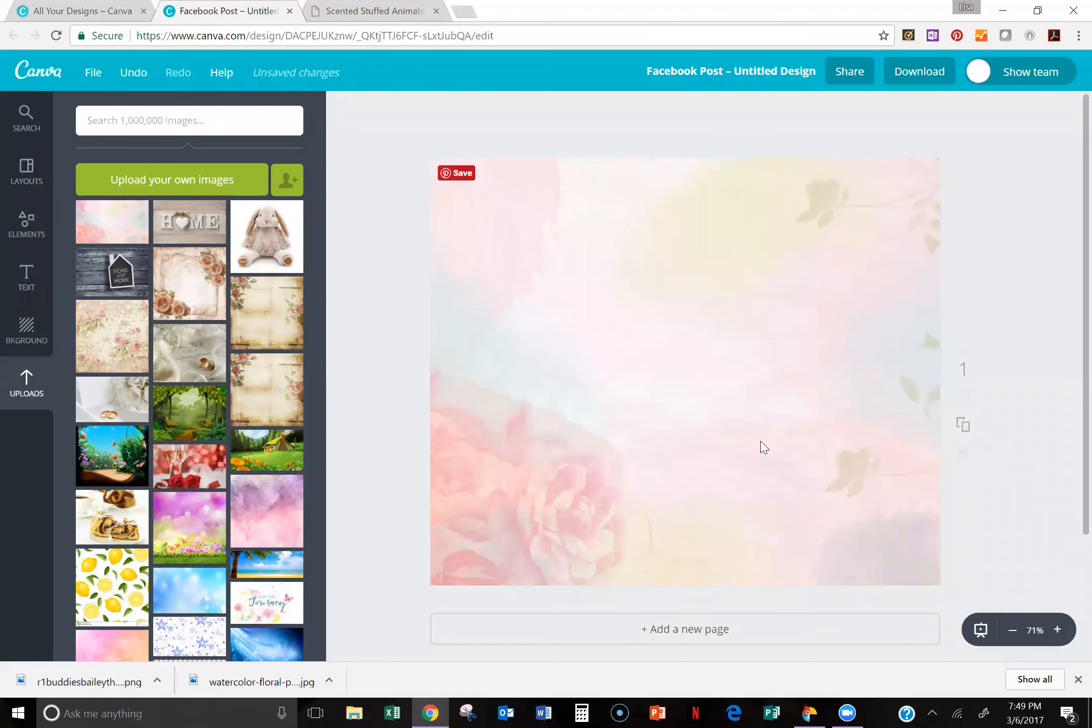
Step: Switch to Movavi Photo Editor and open r1buddiesbaileythebunnyiso300pwsss17 from the Spring Summer 2017 folder
{"action": "left_click", "coordinate": [808, 711]}
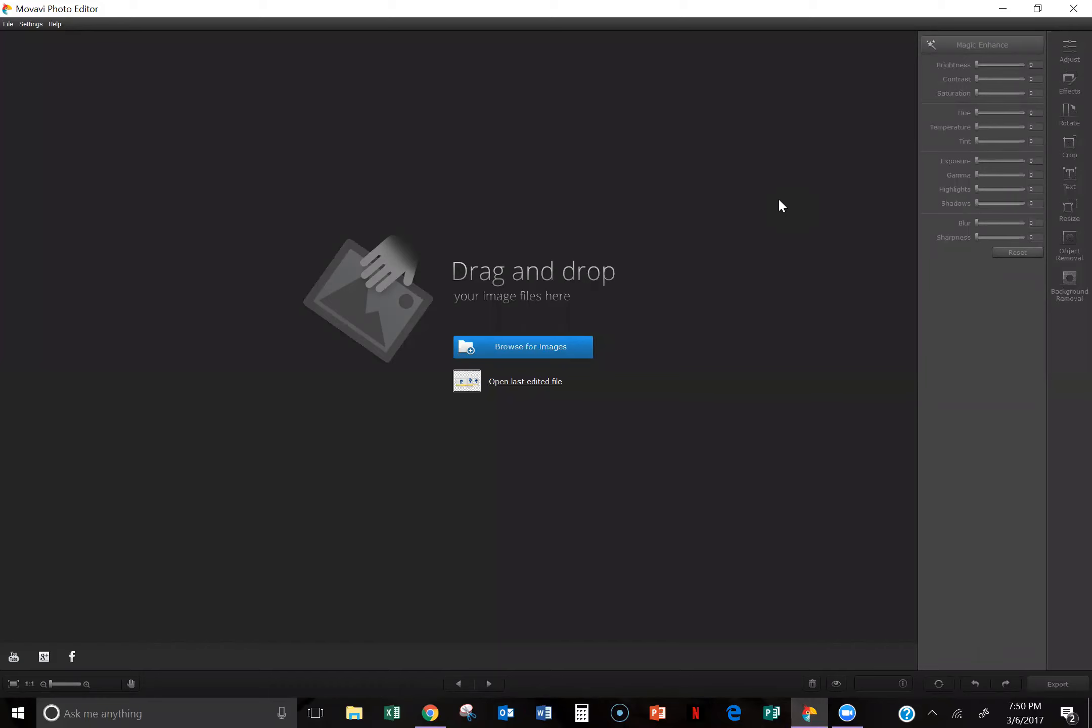
{"action": "left_click", "coordinate": [512, 348]}
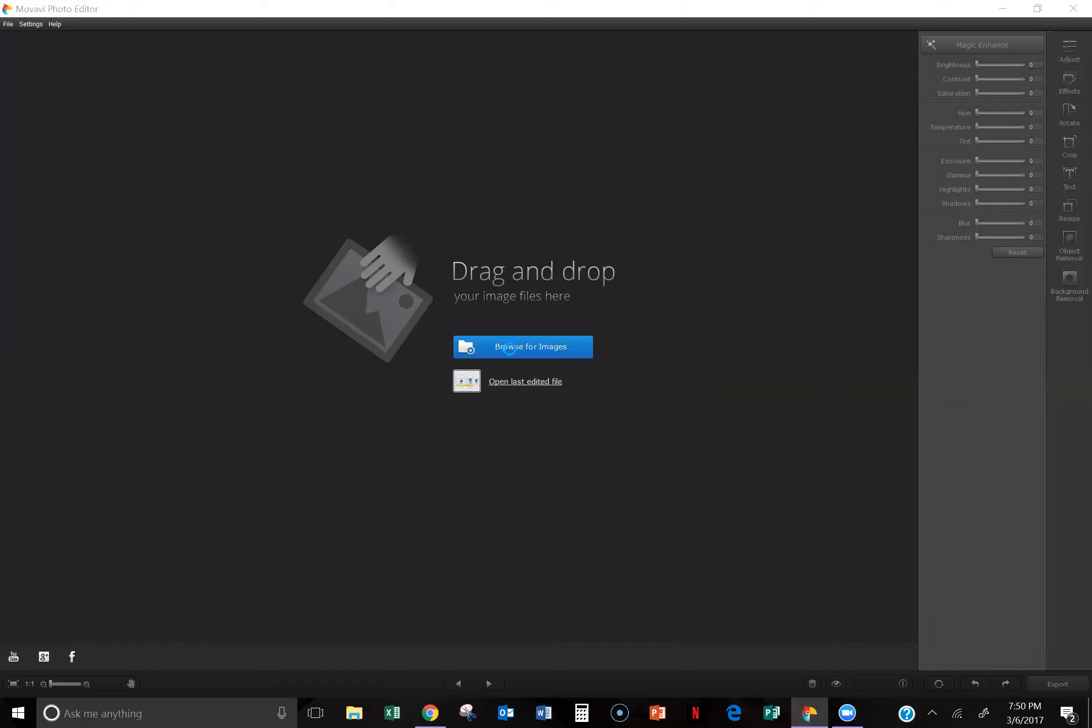
{"action": "left_click_drag", "start_coordinate": [534, 117], "coordinate": [532, 308]}
{"action": "left_click", "coordinate": [485, 234]}
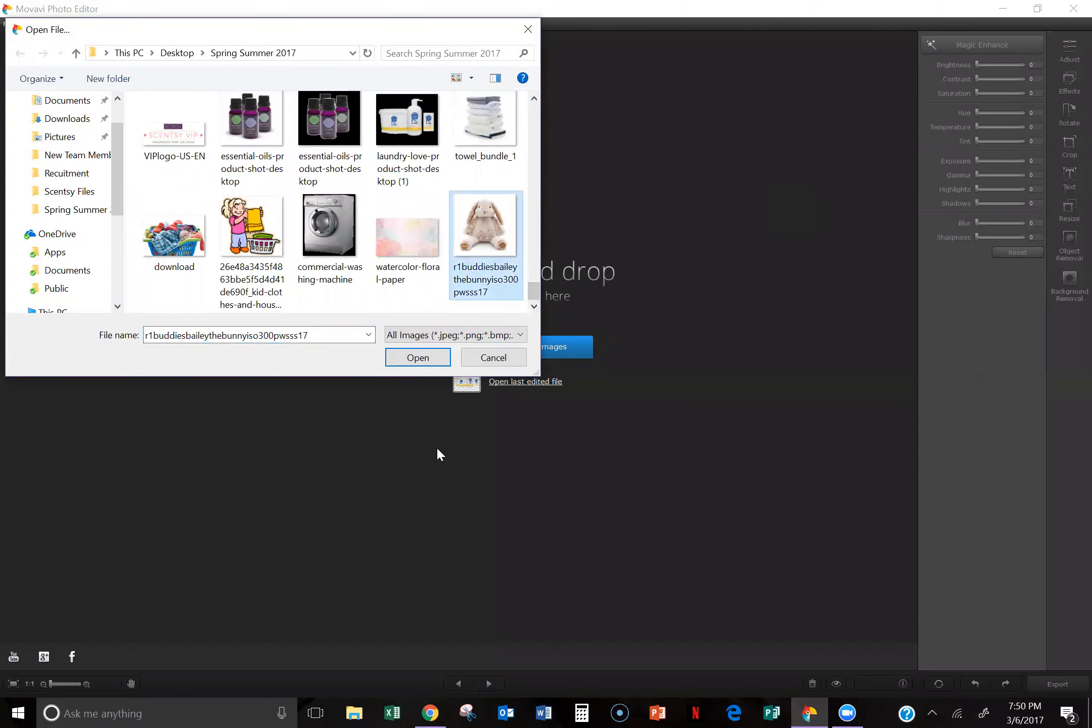
{"action": "left_click", "coordinate": [418, 357]}
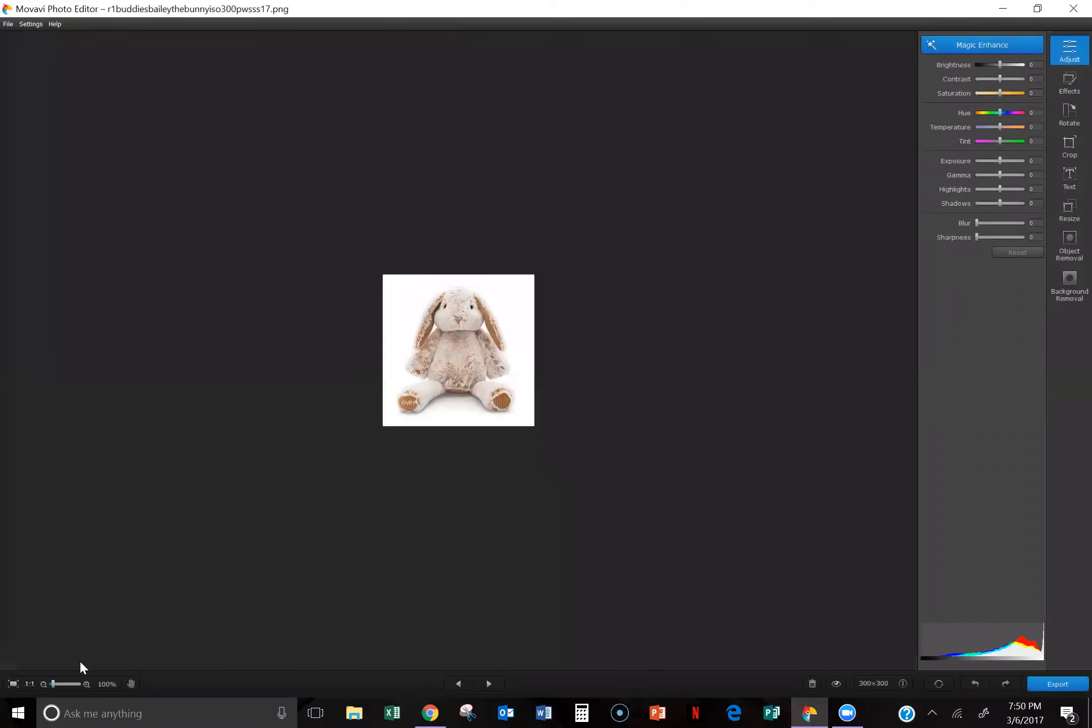
Step: Start Background Removal and mark the bunny's head, inner ears, arms, body and legs as foreground
{"action": "scroll", "coordinate": [51, 685], "scroll_direction": "down", "scroll_amount": 5}
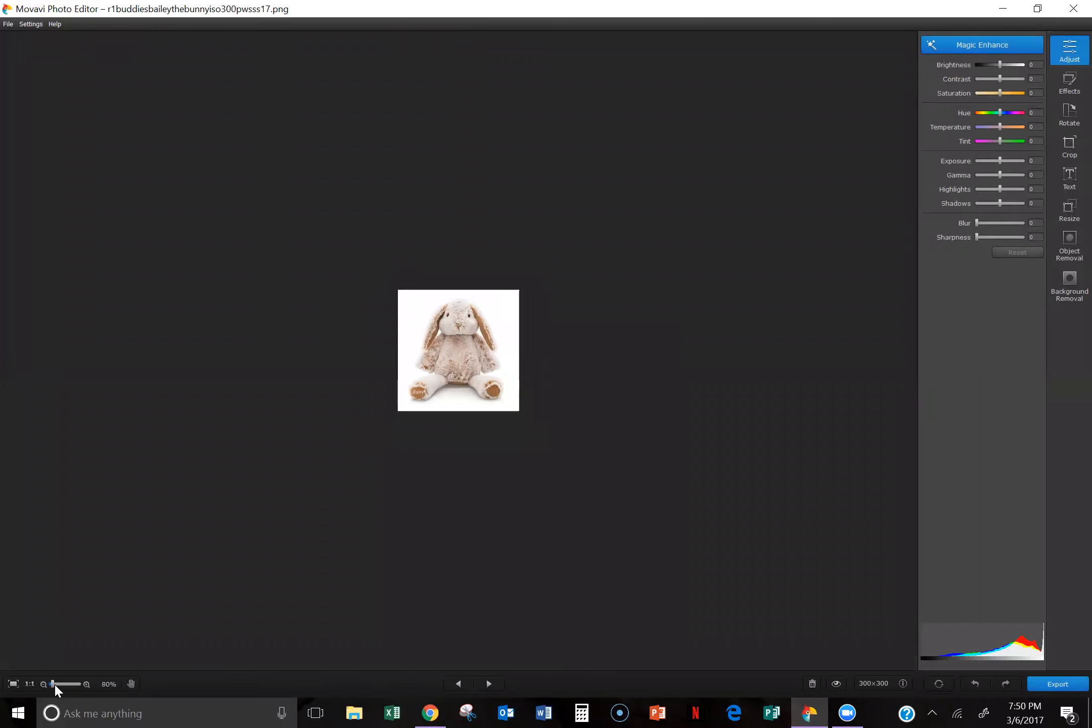
{"action": "left_click_drag", "start_coordinate": [52, 687], "coordinate": [63, 690]}
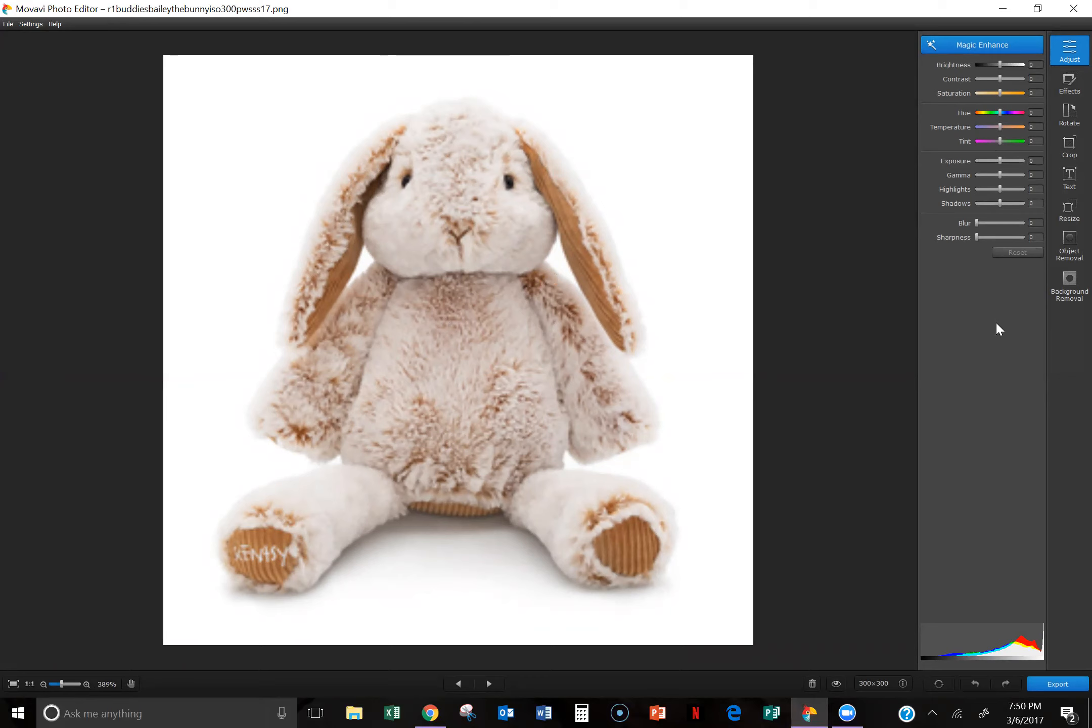
{"action": "left_click", "coordinate": [1070, 283]}
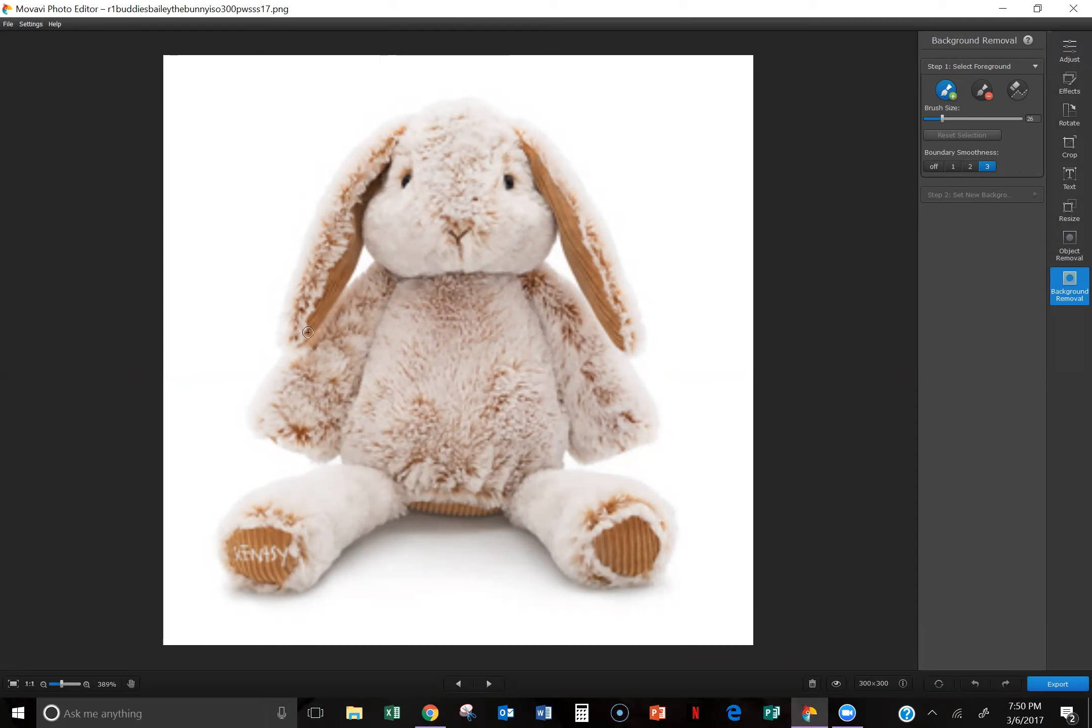
{"action": "mouse_move", "coordinate": [297, 327]}
{"action": "left_mouse_down"}
{"action": "mouse_move", "coordinate": [422, 140]}
{"action": "mouse_move", "coordinate": [459, 157]}
{"action": "mouse_move", "coordinate": [437, 272]}
{"action": "mouse_move", "coordinate": [390, 321]}
{"action": "mouse_move", "coordinate": [424, 405]}
{"action": "mouse_move", "coordinate": [338, 475]}
{"action": "mouse_move", "coordinate": [290, 538]}
{"action": "mouse_move", "coordinate": [405, 458]}
{"action": "mouse_move", "coordinate": [525, 430]}
{"action": "mouse_move", "coordinate": [599, 524]}
{"action": "mouse_move", "coordinate": [585, 537]}
{"action": "mouse_move", "coordinate": [546, 512]}
{"action": "mouse_move", "coordinate": [498, 392]}
{"action": "mouse_move", "coordinate": [506, 214]}
{"action": "mouse_move", "coordinate": [531, 155]}
{"action": "mouse_move", "coordinate": [581, 231]}
{"action": "mouse_move", "coordinate": [582, 262]}
{"action": "mouse_move", "coordinate": [618, 324]}
{"action": "left_mouse_up"}
{"action": "mouse_move", "coordinate": [519, 280]}
{"action": "left_mouse_down"}
{"action": "mouse_move", "coordinate": [618, 408]}
{"action": "mouse_move", "coordinate": [572, 402]}
{"action": "mouse_move", "coordinate": [495, 331]}
{"action": "left_mouse_up"}
{"action": "mouse_move", "coordinate": [443, 394]}
{"action": "left_mouse_down"}
{"action": "mouse_move", "coordinate": [454, 148]}
{"action": "mouse_move", "coordinate": [402, 268]}
{"action": "mouse_move", "coordinate": [406, 408]}
{"action": "mouse_move", "coordinate": [449, 150]}
{"action": "mouse_move", "coordinate": [495, 246]}
{"action": "mouse_move", "coordinate": [457, 372]}
{"action": "mouse_move", "coordinate": [358, 392]}
{"action": "mouse_move", "coordinate": [308, 428]}
{"action": "mouse_move", "coordinate": [357, 322]}
{"action": "mouse_move", "coordinate": [536, 362]}
{"action": "left_mouse_up"}
Step: Mark the white areas on both sides of the bunny and below it as background to exclude
{"action": "left_click", "coordinate": [983, 90]}
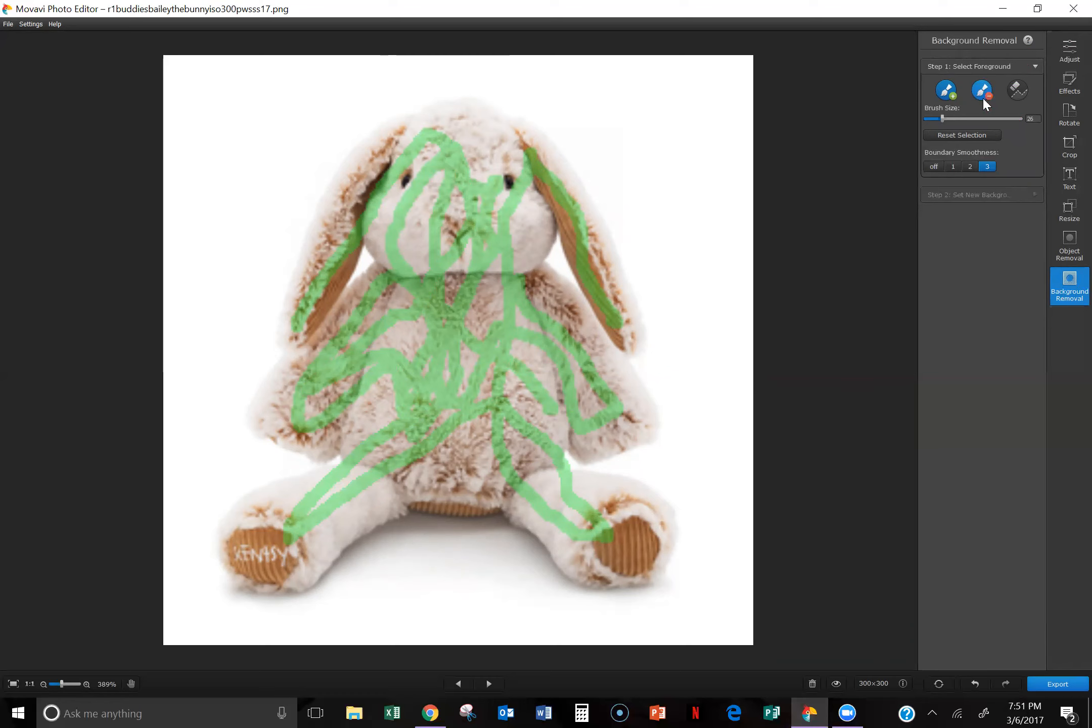
{"action": "left_click", "coordinate": [985, 91]}
{"action": "mouse_move", "coordinate": [579, 82]}
{"action": "left_mouse_down"}
{"action": "mouse_move", "coordinate": [610, 92]}
{"action": "mouse_move", "coordinate": [695, 232]}
{"action": "mouse_move", "coordinate": [704, 306]}
{"action": "left_mouse_up"}
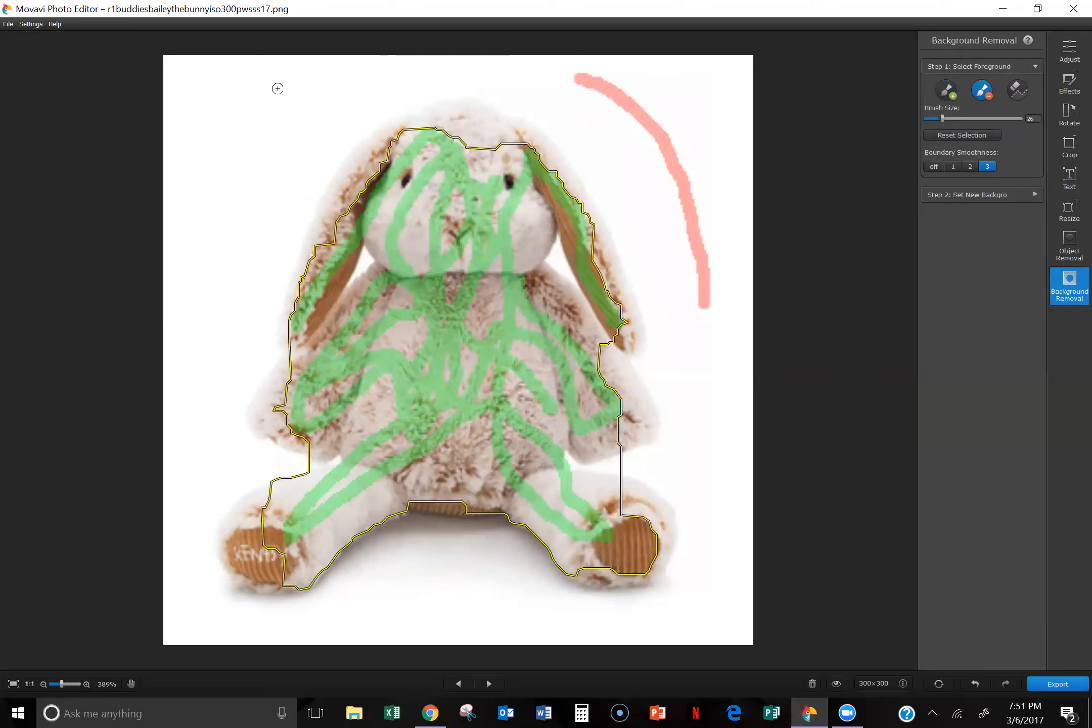
{"action": "left_click_drag", "start_coordinate": [278, 89], "coordinate": [188, 290]}
{"action": "left_click_drag", "start_coordinate": [336, 592], "coordinate": [537, 592]}
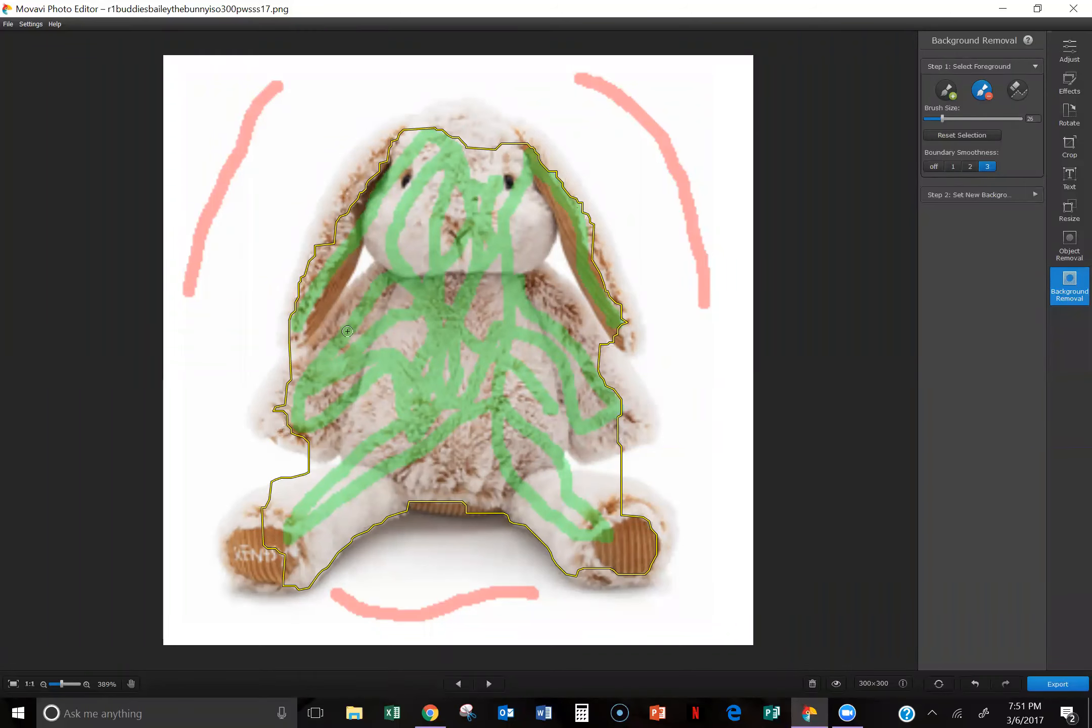
Step: Extend the foreground selection over the bunny's outer ears, the top of its head and the arm above the Scentsy-lettered foot
{"action": "left_click", "coordinate": [946, 90]}
{"action": "mouse_move", "coordinate": [285, 342]}
{"action": "left_mouse_down"}
{"action": "mouse_move", "coordinate": [336, 214]}
{"action": "mouse_move", "coordinate": [409, 144]}
{"action": "left_mouse_up"}
{"action": "mouse_move", "coordinate": [336, 194]}
{"action": "left_mouse_down"}
{"action": "mouse_move", "coordinate": [412, 128]}
{"action": "mouse_move", "coordinate": [447, 114]}
{"action": "mouse_move", "coordinate": [483, 122]}
{"action": "mouse_move", "coordinate": [463, 158]}
{"action": "mouse_move", "coordinate": [491, 117]}
{"action": "mouse_move", "coordinate": [515, 127]}
{"action": "mouse_move", "coordinate": [559, 170]}
{"action": "mouse_move", "coordinate": [571, 215]}
{"action": "mouse_move", "coordinate": [548, 208]}
{"action": "mouse_move", "coordinate": [538, 189]}
{"action": "mouse_move", "coordinate": [578, 269]}
{"action": "mouse_move", "coordinate": [581, 201]}
{"action": "mouse_move", "coordinate": [632, 336]}
{"action": "left_mouse_up"}
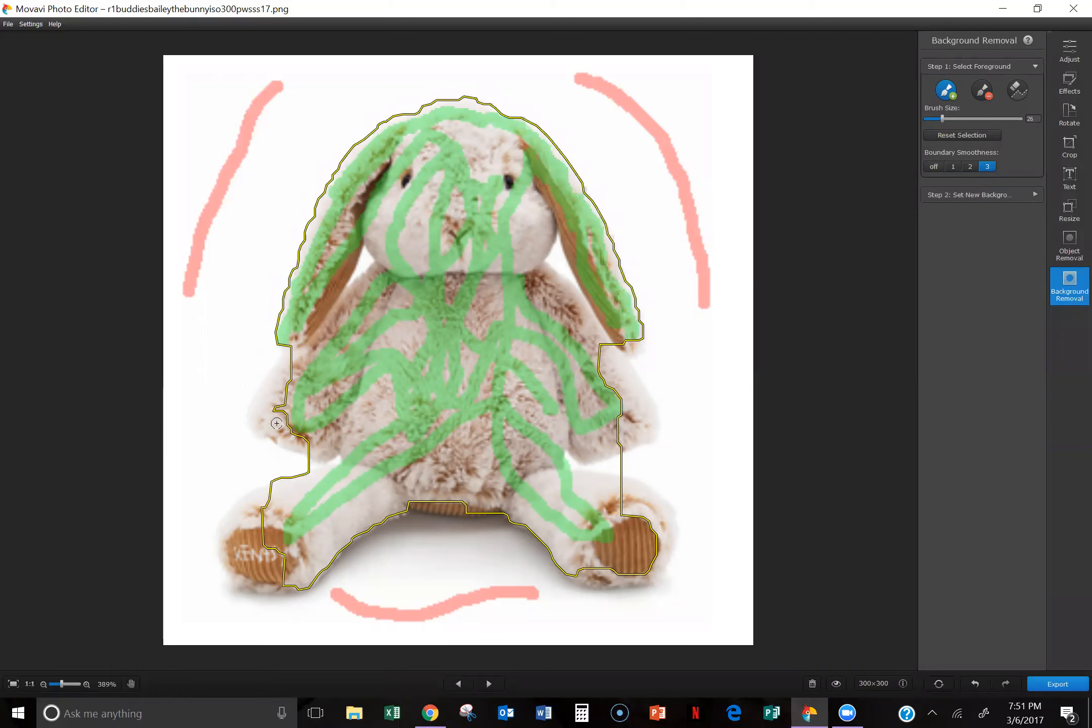
{"action": "left_click_drag", "start_coordinate": [266, 417], "coordinate": [303, 375]}
{"action": "left_click_drag", "start_coordinate": [276, 419], "coordinate": [327, 443]}
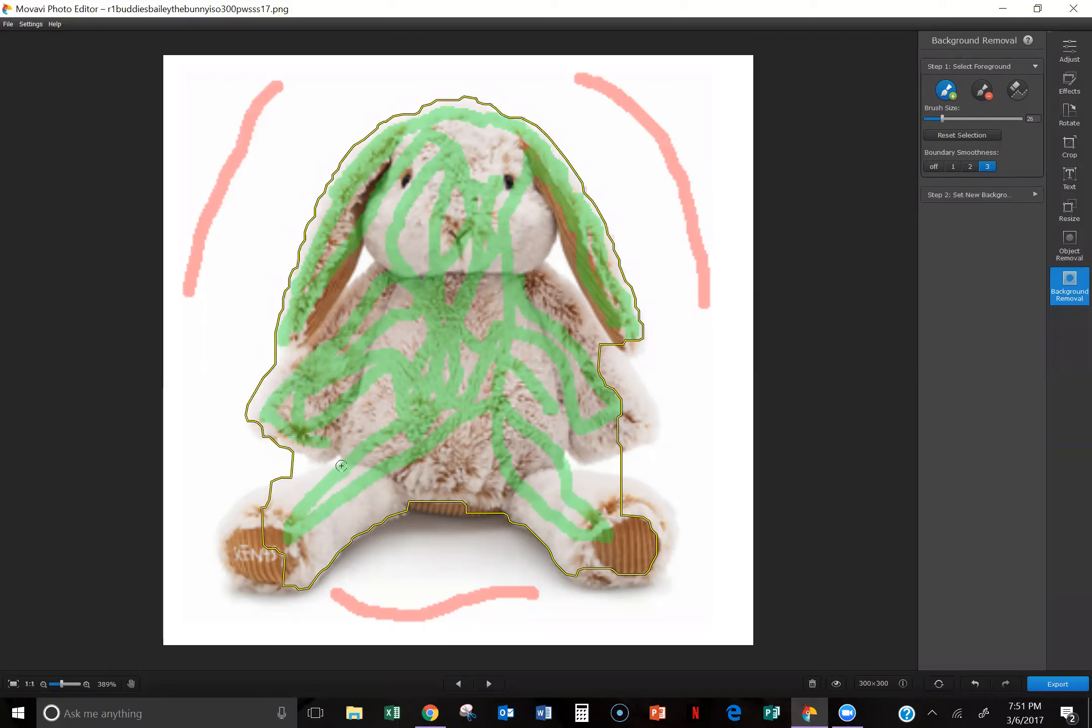
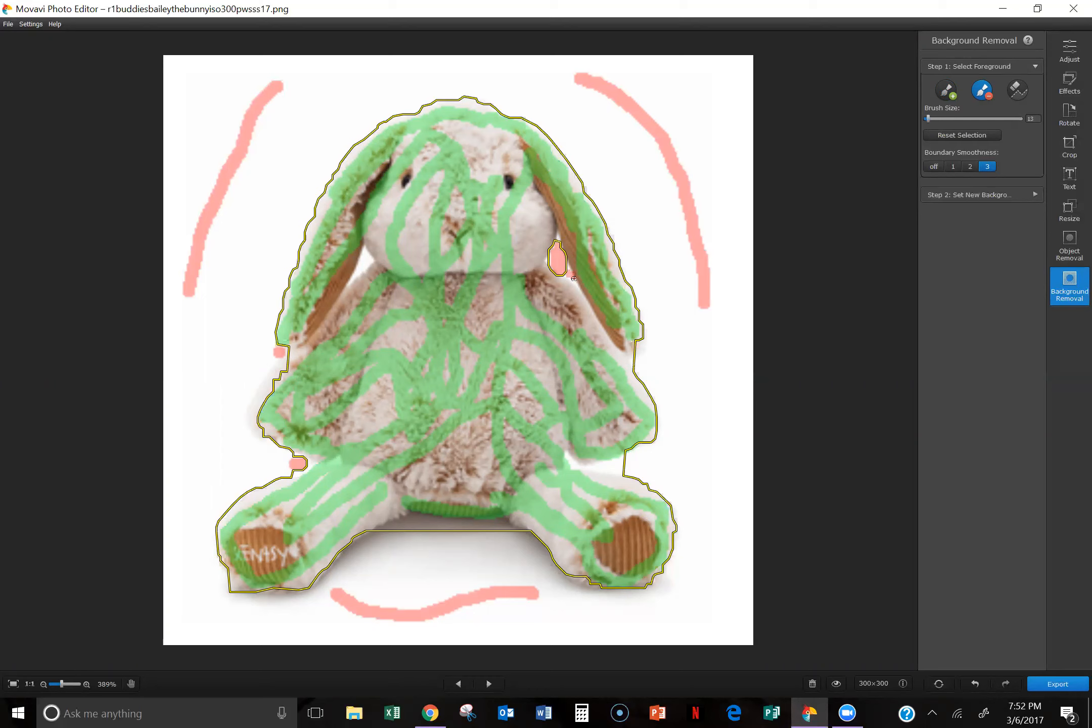
Step: Exclude the gaps beside the bunny's cheeks, below its body and between arms and legs, and extend the foreground over the arm above the lettered foot
{"action": "left_click_drag", "start_coordinate": [365, 259], "coordinate": [365, 256]}
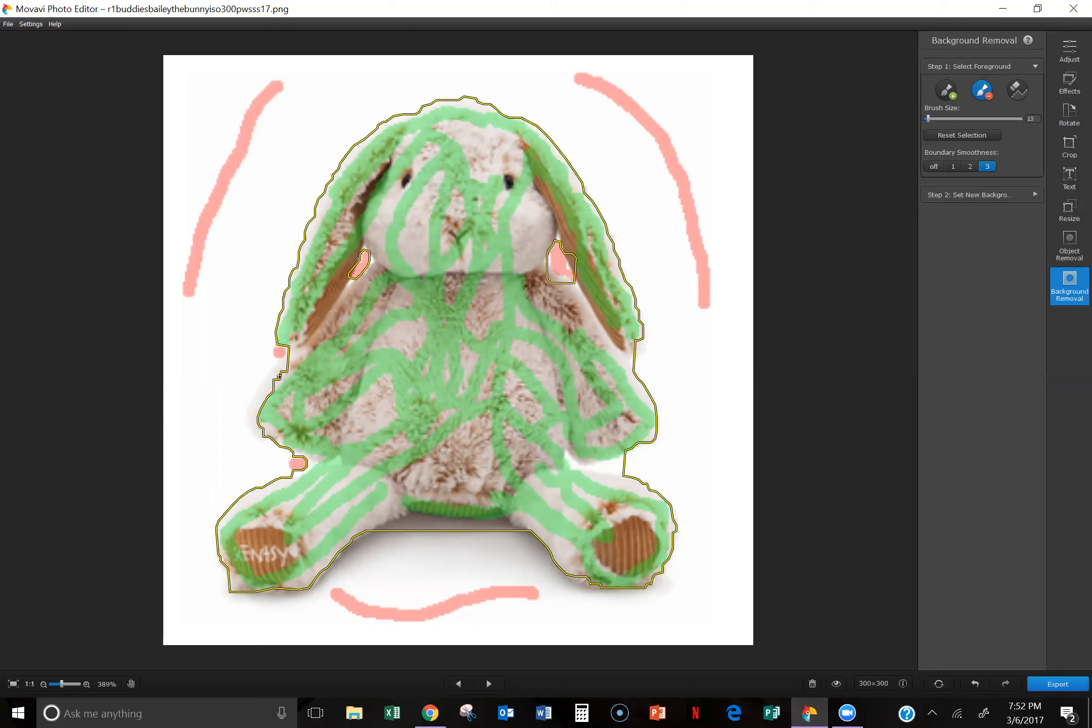
{"action": "left_click_drag", "start_coordinate": [404, 528], "coordinate": [470, 530]}
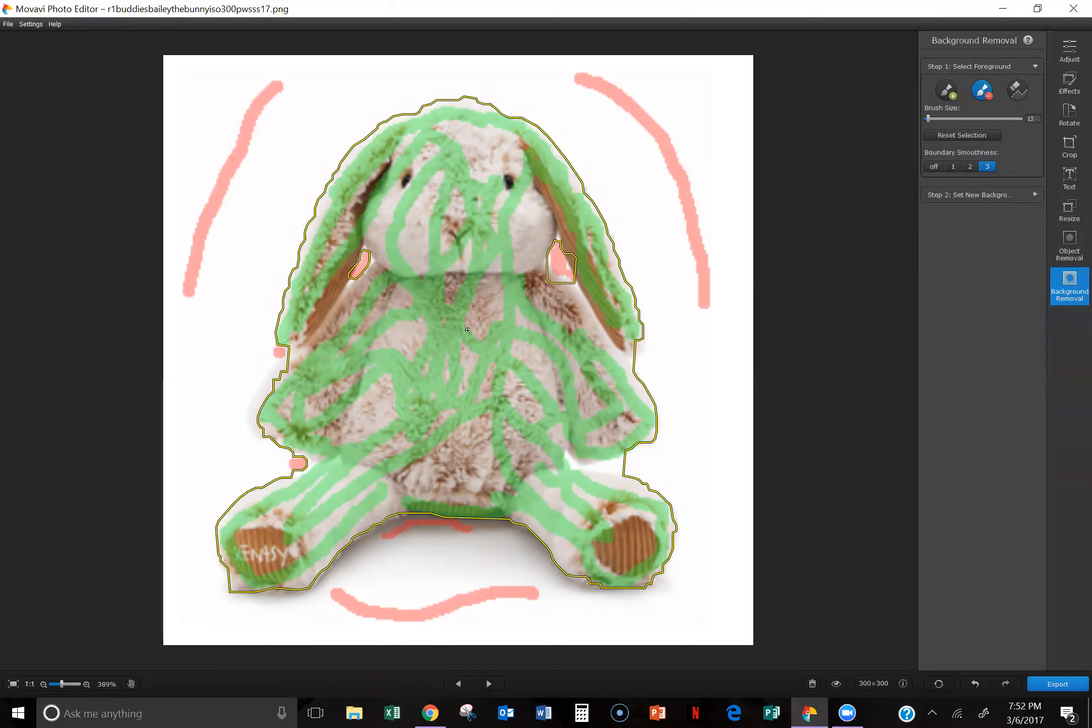
{"action": "left_click", "coordinate": [946, 90]}
{"action": "left_click_drag", "start_coordinate": [258, 435], "coordinate": [257, 399]}
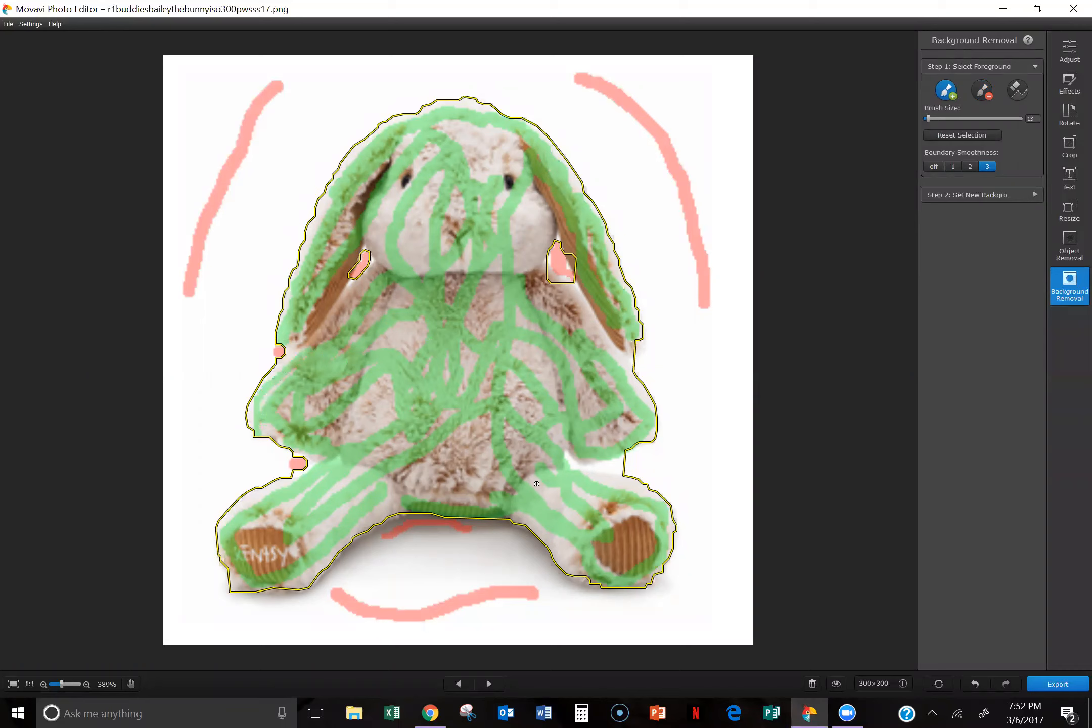
{"action": "left_click", "coordinate": [983, 90]}
{"action": "mouse_move", "coordinate": [588, 467]}
{"action": "left_mouse_down"}
{"action": "mouse_move", "coordinate": [630, 469]}
{"action": "mouse_move", "coordinate": [587, 470]}
{"action": "left_mouse_up"}
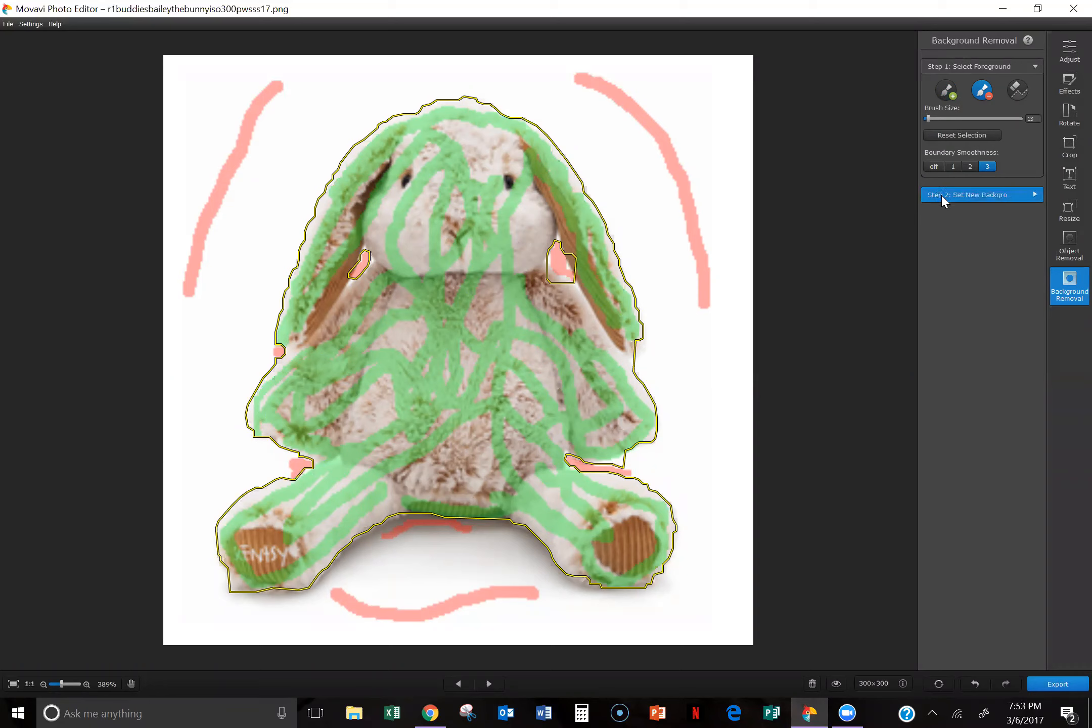
Step: Apply a transparent background and save the bunny cutout as a PNG, replacing r1buddiesbaileythebunnyiso300pwsss17 in the Spring Summer 2017 folder
{"action": "left_click", "coordinate": [976, 192]}
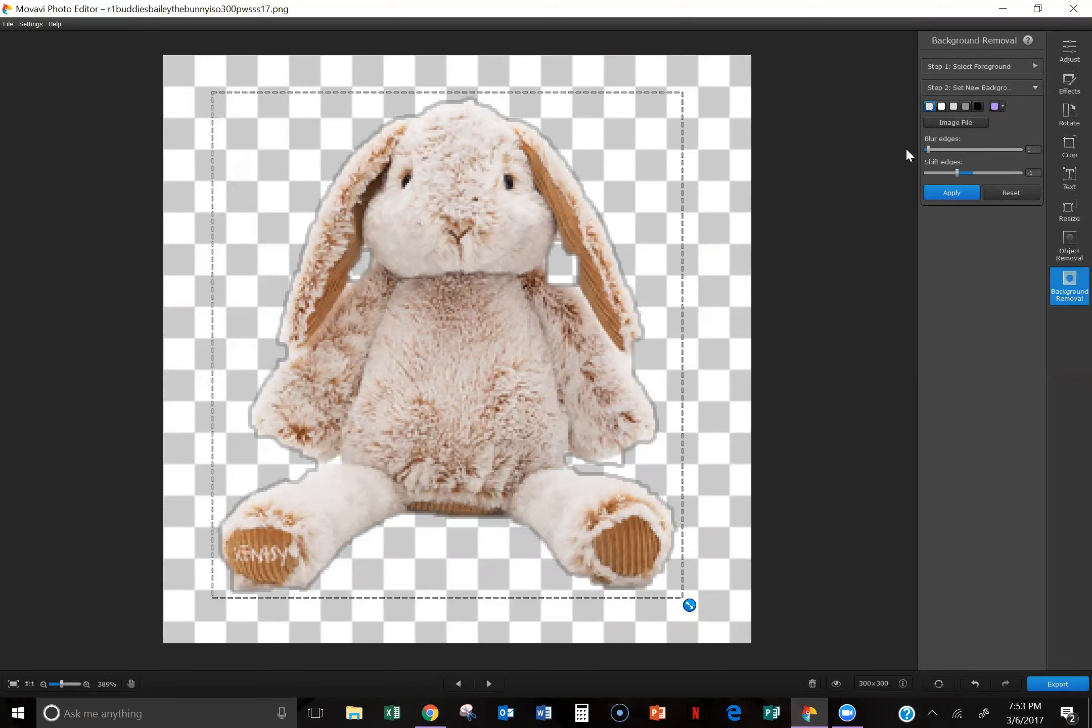
{"action": "left_click", "coordinate": [952, 193]}
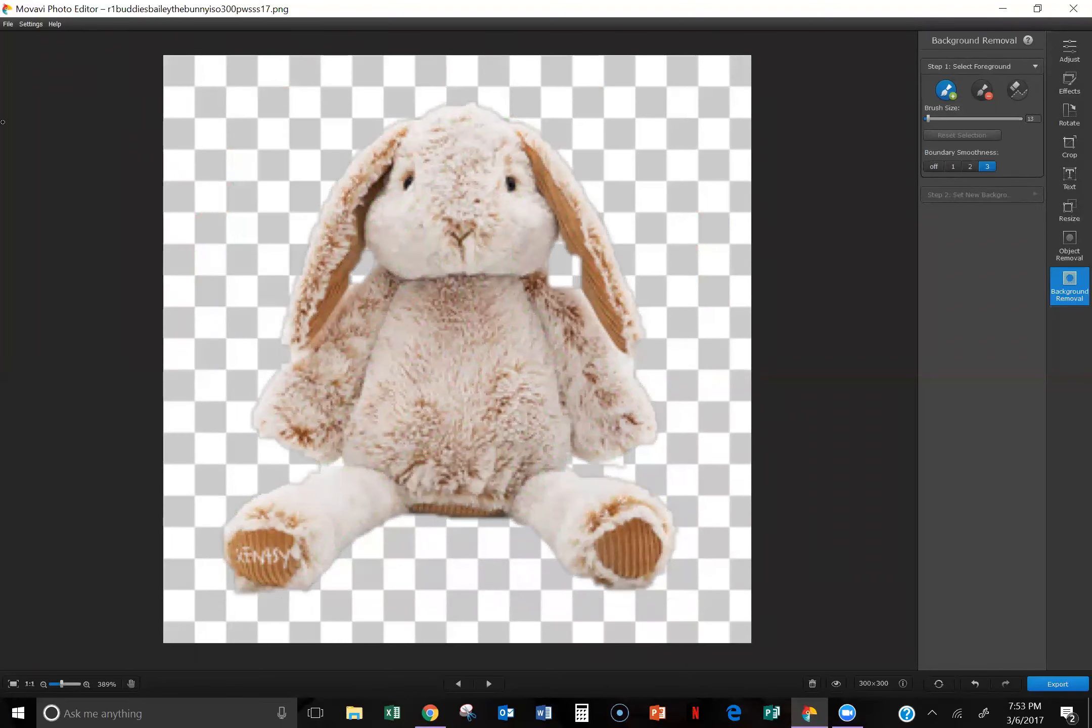
{"action": "left_click", "coordinate": [8, 24]}
{"action": "left_click", "coordinate": [36, 61]}
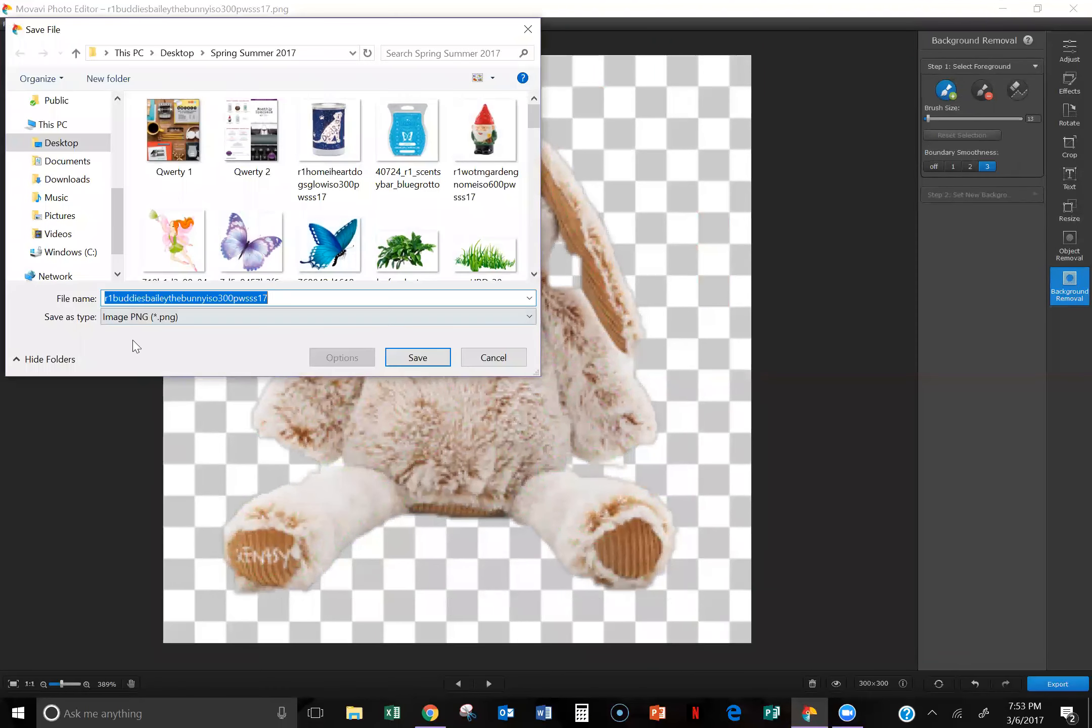
{"action": "left_click", "coordinate": [134, 317]}
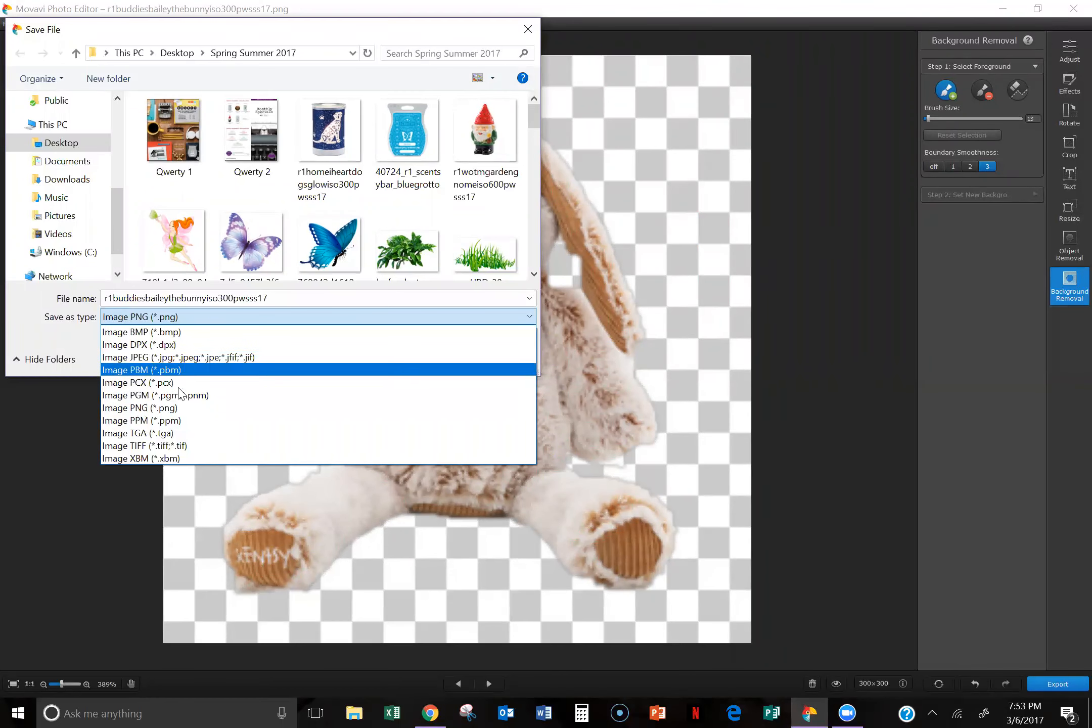
{"action": "left_click", "coordinate": [172, 409]}
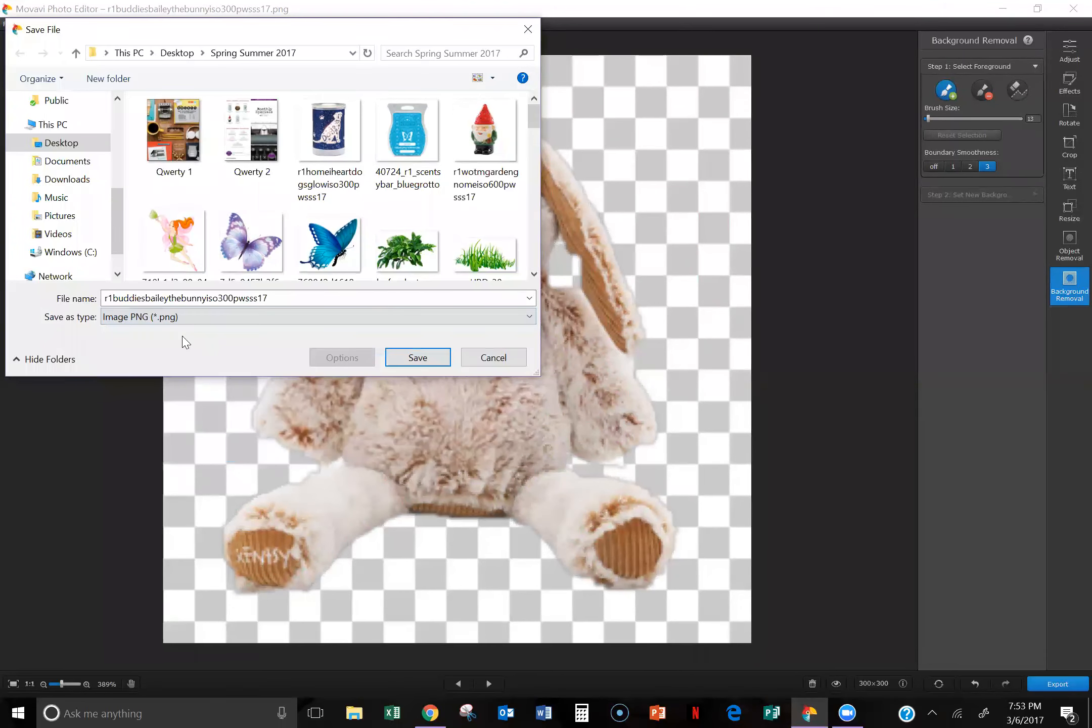
{"action": "left_click", "coordinate": [418, 358]}
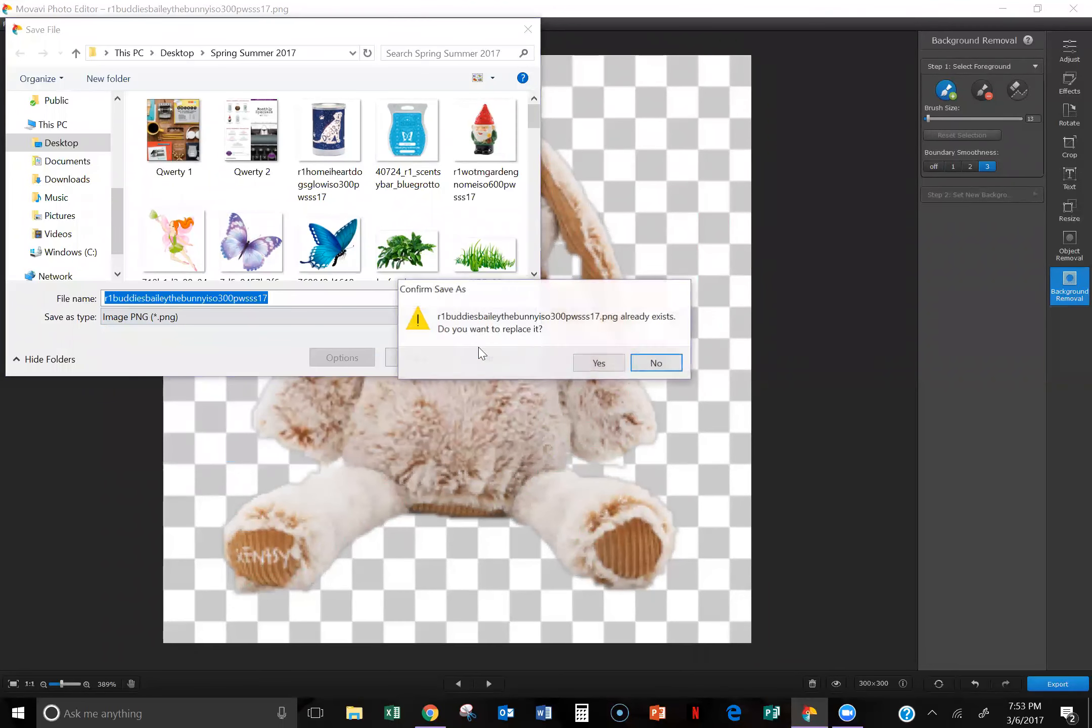
{"action": "left_click", "coordinate": [588, 363]}
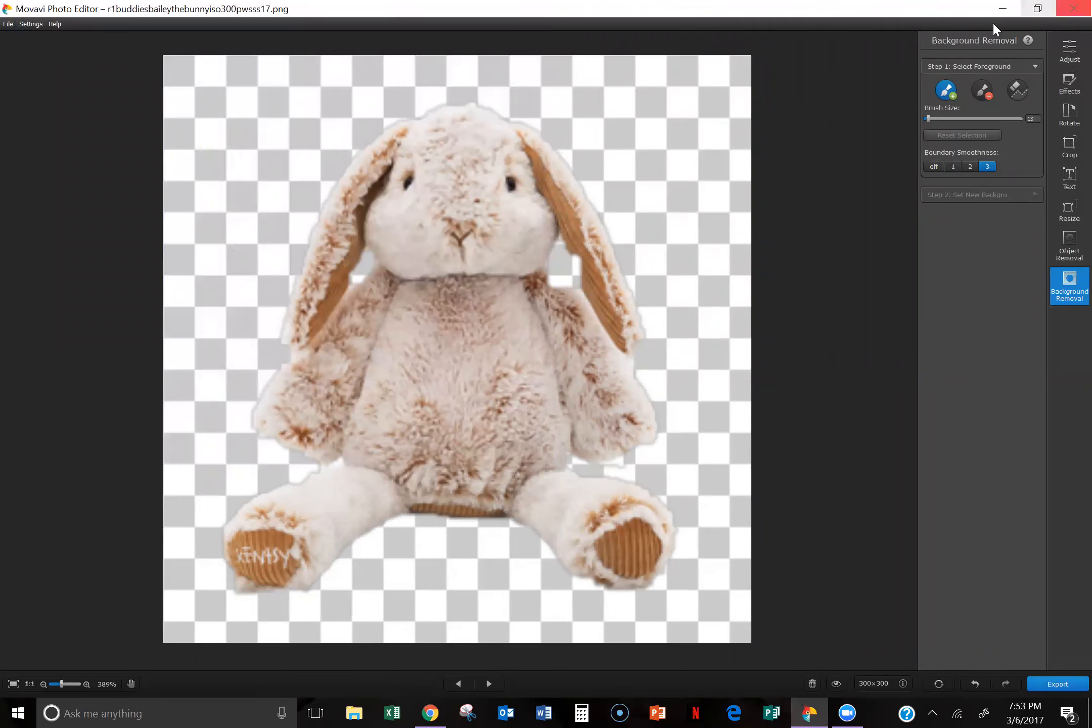
Step: Close Movavi Photo Editor, return to the Canva design and upload r1buddiesbaileythebunnyiso300pwsss17 from the Spring Summer 2017 folder
{"action": "left_click", "coordinate": [1071, 15]}
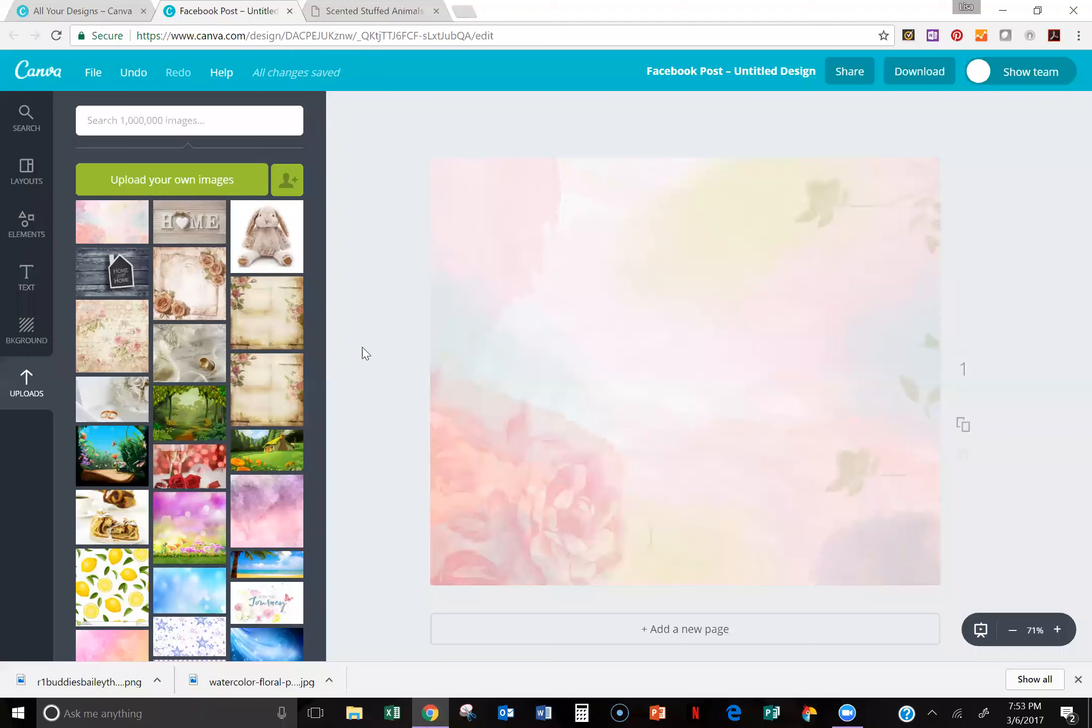
{"action": "left_click", "coordinate": [175, 185]}
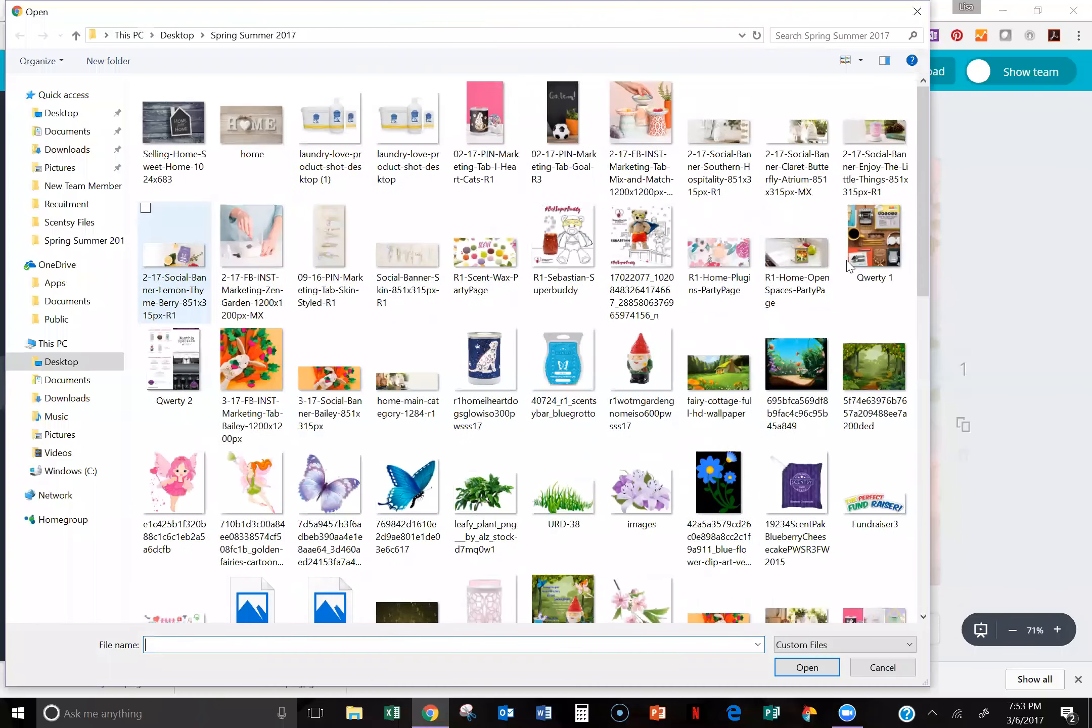
{"action": "scroll", "coordinate": [910, 346], "scroll_direction": "down", "scroll_amount": 15}
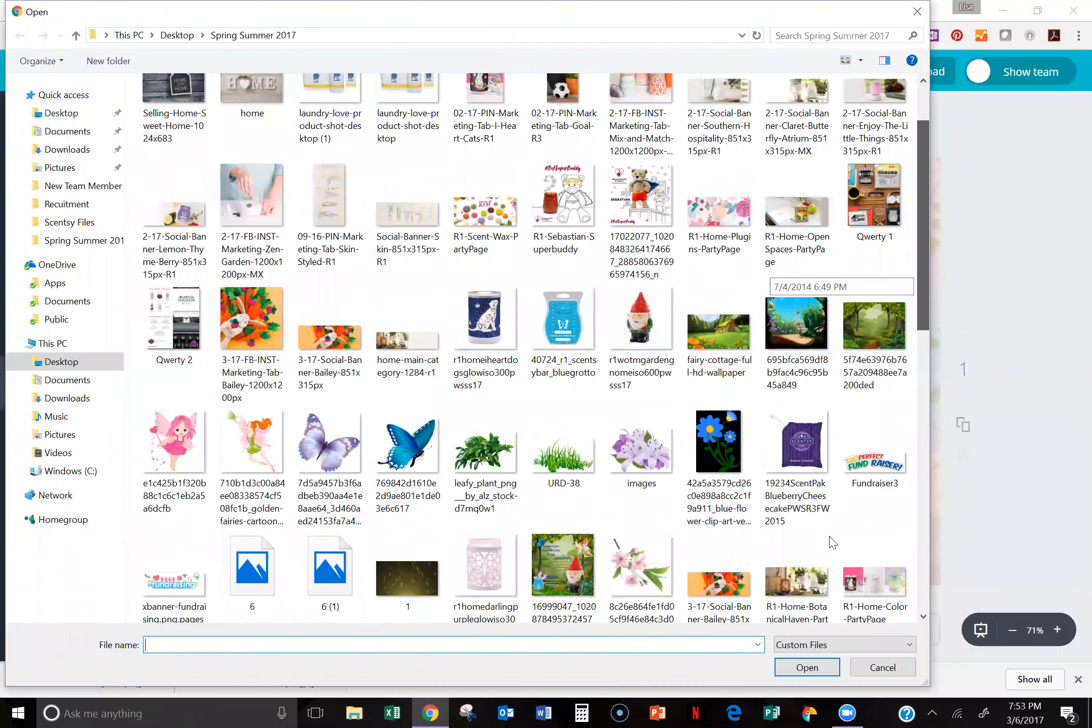
{"action": "left_click", "coordinate": [248, 549]}
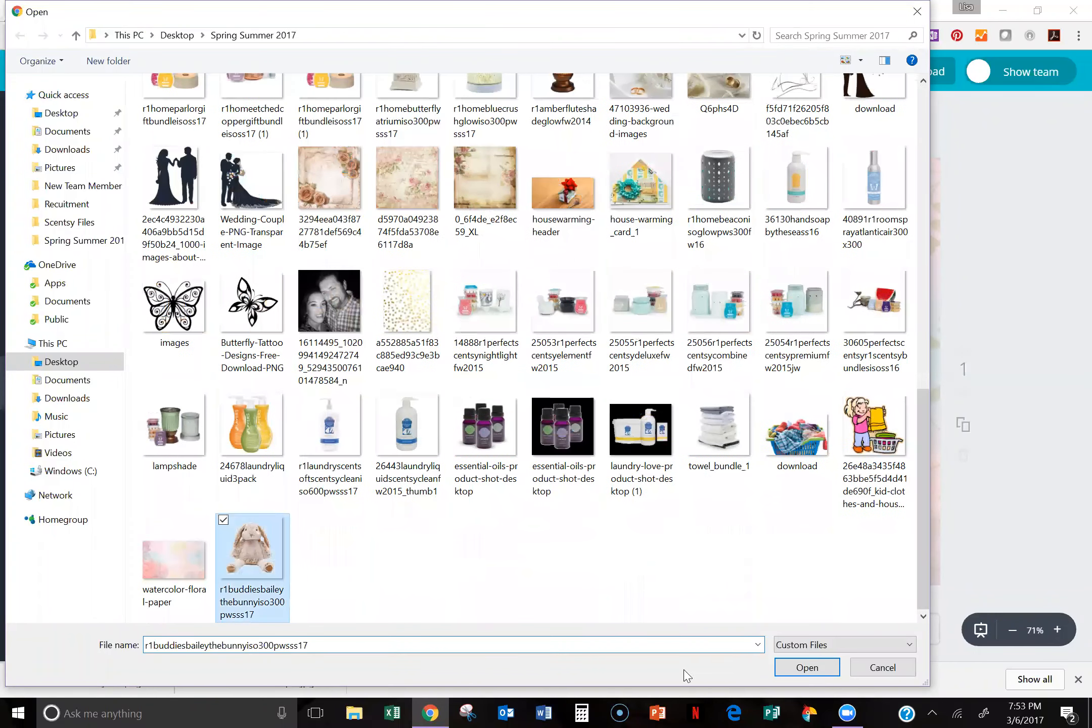
{"action": "left_click", "coordinate": [787, 666]}
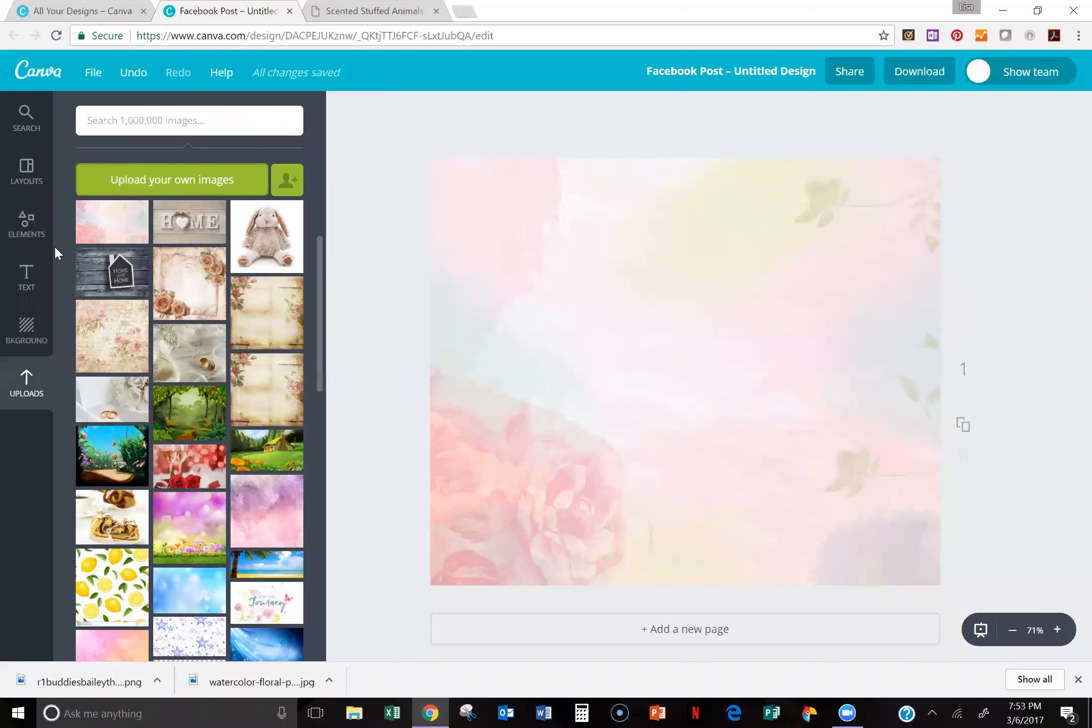
Step: Upload r1buddiesbaileythebunnyiso300pwsss17 from the Spring Summer 2017 folder a second time
{"action": "left_click", "coordinate": [134, 183]}
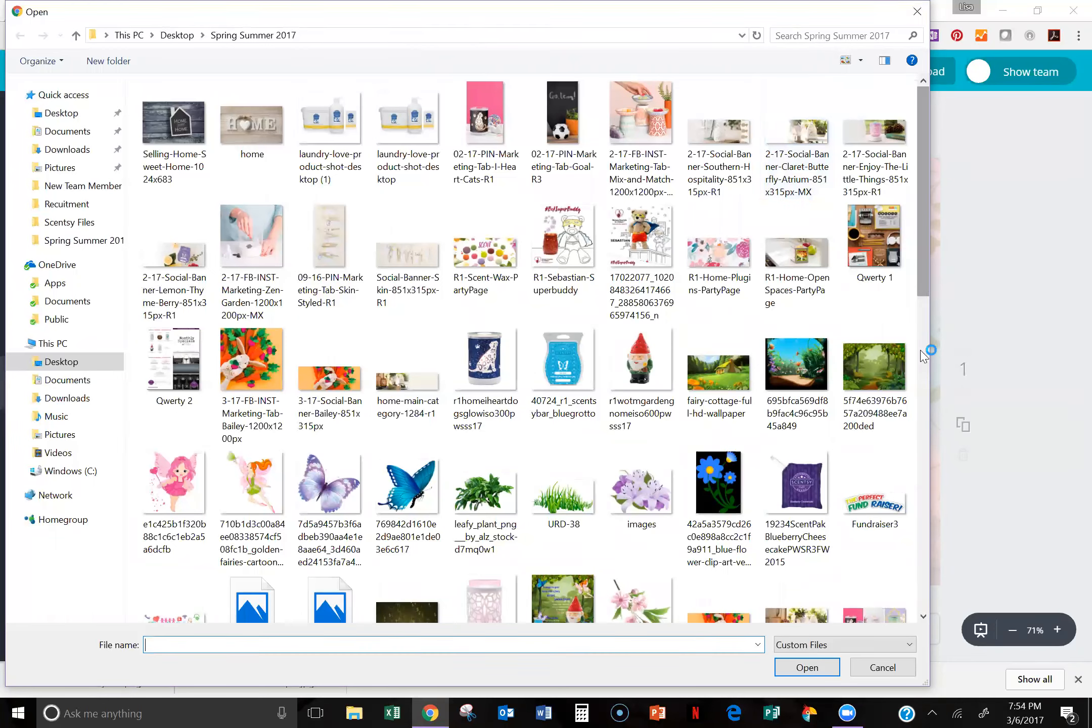
{"action": "scroll", "coordinate": [829, 607], "scroll_direction": "down", "scroll_amount": 10}
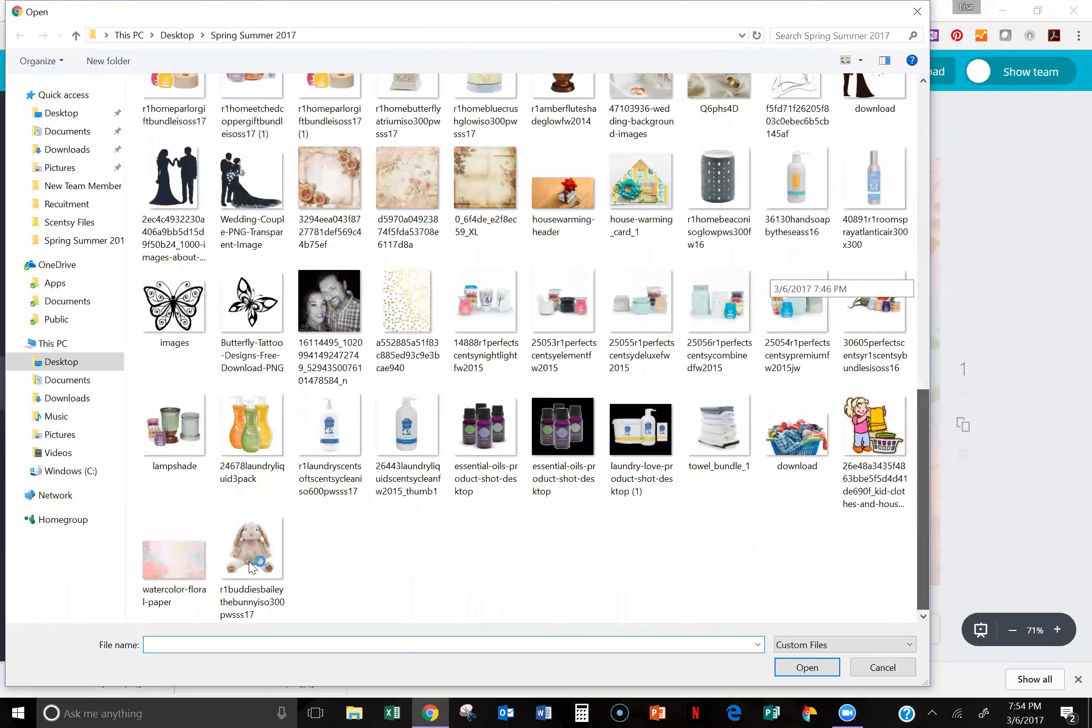
{"action": "left_click", "coordinate": [253, 564]}
{"action": "left_click", "coordinate": [804, 668]}
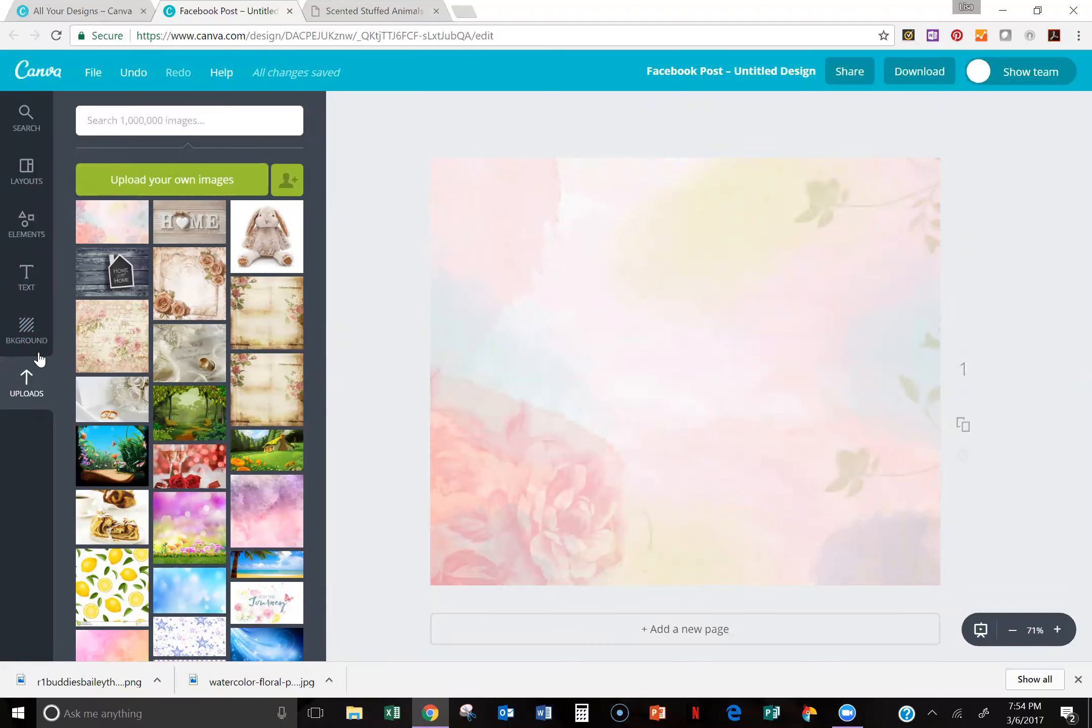
Step: Add the transparent bunny cutout from the Scentsy buddies image folder, shrink it and place it over the roses in the design's lower-left area
{"action": "scroll", "coordinate": [198, 232], "scroll_direction": "up", "scroll_amount": 5}
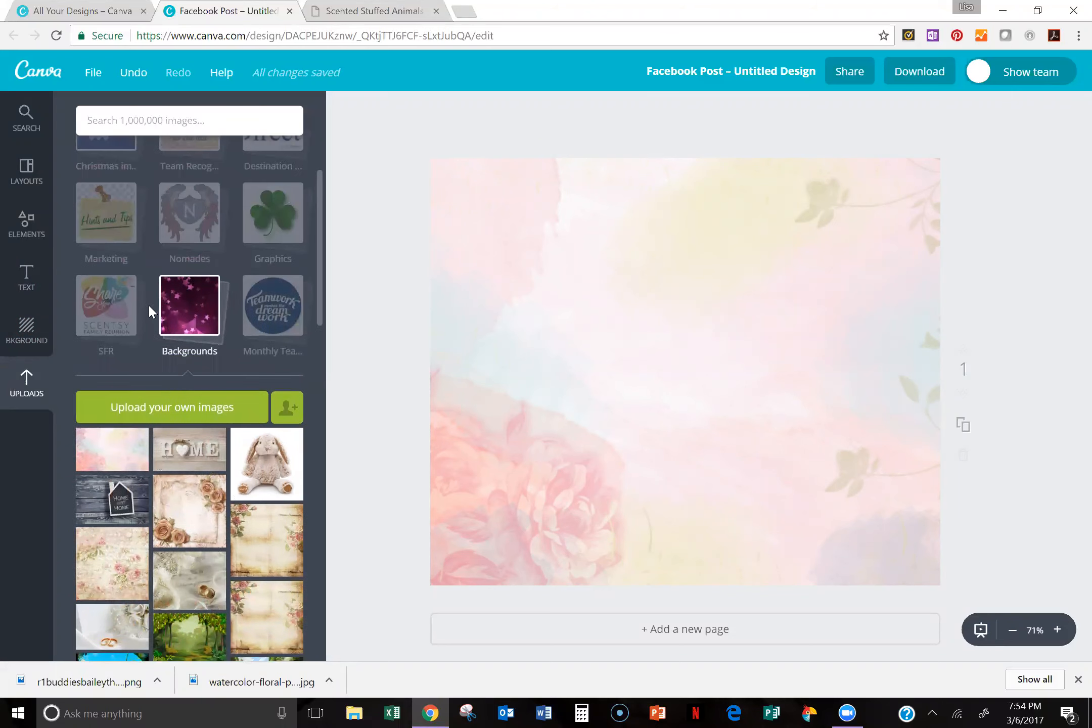
{"action": "scroll", "coordinate": [155, 310], "scroll_direction": "up", "scroll_amount": 2}
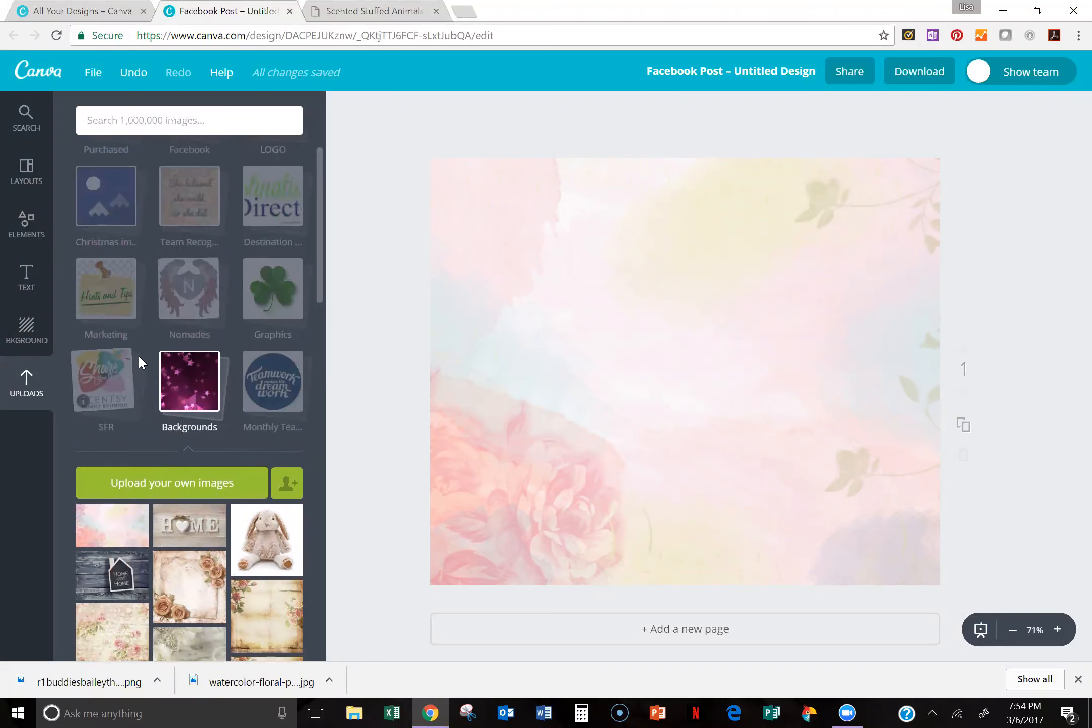
{"action": "scroll", "coordinate": [145, 352], "scroll_direction": "up", "scroll_amount": 4}
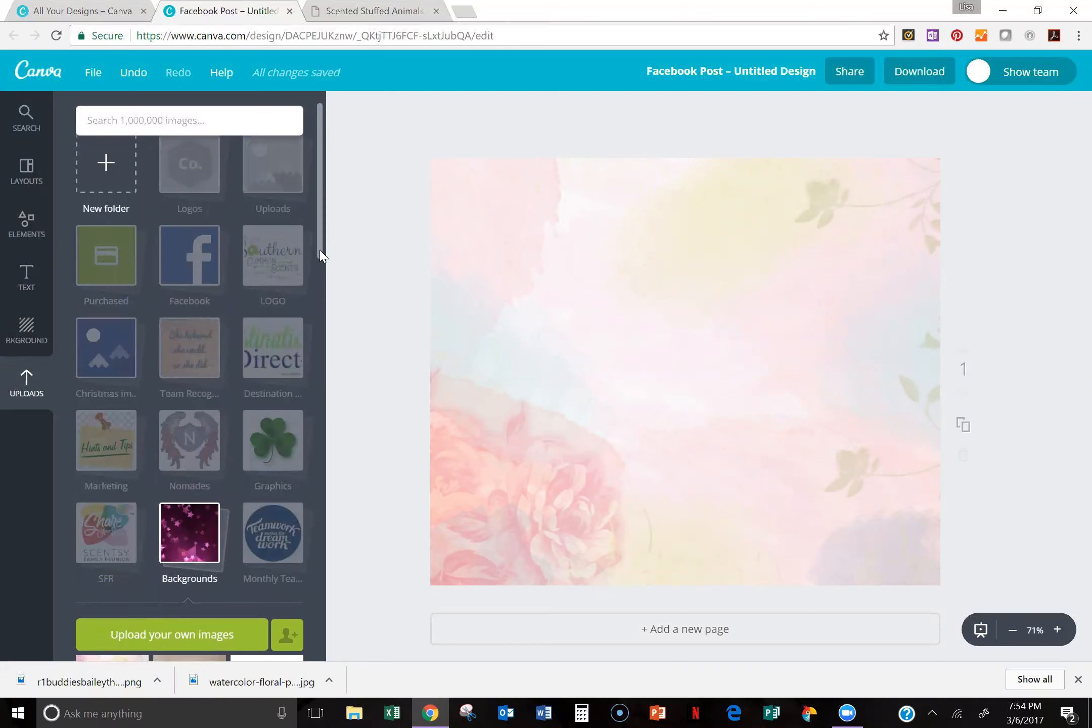
{"action": "scroll", "coordinate": [303, 463], "scroll_direction": "down", "scroll_amount": 15}
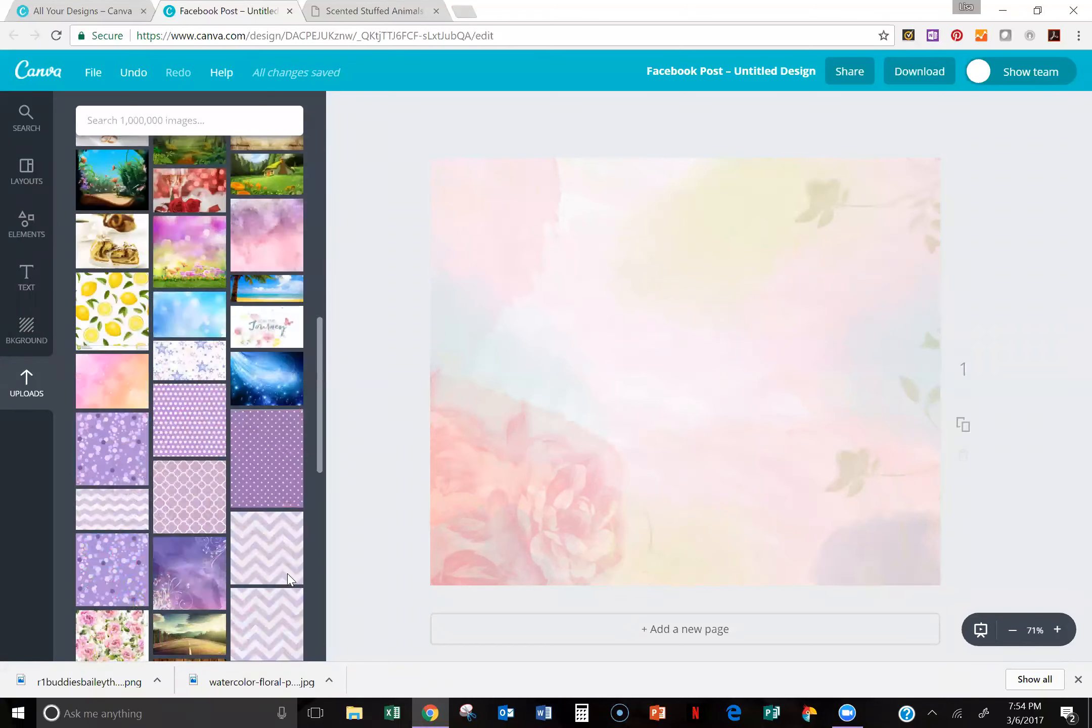
{"action": "scroll", "coordinate": [296, 638], "scroll_direction": "down", "scroll_amount": 4}
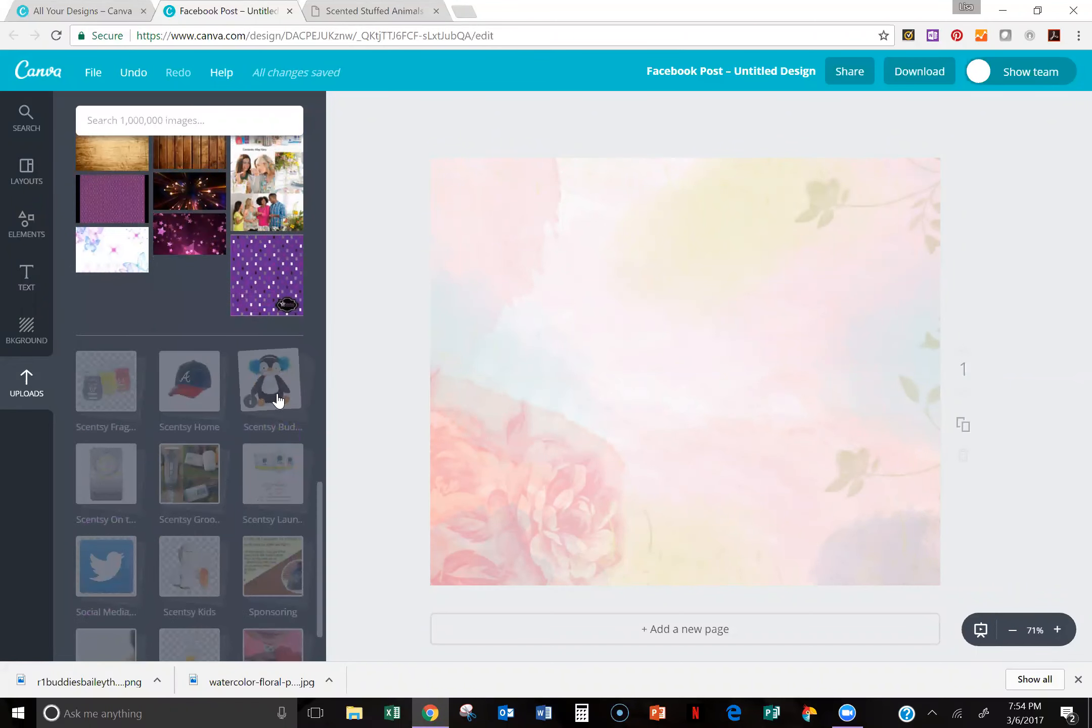
{"action": "left_click", "coordinate": [236, 409]}
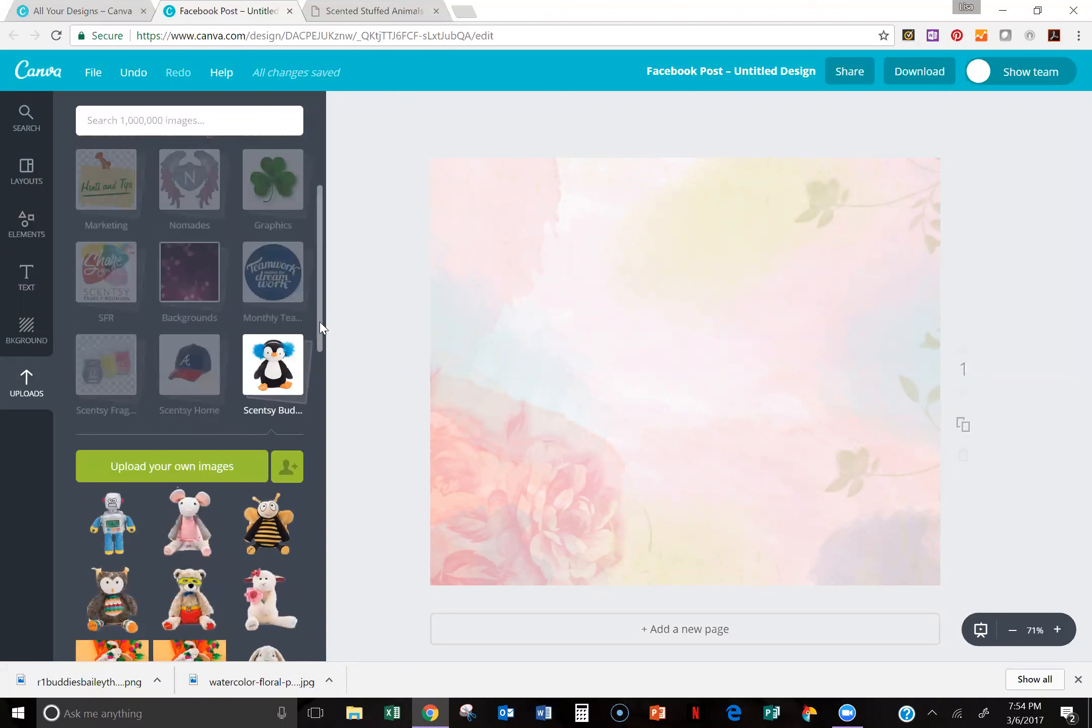
{"action": "scroll", "coordinate": [323, 351], "scroll_direction": "down", "scroll_amount": 3}
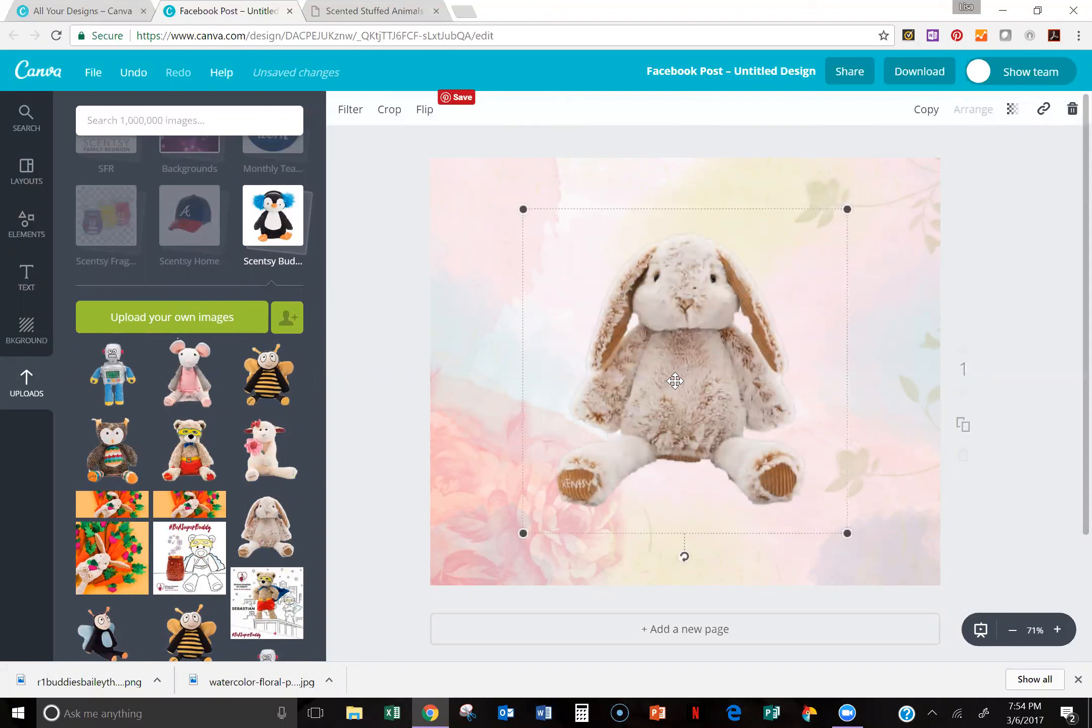
{"action": "left_click_drag", "start_coordinate": [700, 356], "coordinate": [700, 399]}
{"action": "left_click_drag", "start_coordinate": [744, 308], "coordinate": [593, 465]}
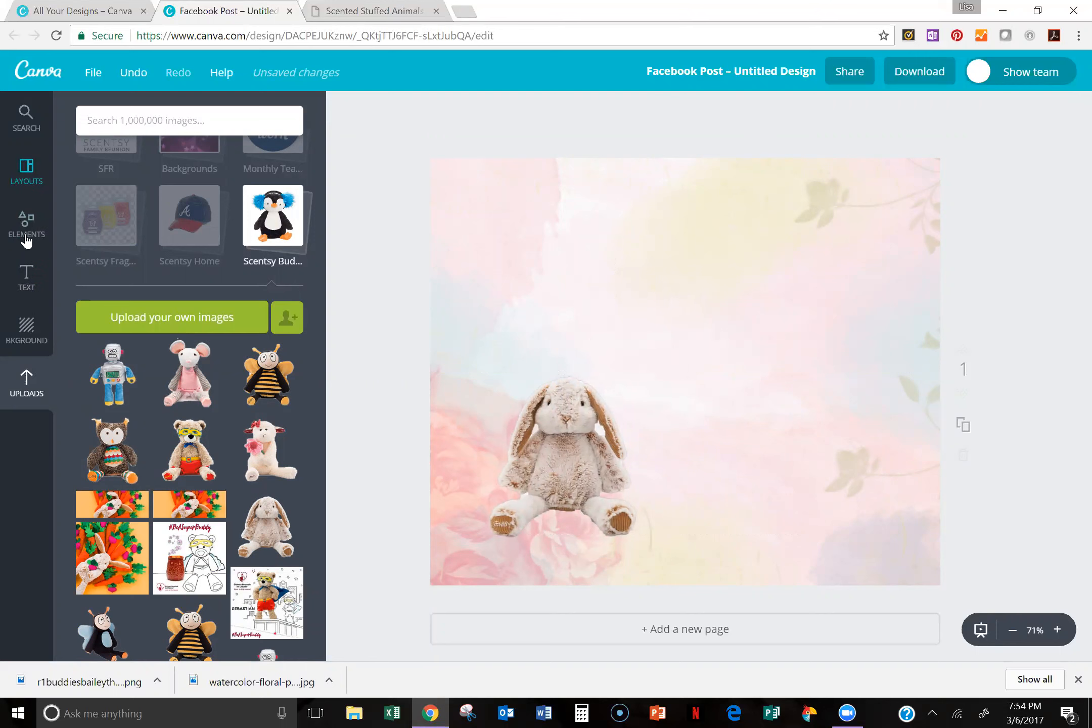
Step: Add the round "tranquility DAY SPA" text design and place it in the upper-right area of the post
{"action": "left_click", "coordinate": [41, 282]}
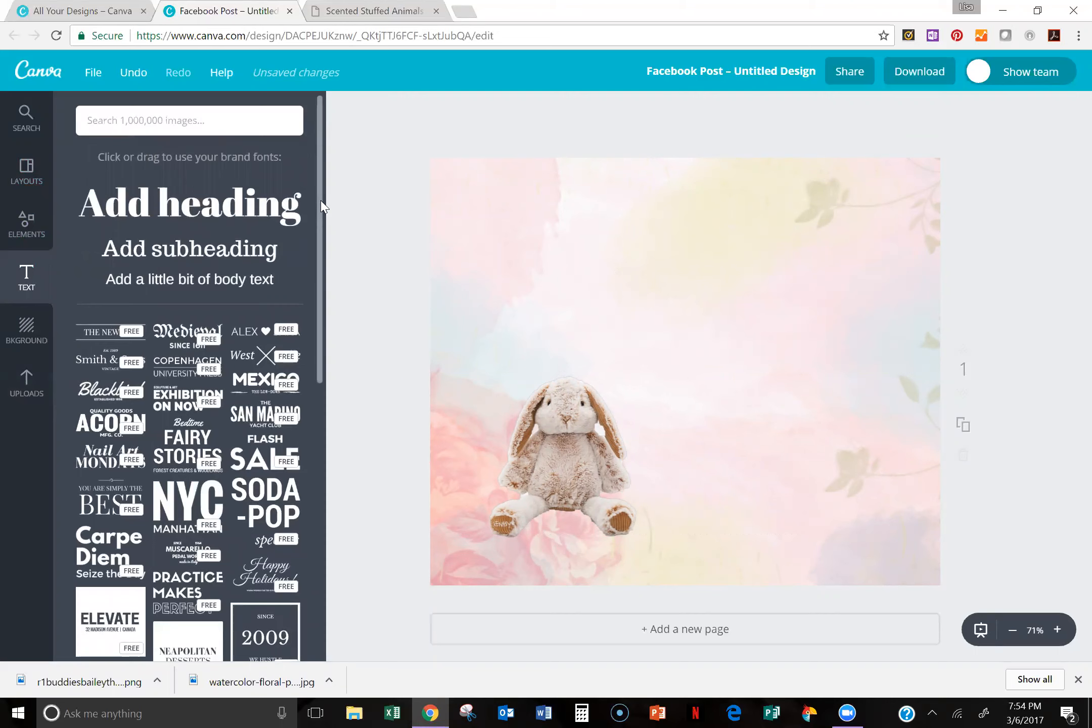
{"action": "scroll", "coordinate": [303, 473], "scroll_direction": "down", "scroll_amount": 6}
{"action": "scroll", "coordinate": [303, 473], "scroll_direction": "down", "scroll_amount": 8}
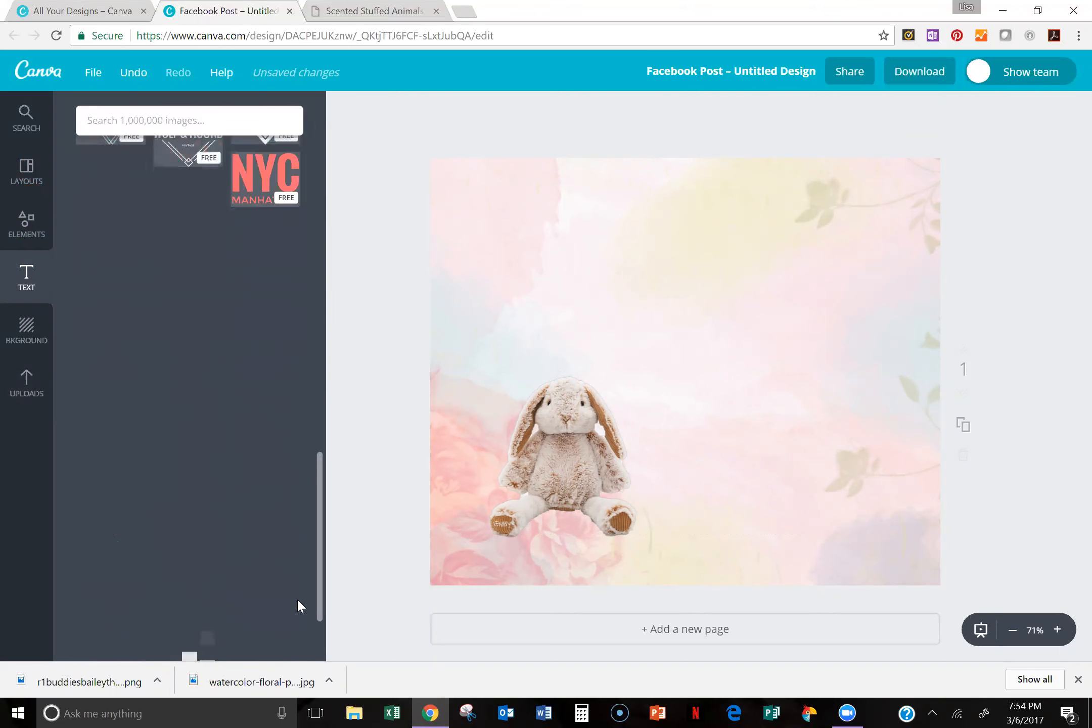
{"action": "scroll", "coordinate": [299, 601], "scroll_direction": "down", "scroll_amount": 10}
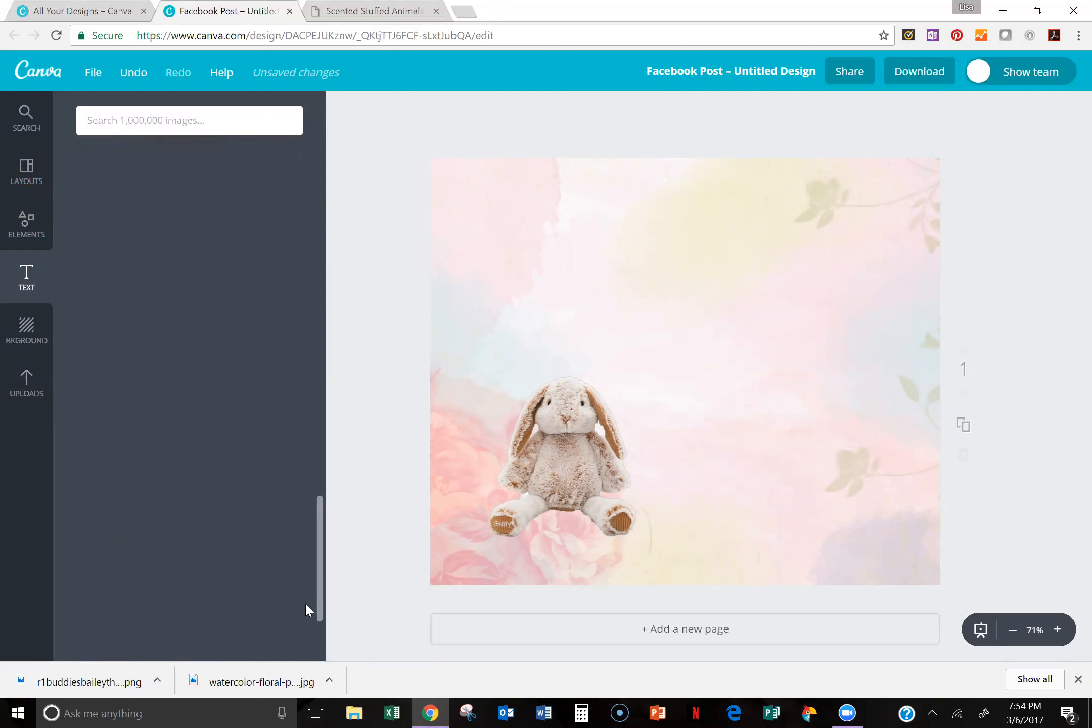
{"action": "scroll", "coordinate": [309, 594], "scroll_direction": "down", "scroll_amount": 5}
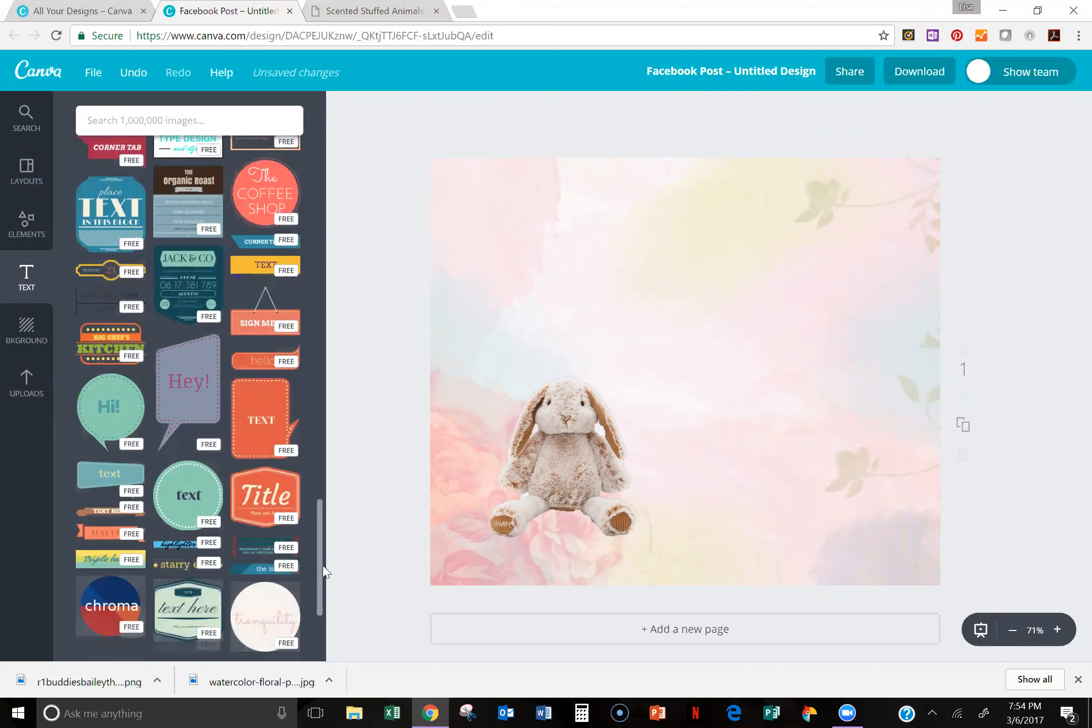
{"action": "scroll", "coordinate": [322, 588], "scroll_direction": "down", "scroll_amount": 3}
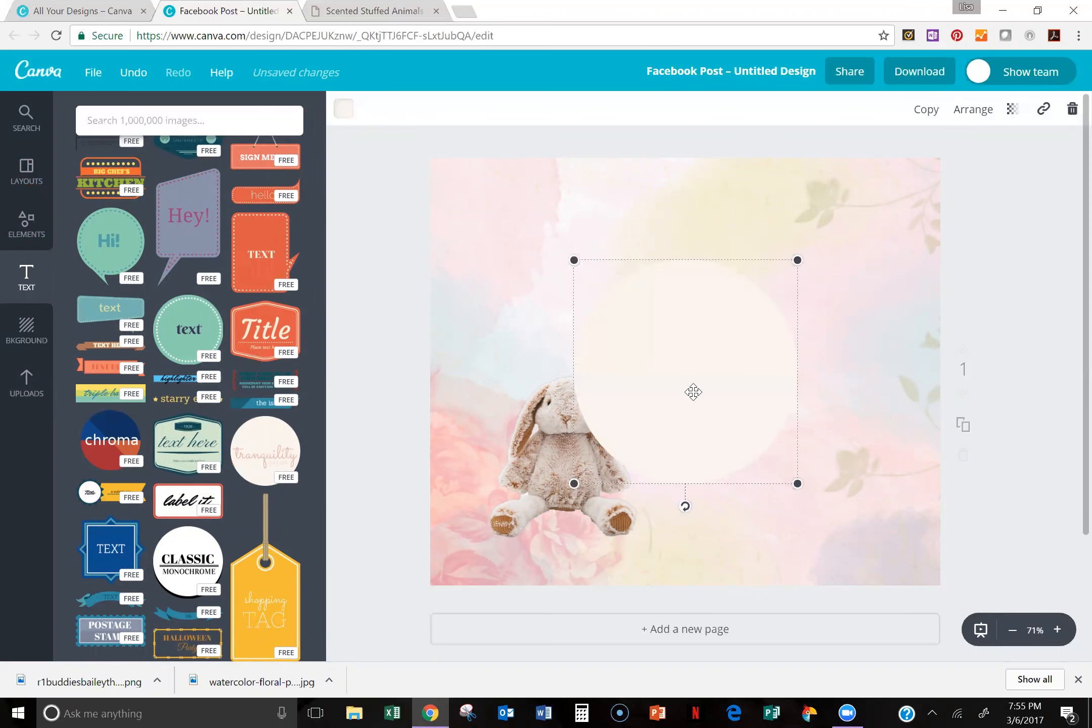
{"action": "mouse_move", "coordinate": [795, 307]}
{"action": "left_mouse_down"}
{"action": "mouse_move", "coordinate": [804, 297]}
{"action": "mouse_move", "coordinate": [798, 315]}
{"action": "left_mouse_up"}
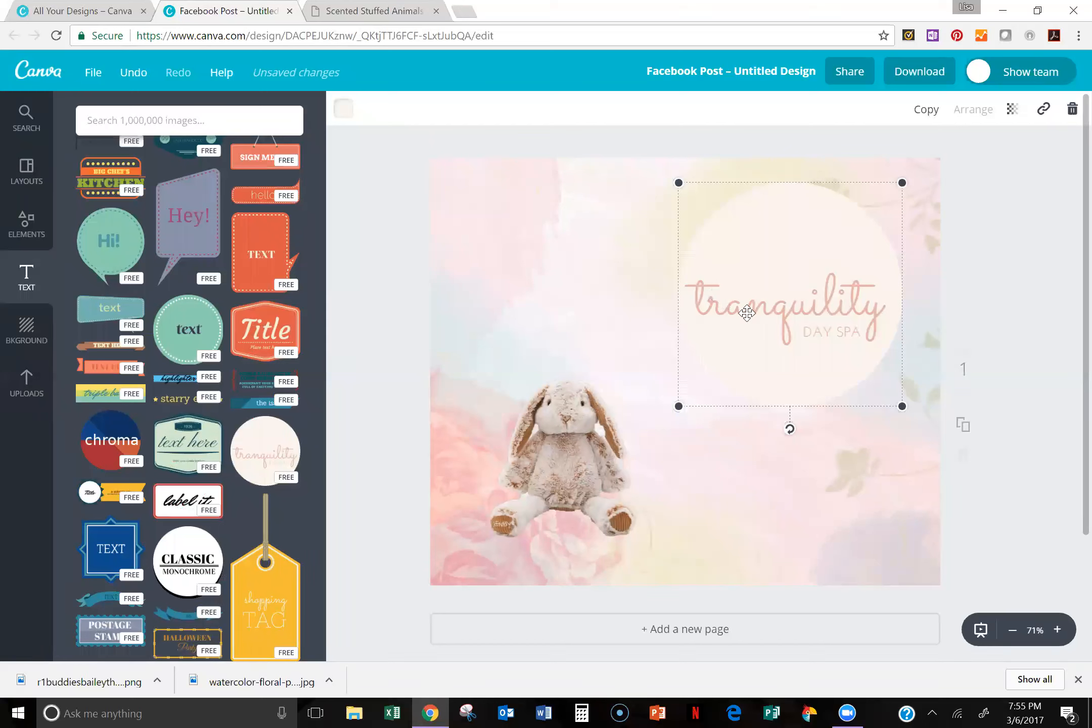
Step: Replace the "tranquility" text in the round design with "Bailey"
{"action": "double_click", "coordinate": [711, 299]}
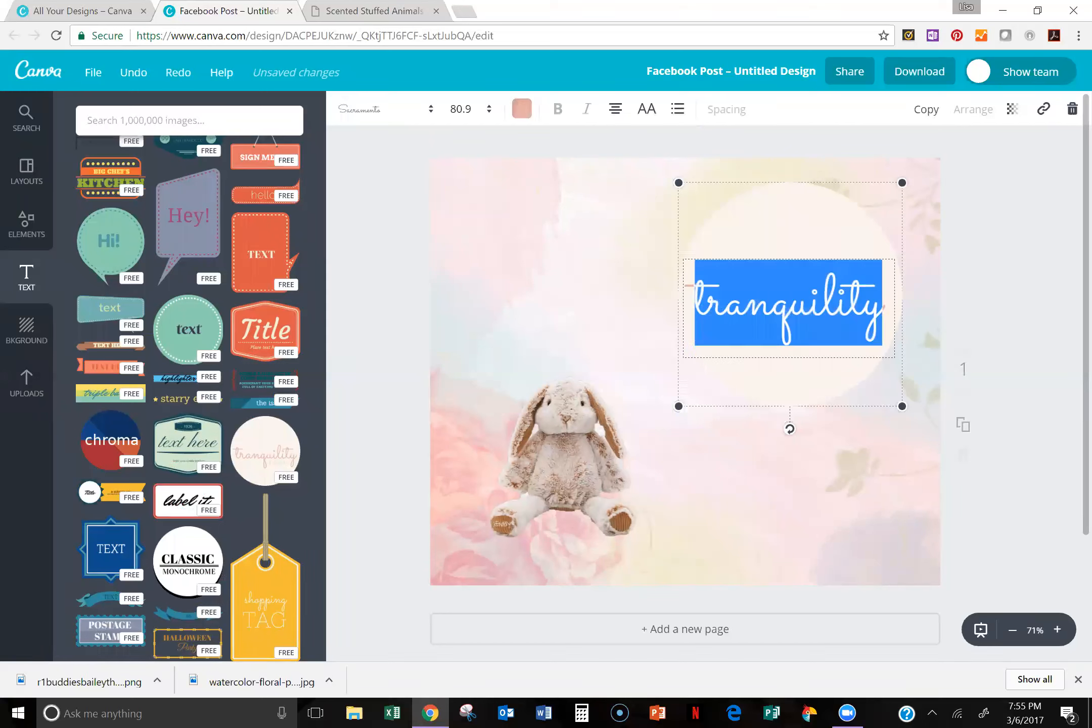
{"action": "type", "text": "Bail"}
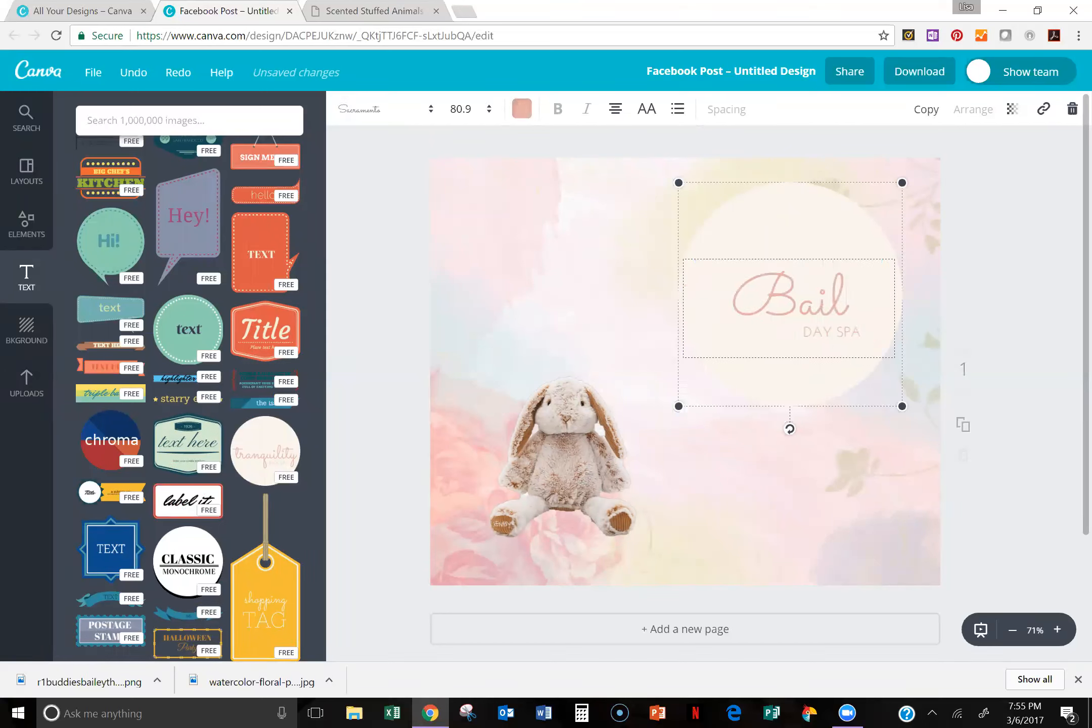
{"action": "type", "text": "ey"}
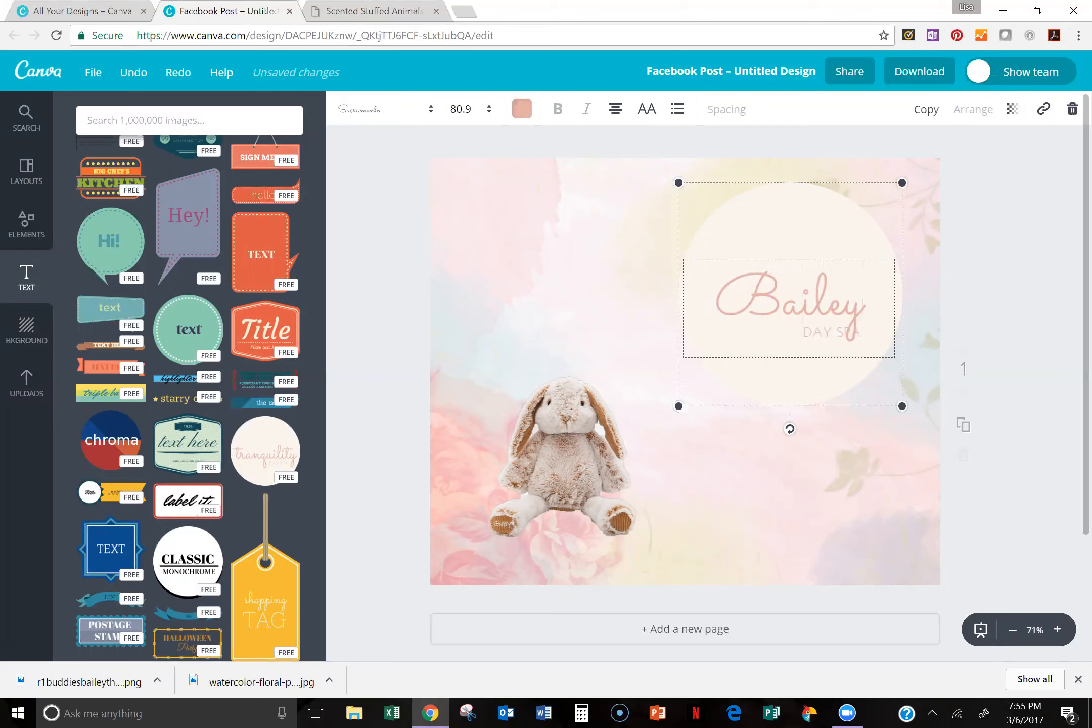
{"action": "left_click_drag", "start_coordinate": [803, 304], "coordinate": [864, 304]}
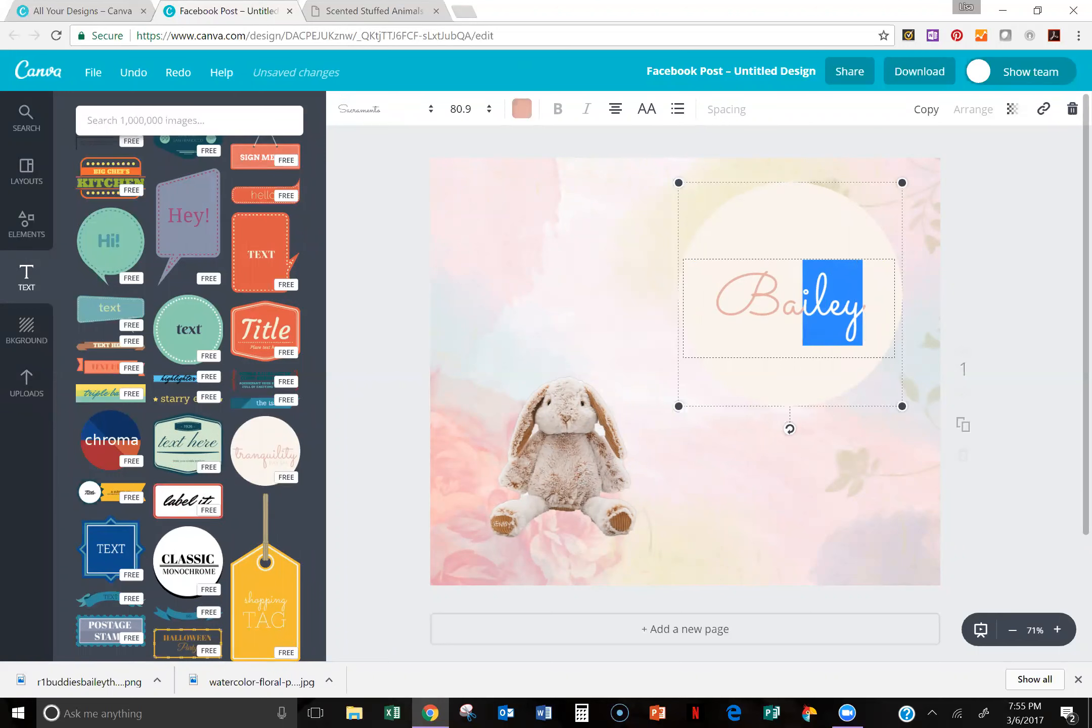
{"action": "type", "text": "Buddy"}
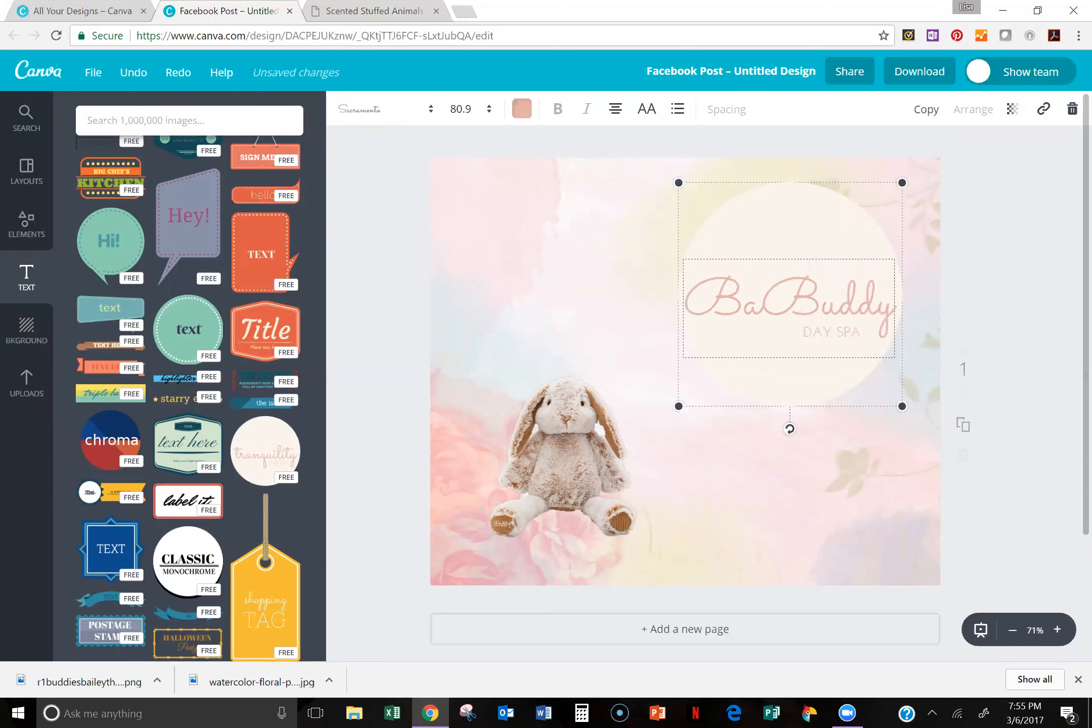
{"action": "key", "text": "BackSpace"}
{"action": "key", "text": "BackSpace"}
{"action": "key", "text": "BackSpace"}
{"action": "key", "text": "BackSpace"}
{"action": "key", "text": "BackSpace"}
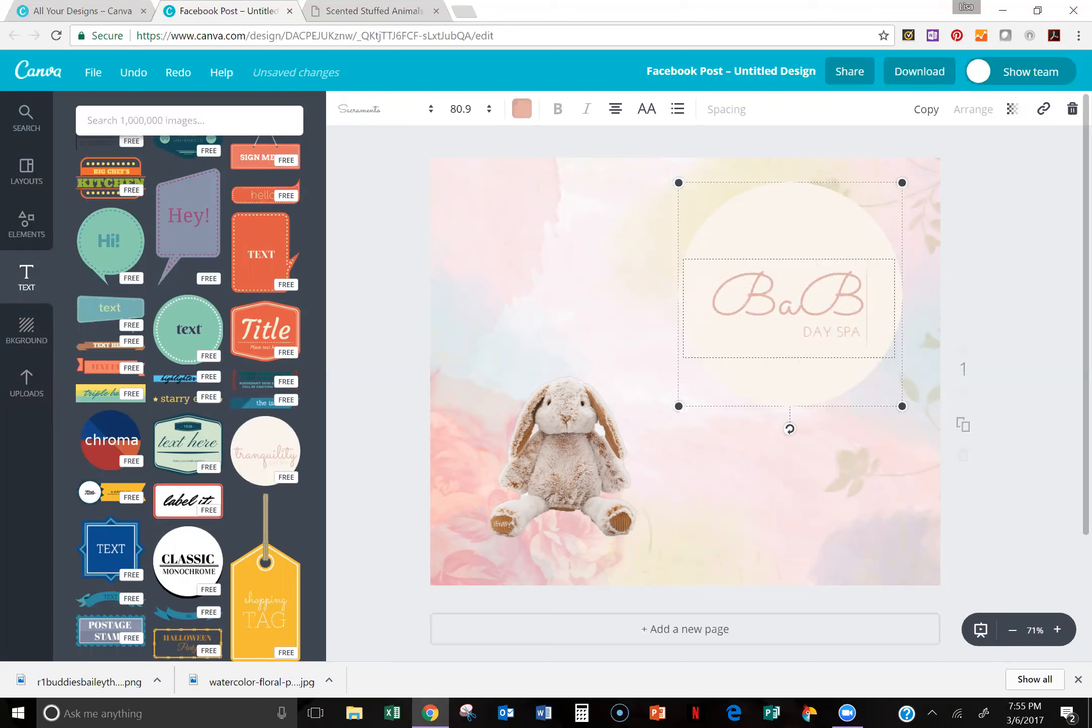
{"action": "key", "text": "BackSpace"}
{"action": "type", "text": "ailey"}
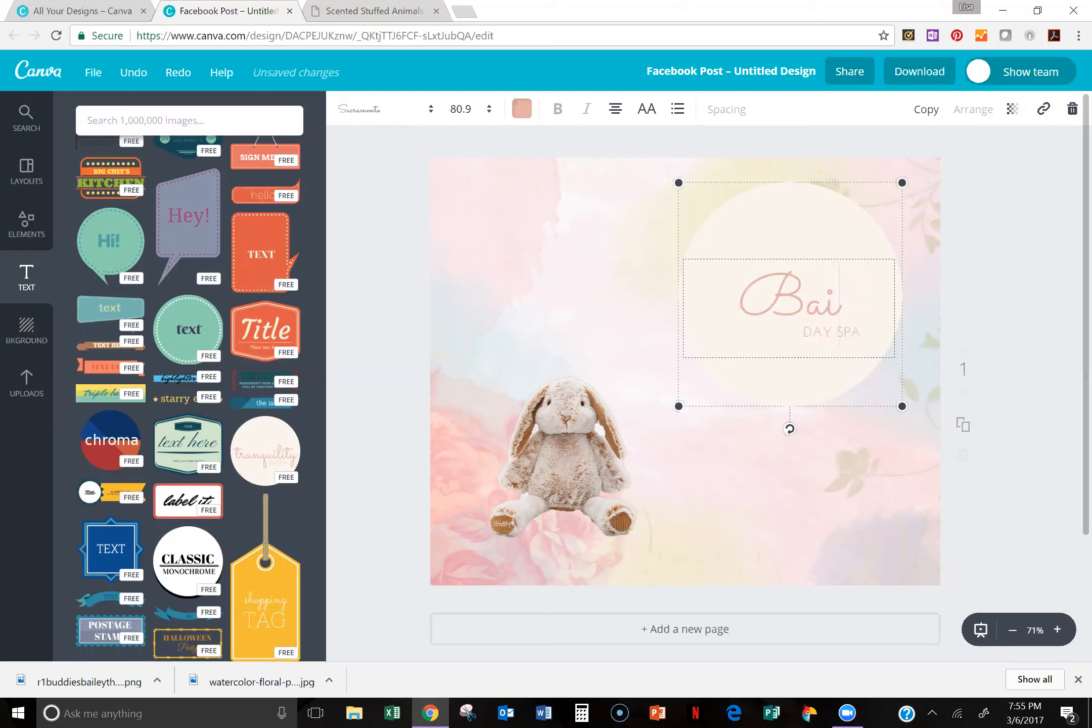
{"action": "left_click", "coordinate": [790, 511]}
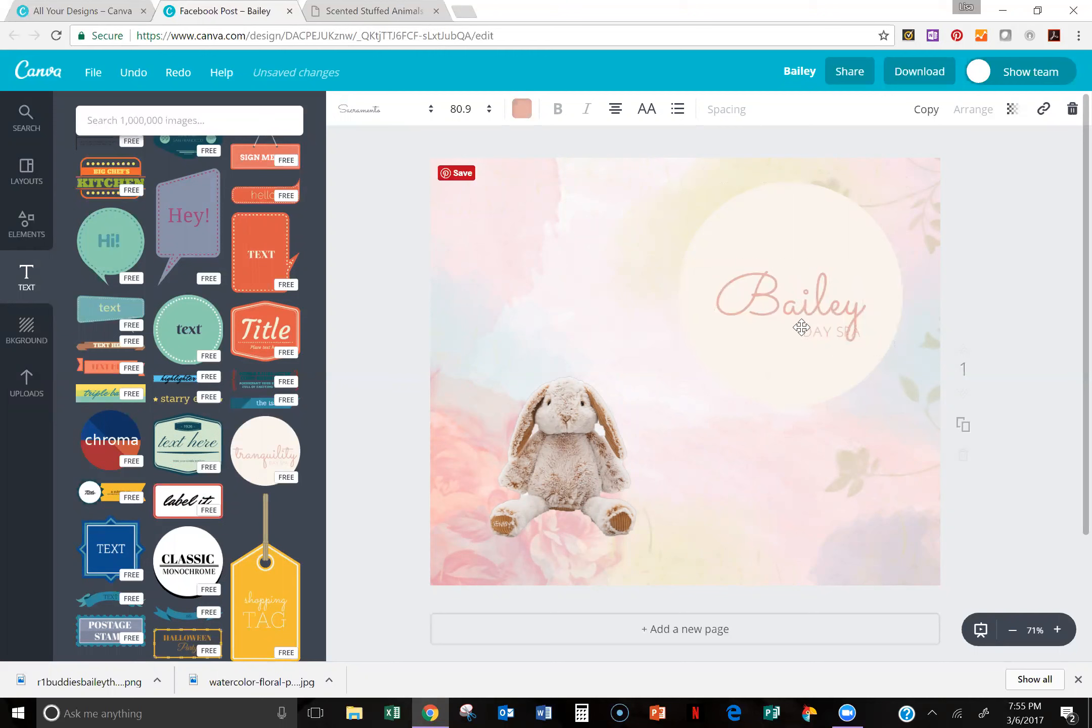
Step: Replace the "DAY SPA" text with "Buddy" and shift the round design slightly down and to the left
{"action": "left_click", "coordinate": [814, 337]}
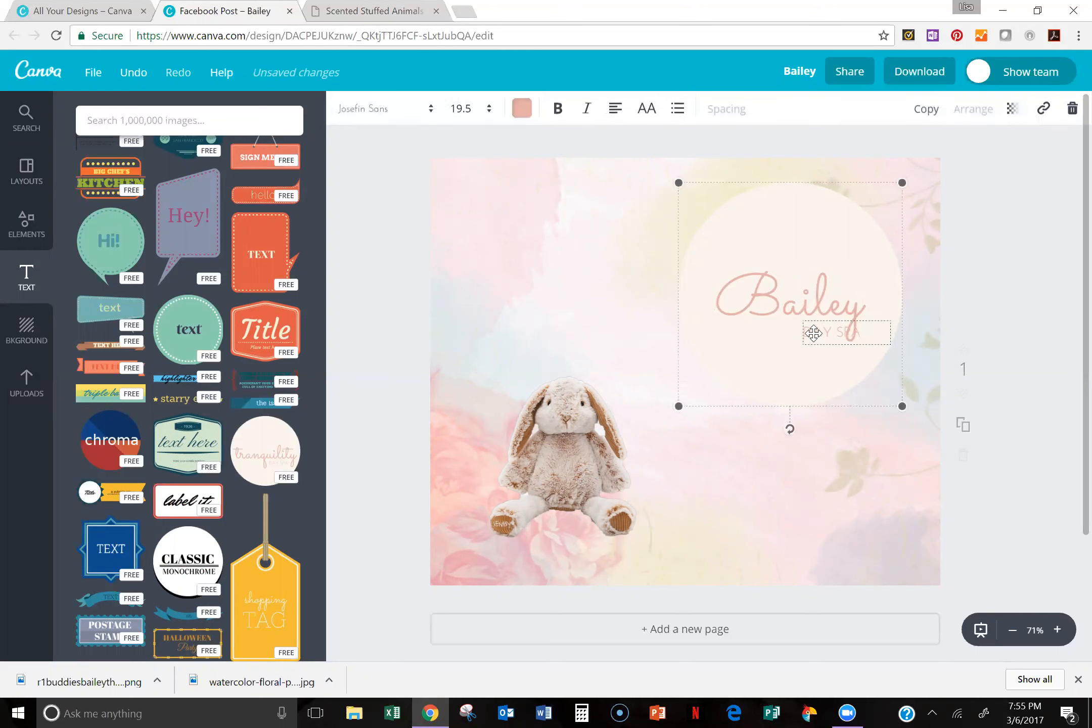
{"action": "double_click", "coordinate": [810, 331]}
{"action": "key", "text": "BackSpace"}
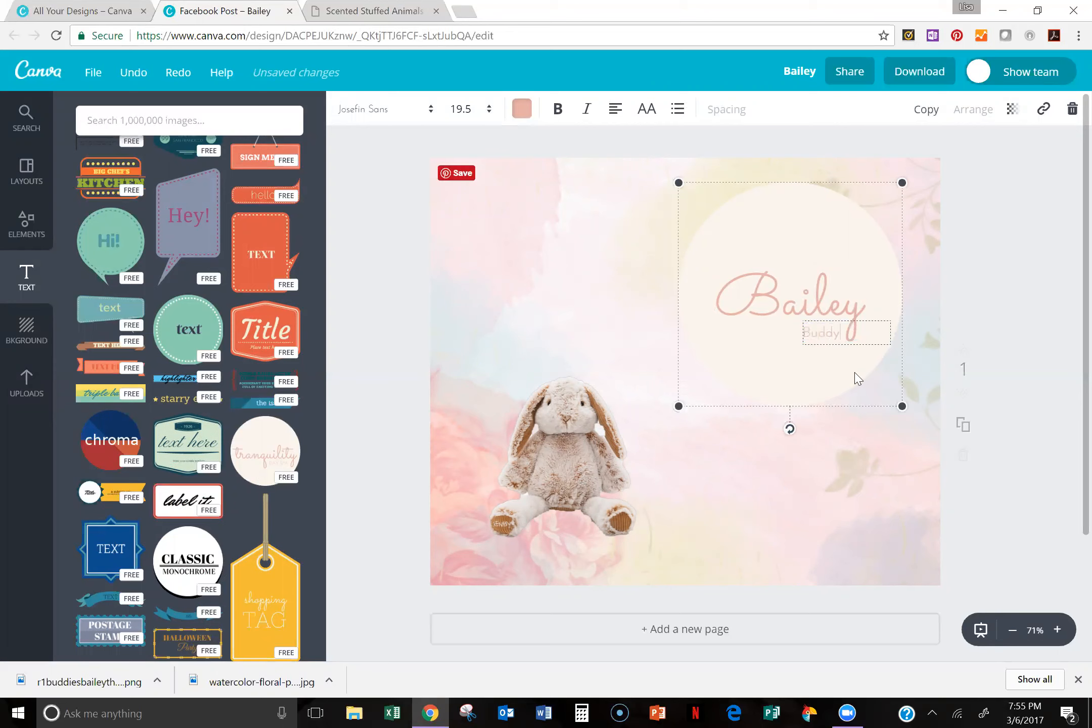
{"action": "left_click", "coordinate": [861, 355]}
{"action": "left_click_drag", "start_coordinate": [810, 378], "coordinate": [850, 355]}
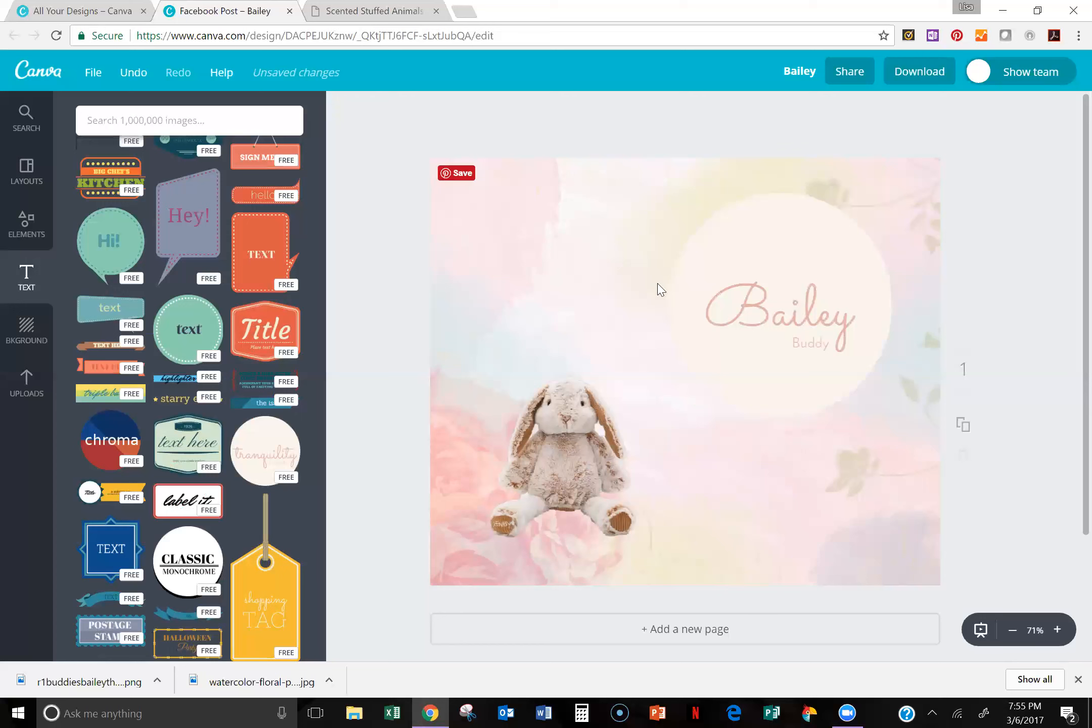
Step: Recolor the round design's circle, trying green and pink from the default palette before setting the custom purple ba33ff
{"action": "left_click", "coordinate": [788, 252]}
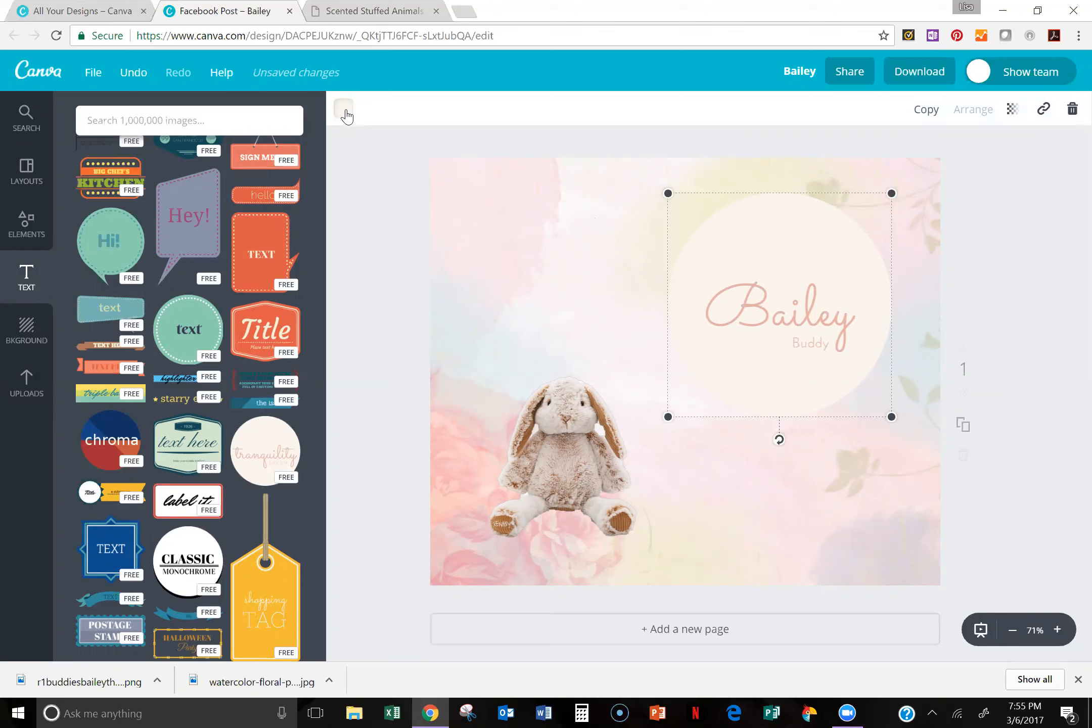
{"action": "left_click", "coordinate": [347, 111]}
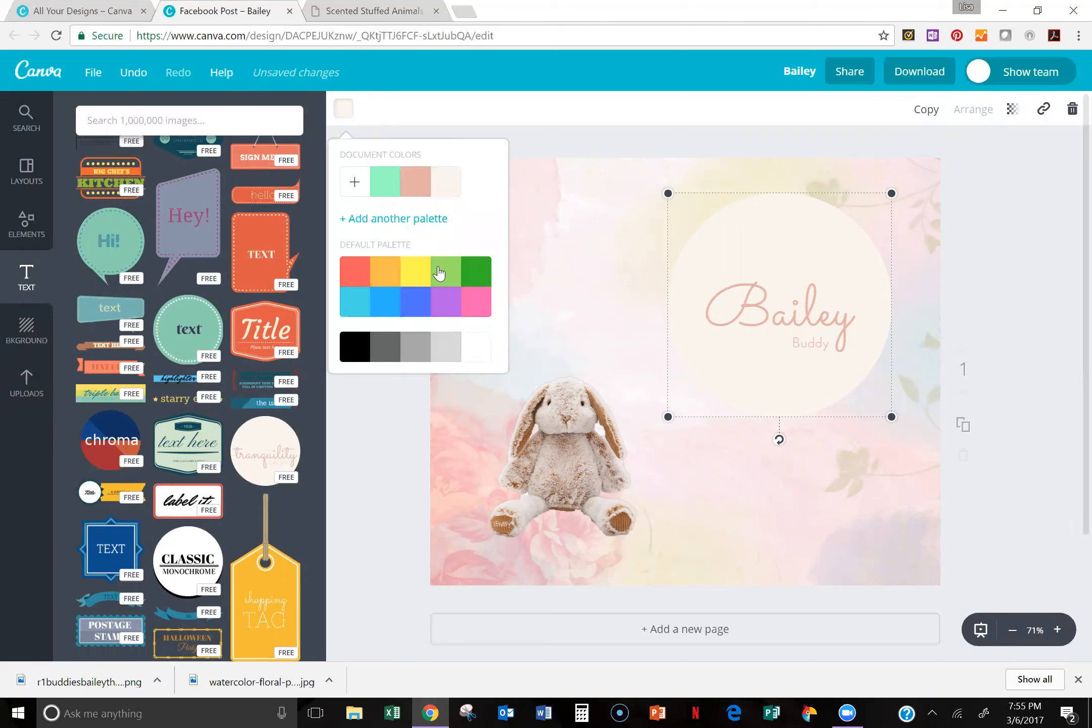
{"action": "left_click", "coordinate": [443, 278]}
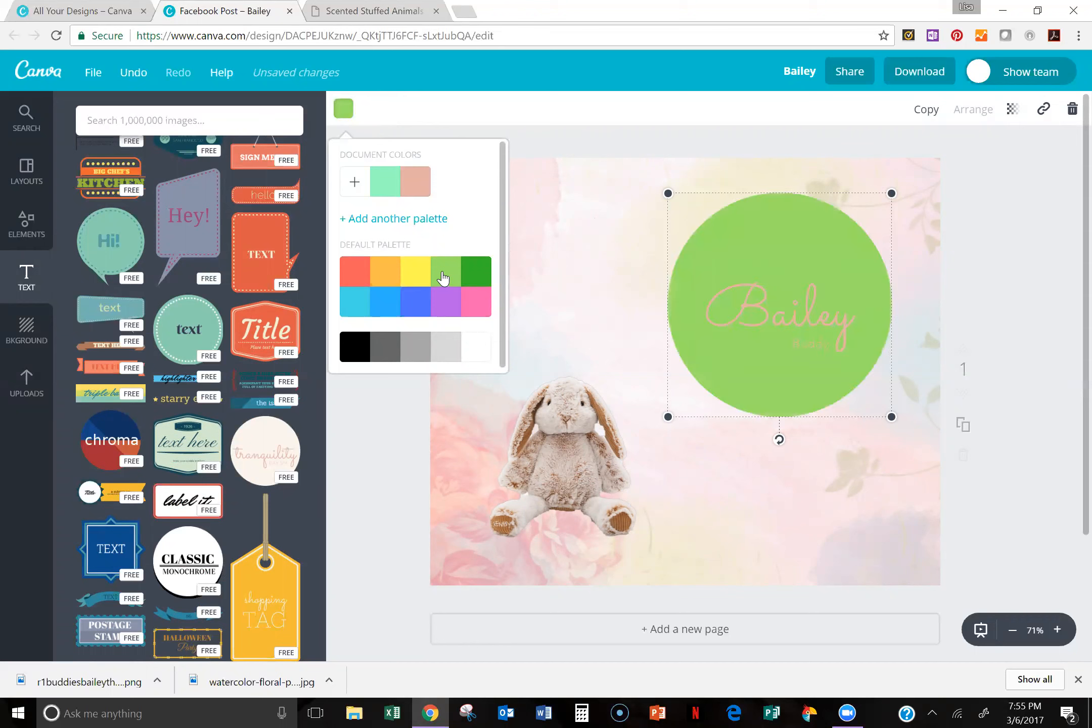
{"action": "left_click", "coordinate": [476, 312]}
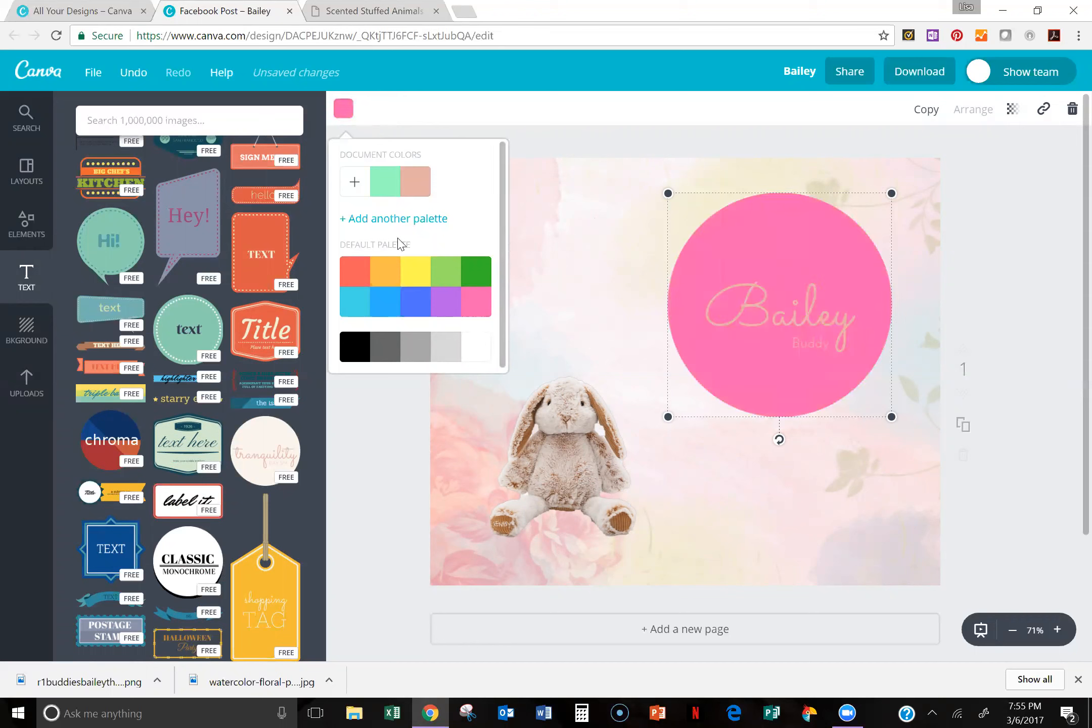
{"action": "left_click", "coordinate": [356, 181]}
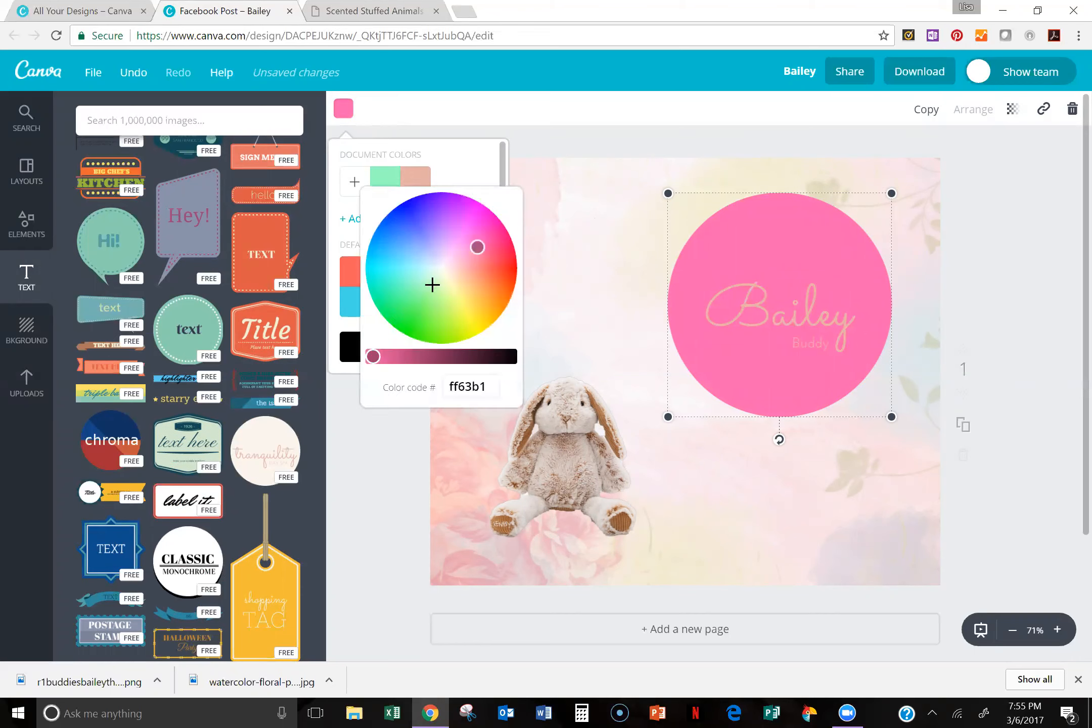
{"action": "left_click_drag", "start_coordinate": [478, 246], "coordinate": [451, 214]}
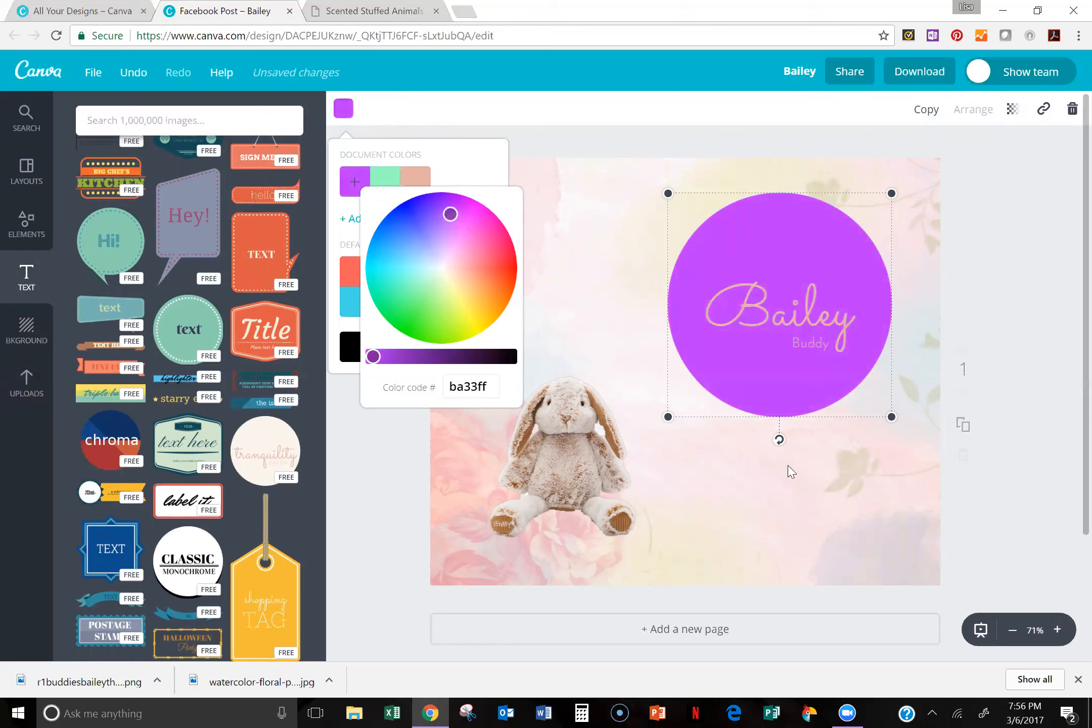
Step: Change the color of both the "Bailey" and "Buddy" text in the circle to black
{"action": "left_click", "coordinate": [779, 307]}
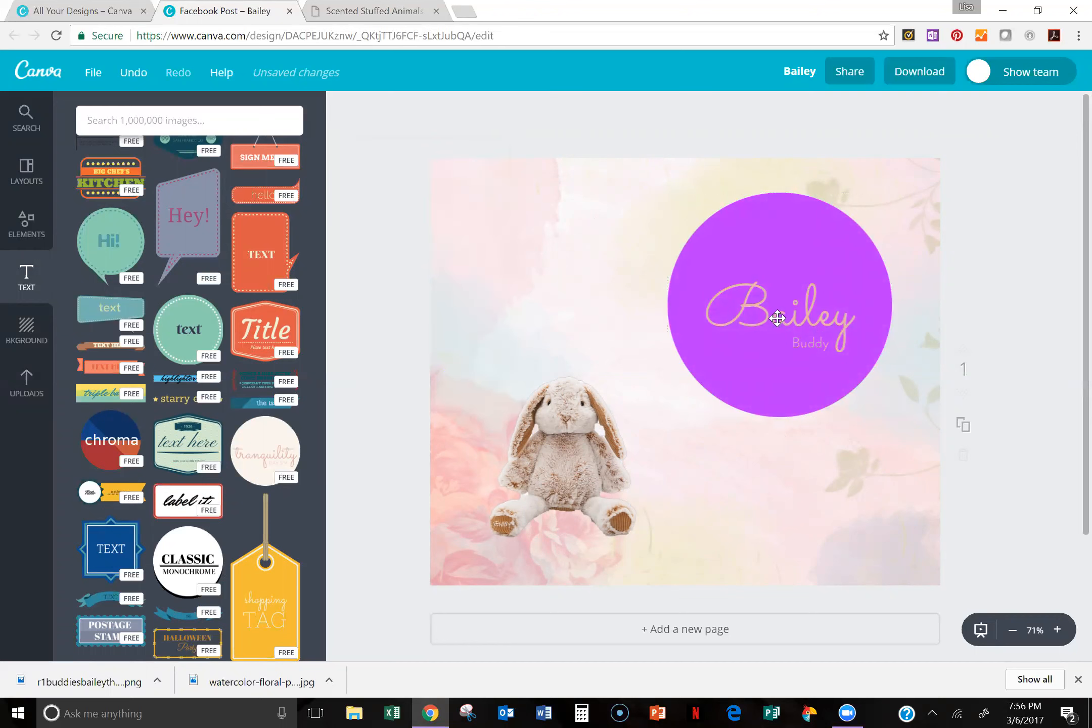
{"action": "double_click", "coordinate": [763, 317]}
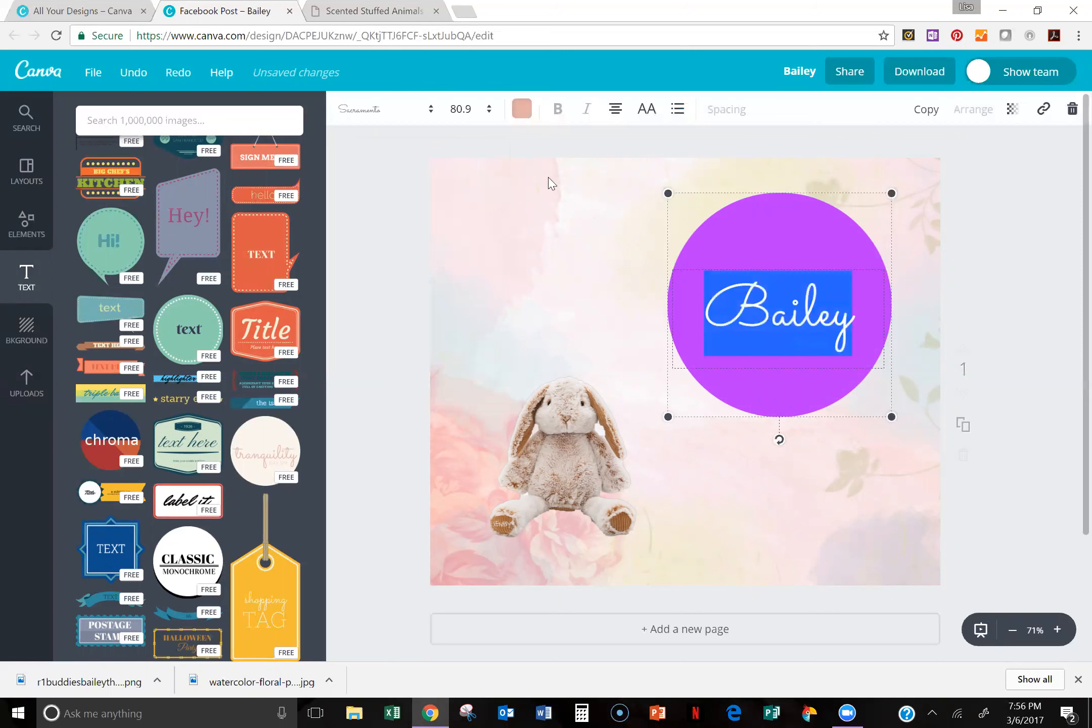
{"action": "left_click", "coordinate": [520, 112]}
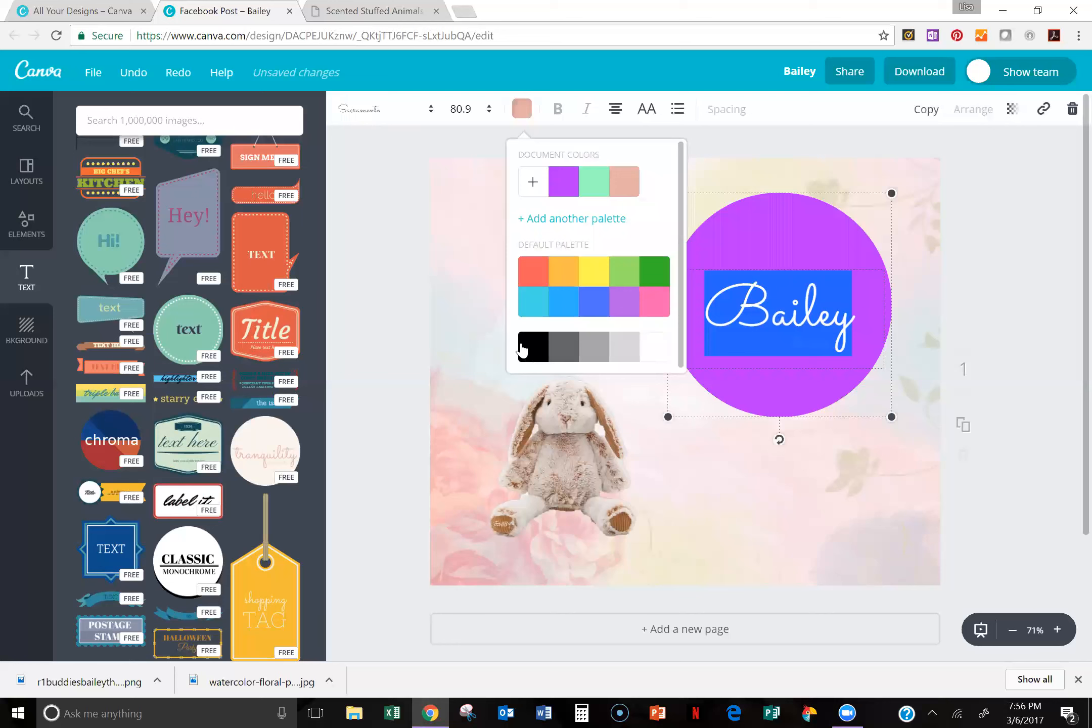
{"action": "left_click", "coordinate": [765, 512]}
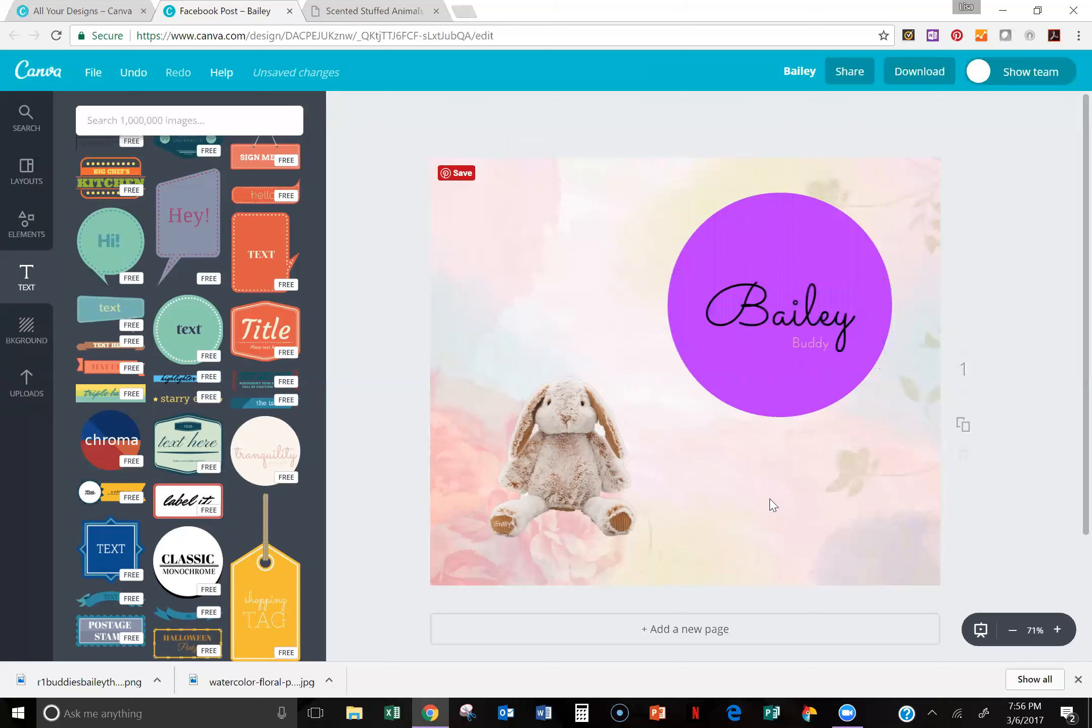
{"action": "double_click", "coordinate": [828, 344]}
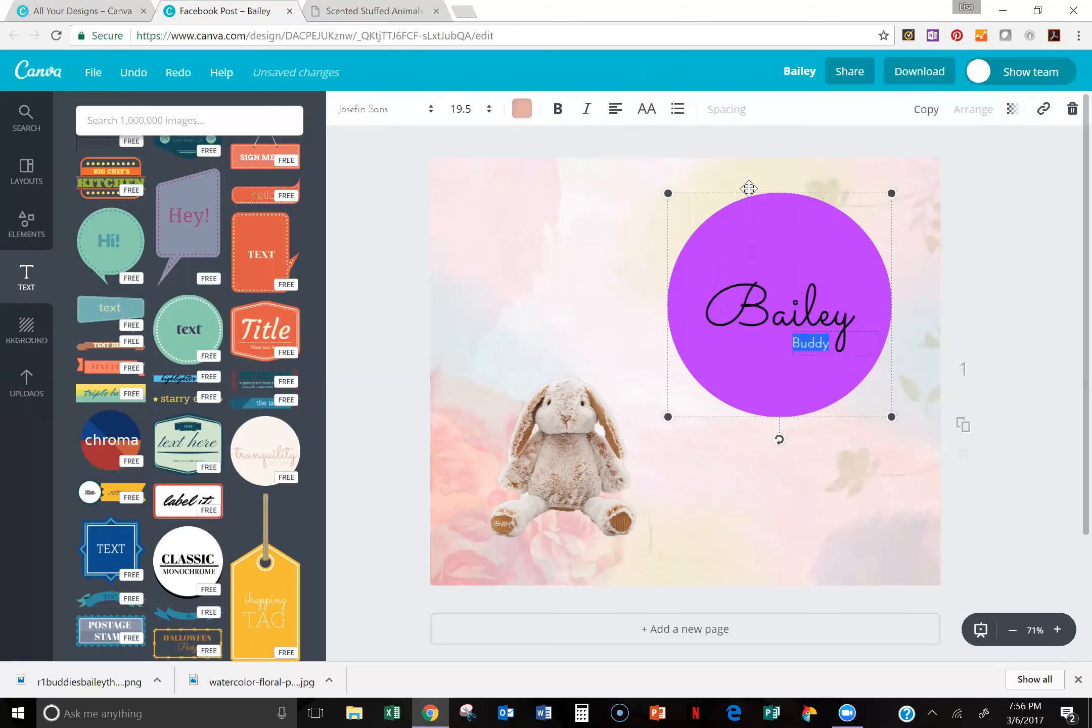
{"action": "left_click", "coordinate": [522, 109]}
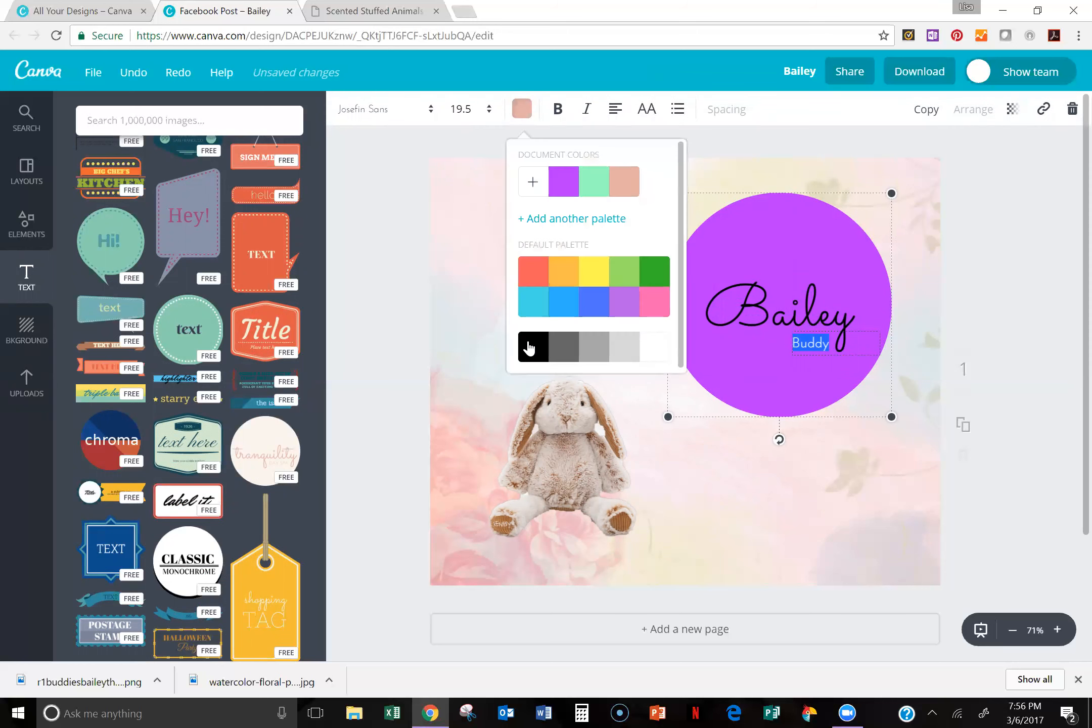
{"action": "left_click", "coordinate": [806, 516]}
Step: Reposition the purple round text design on the post and delete it from the page
{"action": "left_click_drag", "start_coordinate": [694, 306], "coordinate": [853, 346]}
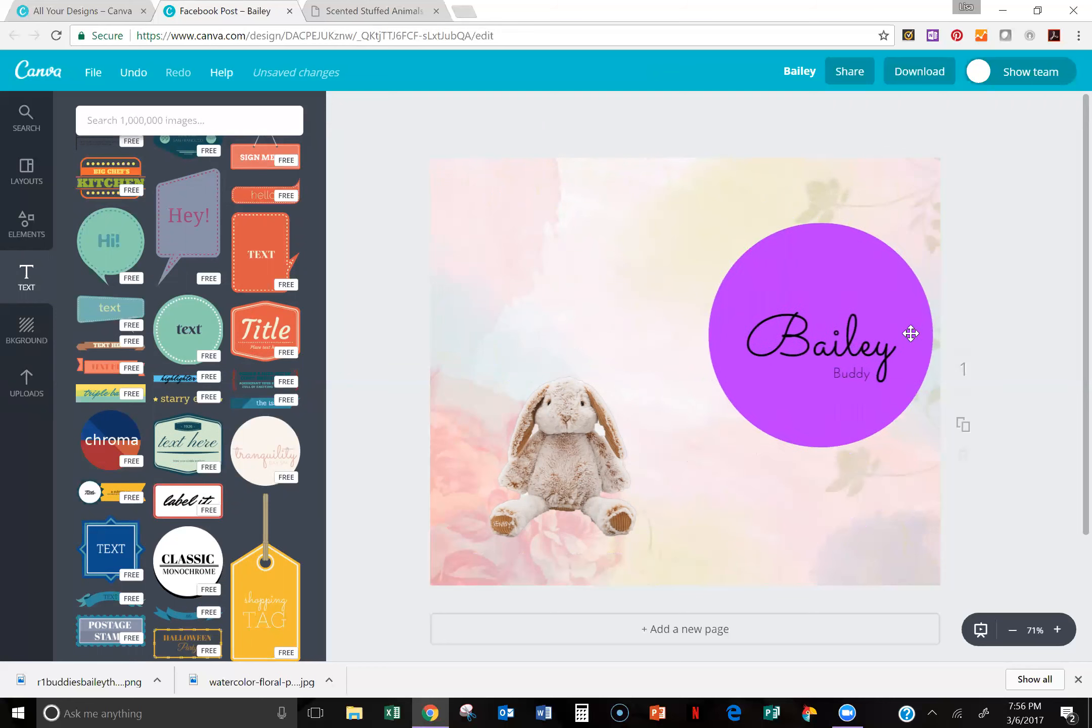
{"action": "left_click", "coordinate": [804, 280]}
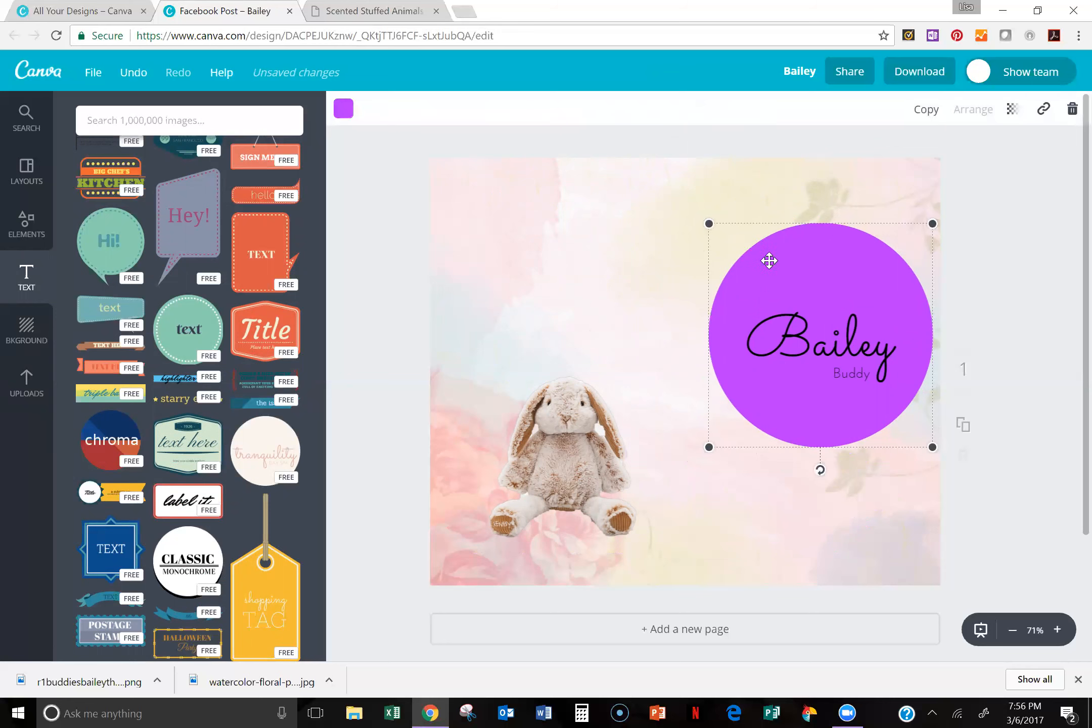
{"action": "left_click_drag", "start_coordinate": [775, 257], "coordinate": [726, 272]}
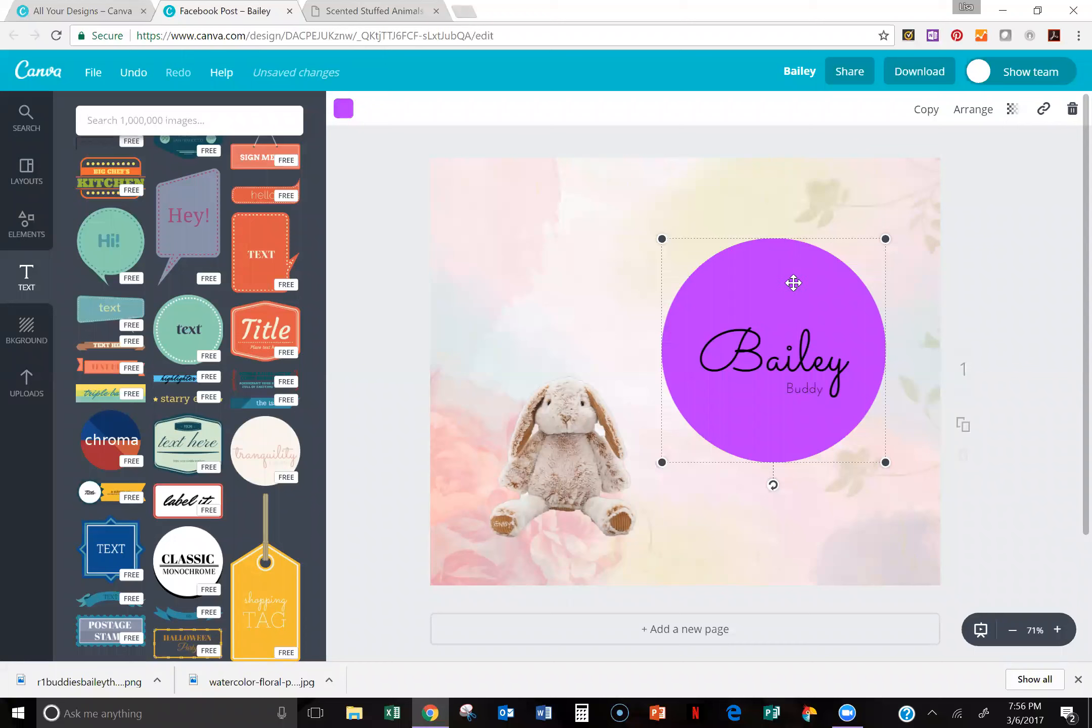
{"action": "left_click", "coordinate": [1071, 112]}
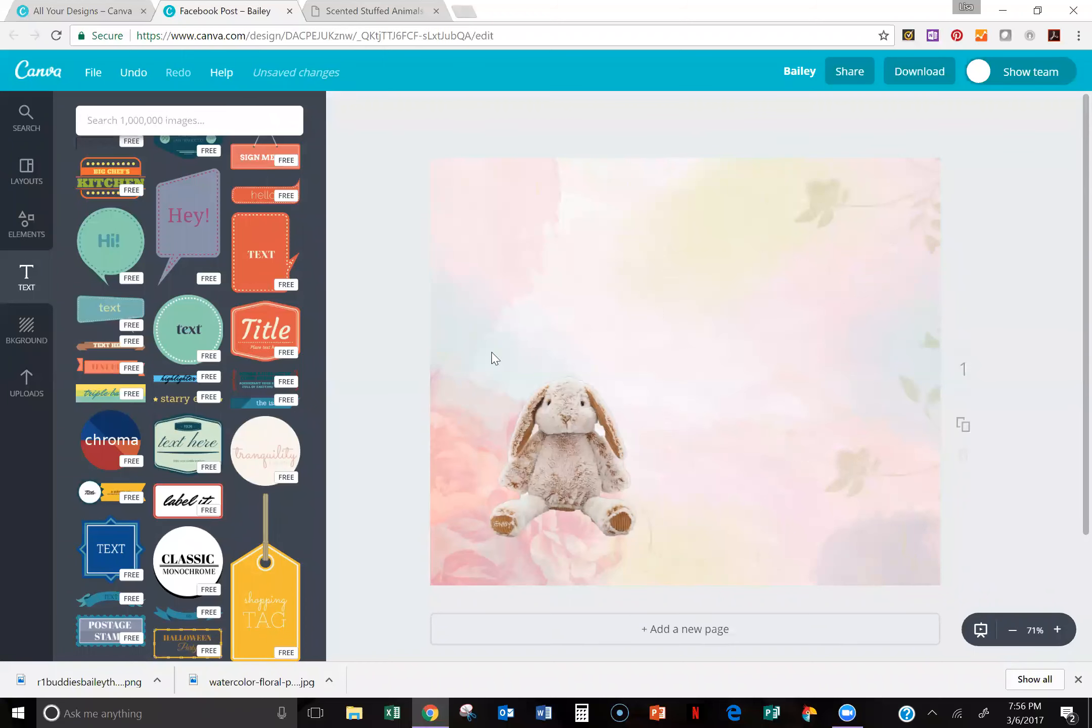
Step: Add a plain heading text box to the post and move it above the bunny, near the top of the design
{"action": "left_click_drag", "start_coordinate": [319, 559], "coordinate": [328, 119]}
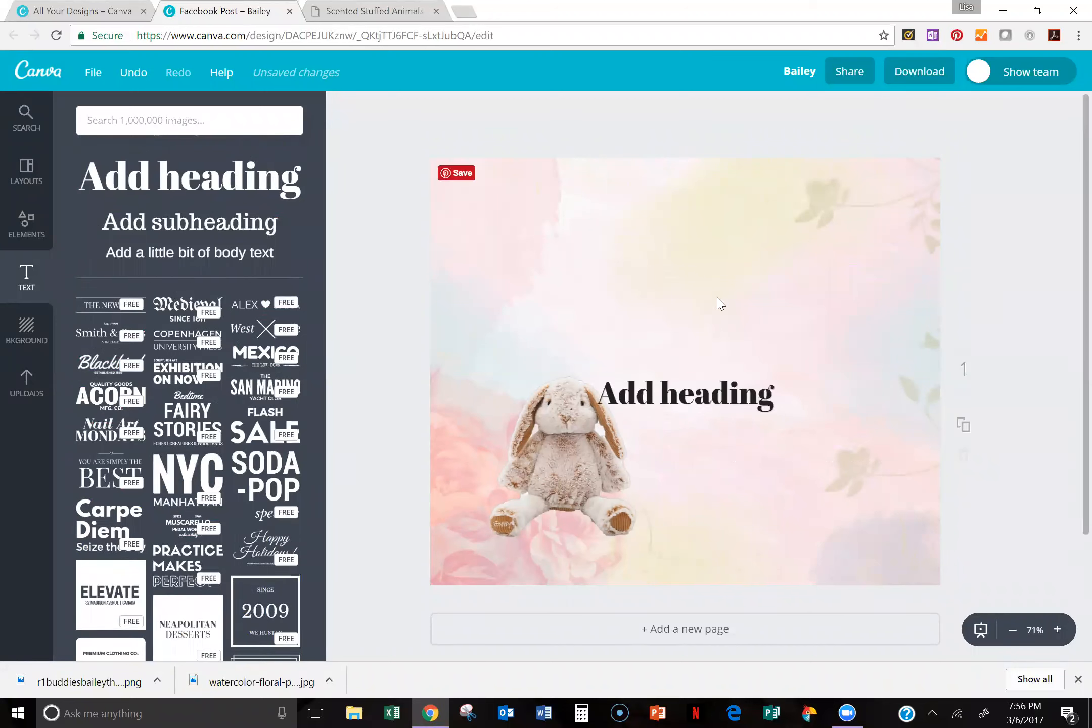
{"action": "left_click", "coordinate": [704, 410]}
{"action": "left_click", "coordinate": [783, 474]}
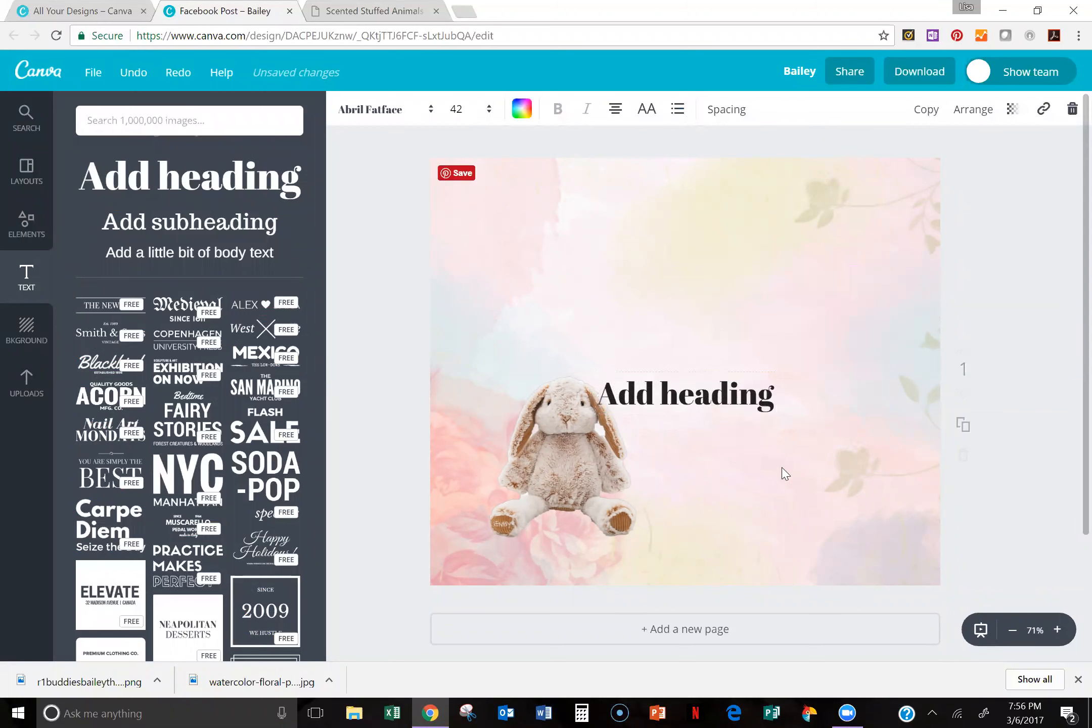
{"action": "left_click", "coordinate": [709, 244]}
{"action": "left_click_drag", "start_coordinate": [696, 395], "coordinate": [703, 236]}
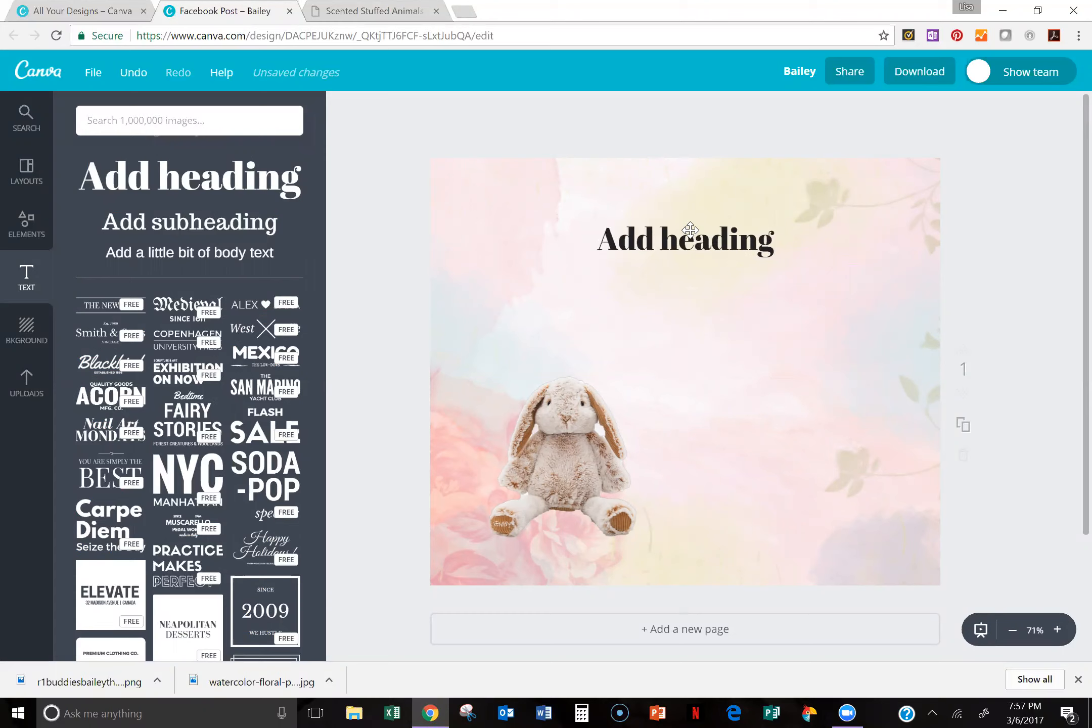
Step: Replace the heading's placeholder text with "Bailey the Bunny"
{"action": "left_click", "coordinate": [597, 237]}
{"action": "left_click", "coordinate": [597, 237]}
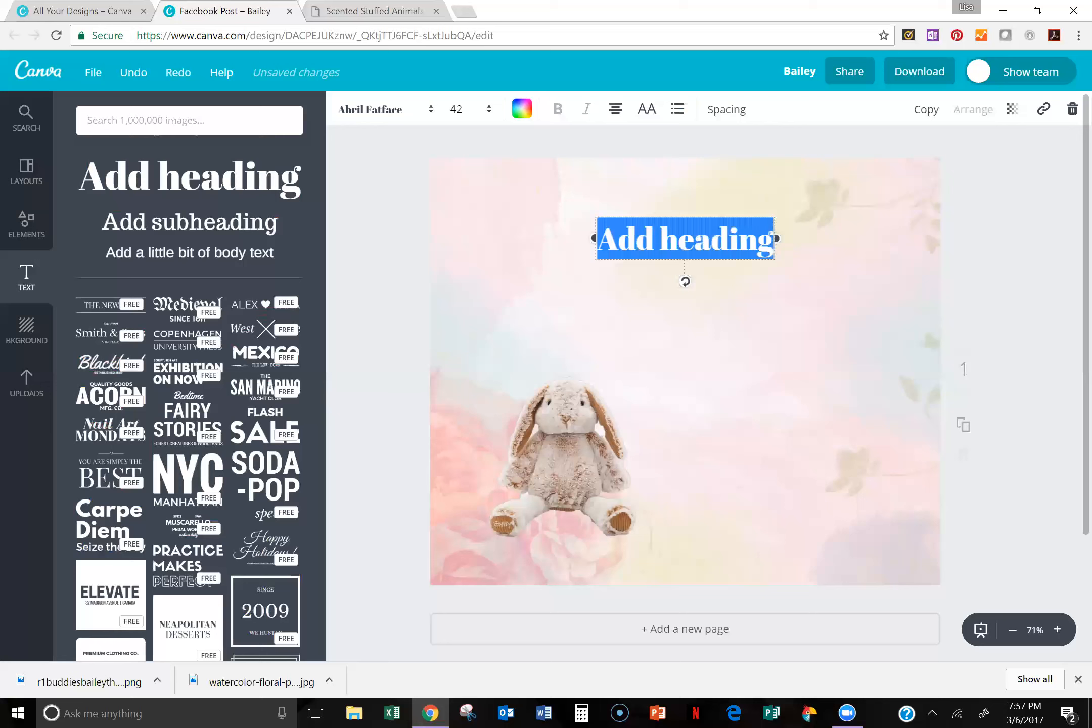
{"action": "type", "text": "Bail"}
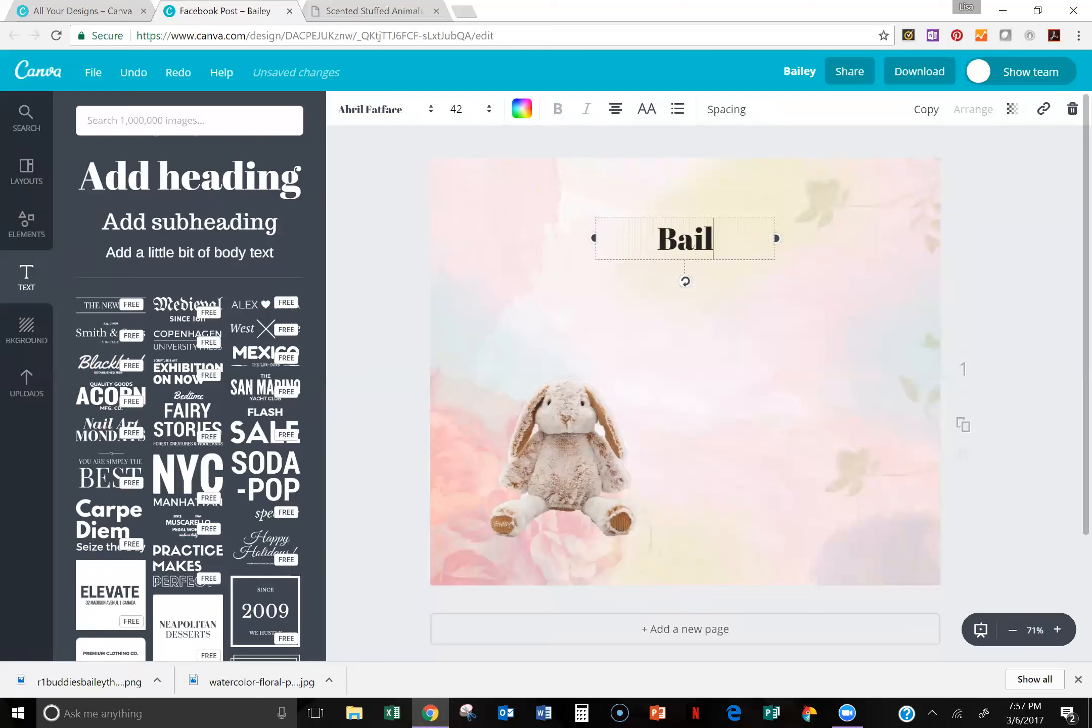
{"action": "type", "text": "ey"}
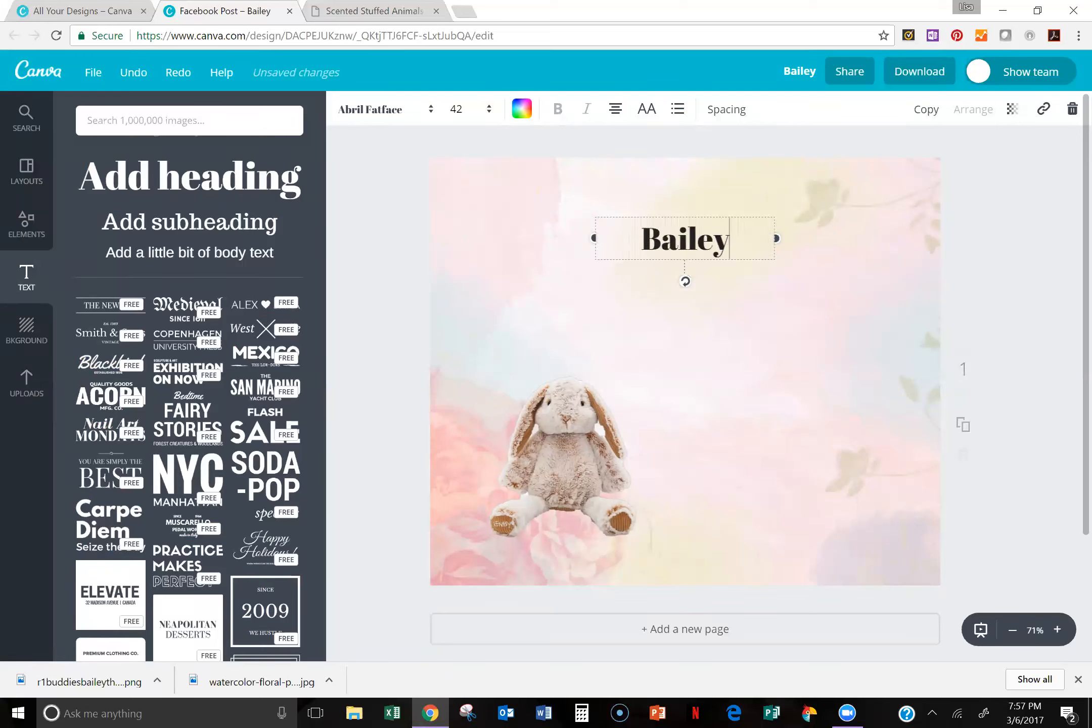
{"action": "type", "text": " the B"}
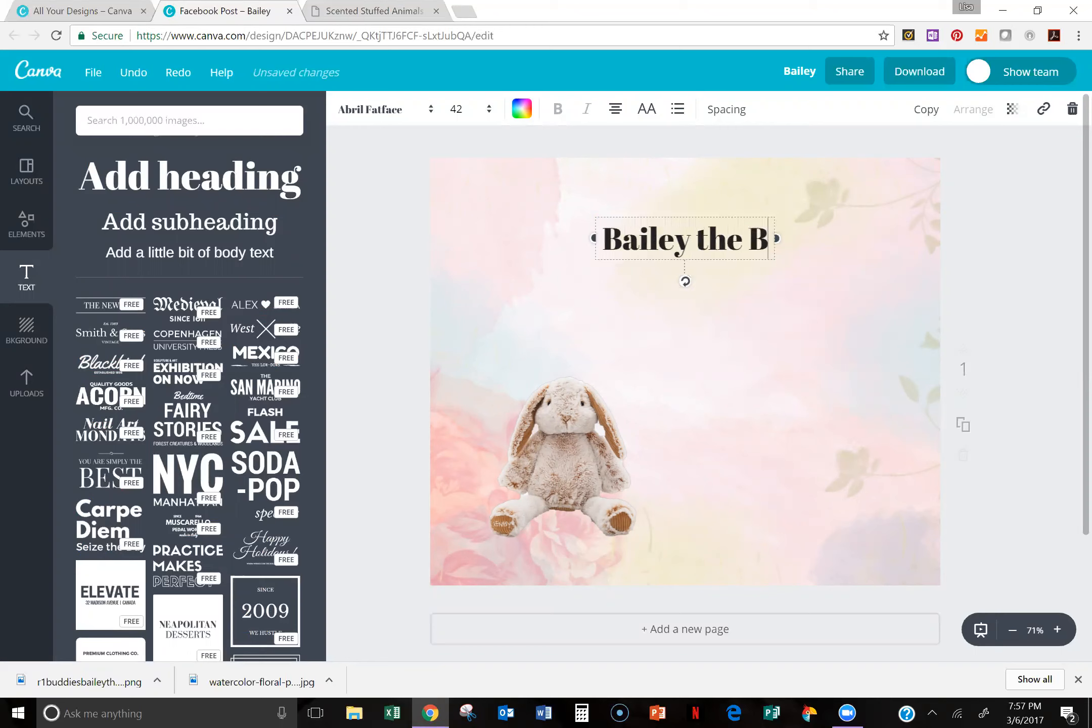
{"action": "type", "text": "unny"}
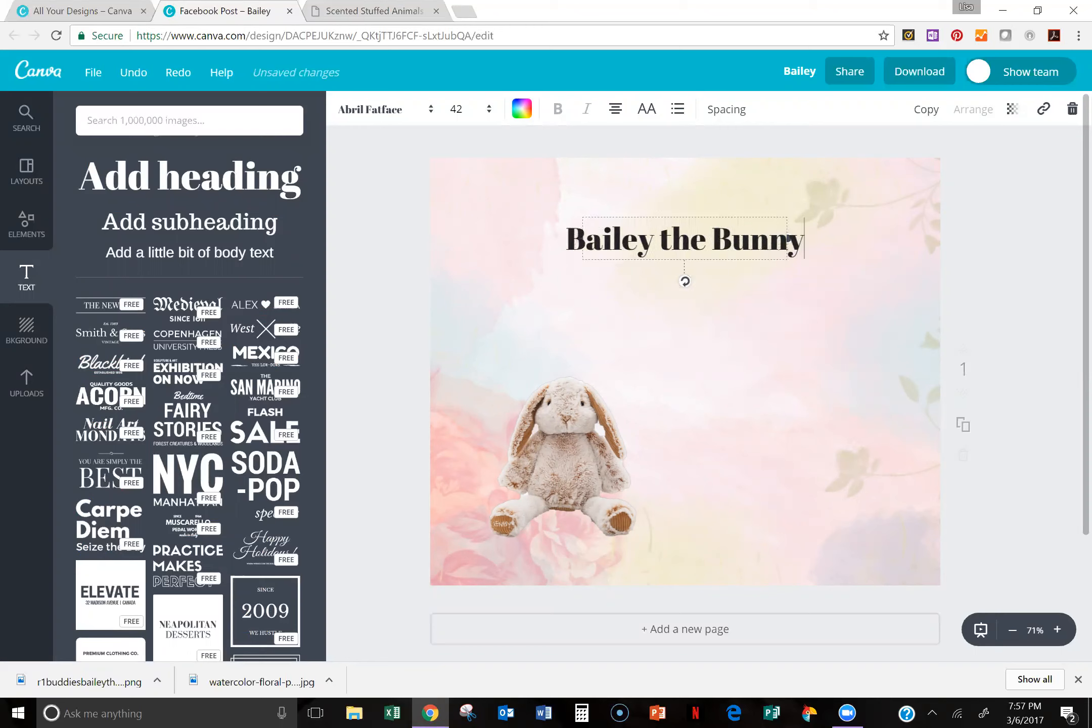
Step: Change the font of the "Bailey the Bunny" heading to Parisienne
{"action": "left_click", "coordinate": [628, 205]}
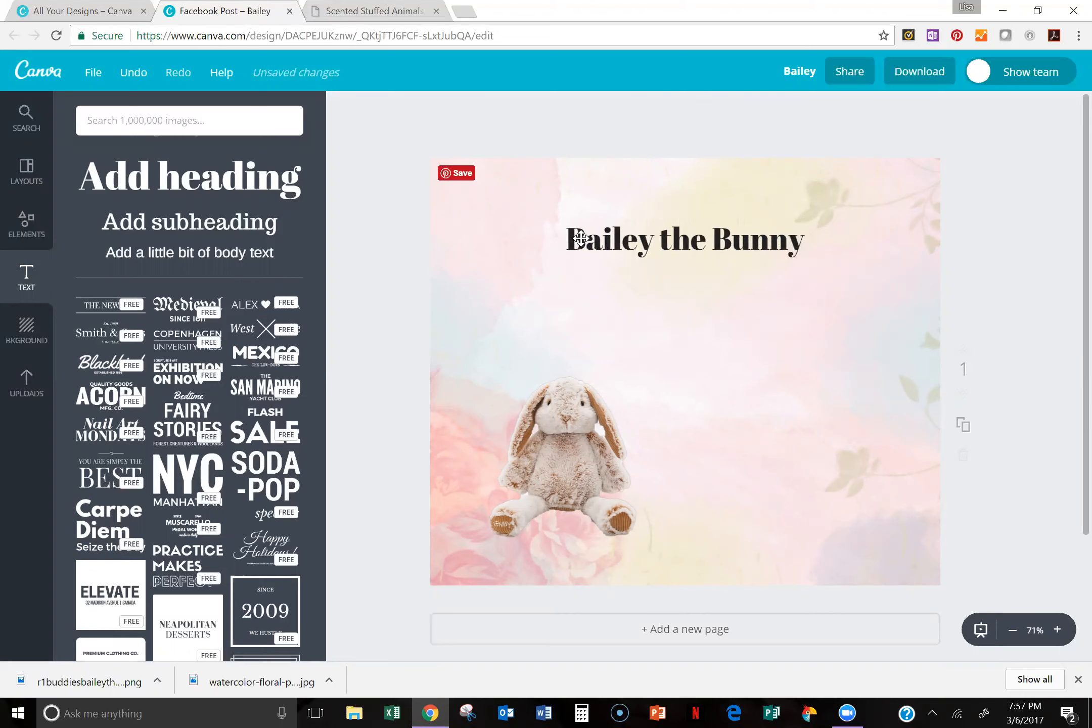
{"action": "left_click", "coordinate": [647, 211]}
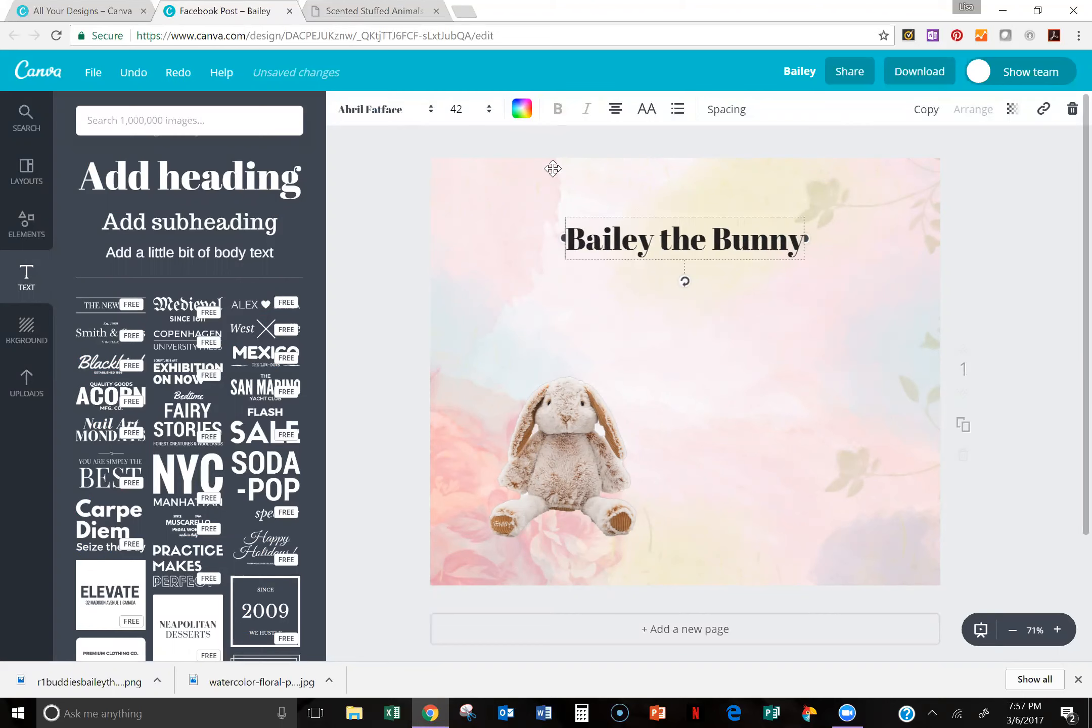
{"action": "left_click", "coordinate": [429, 110]}
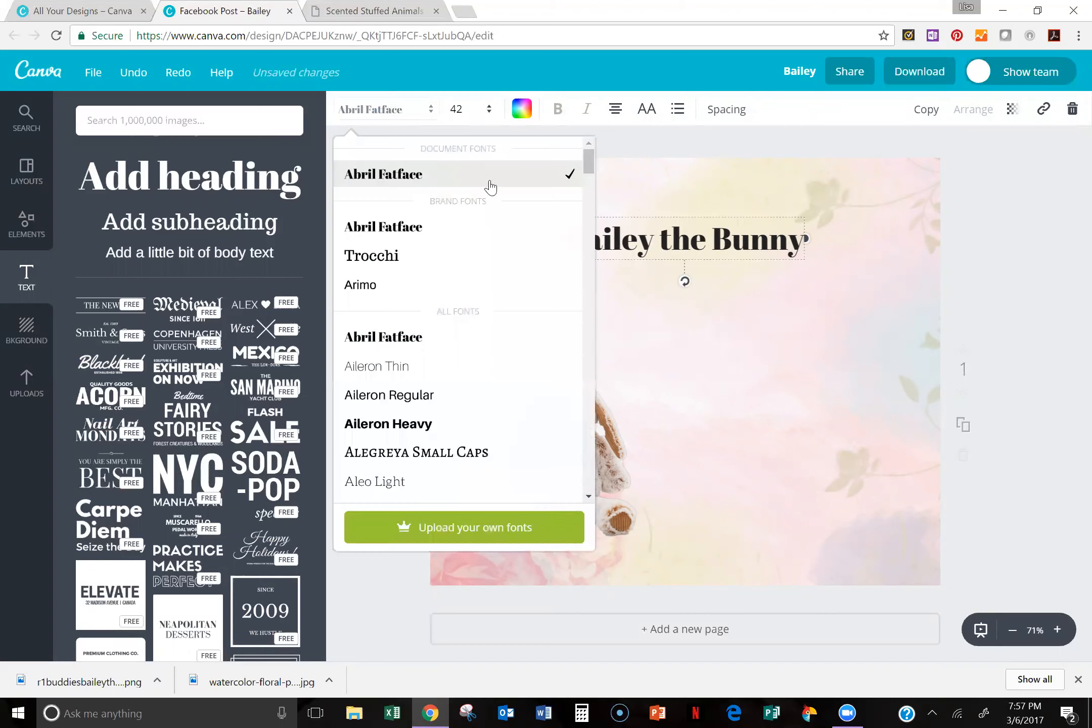
{"action": "left_click_drag", "start_coordinate": [587, 172], "coordinate": [582, 276]}
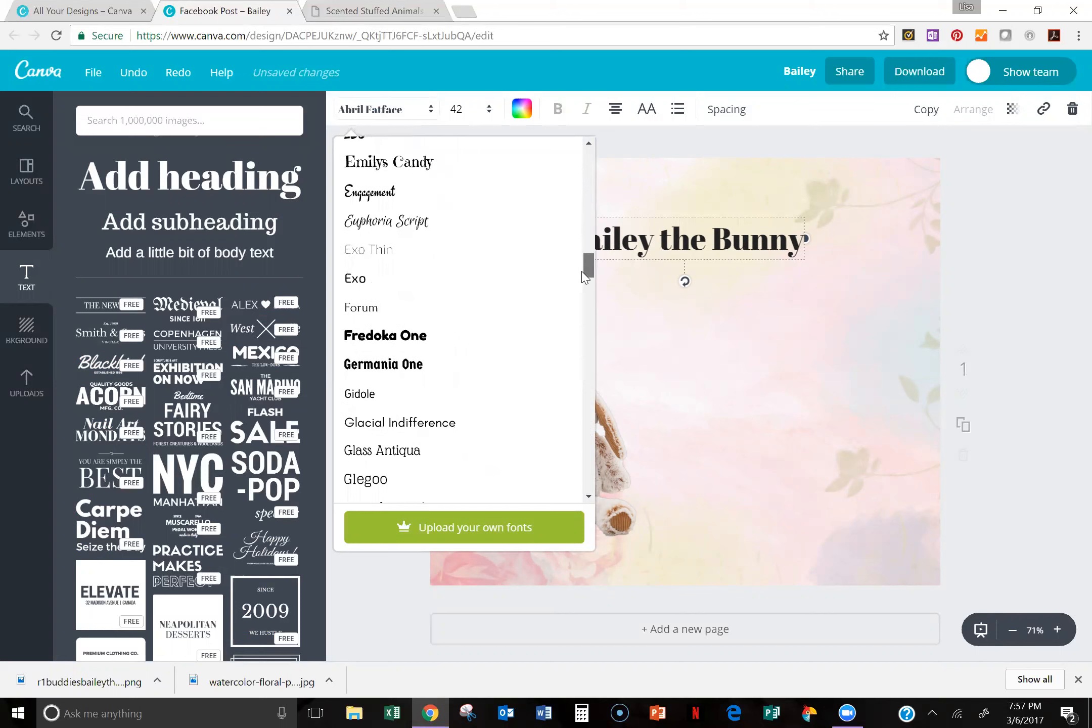
{"action": "scroll", "coordinate": [563, 345], "scroll_direction": "down", "scroll_amount": 10}
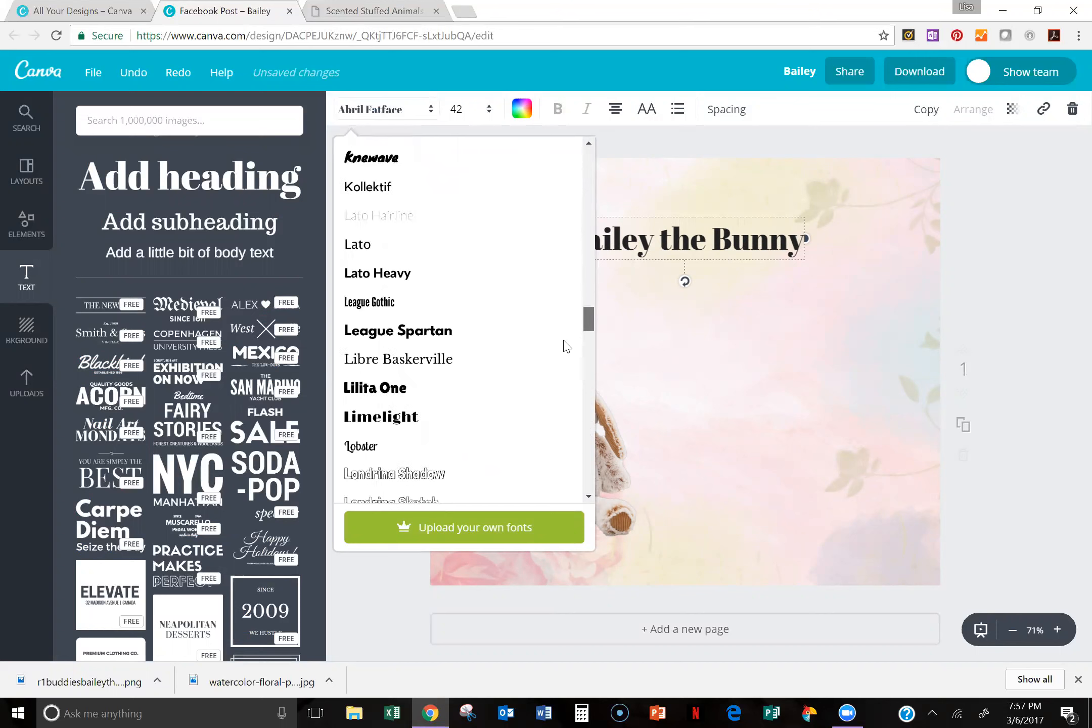
{"action": "scroll", "coordinate": [566, 367], "scroll_direction": "down", "scroll_amount": 12}
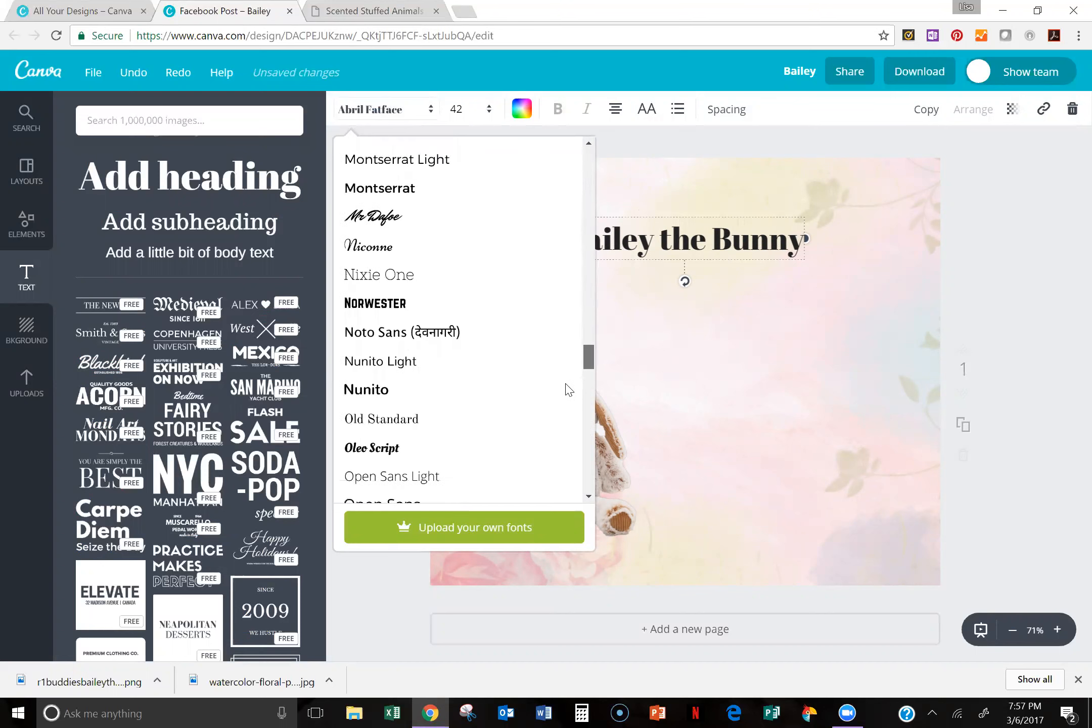
{"action": "scroll", "coordinate": [455, 430], "scroll_direction": "up", "scroll_amount": 1}
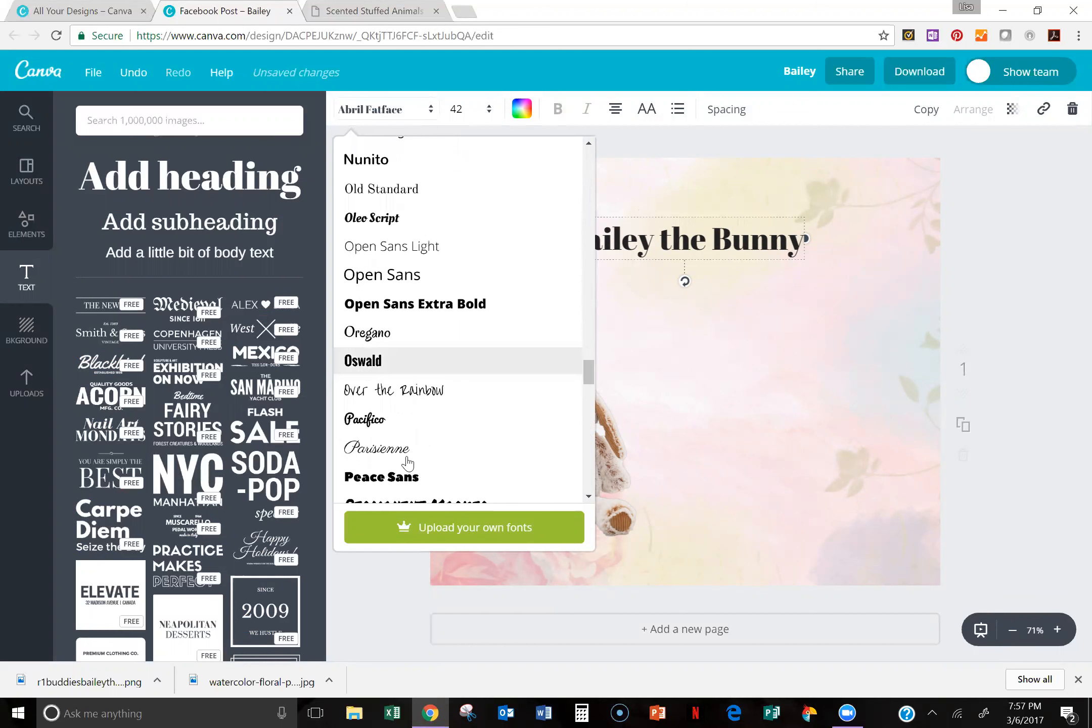
{"action": "left_click", "coordinate": [380, 449]}
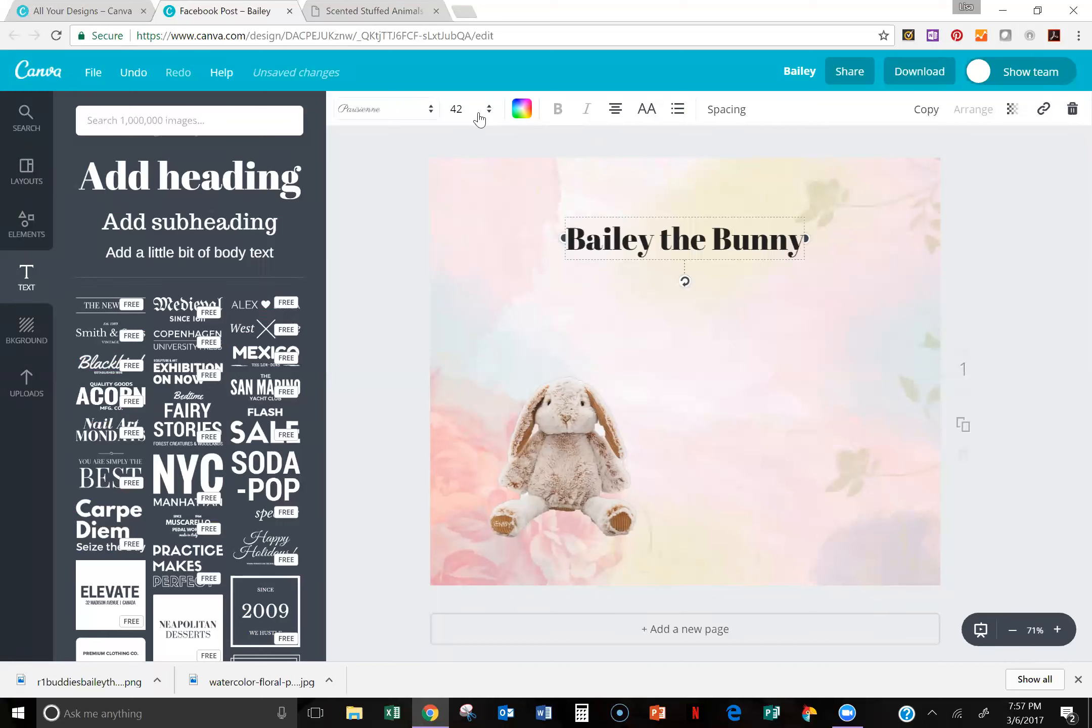
Step: Color the "Bailey the Bunny" heading with the purple from the document colors
{"action": "left_click", "coordinate": [521, 110]}
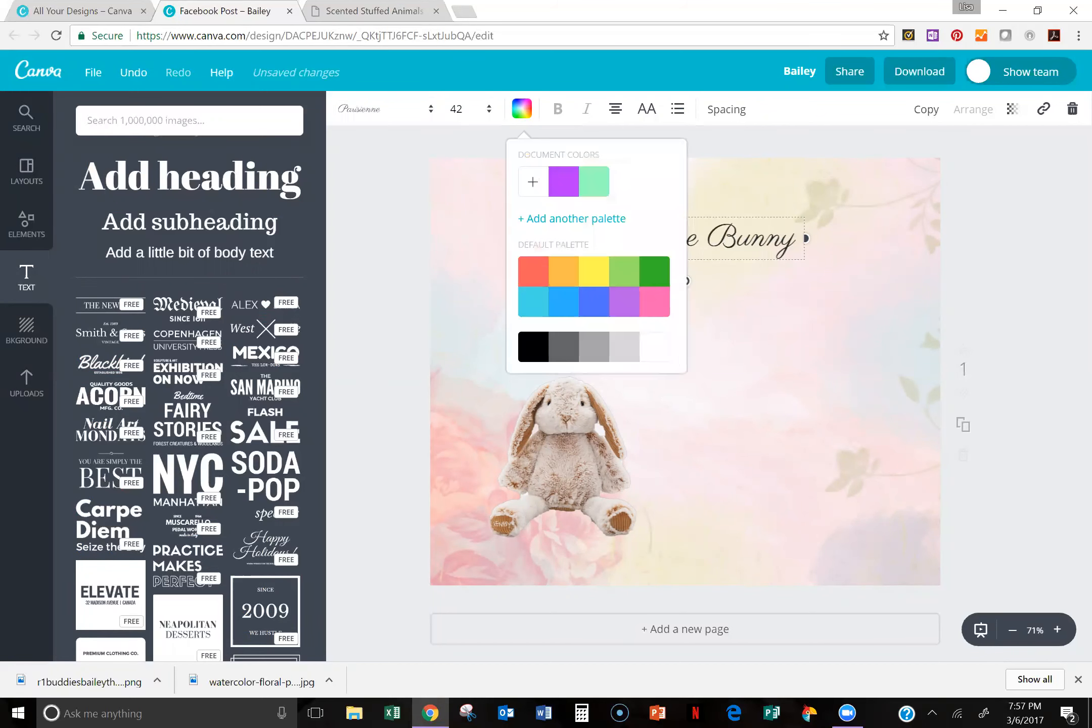
{"action": "left_click", "coordinate": [564, 181]}
{"action": "left_click", "coordinate": [688, 260]}
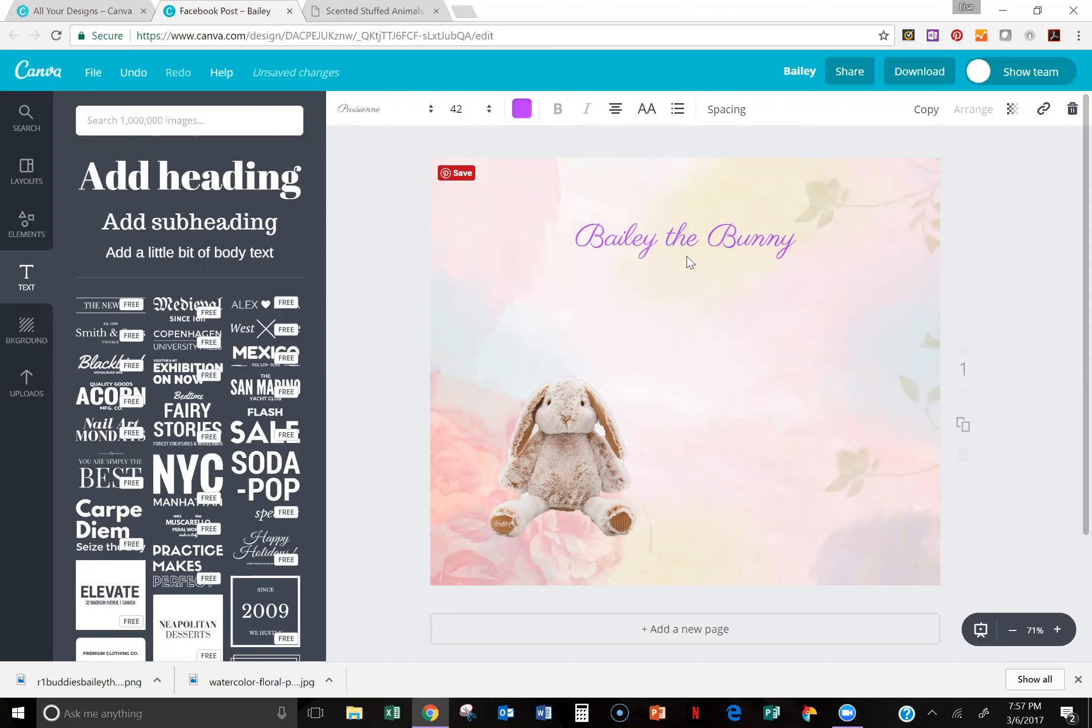
Step: Set the "Bailey the Bunny" heading's font size to 72 and reposition it above the bunny
{"action": "left_click", "coordinate": [670, 241]}
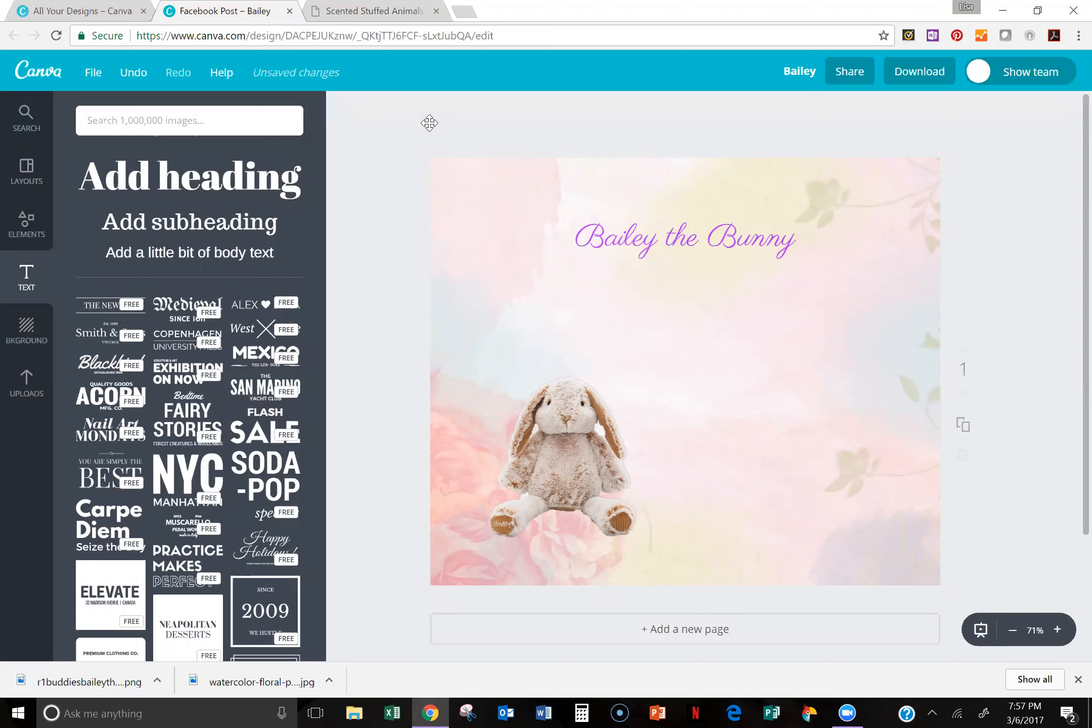
{"action": "left_click", "coordinate": [459, 109]}
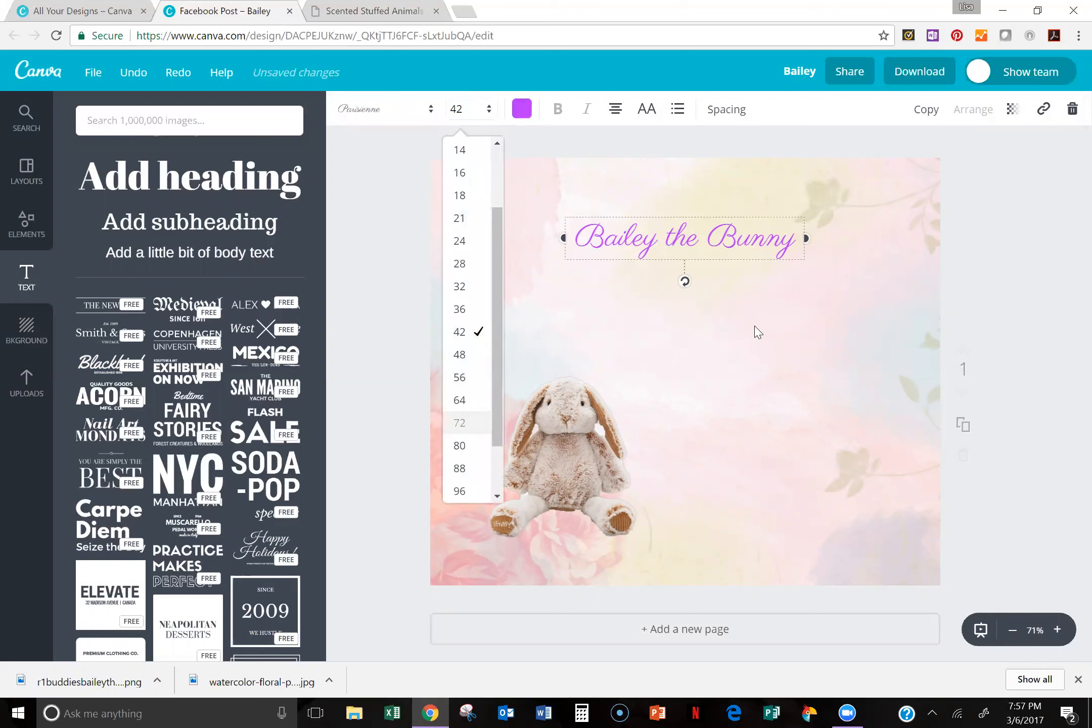
{"action": "left_click", "coordinate": [797, 333]}
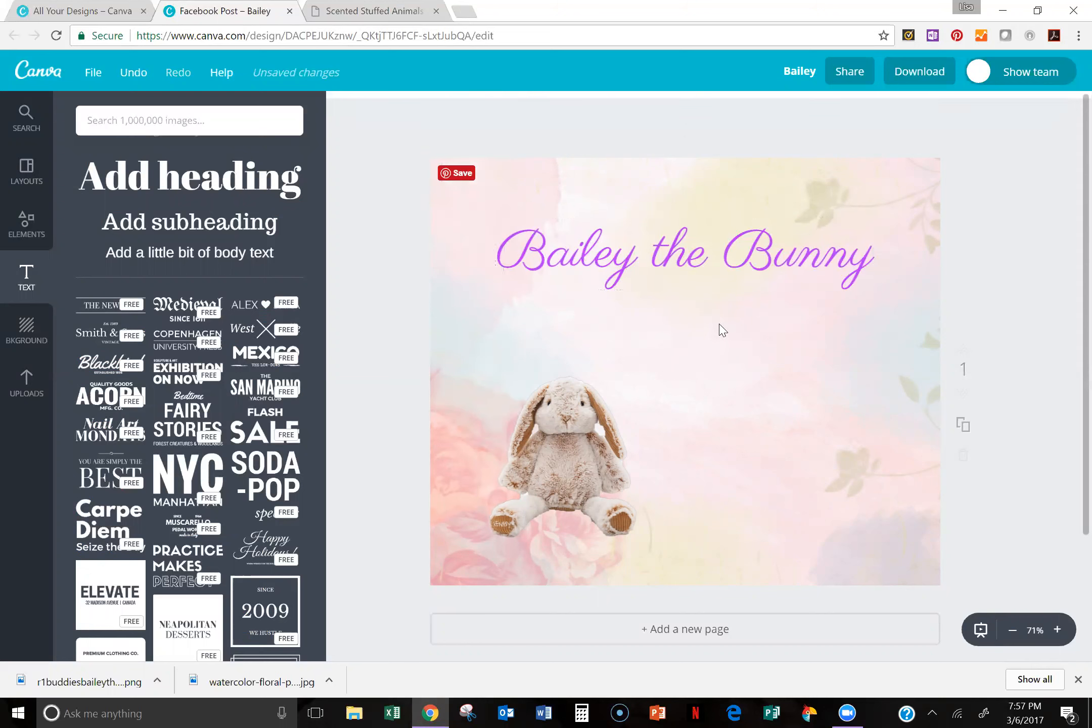
{"action": "left_click_drag", "start_coordinate": [696, 254], "coordinate": [697, 243]}
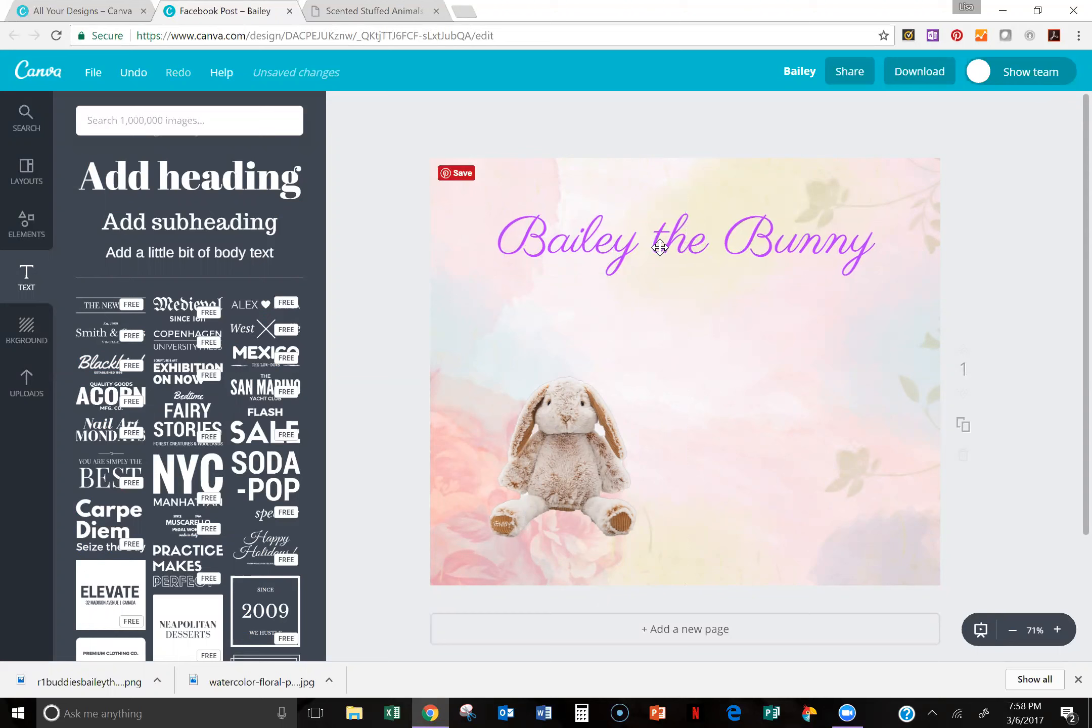
{"action": "left_click", "coordinate": [693, 245]}
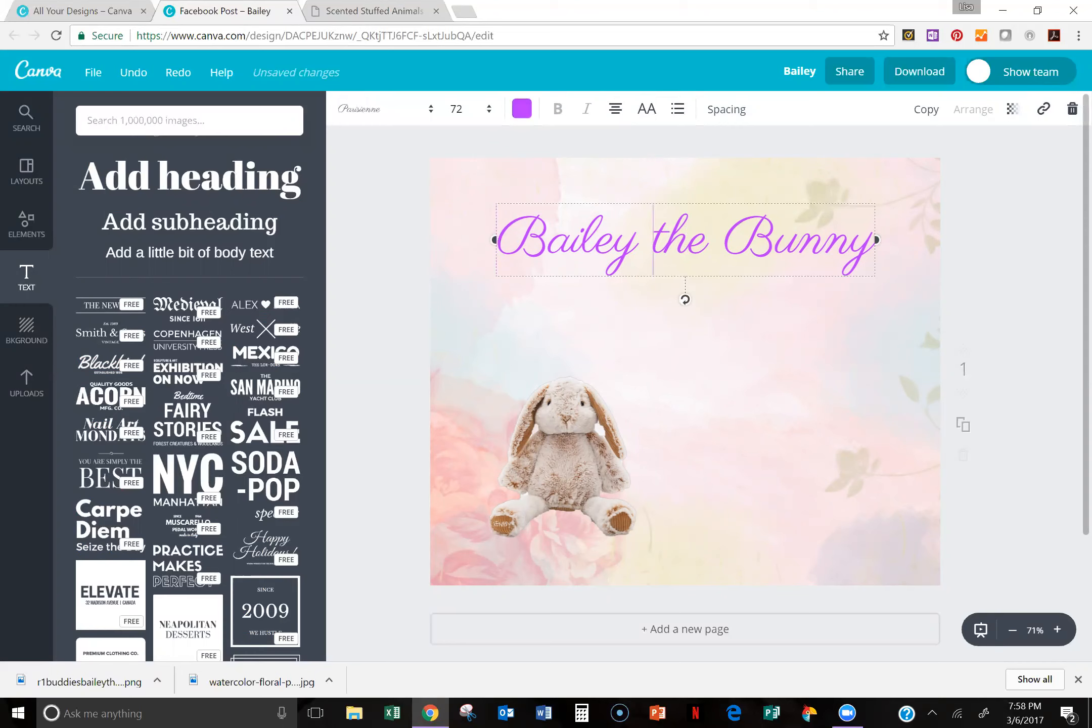
{"action": "left_click", "coordinate": [756, 310]}
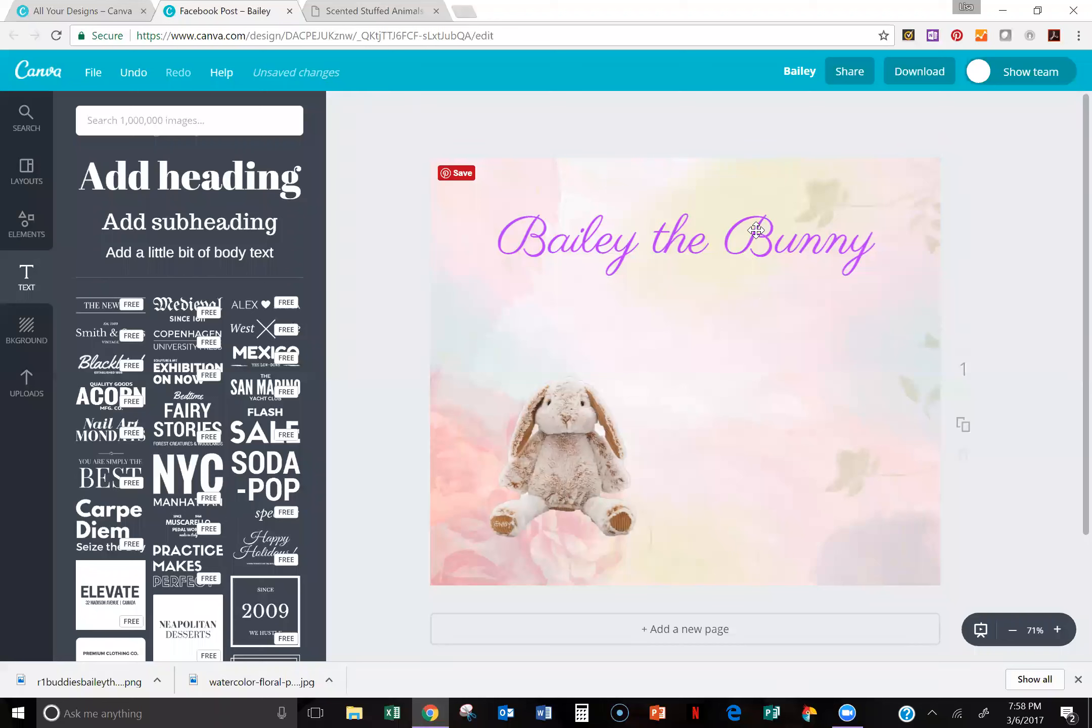
{"action": "left_click_drag", "start_coordinate": [754, 246], "coordinate": [750, 249]}
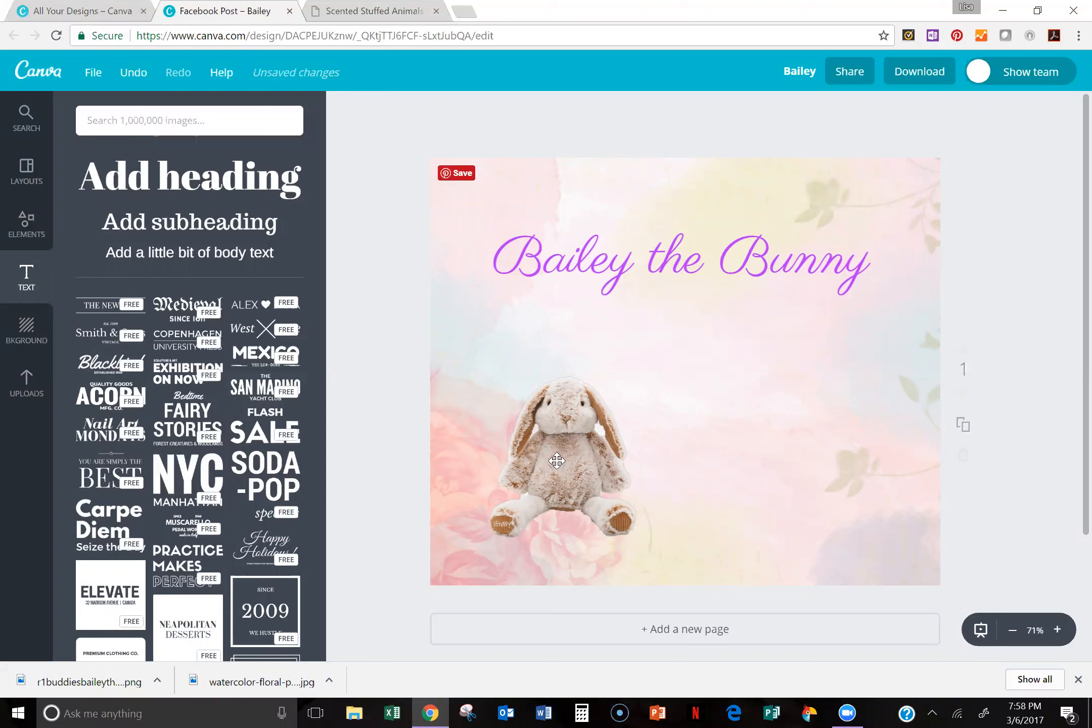
Step: Enlarge the bunny cutout to about 504 × 504 and move it slightly down and left beneath the heading
{"action": "left_click", "coordinate": [658, 367]}
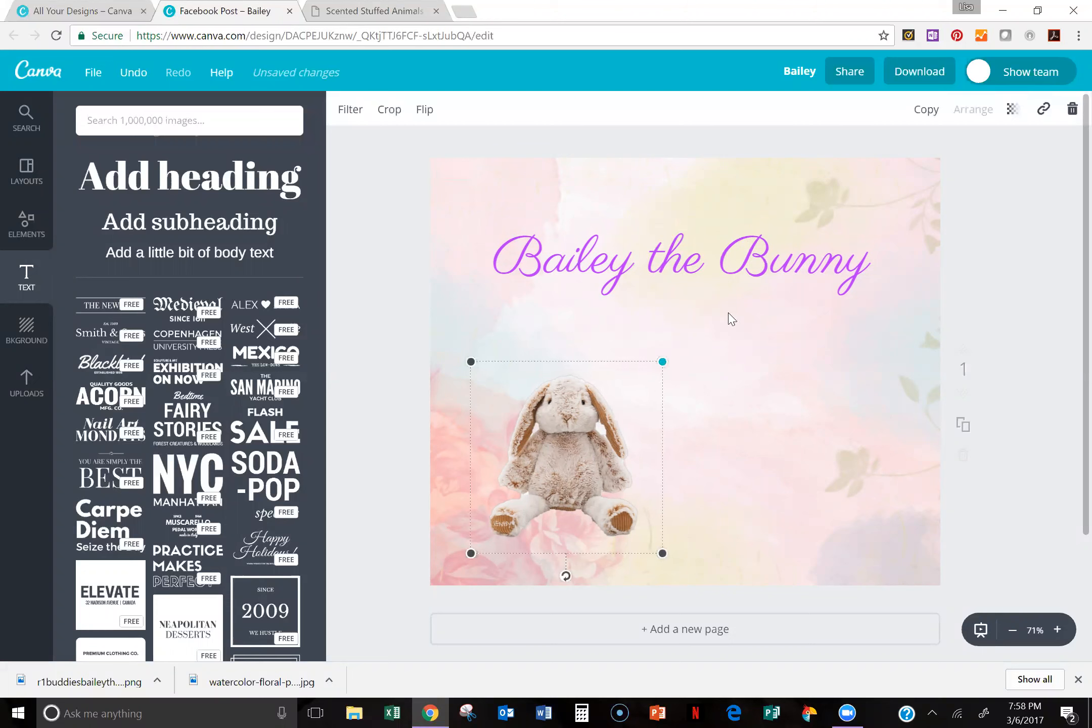
{"action": "left_click_drag", "start_coordinate": [663, 362], "coordinate": [739, 285]}
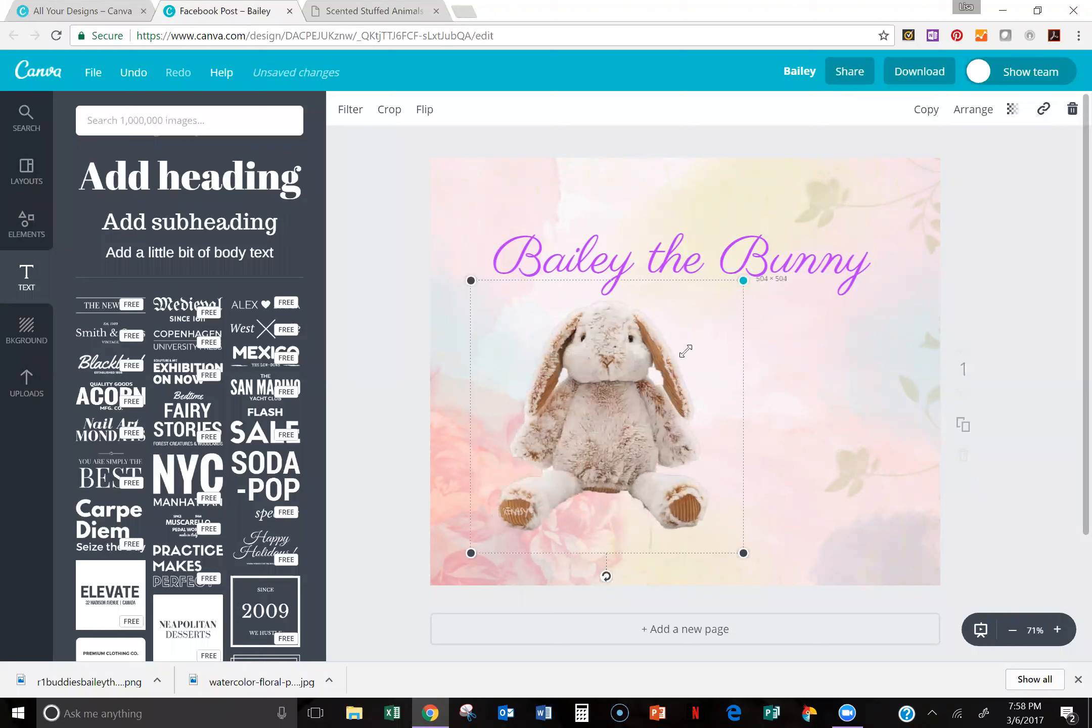
{"action": "mouse_move", "coordinate": [587, 438]}
{"action": "left_mouse_down"}
{"action": "mouse_move", "coordinate": [569, 448]}
{"action": "mouse_move", "coordinate": [576, 456]}
{"action": "left_mouse_up"}
{"action": "left_click", "coordinate": [341, 317]}
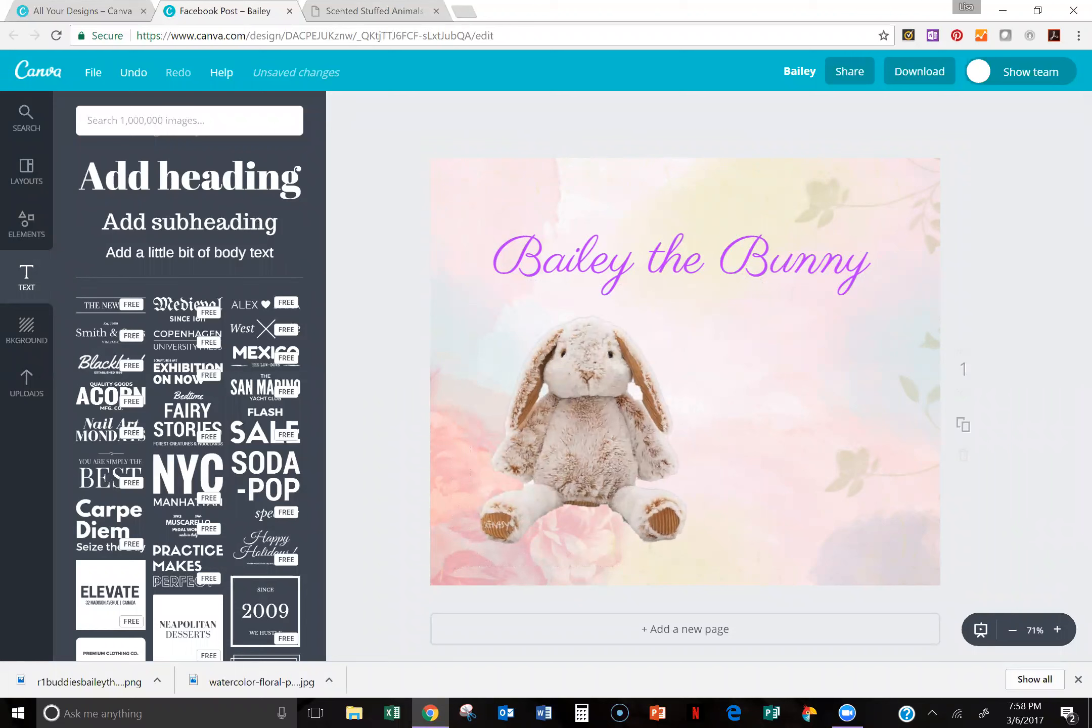
Step: Search the image library for "carrot" and add the free orange carrot illustration with straight, pointed leaves to the post
{"action": "type", "text": "carrot"}
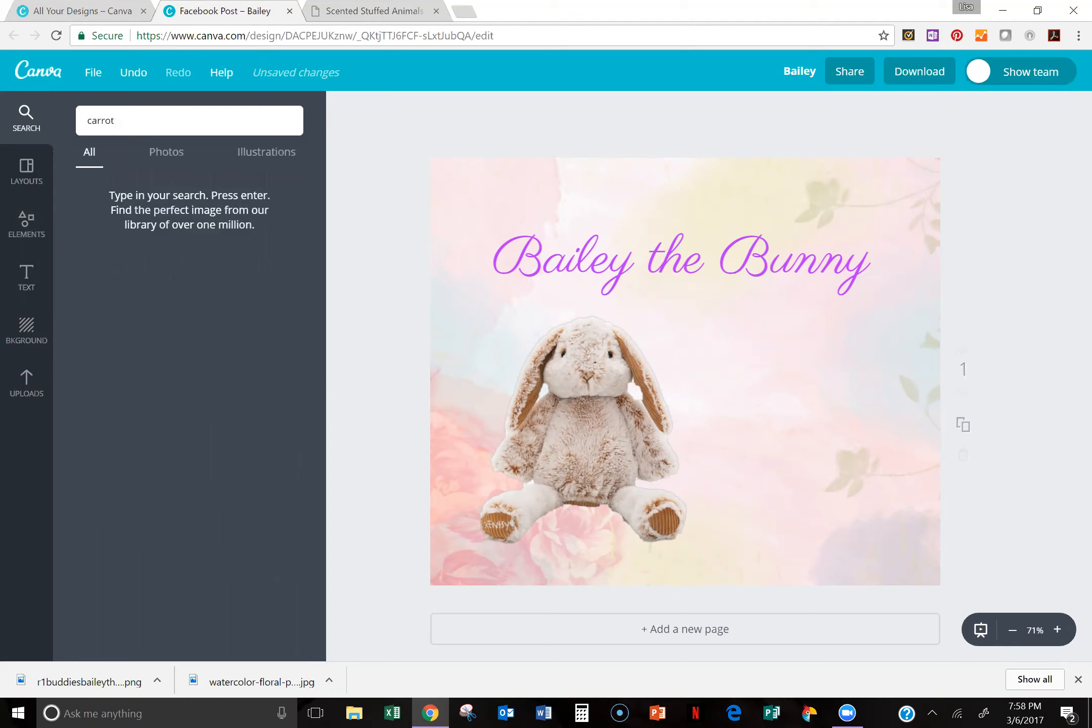
{"action": "key", "text": "Return"}
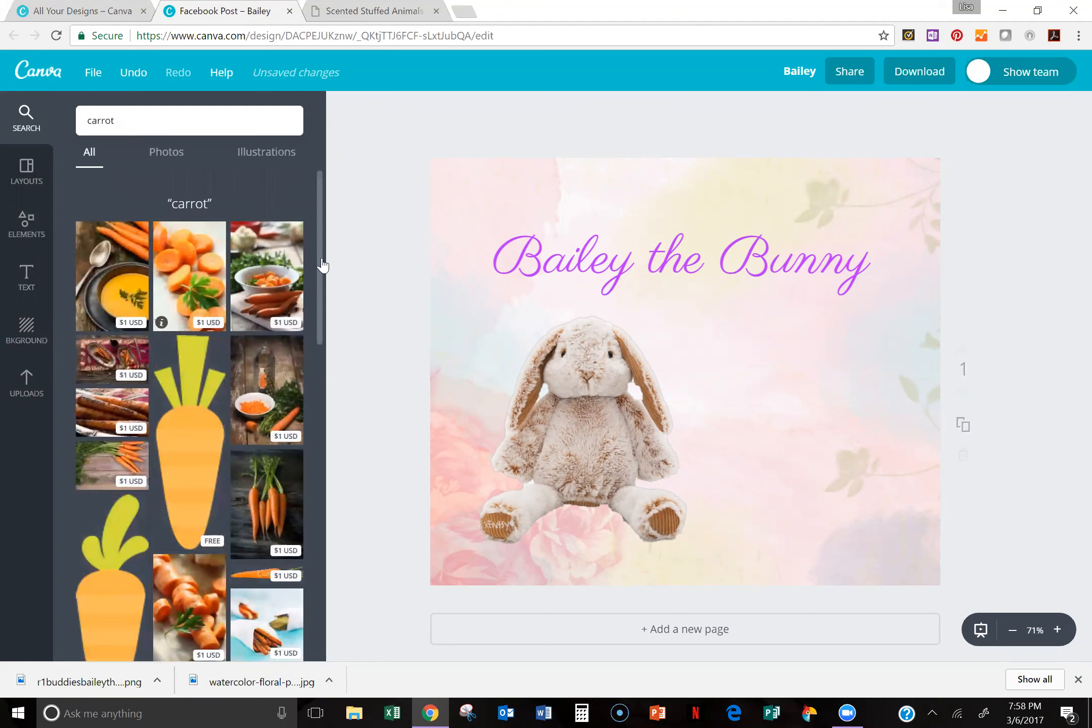
{"action": "mouse_move", "coordinate": [320, 256]}
{"action": "left_mouse_down"}
{"action": "mouse_move", "coordinate": [326, 300]}
{"action": "mouse_move", "coordinate": [319, 259]}
{"action": "left_mouse_up"}
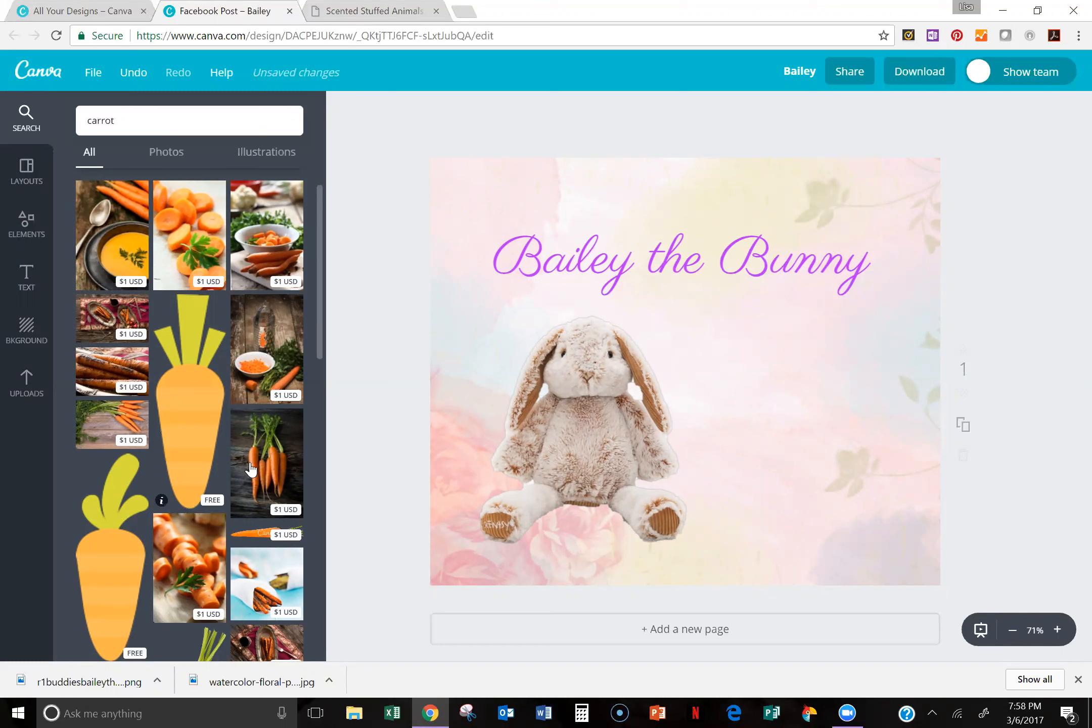
{"action": "scroll", "coordinate": [298, 407], "scroll_direction": "down", "scroll_amount": 1}
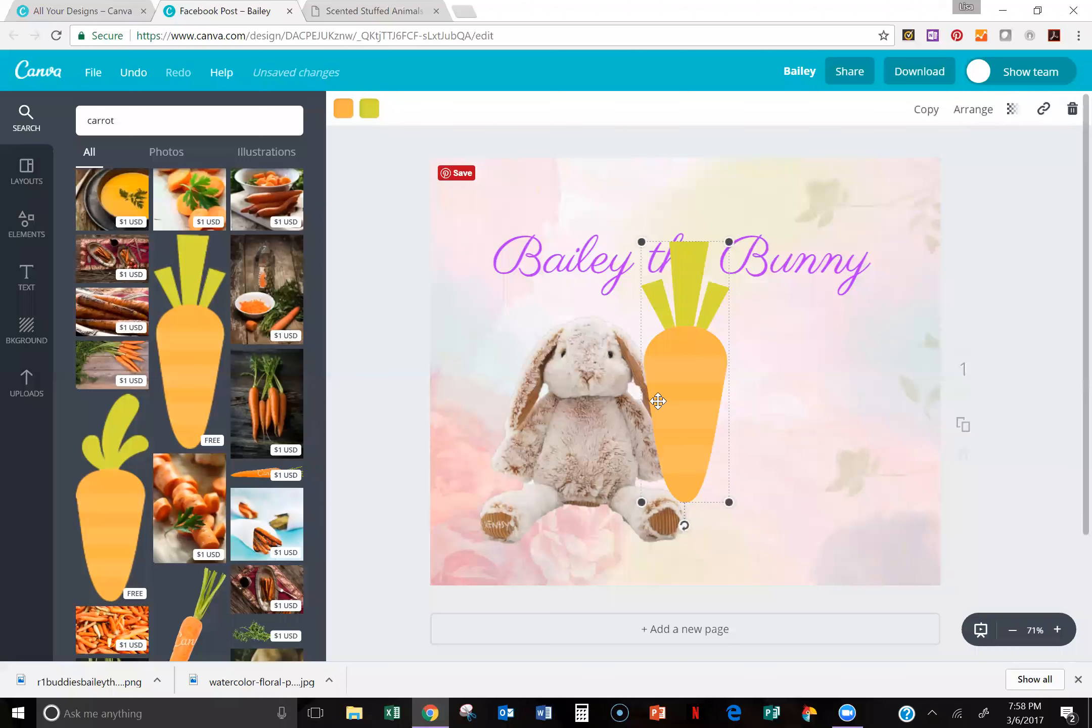
Step: Rotate the carrot so its tip points diagonally up and left, shrink it, and place it at the bunny's left-hand paw
{"action": "left_click_drag", "start_coordinate": [699, 419], "coordinate": [779, 385]}
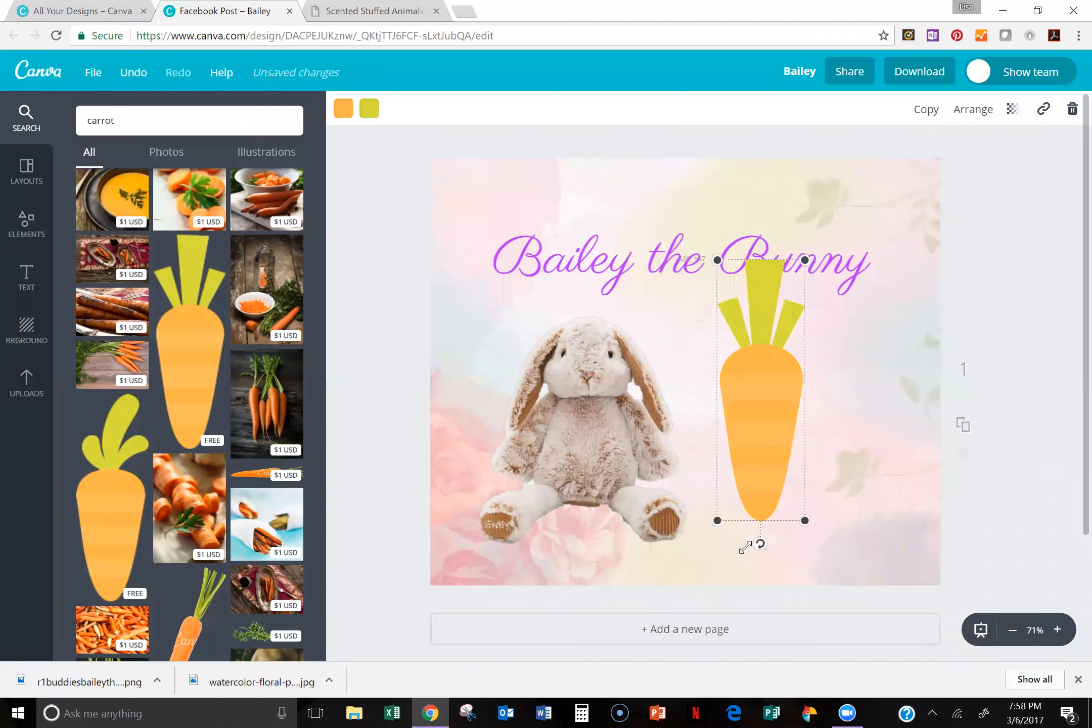
{"action": "left_click_drag", "start_coordinate": [760, 545], "coordinate": [695, 324]}
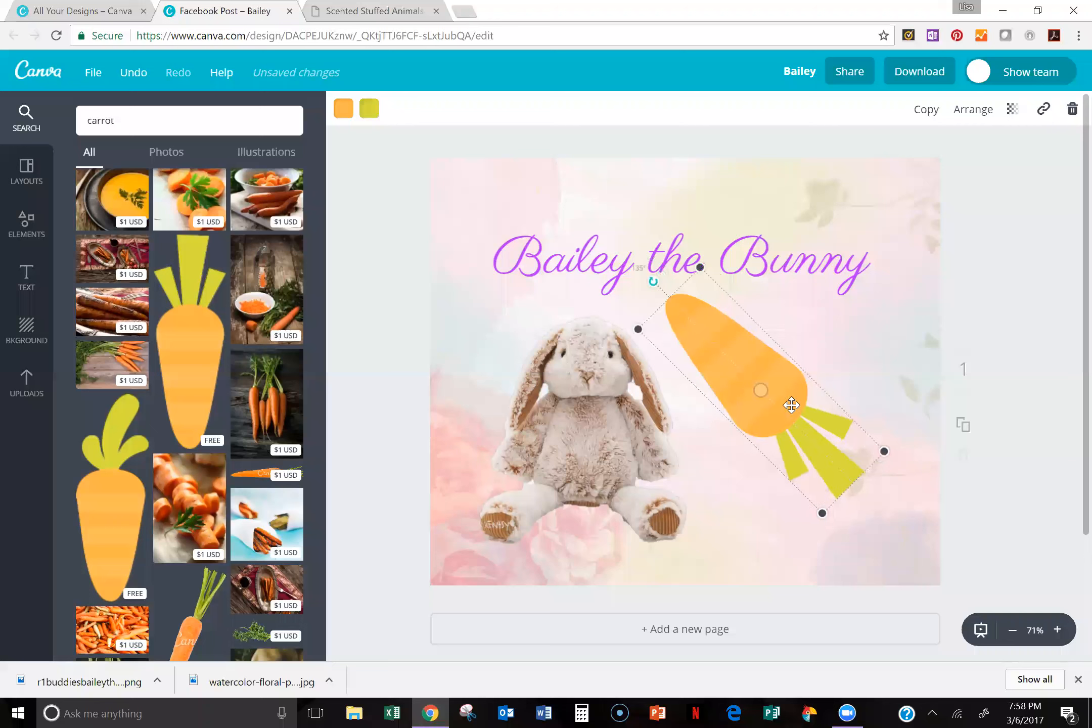
{"action": "left_click_drag", "start_coordinate": [885, 451], "coordinate": [883, 451]}
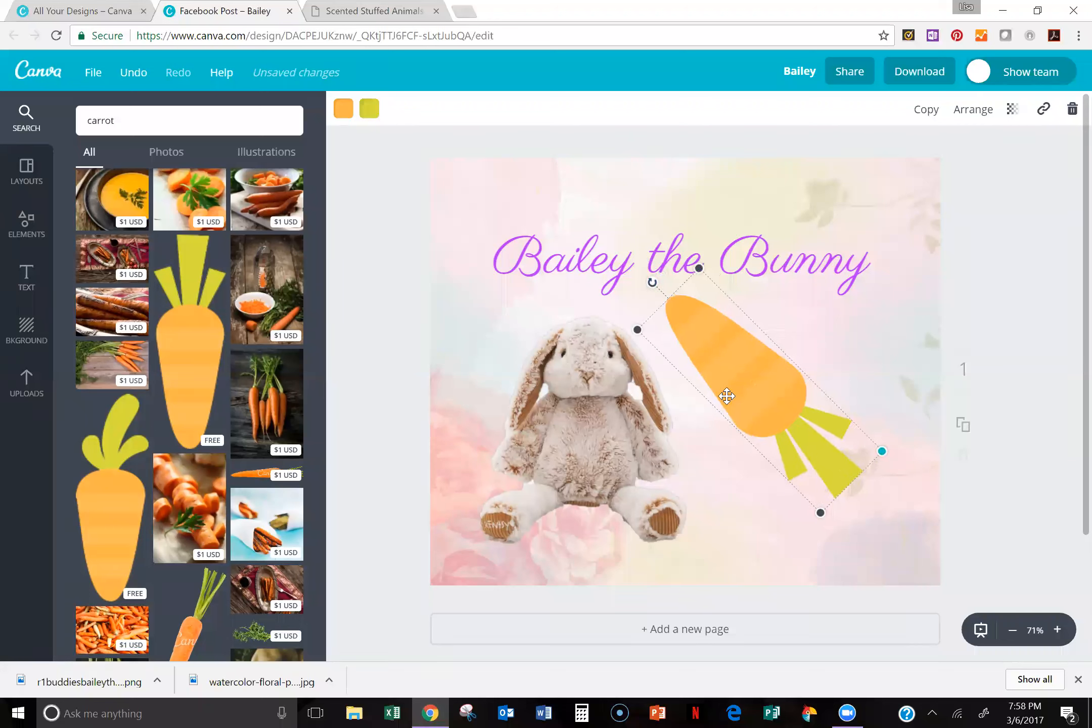
{"action": "left_click_drag", "start_coordinate": [704, 373], "coordinate": [500, 451]}
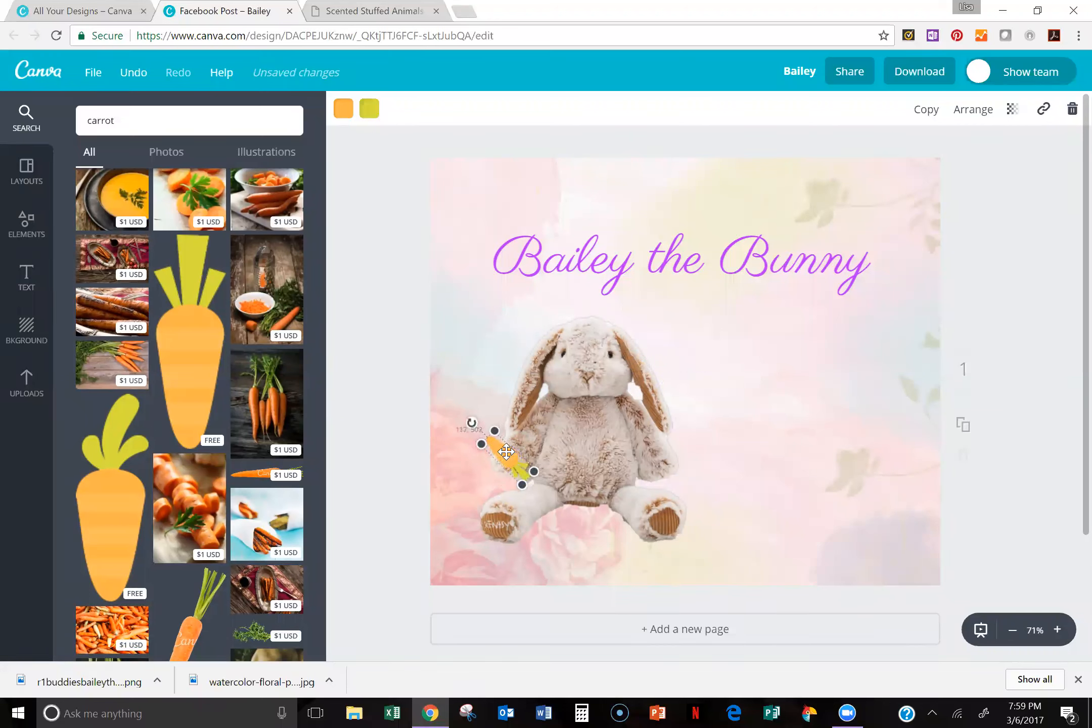
{"action": "left_click", "coordinate": [799, 392]}
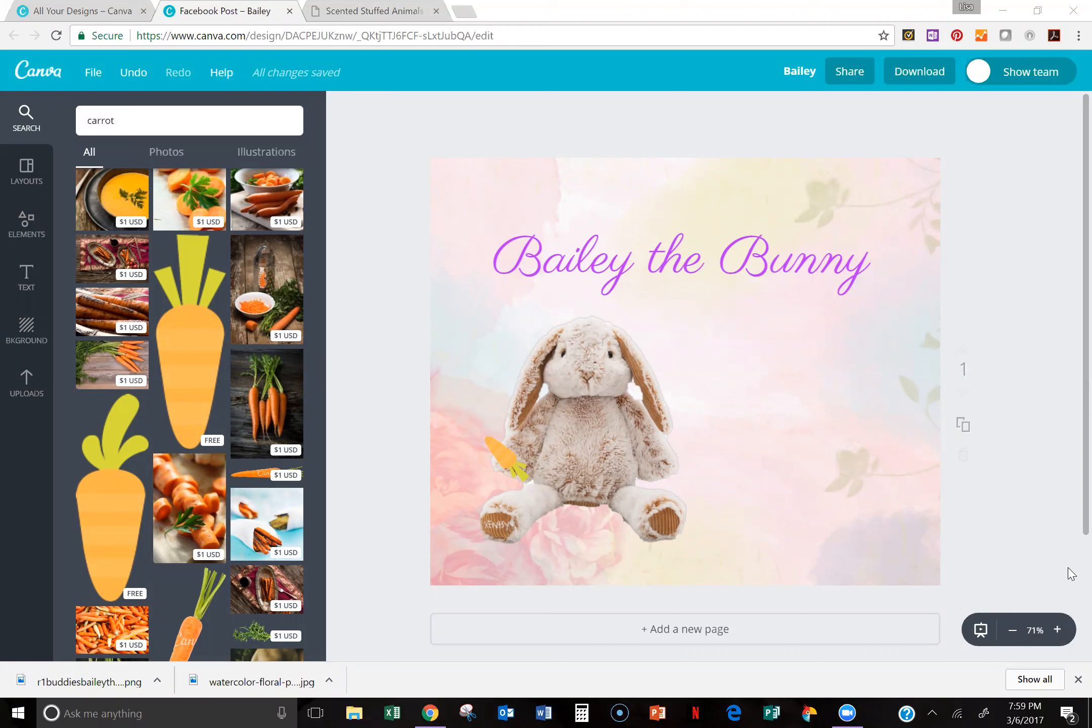
{"action": "left_click", "coordinate": [76, 14]}
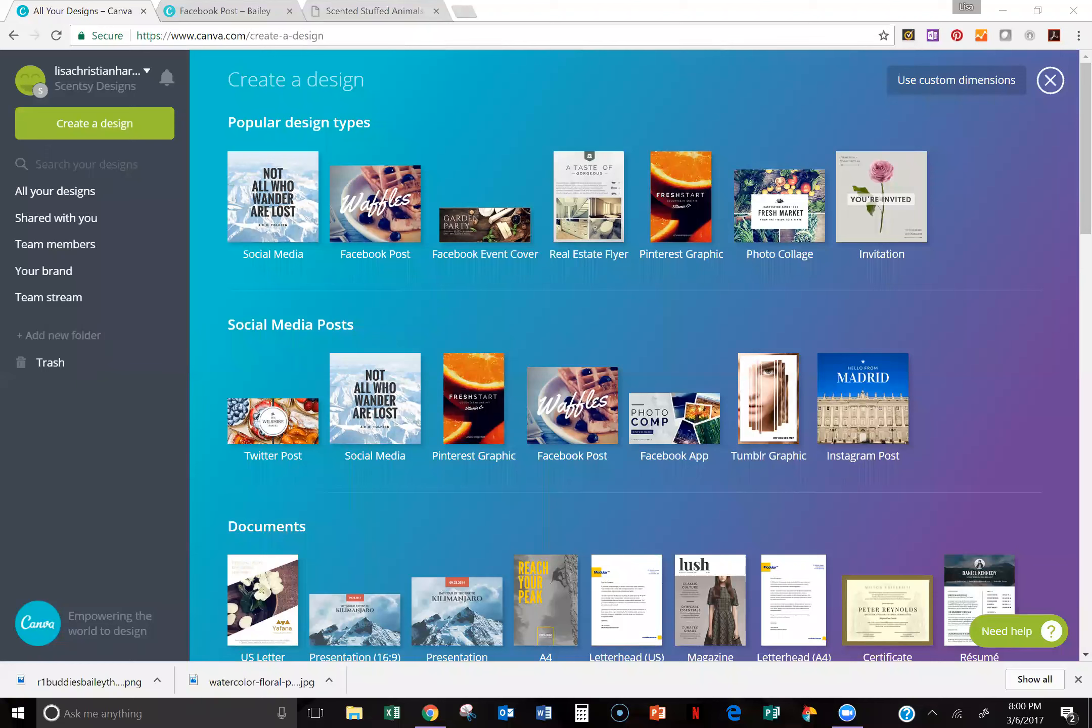
{"action": "left_click", "coordinate": [238, 11]}
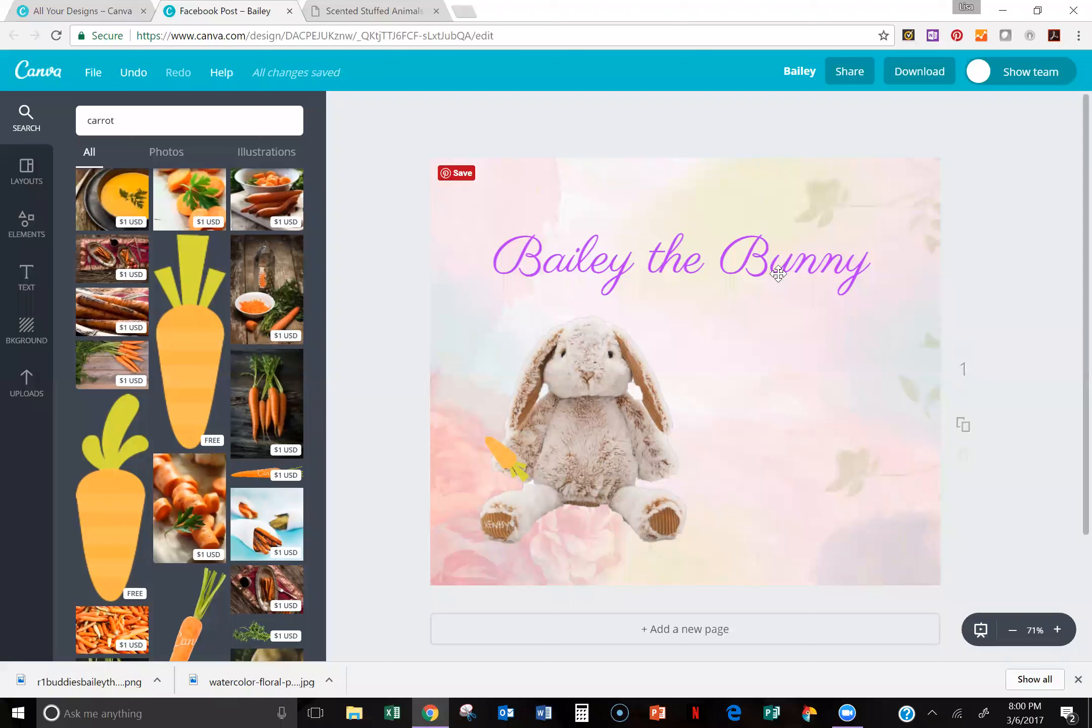
Step: Move the heading slightly up and right, and fine-tune the placement of the bunny with its carrot
{"action": "left_click_drag", "start_coordinate": [756, 280], "coordinate": [775, 254]}
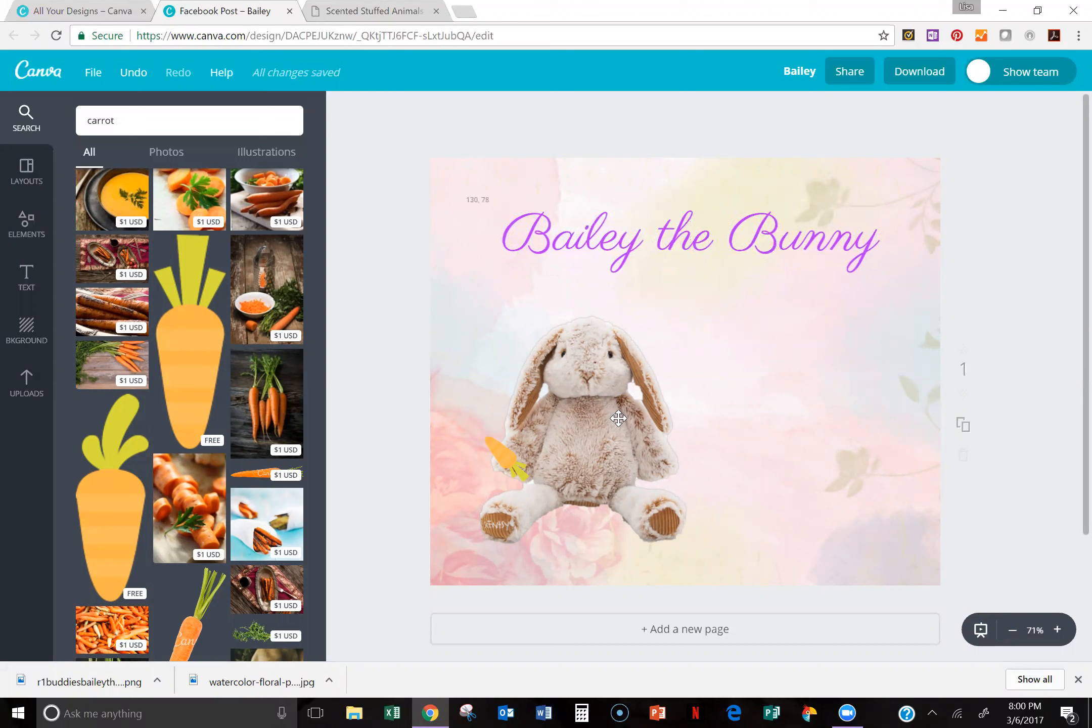
{"action": "left_click_drag", "start_coordinate": [573, 424], "coordinate": [567, 424]}
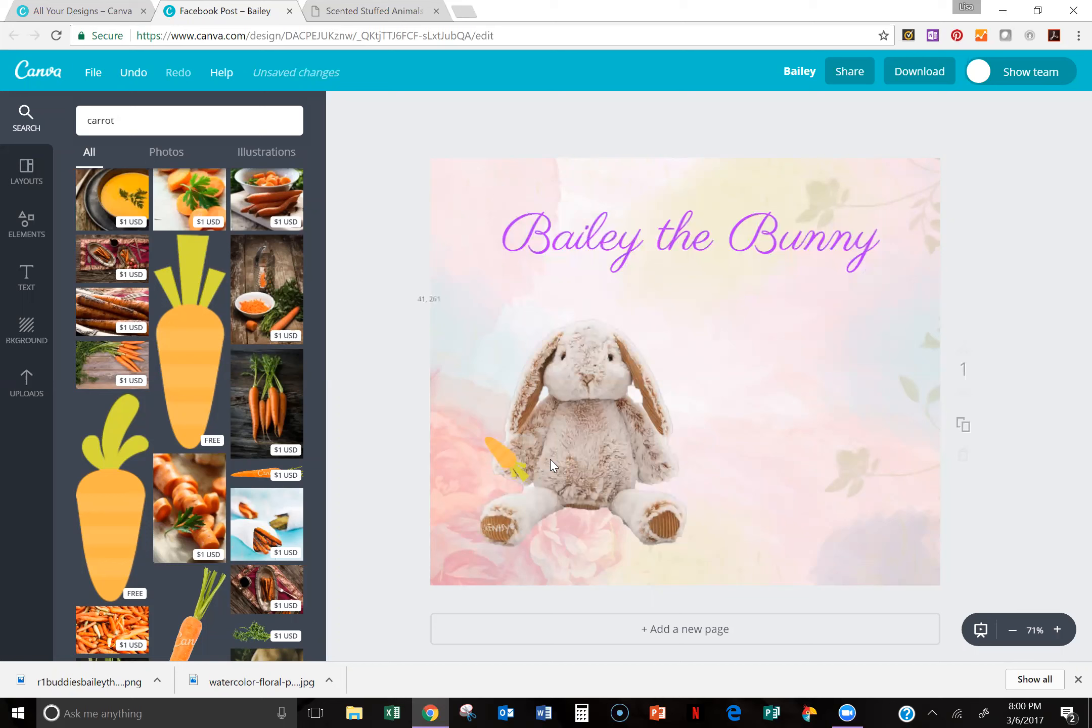
{"action": "left_click_drag", "start_coordinate": [507, 461], "coordinate": [508, 459]}
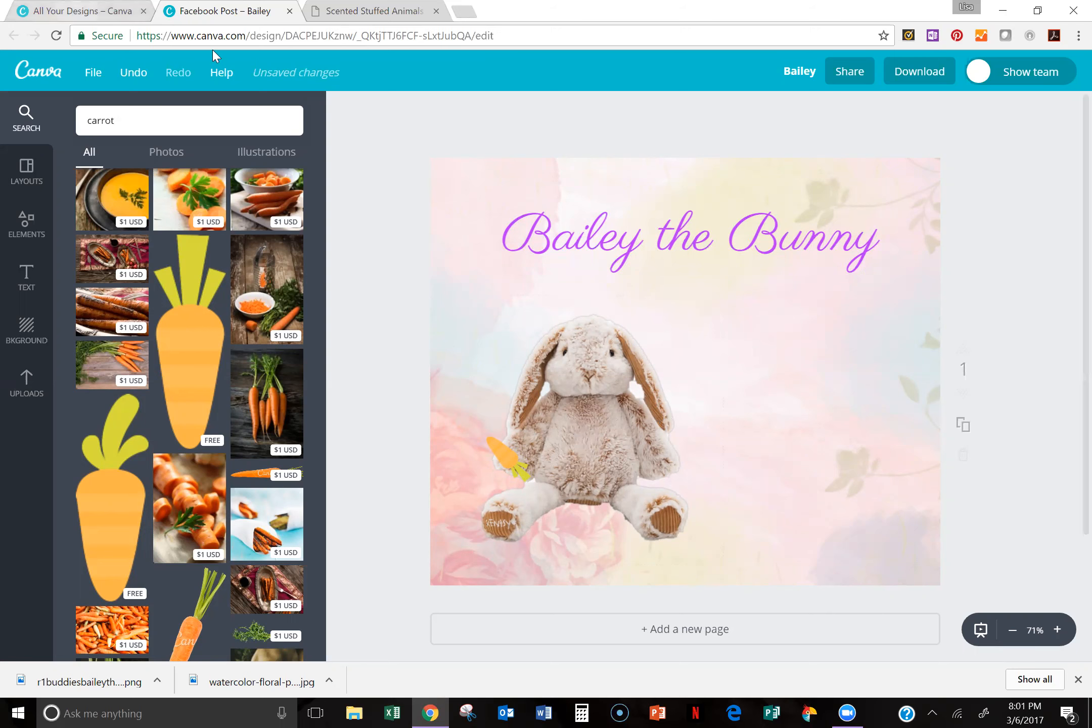
{"action": "left_click", "coordinate": [80, 12]}
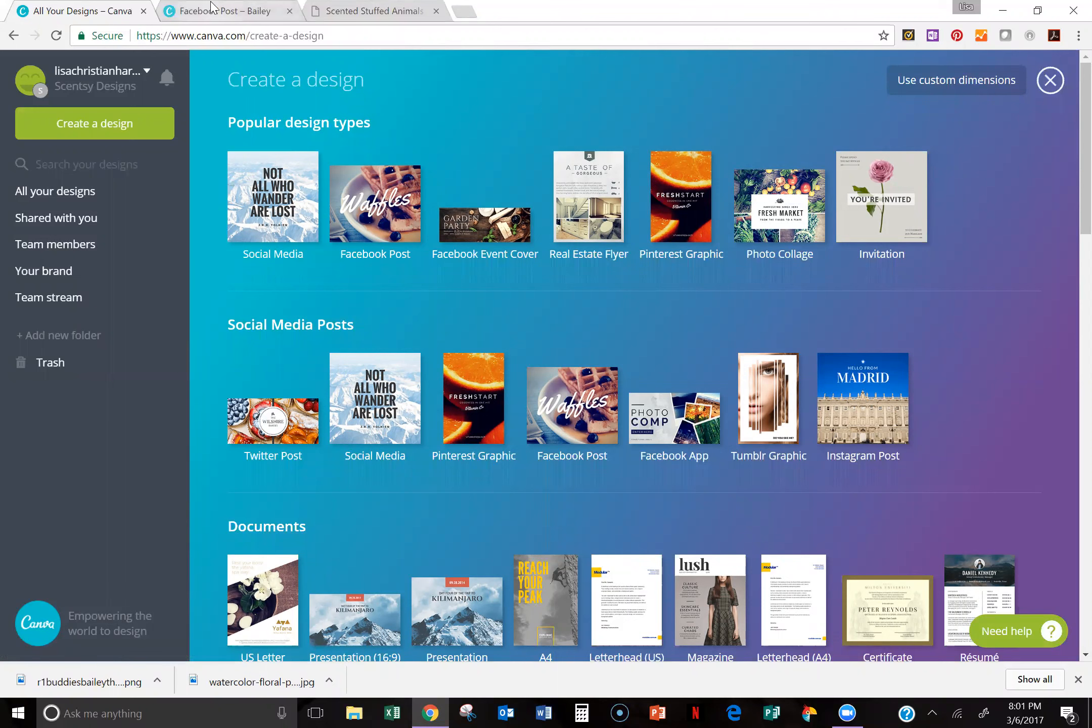
Step: Return to the Facebook Post design and move the bunny left and slightly up, placing the carrot back at its left-hand paw
{"action": "left_click", "coordinate": [247, 11]}
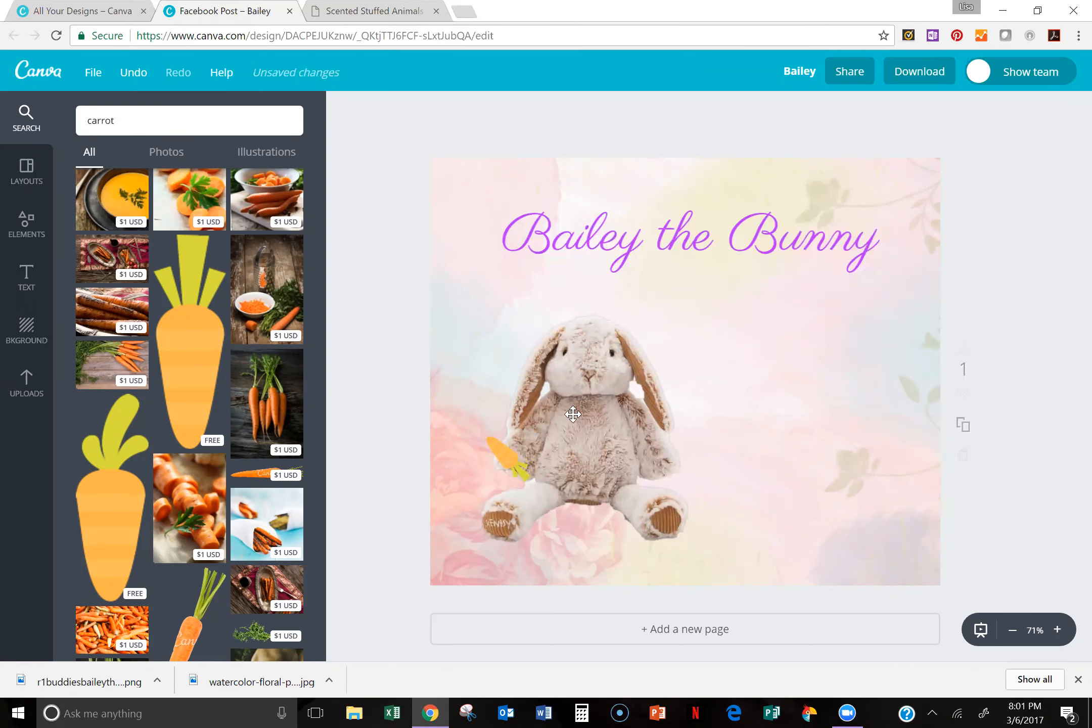
{"action": "left_click_drag", "start_coordinate": [557, 429], "coordinate": [481, 485]}
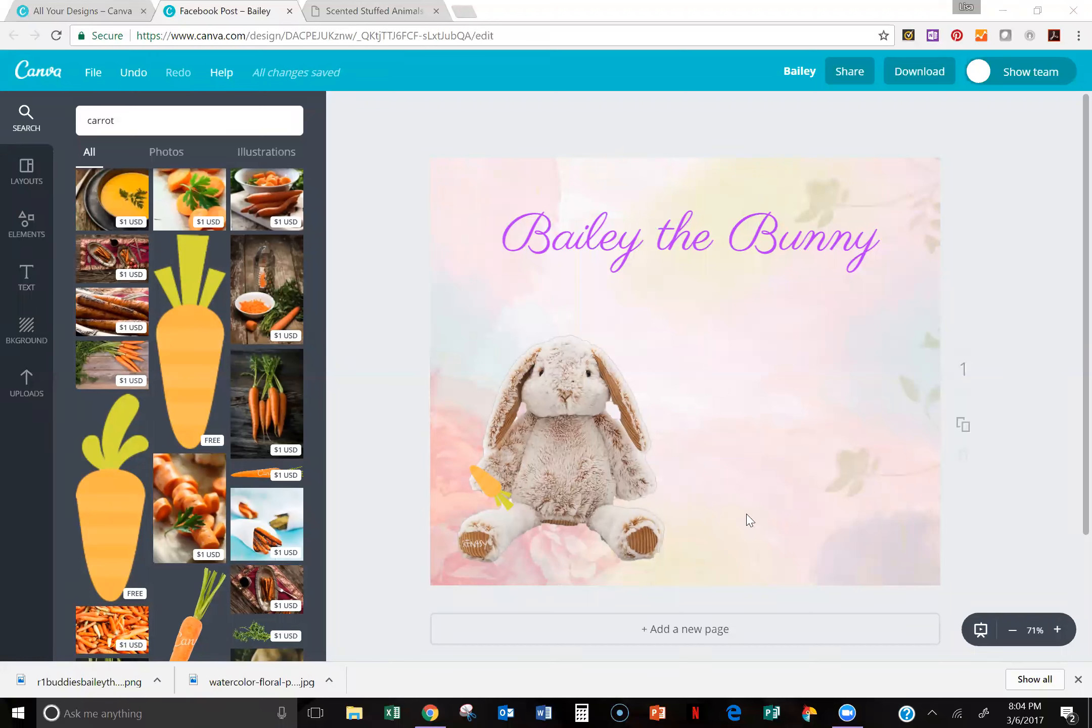
{"action": "left_click_drag", "start_coordinate": [584, 460], "coordinate": [499, 485]}
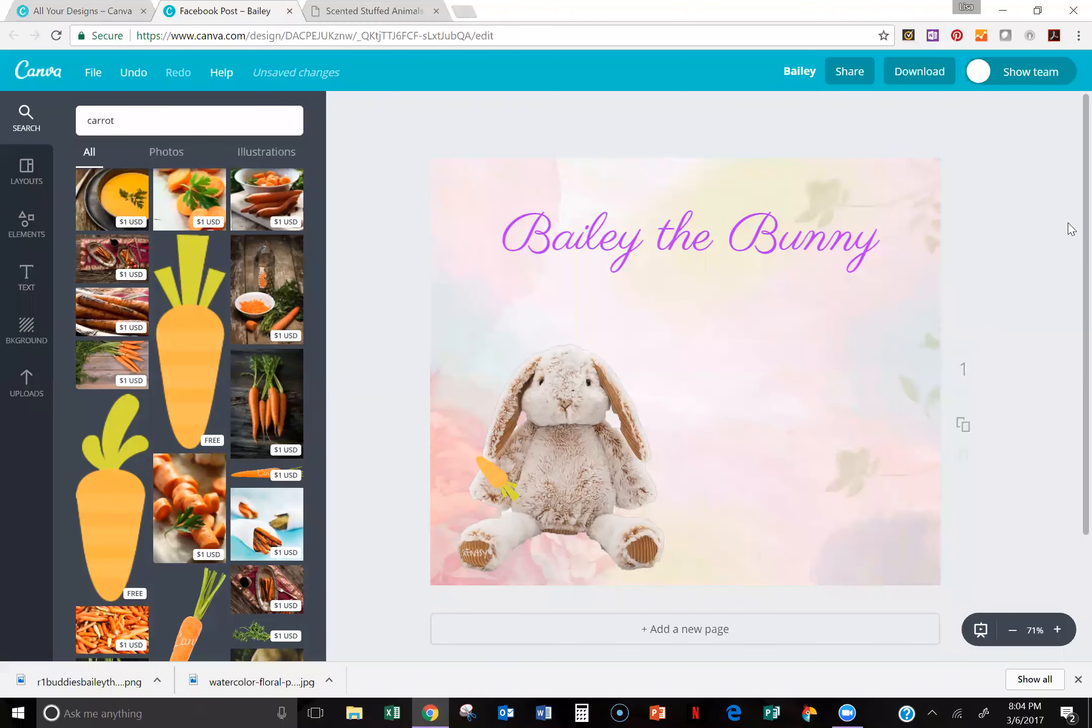
{"action": "scroll", "coordinate": [1062, 234], "scroll_direction": "down", "scroll_amount": 1}
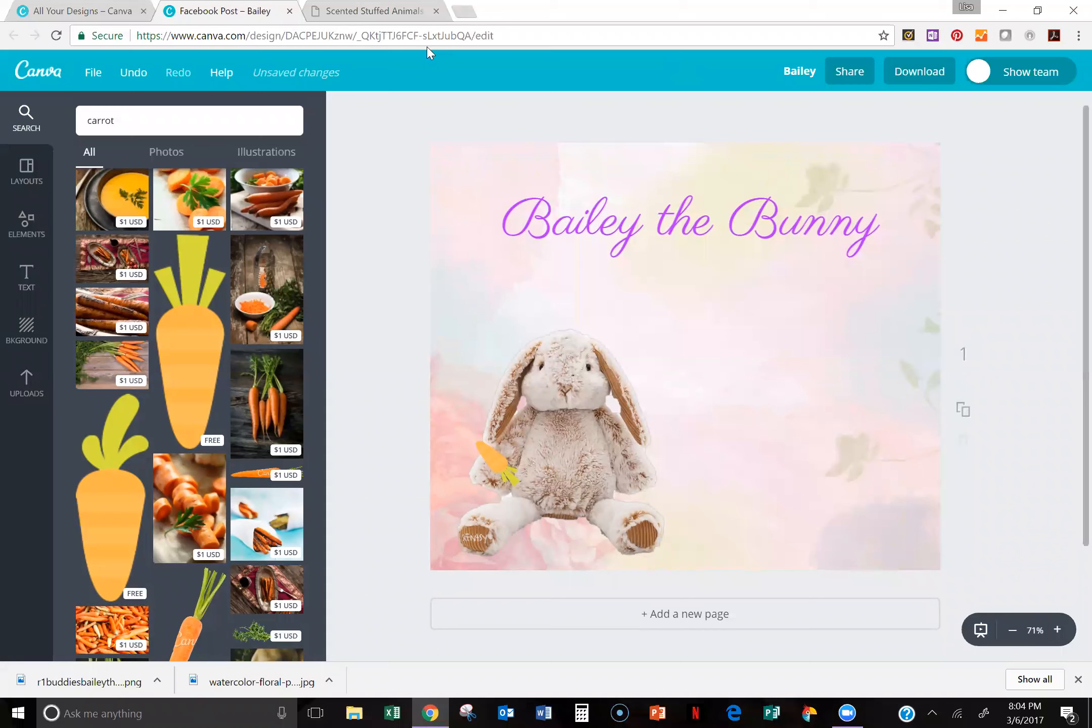
{"action": "mouse_move", "coordinate": [562, 333]}
{"action": "left_mouse_down"}
{"action": "mouse_move", "coordinate": [558, 317]}
{"action": "mouse_move", "coordinate": [549, 321]}
{"action": "left_mouse_up"}
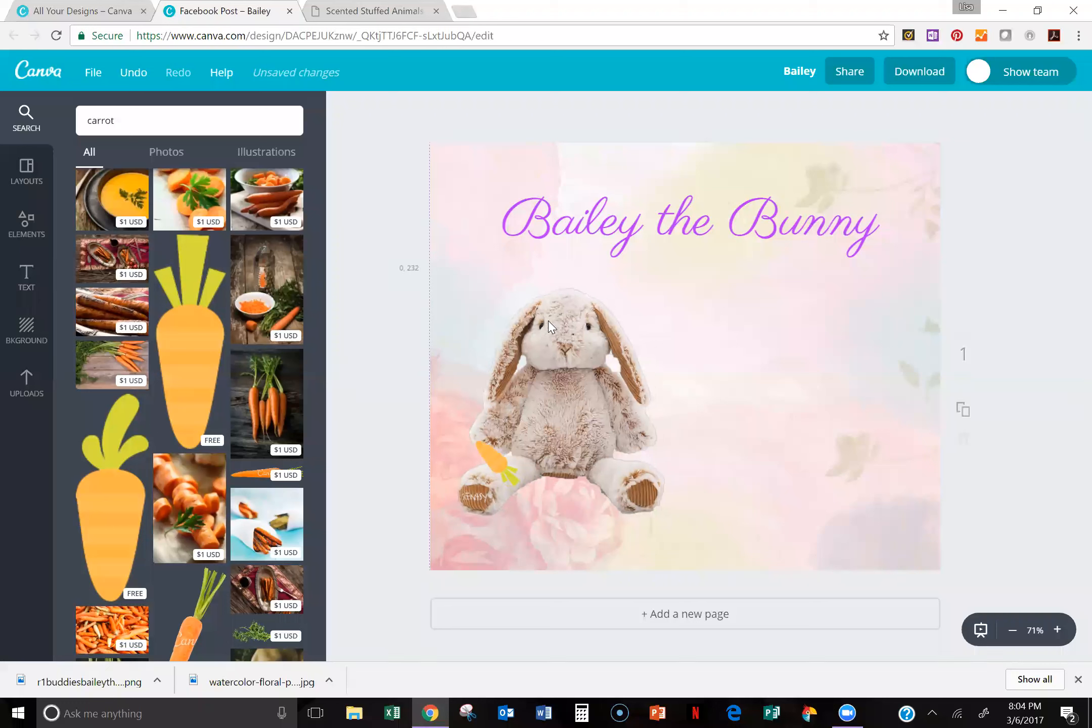
{"action": "left_click_drag", "start_coordinate": [489, 469], "coordinate": [475, 434]}
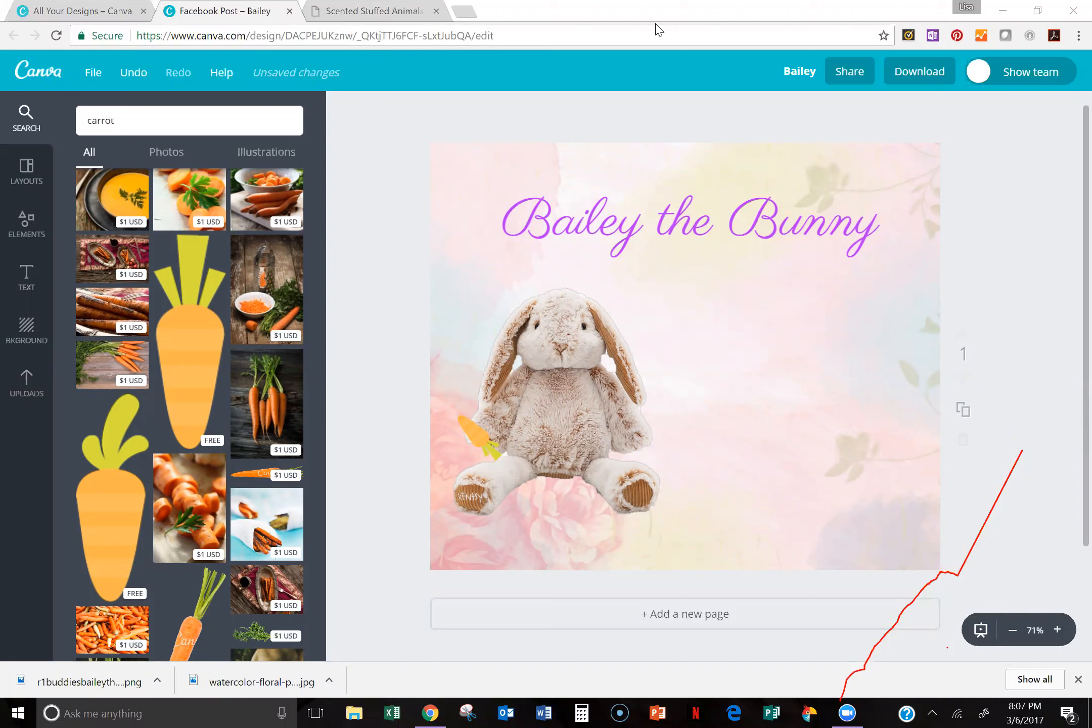
{"action": "left_click", "coordinate": [758, 99]}
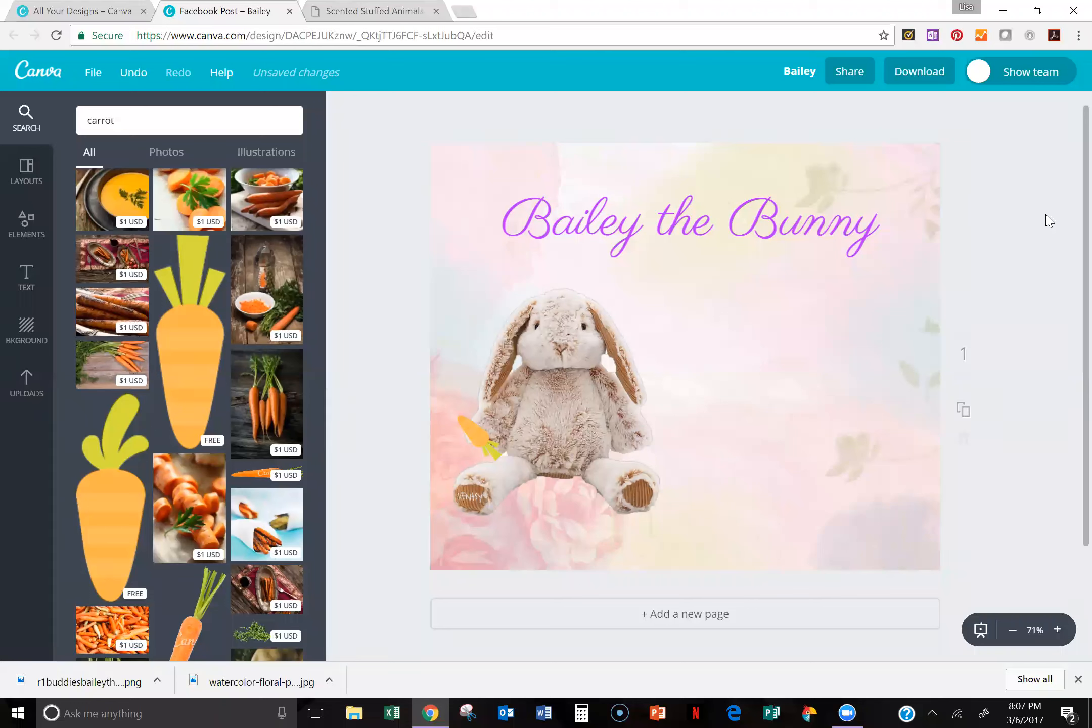
Step: Move the "Bailey the Bunny" heading slightly higher on the post to leave more room beneath it
{"action": "left_click", "coordinate": [669, 411]}
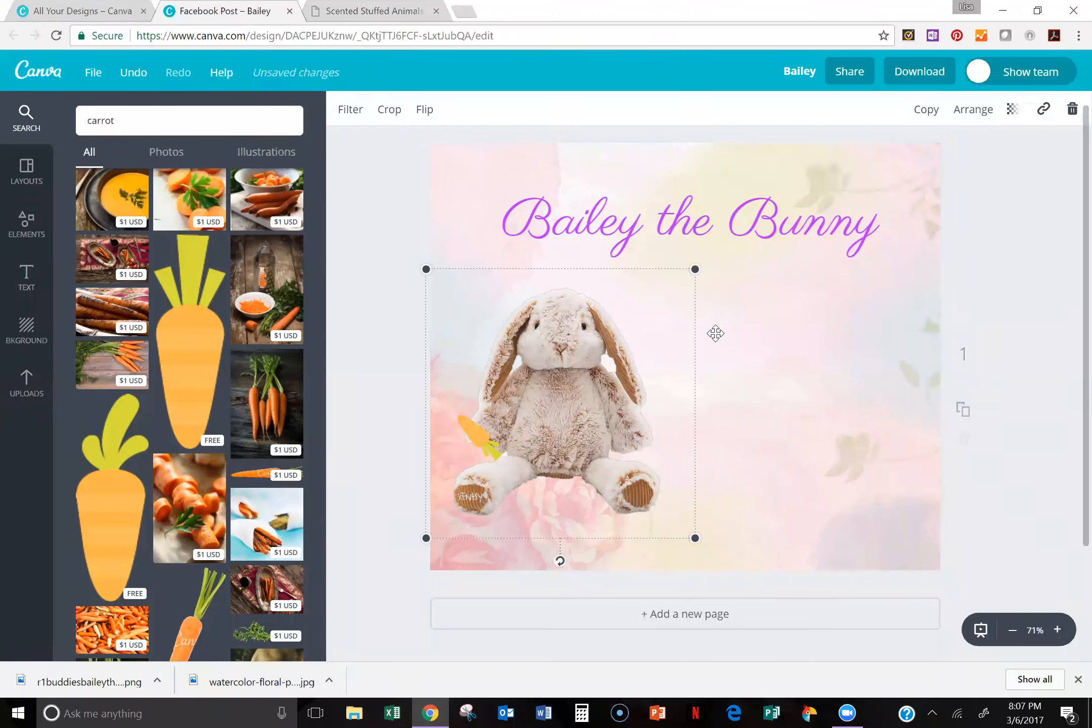
{"action": "left_click", "coordinate": [709, 202]}
{"action": "left_click_drag", "start_coordinate": [708, 202], "coordinate": [704, 230]}
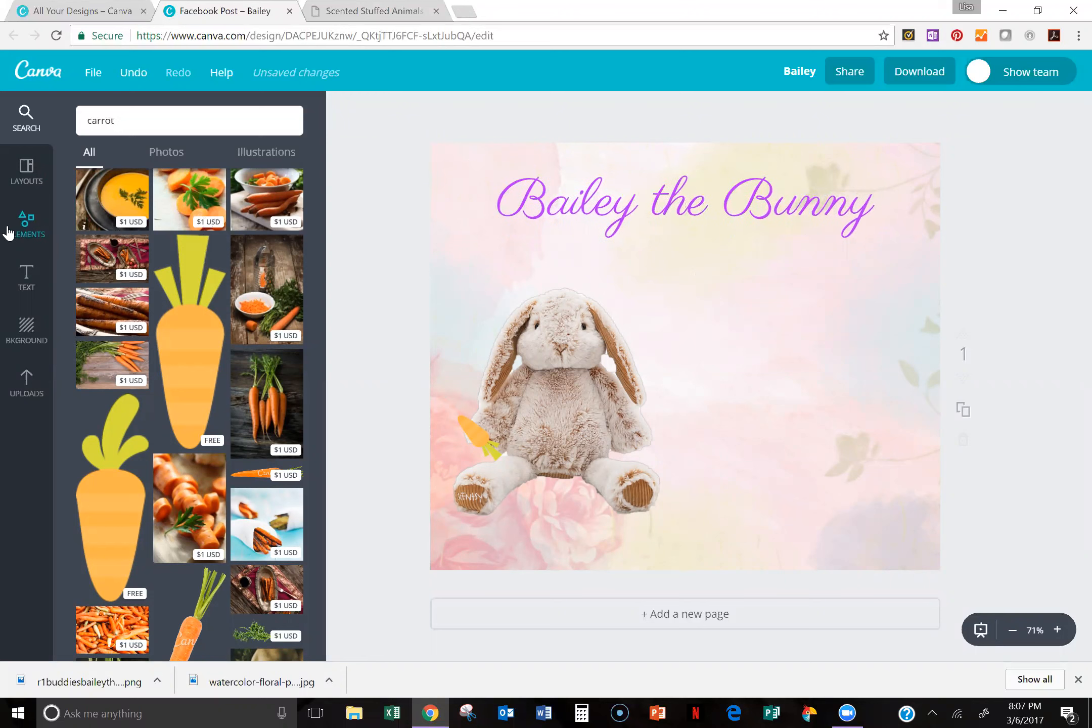
Step: Browse the photo grid layouts offered among the design elements
{"action": "left_click", "coordinate": [28, 168]}
{"action": "left_click", "coordinate": [22, 226]}
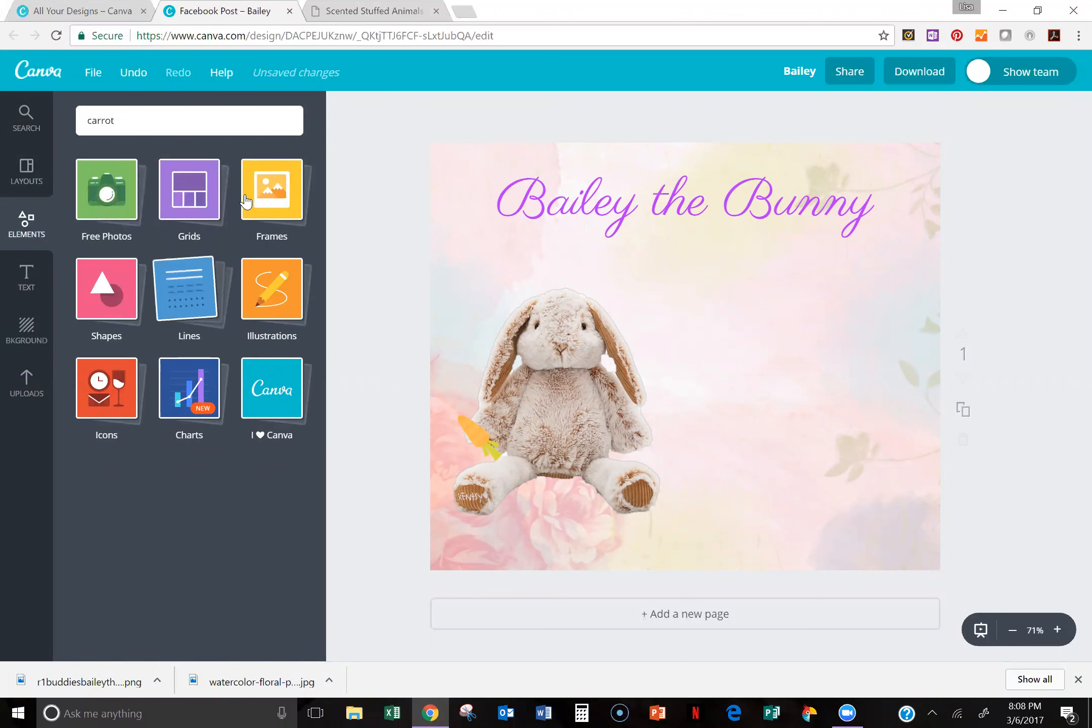
{"action": "left_click", "coordinate": [183, 197]}
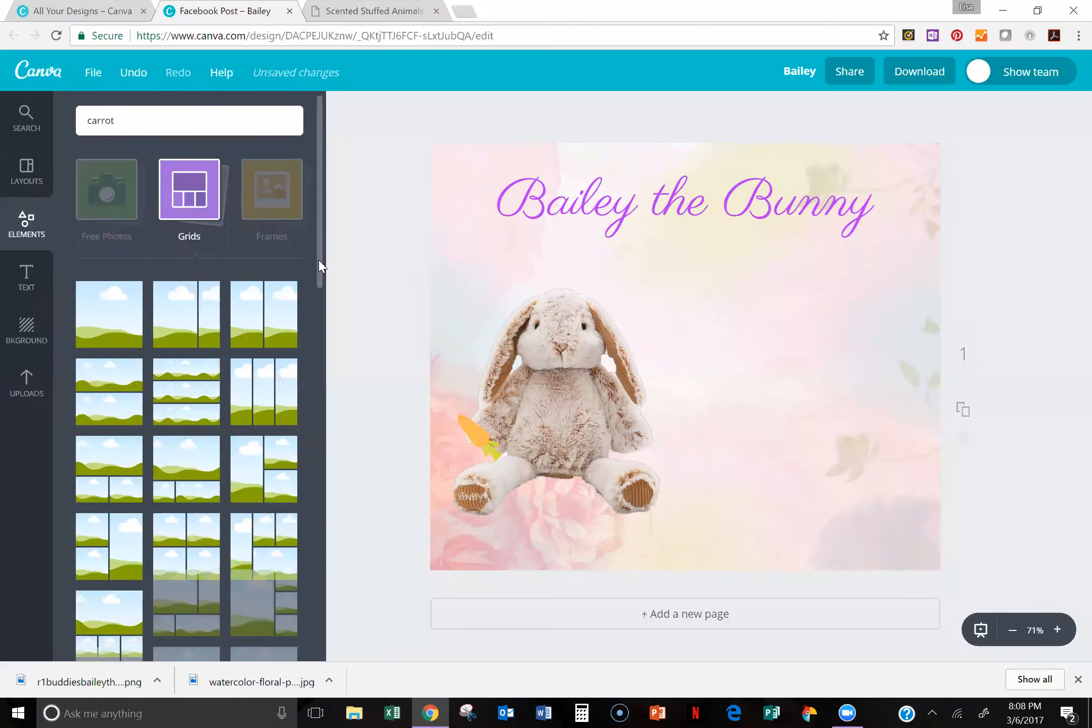
{"action": "scroll", "coordinate": [323, 298], "scroll_direction": "down", "scroll_amount": 2}
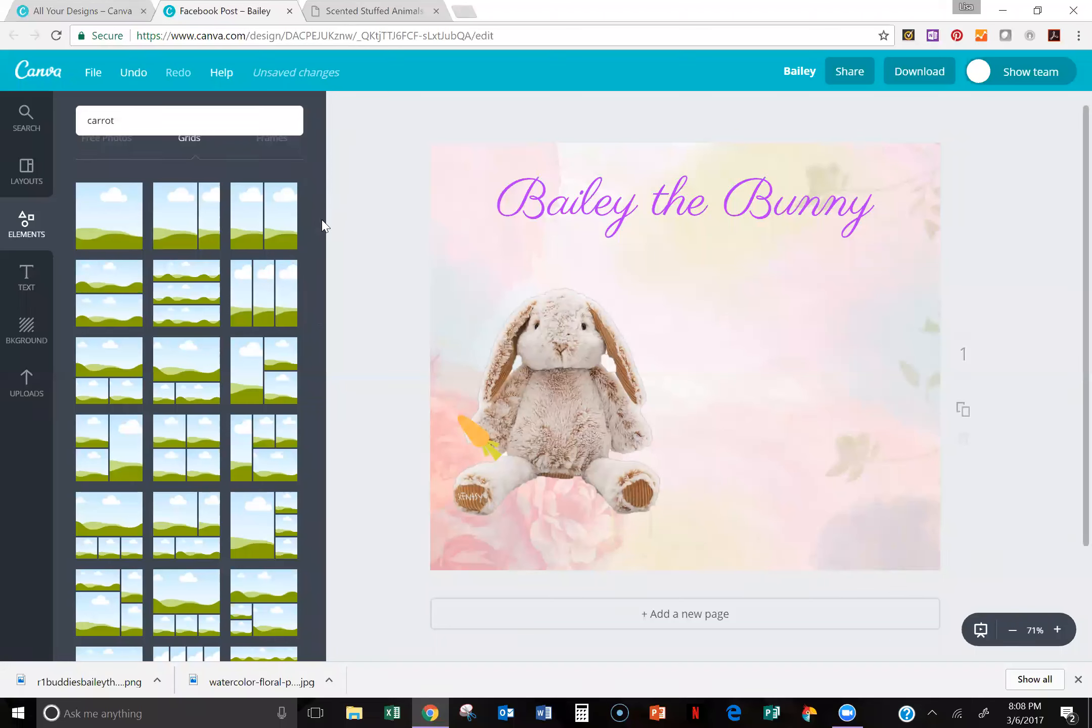
{"action": "scroll", "coordinate": [311, 279], "scroll_direction": "down", "scroll_amount": 3}
{"action": "scroll", "coordinate": [317, 154], "scroll_direction": "up", "scroll_amount": 5}
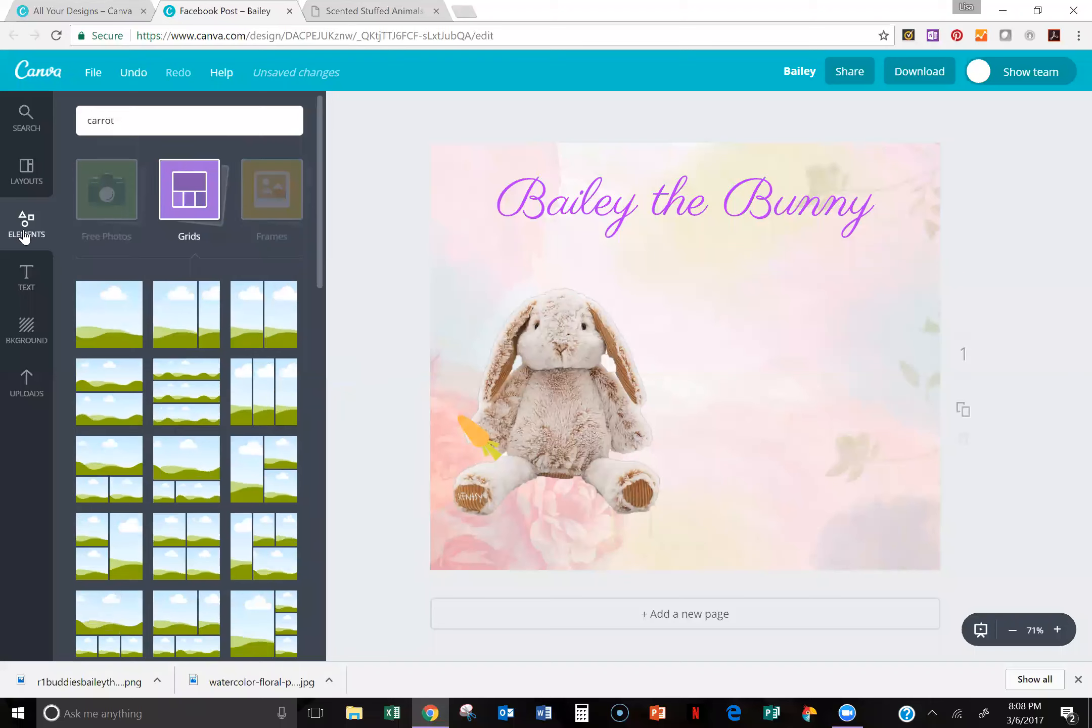
Step: Add the free square photo frame with a thin teal inner border and place it beside the bunny, below the heading
{"action": "left_click", "coordinate": [277, 206]}
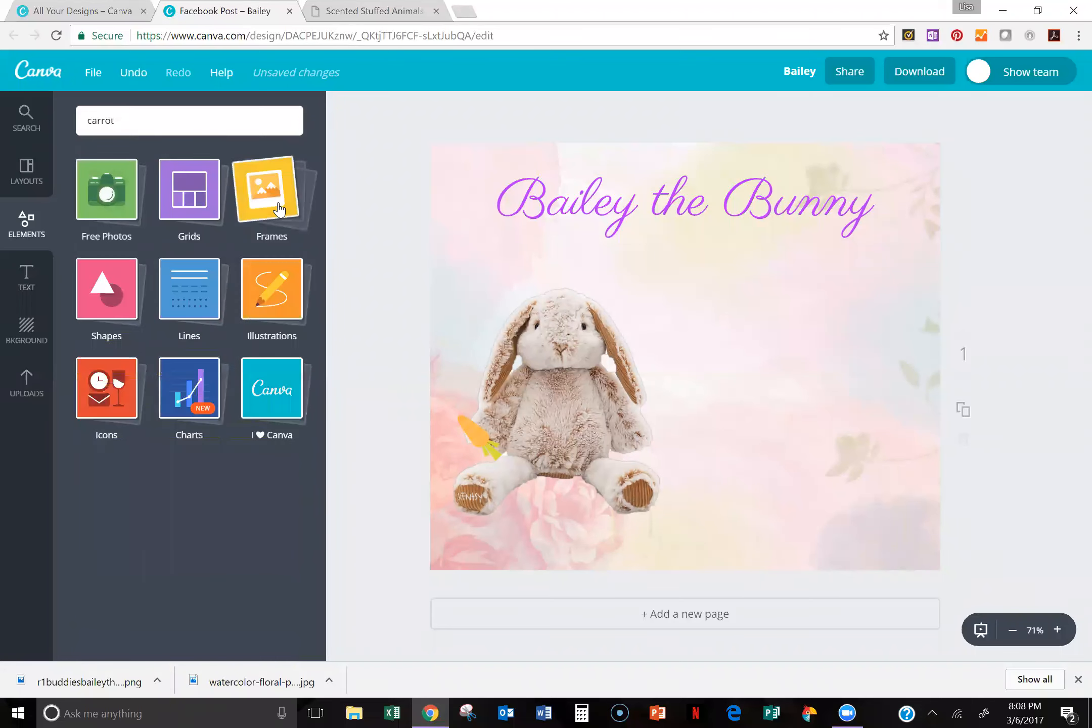
{"action": "left_click", "coordinate": [281, 209]}
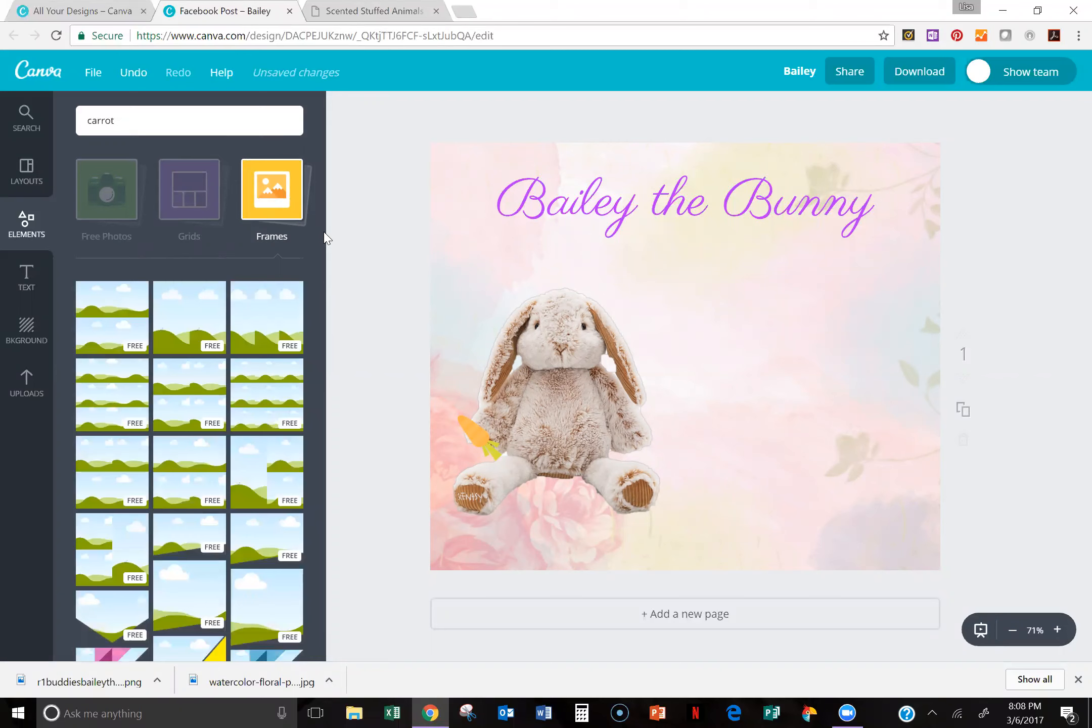
{"action": "scroll", "coordinate": [327, 316], "scroll_direction": "down", "scroll_amount": 6}
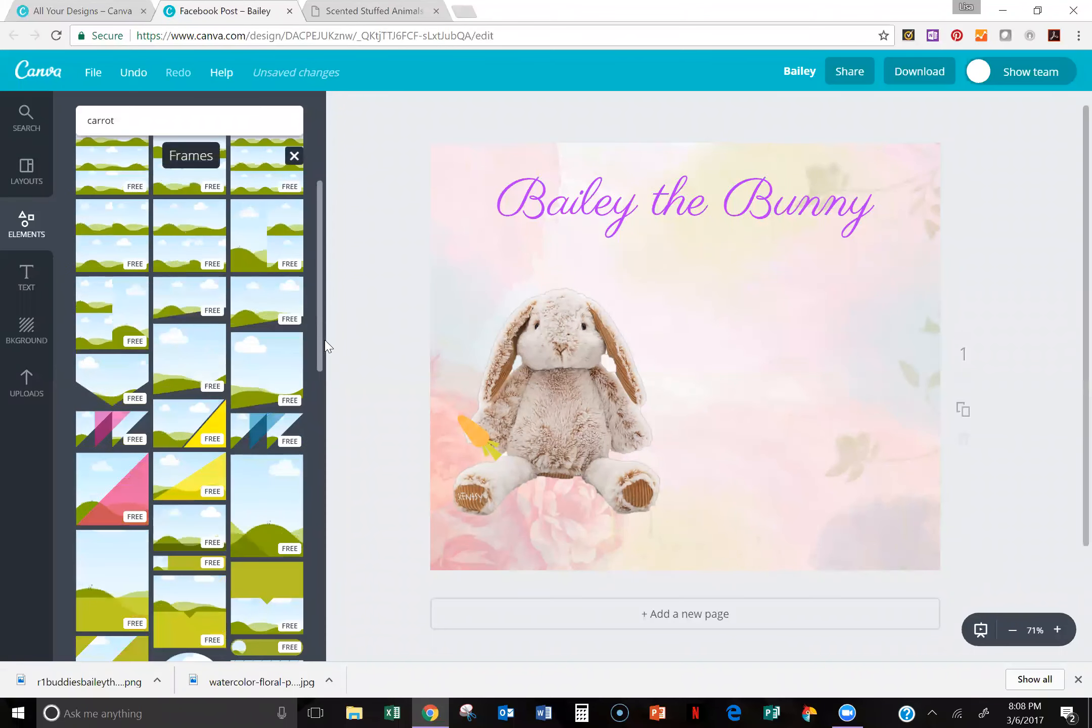
{"action": "scroll", "coordinate": [312, 419], "scroll_direction": "down", "scroll_amount": 6}
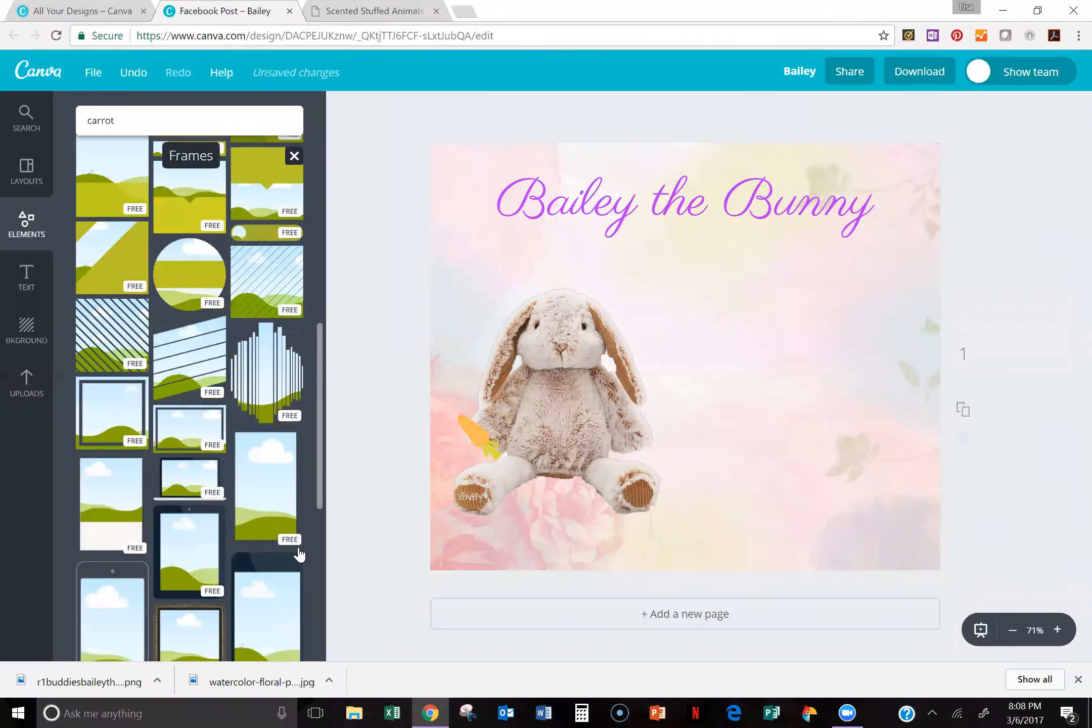
{"action": "scroll", "coordinate": [310, 607], "scroll_direction": "down", "scroll_amount": 3}
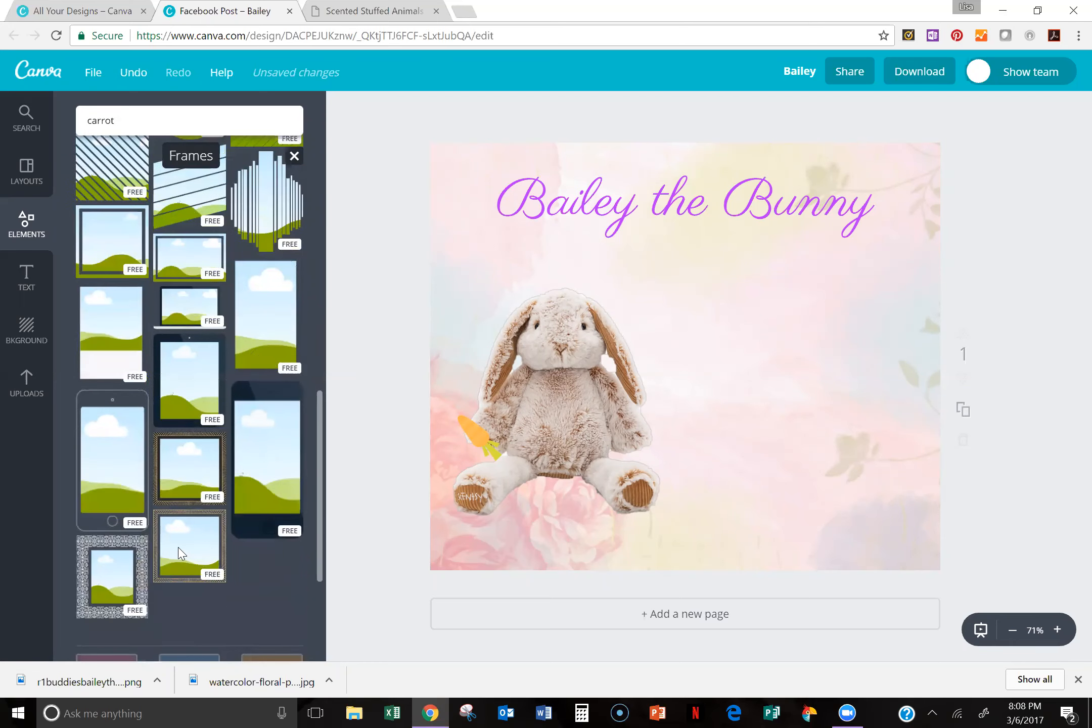
{"action": "scroll", "coordinate": [306, 421], "scroll_direction": "down", "scroll_amount": 3}
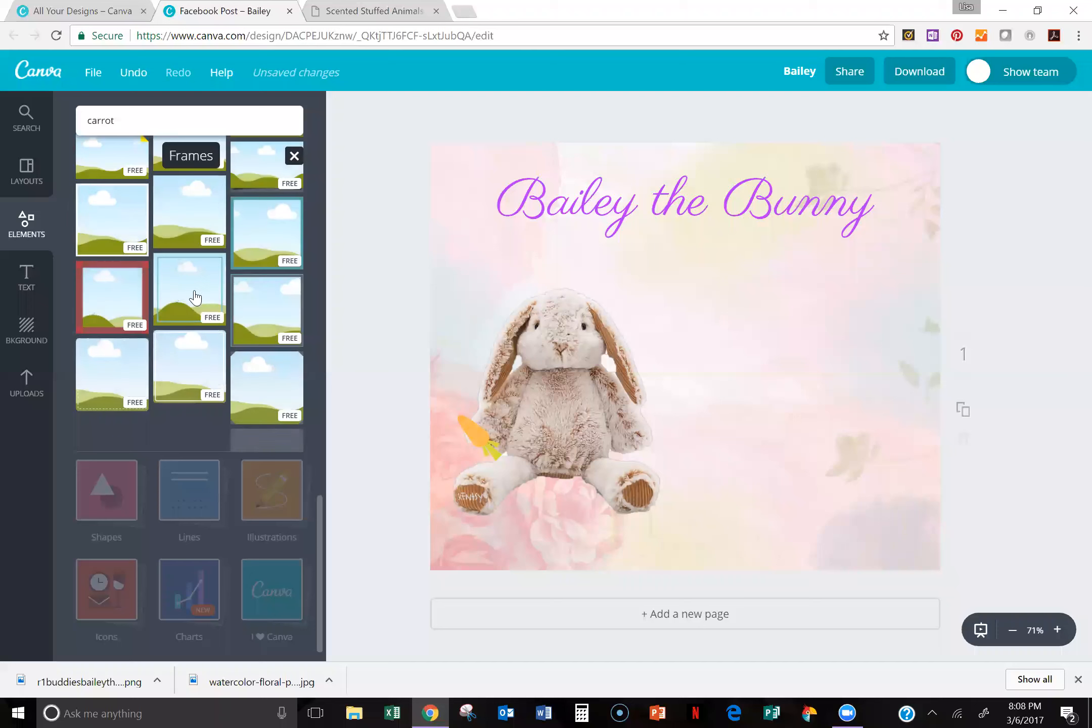
{"action": "left_click", "coordinate": [186, 293]}
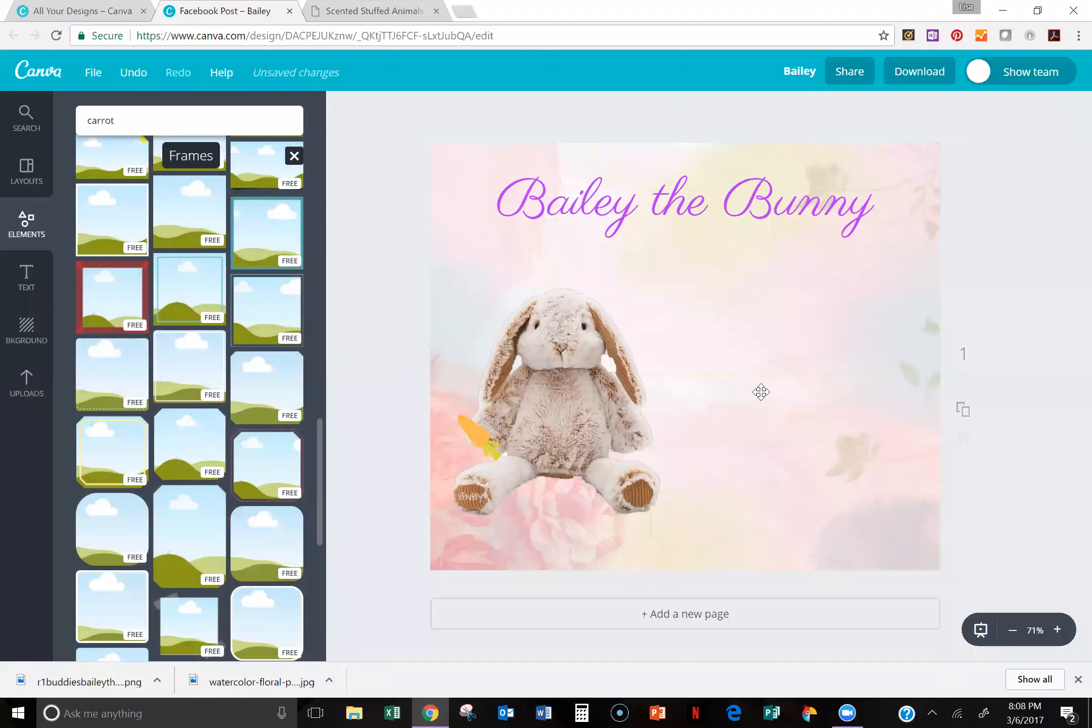
{"action": "left_click_drag", "start_coordinate": [727, 348], "coordinate": [817, 368]}
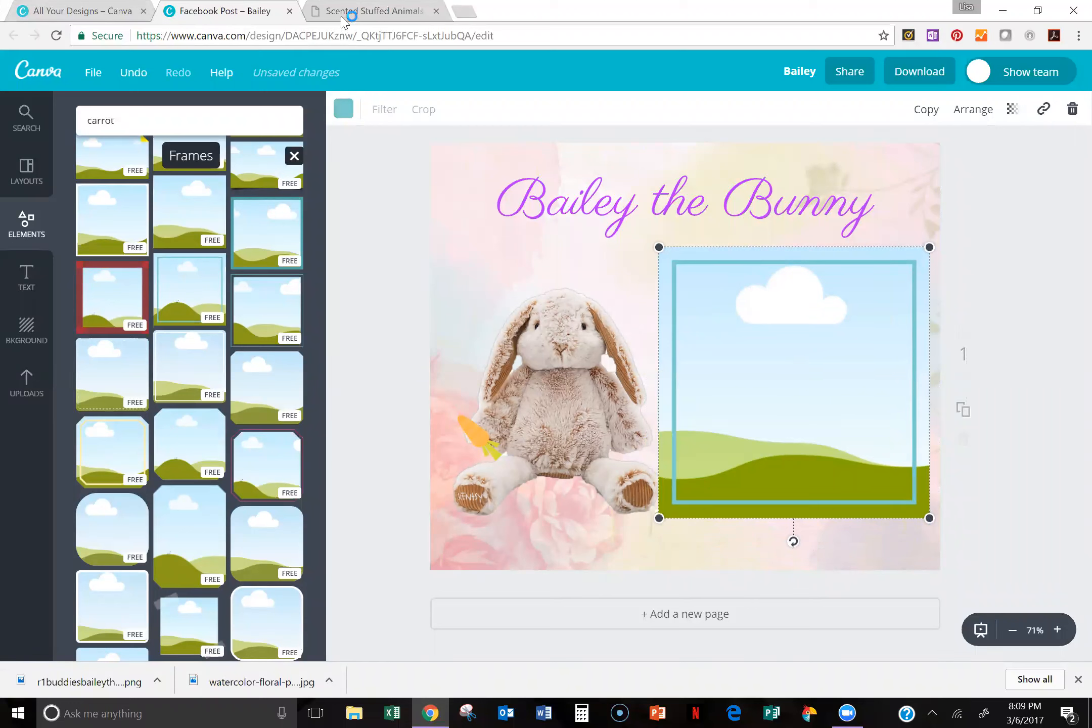
Step: Save the Scentsy Buddy banner image from the shop page as JPEG kids-buddys-category-1284 in the Spring Summer 2017 folder
{"action": "left_click", "coordinate": [354, 12]}
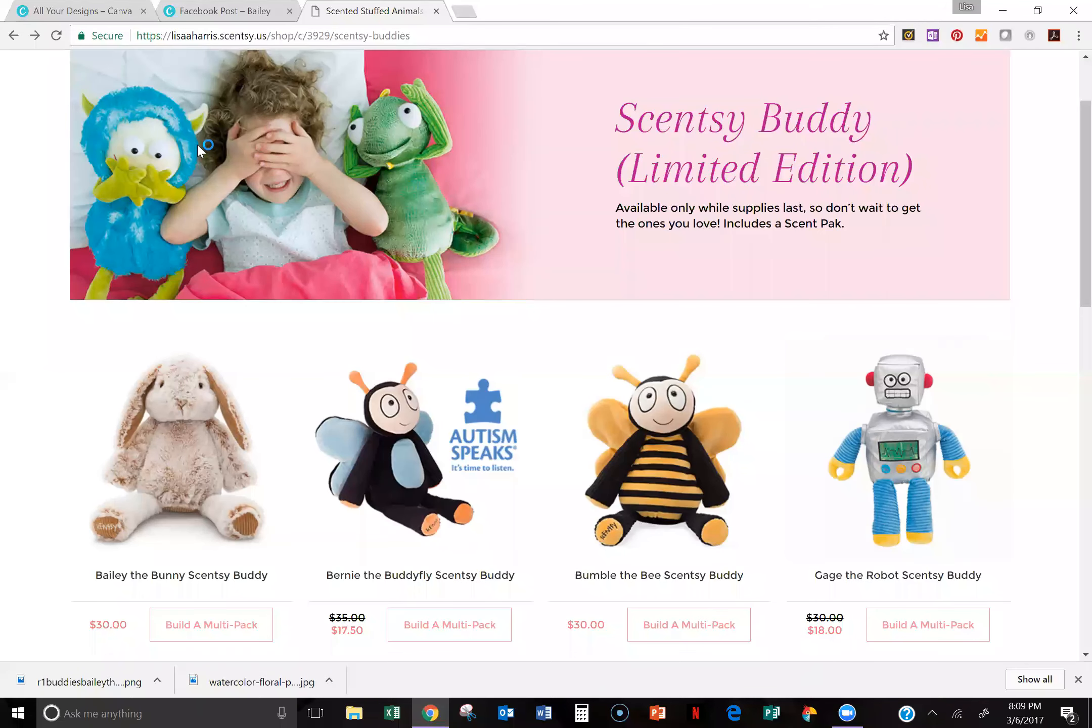
{"action": "right_click", "coordinate": [251, 204]}
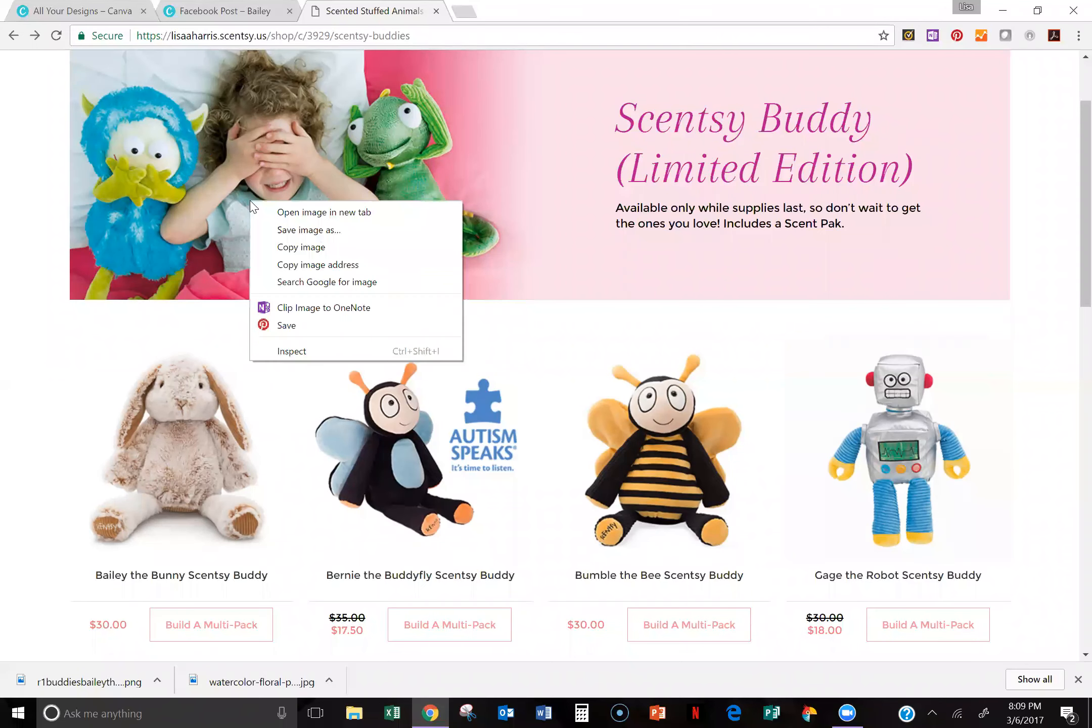
{"action": "left_click", "coordinate": [280, 231]}
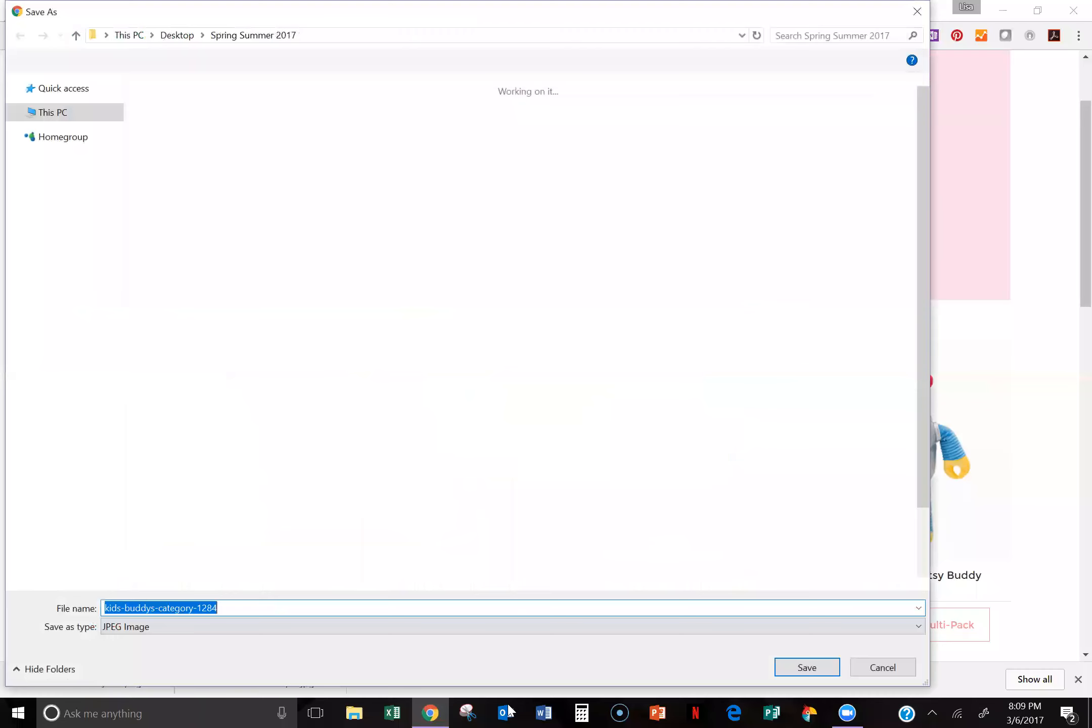
{"action": "left_click", "coordinate": [810, 669]}
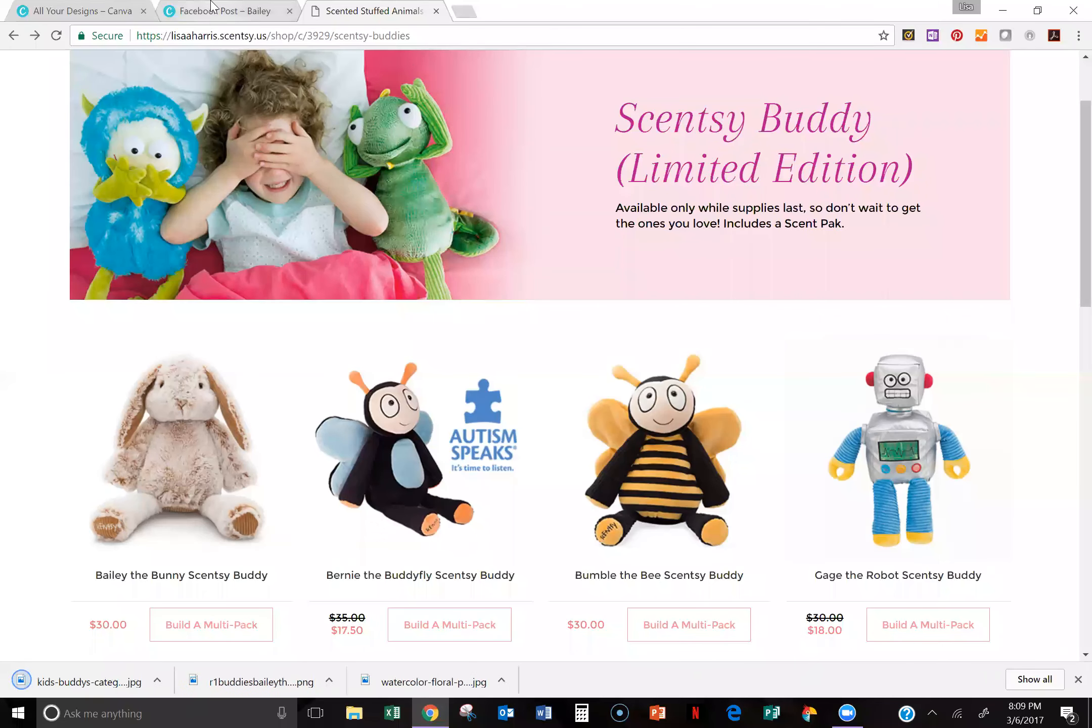
Step: Return to the Facebook Post design and upload the black-and-white couple photo from the Spring Summer 2017 folder
{"action": "left_click", "coordinate": [213, 6]}
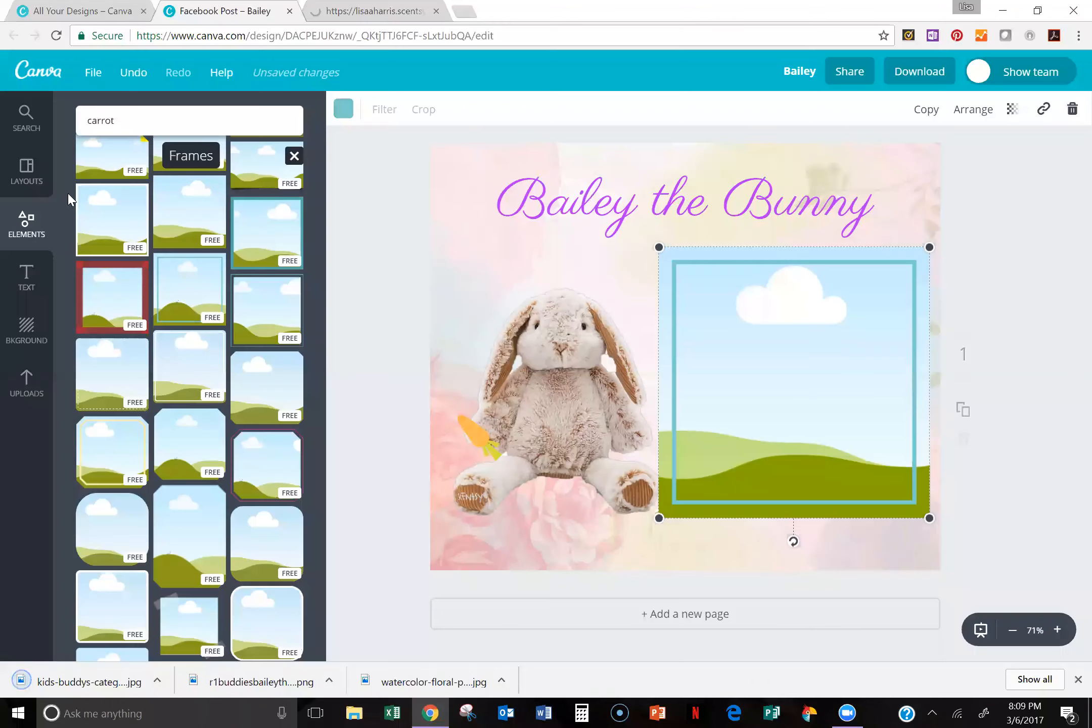
{"action": "left_click", "coordinate": [9, 392]}
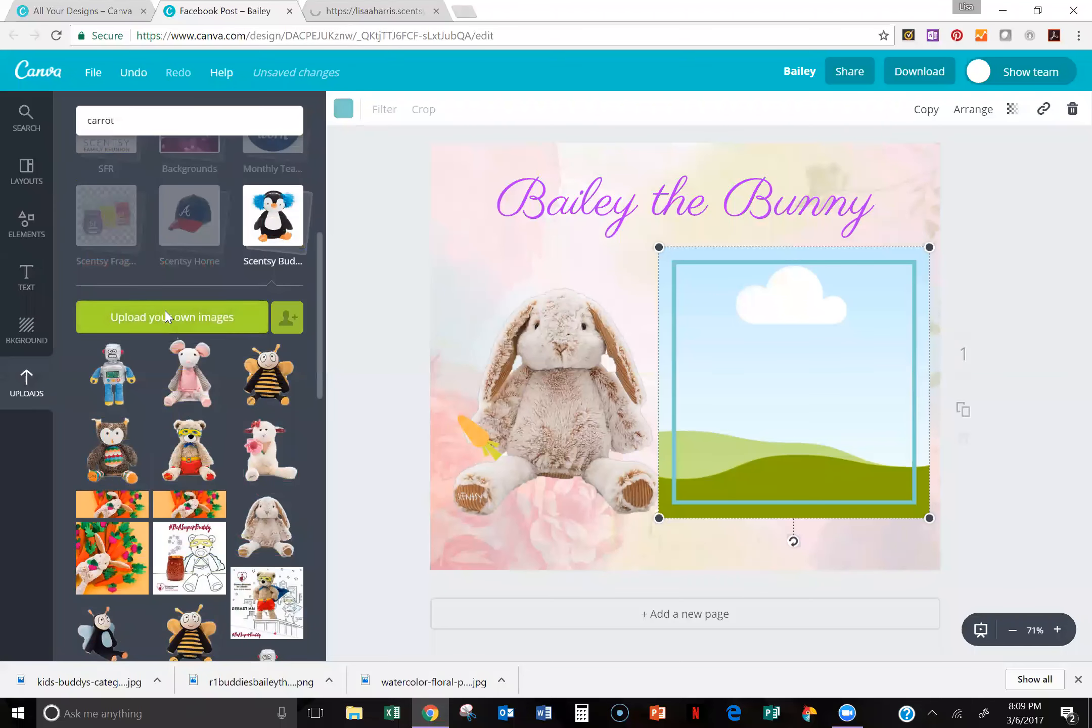
{"action": "left_click", "coordinate": [192, 321]}
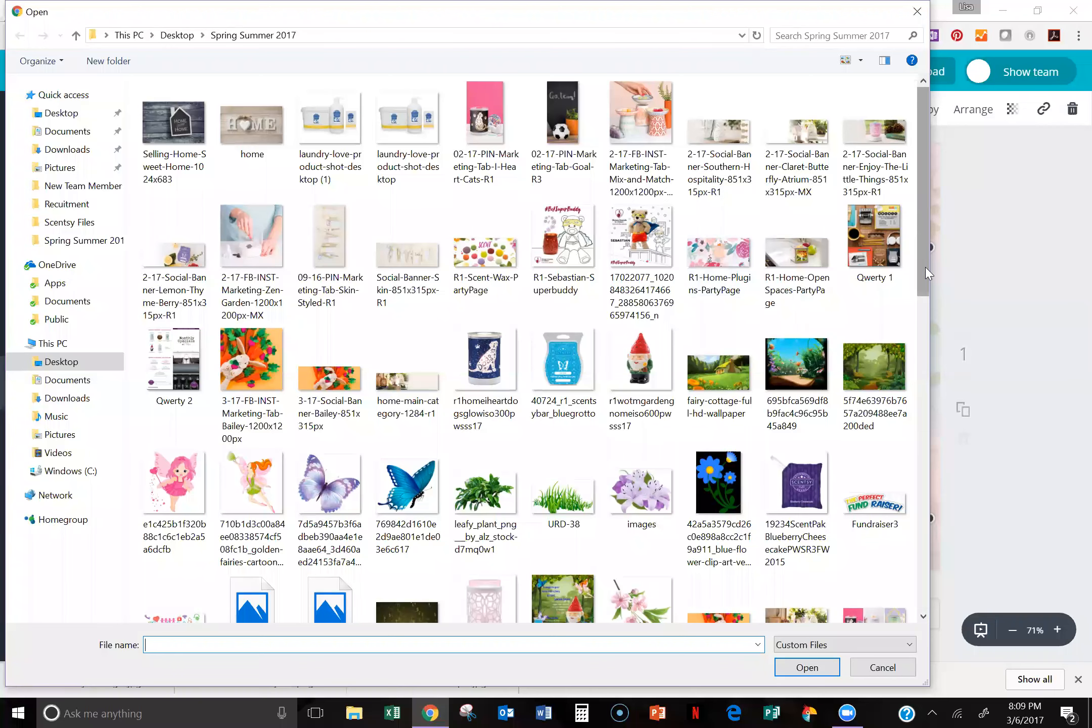
{"action": "scroll", "coordinate": [855, 465], "scroll_direction": "down", "scroll_amount": 1}
{"action": "left_click_drag", "start_coordinate": [849, 471], "coordinate": [775, 613]}
{"action": "scroll", "coordinate": [881, 332], "scroll_direction": "down", "scroll_amount": 4}
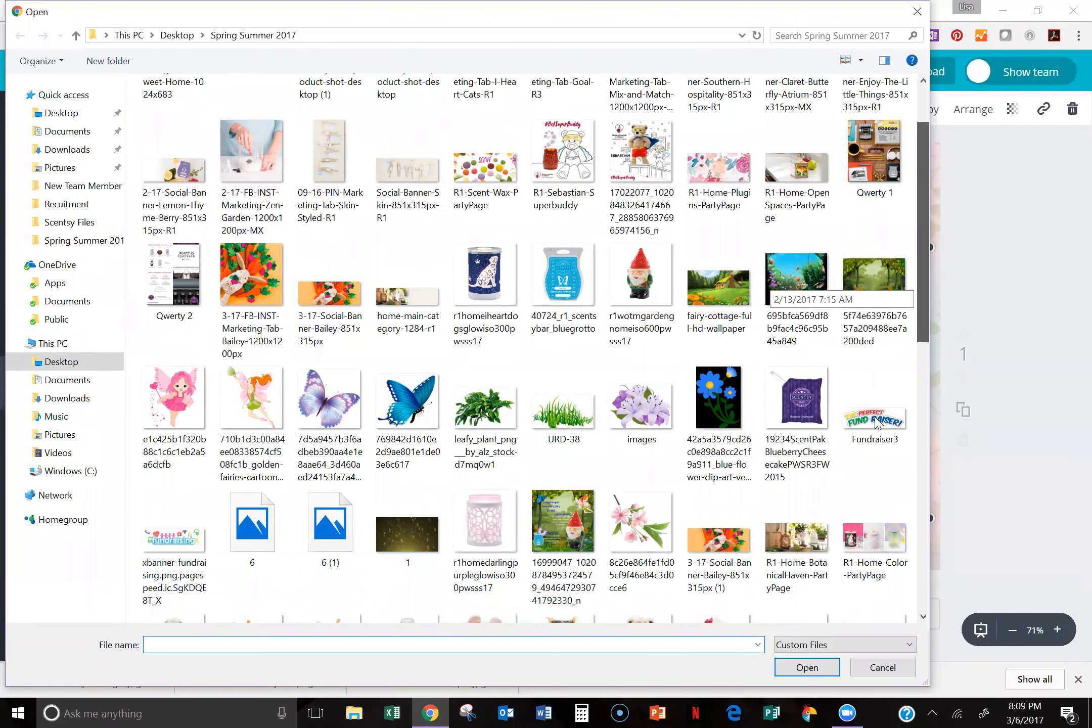
{"action": "scroll", "coordinate": [812, 560], "scroll_direction": "up", "scroll_amount": 4}
{"action": "scroll", "coordinate": [820, 536], "scroll_direction": "down", "scroll_amount": 10}
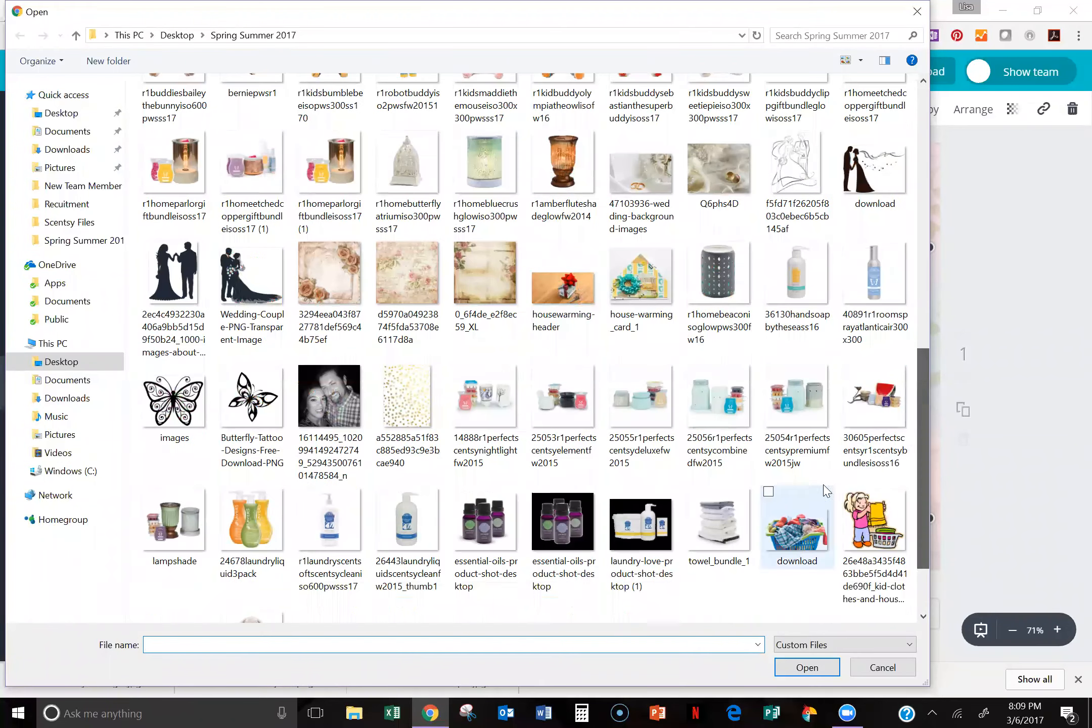
{"action": "scroll", "coordinate": [928, 496], "scroll_direction": "down", "scroll_amount": 2}
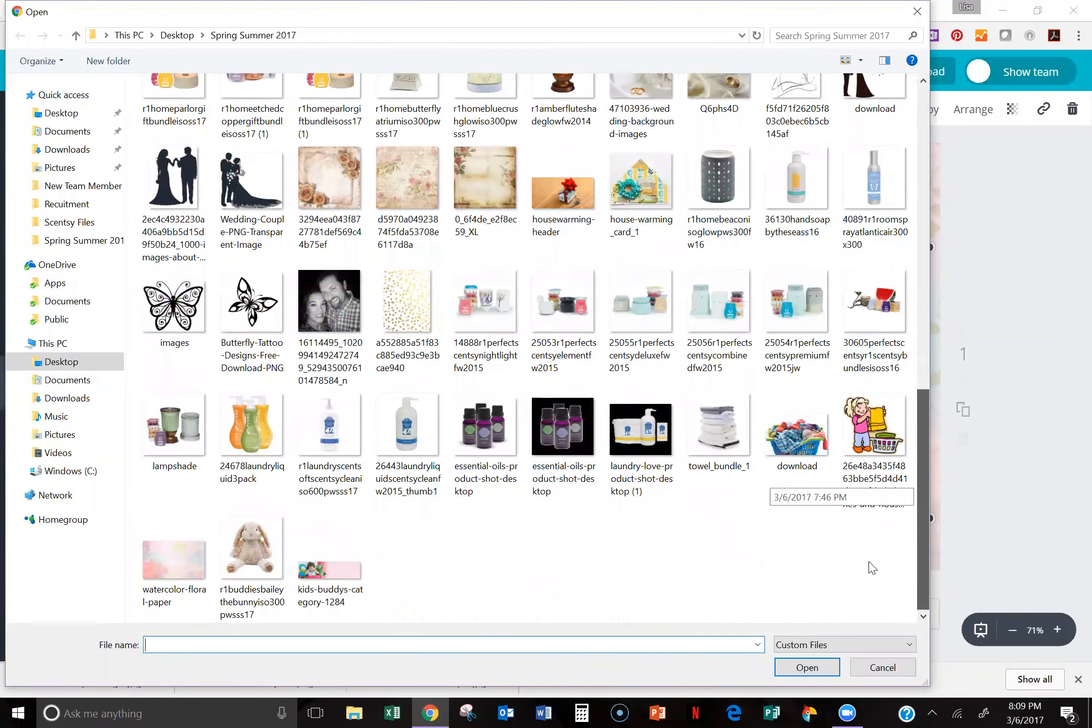
{"action": "left_click", "coordinate": [329, 304]}
{"action": "left_click", "coordinate": [798, 668]}
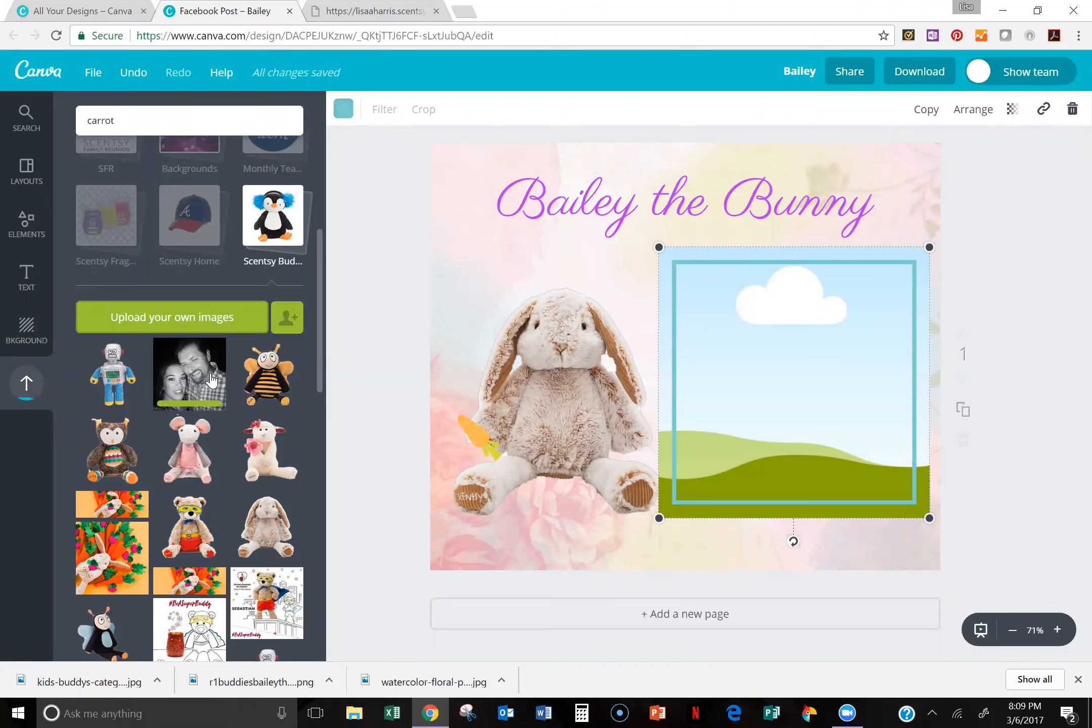
Step: Fill the teal-bordered frame with the uploaded couple photo and shrink it to about three quarters of its size
{"action": "left_click_drag", "start_coordinate": [186, 371], "coordinate": [784, 352]}
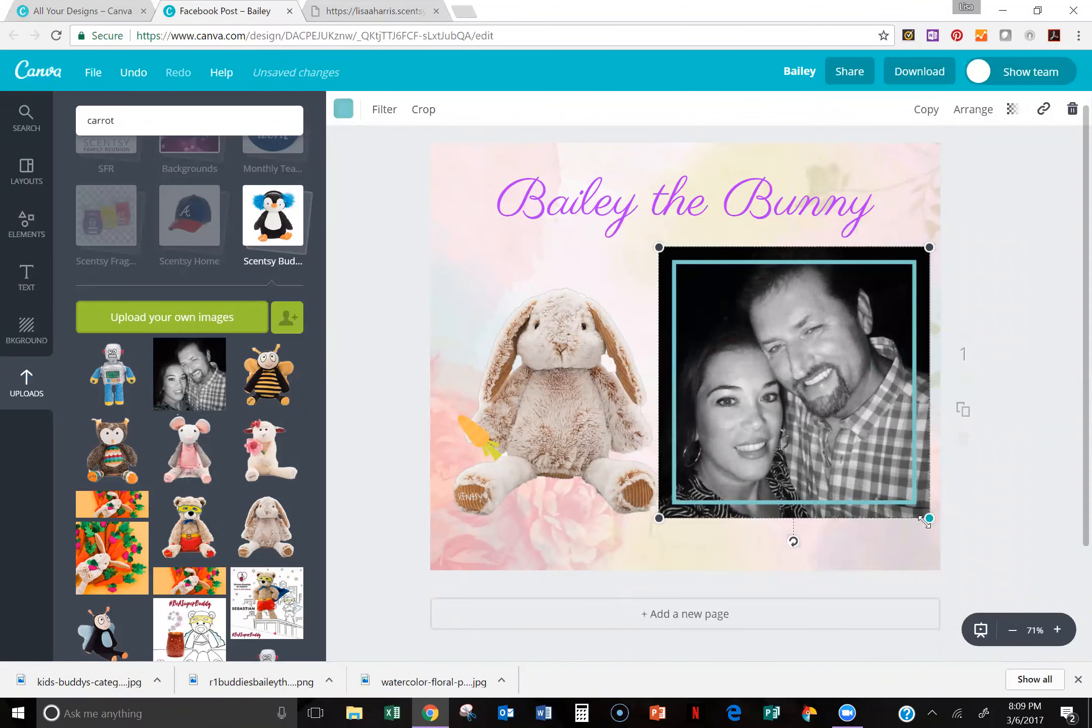
{"action": "left_click_drag", "start_coordinate": [913, 516], "coordinate": [863, 453]}
Step: Delete the bunny cutout from the post
{"action": "left_click", "coordinate": [534, 394]}
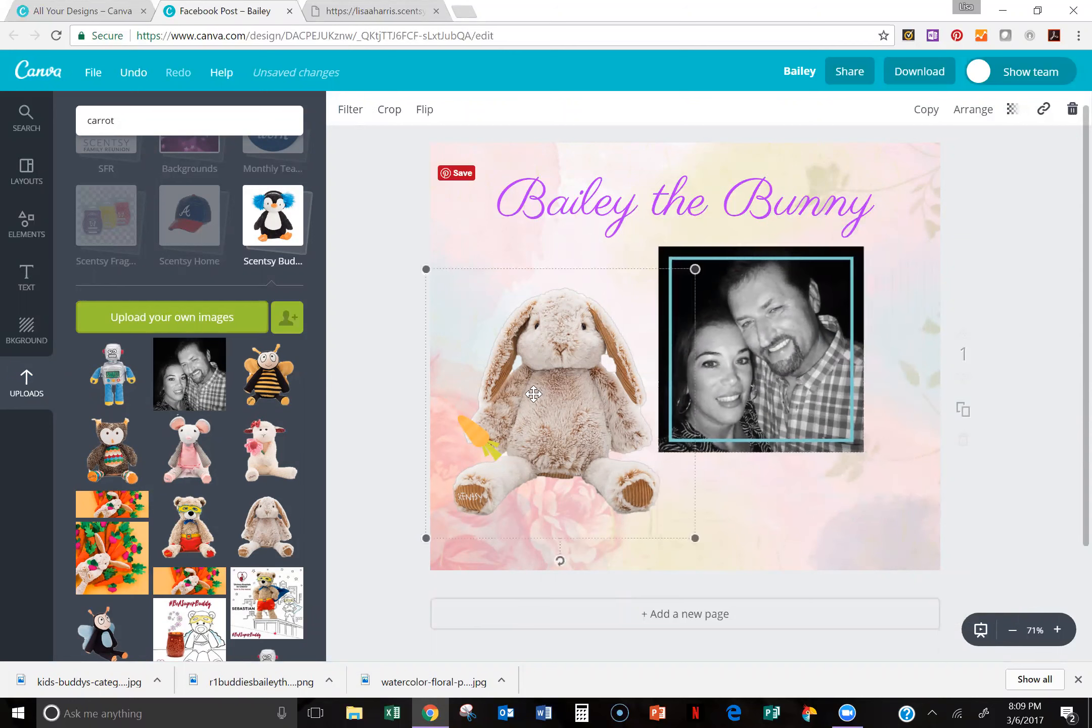
{"action": "key", "text": "Delete"}
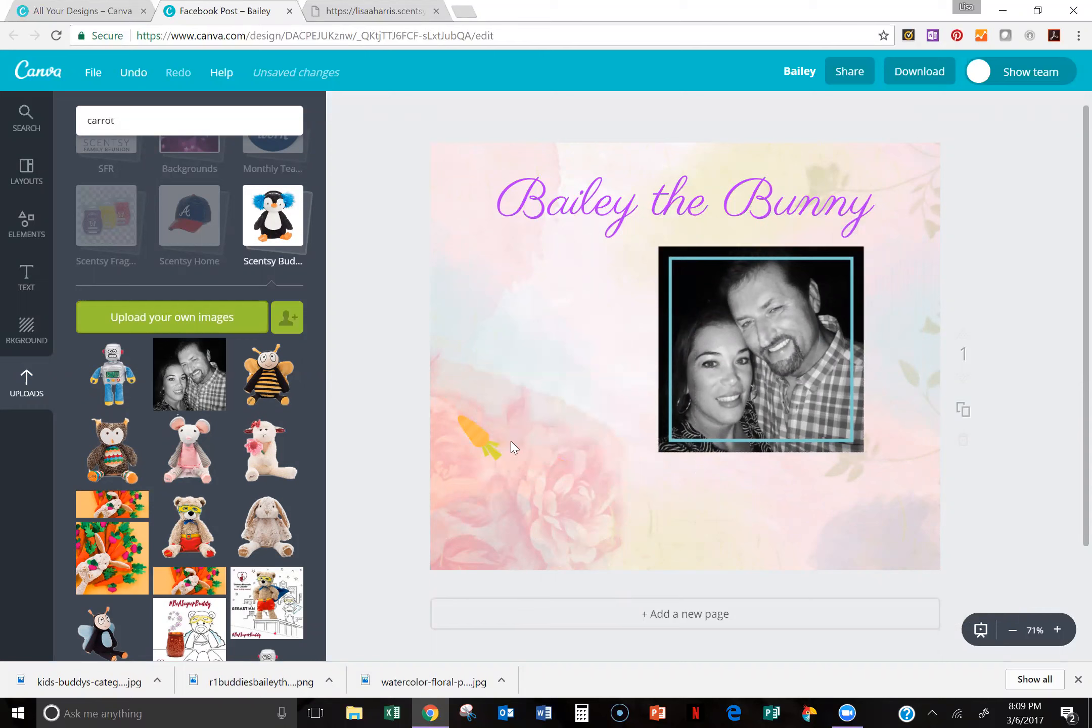
Step: Delete the carrot from the post and move the framed couple photo to the left half, below the heading
{"action": "left_click", "coordinate": [475, 427]}
{"action": "key", "text": "Delete"}
{"action": "left_click_drag", "start_coordinate": [731, 301], "coordinate": [547, 352]}
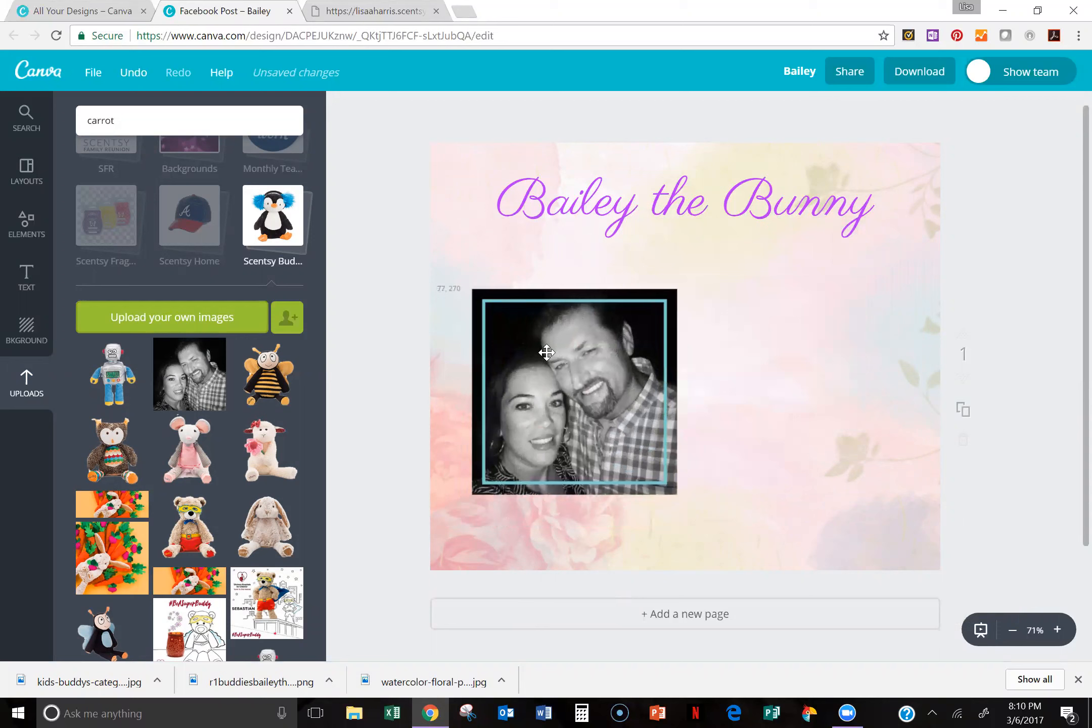
Step: Replace the "Bailey the Bunny" heading with the person's first name followed by "is a ROCKSTAR"
{"action": "left_click", "coordinate": [730, 211]}
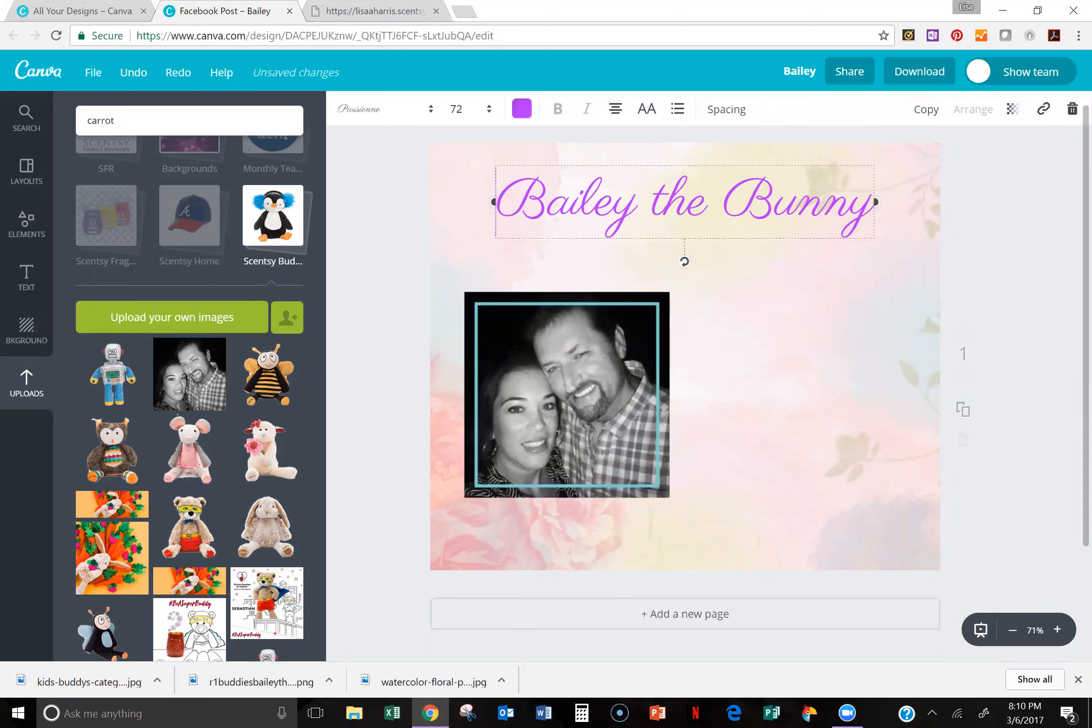
{"action": "left_click_drag", "start_coordinate": [498, 202], "coordinate": [858, 268]}
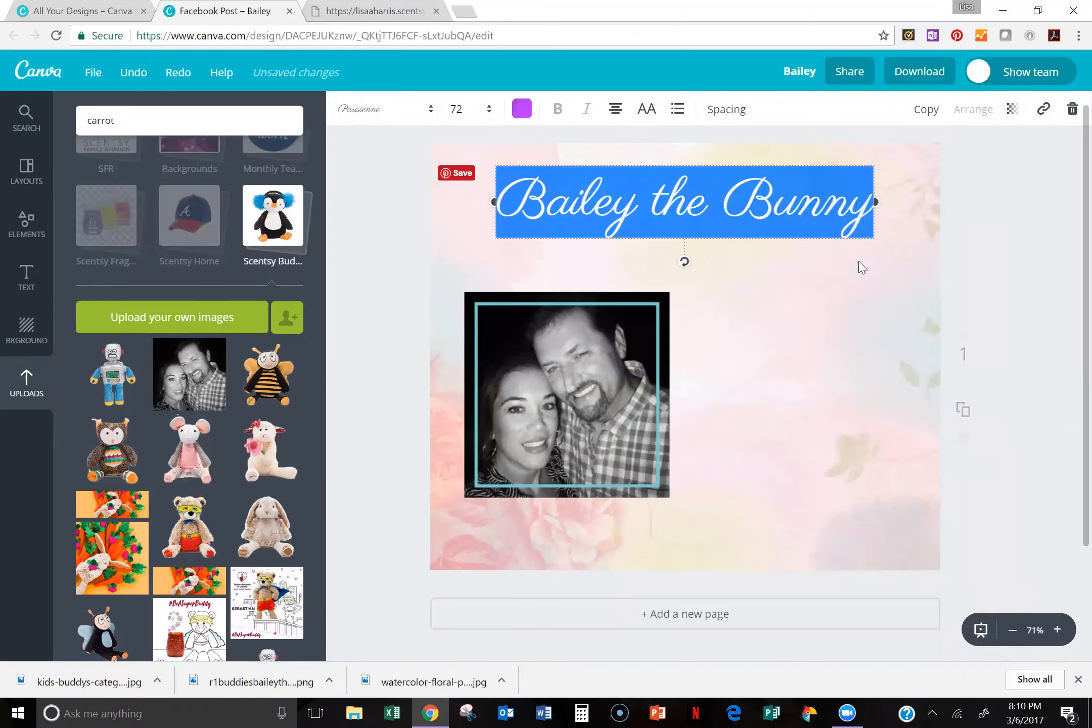
{"action": "key", "text": "BackSpace"}
{"action": "type", "text": "Isa"}
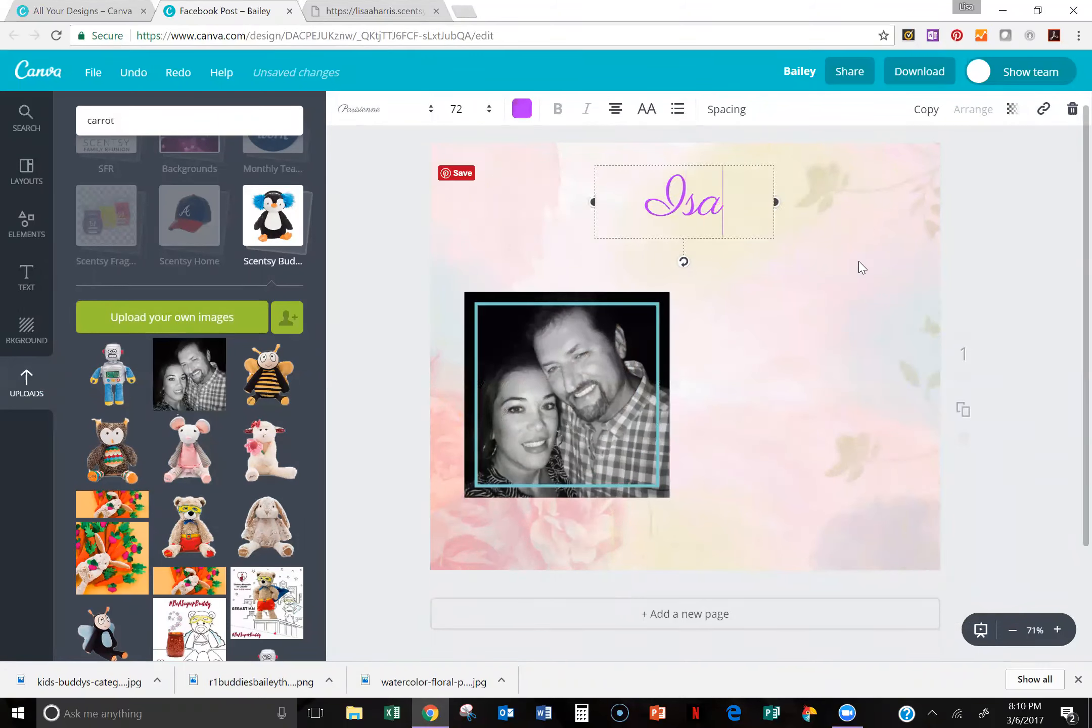
{"action": "type", "text": "ndra uis"}
{"action": "key", "text": "BackSpace"}
{"action": "key", "text": "BackSpace"}
{"action": "key", "text": "BackSpace"}
{"action": "key", "text": "BackSpace"}
{"action": "type", "text": "is a"}
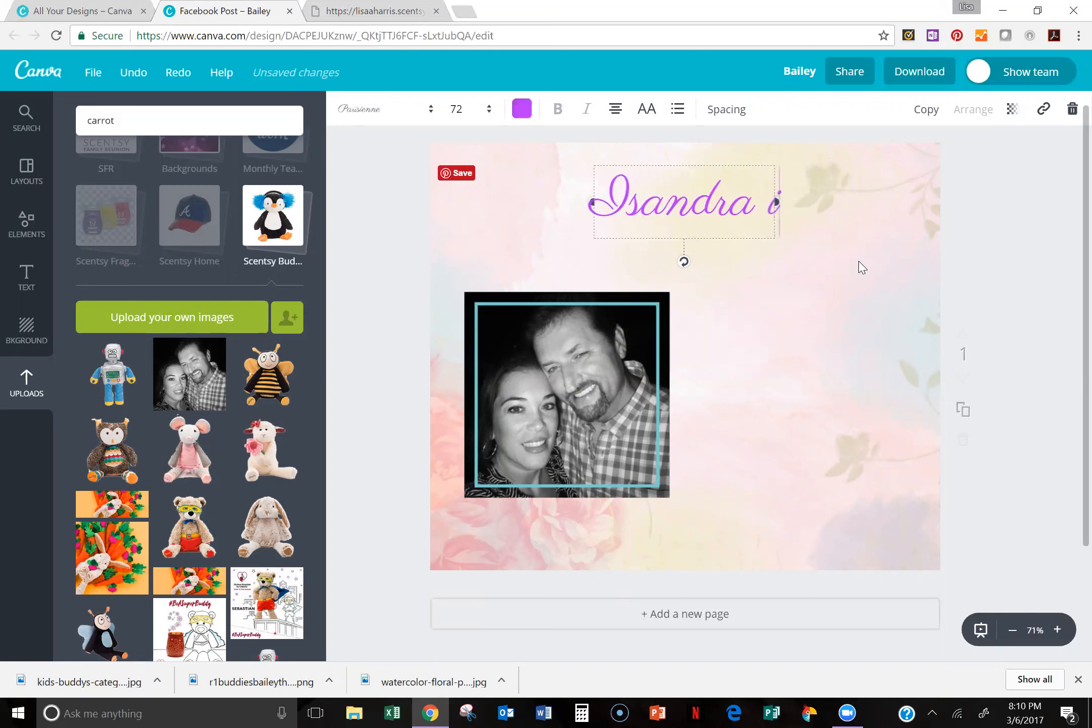
{"action": "type", "text": " ROCKS"}
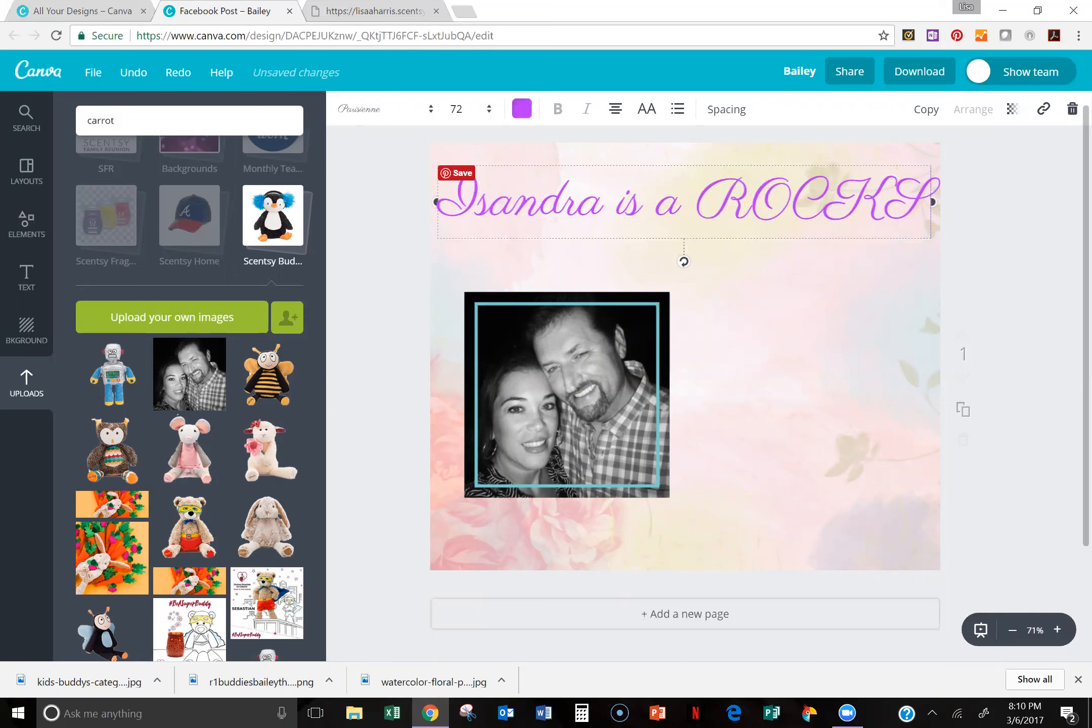
{"action": "type", "text": "TAR"}
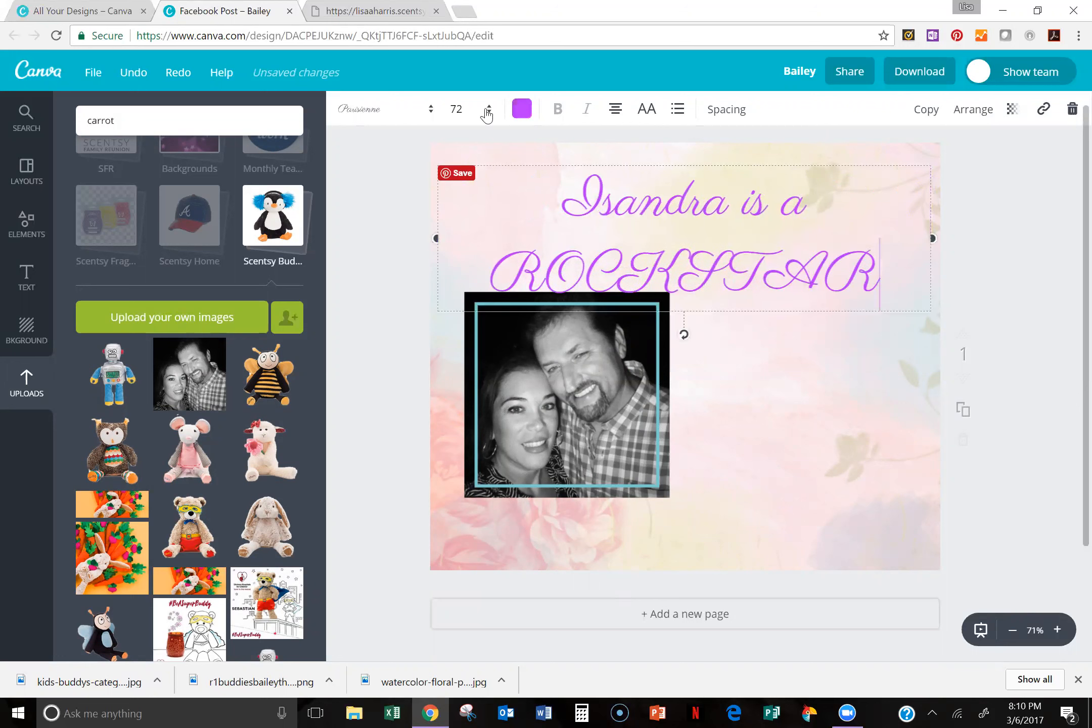
Step: Change the heading font to Abril Fatface and place it in a narrower text box beside the framed photo
{"action": "left_click", "coordinate": [433, 117]}
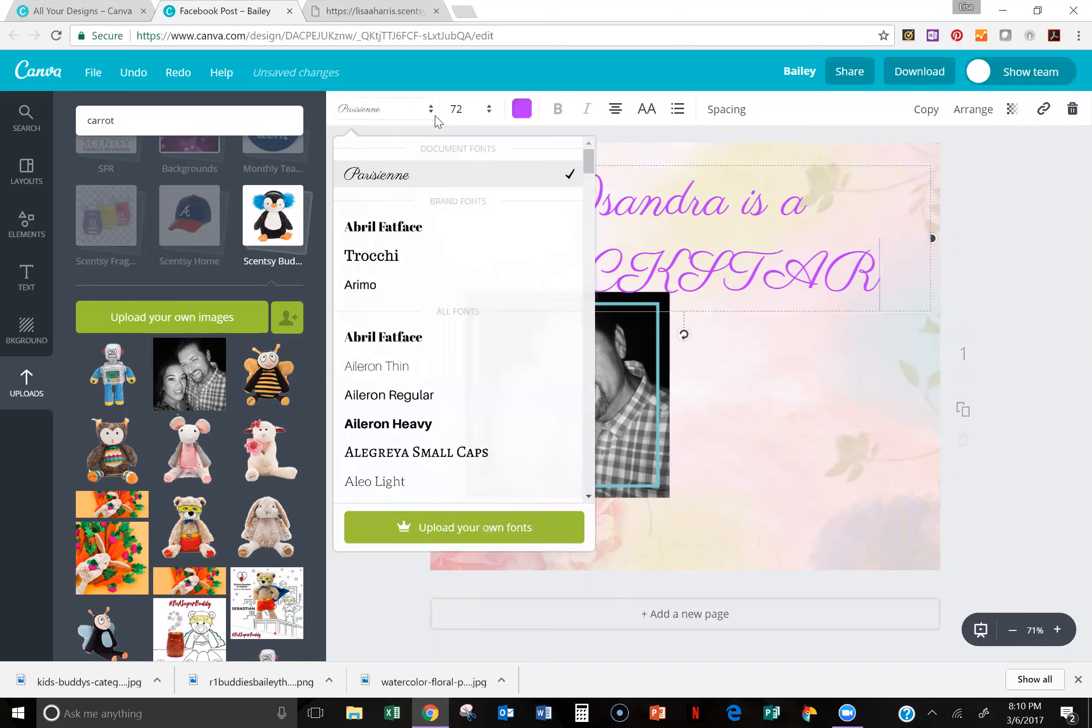
{"action": "left_click", "coordinate": [365, 344]}
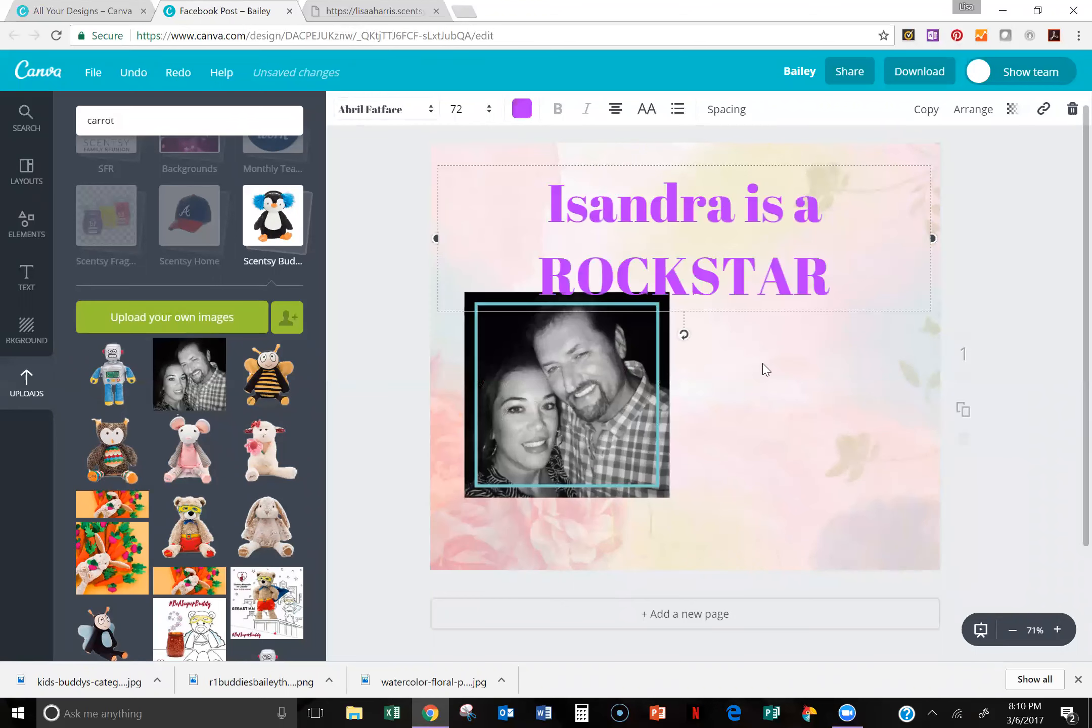
{"action": "left_click", "coordinate": [884, 245]}
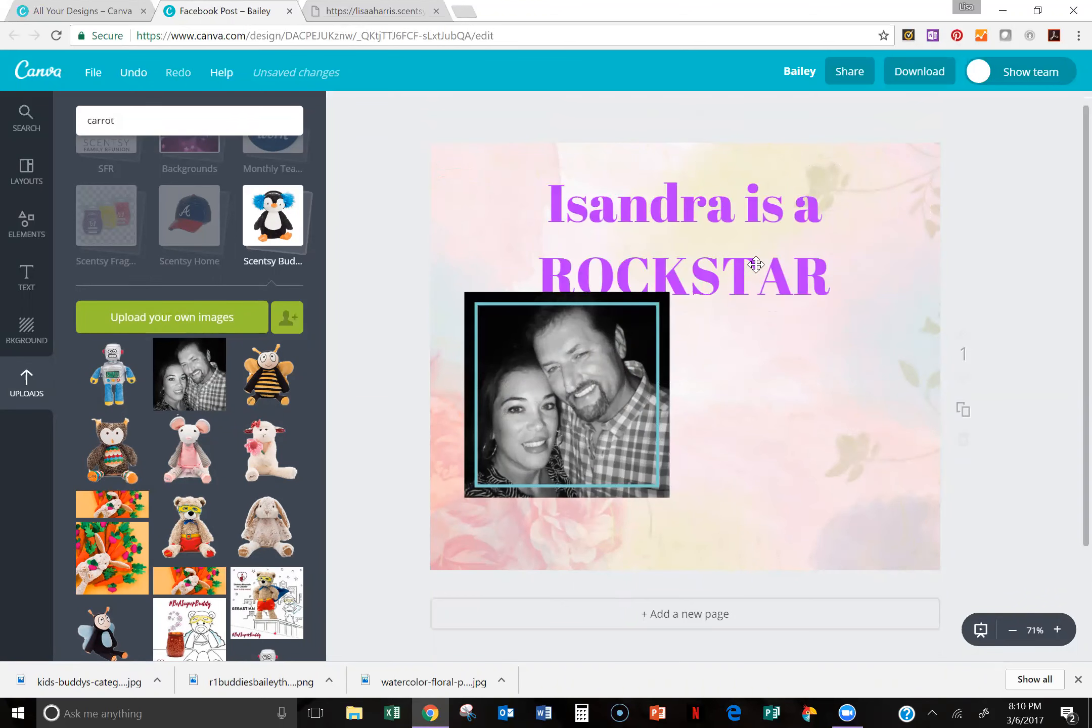
{"action": "left_click", "coordinate": [924, 228]}
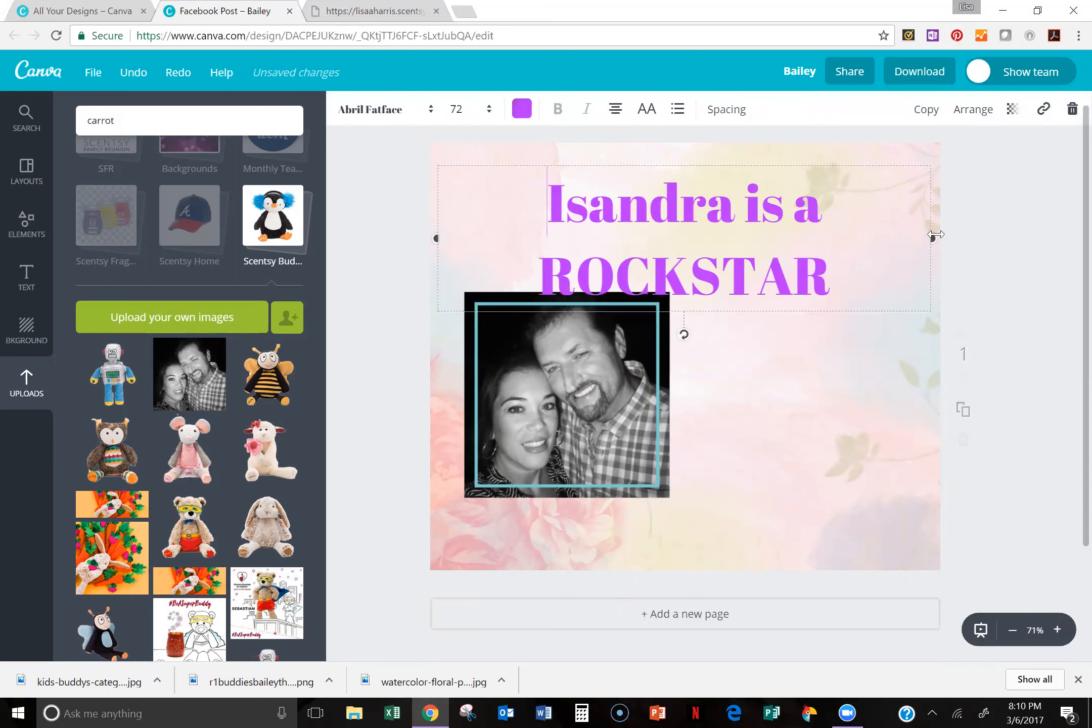
{"action": "left_click_drag", "start_coordinate": [934, 236], "coordinate": [643, 312]}
{"action": "left_click_drag", "start_coordinate": [537, 224], "coordinate": [791, 301]}
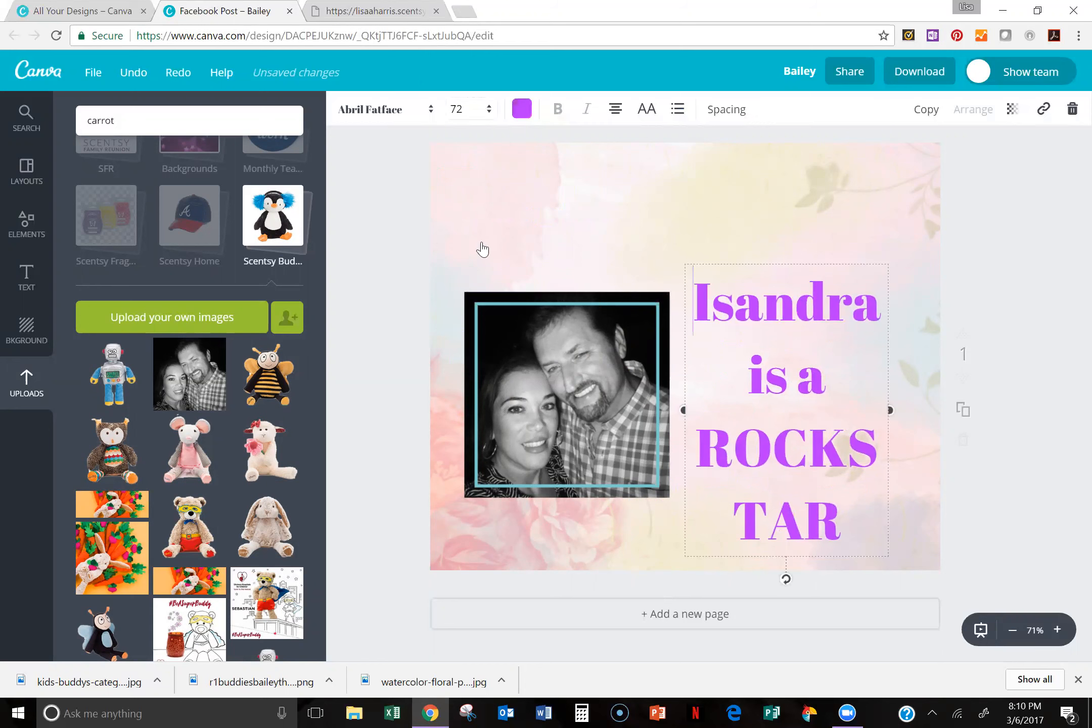
Step: Set the heading's font size to 42 and move it directly above the framed photo
{"action": "left_click", "coordinate": [457, 109]}
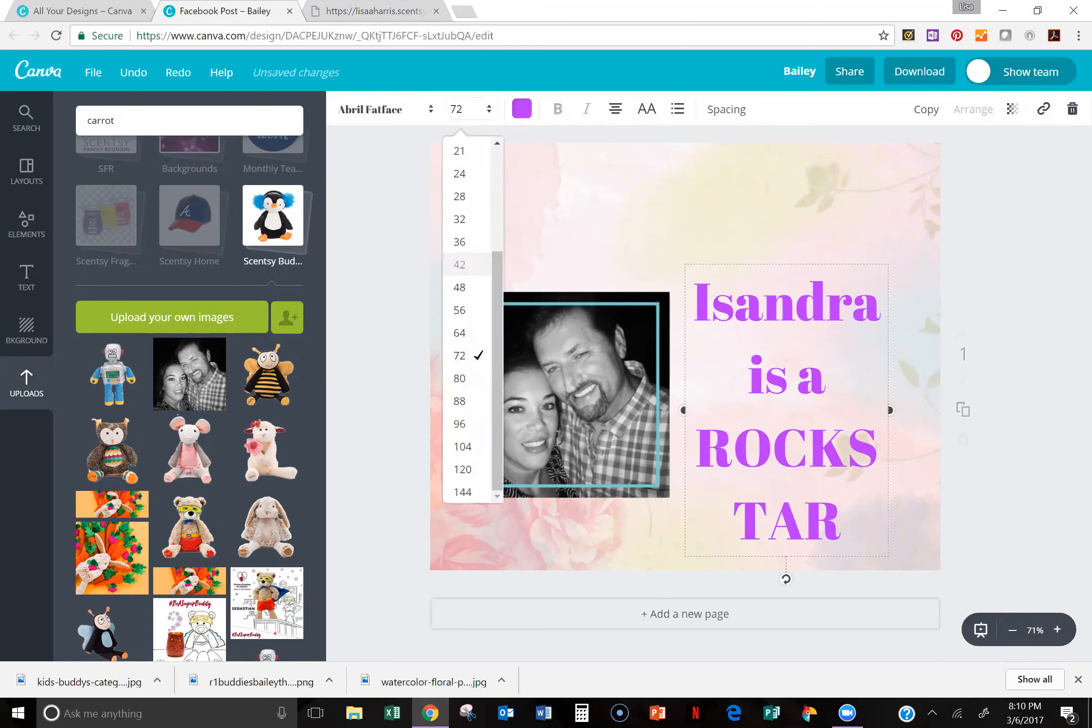
{"action": "left_click", "coordinate": [460, 264]}
{"action": "left_click_drag", "start_coordinate": [798, 328], "coordinate": [562, 260]}
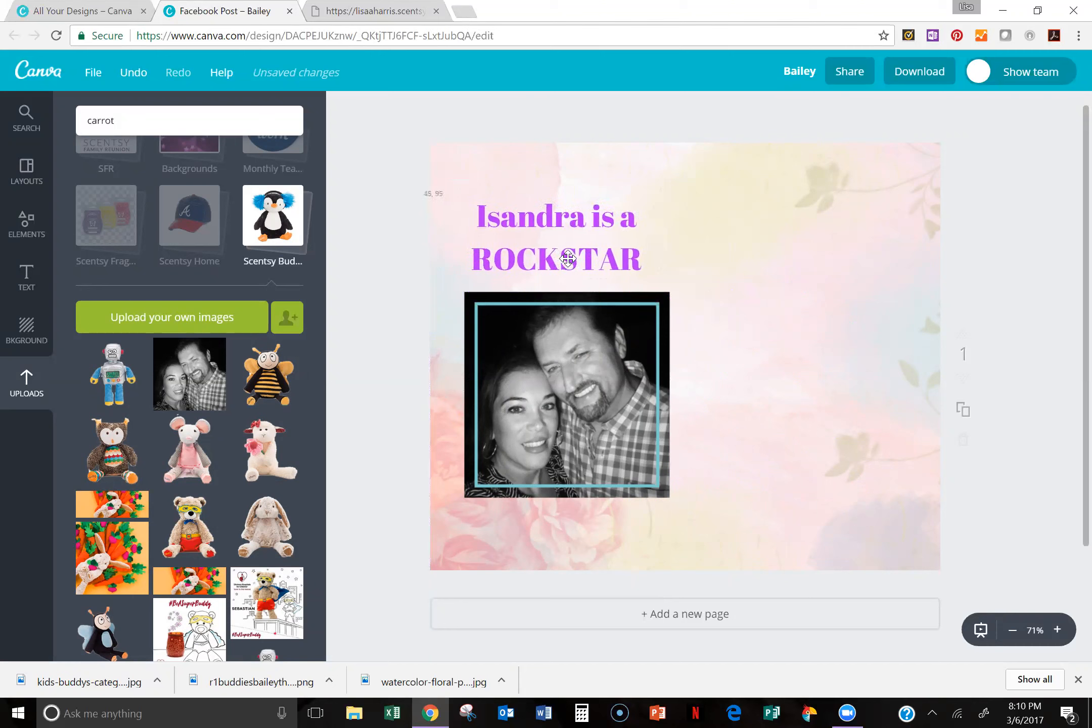
{"action": "left_click", "coordinate": [742, 320]}
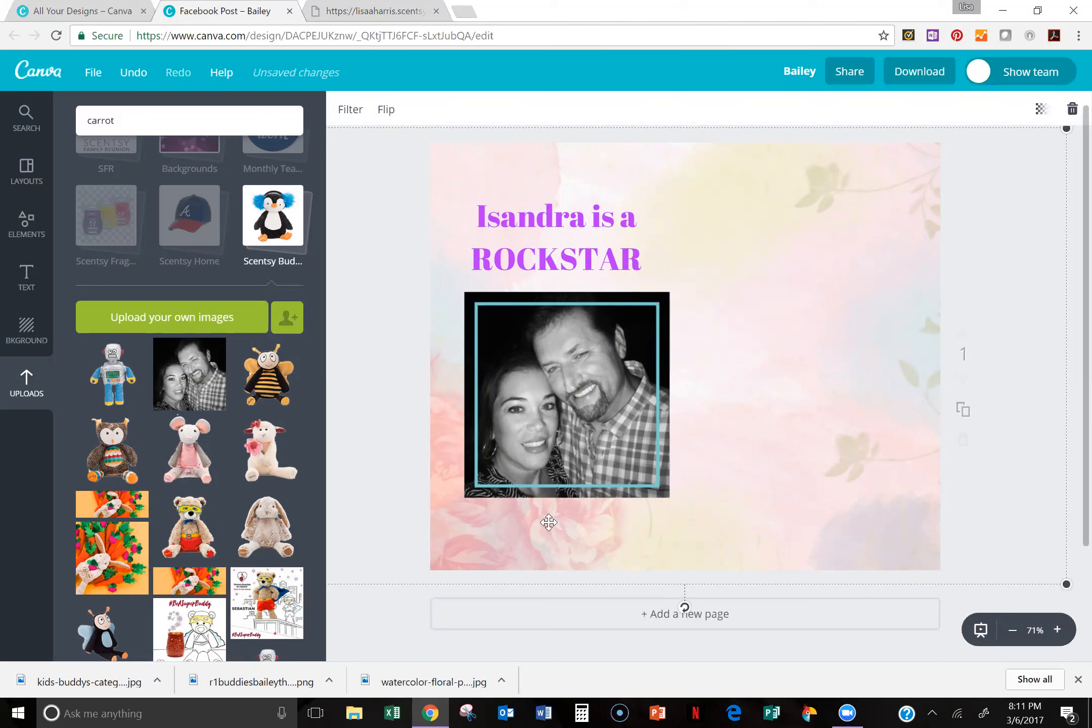
Step: Delete the whole photo frame element and the ROCKSTAR heading, leaving only the watercolor background
{"action": "left_click", "coordinate": [520, 383]}
{"action": "left_click", "coordinate": [1072, 110]}
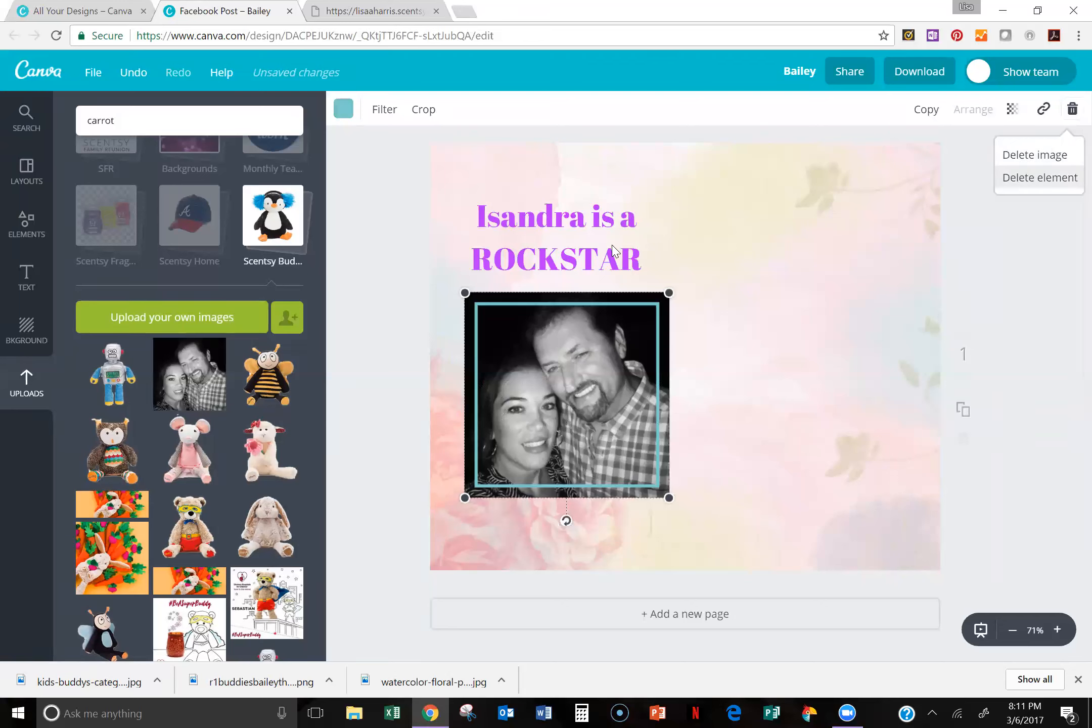
{"action": "left_click", "coordinate": [1041, 178]}
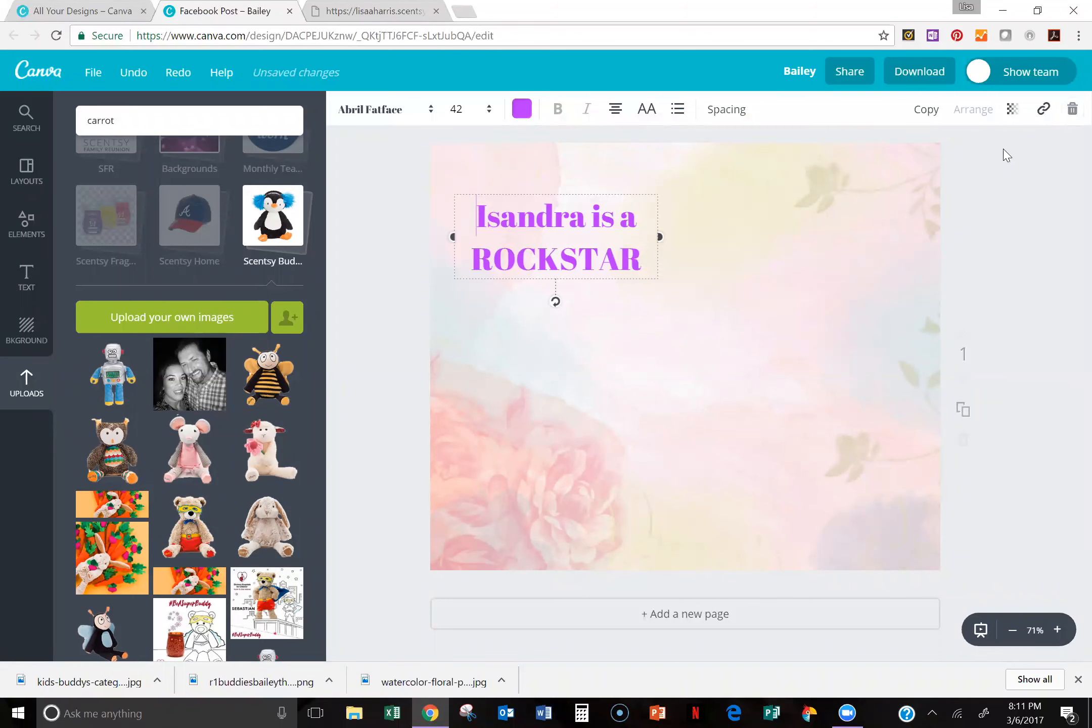
{"action": "key", "text": "Delete"}
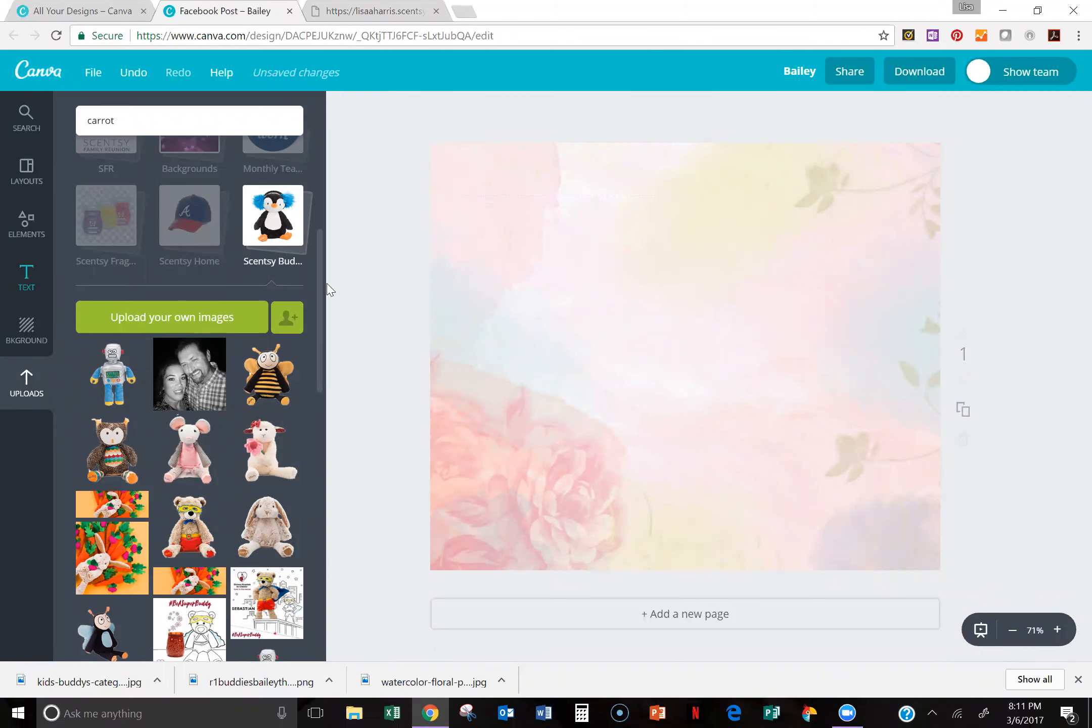
Step: Trash the uploaded black-and-white couple photo from the Scentsy Buddies folder
{"action": "scroll", "coordinate": [320, 262], "scroll_direction": "up", "scroll_amount": 4}
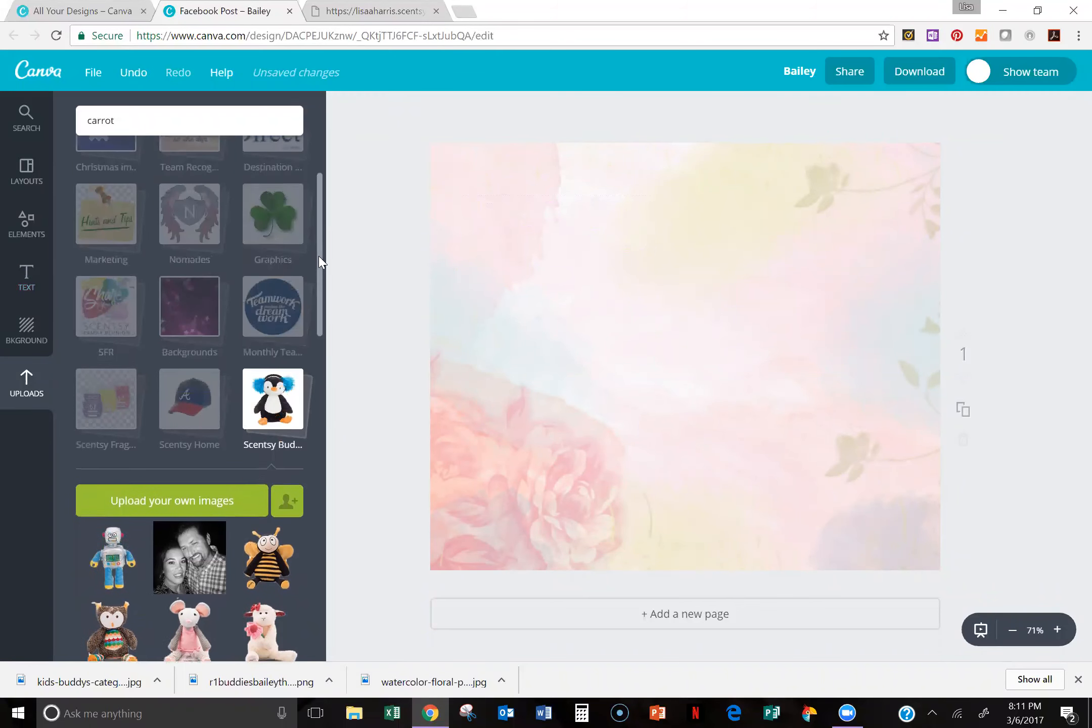
{"action": "scroll", "coordinate": [319, 262], "scroll_direction": "down", "scroll_amount": 2}
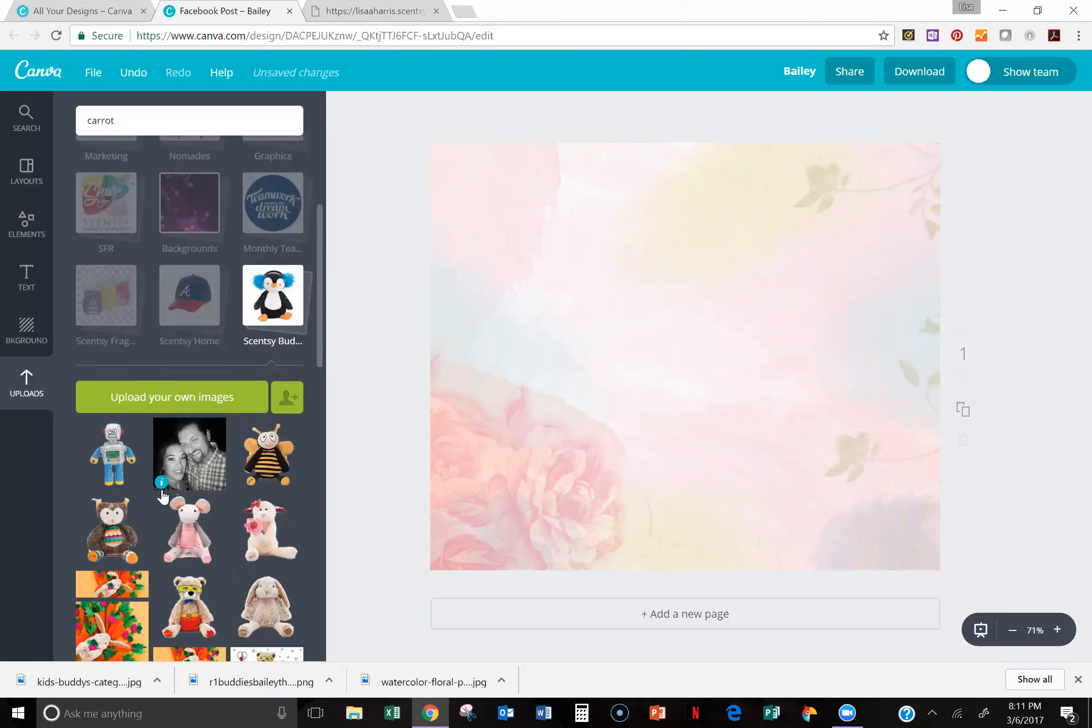
{"action": "left_click", "coordinate": [160, 485]}
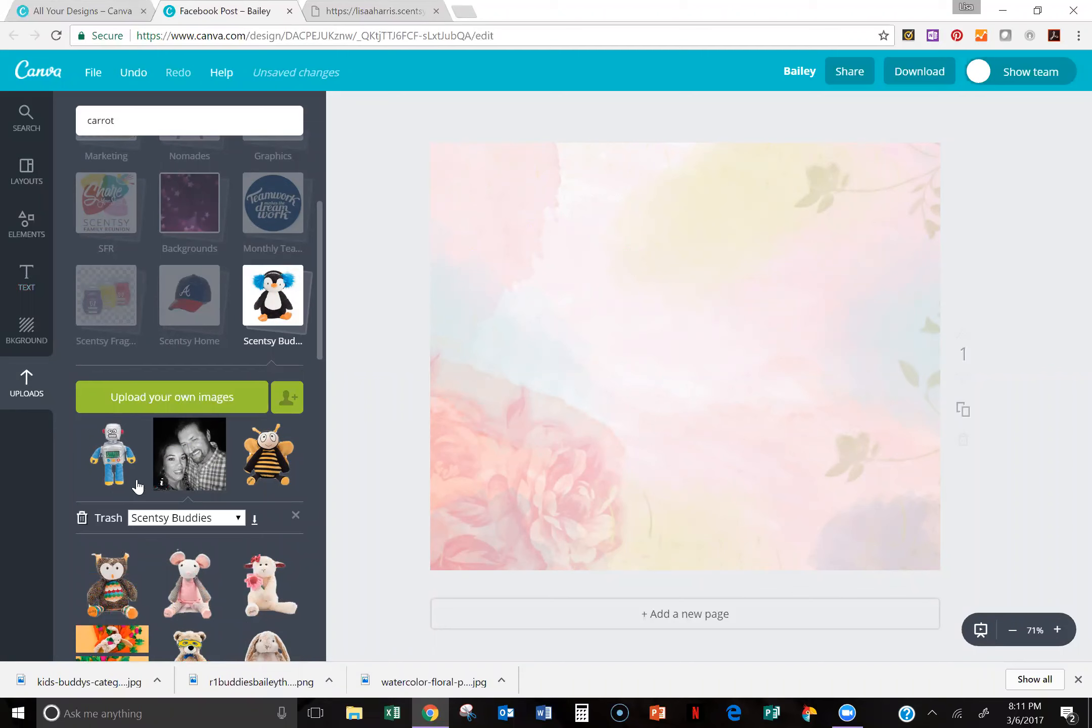
{"action": "left_click", "coordinate": [83, 524]}
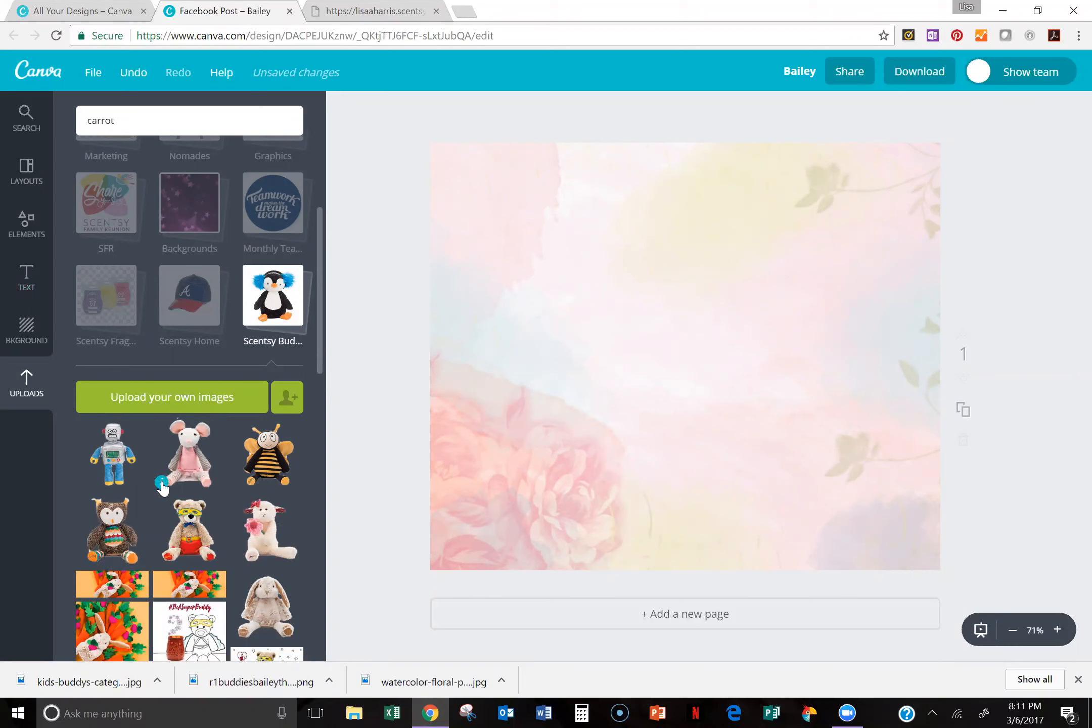
Step: Examine the mouse image's file details and folder assignment, and look through the list of upload folders
{"action": "left_click", "coordinate": [162, 483]}
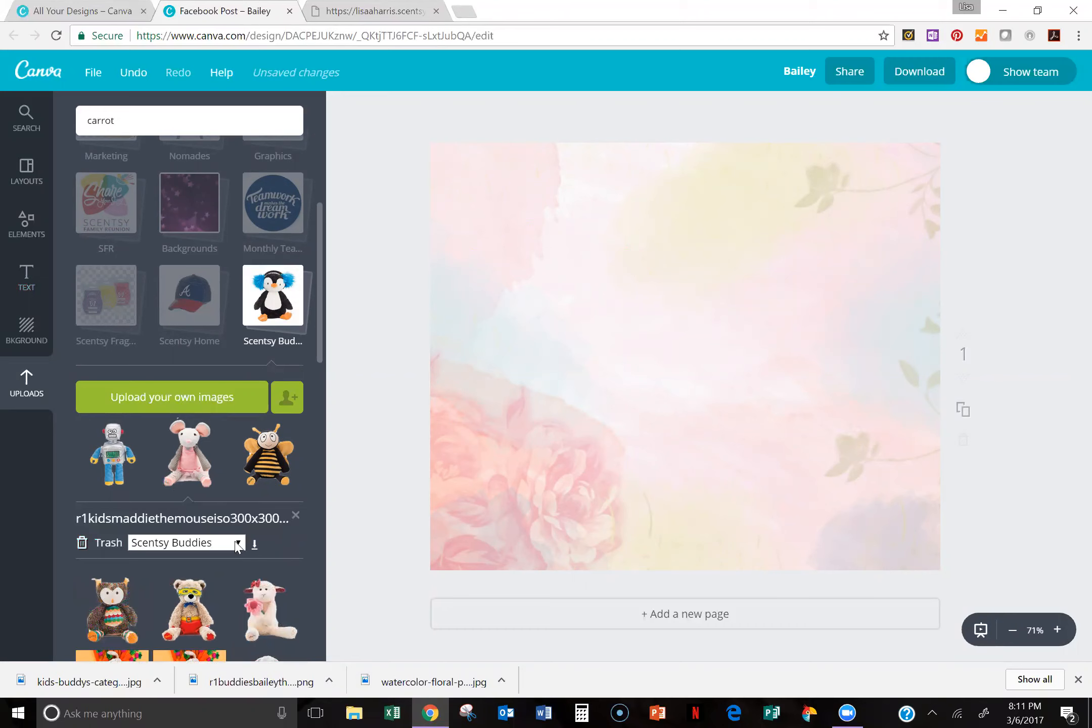
{"action": "left_click_drag", "start_coordinate": [320, 300], "coordinate": [362, 152]}
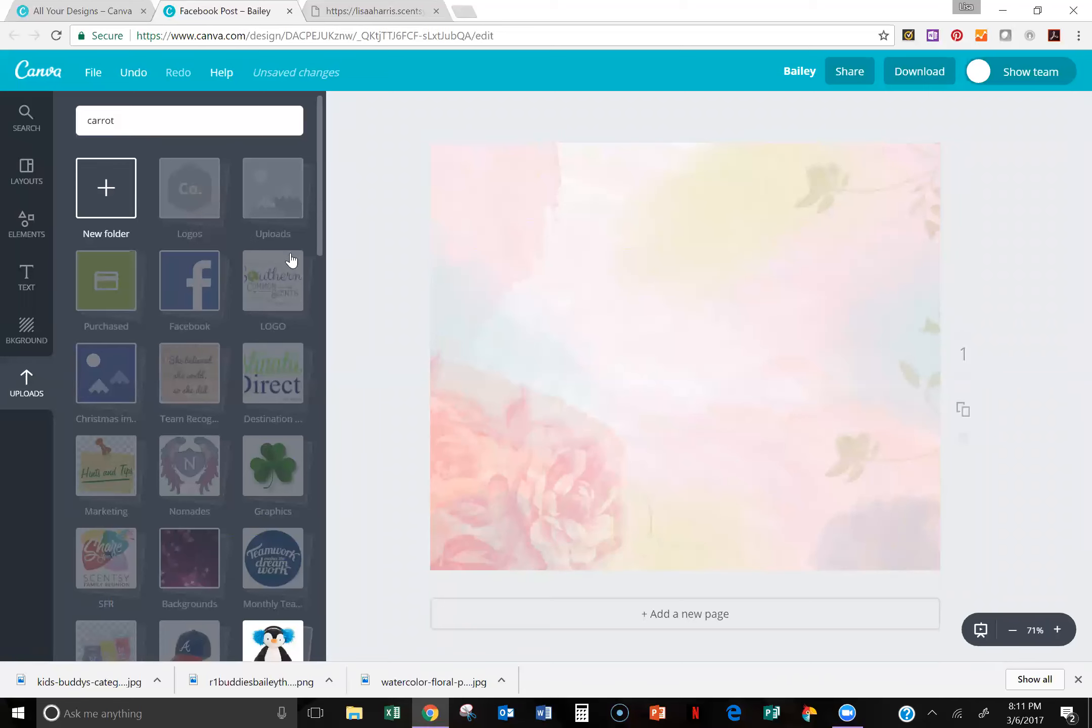
{"action": "left_click_drag", "start_coordinate": [320, 244], "coordinate": [302, 486]}
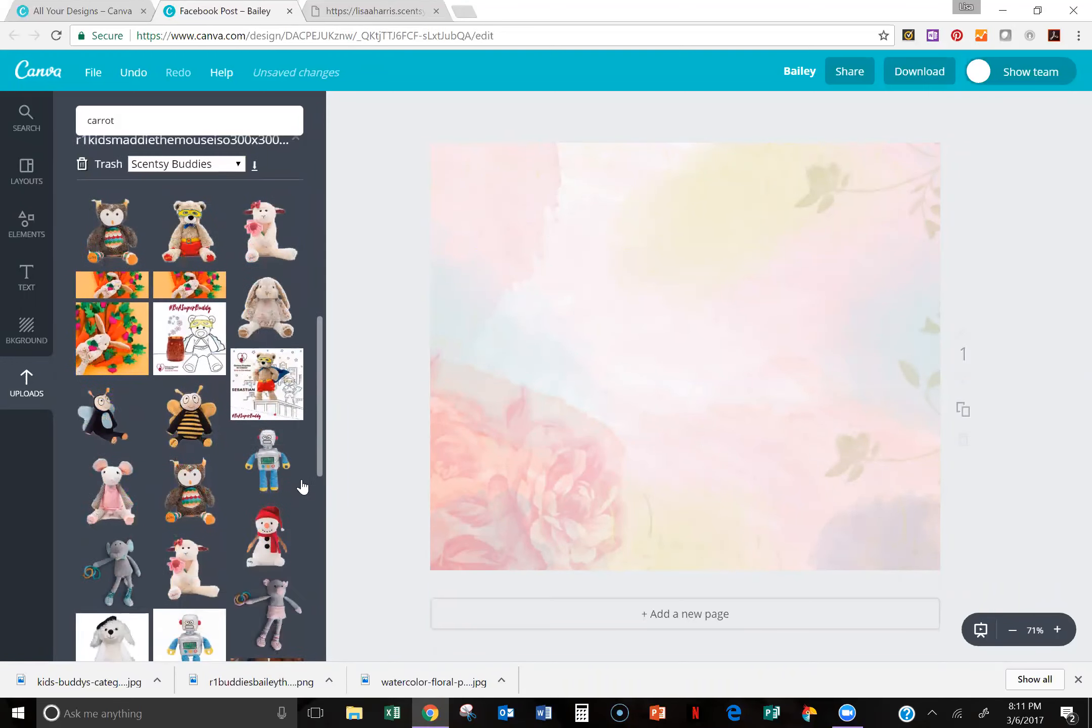
{"action": "scroll", "coordinate": [302, 487], "scroll_direction": "down", "scroll_amount": 6}
{"action": "scroll", "coordinate": [295, 604], "scroll_direction": "down", "scroll_amount": 4}
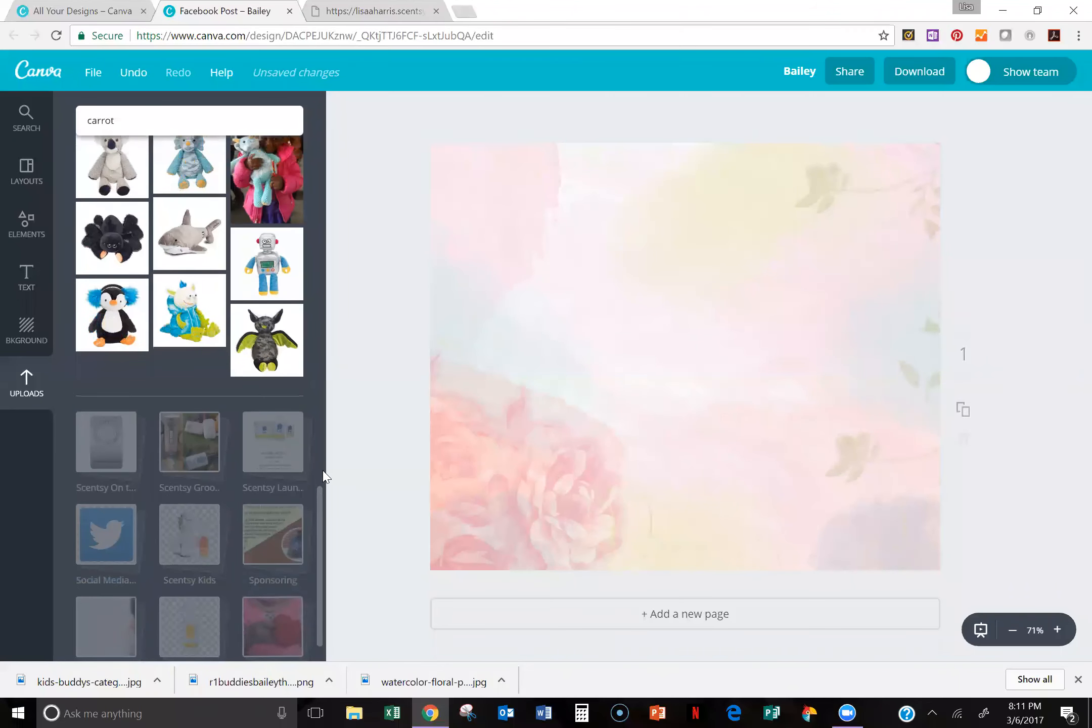
{"action": "scroll", "coordinate": [314, 541], "scroll_direction": "down", "scroll_amount": 1}
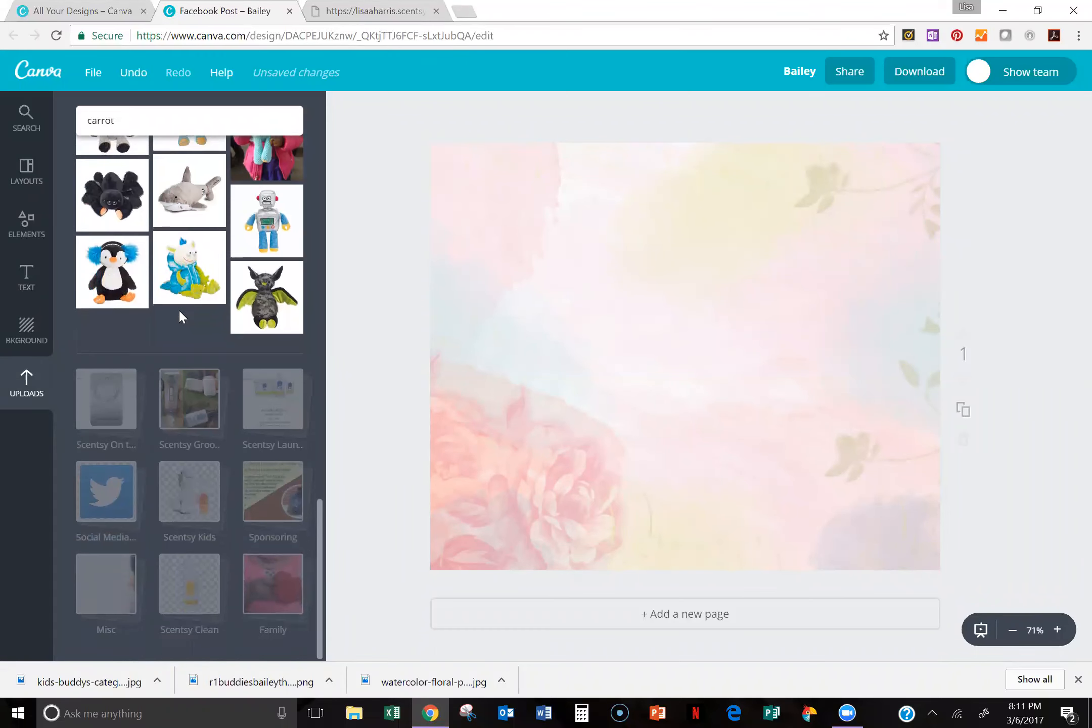
Step: Move the laundry-love-product-shot-desktop (1).png image from the Uploads folder to the Scentsy Laundry folder
{"action": "left_click_drag", "start_coordinate": [322, 524], "coordinate": [378, 110]}
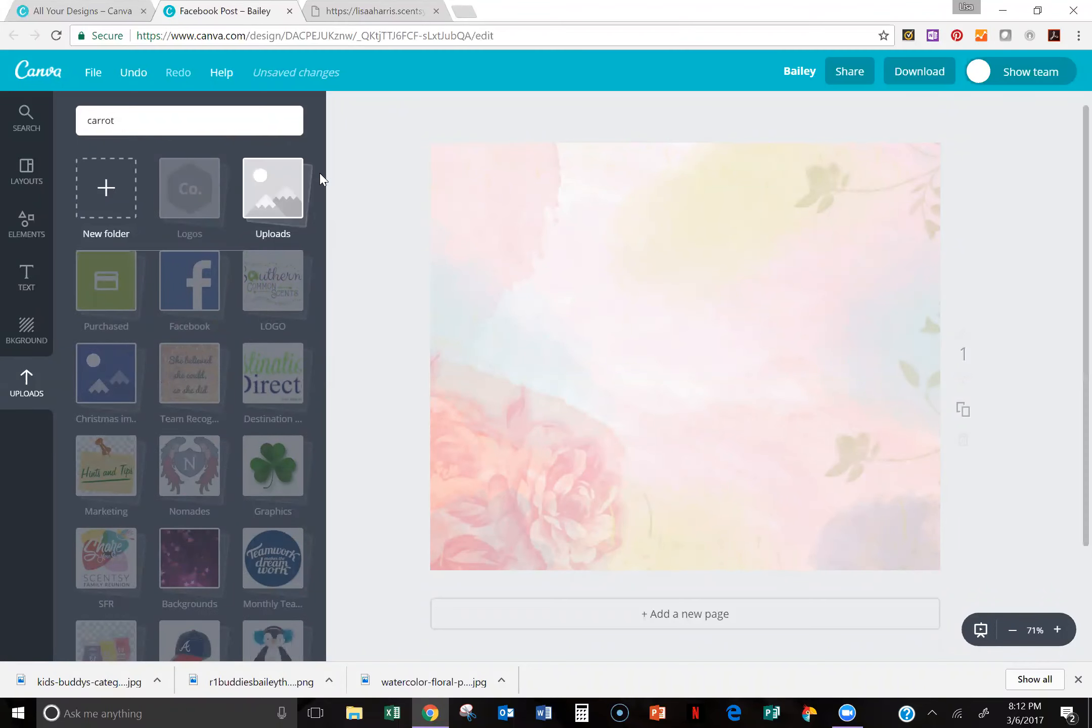
{"action": "left_click", "coordinate": [282, 230]}
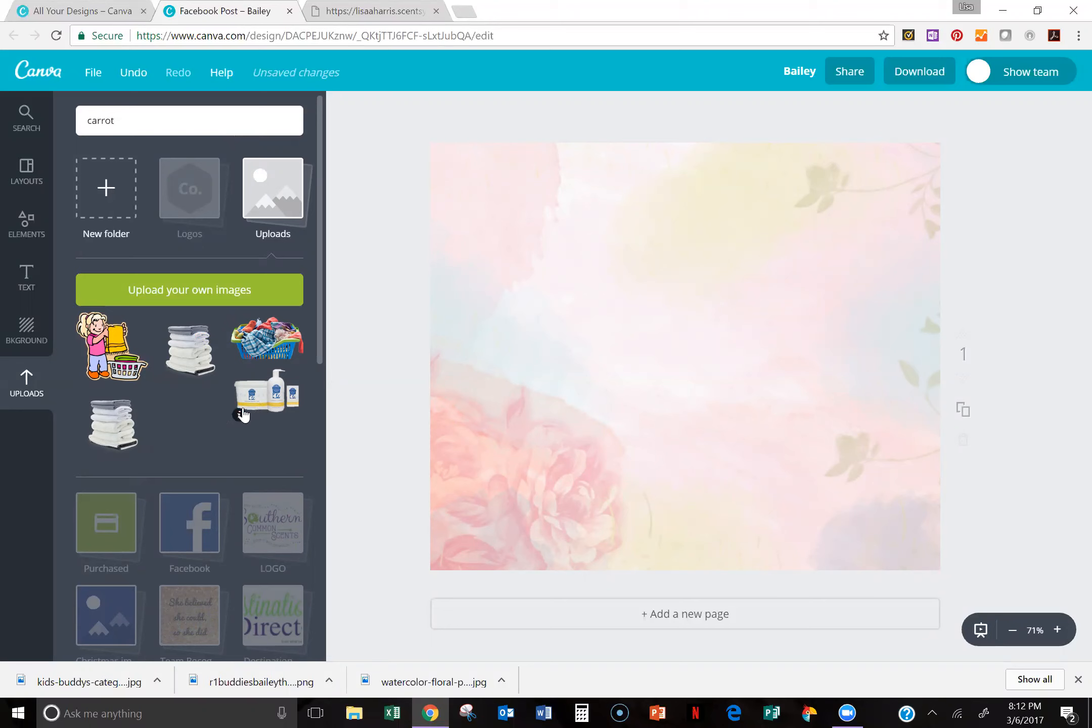
{"action": "left_click", "coordinate": [238, 418]}
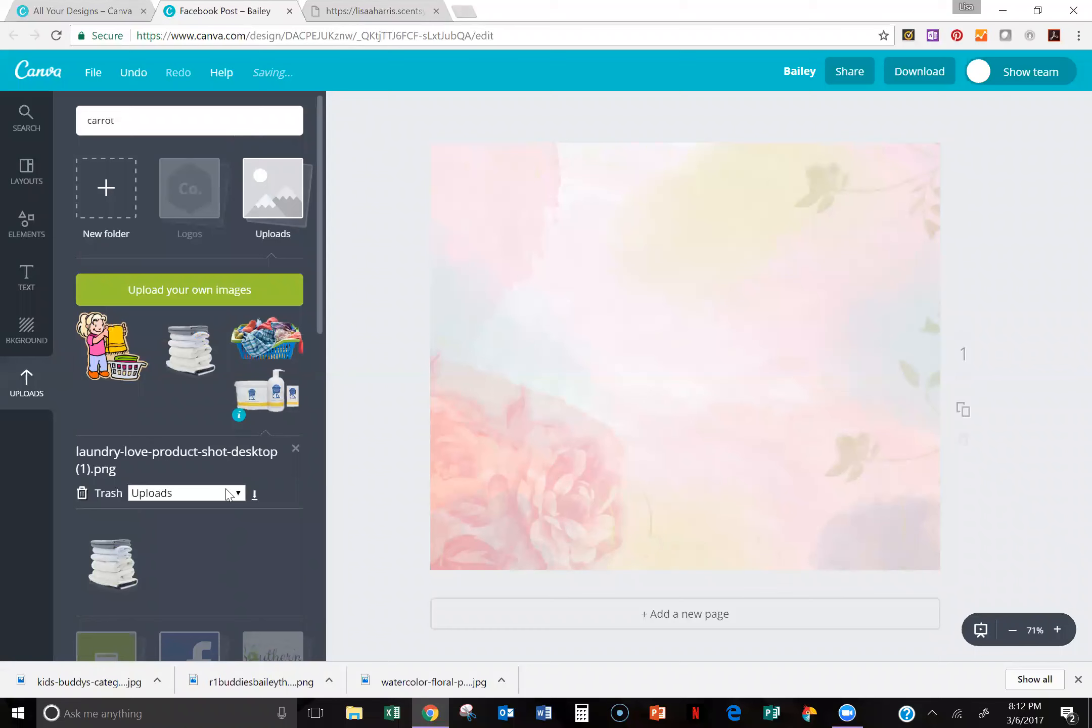
{"action": "left_click", "coordinate": [230, 493]}
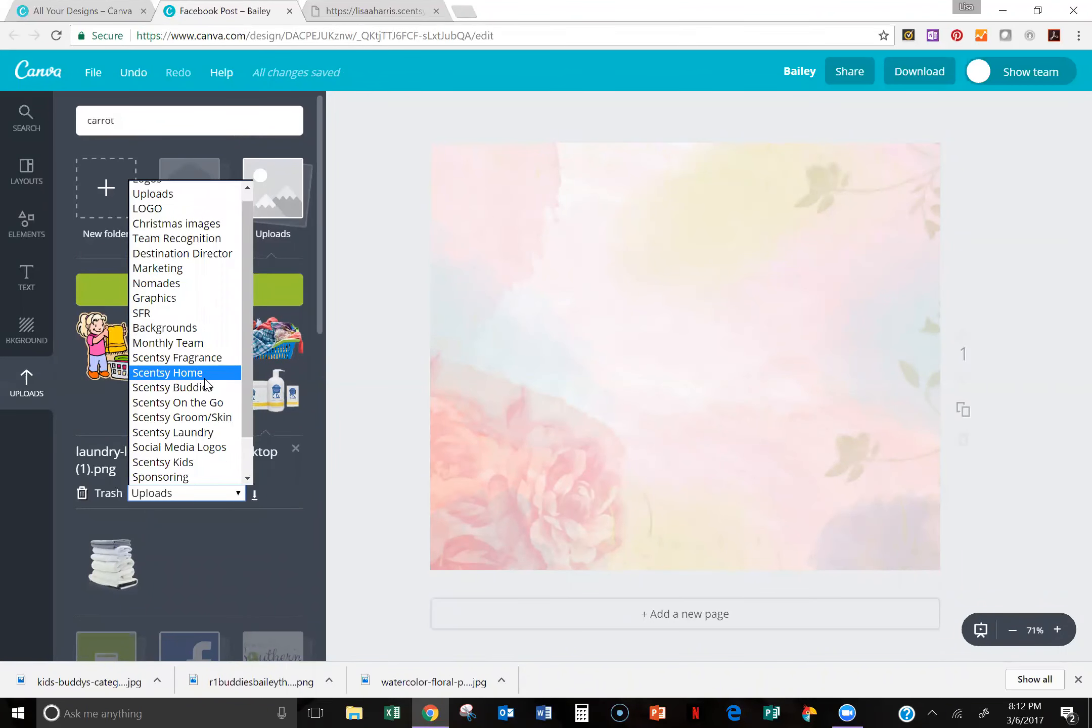
{"action": "left_click", "coordinate": [195, 433]}
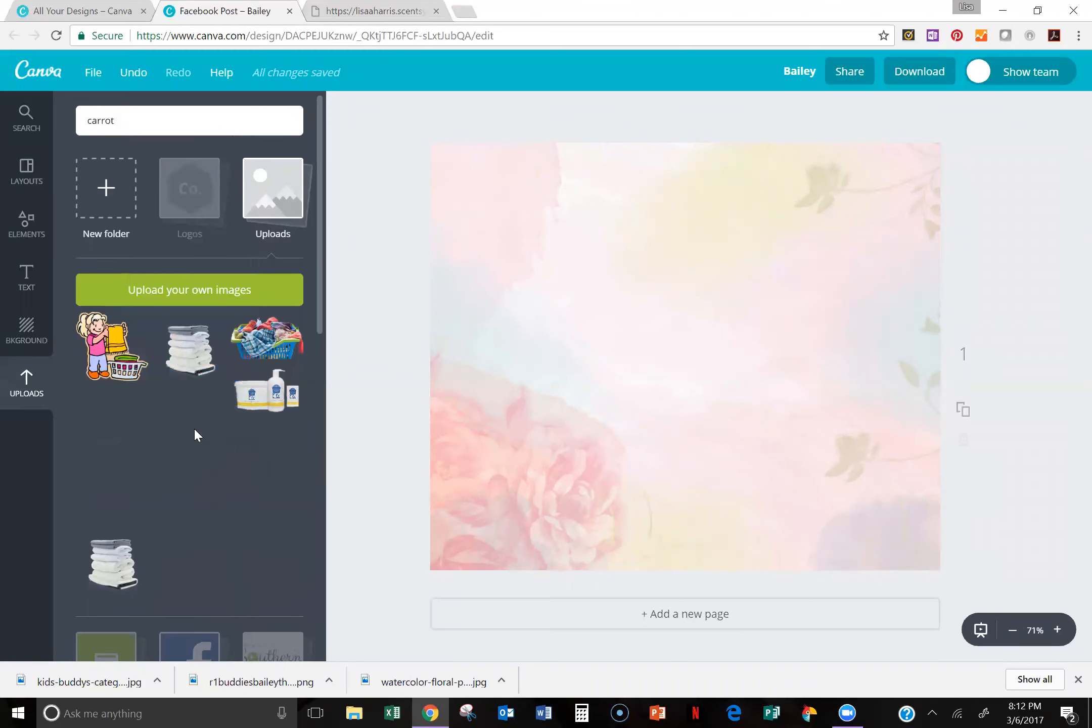
Step: Move the laundry basket image download.png from the Uploads folder to the Graphics folder
{"action": "left_click", "coordinate": [238, 350]}
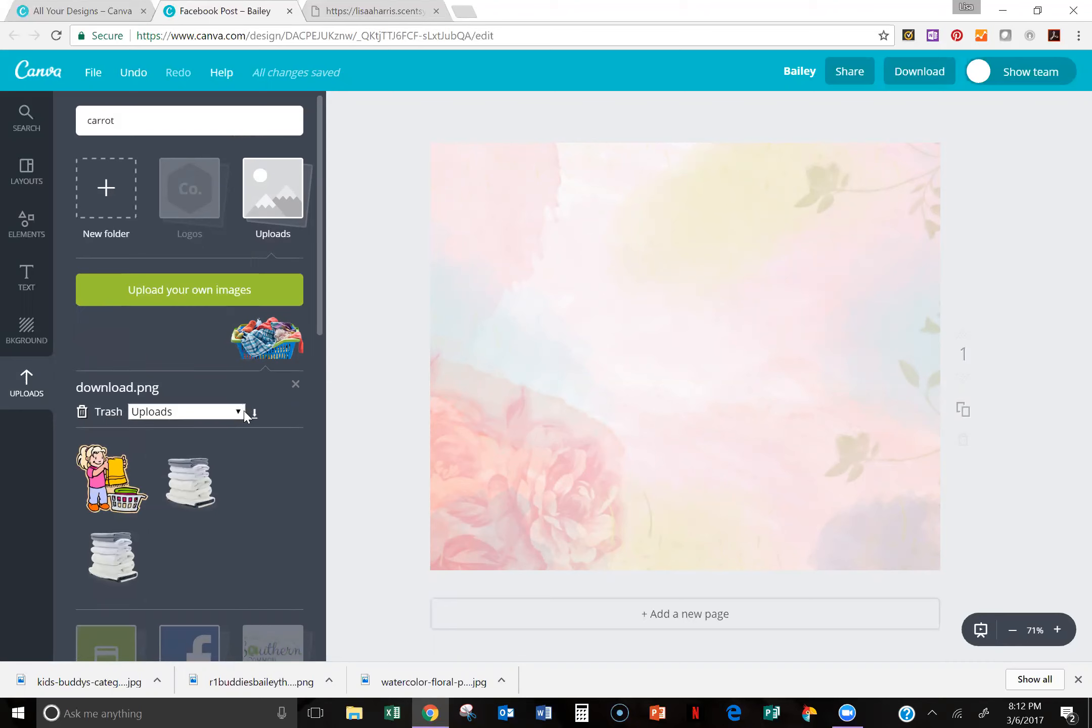
{"action": "left_click", "coordinate": [238, 413]}
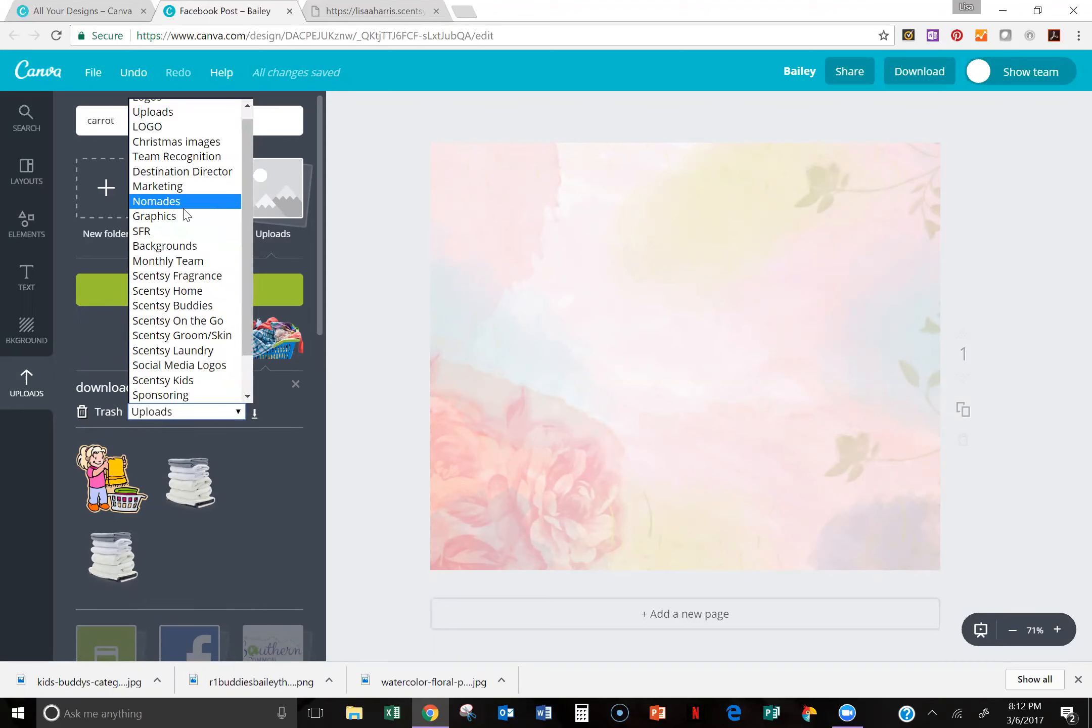
{"action": "left_click", "coordinate": [180, 217]}
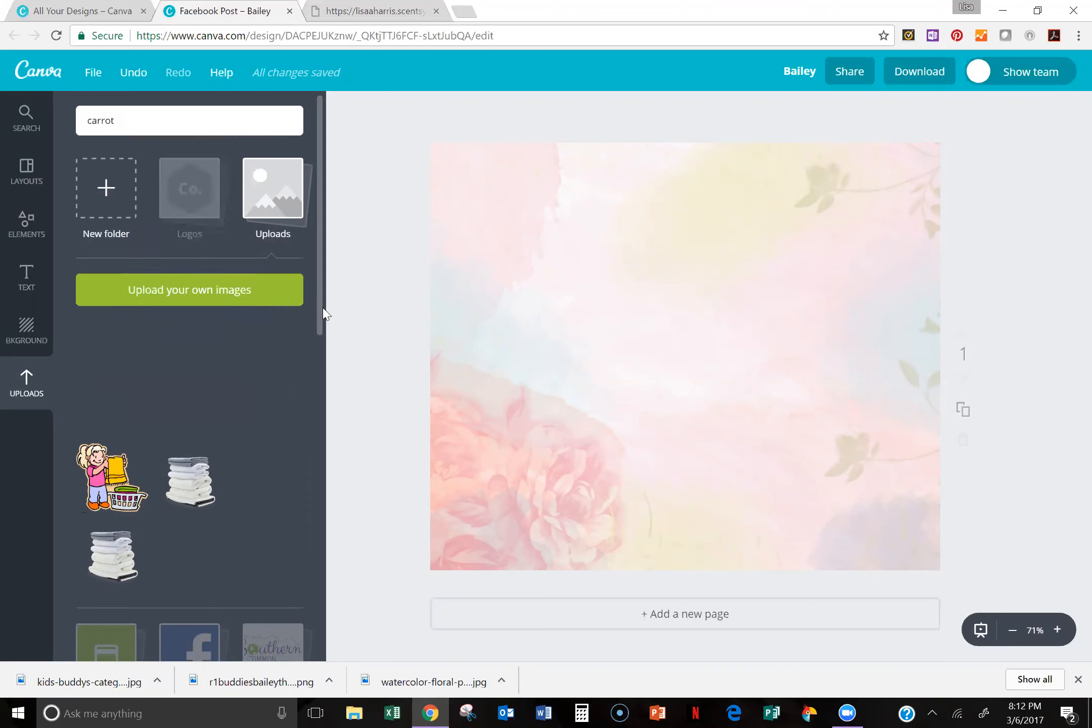
Step: Move the folded-towel images and the laundry girl clip art from the Uploads folder to the Graphics folder
{"action": "scroll", "coordinate": [313, 338], "scroll_direction": "down", "scroll_amount": 3}
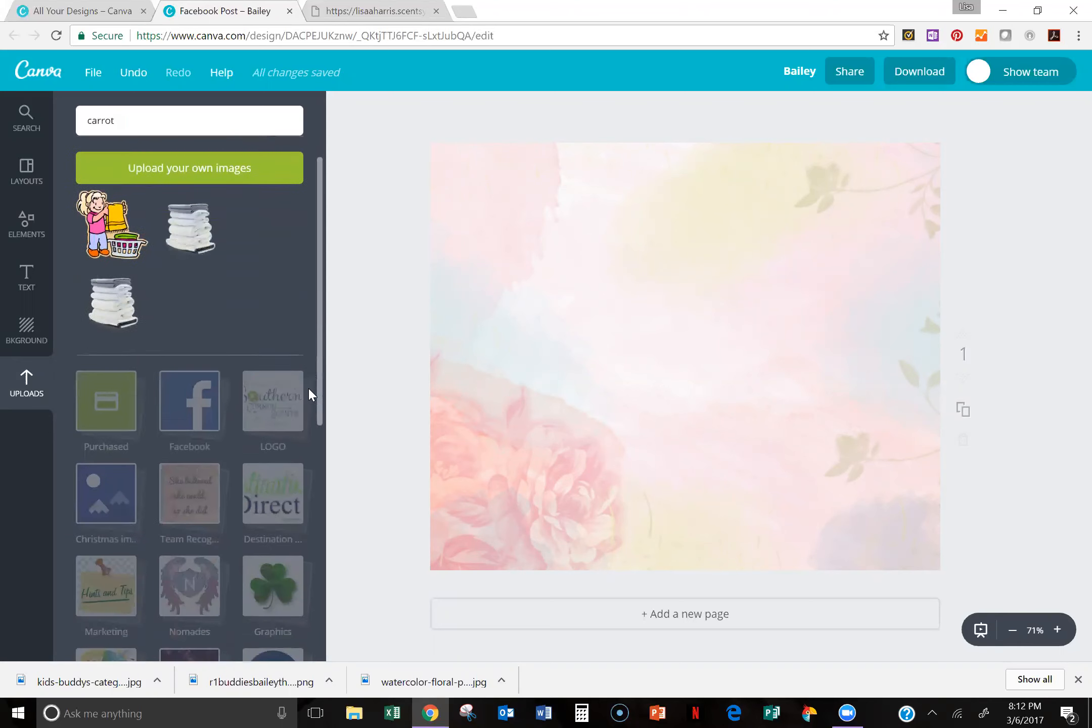
{"action": "left_click_drag", "start_coordinate": [190, 195], "coordinate": [273, 561]}
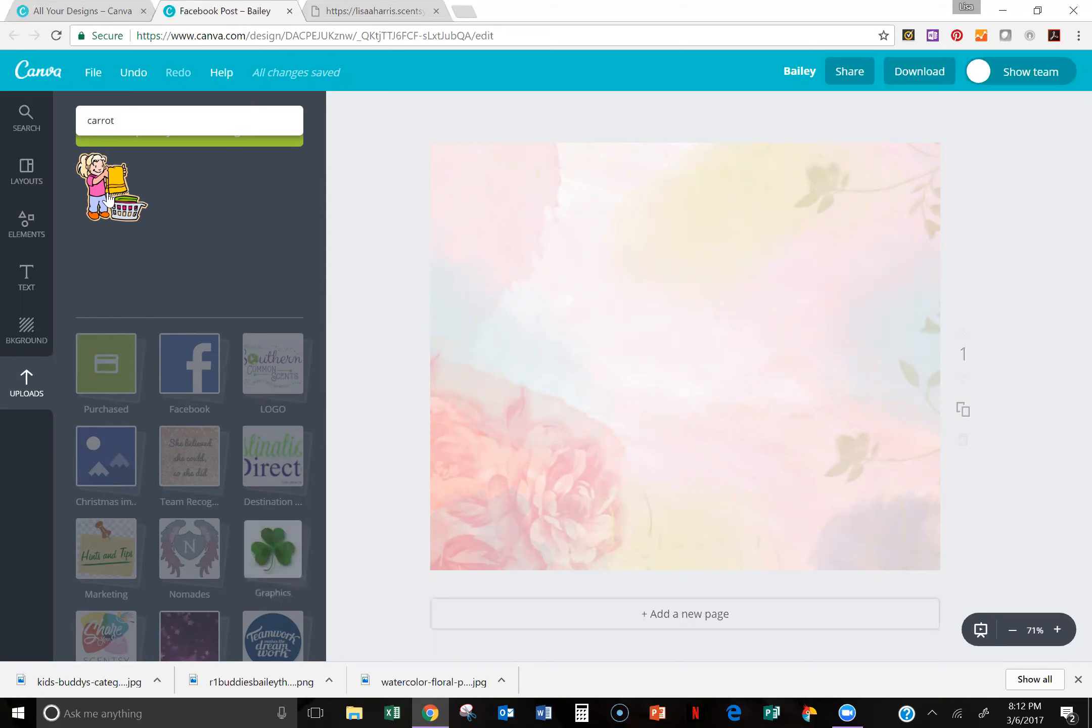
{"action": "left_click_drag", "start_coordinate": [107, 197], "coordinate": [272, 460]}
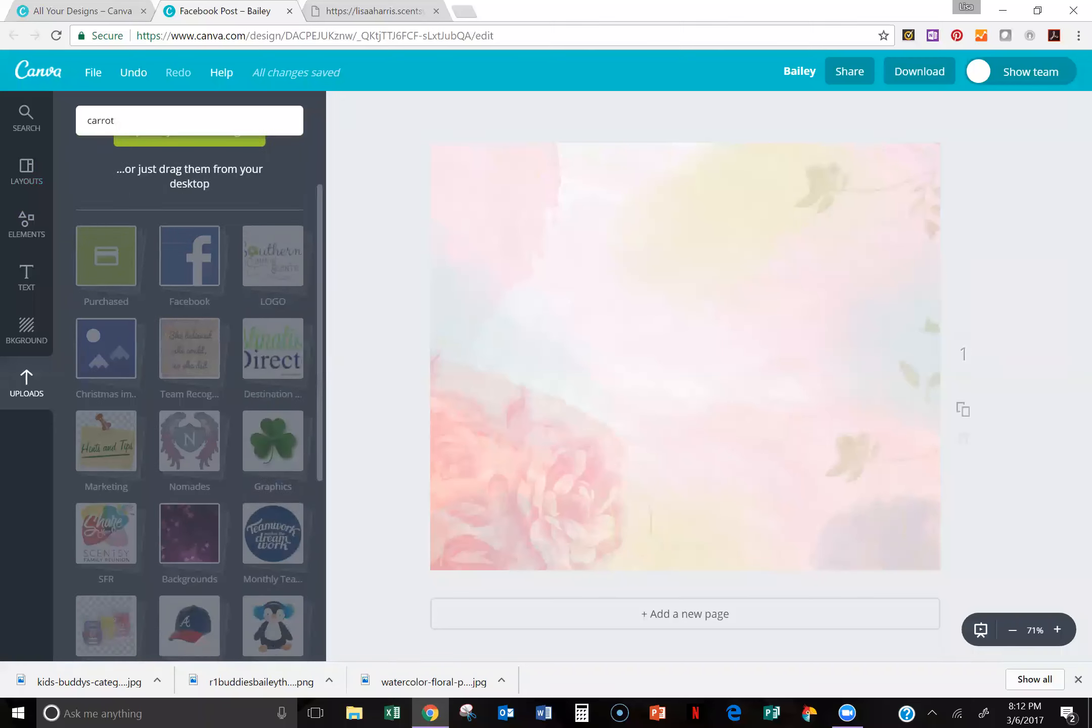
Step: Look through the element categories, the basic shapes and the premade text designs
{"action": "left_click", "coordinate": [28, 230]}
{"action": "left_click", "coordinate": [294, 158]}
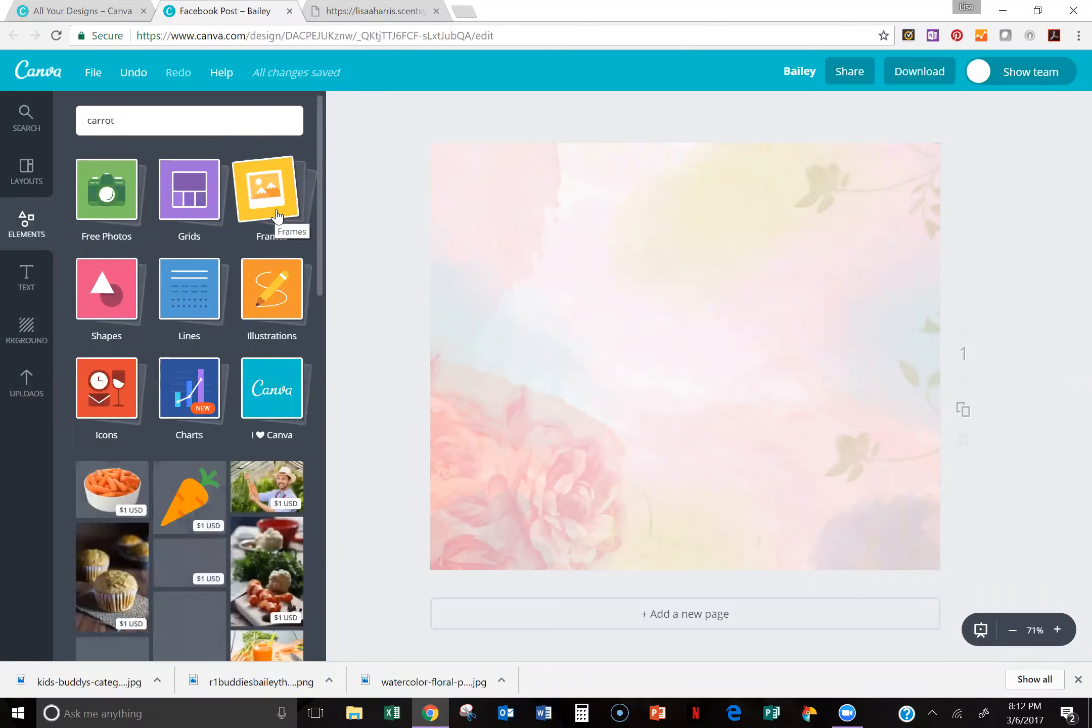
{"action": "left_click", "coordinate": [108, 308]}
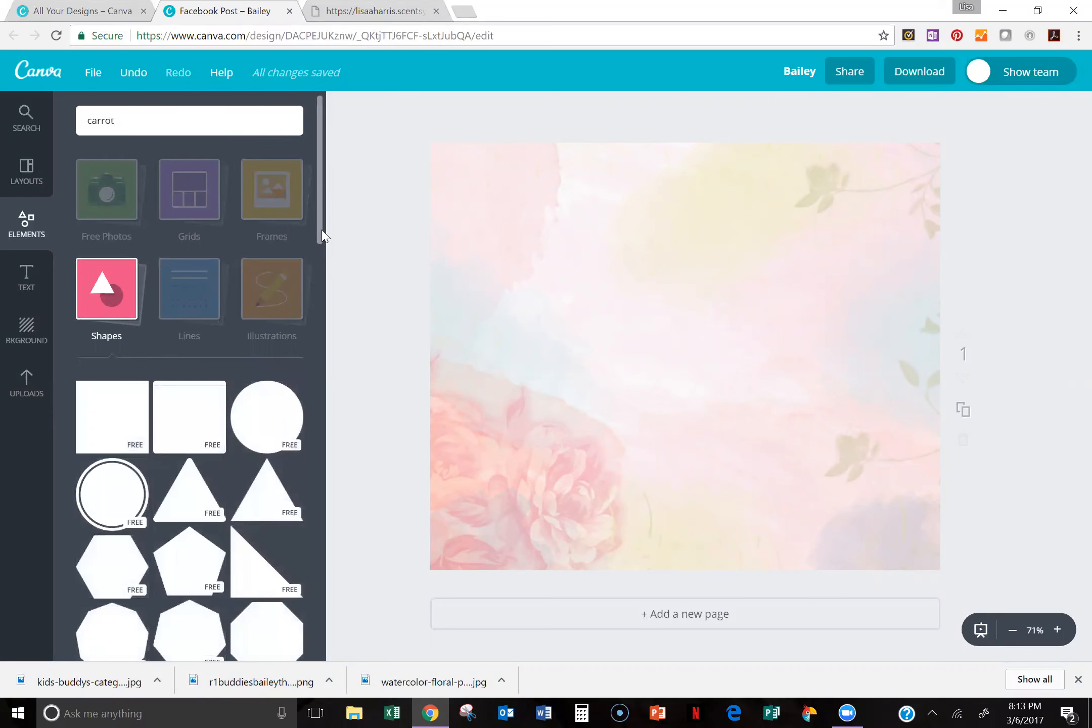
{"action": "scroll", "coordinate": [323, 236], "scroll_direction": "down", "scroll_amount": 1}
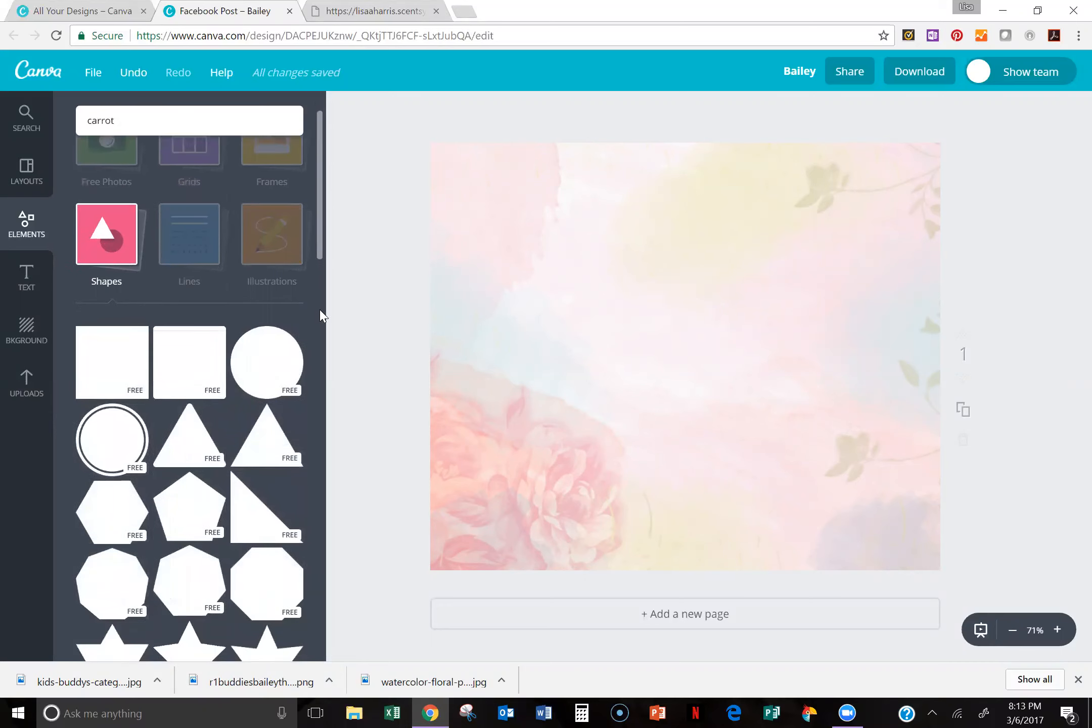
{"action": "scroll", "coordinate": [322, 317], "scroll_direction": "down", "scroll_amount": 1}
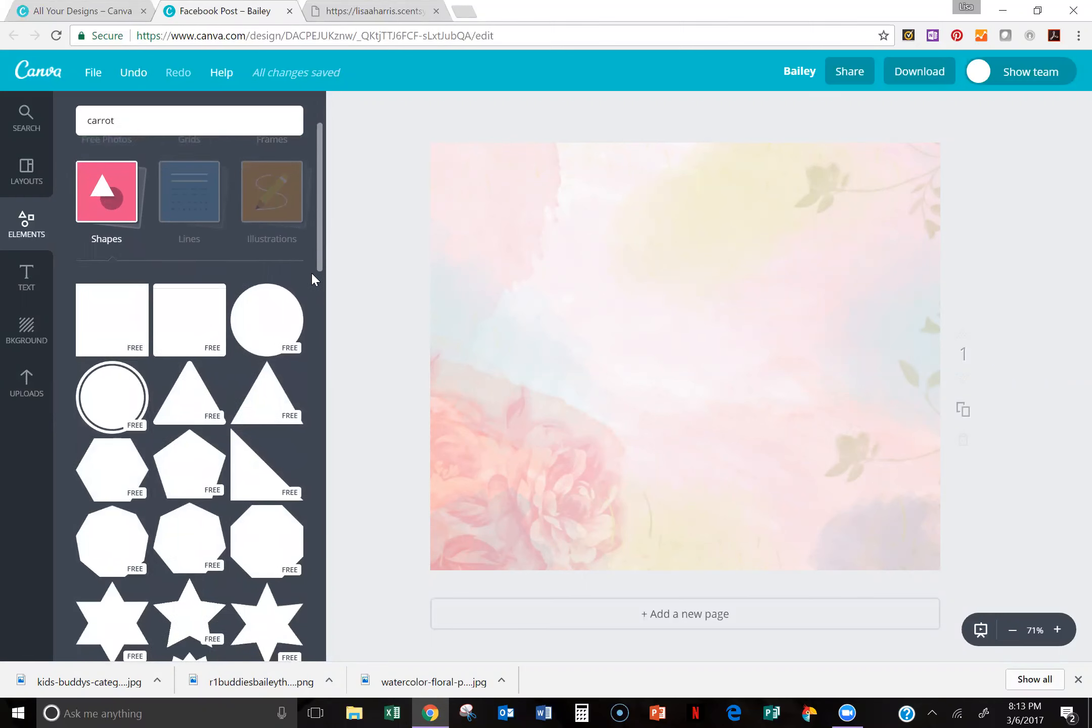
{"action": "scroll", "coordinate": [313, 260], "scroll_direction": "down", "scroll_amount": 4}
{"action": "scroll", "coordinate": [313, 263], "scroll_direction": "up", "scroll_amount": 3}
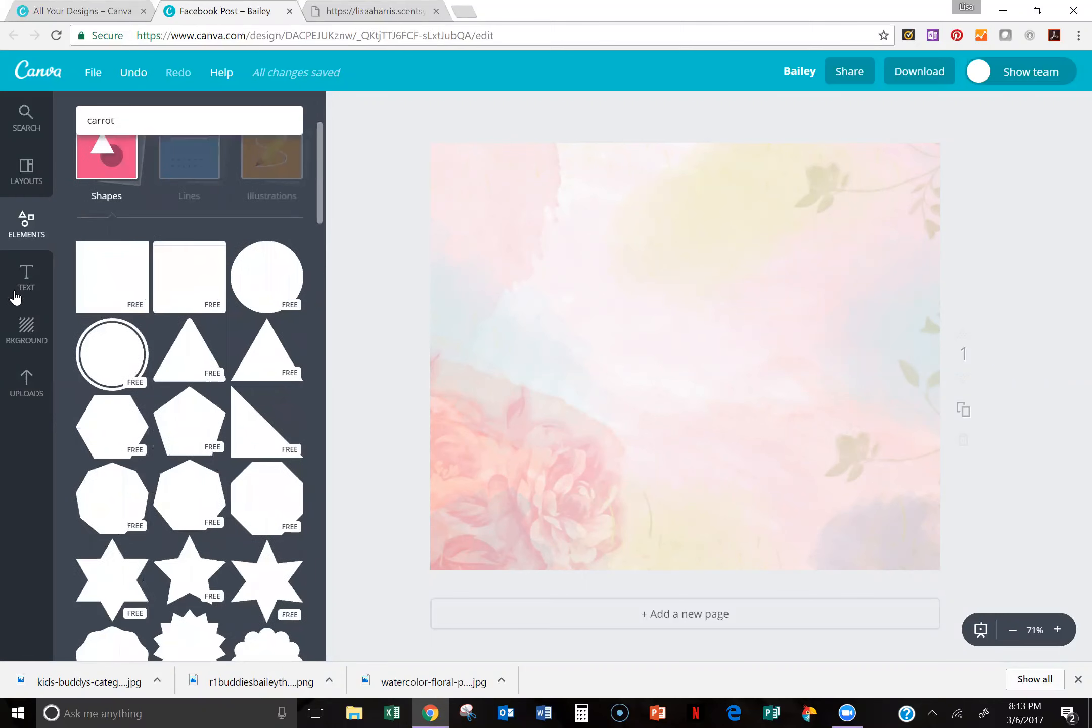
{"action": "left_click", "coordinate": [21, 283]}
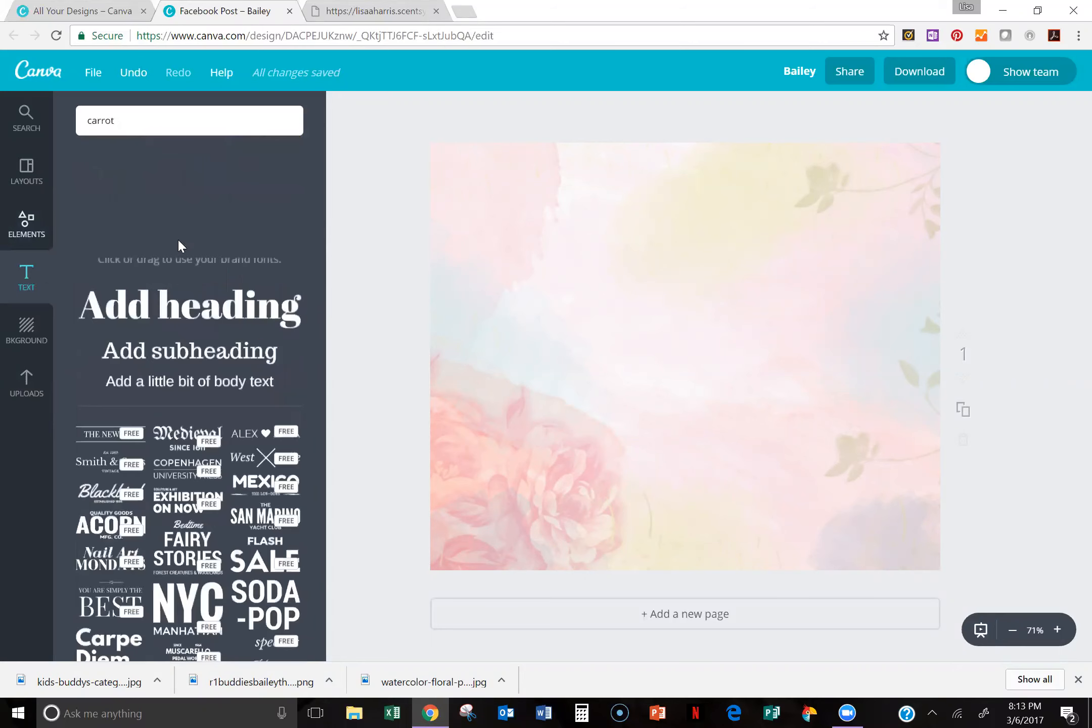
{"action": "scroll", "coordinate": [309, 192], "scroll_direction": "down", "scroll_amount": 10}
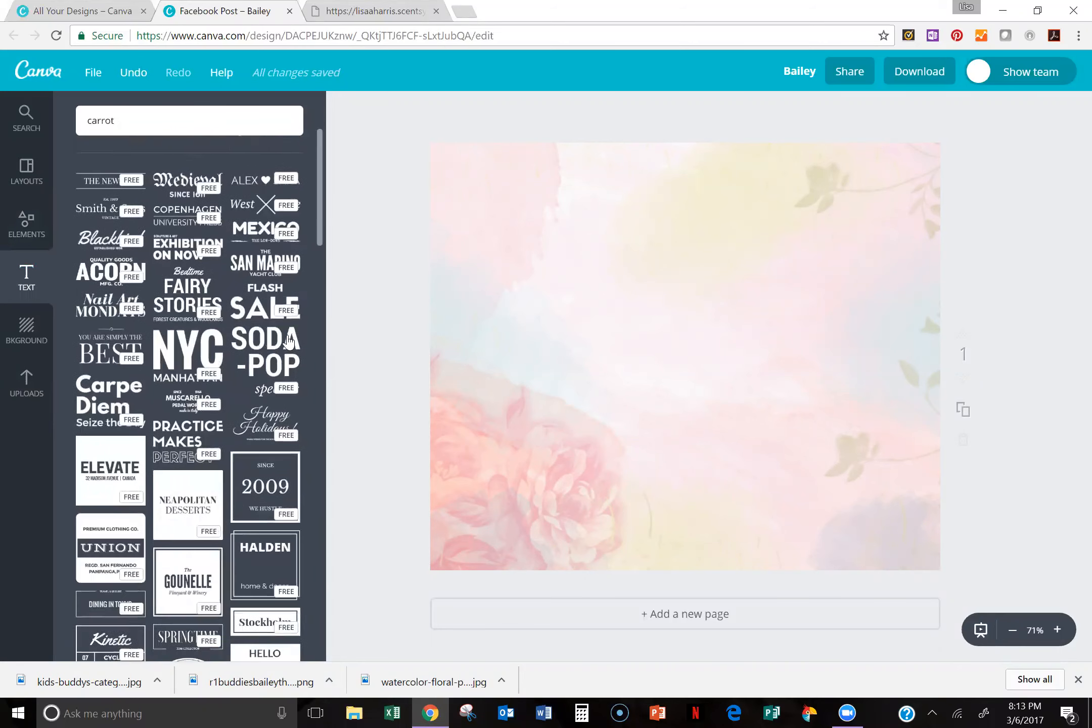
{"action": "scroll", "coordinate": [275, 284], "scroll_direction": "up", "scroll_amount": 1}
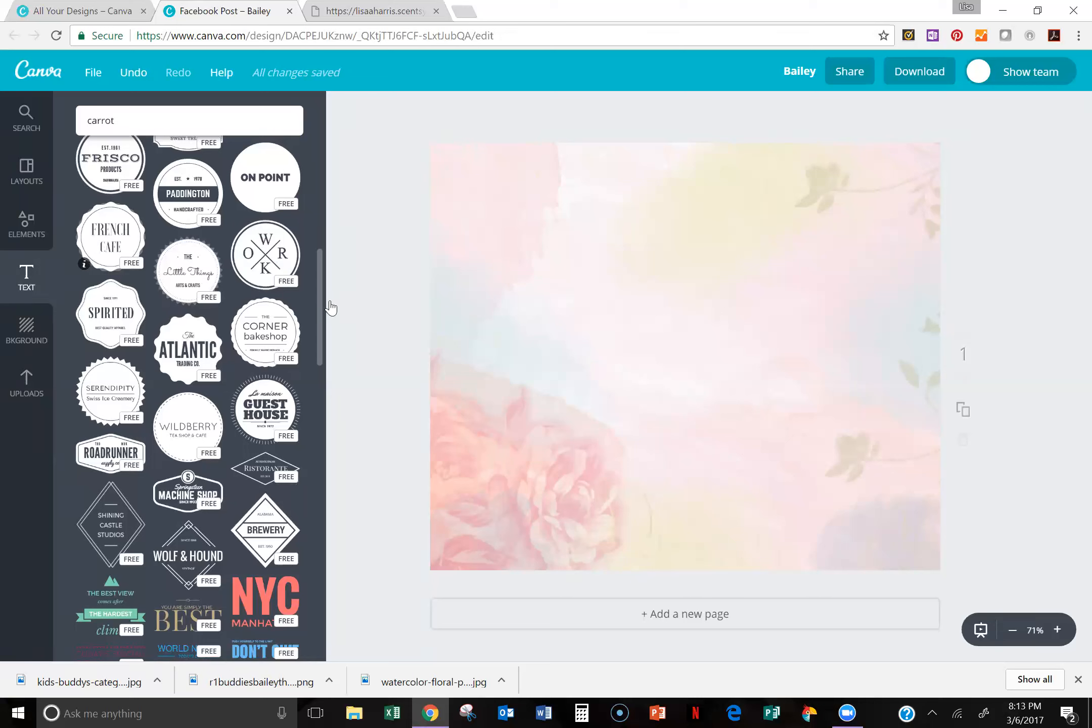
{"action": "left_click_drag", "start_coordinate": [320, 296], "coordinate": [333, 131]}
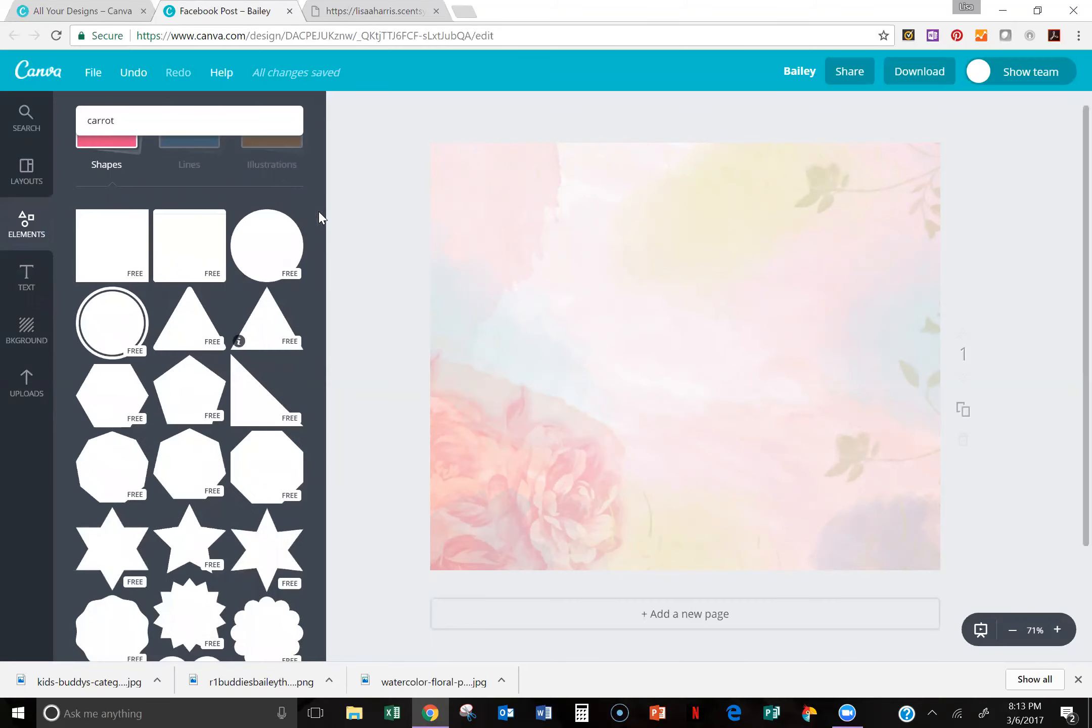
Step: Add the curvy bracket-edged square shape to the page and color it light green from the default palette
{"action": "scroll", "coordinate": [314, 263], "scroll_direction": "down", "scroll_amount": 3}
{"action": "scroll", "coordinate": [315, 291], "scroll_direction": "down", "scroll_amount": 8}
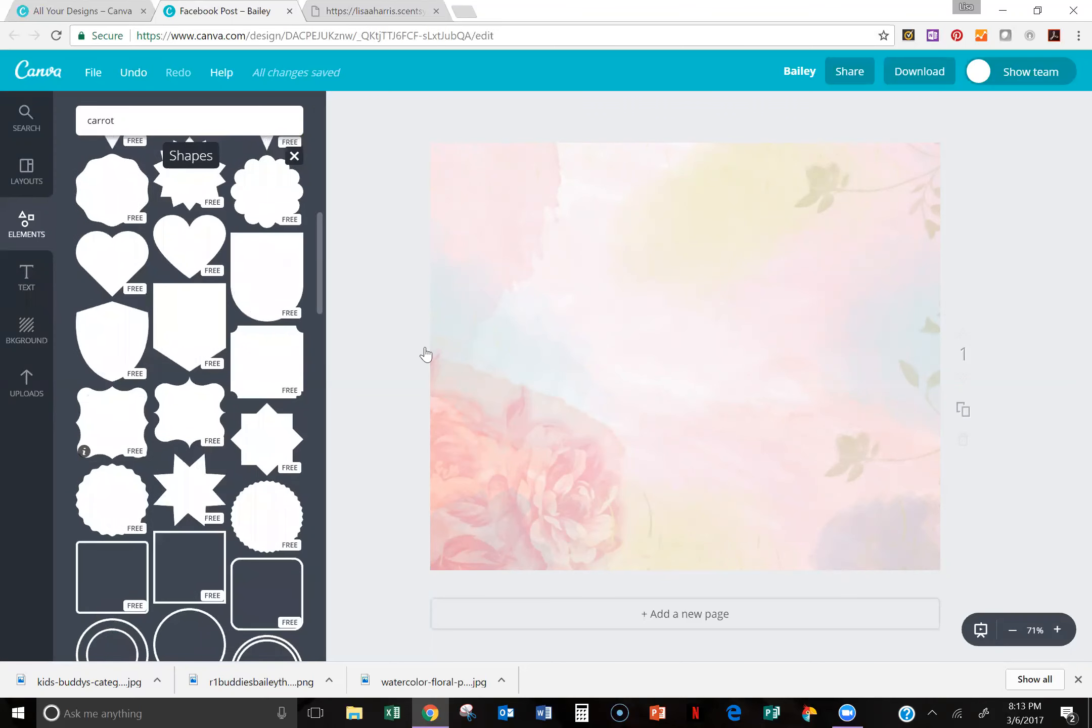
{"action": "left_click_drag", "start_coordinate": [594, 311], "coordinate": [681, 297]}
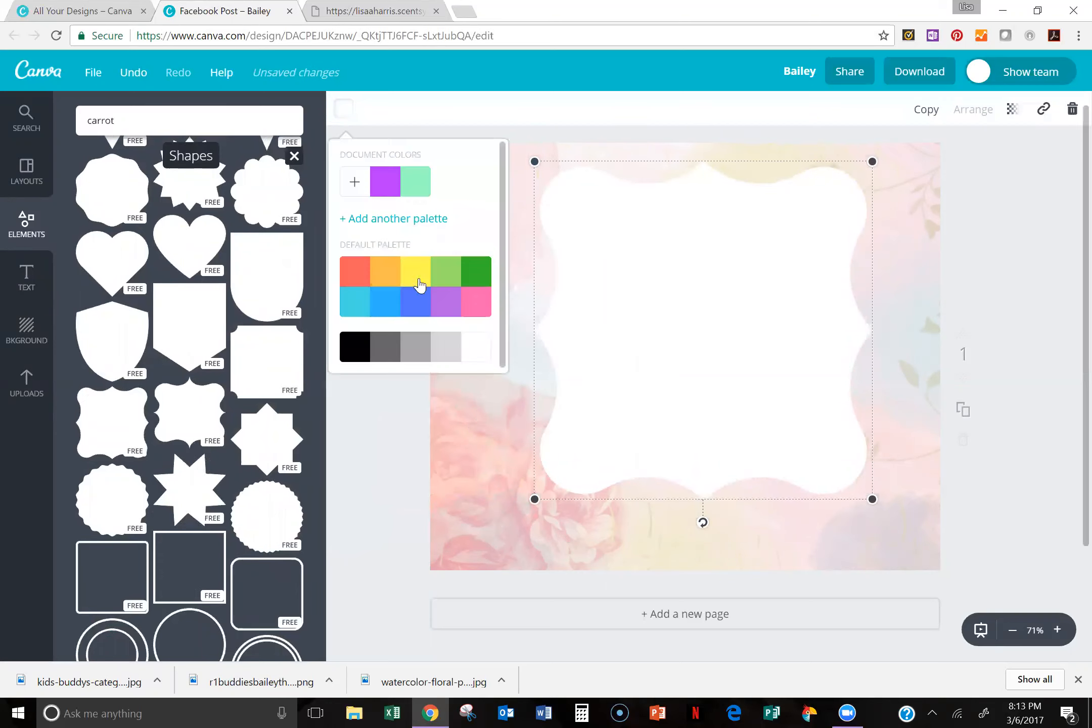
{"action": "left_click", "coordinate": [450, 278]}
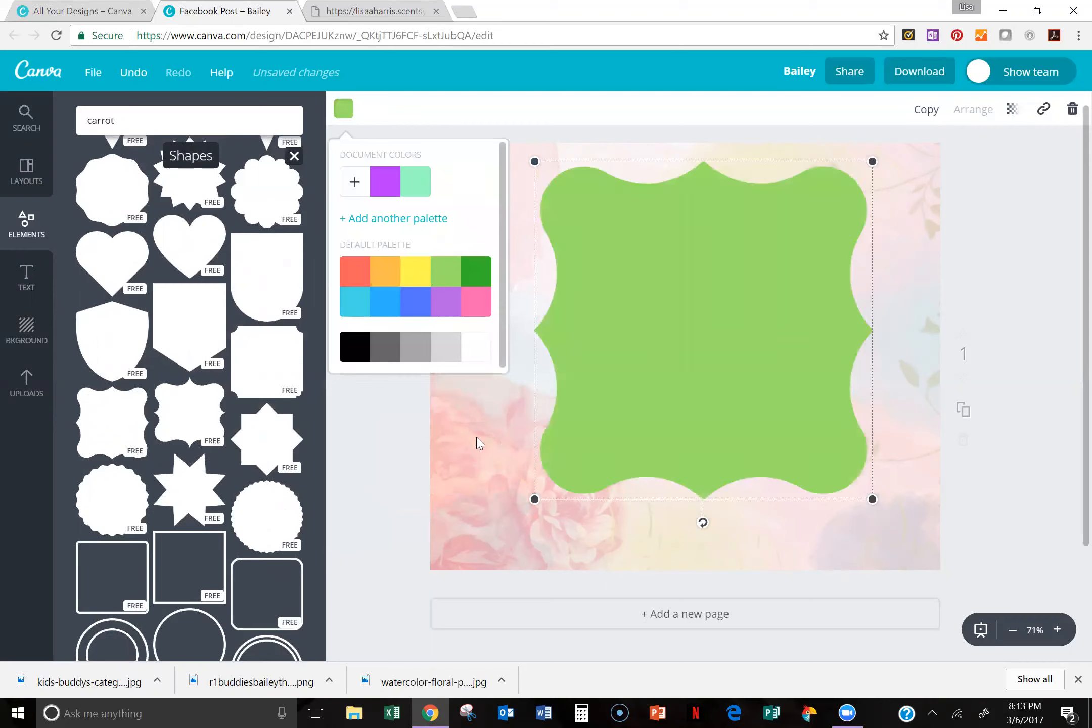
{"action": "left_click", "coordinate": [502, 353]}
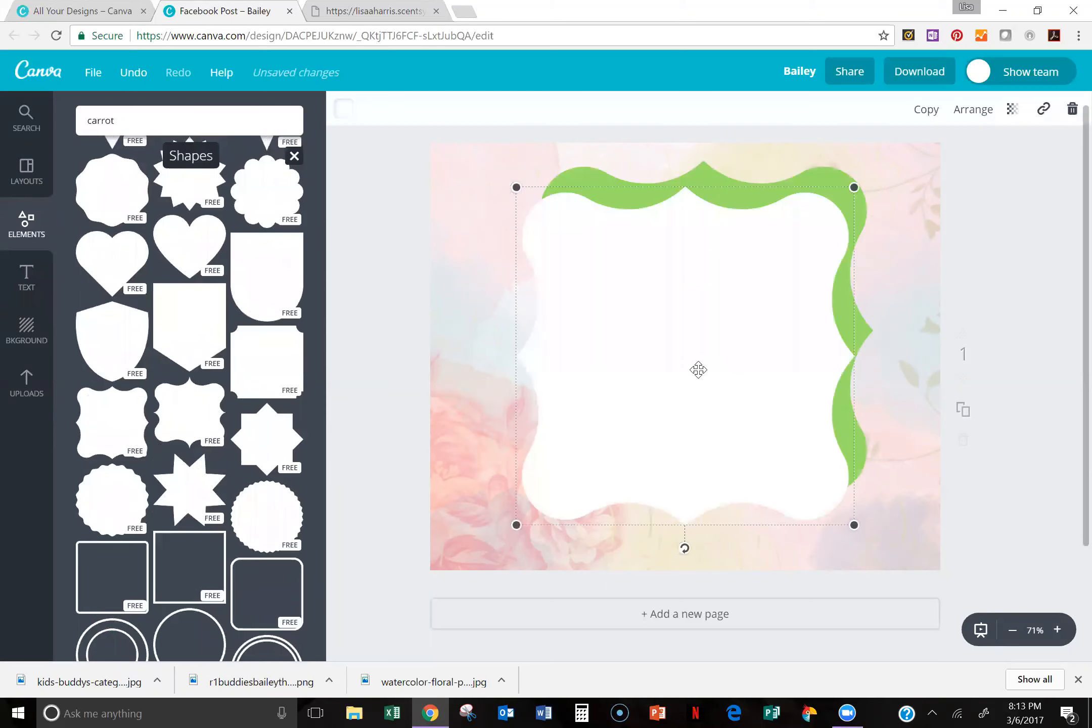
Step: Center a second bracket-edged shape of about 500 px inside the green one and color it purple from the document colors
{"action": "left_click_drag", "start_coordinate": [564, 489], "coordinate": [580, 468]}
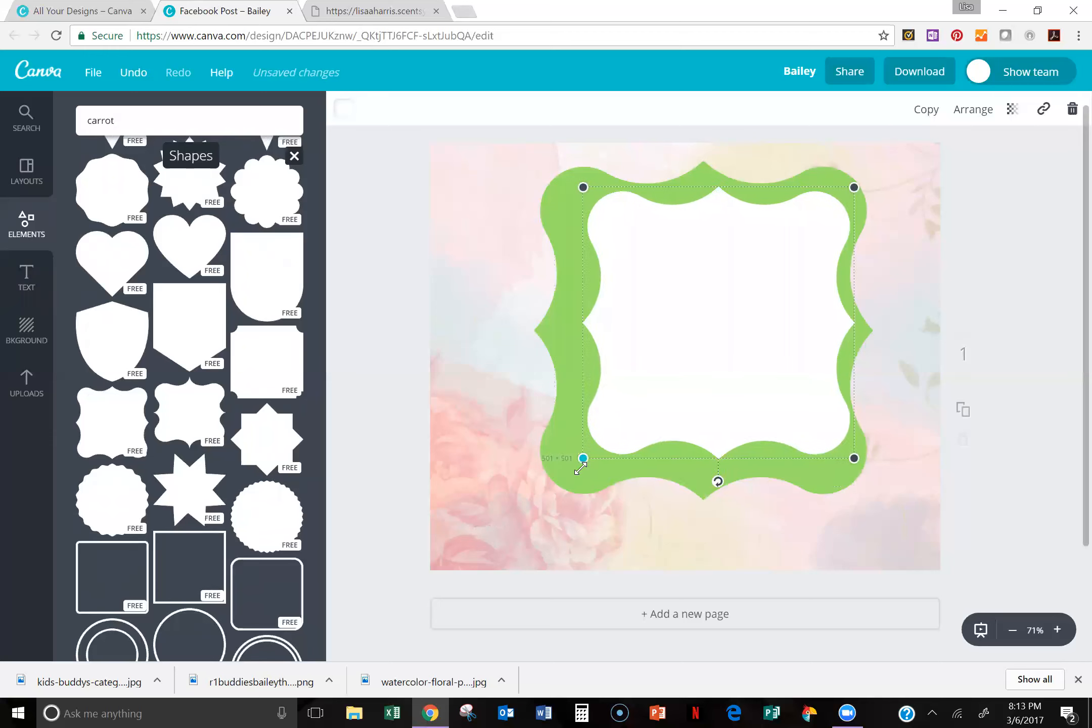
{"action": "left_click_drag", "start_coordinate": [664, 355], "coordinate": [675, 363]}
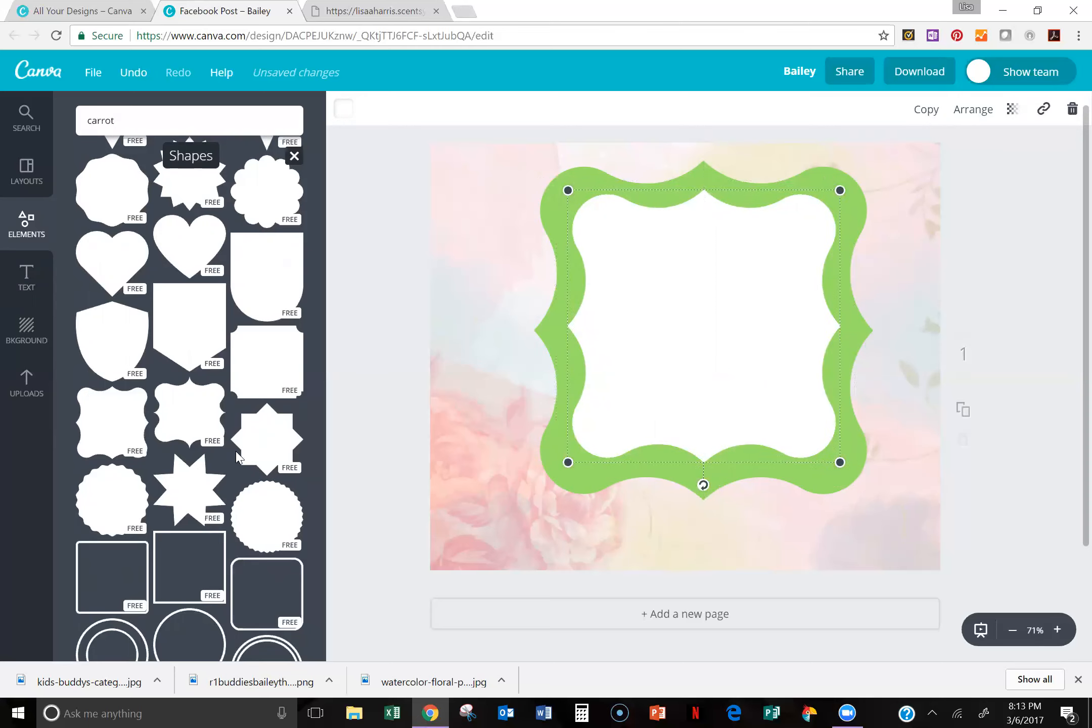
{"action": "left_click", "coordinate": [344, 109]}
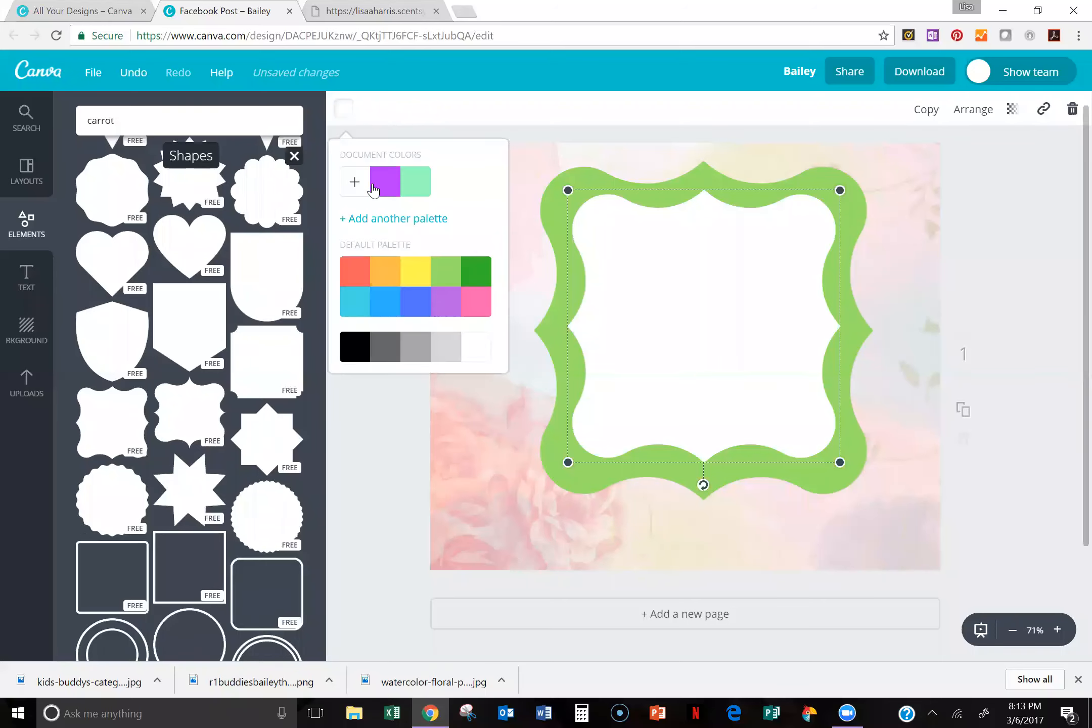
{"action": "left_click", "coordinate": [373, 190]}
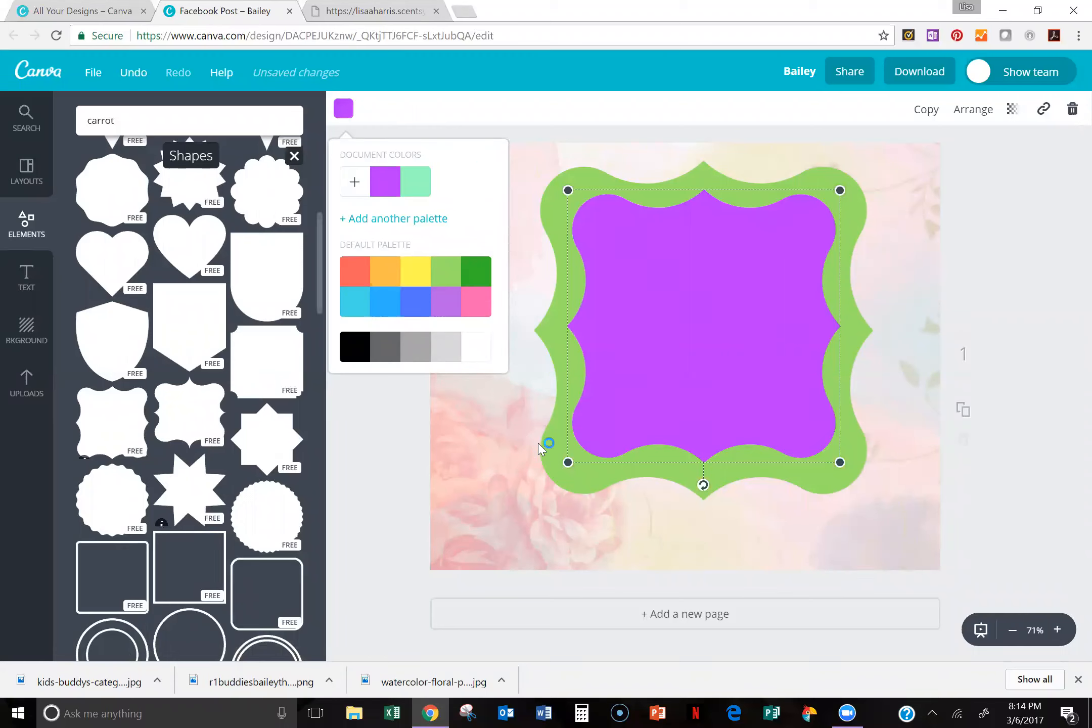
{"action": "left_click", "coordinate": [415, 475]}
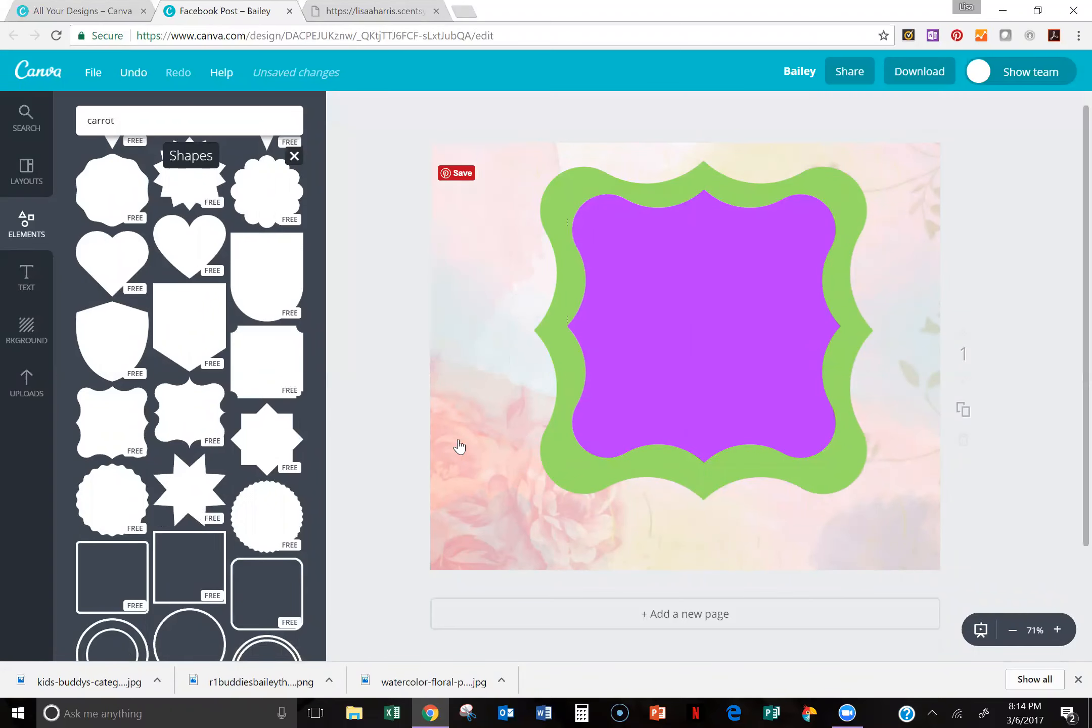
Step: Add a third, white bracket-edged shape, shrunk and centered inside the purple one so a thin purple border remains
{"action": "left_click", "coordinate": [116, 431]}
{"action": "left_click_drag", "start_coordinate": [512, 522], "coordinate": [630, 448]}
{"action": "left_click_drag", "start_coordinate": [688, 350], "coordinate": [672, 355]}
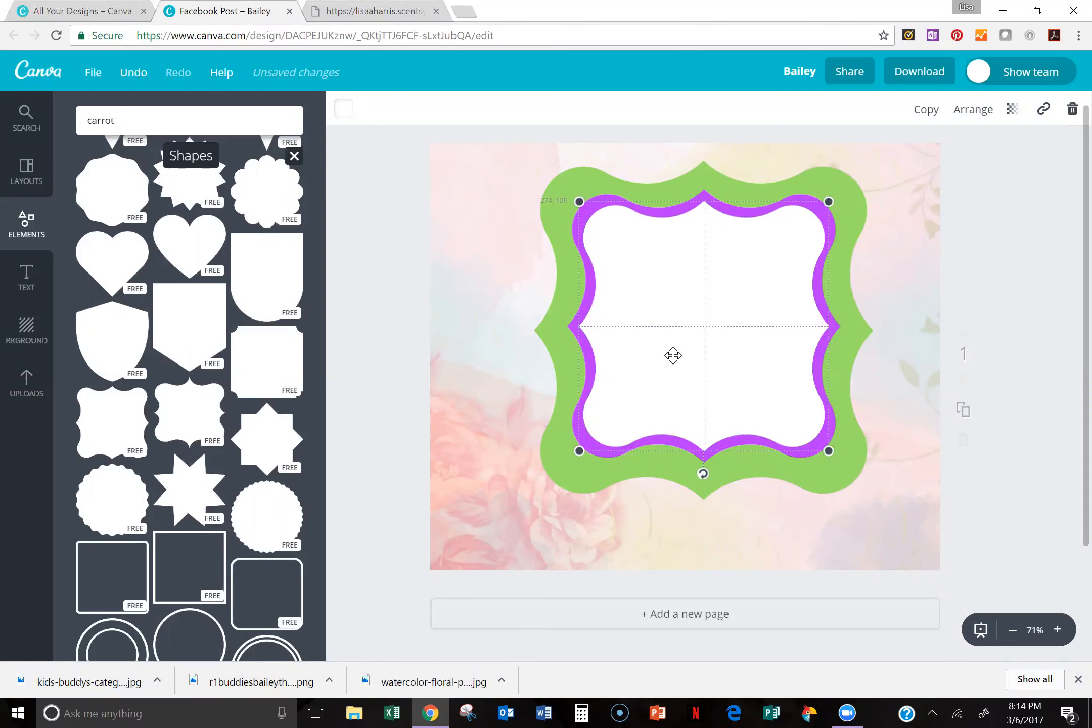
Step: Add a subheading in the upper half of the white shape and enter the consultant's full name
{"action": "left_click", "coordinate": [26, 276]}
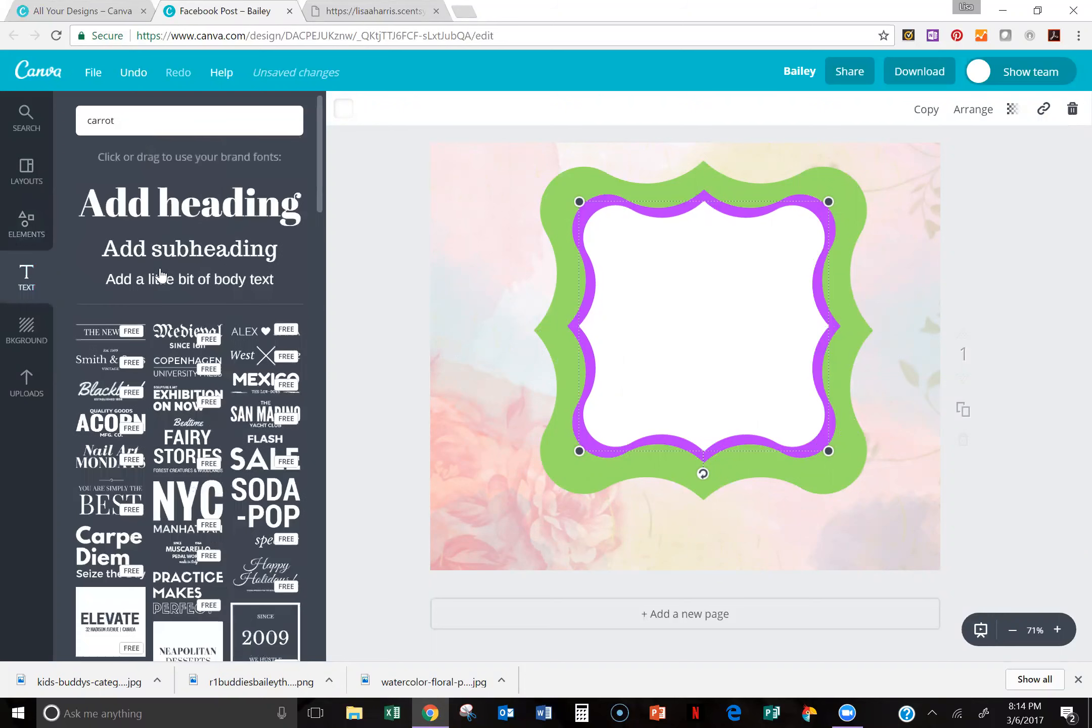
{"action": "left_click", "coordinate": [716, 336]}
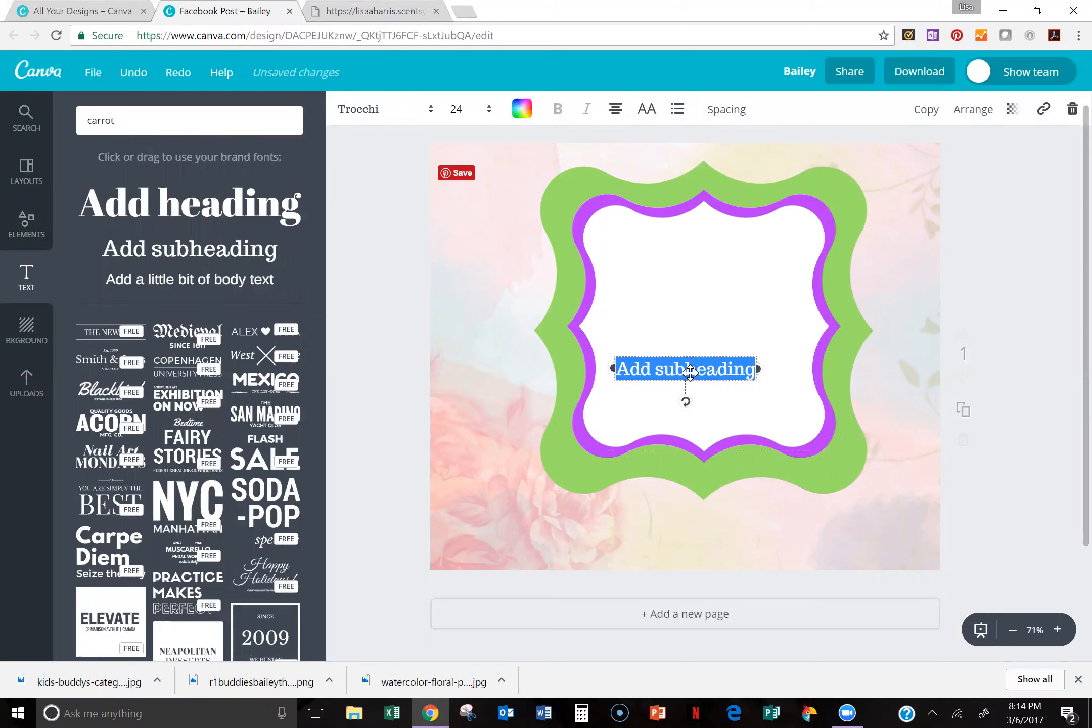
{"action": "left_click", "coordinate": [694, 356]}
{"action": "left_click_drag", "start_coordinate": [716, 305], "coordinate": [711, 283]}
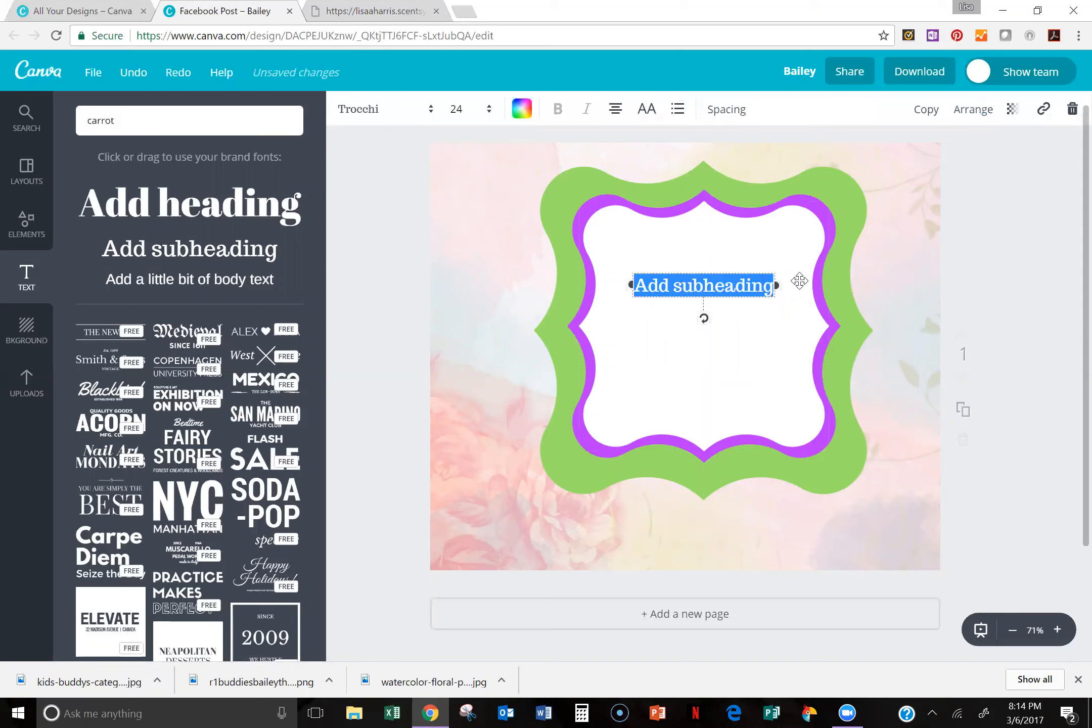
{"action": "type", "text": "Lisa A"}
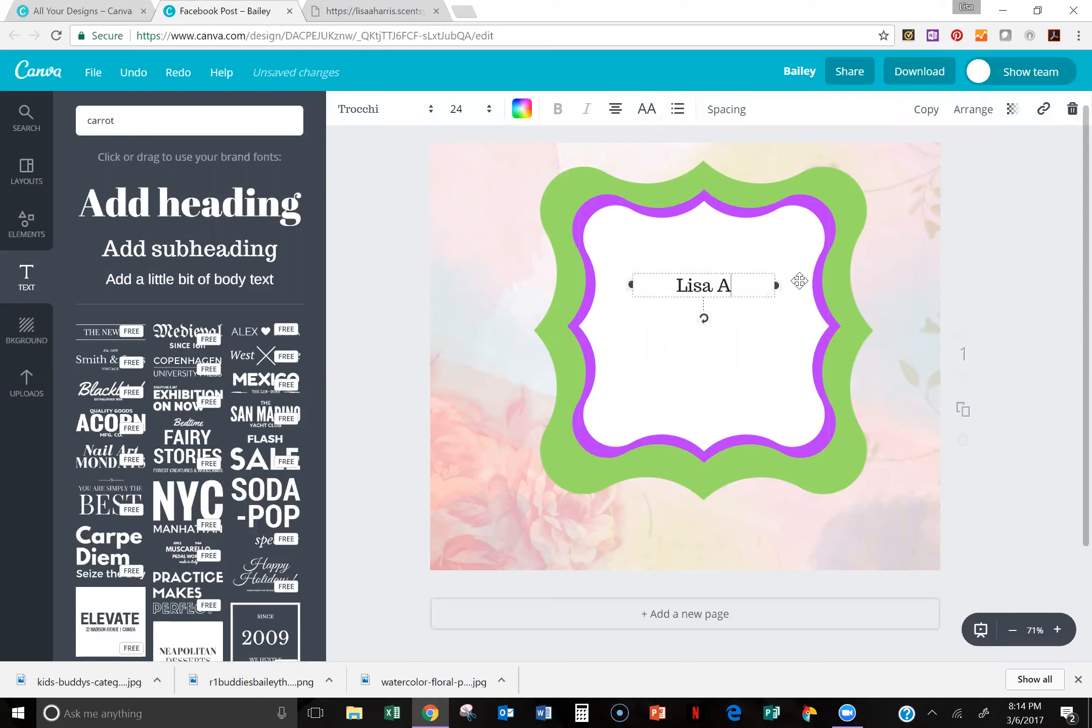
{"action": "type", "text": ". HJarris"}
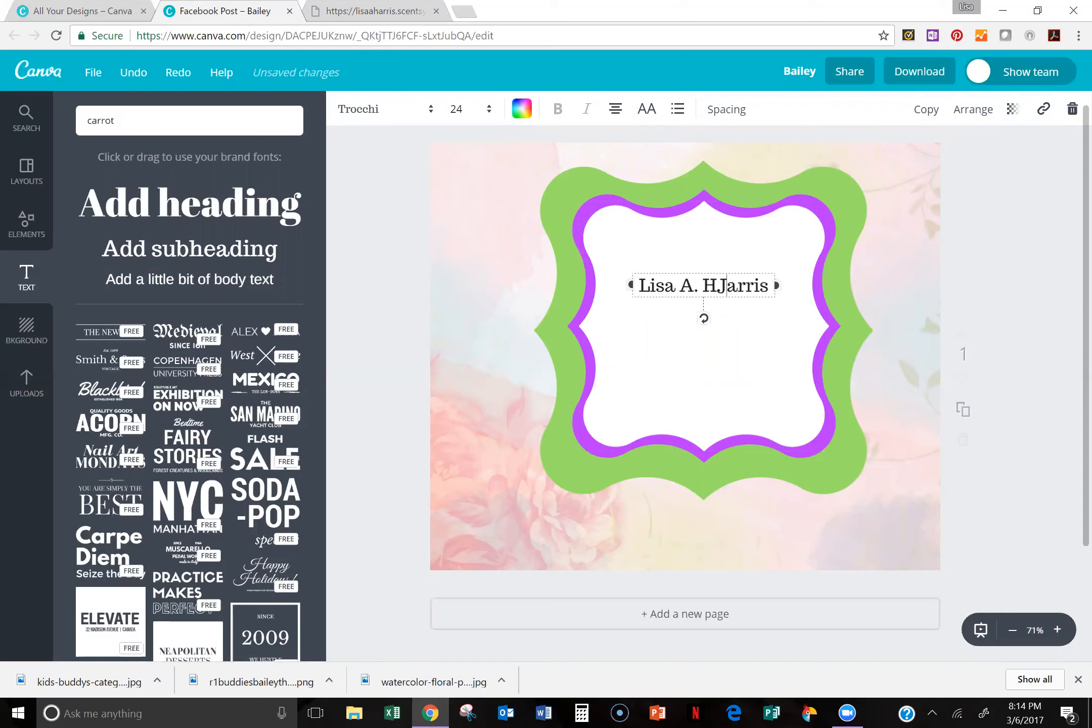
{"action": "key", "text": "BackSpace"}
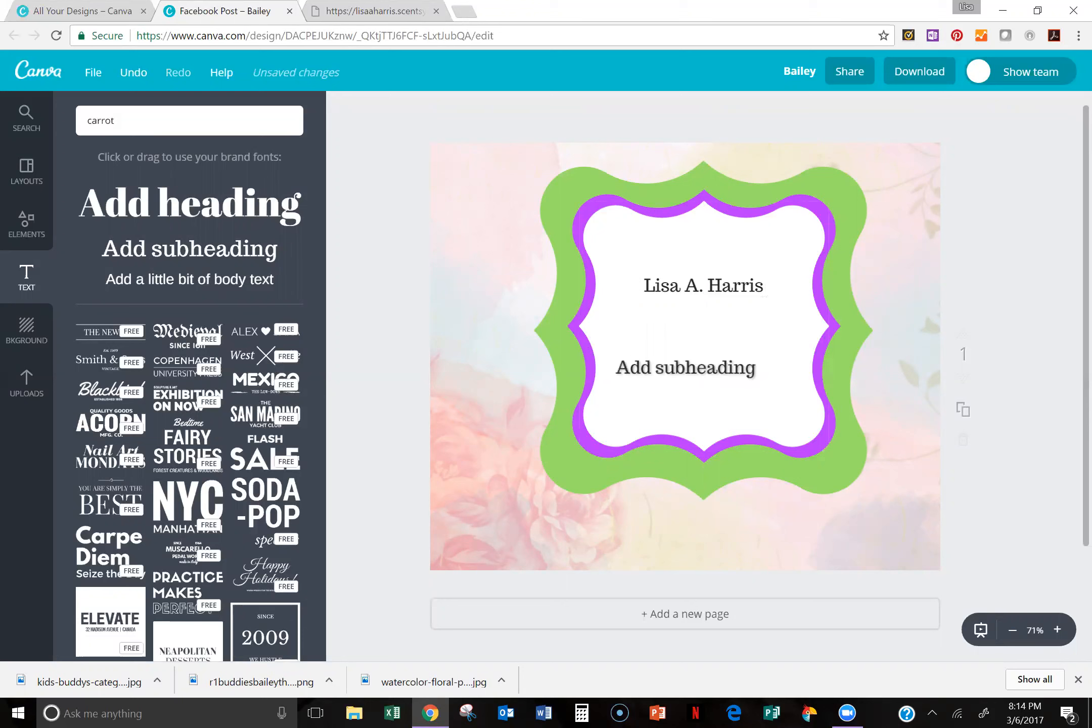
Step: Add a second subheading and center it just below the name
{"action": "double_click", "coordinate": [691, 375]}
{"action": "left_click", "coordinate": [712, 349]}
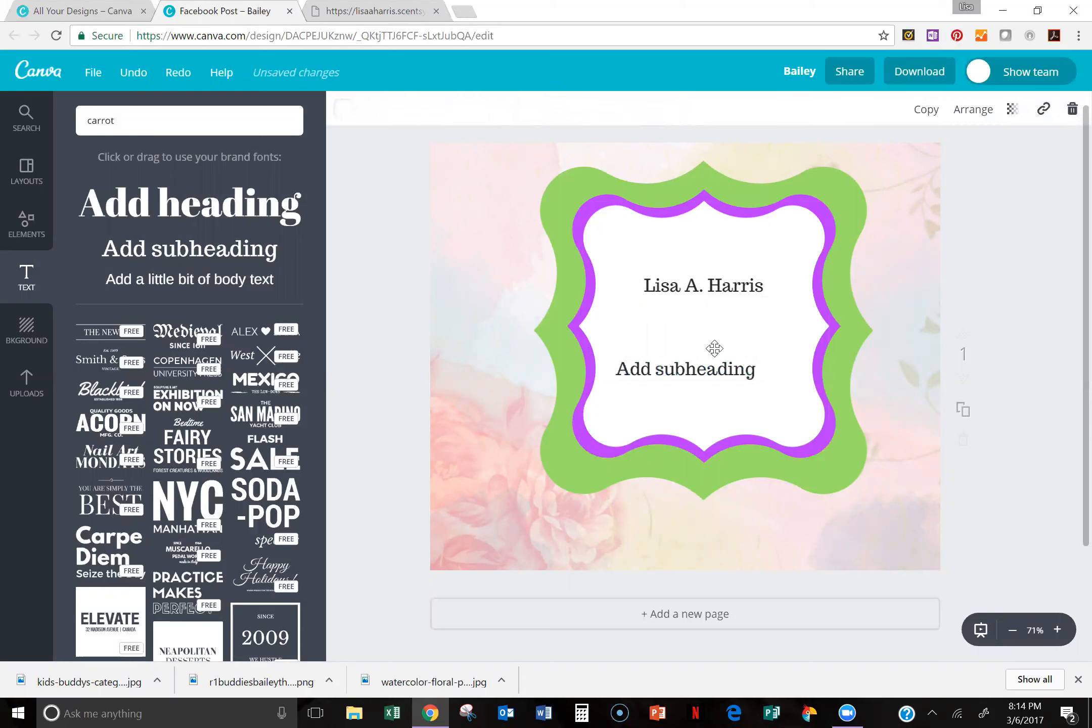
{"action": "left_click_drag", "start_coordinate": [712, 349], "coordinate": [745, 327]}
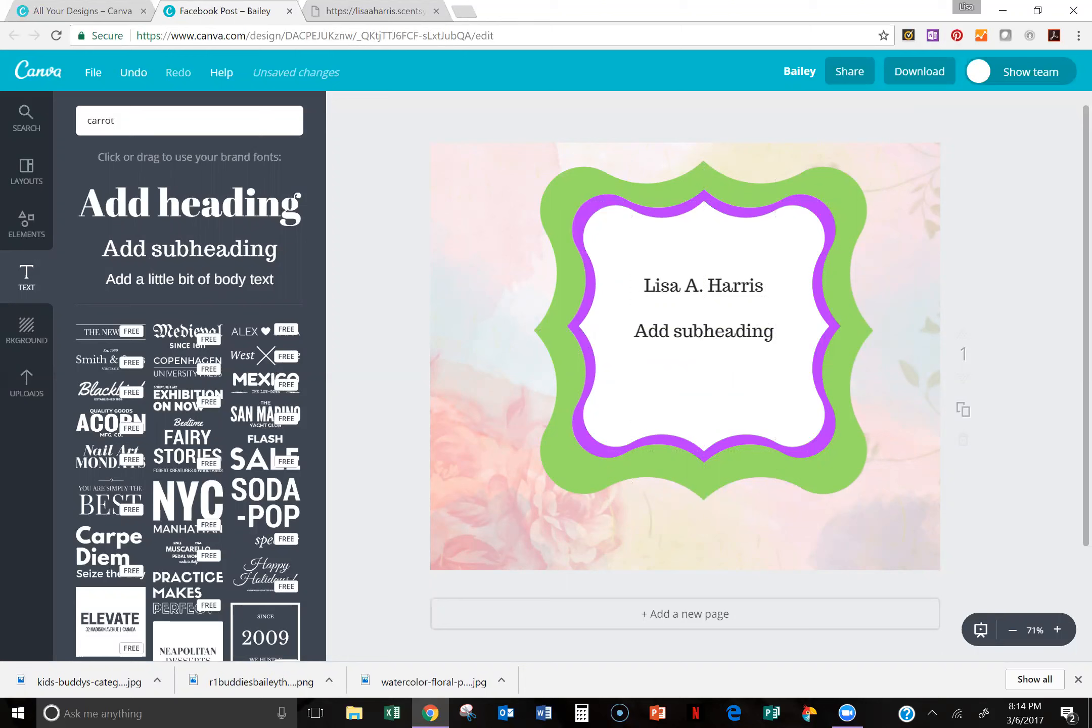
Step: Replace the second subheading's text with "Independent Scentsy Consultant", one word per line
{"action": "left_click", "coordinate": [745, 329]}
{"action": "key", "text": "BackSpace"}
{"action": "type", "text": "Indepe"}
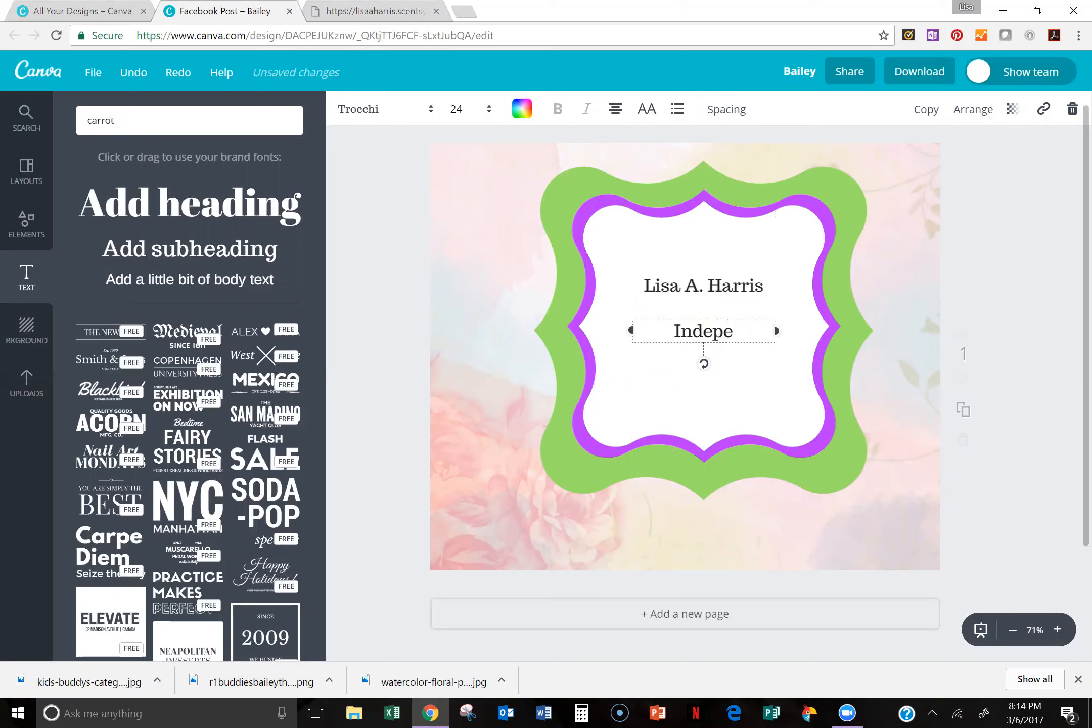
{"action": "type", "text": "ndent Scentsy Consul"}
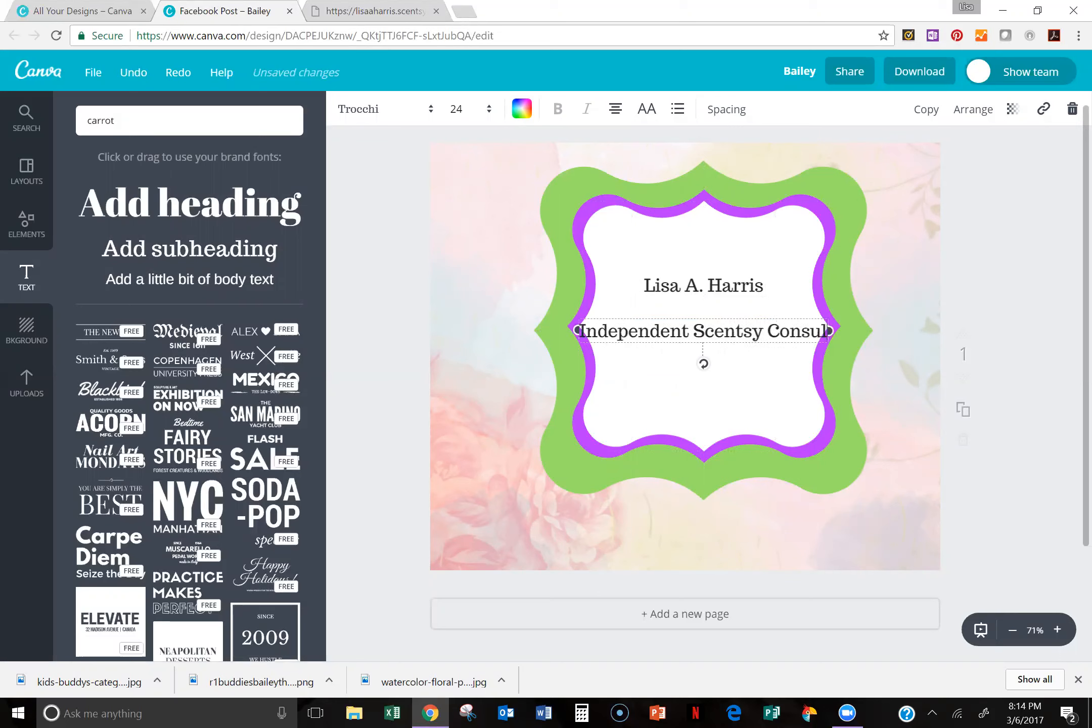
{"action": "type", "text": "tant"}
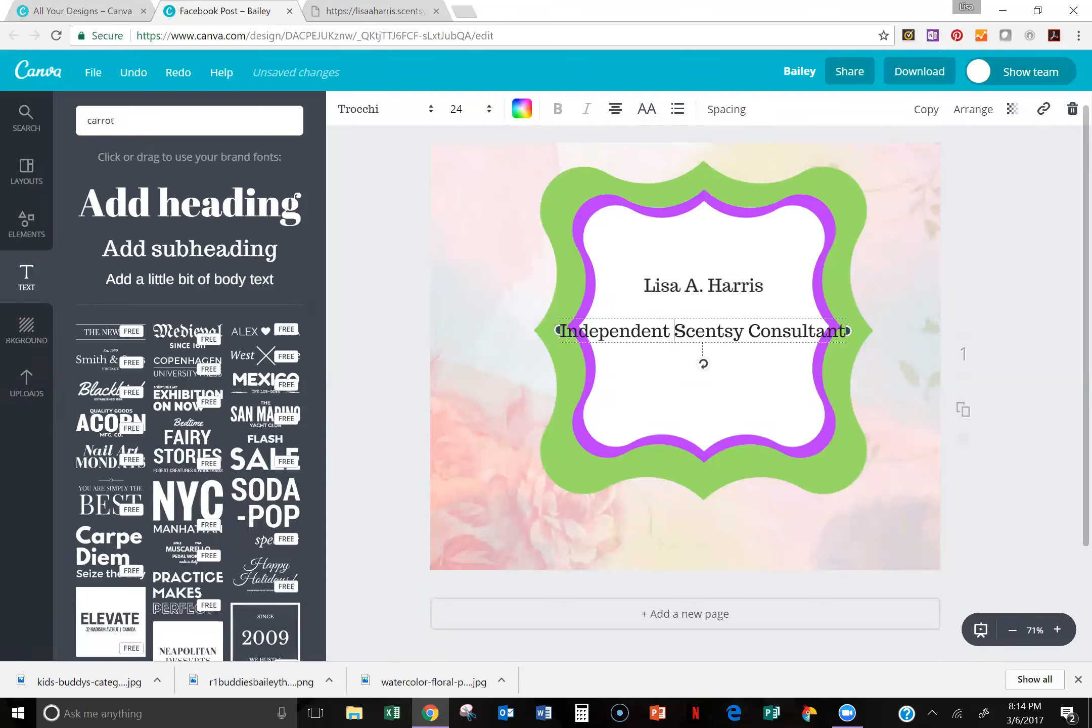
{"action": "key", "text": "Return"}
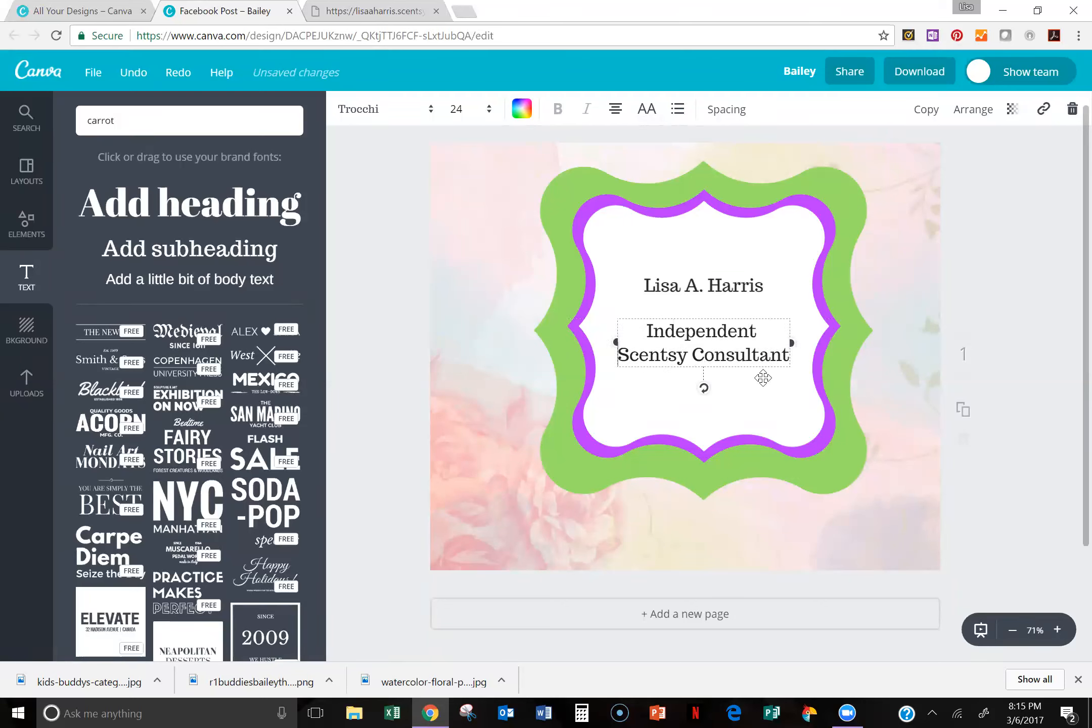
{"action": "key", "text": "Return"}
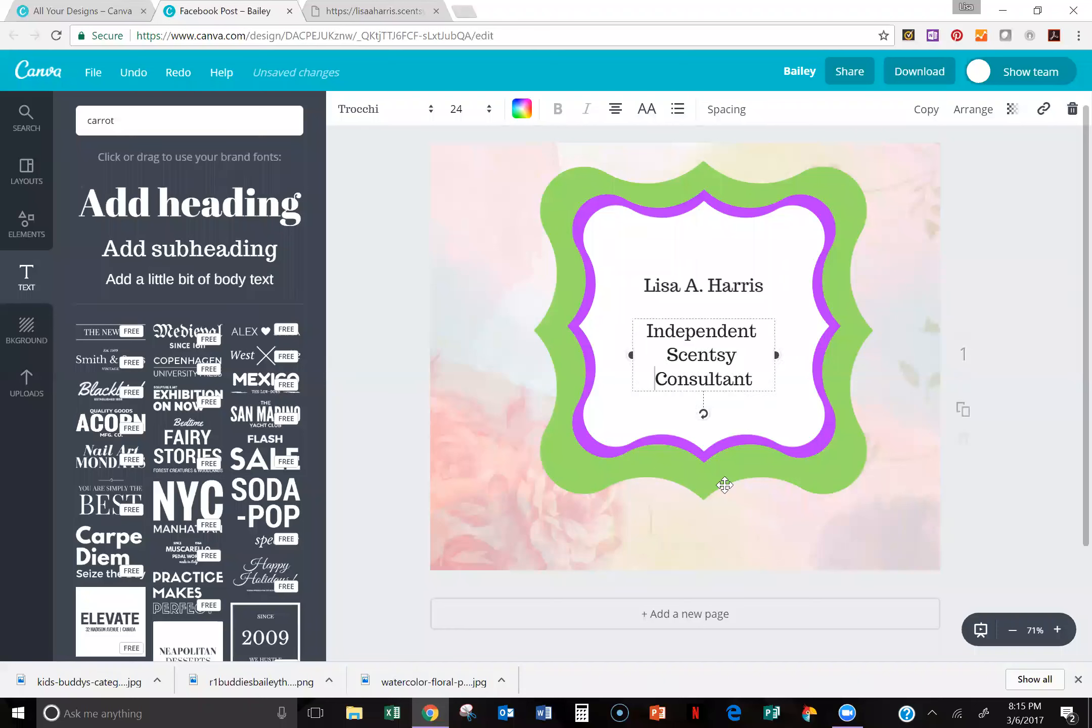
Step: Delete the white, purple and green stacked shapes and both text boxes, leaving only the watercolor background
{"action": "left_click", "coordinate": [36, 239]}
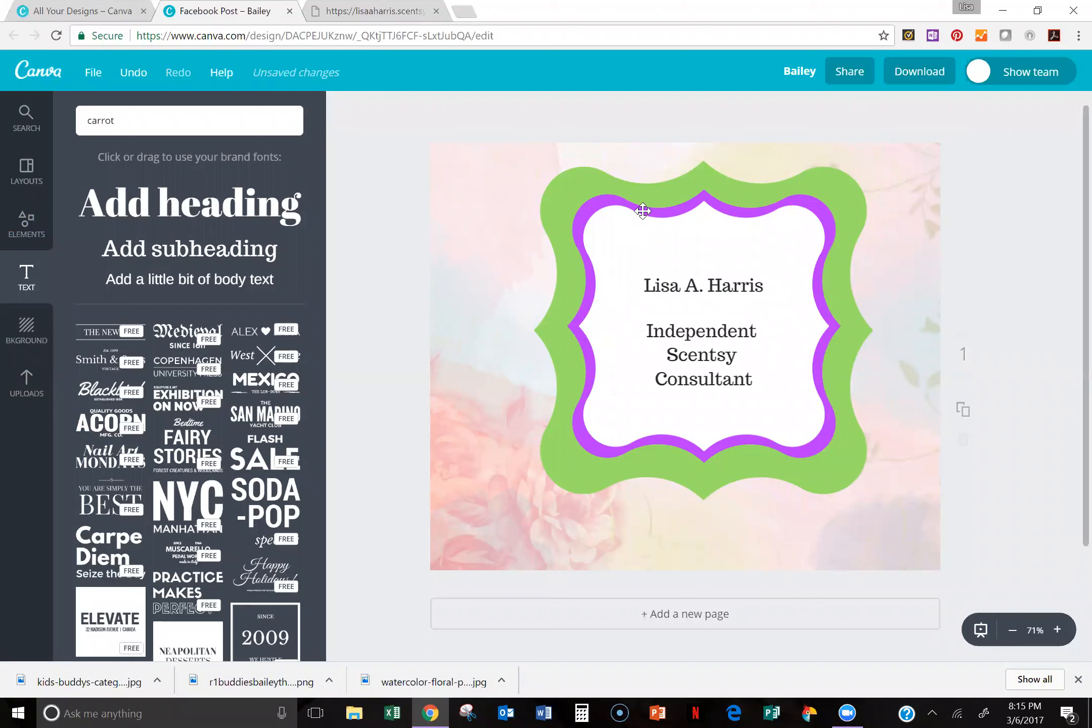
{"action": "left_click", "coordinate": [815, 225]}
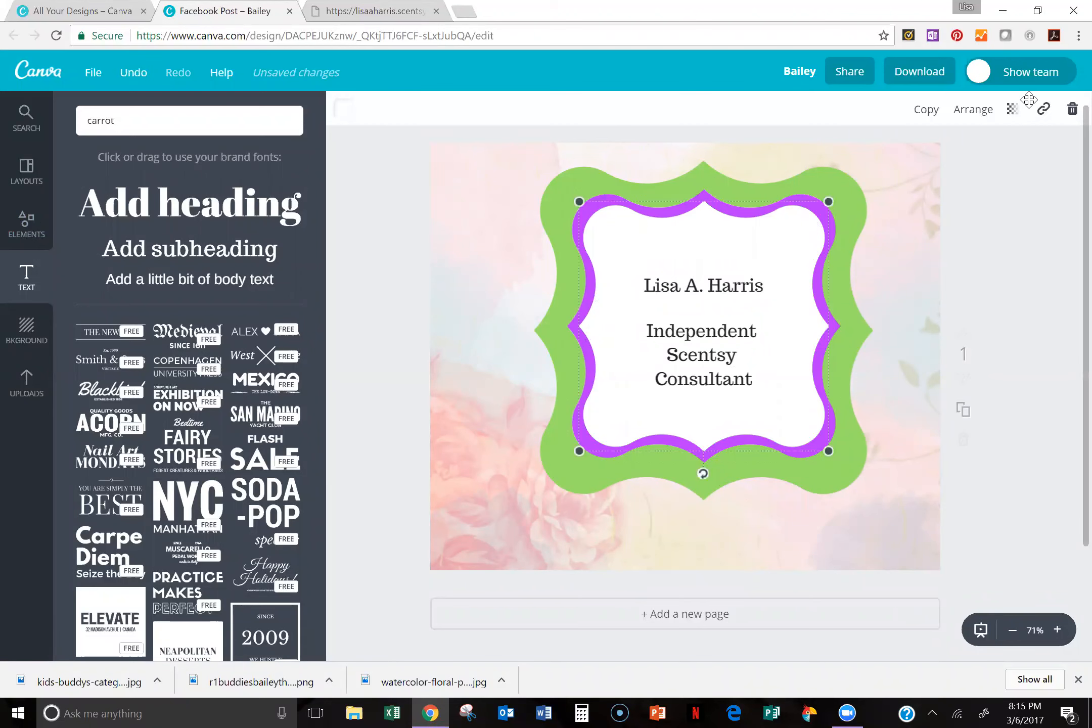
{"action": "key", "text": "Delete"}
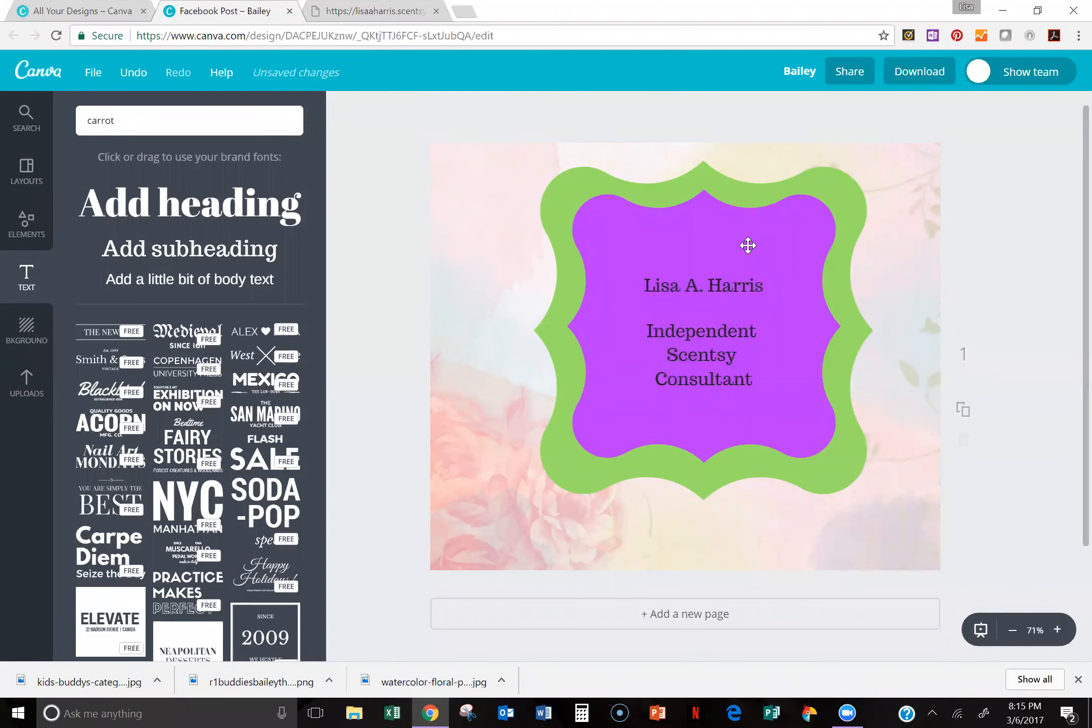
{"action": "left_click", "coordinate": [703, 483]}
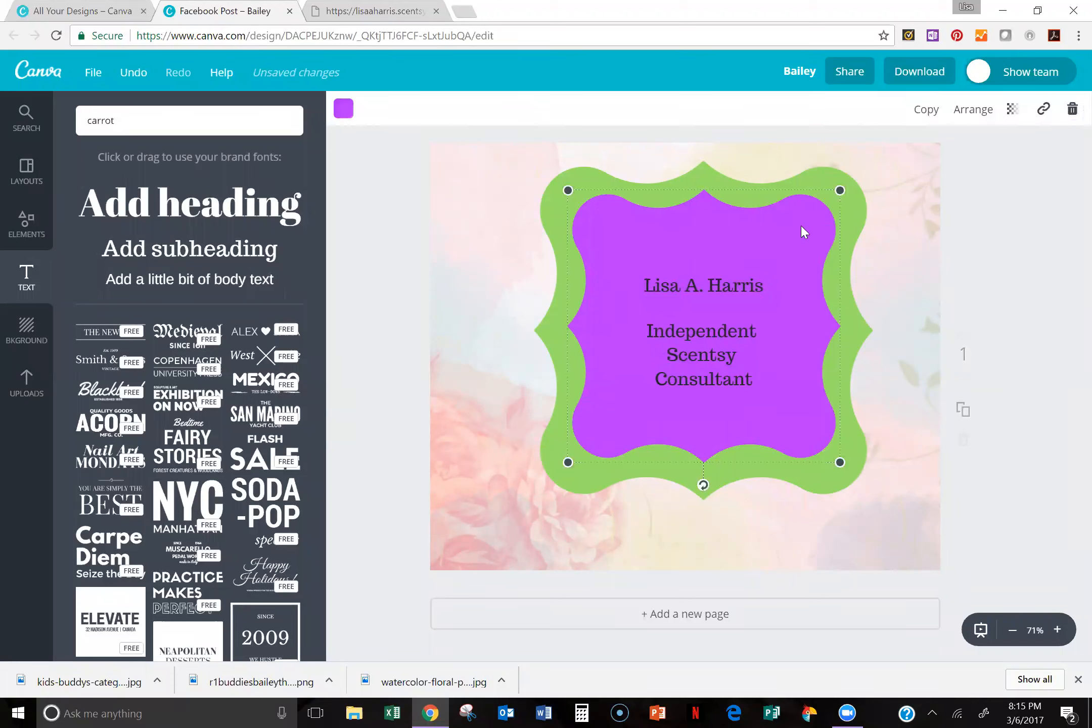
{"action": "key", "text": "Delete"}
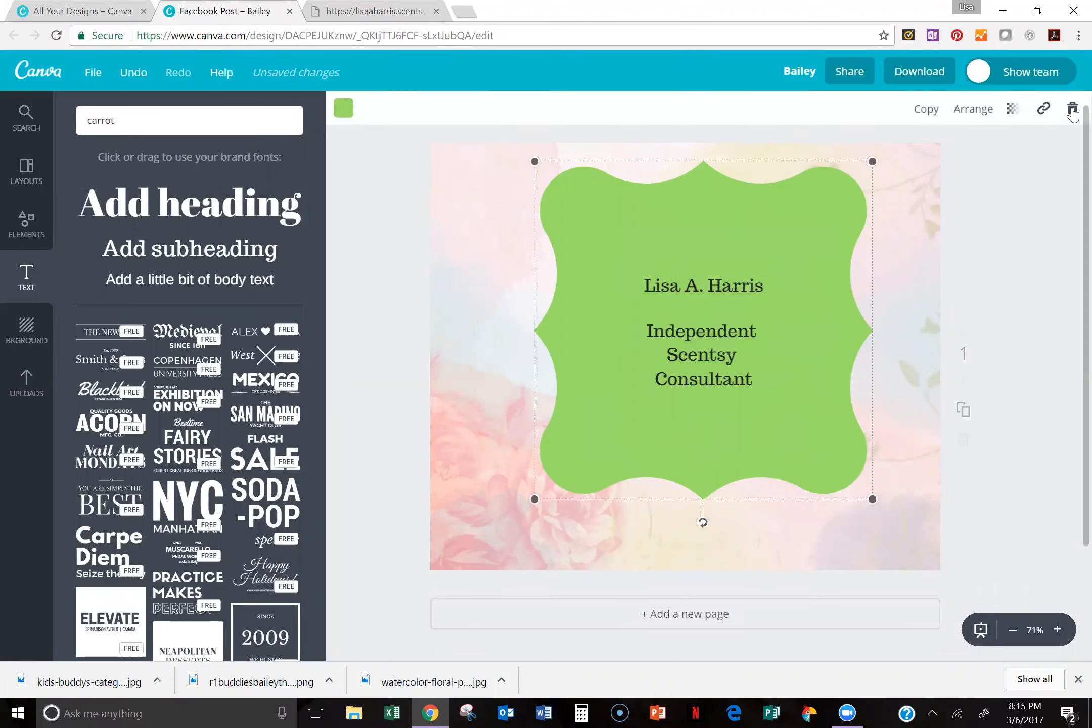
{"action": "key", "text": "Delete"}
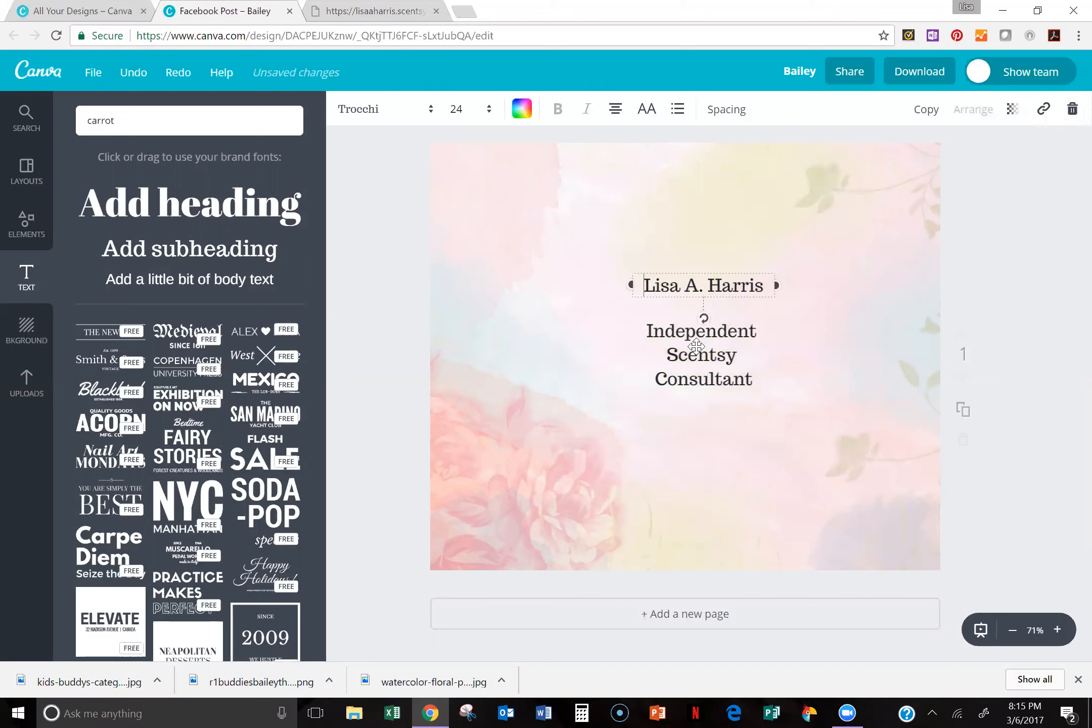
{"action": "key", "text": "Delete"}
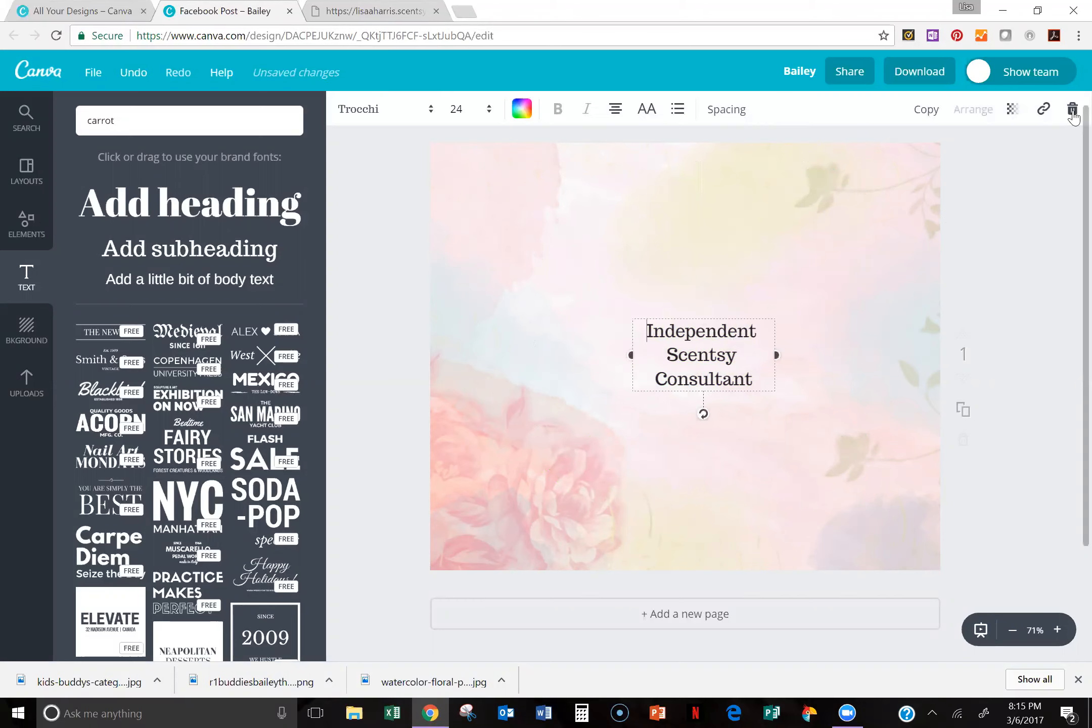
{"action": "key", "text": "Delete"}
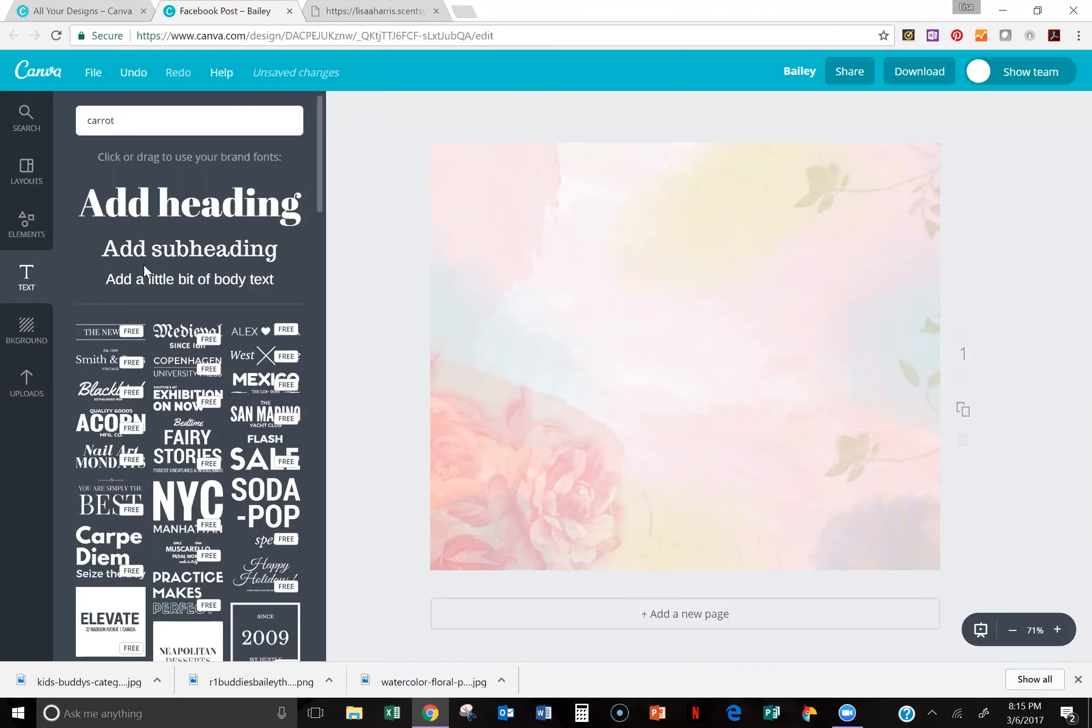
Step: Close the open category in the elements library and open the Illustrations collection
{"action": "left_click", "coordinate": [35, 234]}
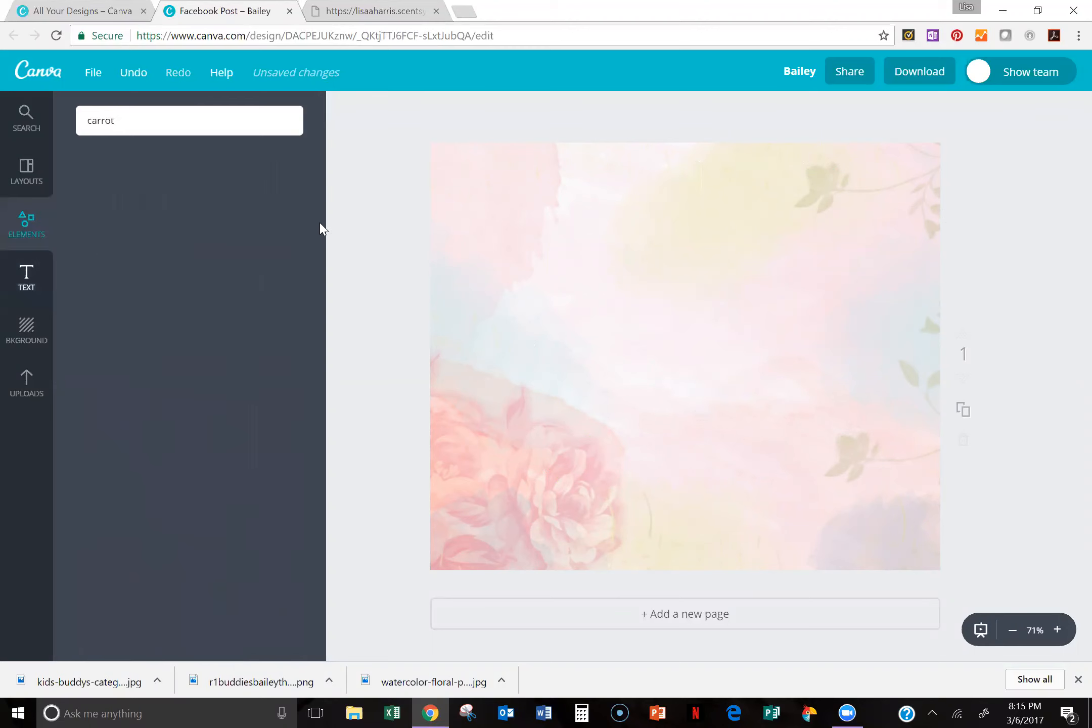
{"action": "left_click", "coordinate": [294, 157]}
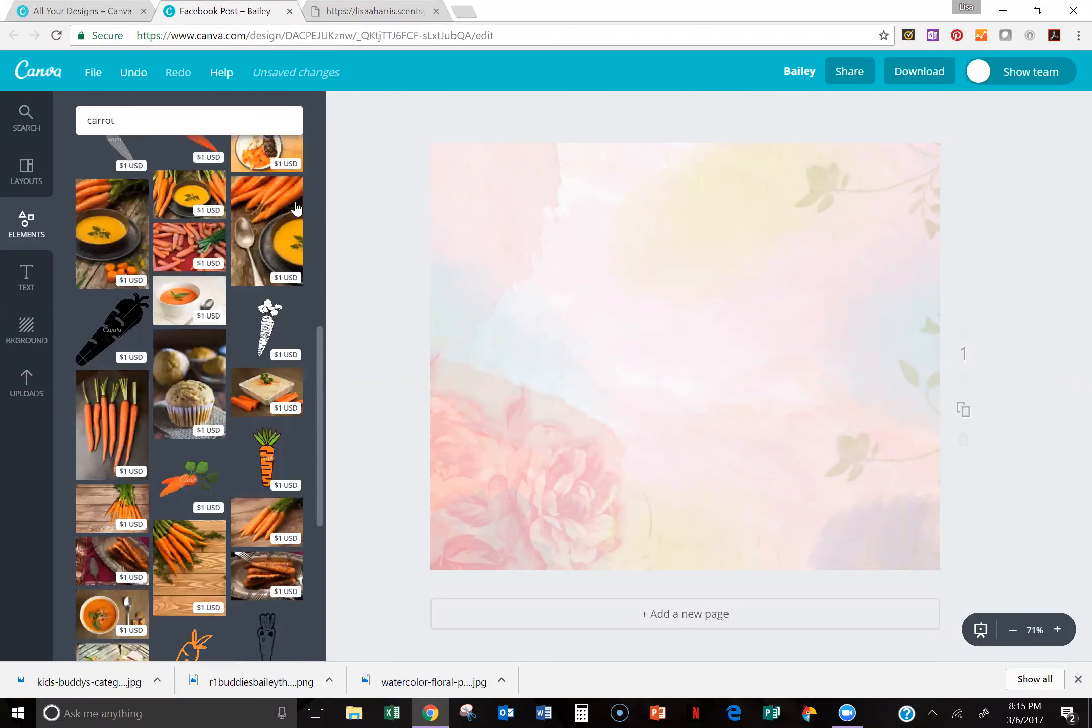
{"action": "left_click_drag", "start_coordinate": [322, 374], "coordinate": [354, 109]}
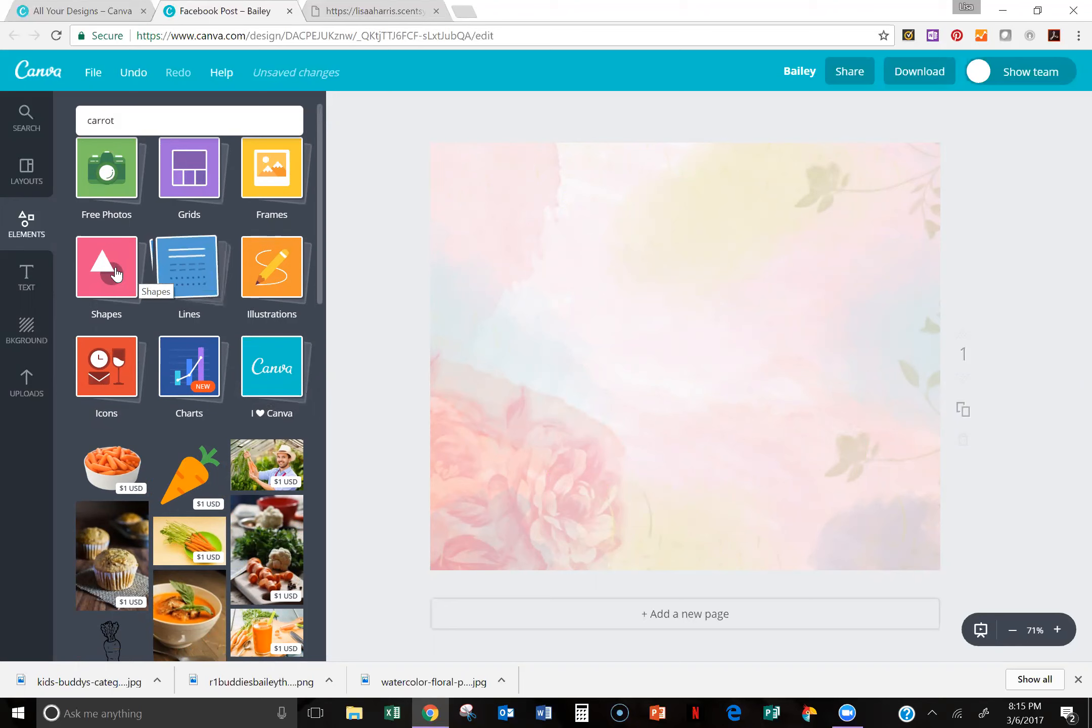
{"action": "left_click", "coordinate": [283, 298]}
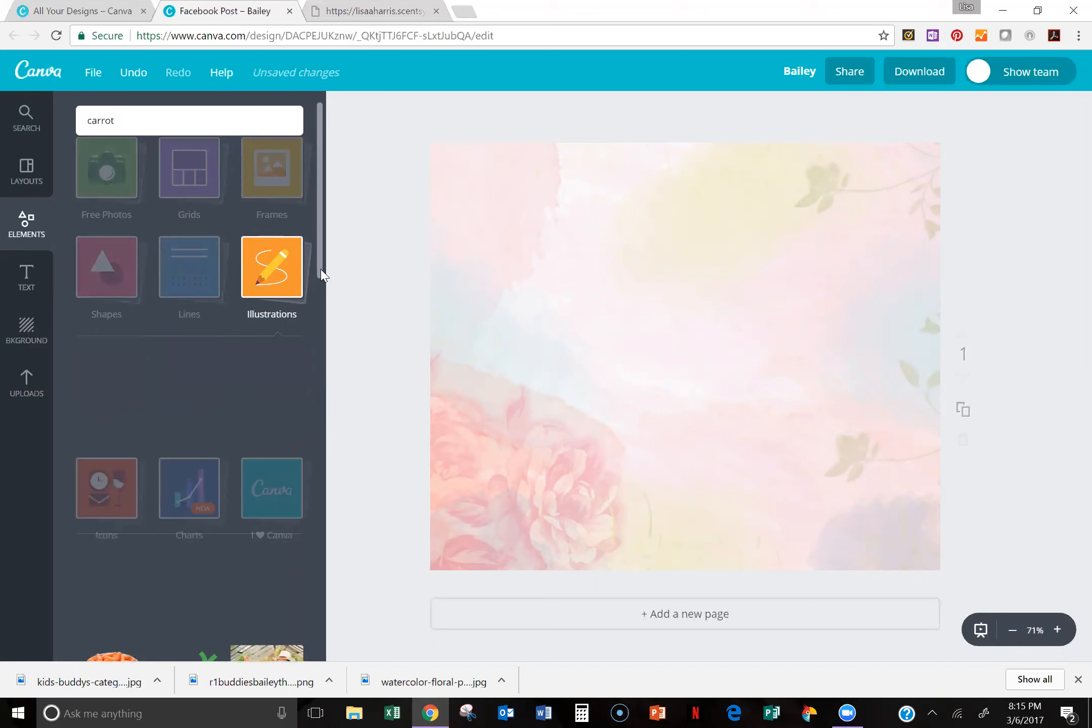
{"action": "scroll", "coordinate": [320, 247], "scroll_direction": "down", "scroll_amount": 6}
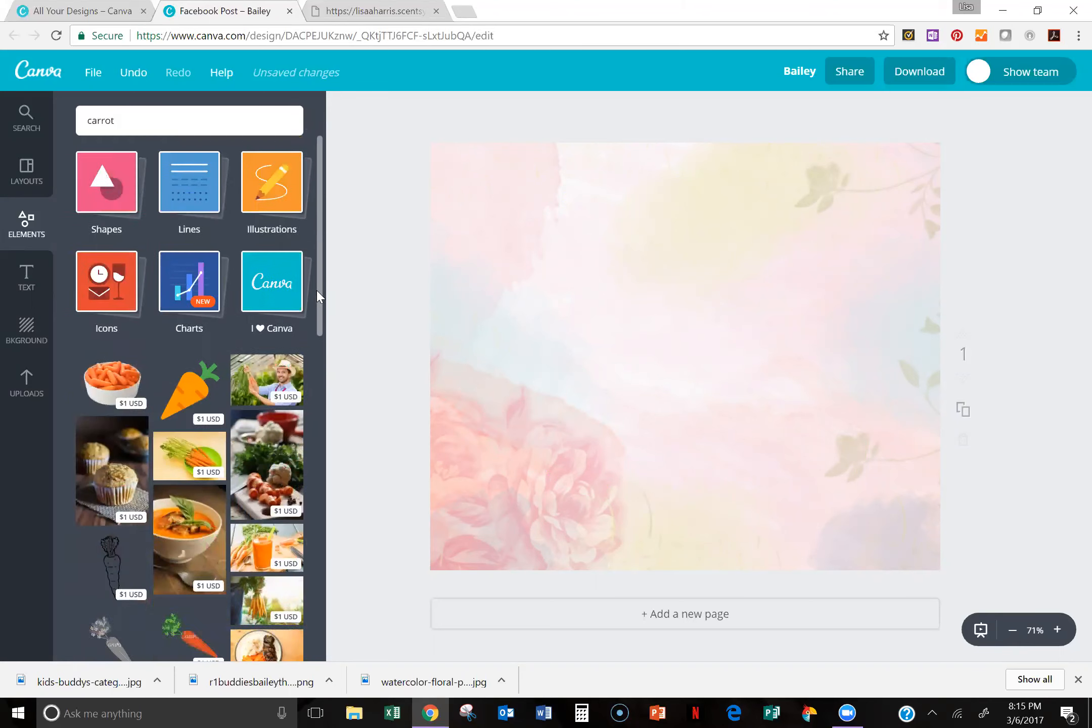
{"action": "scroll", "coordinate": [310, 271], "scroll_direction": "up", "scroll_amount": 6}
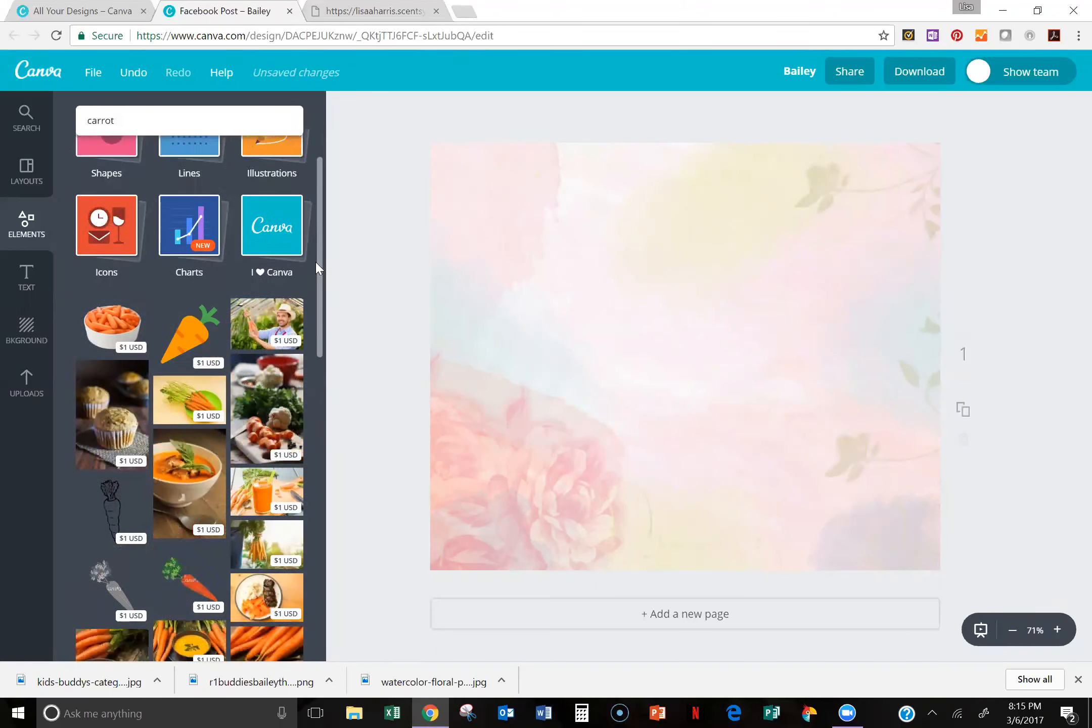
Step: Clear the "carrot" search term and return to the elements library
{"action": "left_click_drag", "start_coordinate": [80, 110], "coordinate": [113, 123]}
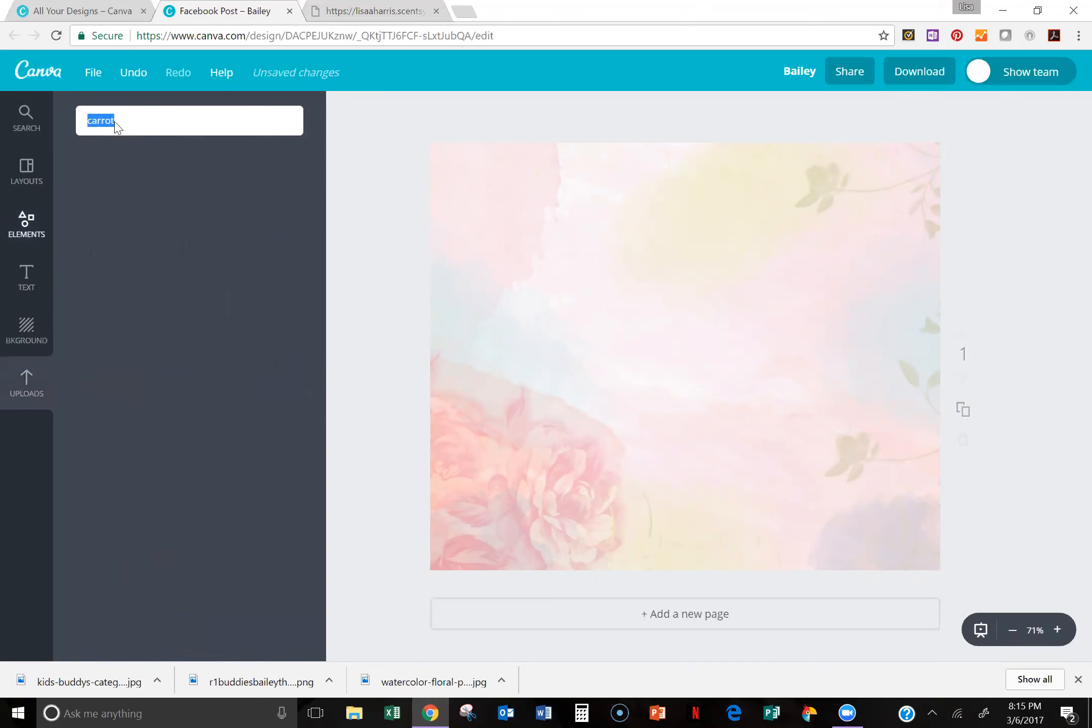
{"action": "key", "text": "BackSpace"}
{"action": "left_click", "coordinate": [26, 222]}
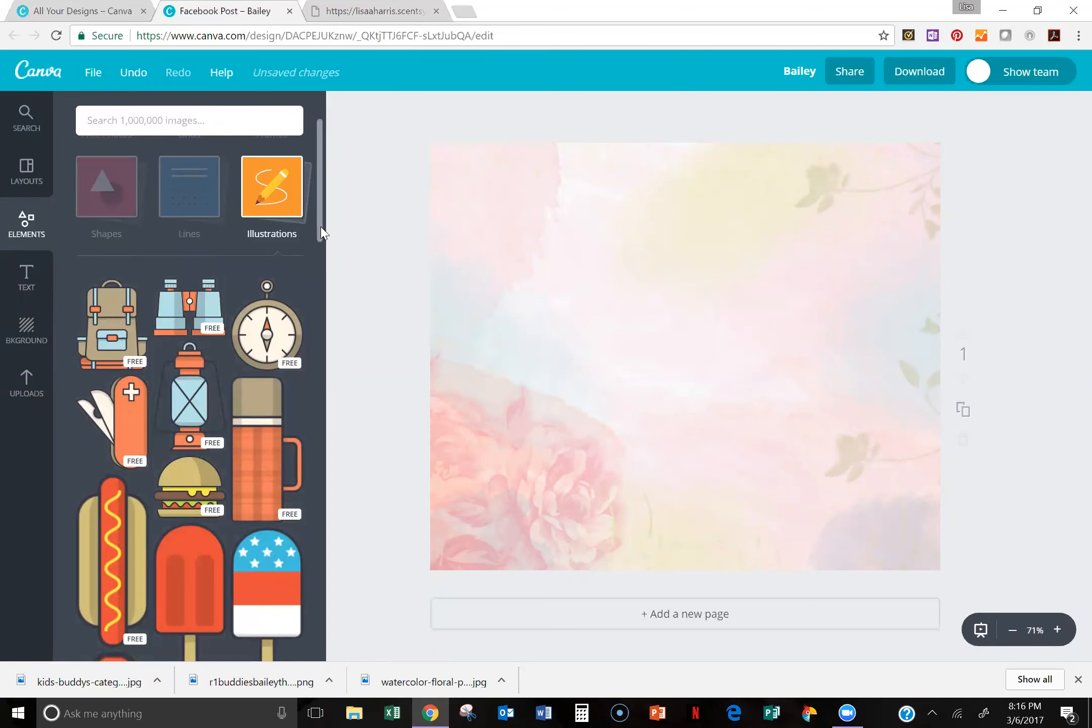
Step: Browse the free graphics offered in the Illustrations collection
{"action": "scroll", "coordinate": [309, 316], "scroll_direction": "down", "scroll_amount": 3}
{"action": "scroll", "coordinate": [308, 319], "scroll_direction": "down", "scroll_amount": 4}
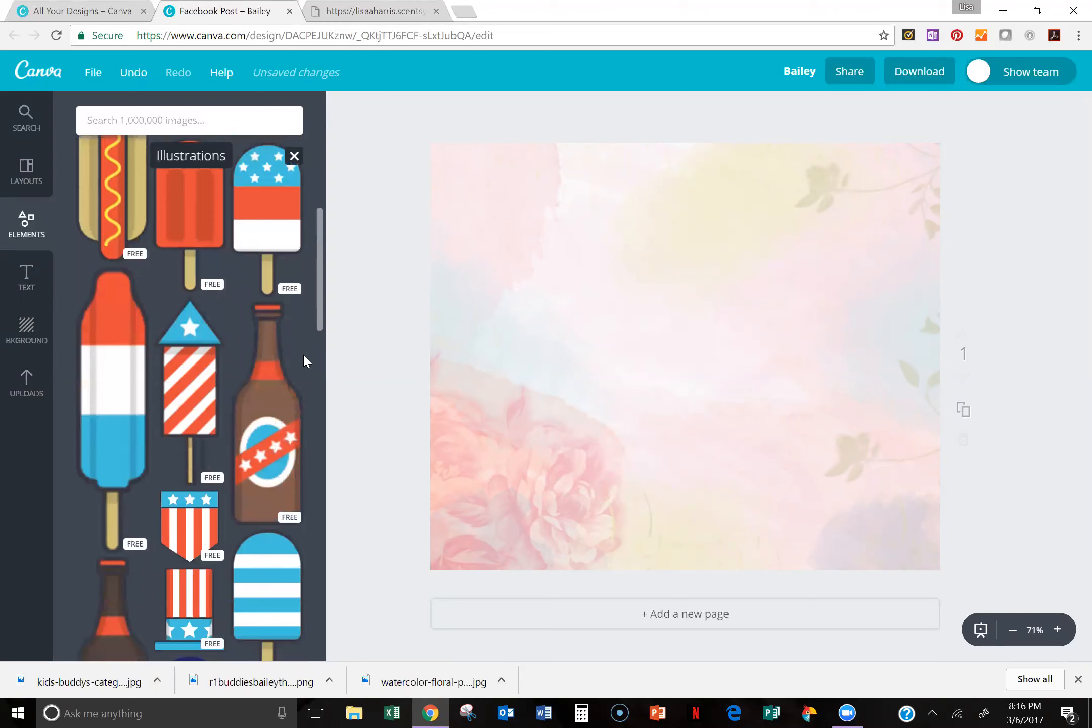
{"action": "scroll", "coordinate": [305, 367], "scroll_direction": "down", "scroll_amount": 3}
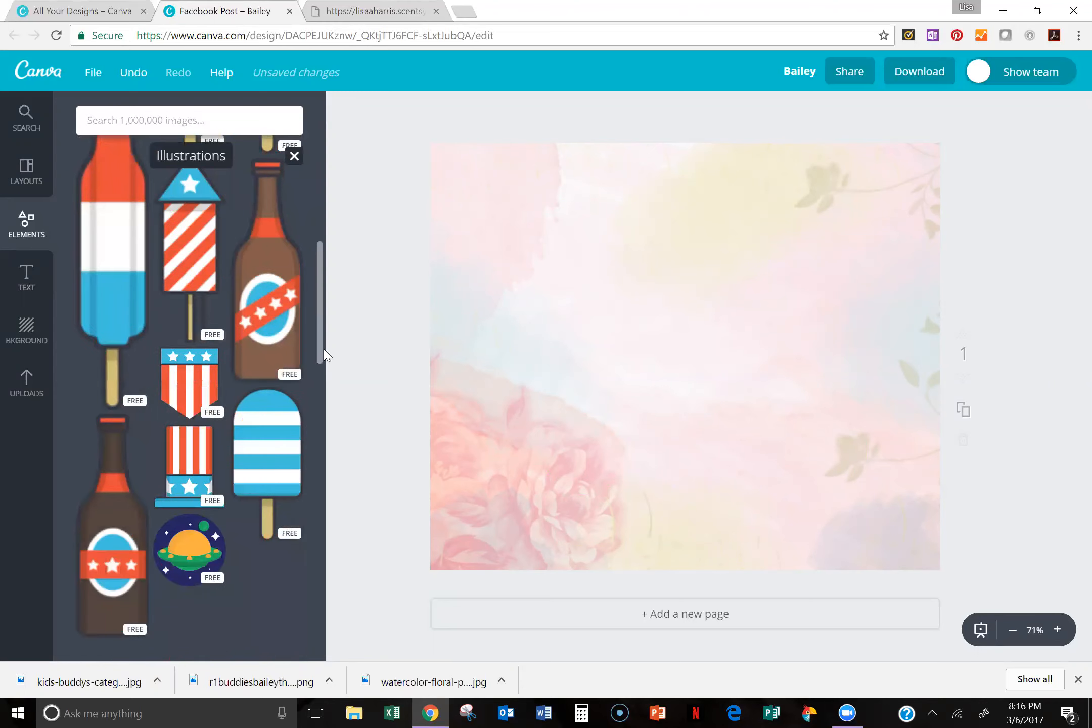
{"action": "scroll", "coordinate": [313, 343], "scroll_direction": "down", "scroll_amount": 4}
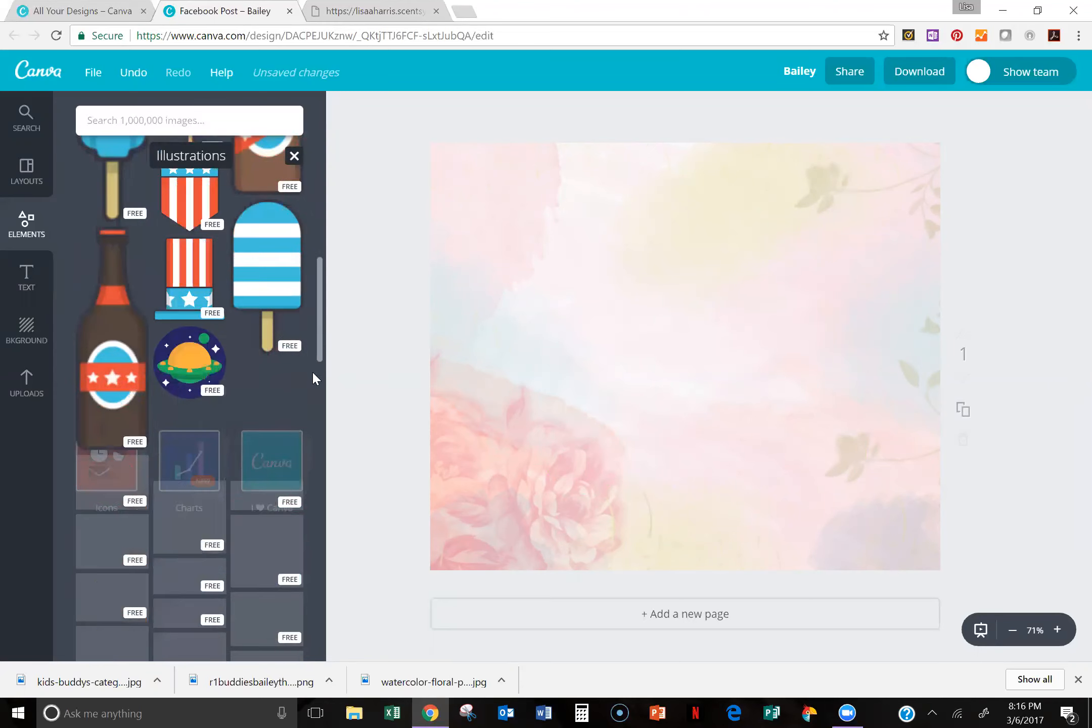
{"action": "scroll", "coordinate": [312, 354], "scroll_direction": "down", "scroll_amount": 5}
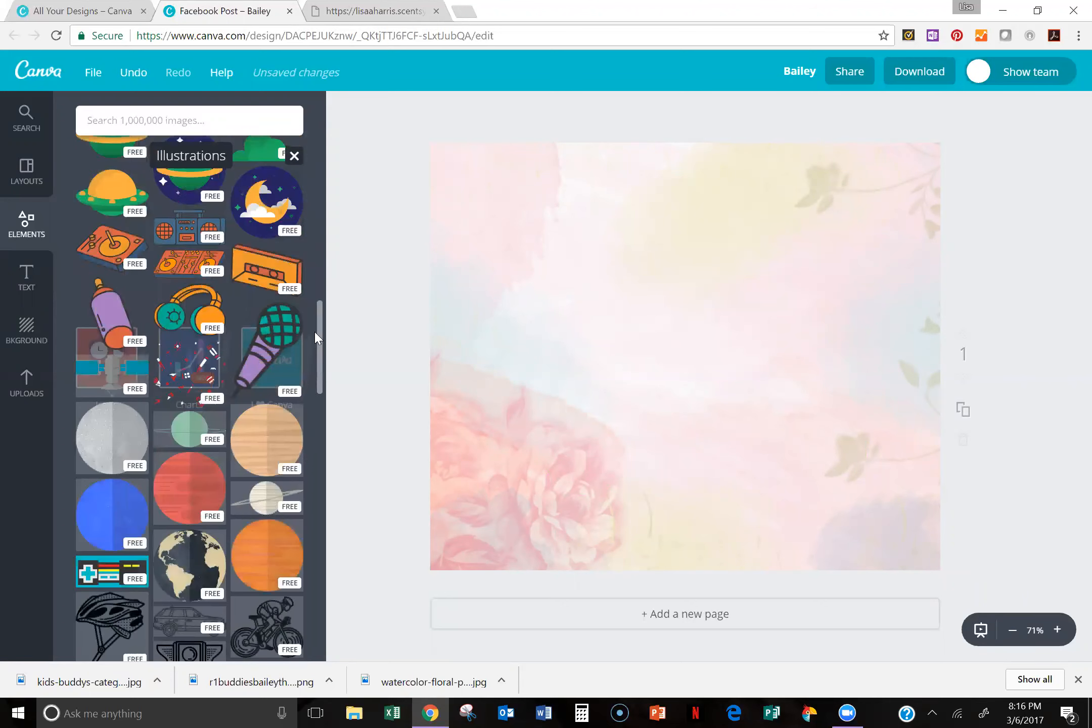
{"action": "scroll", "coordinate": [314, 330], "scroll_direction": "up", "scroll_amount": 4}
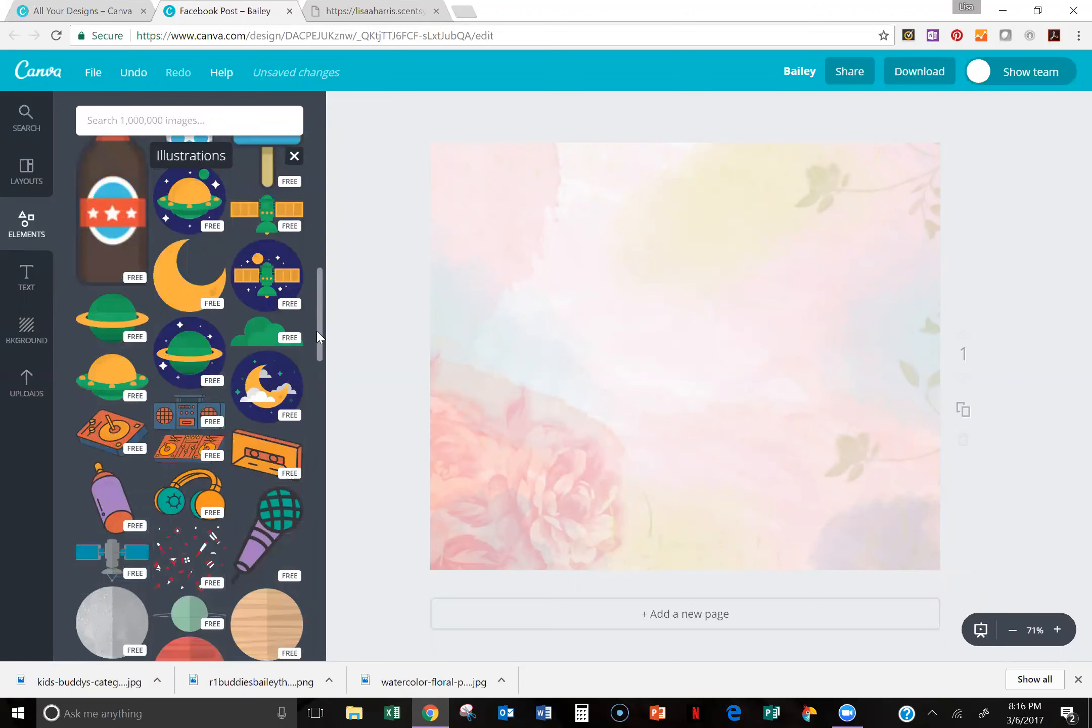
{"action": "scroll", "coordinate": [314, 330], "scroll_direction": "up", "scroll_amount": 6}
{"action": "scroll", "coordinate": [333, 253], "scroll_direction": "up", "scroll_amount": 7}
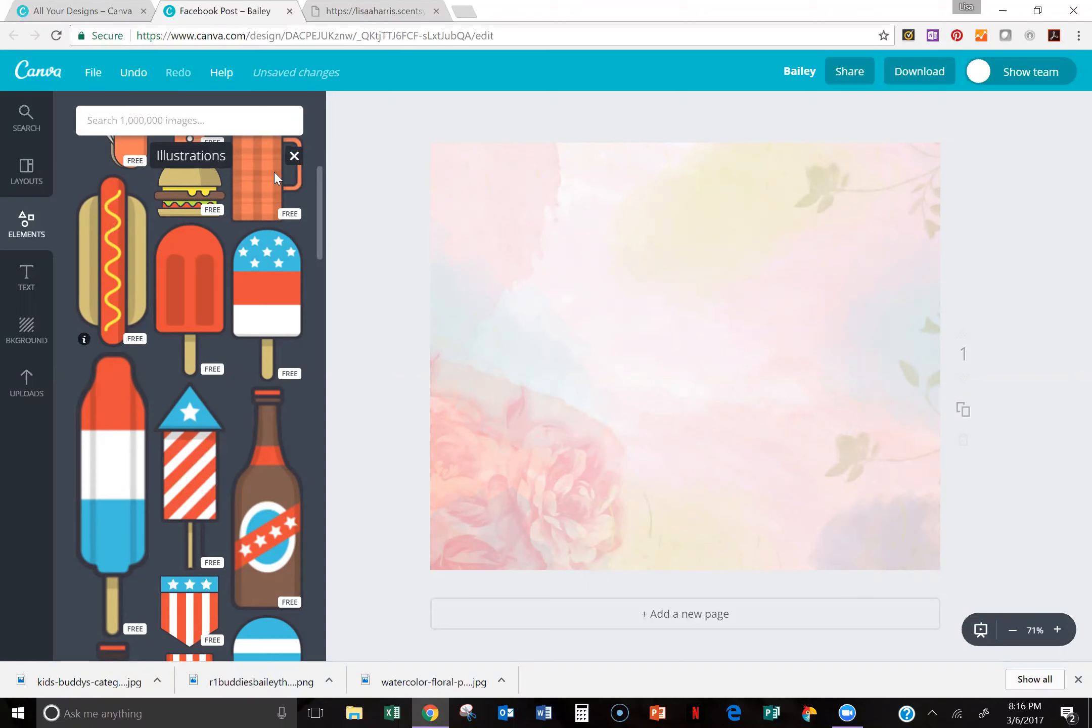
{"action": "left_click_drag", "start_coordinate": [320, 190], "coordinate": [331, 118]}
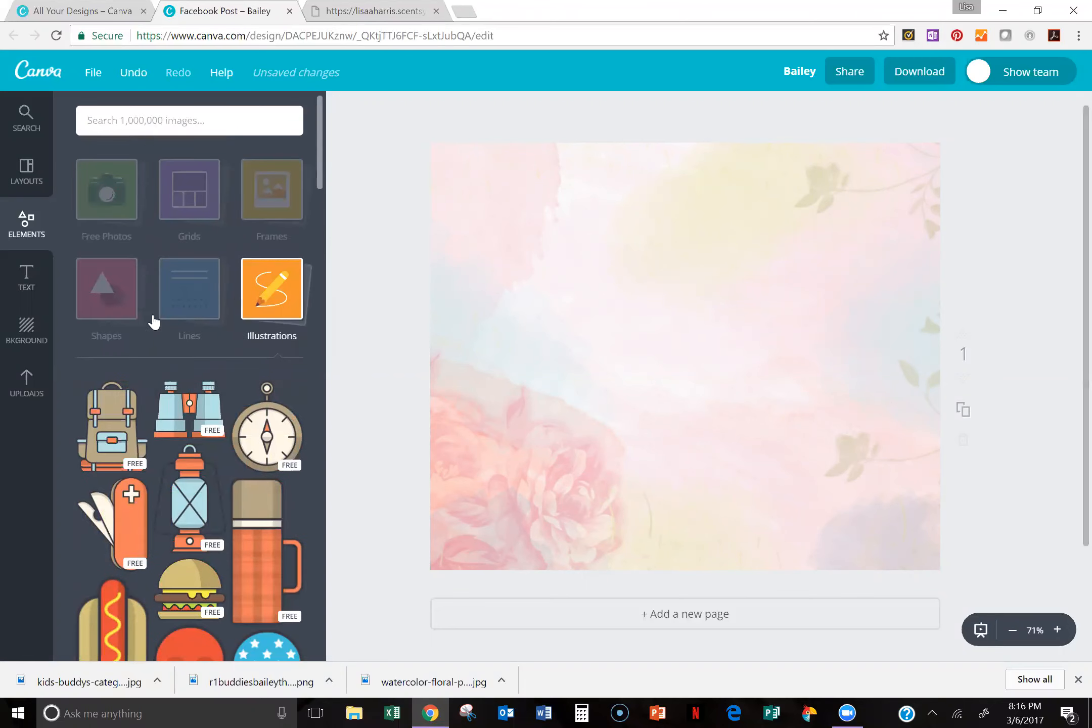
Step: Close the Illustrations collection and look through the line designs in the Lines collection
{"action": "left_click", "coordinate": [195, 356]}
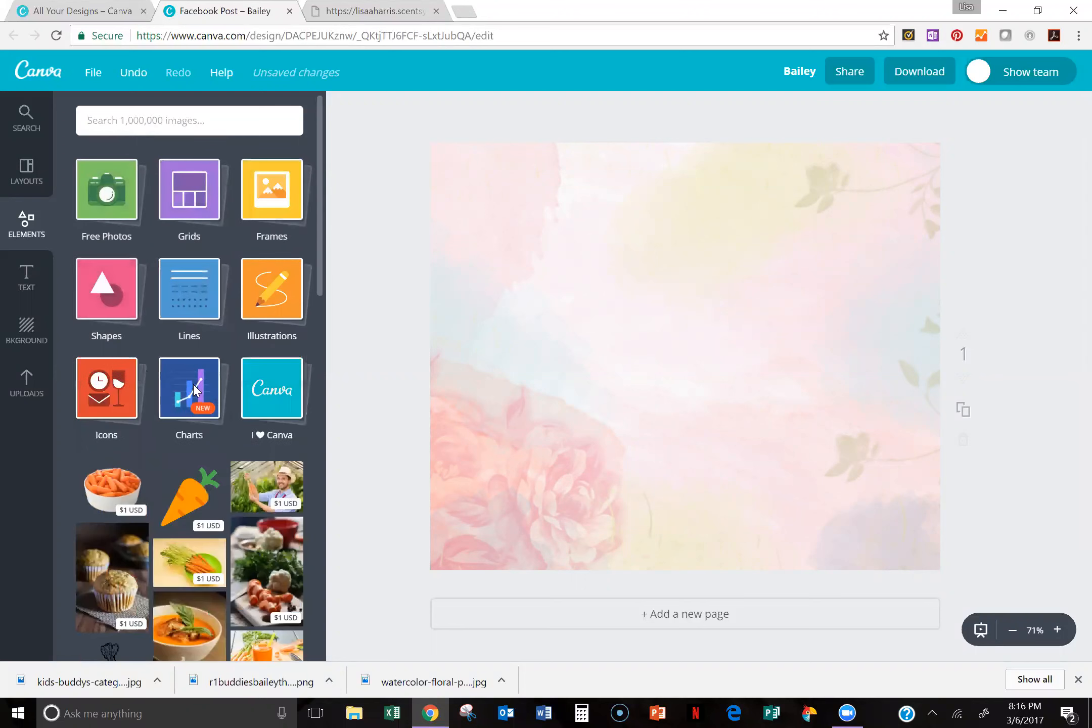
{"action": "left_click", "coordinate": [197, 298]}
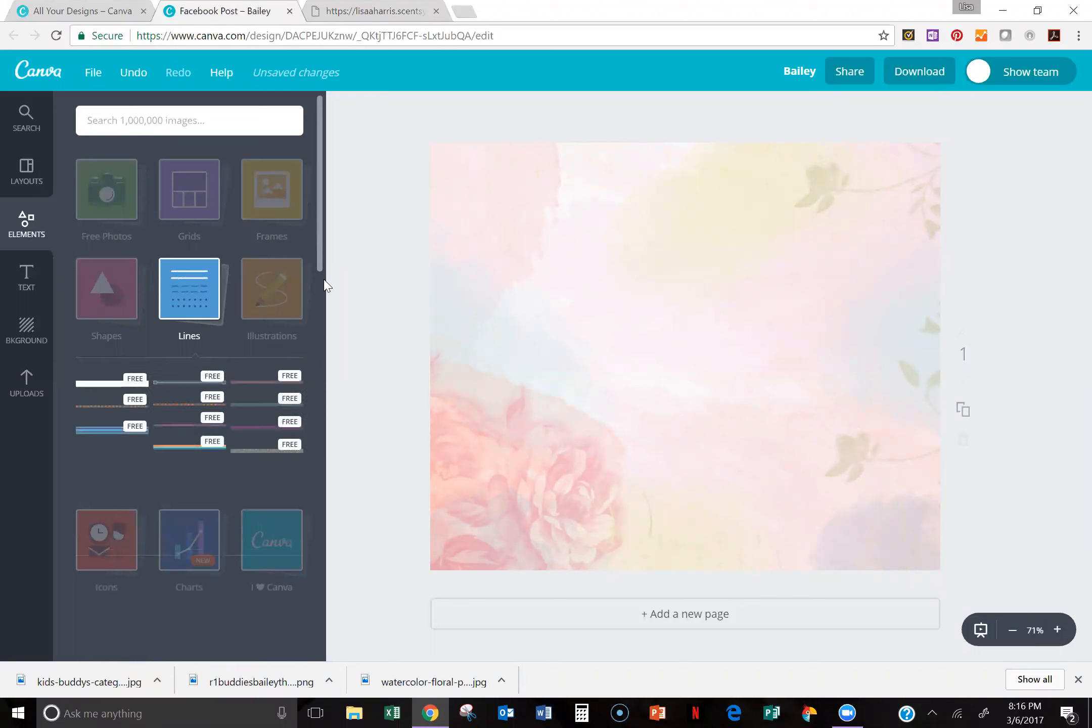
{"action": "left_click_drag", "start_coordinate": [320, 261], "coordinate": [316, 299]}
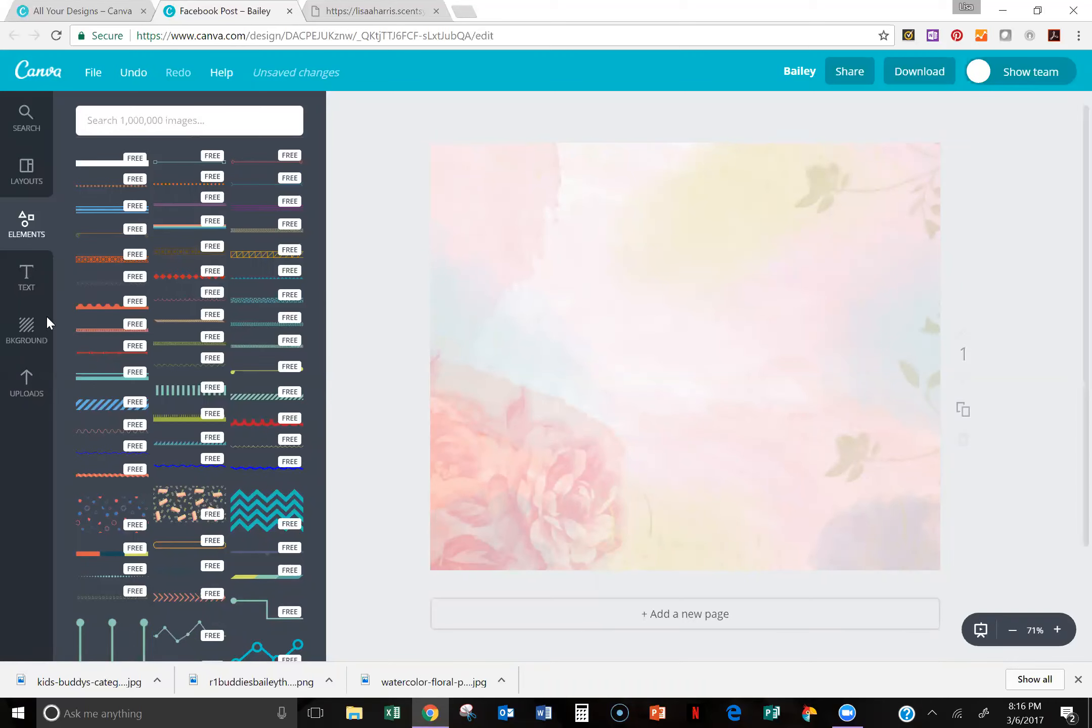
Step: Add the black Scentsy Independent Consultant logo from the uploaded LOGO folder to the design
{"action": "left_click", "coordinate": [33, 377]}
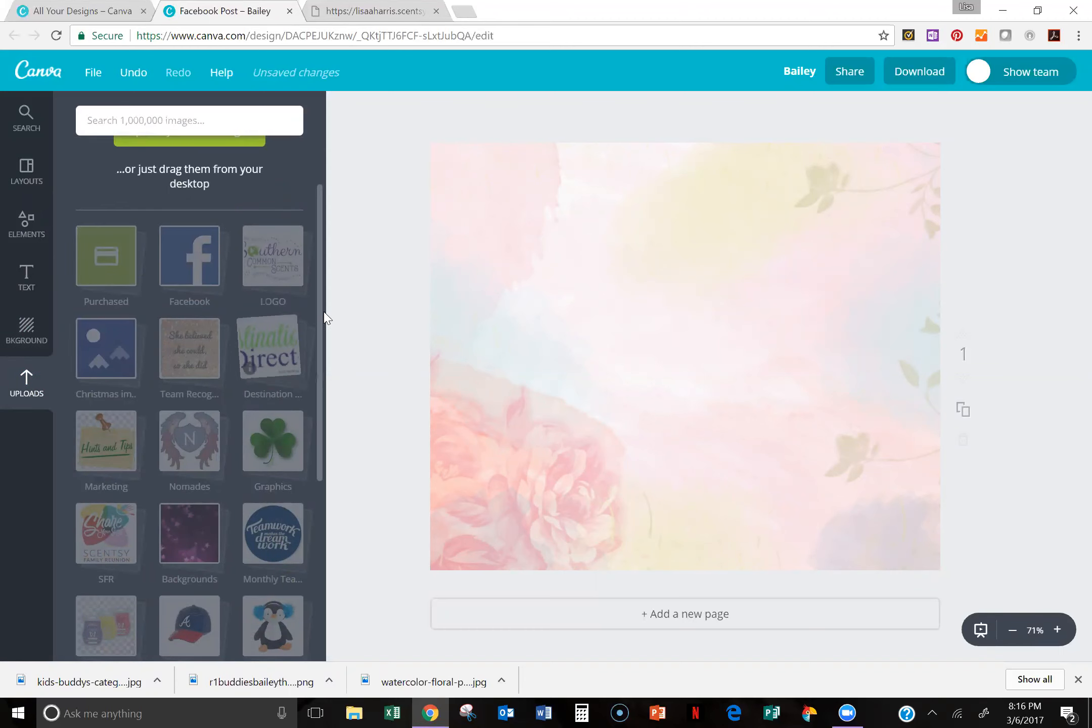
{"action": "mouse_move", "coordinate": [320, 314]}
{"action": "left_mouse_down"}
{"action": "mouse_move", "coordinate": [320, 331]}
{"action": "mouse_move", "coordinate": [321, 298]}
{"action": "left_mouse_up"}
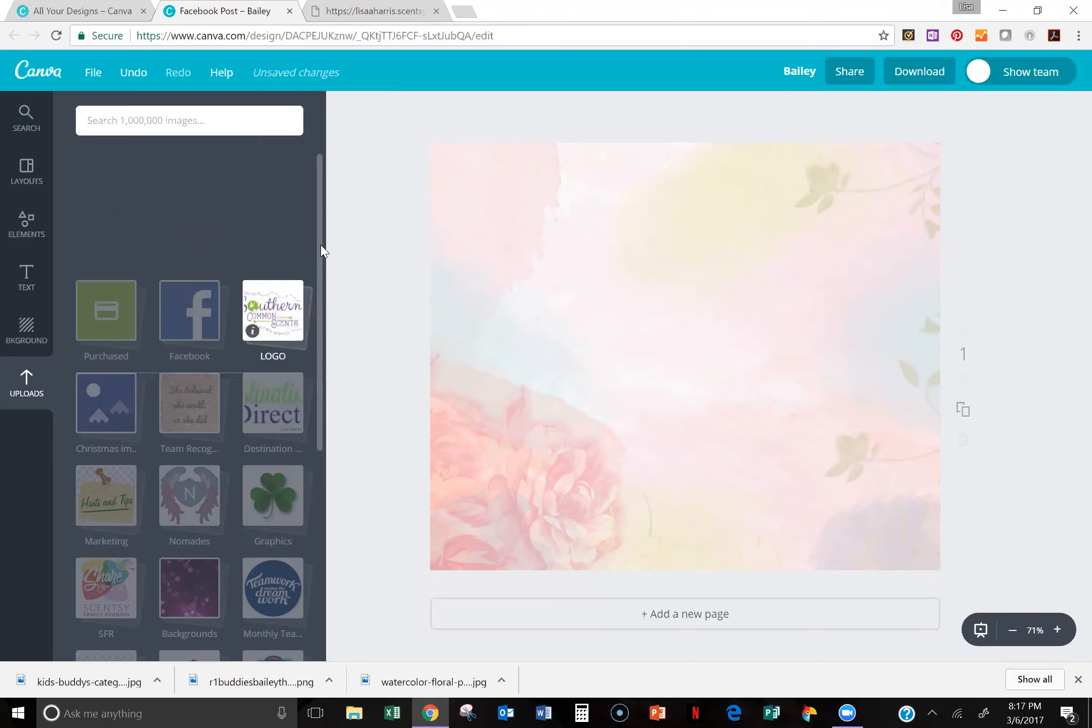
{"action": "left_click_drag", "start_coordinate": [320, 277], "coordinate": [320, 347]}
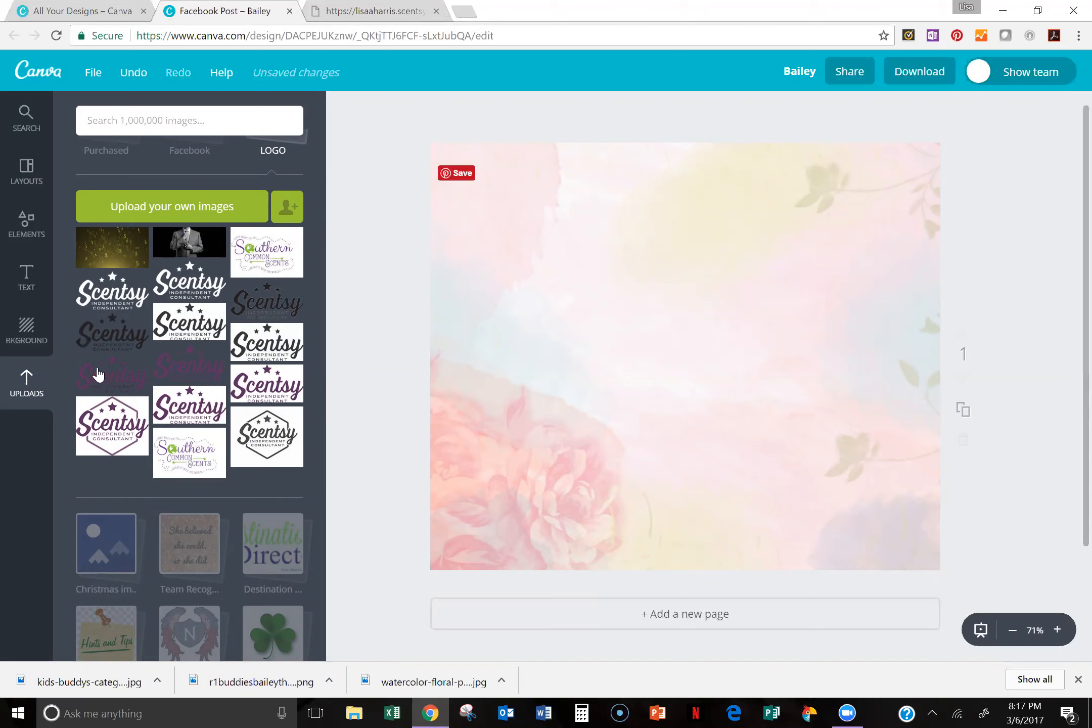
{"action": "left_click", "coordinate": [115, 343]}
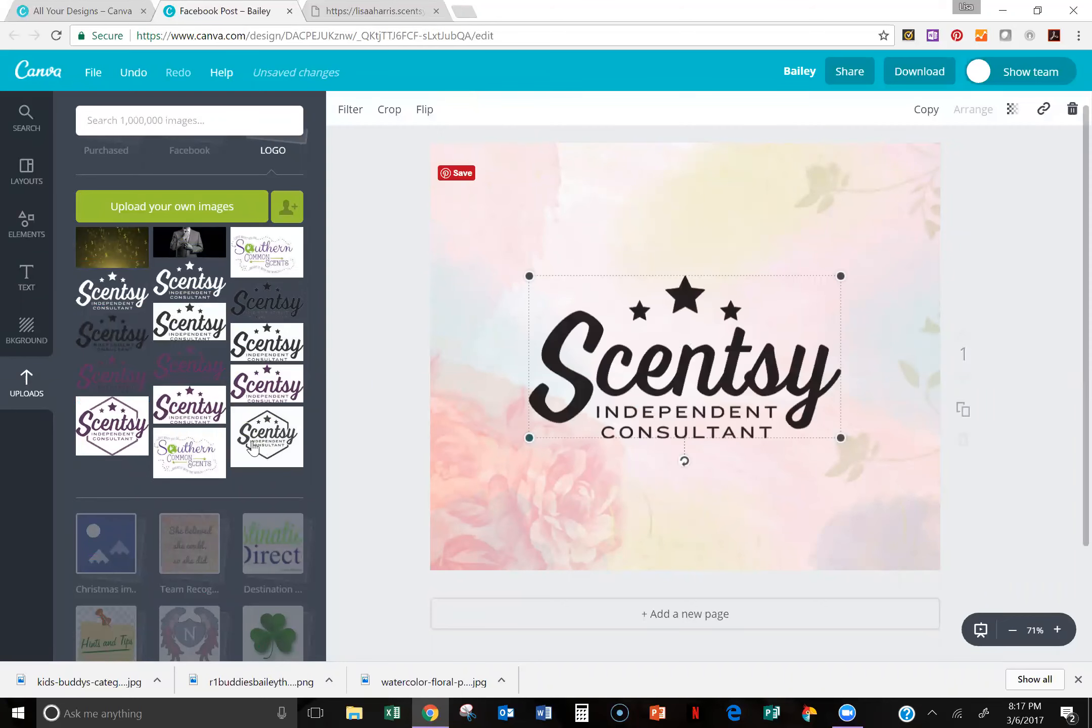
{"action": "left_click_drag", "start_coordinate": [624, 405], "coordinate": [622, 404]}
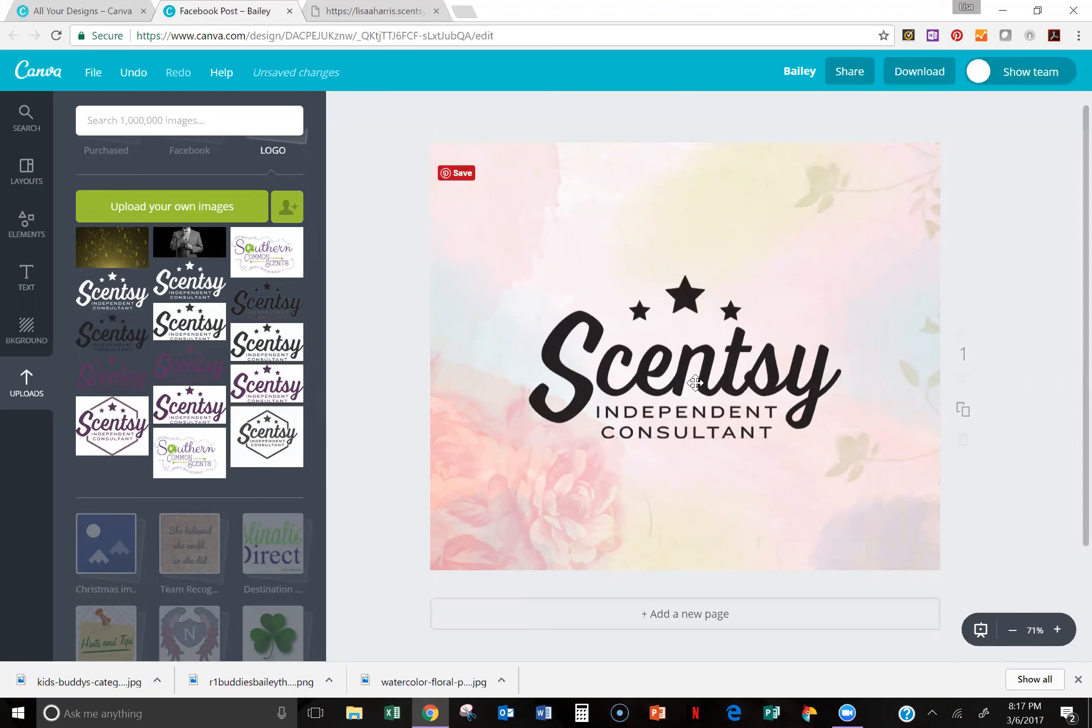
Step: Add the hexagonal Scentsy logo with the white background and place it in the design's upper-left corner
{"action": "left_click", "coordinate": [267, 436]}
{"action": "left_click_drag", "start_coordinate": [695, 394], "coordinate": [521, 240]}
{"action": "left_click", "coordinate": [625, 344]}
{"action": "left_click", "coordinate": [566, 214]}
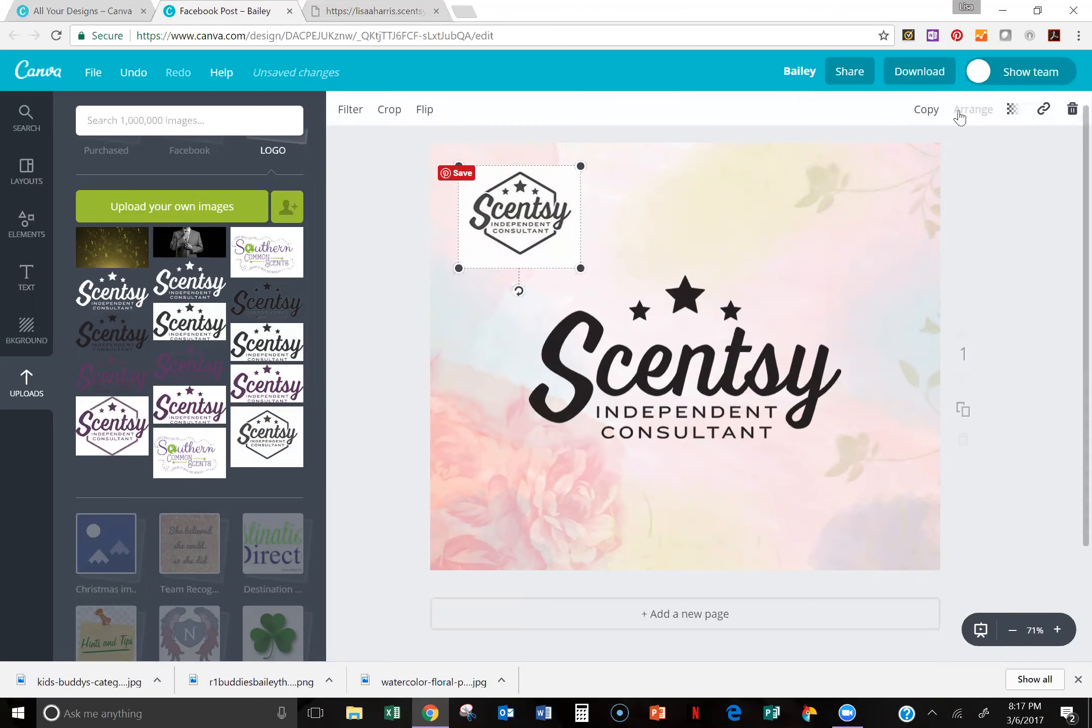
Step: Delete the hexagonal logo and the black Scentsy logo from the design
{"action": "left_click", "coordinate": [1073, 110]}
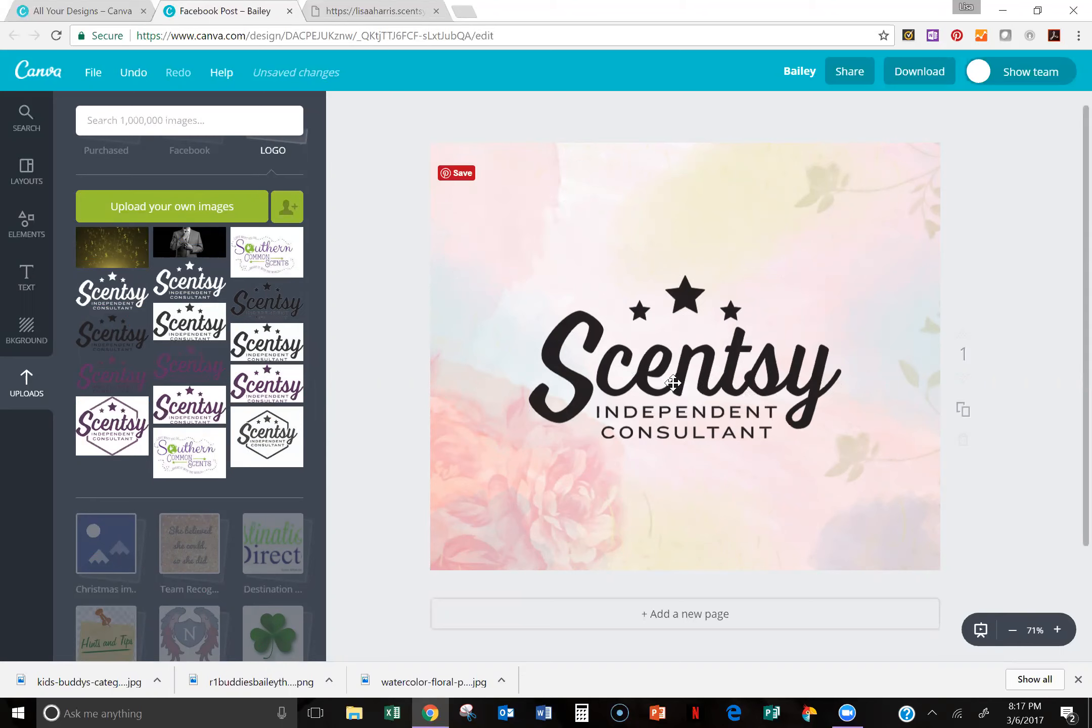
{"action": "left_click", "coordinate": [671, 409]}
{"action": "left_click", "coordinate": [1073, 110]}
Step: Close the Bailey Facebook Post design, leave without saving its changes, and return to the design creation page
{"action": "left_click", "coordinate": [70, 7]}
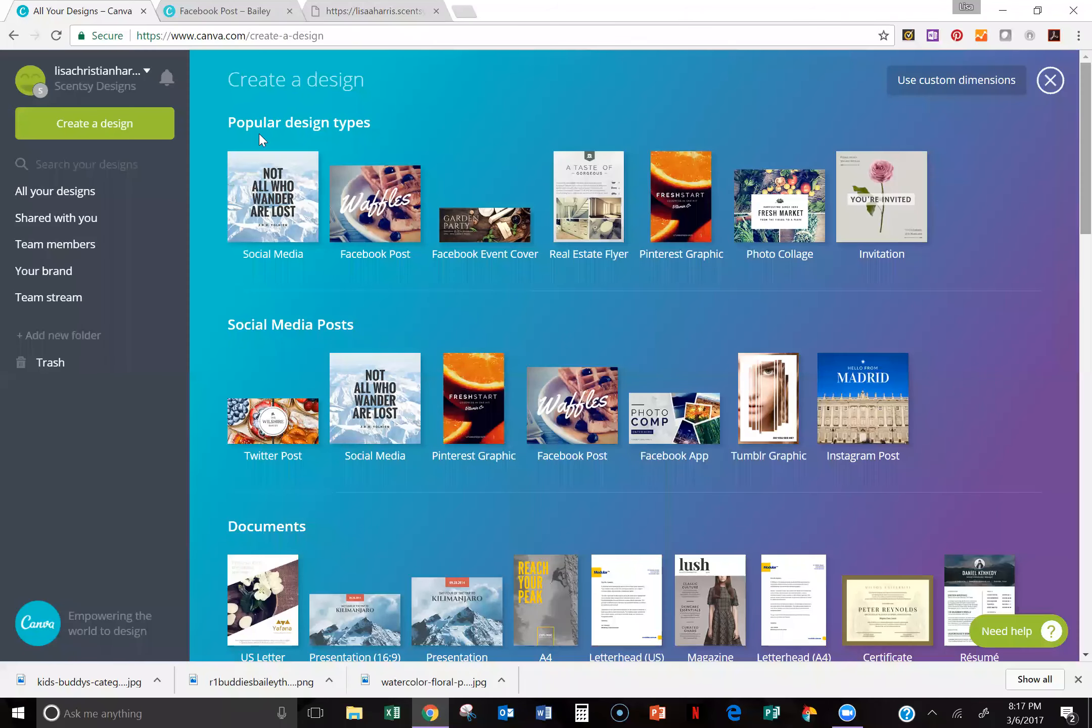
{"action": "left_click", "coordinate": [235, 13]}
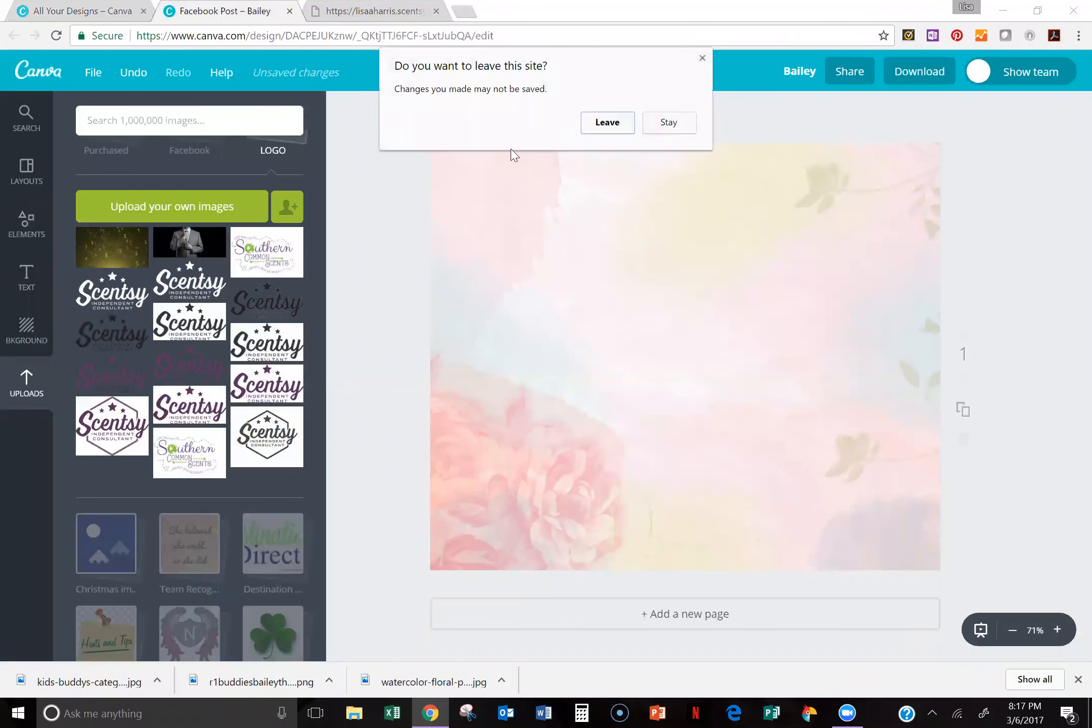
{"action": "left_click", "coordinate": [605, 123]}
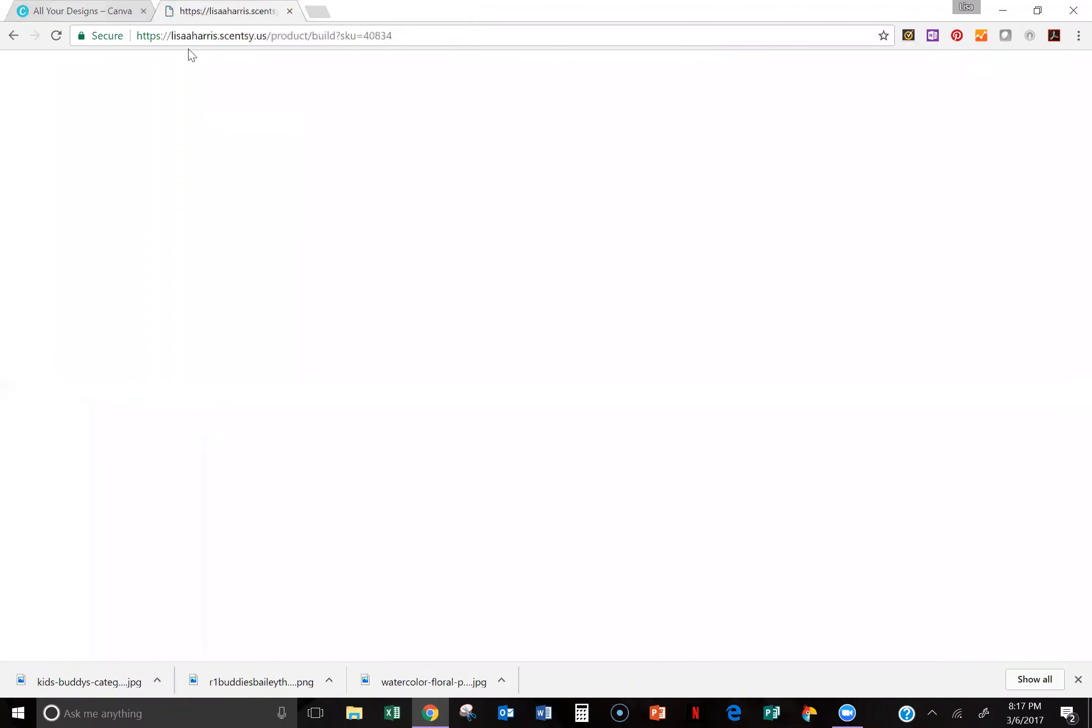
{"action": "left_click", "coordinate": [103, 12]}
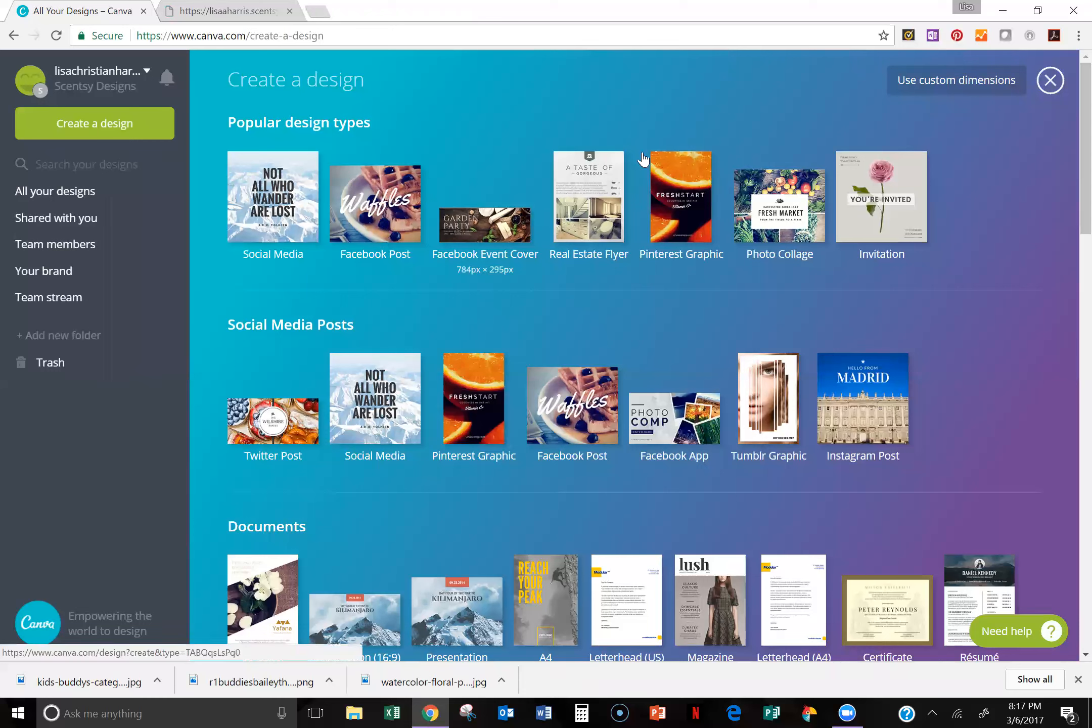
Step: Create a blank Facebook Post design and close it again
{"action": "left_click", "coordinate": [371, 215]}
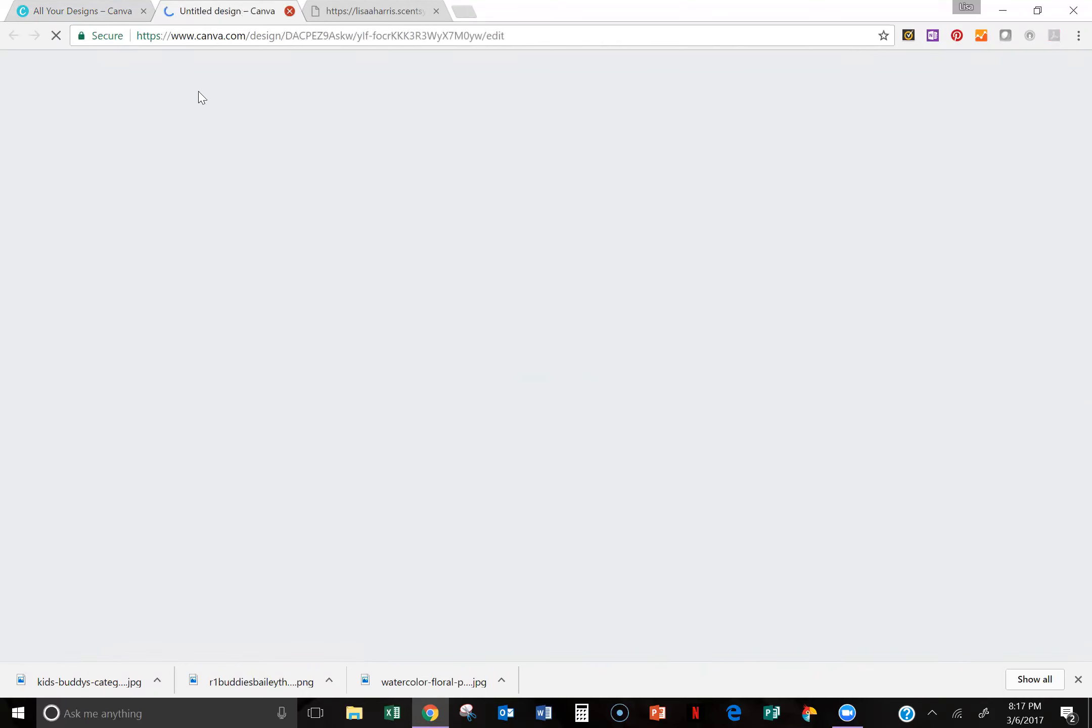
{"action": "left_click", "coordinate": [289, 11]}
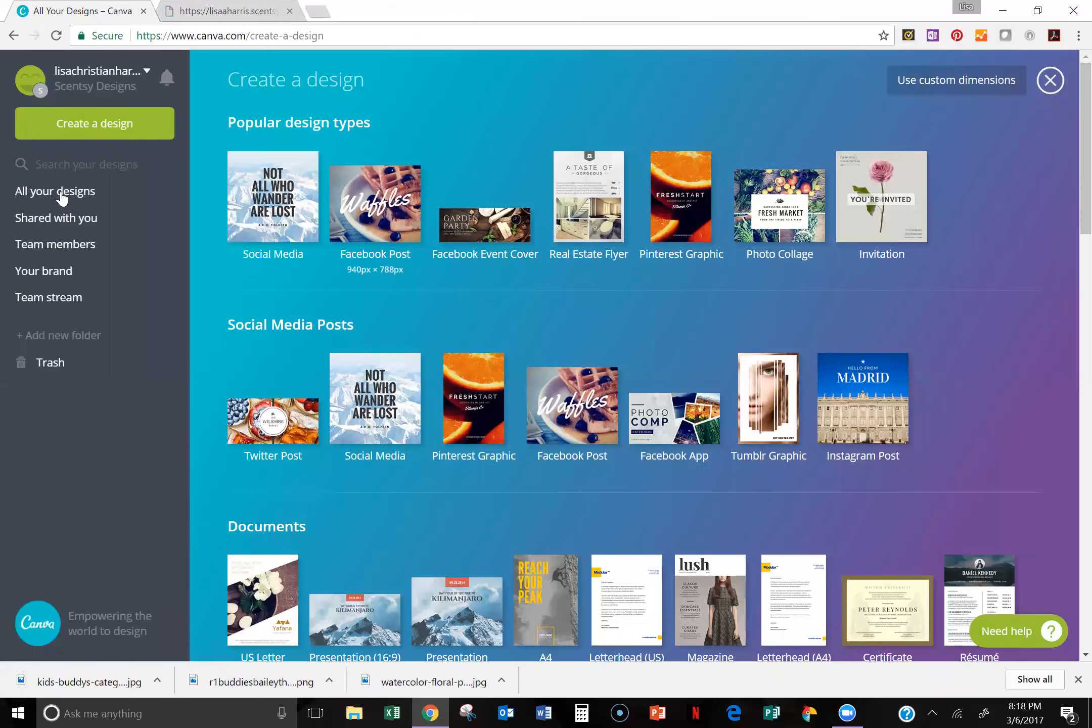
Step: Browse all existing designs and open The Wedding Bundle for editing
{"action": "left_click", "coordinate": [61, 199]}
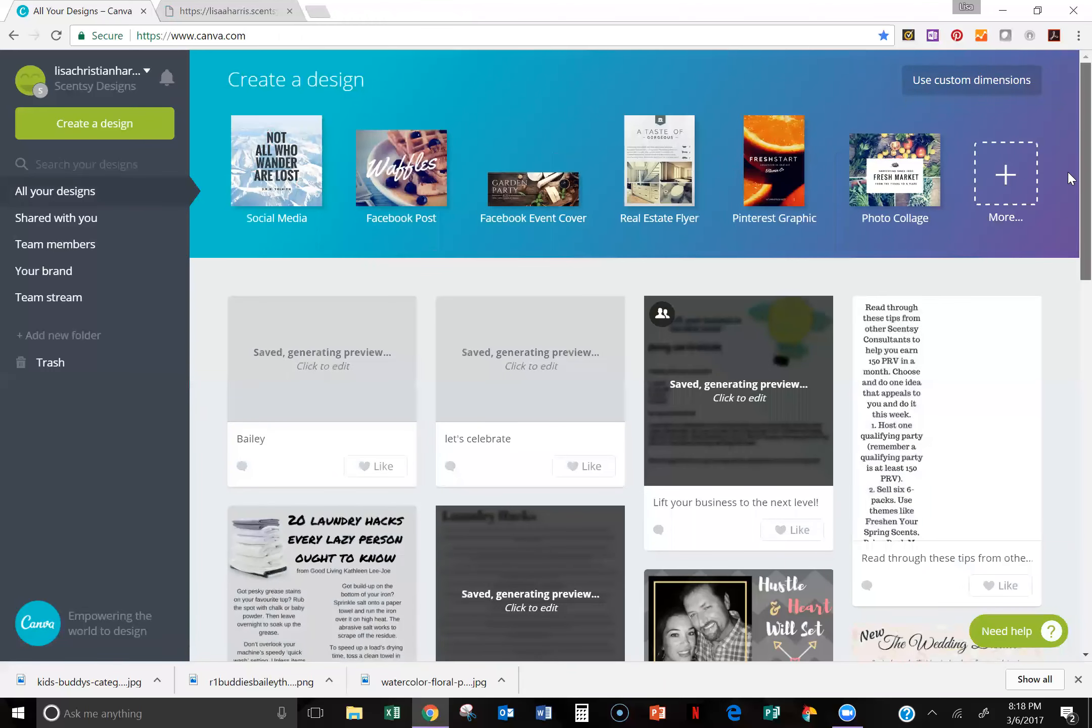
{"action": "scroll", "coordinate": [1068, 171], "scroll_direction": "down", "scroll_amount": 8}
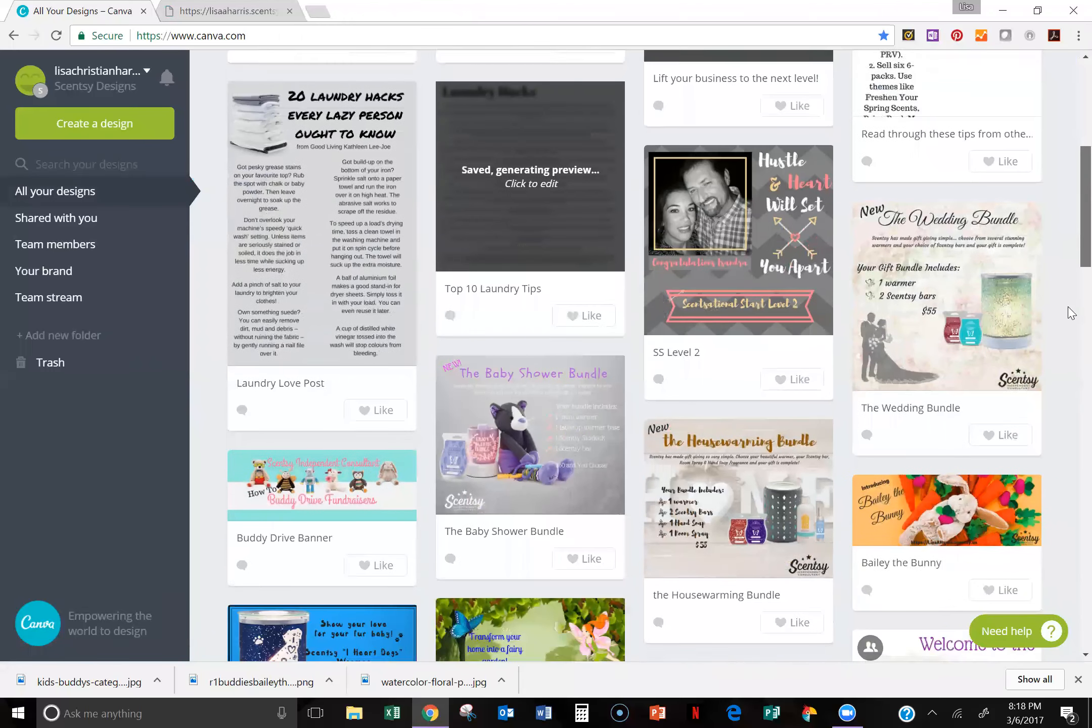
{"action": "scroll", "coordinate": [1072, 318], "scroll_direction": "down", "scroll_amount": 3}
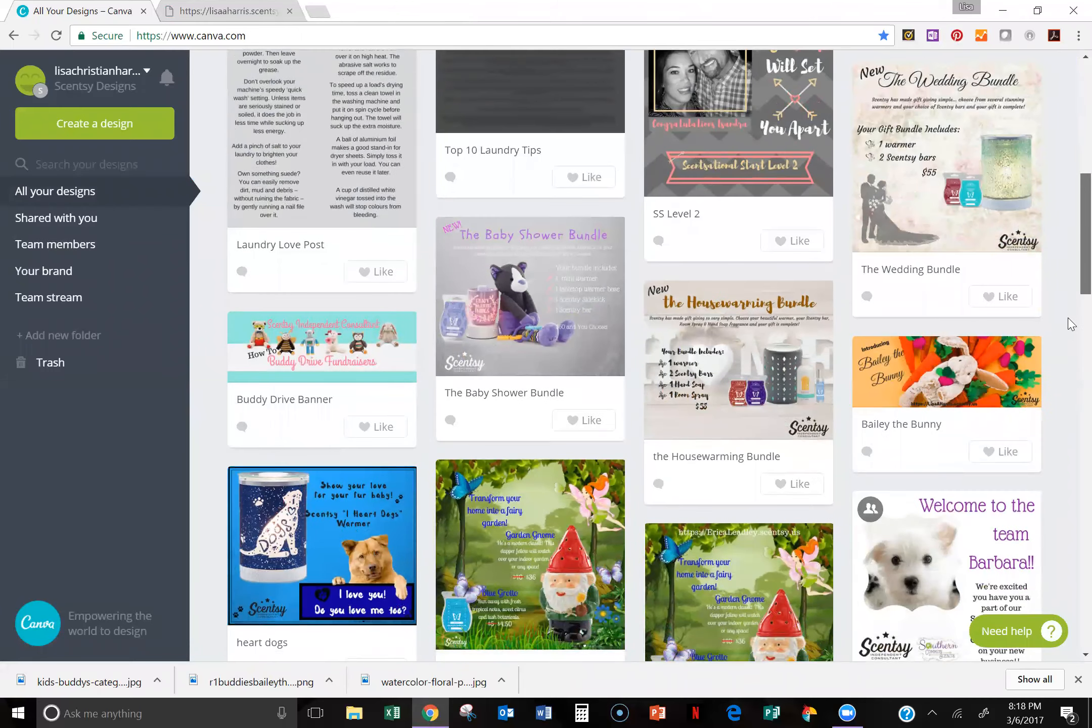
{"action": "scroll", "coordinate": [1072, 323], "scroll_direction": "up", "scroll_amount": 3}
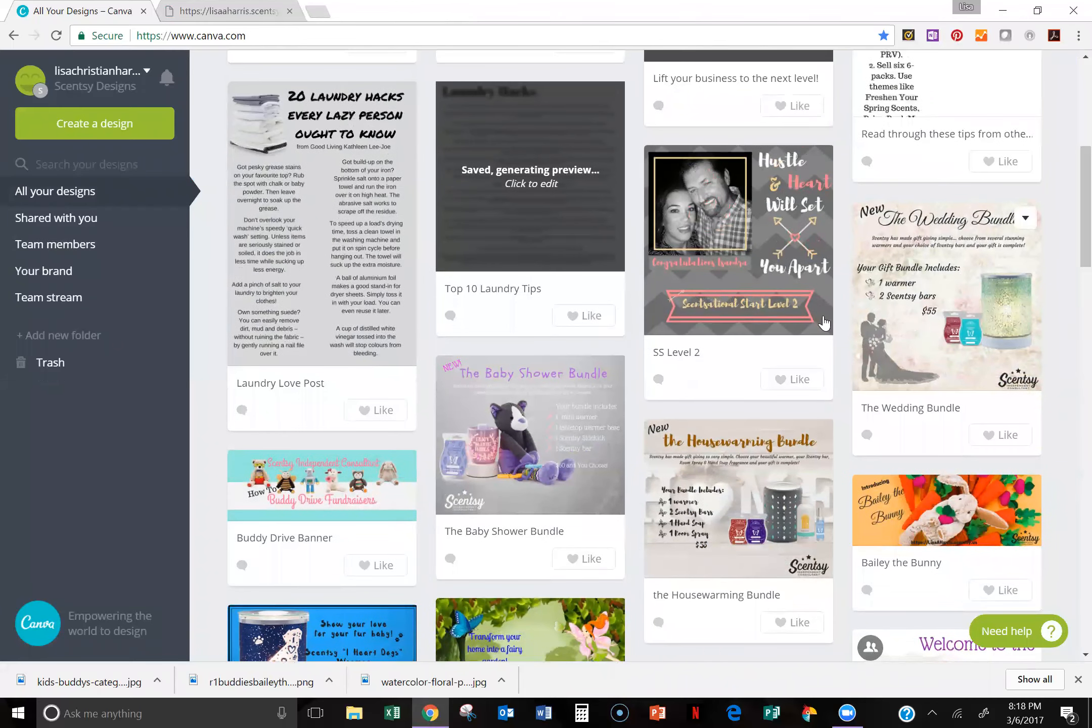
{"action": "left_click", "coordinate": [936, 270]}
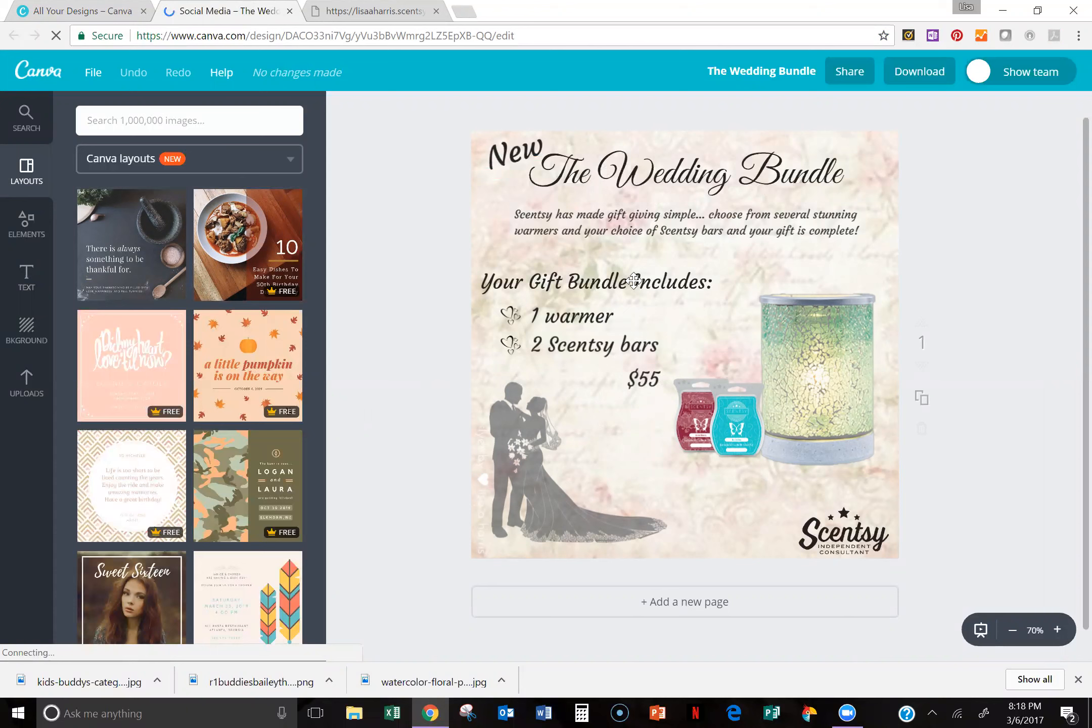
Step: Reposition the "Your Gift Bundle Includes:" heading, the warmer and both Scentsy bars, and select the $55 price text
{"action": "left_click_drag", "start_coordinate": [630, 283], "coordinate": [607, 284]}
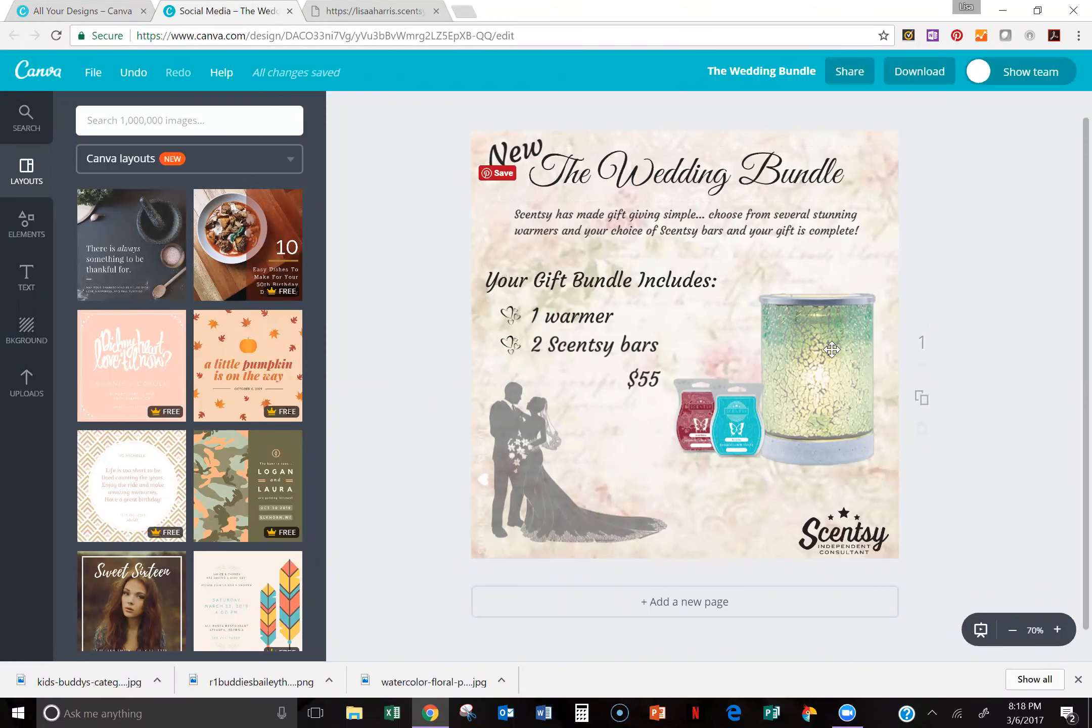
{"action": "left_click_drag", "start_coordinate": [830, 348], "coordinate": [827, 334]}
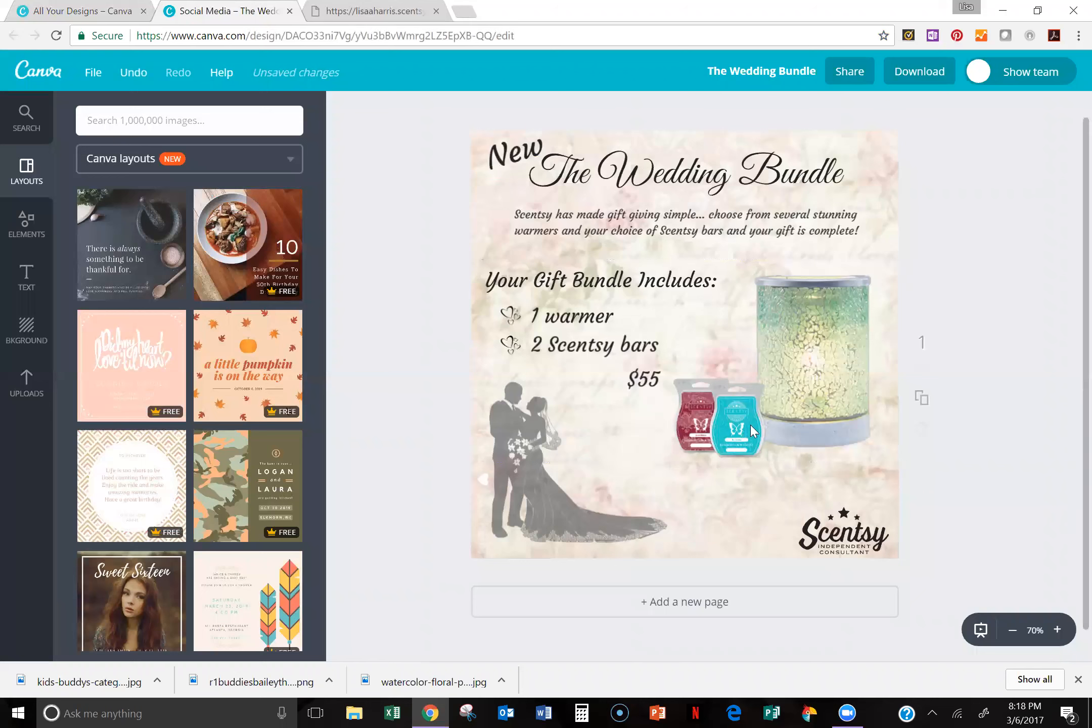
{"action": "left_click_drag", "start_coordinate": [752, 424], "coordinate": [762, 413]}
{"action": "left_click_drag", "start_coordinate": [700, 431], "coordinate": [705, 430]}
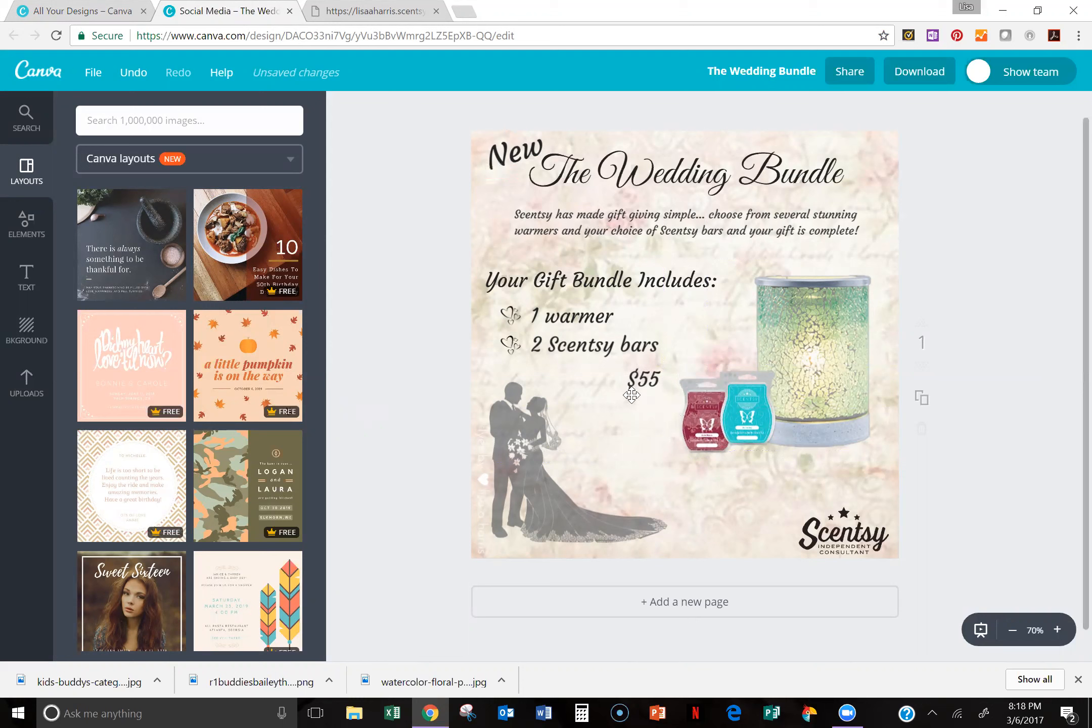
{"action": "left_click", "coordinate": [640, 380]}
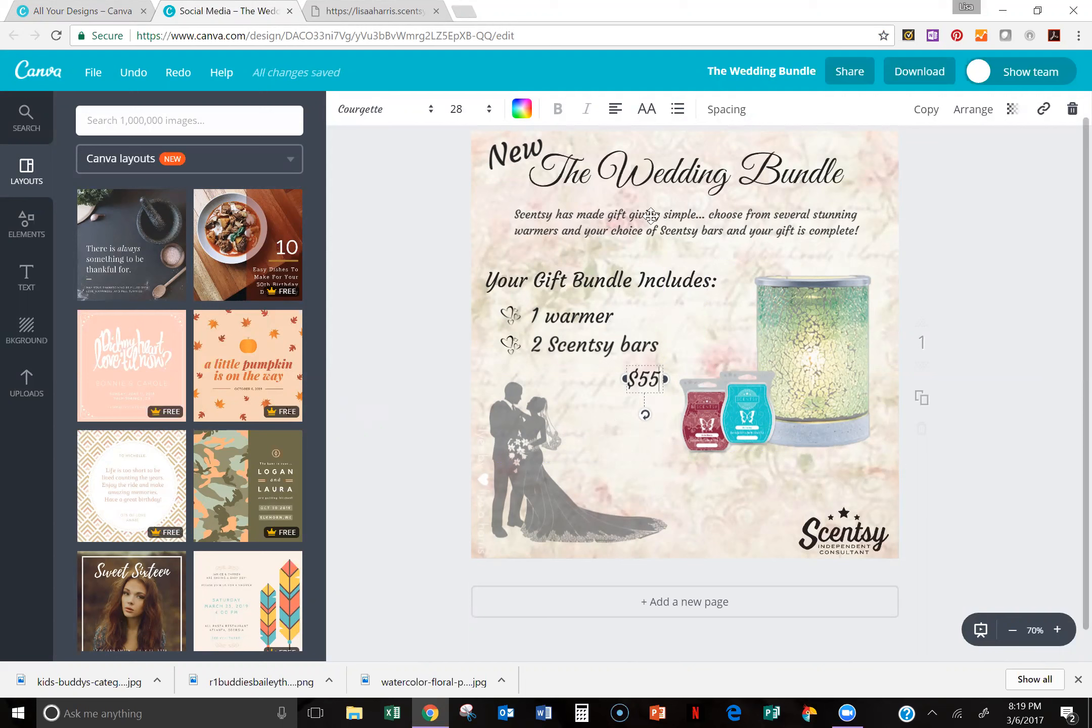
{"action": "key", "text": "Escape"}
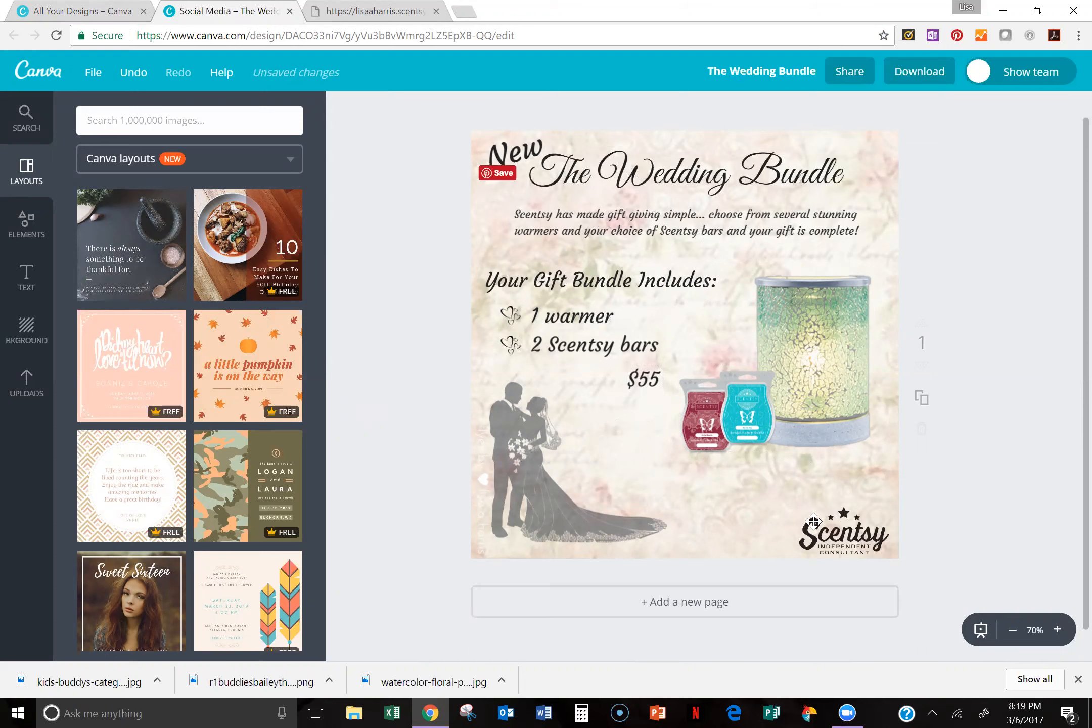
Step: Shift the bride-and-groom silhouette, the warmer, the Scentsy bars and the Scentsy logo slightly within the design
{"action": "left_click_drag", "start_coordinate": [514, 430], "coordinate": [525, 426]}
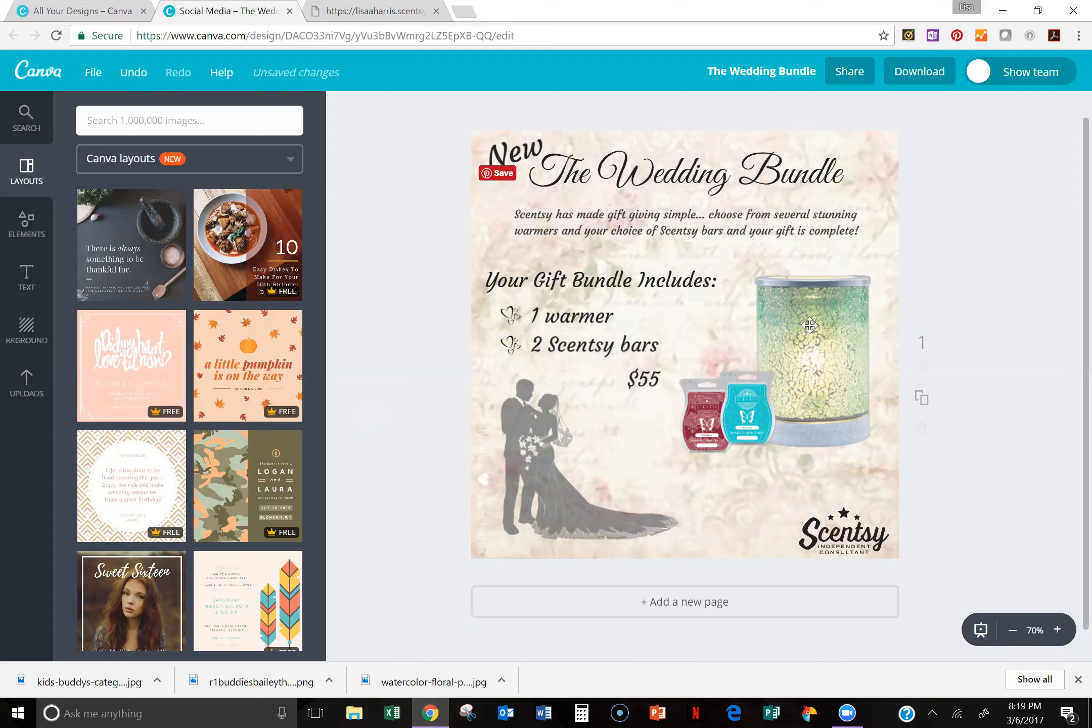
{"action": "mouse_move", "coordinate": [804, 324]}
{"action": "left_mouse_down"}
{"action": "mouse_move", "coordinate": [814, 334]}
{"action": "mouse_move", "coordinate": [804, 334]}
{"action": "left_mouse_up"}
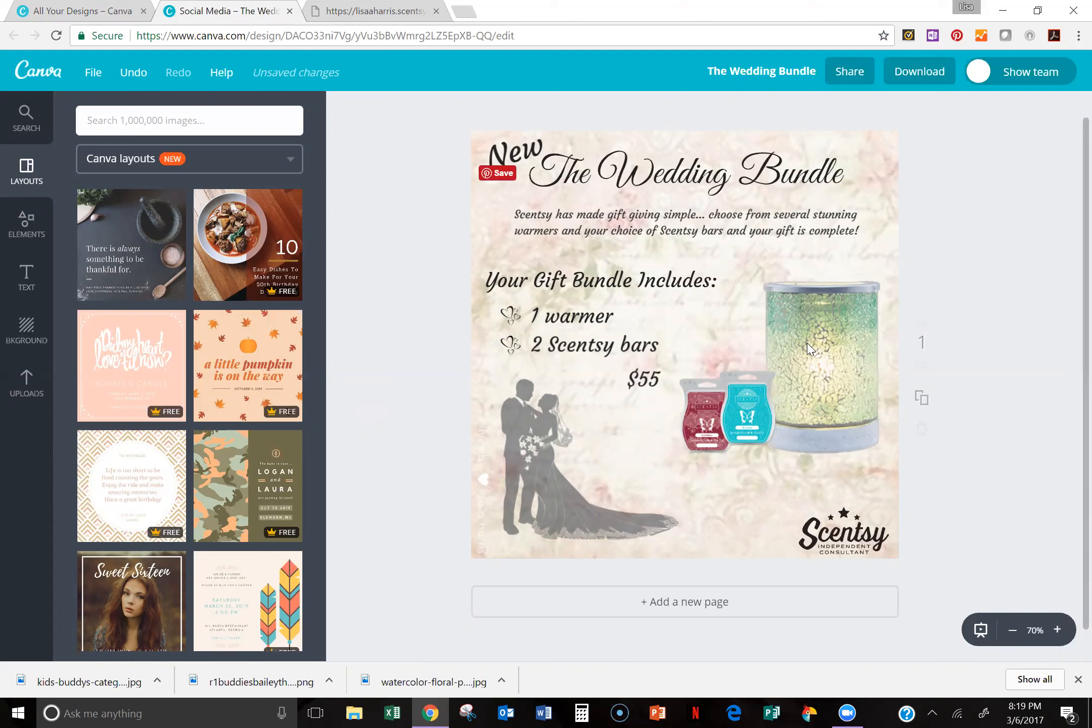
{"action": "left_click_drag", "start_coordinate": [740, 424], "coordinate": [710, 427]}
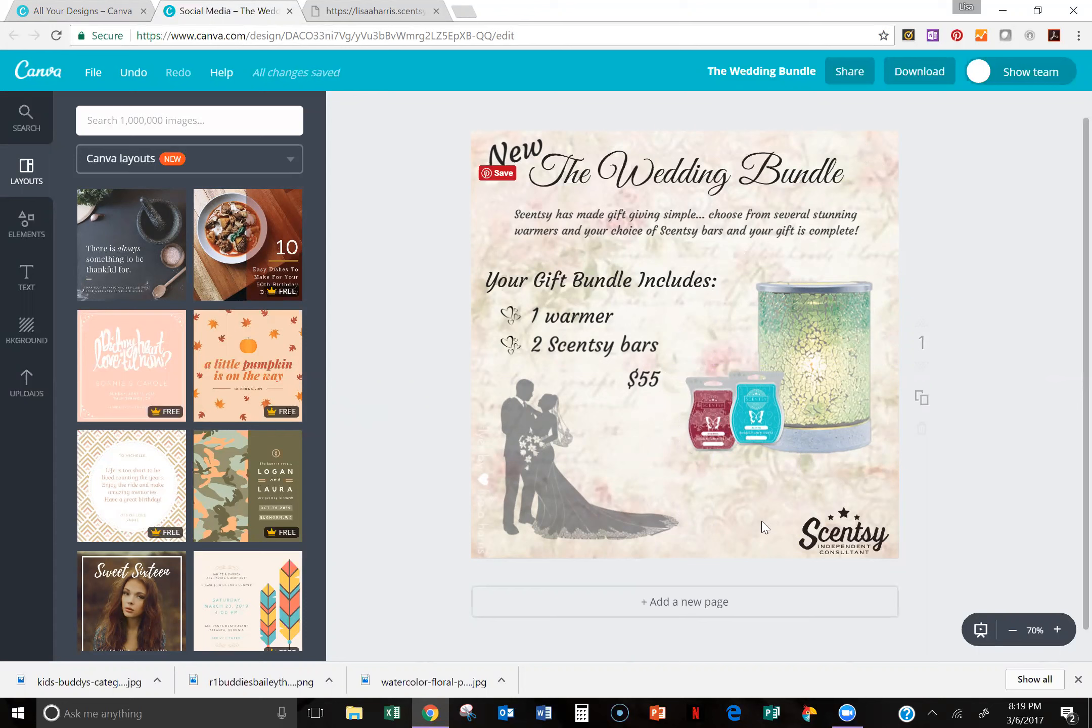
{"action": "left_click_drag", "start_coordinate": [847, 535], "coordinate": [840, 521]}
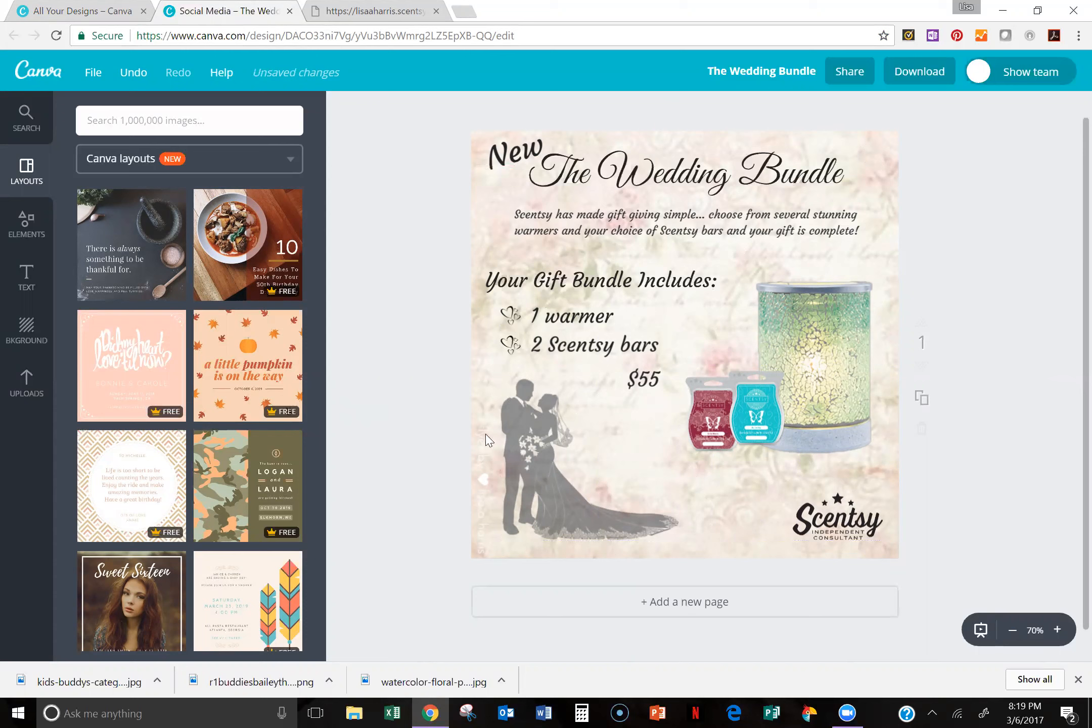
Step: Select the heart bullet beside "2 Scentsy bars" and search the image library for "heart"
{"action": "left_click", "coordinate": [511, 343]}
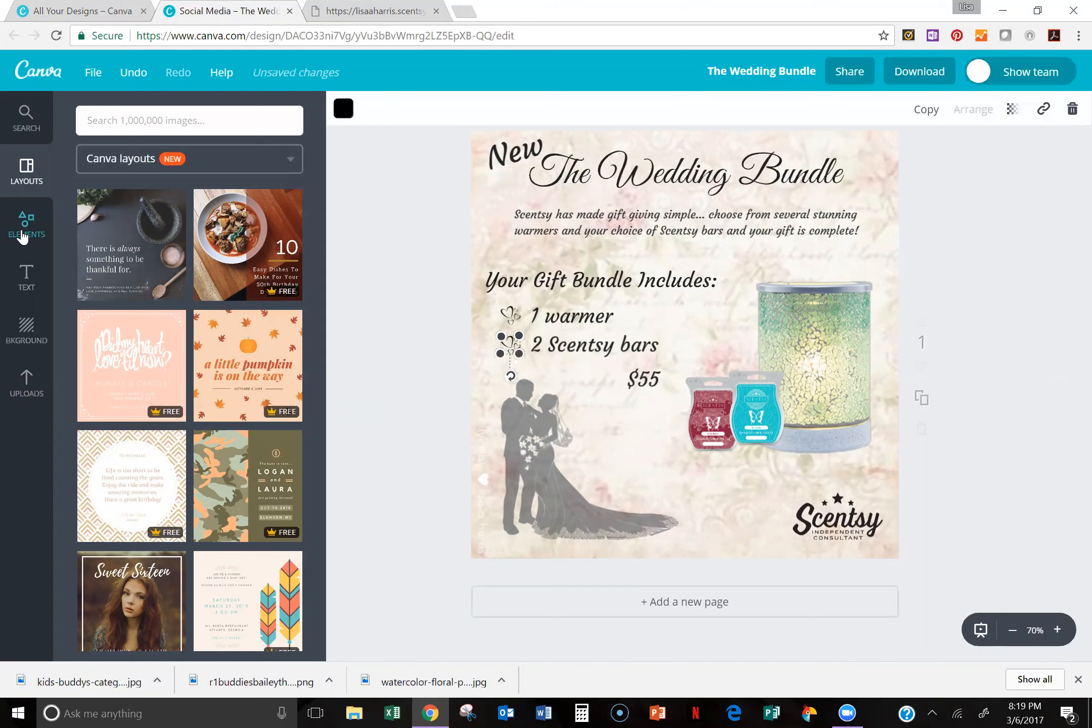
{"action": "left_click", "coordinate": [25, 230]}
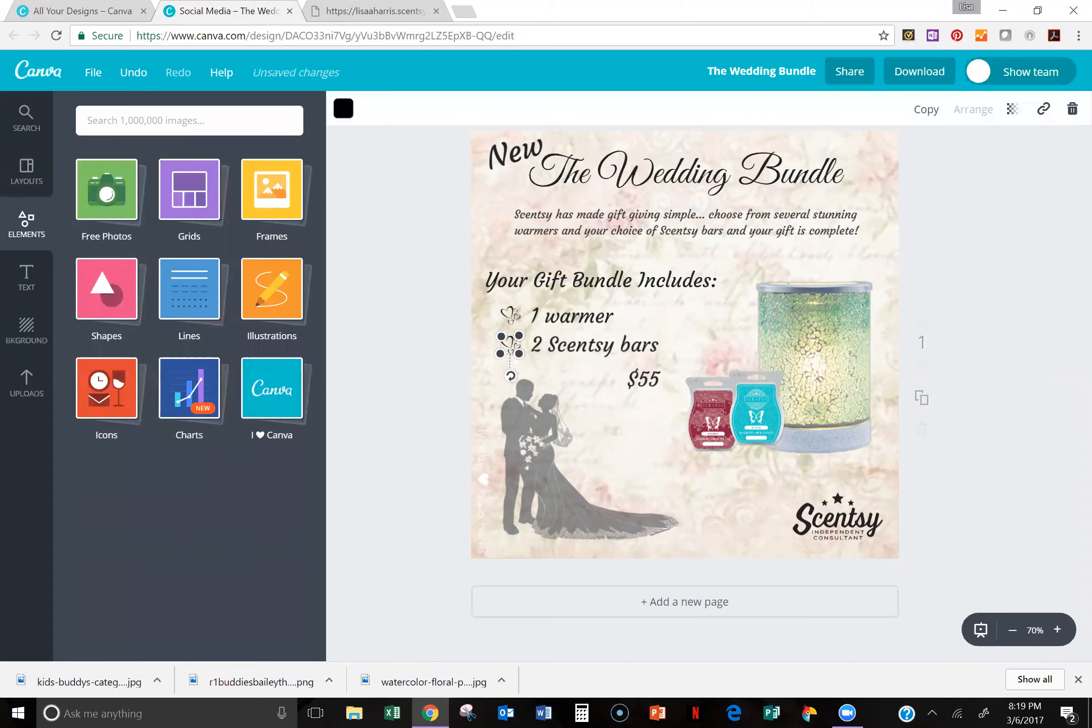
{"action": "left_click", "coordinate": [26, 117]}
{"action": "type", "text": "heart"}
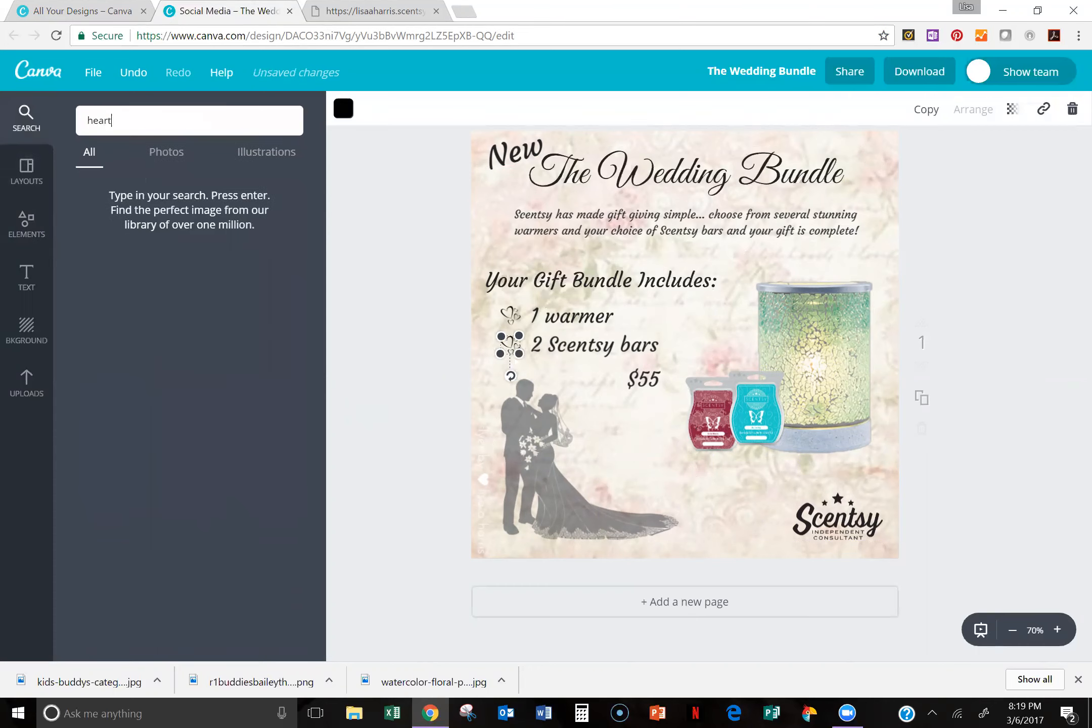
{"action": "key", "text": "Return"}
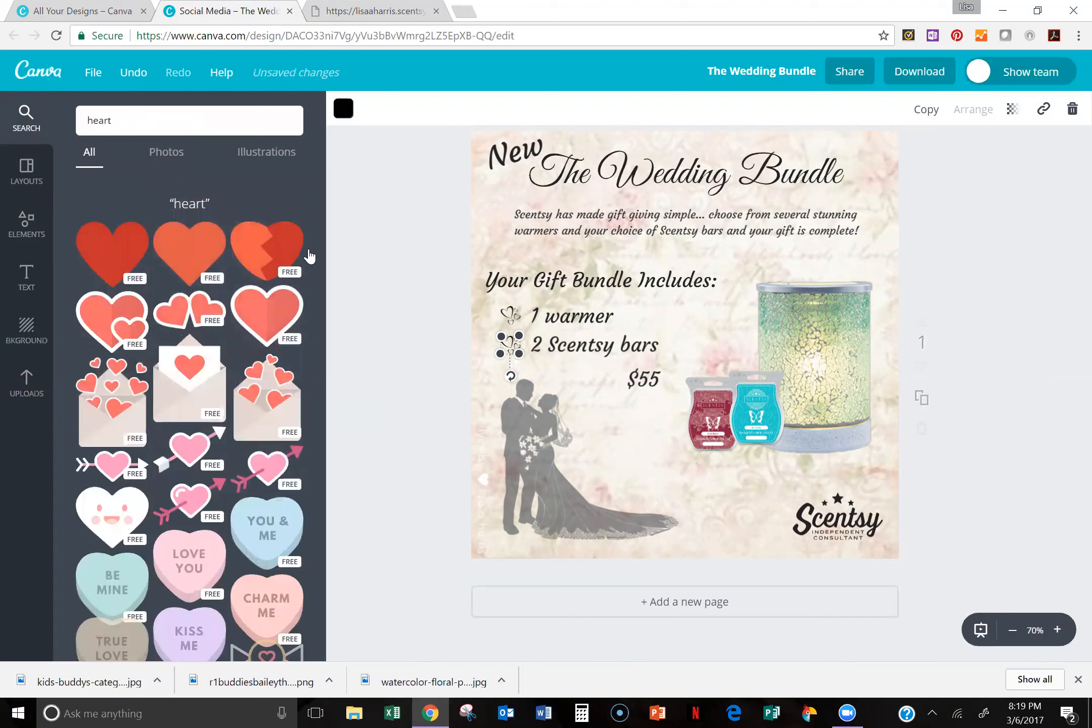
Step: Add the white illustration of four outlined hearts from the results and delete the stray photo of the metal cups
{"action": "left_click_drag", "start_coordinate": [319, 252], "coordinate": [267, 435]}
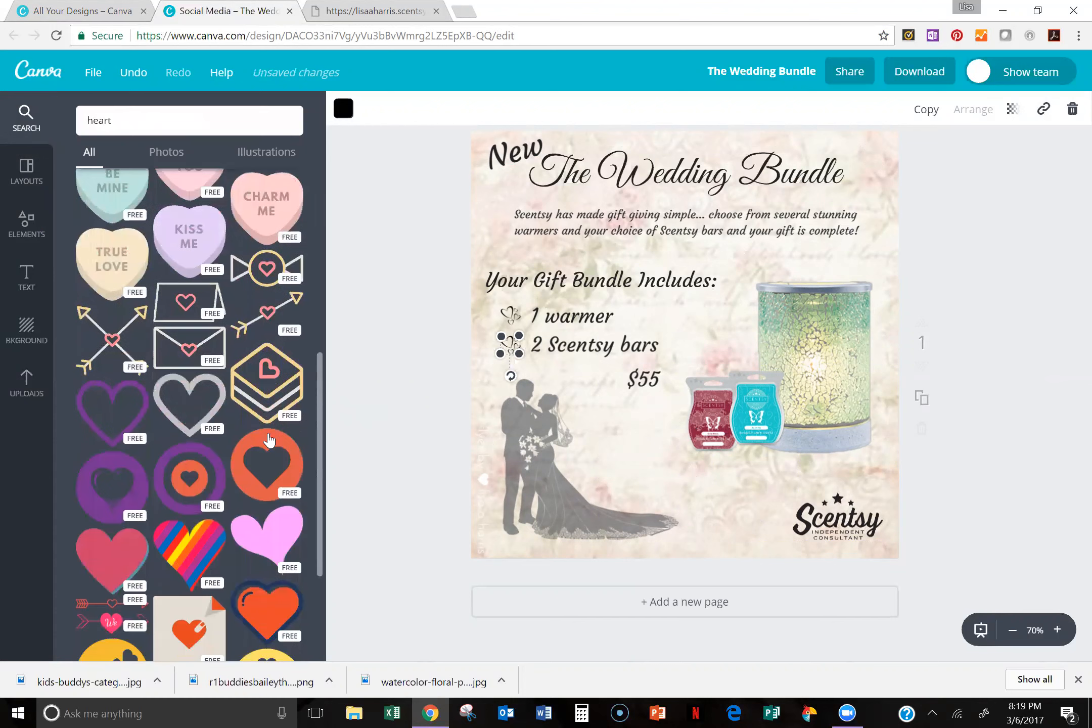
{"action": "scroll", "coordinate": [268, 440], "scroll_direction": "down", "scroll_amount": 10}
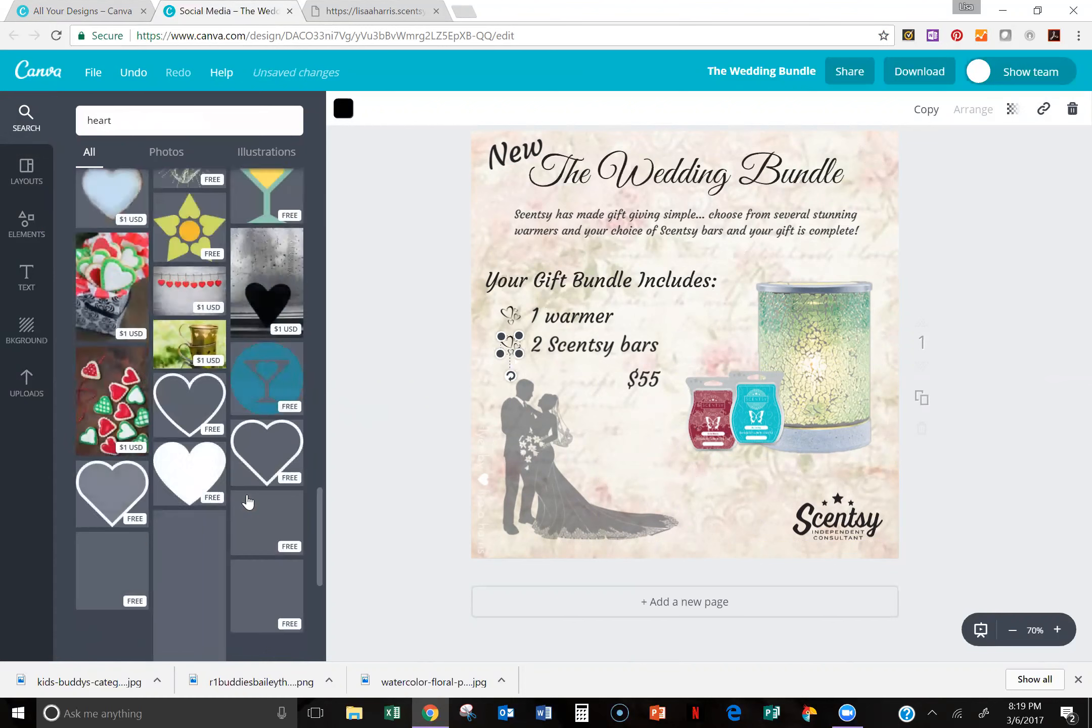
{"action": "scroll", "coordinate": [253, 485], "scroll_direction": "down", "scroll_amount": 2}
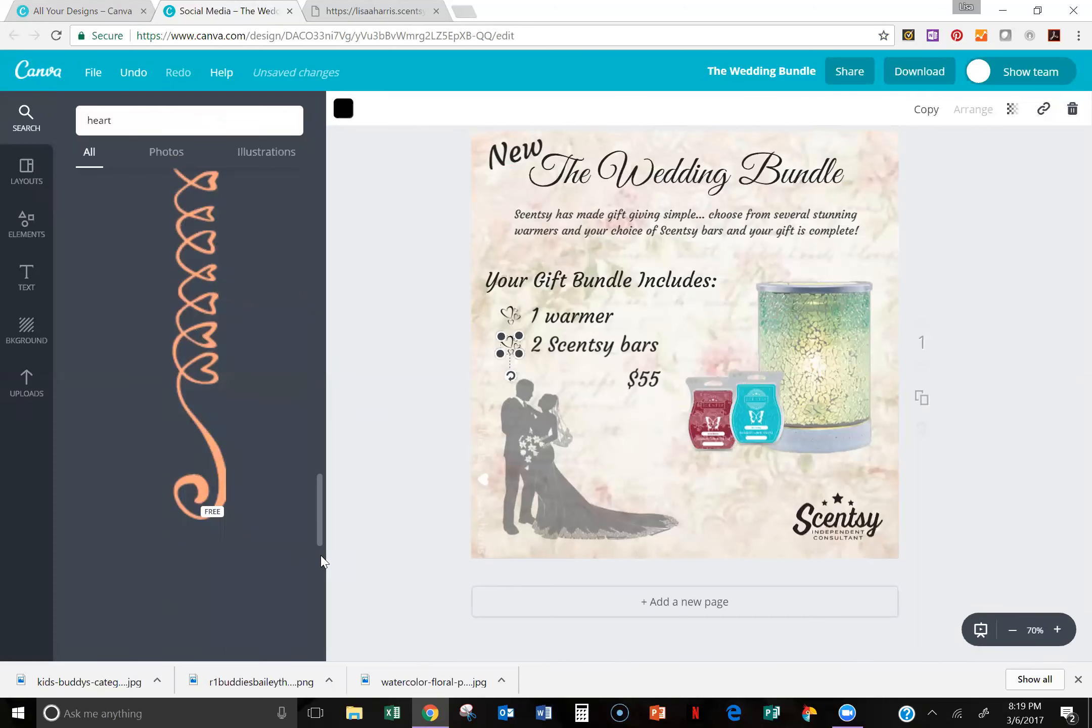
{"action": "left_click_drag", "start_coordinate": [318, 519], "coordinate": [304, 621]}
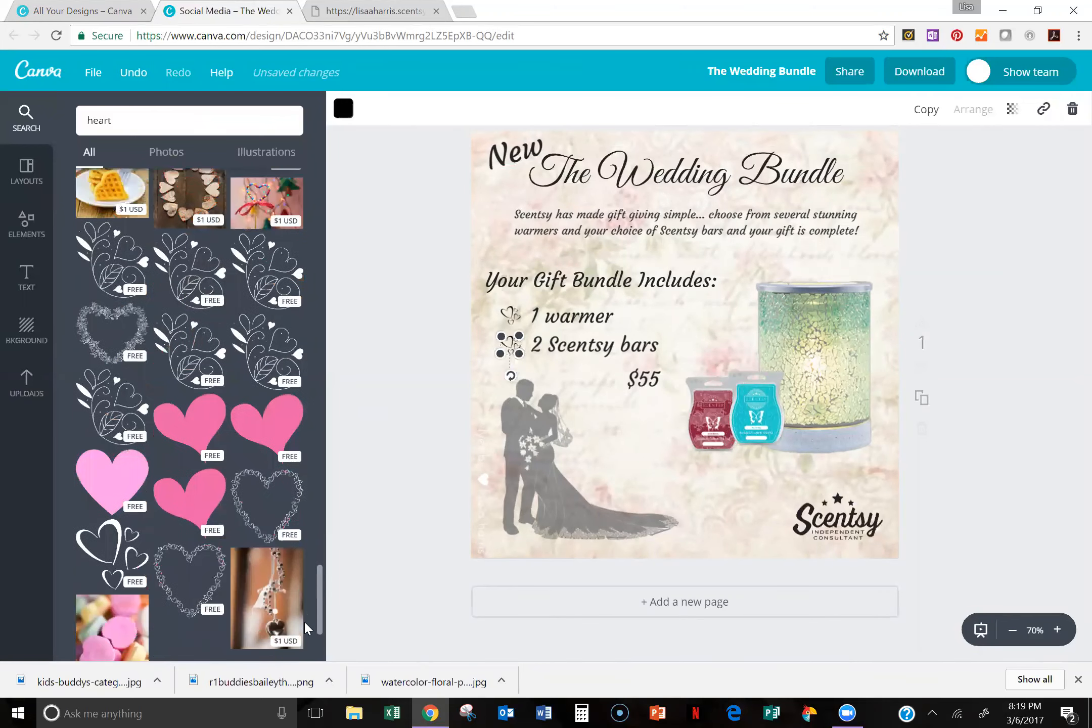
{"action": "scroll", "coordinate": [146, 506], "scroll_direction": "down", "scroll_amount": 5}
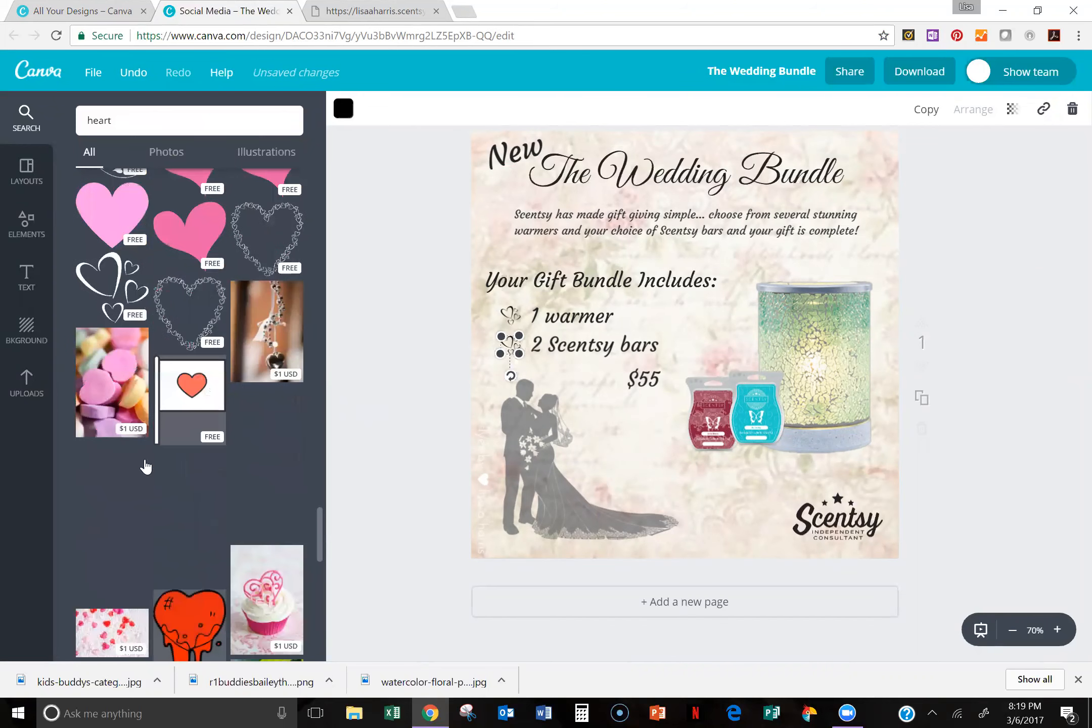
{"action": "left_click", "coordinate": [112, 549]}
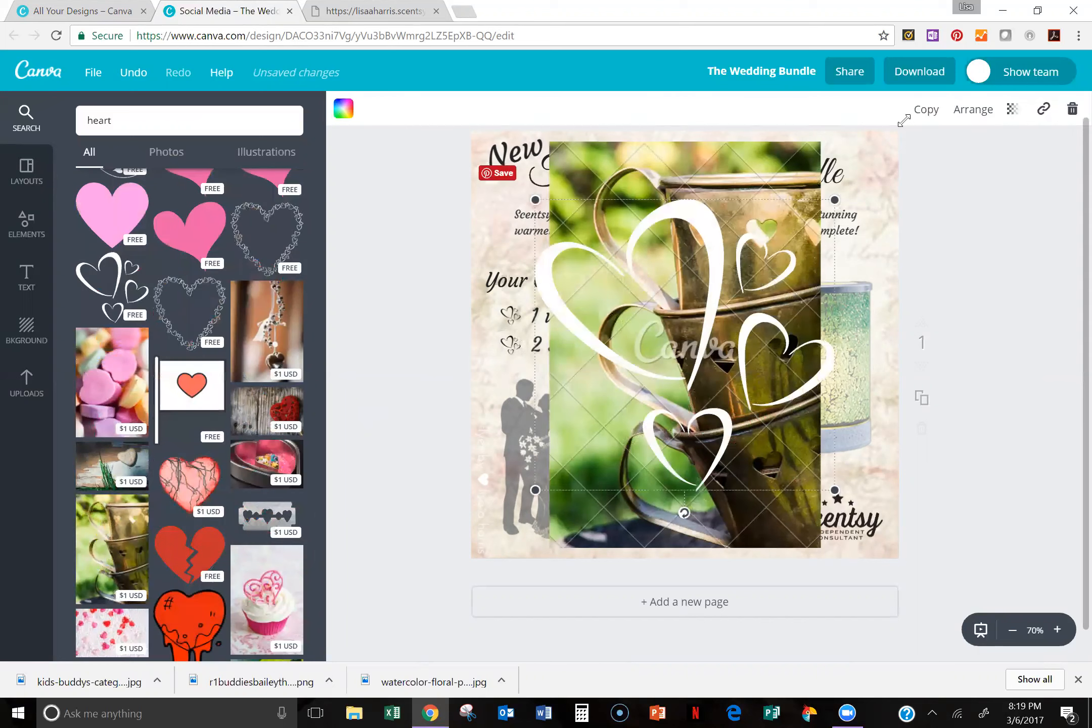
{"action": "left_click", "coordinate": [1073, 112]}
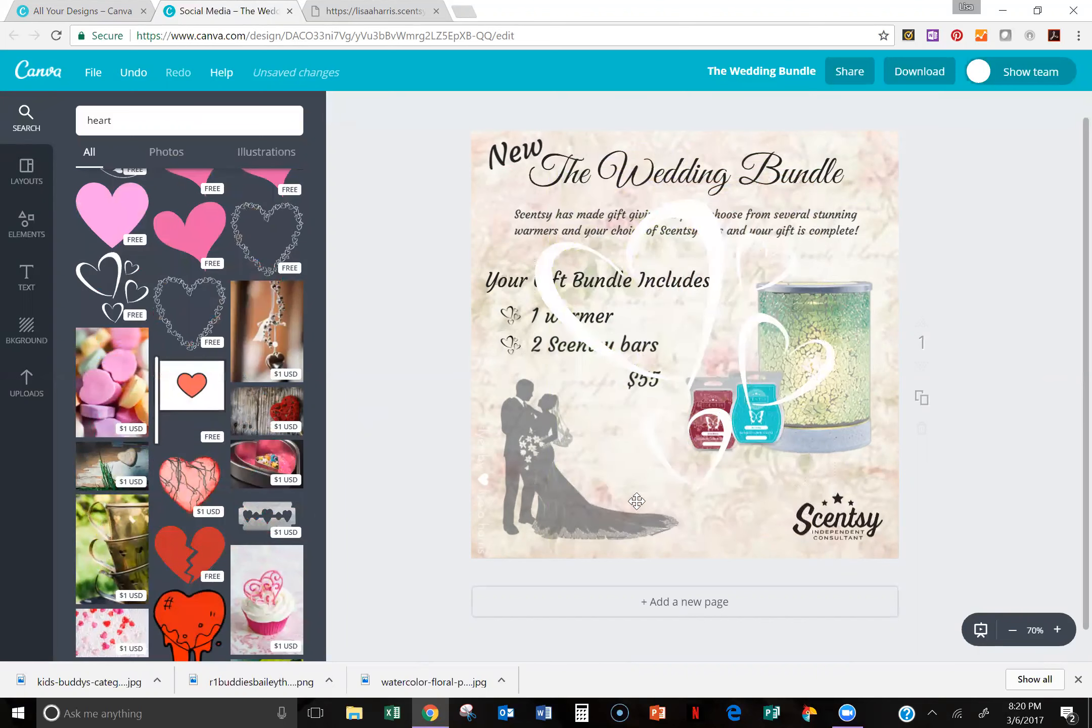
Step: Shrink the white hearts illustration, place it below the $55 price and colour it black
{"action": "left_click", "coordinate": [637, 500]}
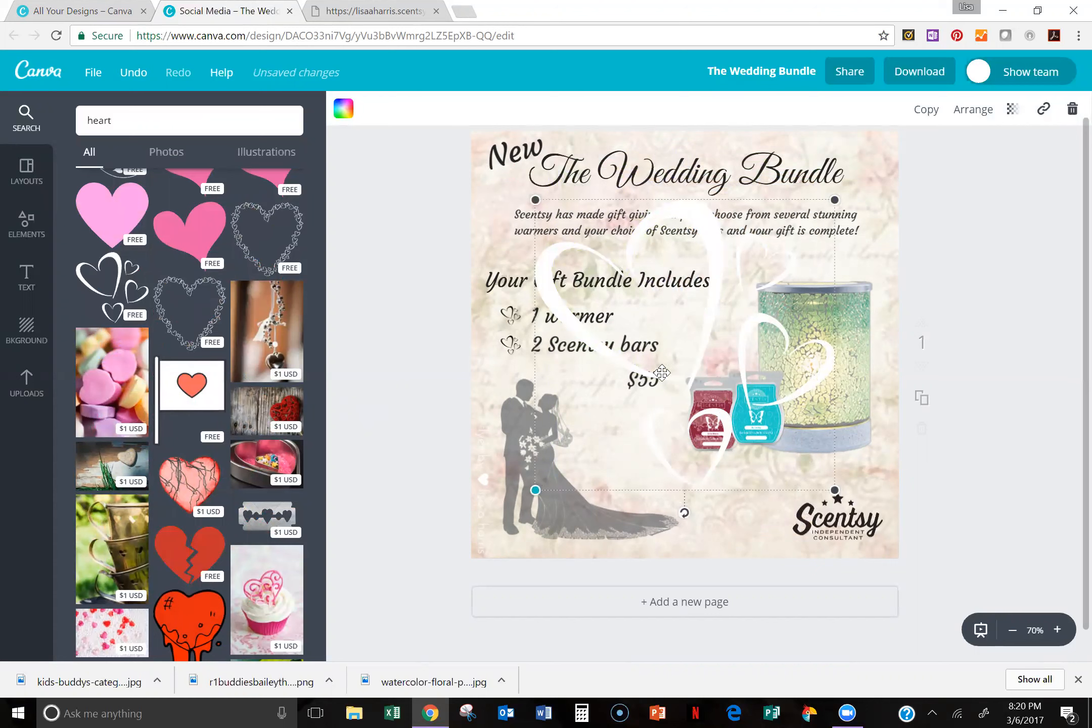
{"action": "left_click_drag", "start_coordinate": [535, 490], "coordinate": [619, 429]}
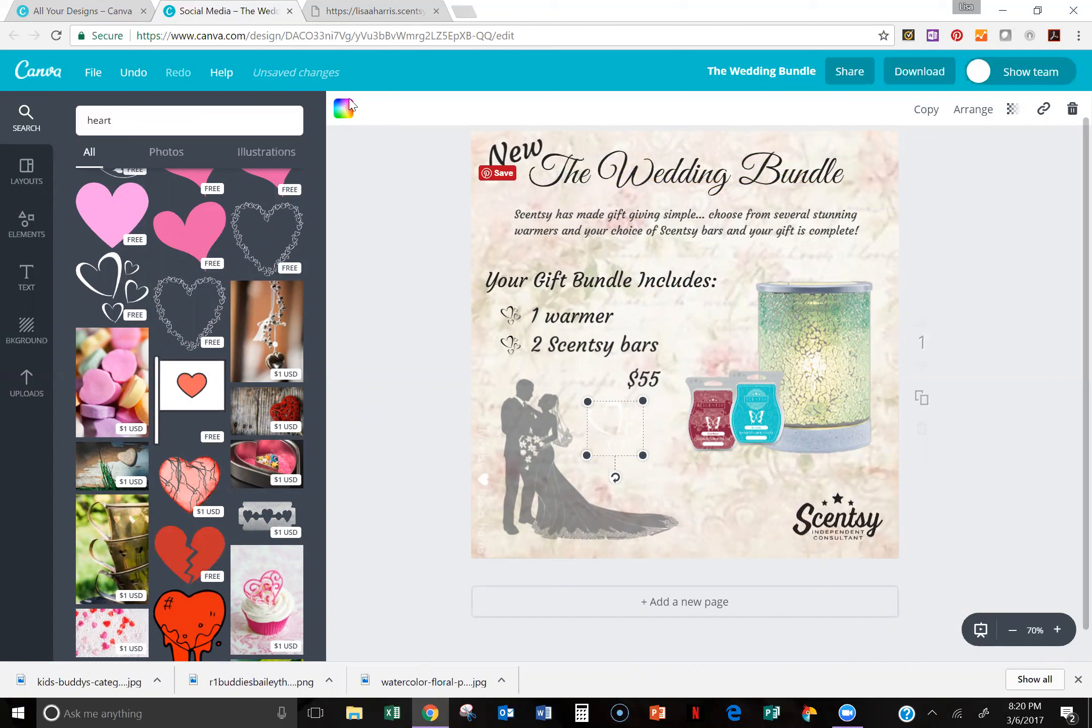
{"action": "left_click", "coordinate": [344, 109]}
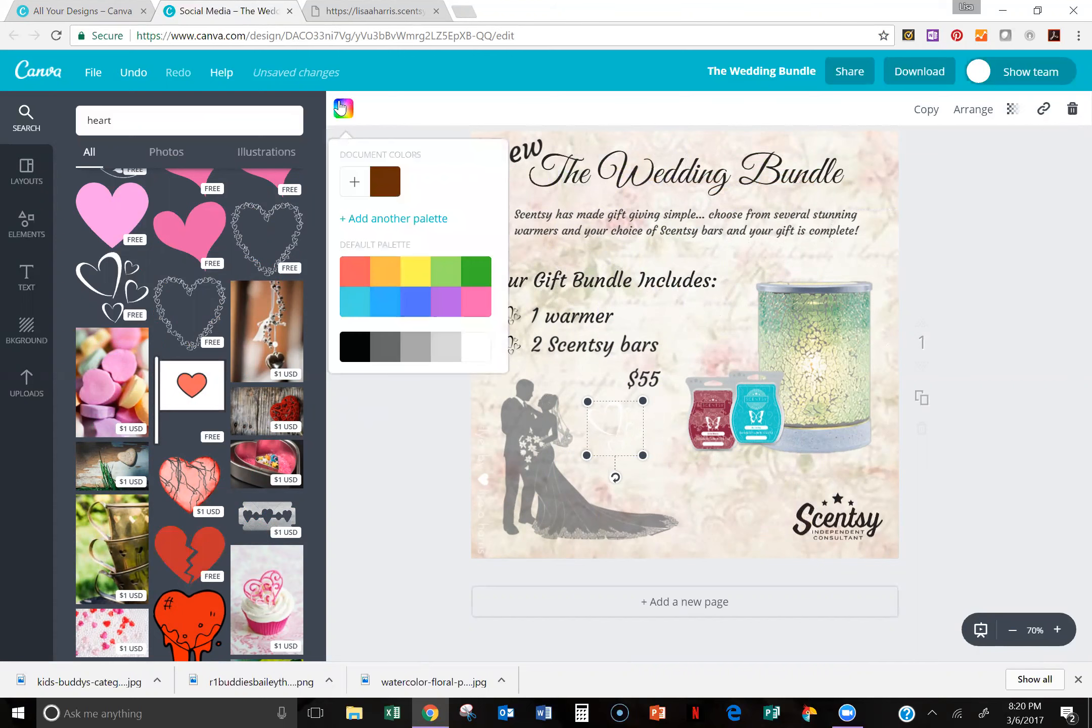
{"action": "left_click", "coordinate": [355, 347]}
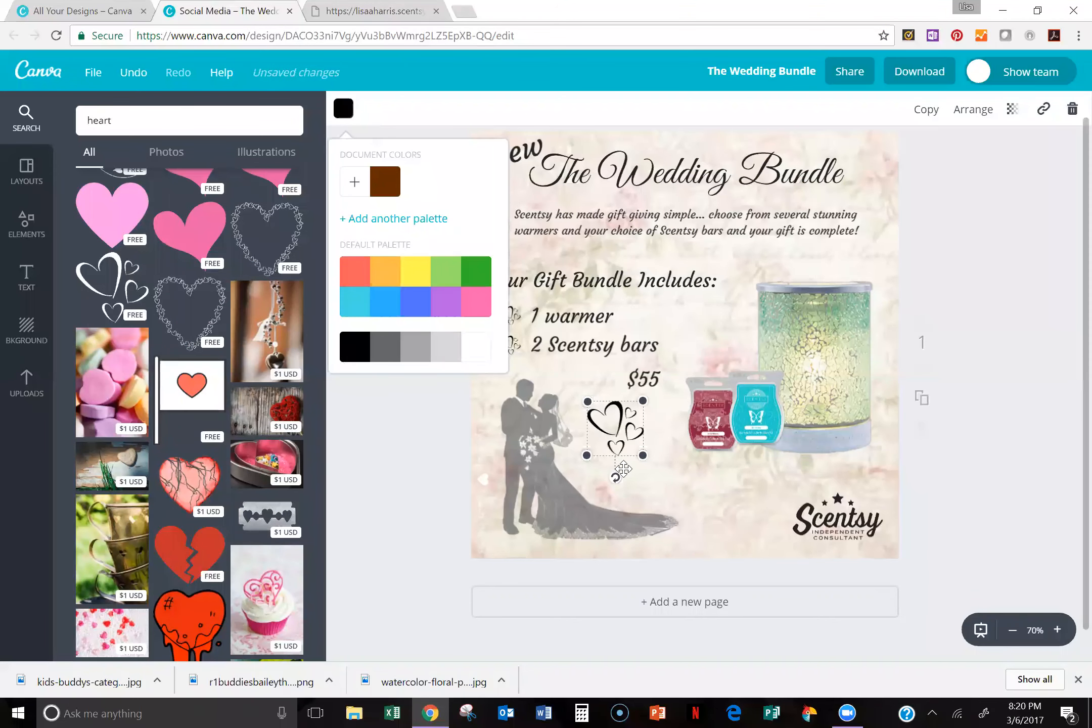
Step: Shrink the black hearts illustration further and place it beside the $55 price as its bullet
{"action": "left_click", "coordinate": [614, 443]}
{"action": "left_click_drag", "start_coordinate": [587, 456], "coordinate": [605, 399]}
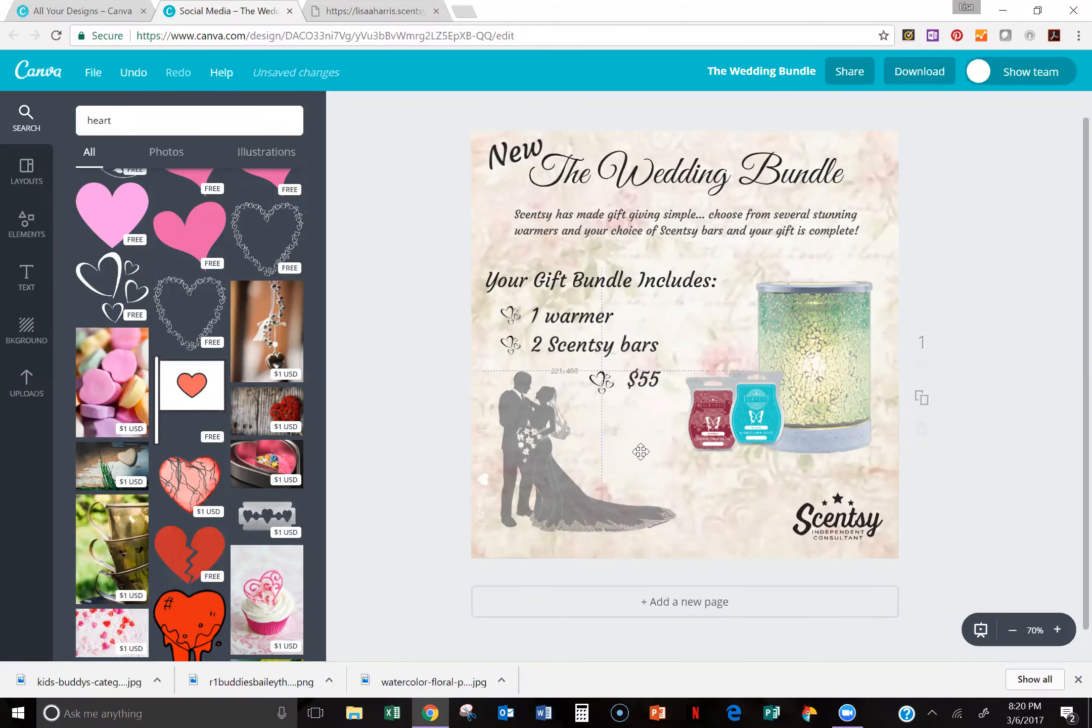
{"action": "left_click", "coordinate": [669, 442]}
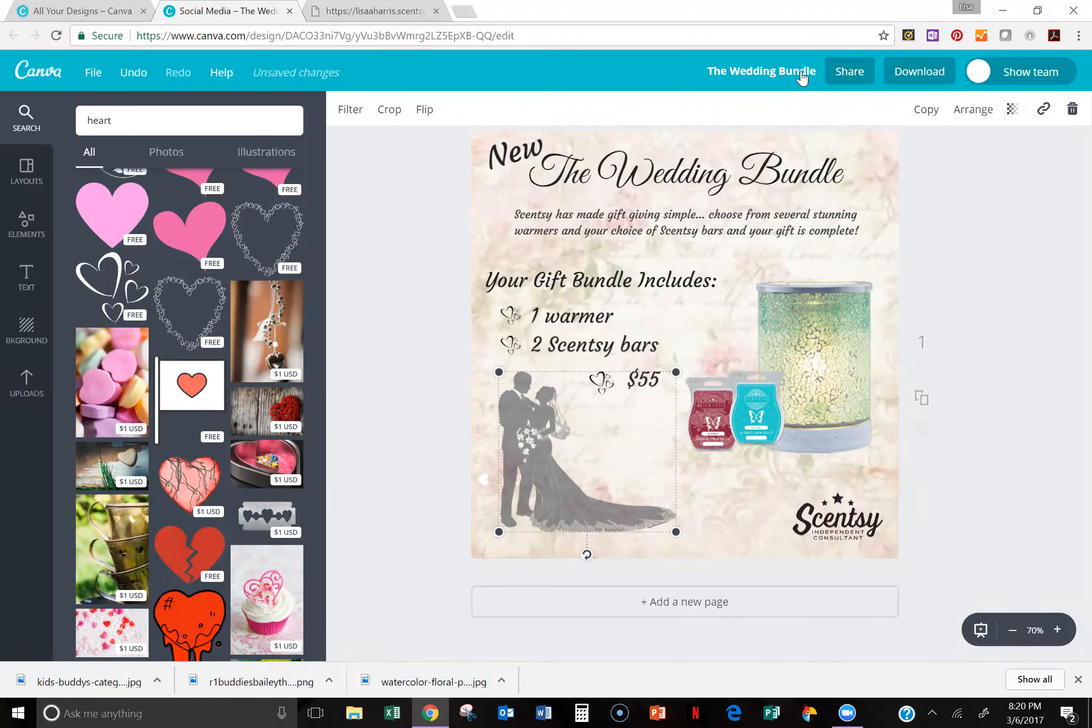
Step: Check the design title and download The Wedding Bundle as a PNG file
{"action": "left_click", "coordinate": [805, 73]}
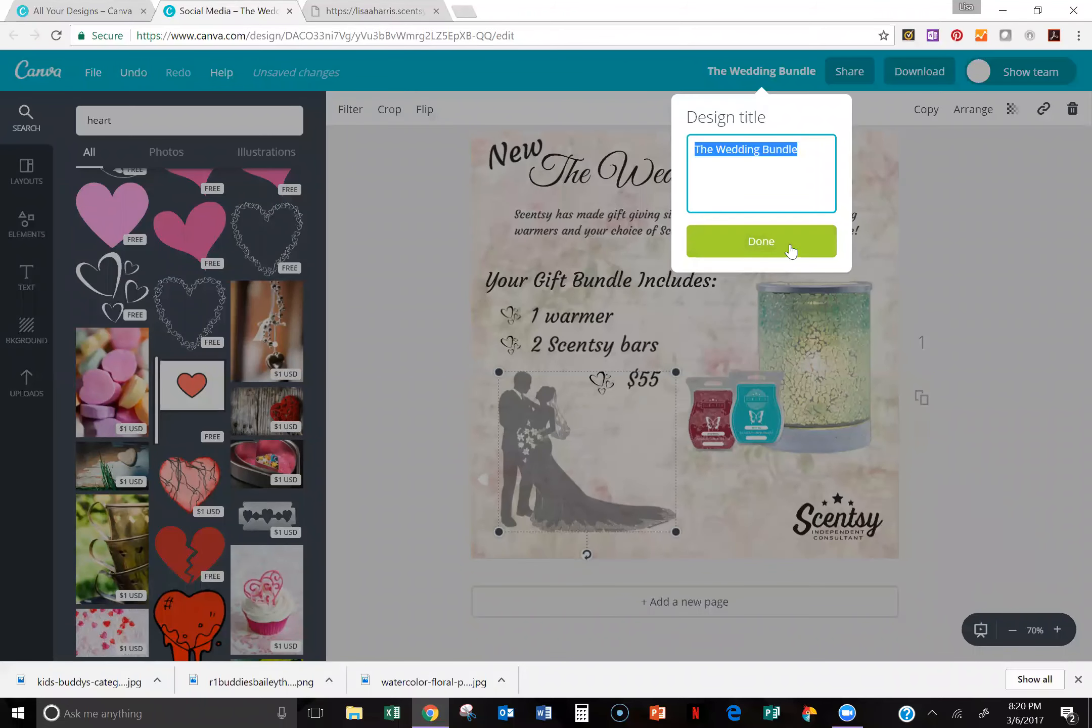
{"action": "left_click", "coordinate": [919, 75]}
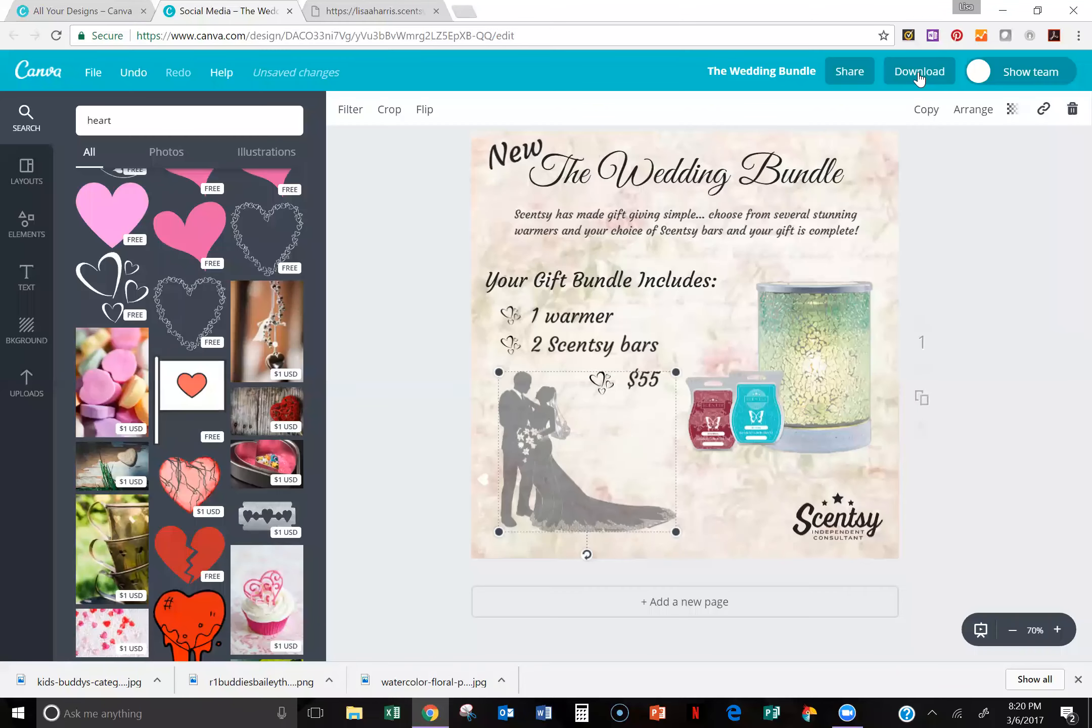
{"action": "left_click", "coordinate": [919, 76]}
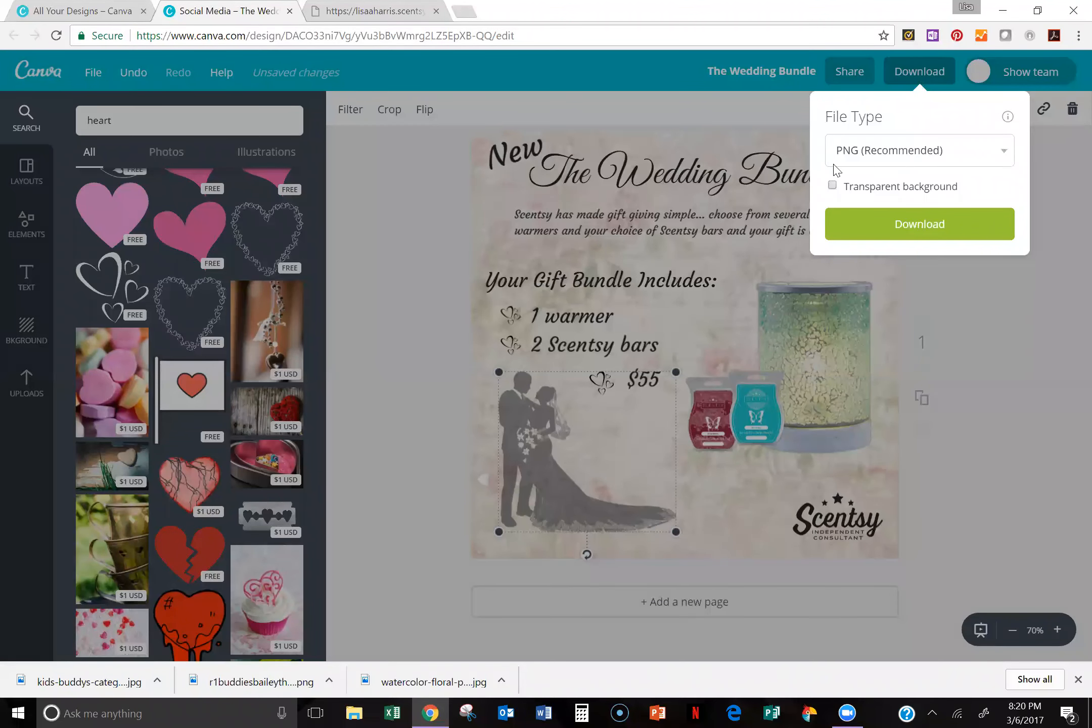
{"action": "left_click", "coordinate": [1004, 158]}
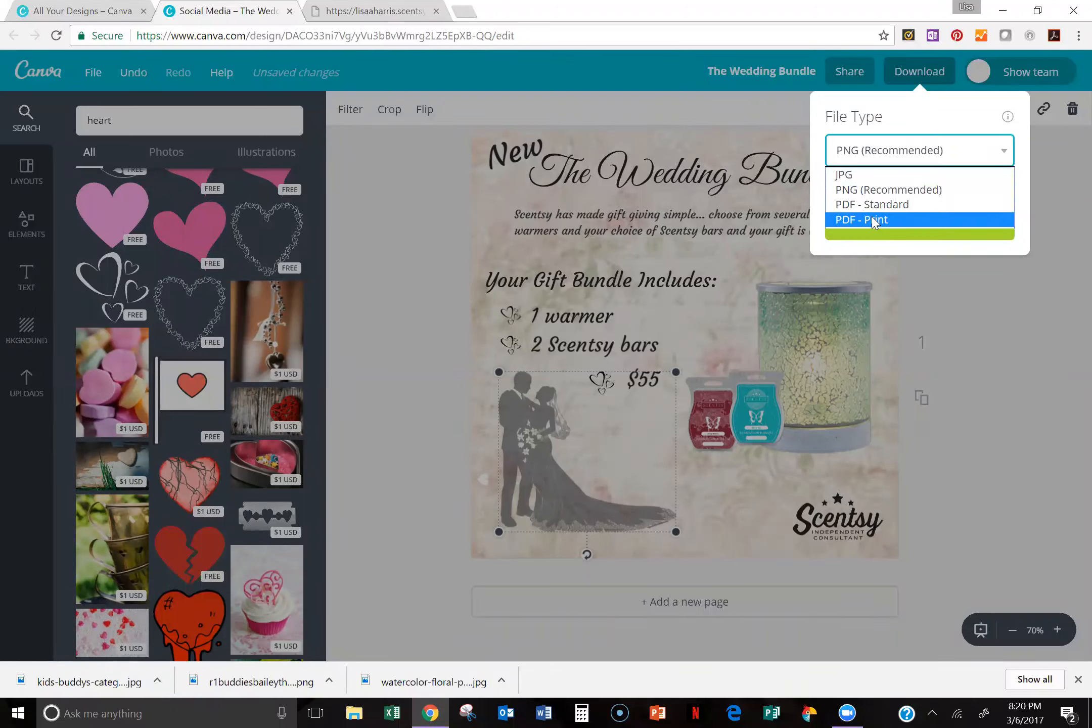
{"action": "left_click", "coordinate": [858, 194]}
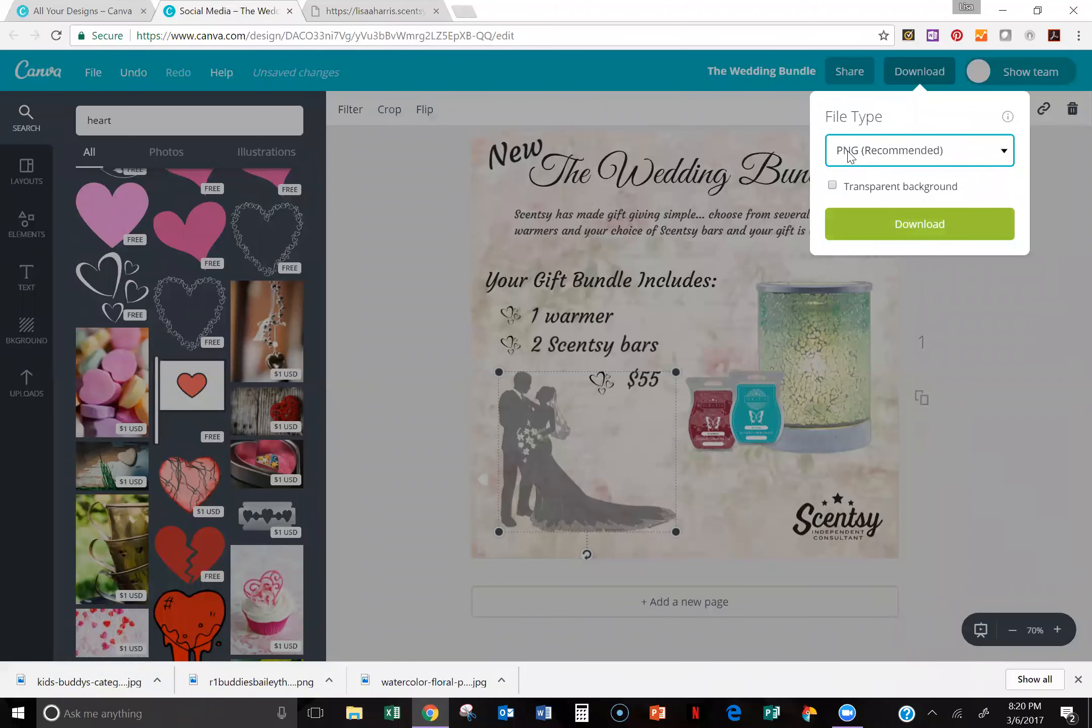
{"action": "left_click", "coordinate": [908, 231]}
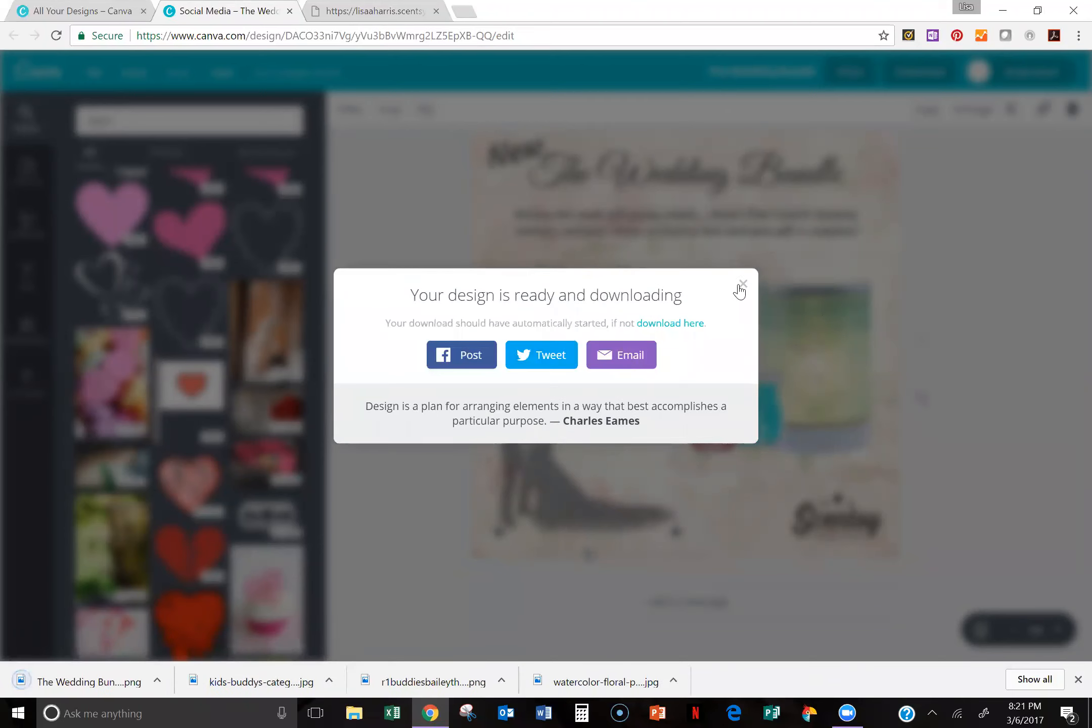
{"action": "left_click", "coordinate": [743, 284]}
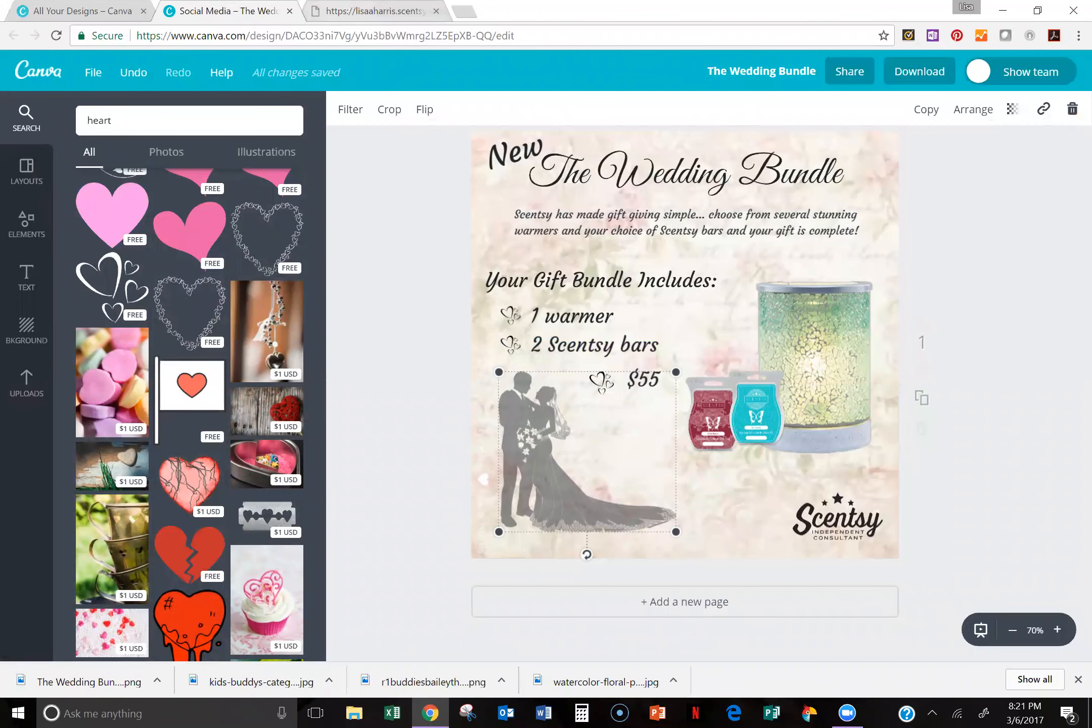
Step: Switch to Facebook in the Scentsy website's browser tab and open the Independent Scentsy Consultant business page
{"action": "left_click", "coordinate": [374, 11]}
{"action": "left_click", "coordinate": [273, 36]}
{"action": "type", "text": "fa"}
{"action": "key", "text": "Return"}
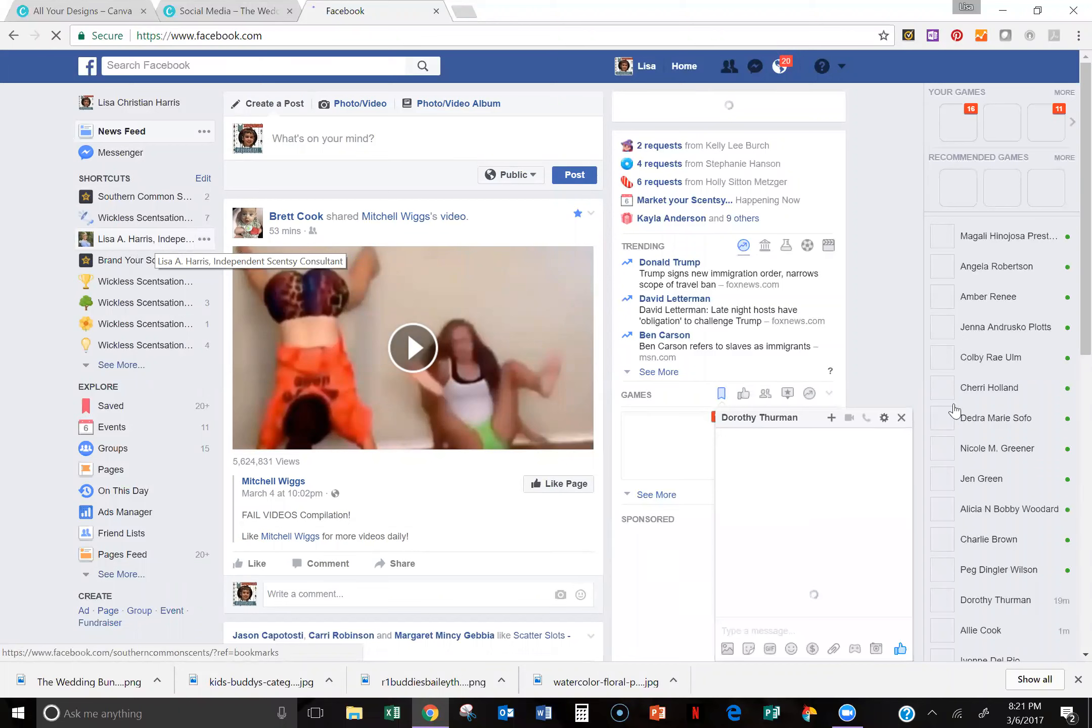
{"action": "left_click", "coordinate": [901, 418]}
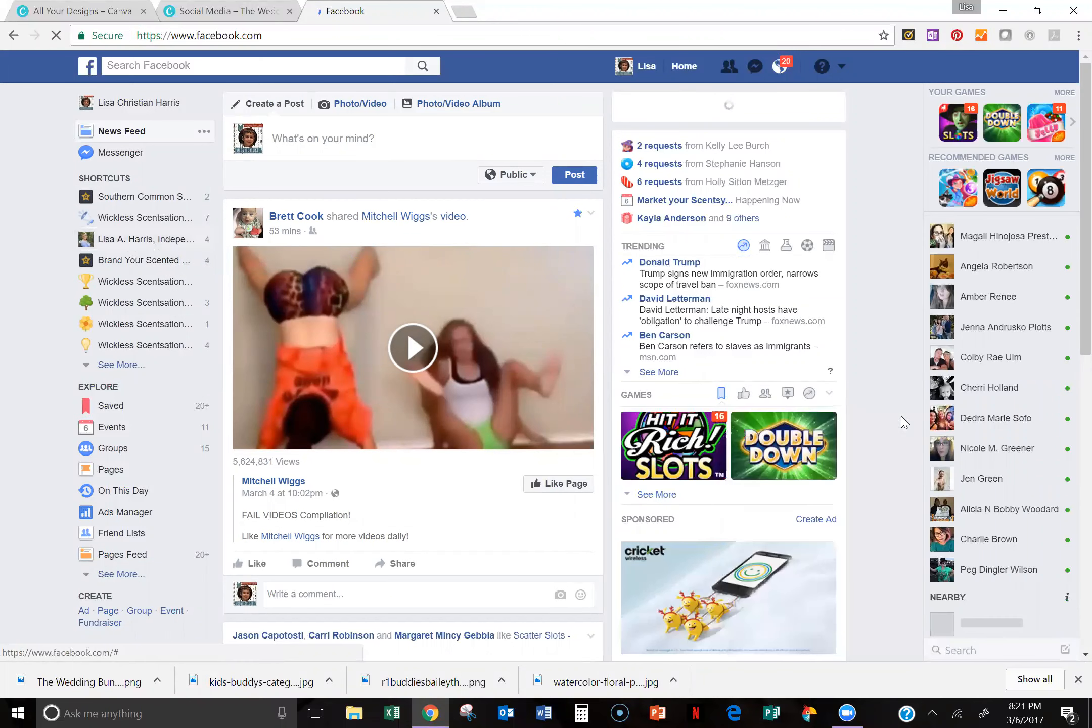
{"action": "left_click", "coordinate": [147, 244]}
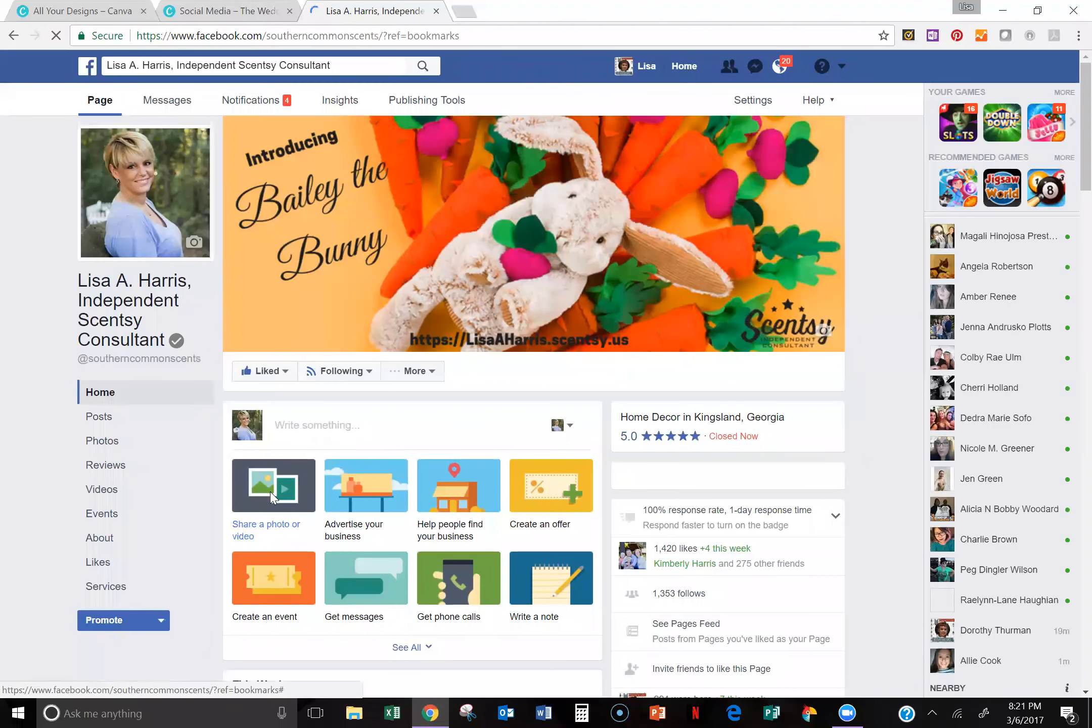
Step: Start a photo post on the business page and upload the newest Wedding Bundle image from the Downloads folder
{"action": "left_click", "coordinate": [267, 526]}
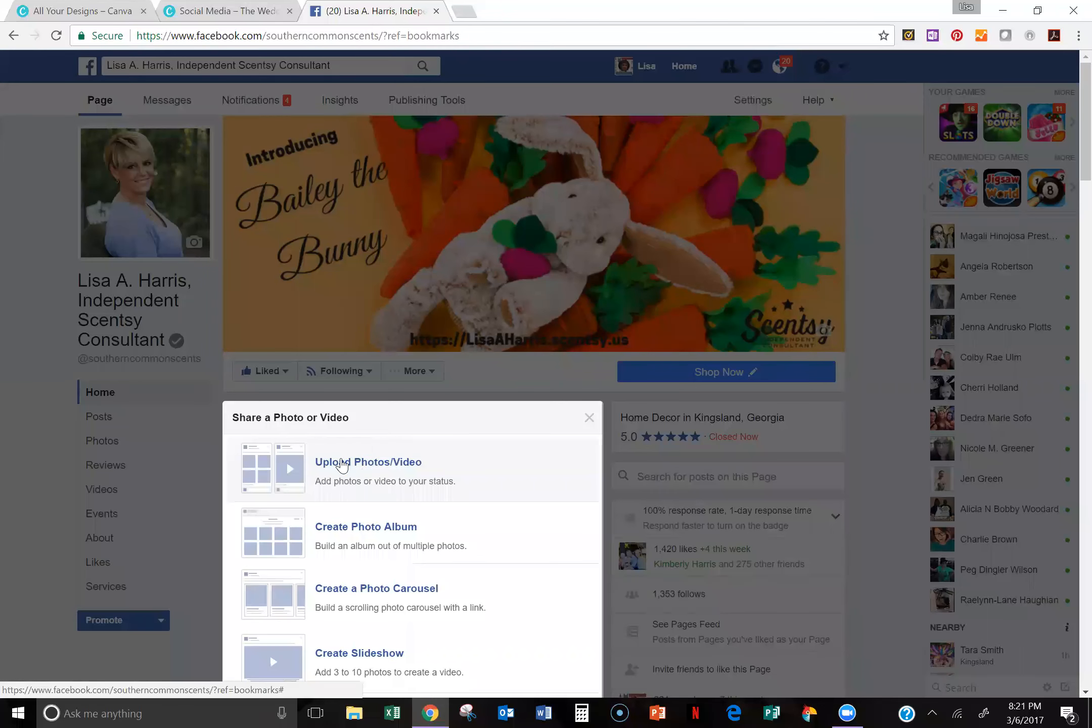
{"action": "left_click", "coordinate": [368, 461]}
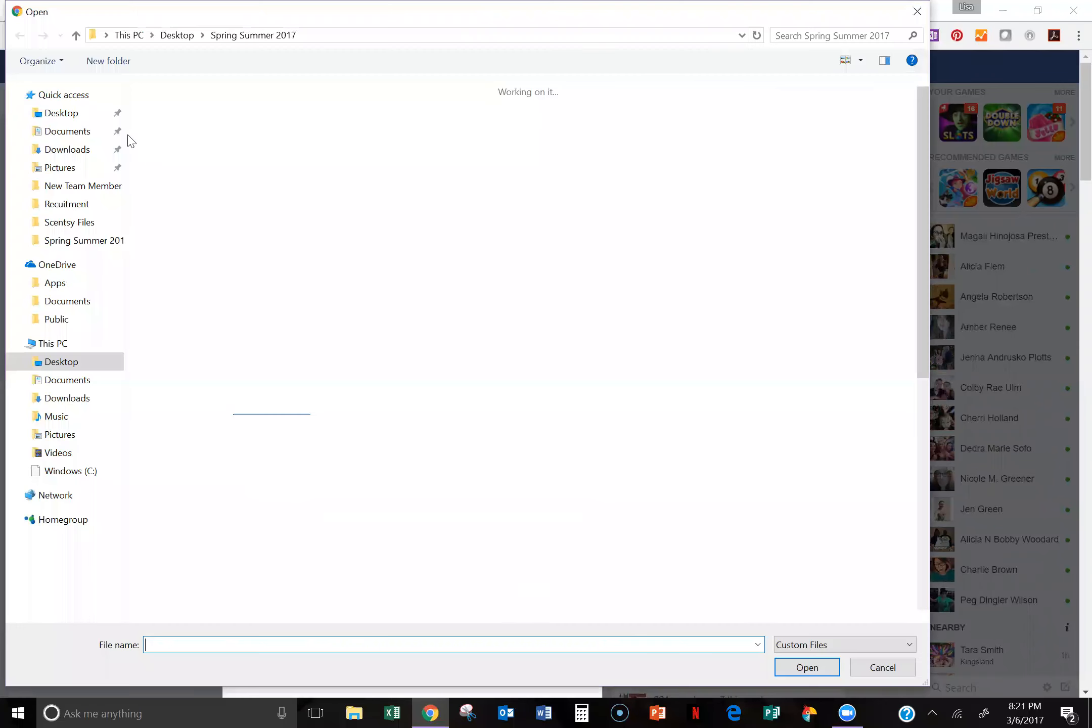
{"action": "left_click", "coordinate": [67, 149]}
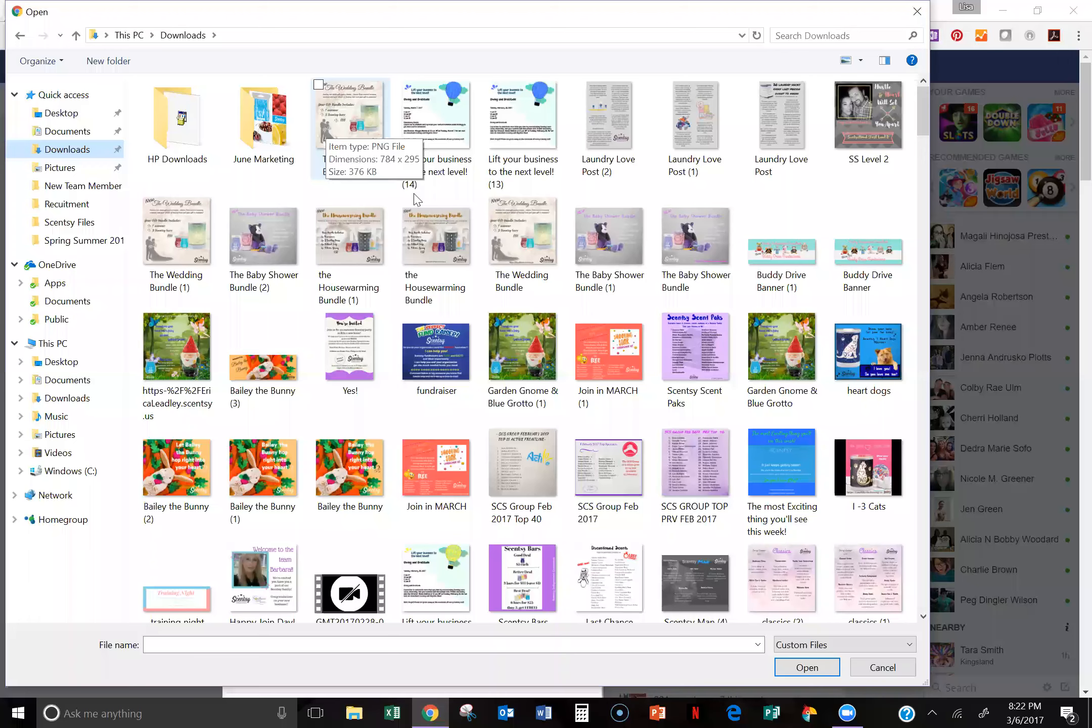
{"action": "left_click", "coordinate": [352, 121]}
{"action": "left_click", "coordinate": [807, 666]}
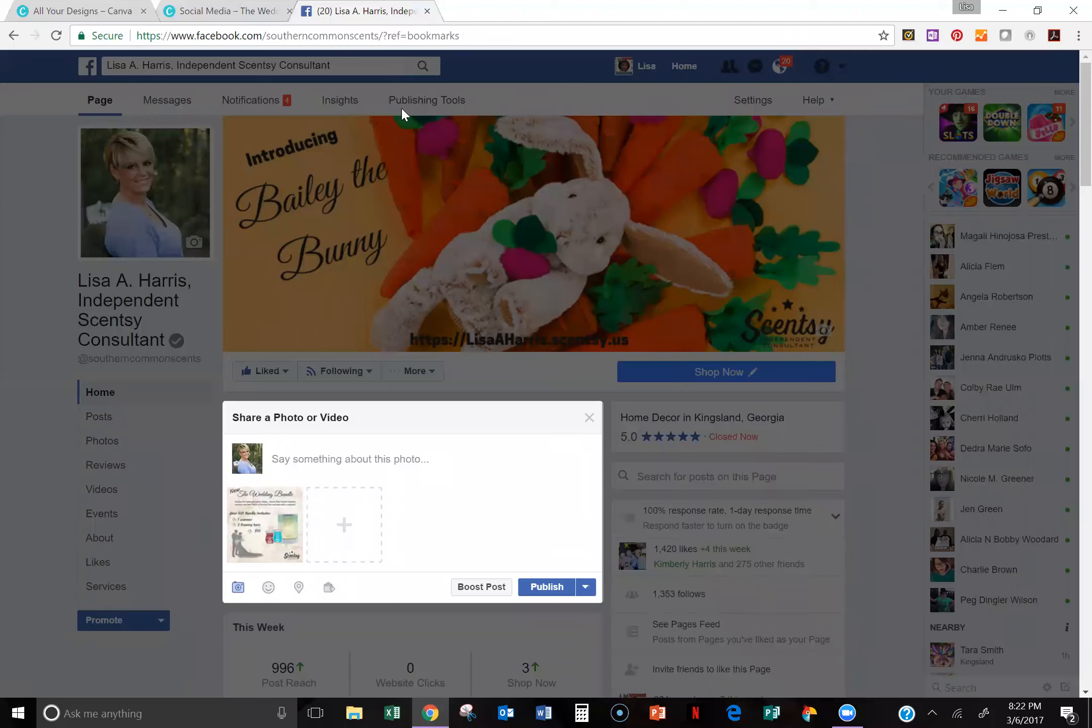
Step: Separate the Facebook page's tab from the Canva tabs into its own browser window
{"action": "left_click_drag", "start_coordinate": [401, 107], "coordinate": [204, 4]}
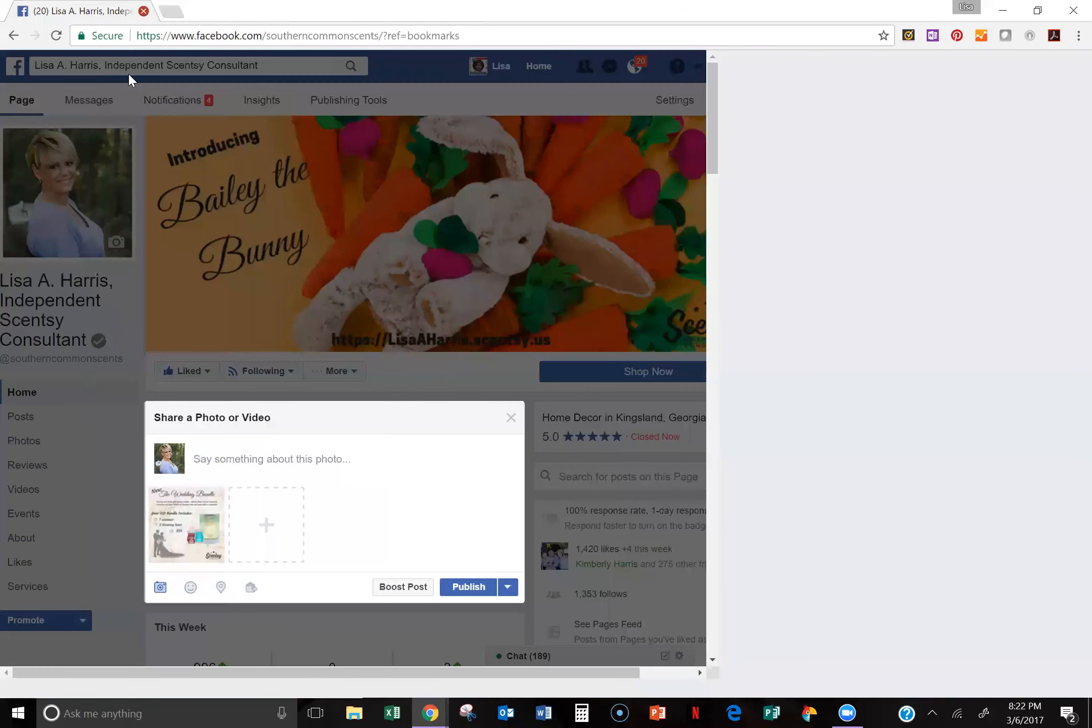
{"action": "left_click", "coordinate": [144, 11]}
{"action": "left_click", "coordinate": [616, 123]}
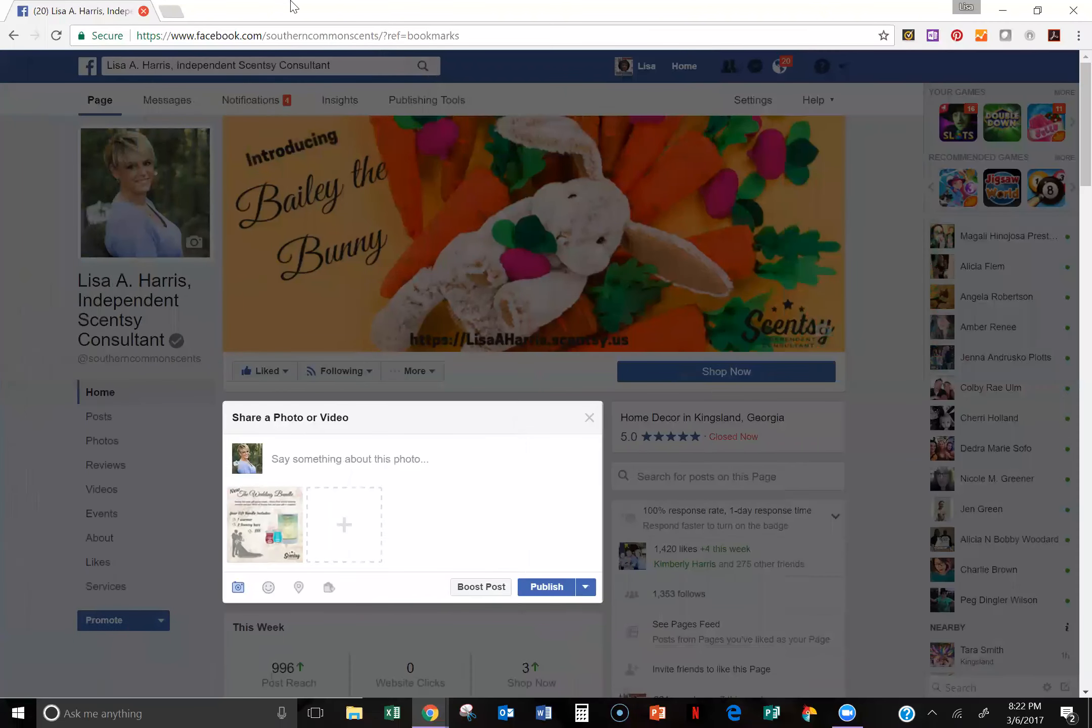
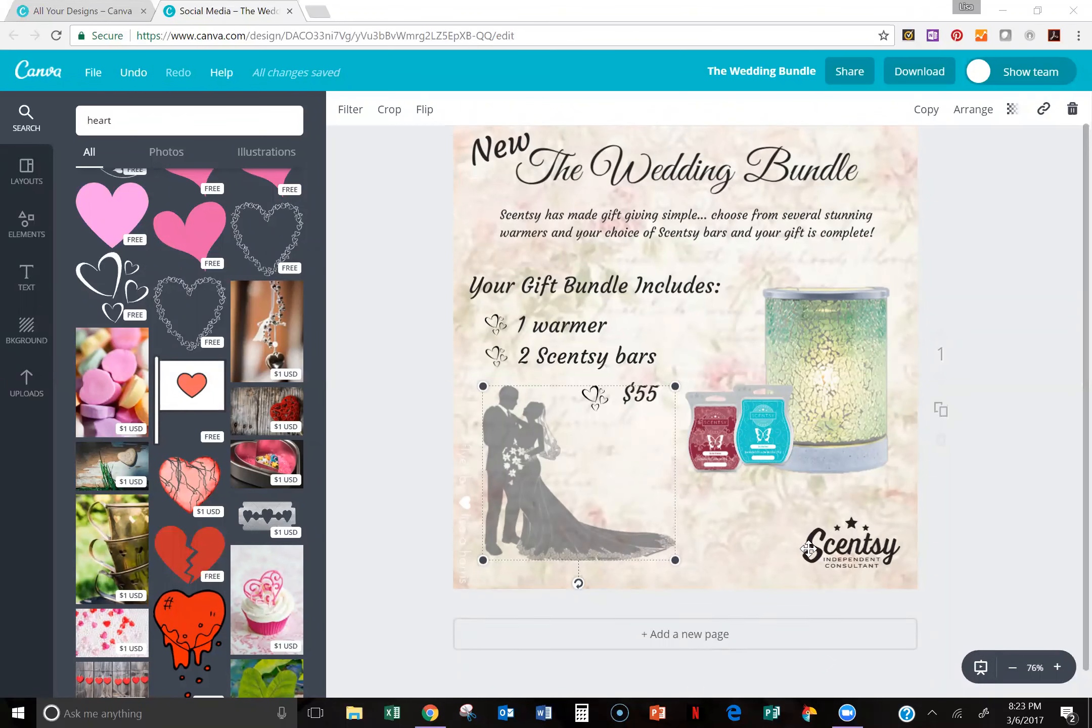
Step: Move the Scentsy Independent Consultant logo to the design's lower edge, just beside the bride's train
{"action": "left_click_drag", "start_coordinate": [804, 549], "coordinate": [682, 541]}
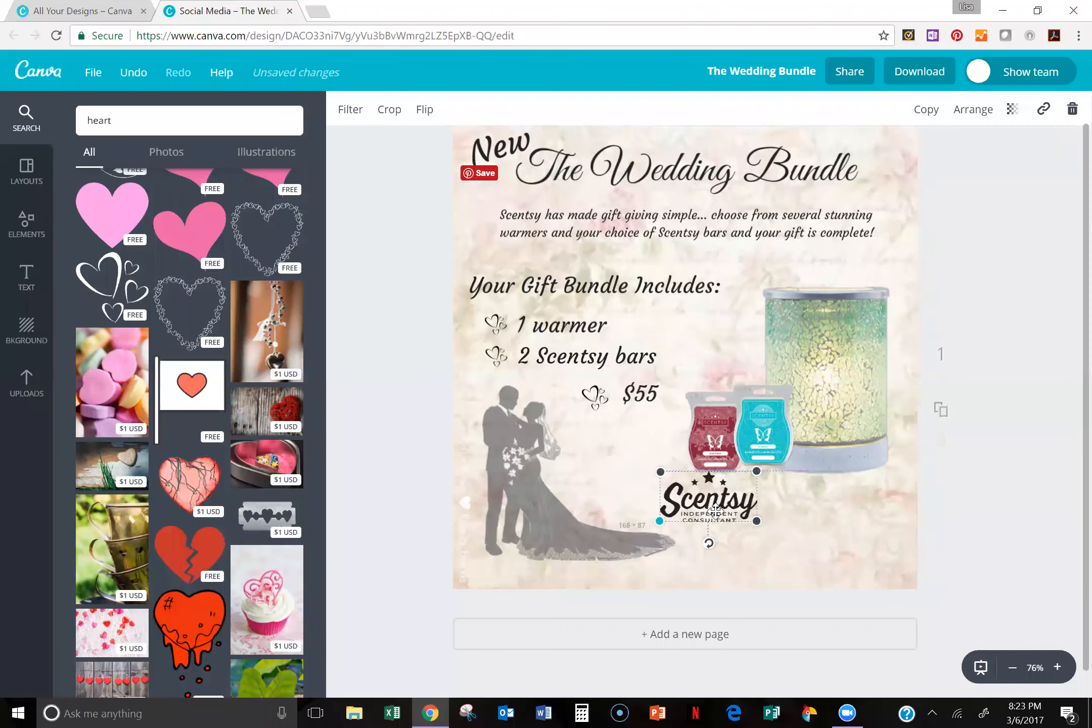
{"action": "left_click", "coordinate": [712, 509]}
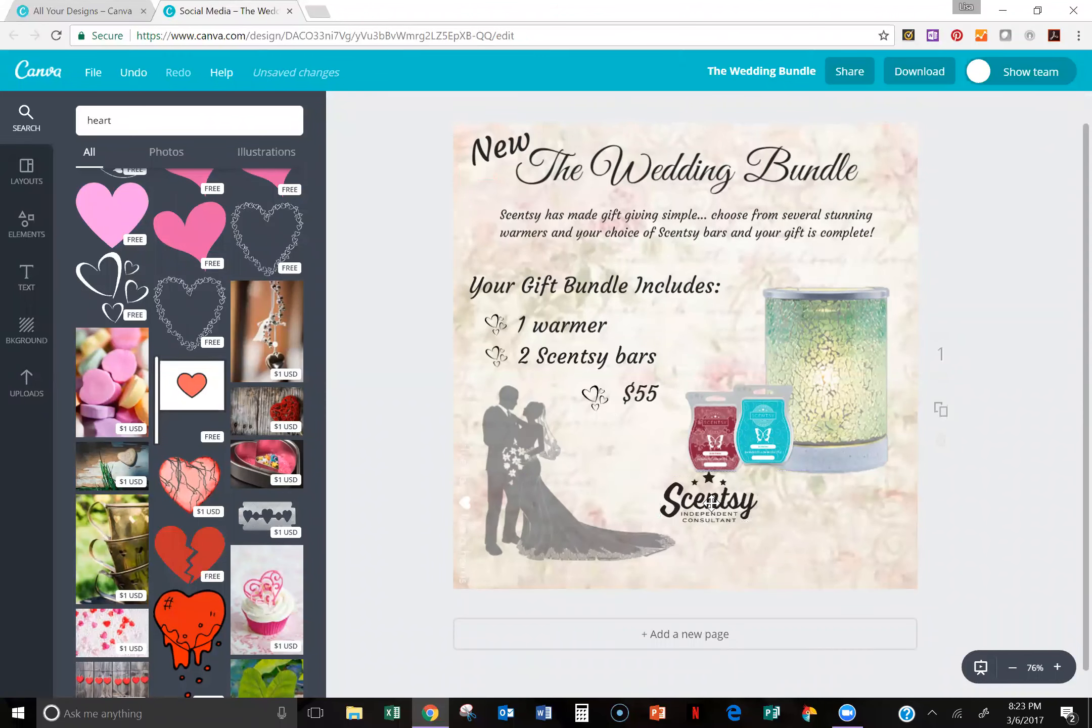
{"action": "left_click_drag", "start_coordinate": [713, 503], "coordinate": [750, 549]}
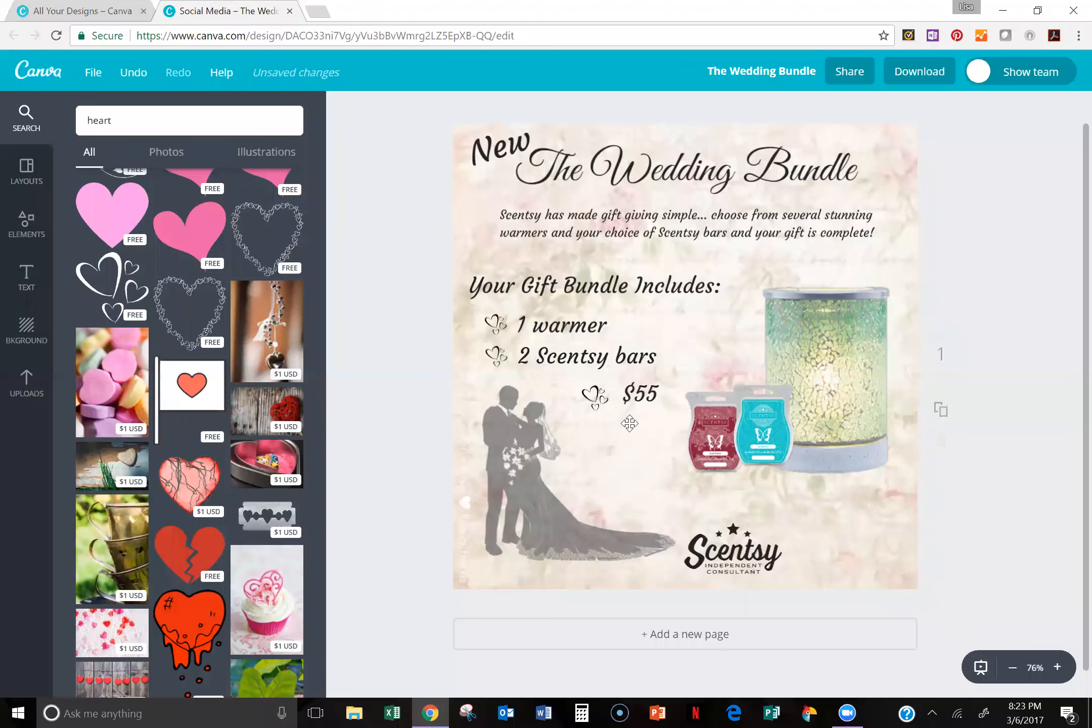
{"action": "scroll", "coordinate": [978, 103], "scroll_direction": "down", "scroll_amount": 1}
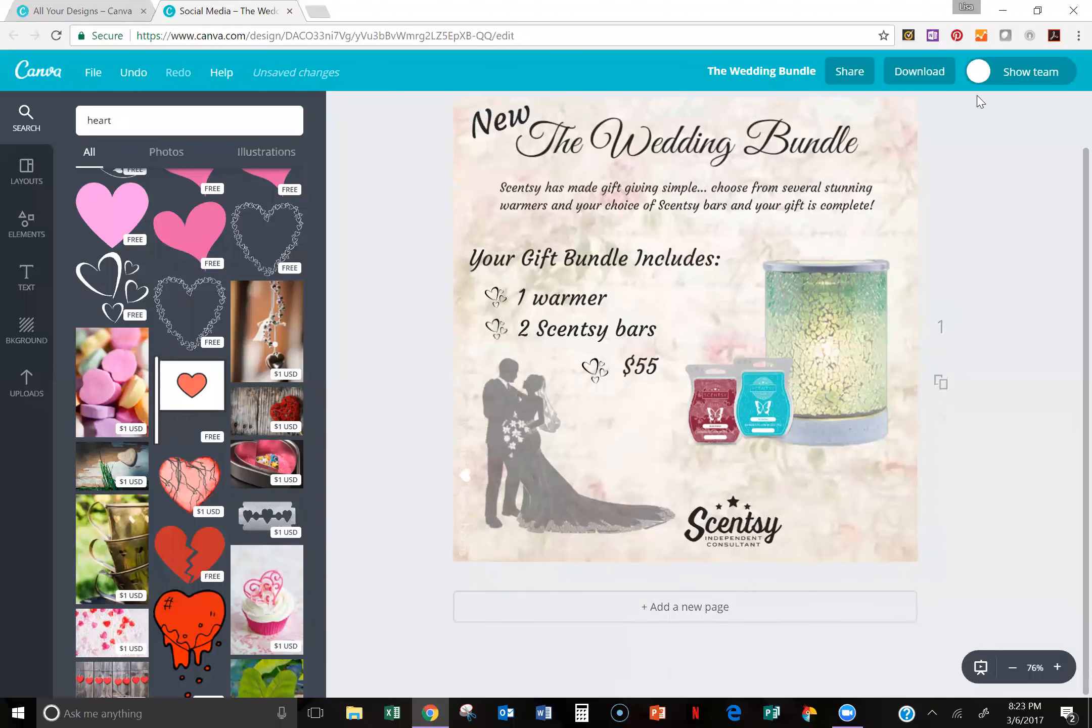
{"action": "scroll", "coordinate": [1070, 127], "scroll_direction": "up", "scroll_amount": 2}
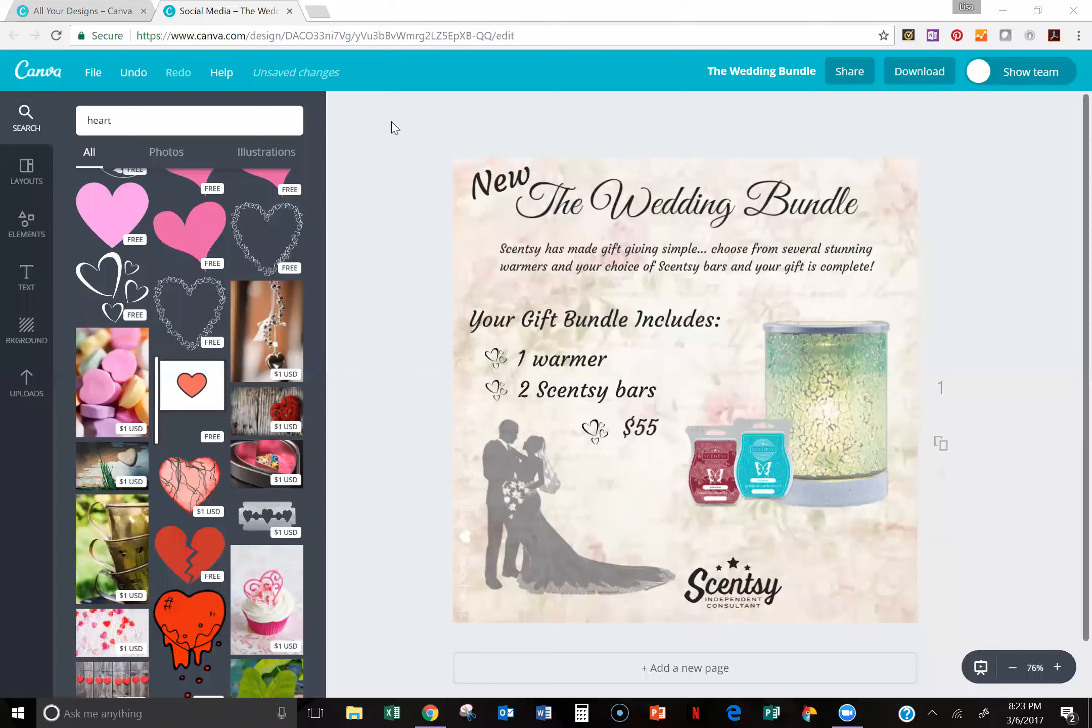
Step: Open the consultant's Scentsy website in a new browser tab and go to the Scent Soft products in the Laundry category
{"action": "left_click", "coordinate": [319, 12]}
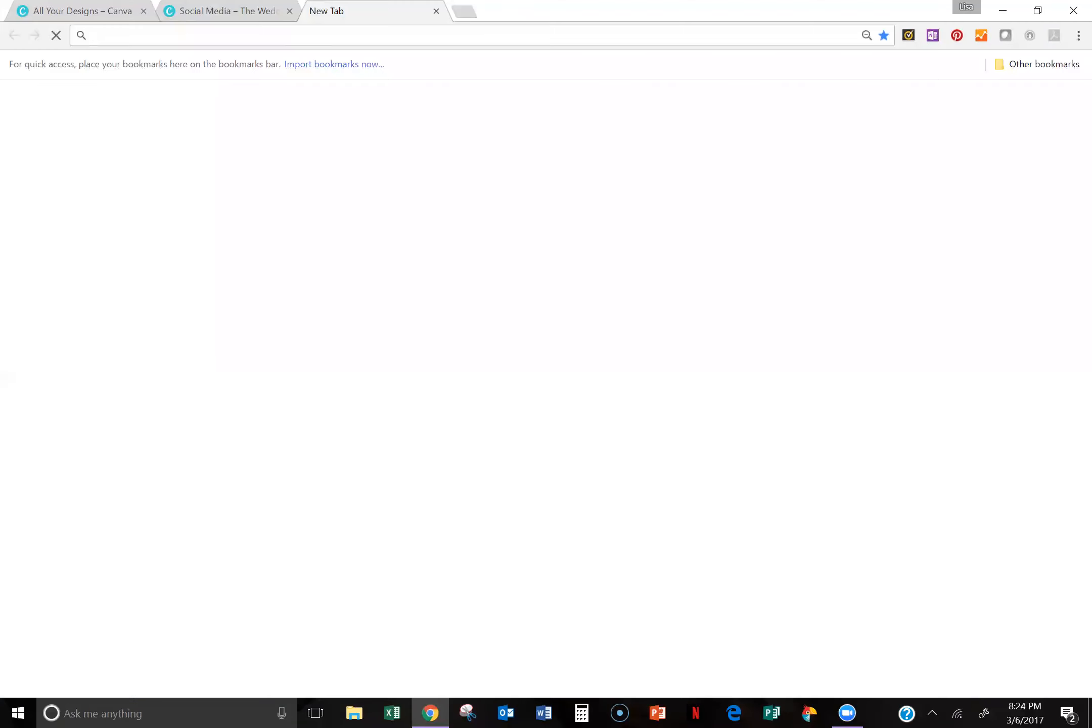
{"action": "type", "text": "lisa"}
{"action": "key", "text": "Return"}
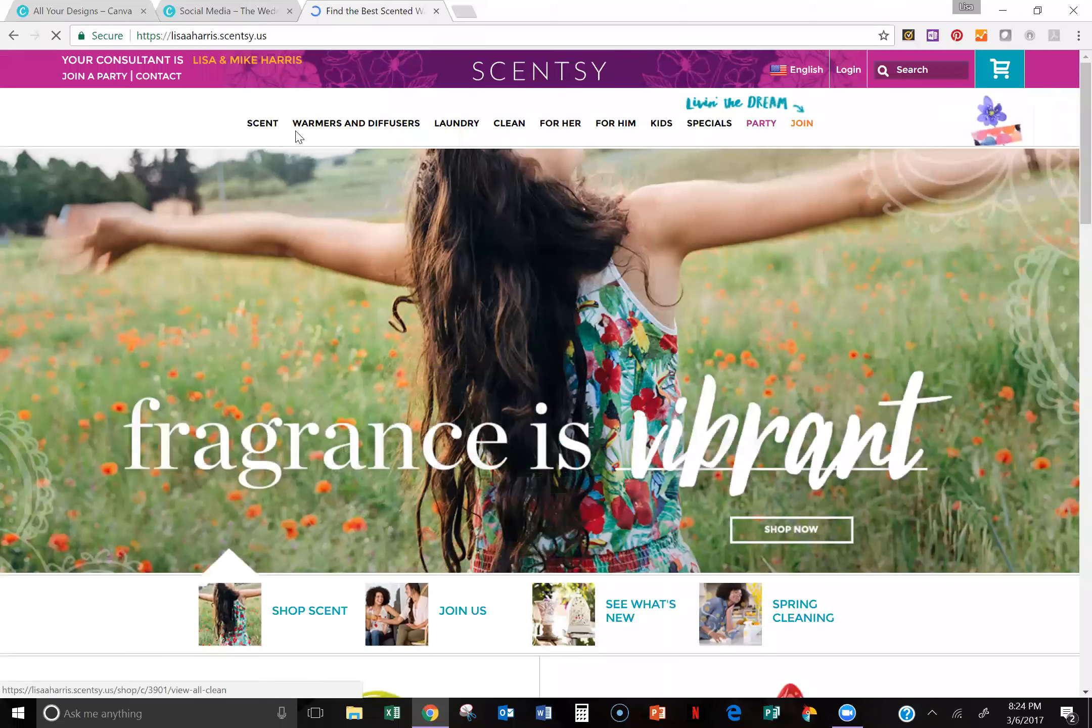
{"action": "left_click", "coordinate": [442, 128]}
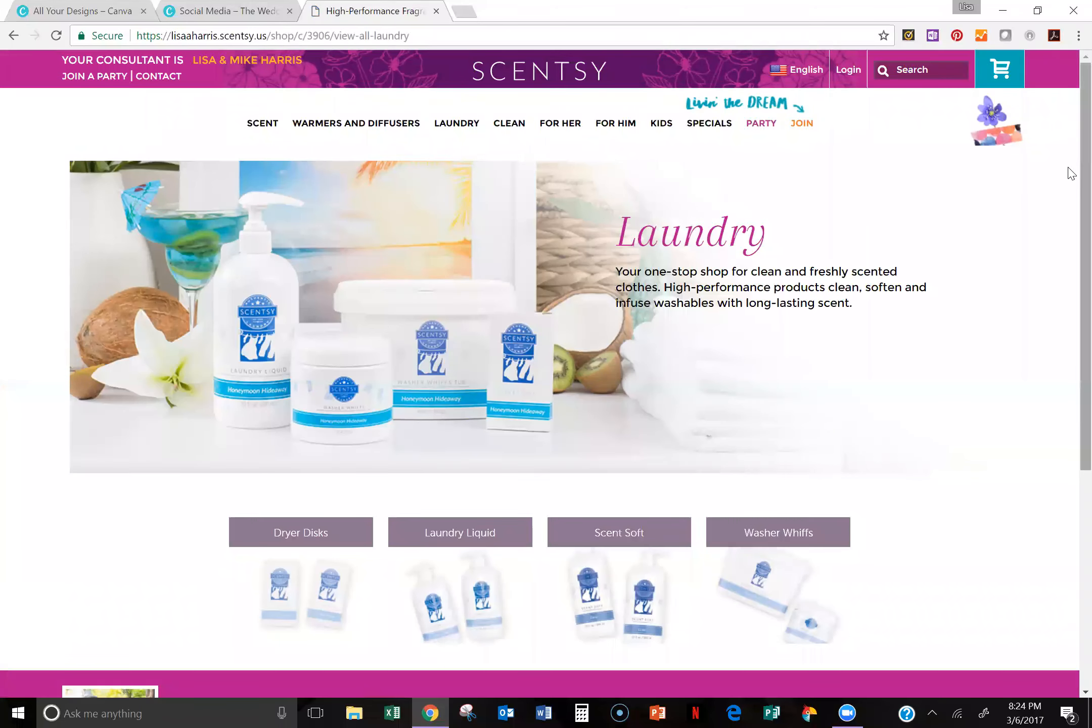
{"action": "scroll", "coordinate": [1071, 198], "scroll_direction": "down", "scroll_amount": 1}
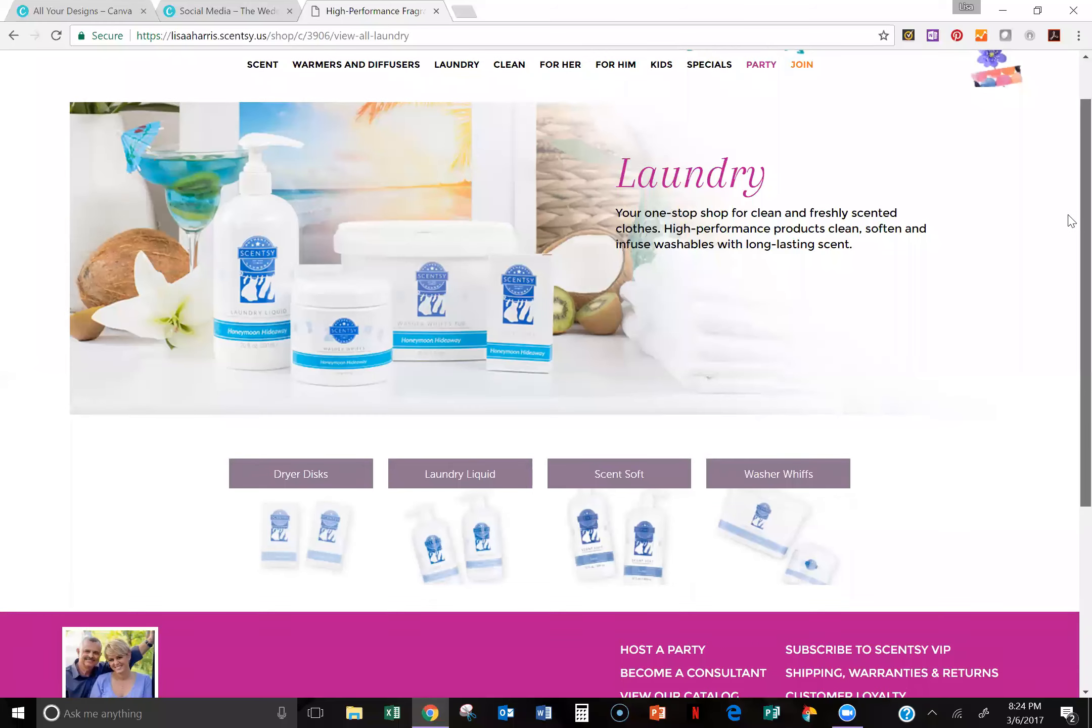
{"action": "scroll", "coordinate": [1069, 209], "scroll_direction": "down", "scroll_amount": 1}
{"action": "scroll", "coordinate": [1071, 221], "scroll_direction": "down", "scroll_amount": 1}
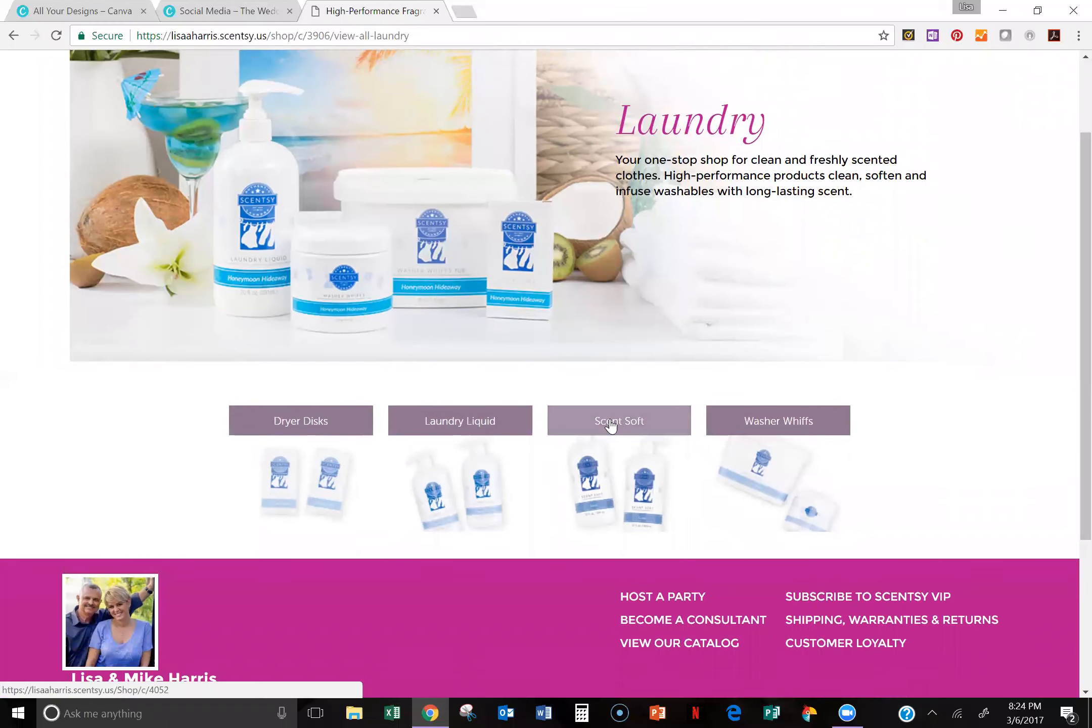
{"action": "left_click", "coordinate": [591, 474]}
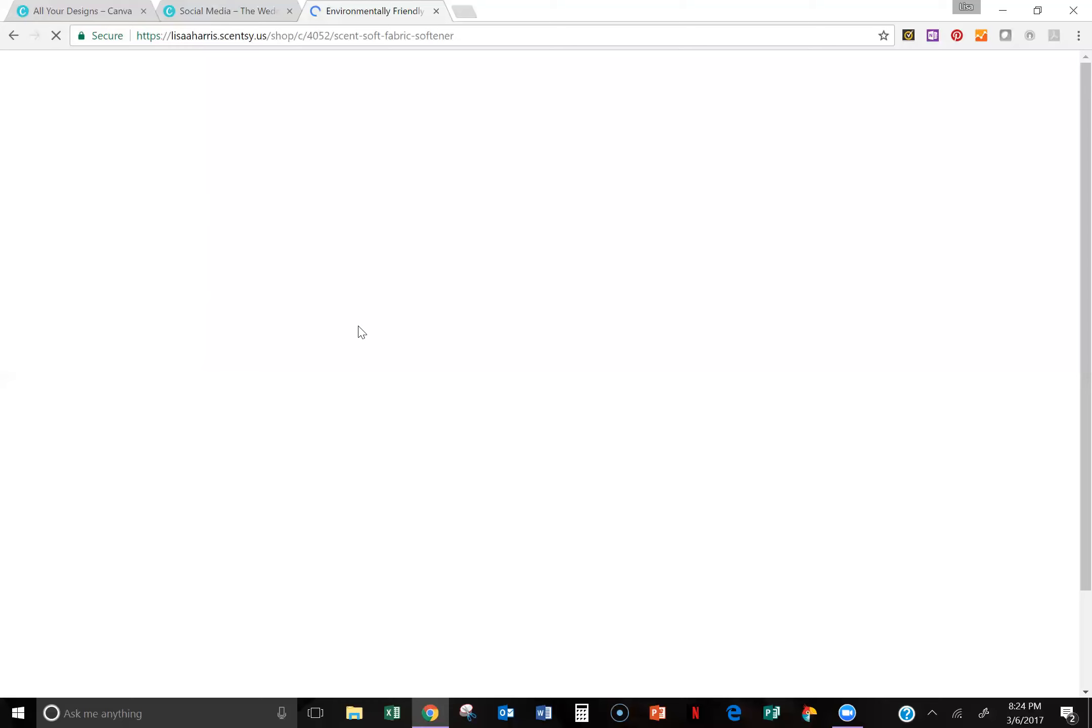
Step: Save the Black Raspberry Vanilla Scent Soft product image as a PNG in the Spring Summer 2017 desktop folder
{"action": "scroll", "coordinate": [232, 554], "scroll_direction": "down", "scroll_amount": 1}
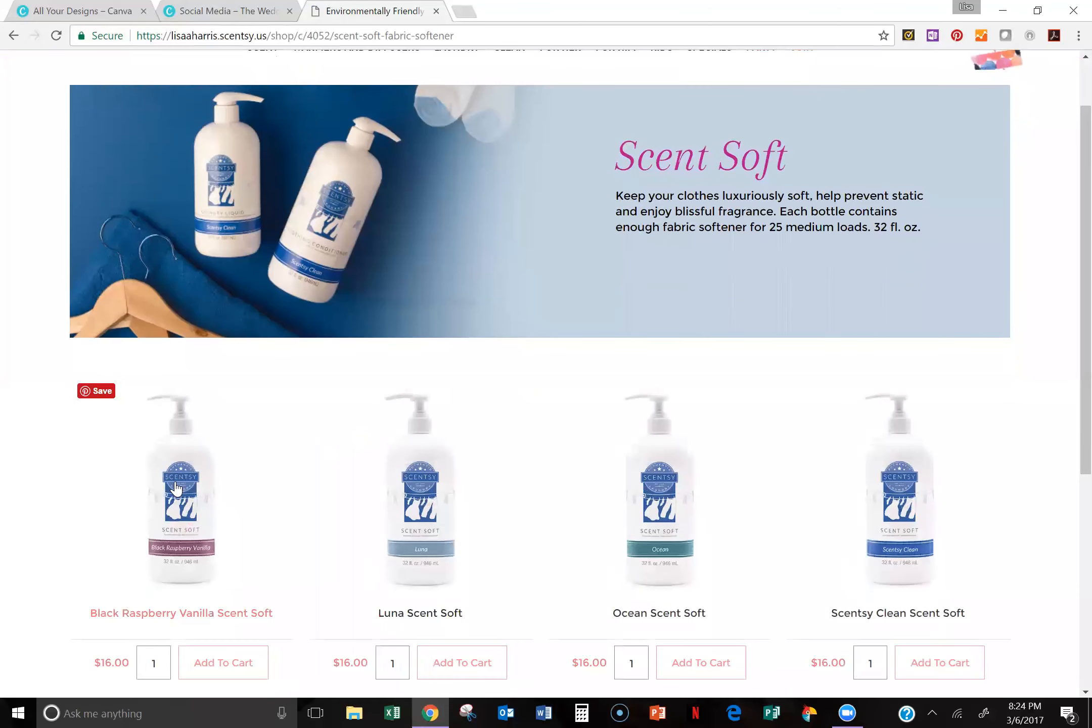
{"action": "right_click", "coordinate": [176, 488]}
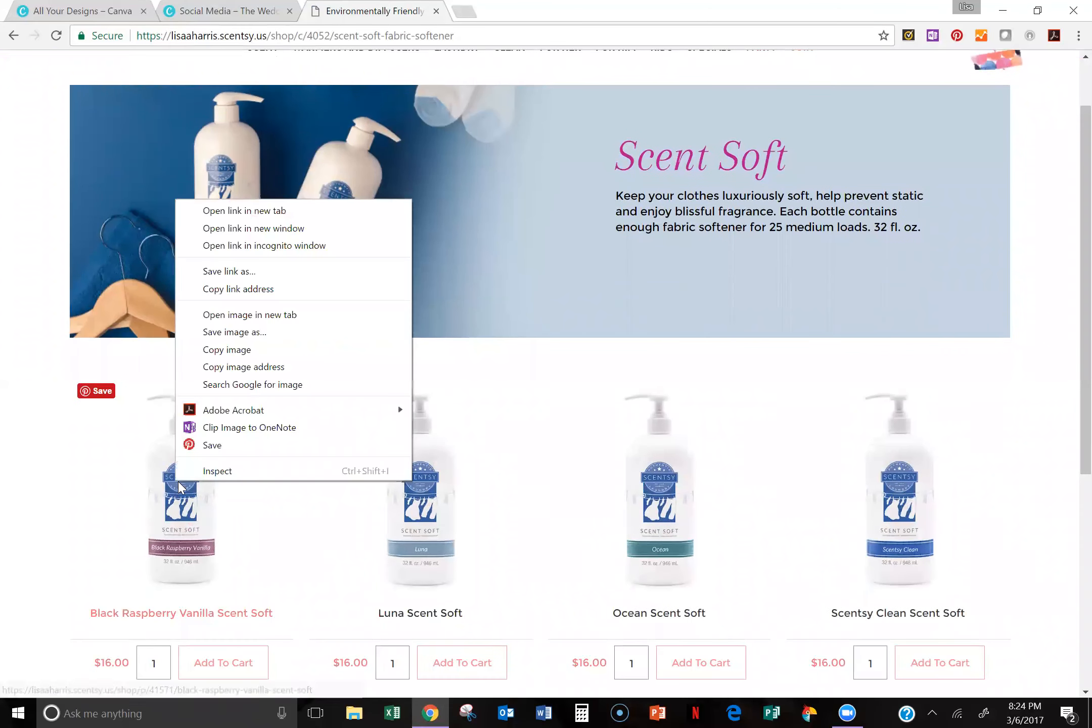
{"action": "left_click", "coordinate": [241, 333]}
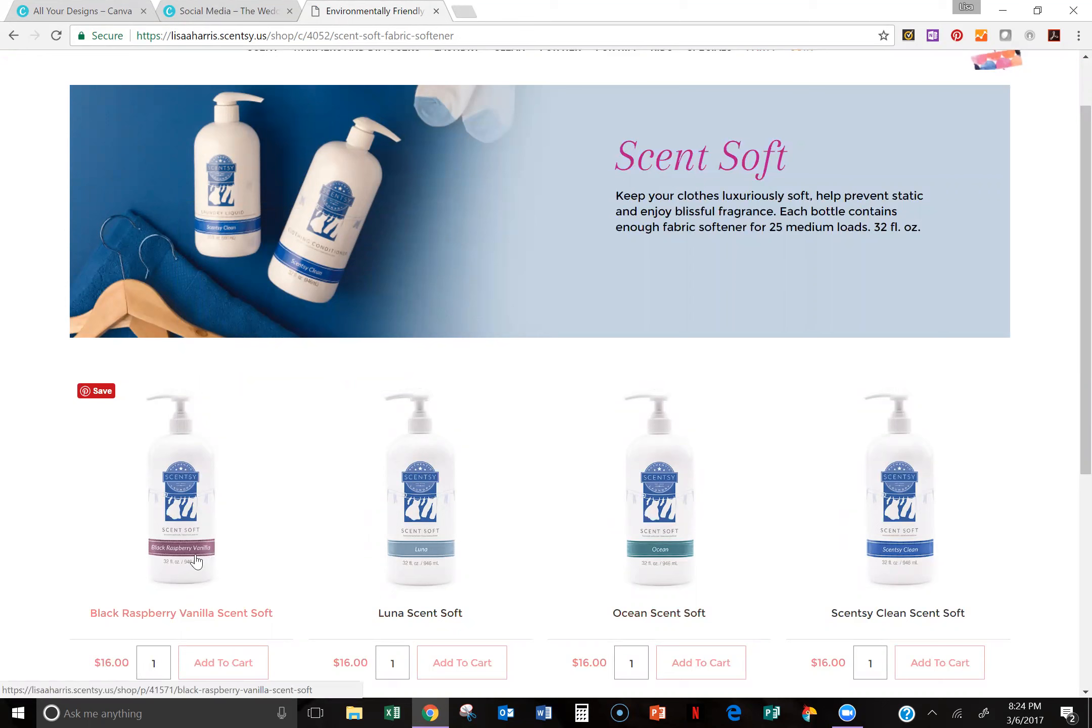
{"action": "right_click", "coordinate": [176, 478]}
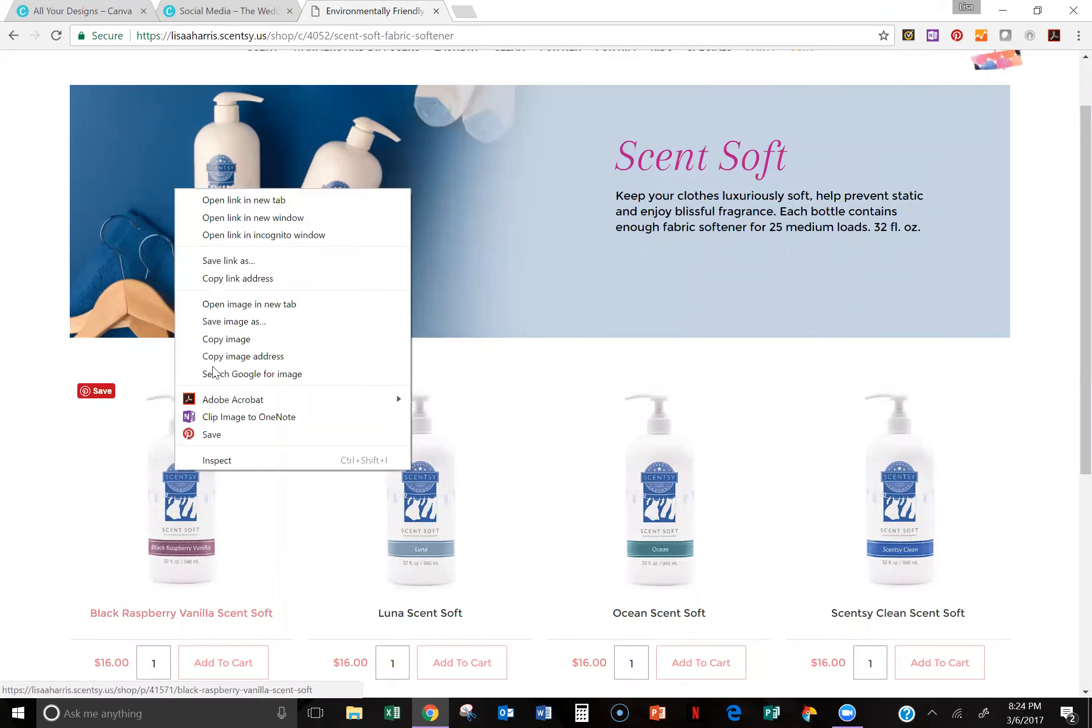
{"action": "left_click", "coordinate": [216, 328]}
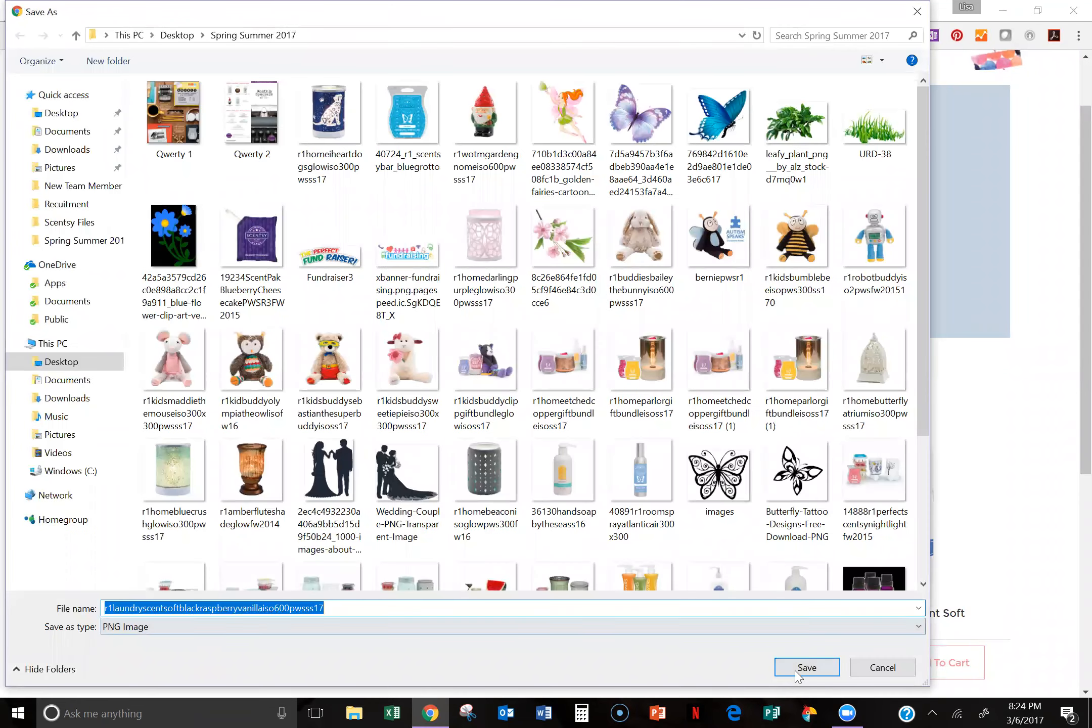
{"action": "left_click", "coordinate": [798, 668]}
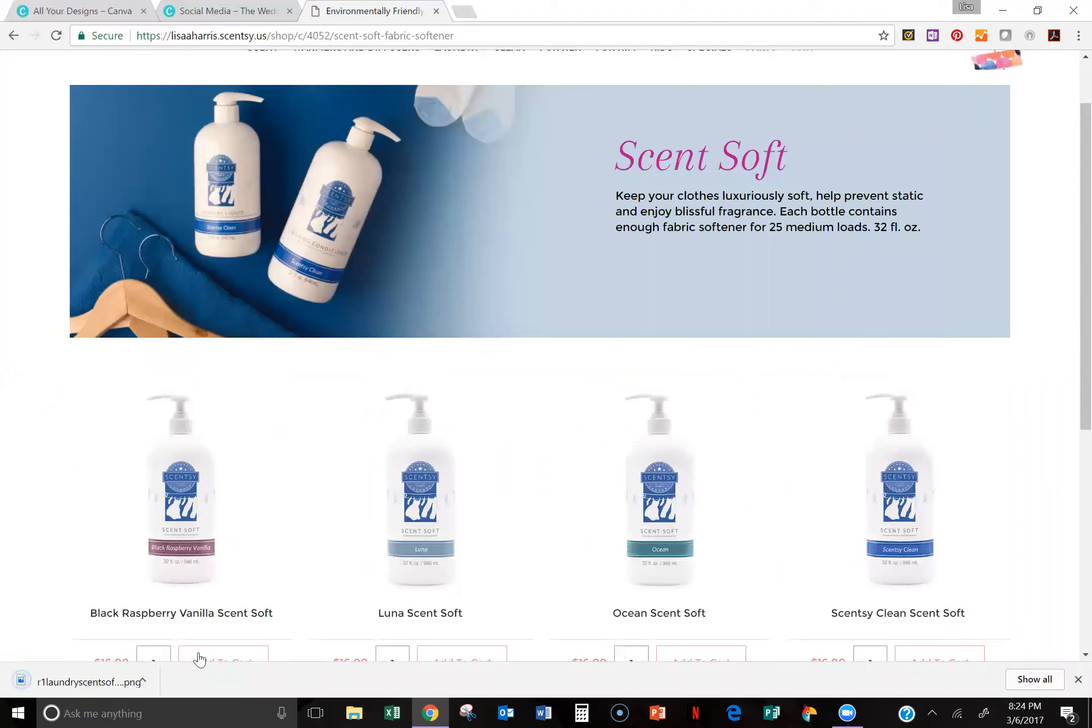
Step: Return to The Wedding Bundle design in Canva and upload r1laundryscentsoftblackraspberryvanillaiso600pwsss17 from the Spring Summer 2017 folder
{"action": "left_click", "coordinate": [225, 9]}
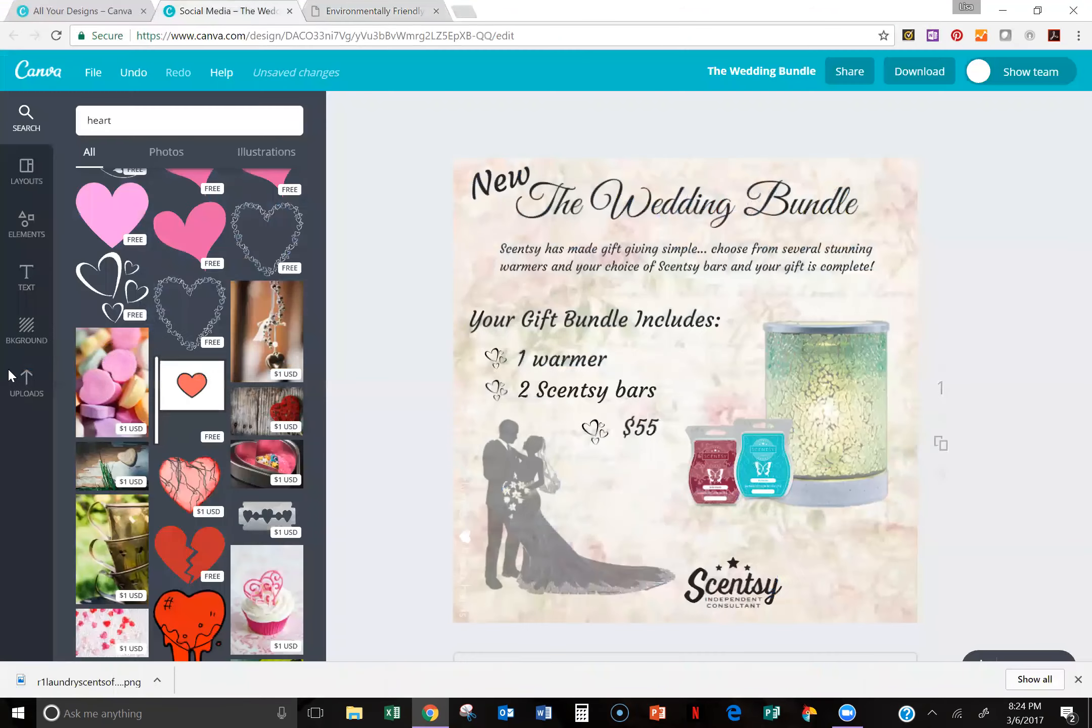
{"action": "left_click", "coordinate": [21, 395]}
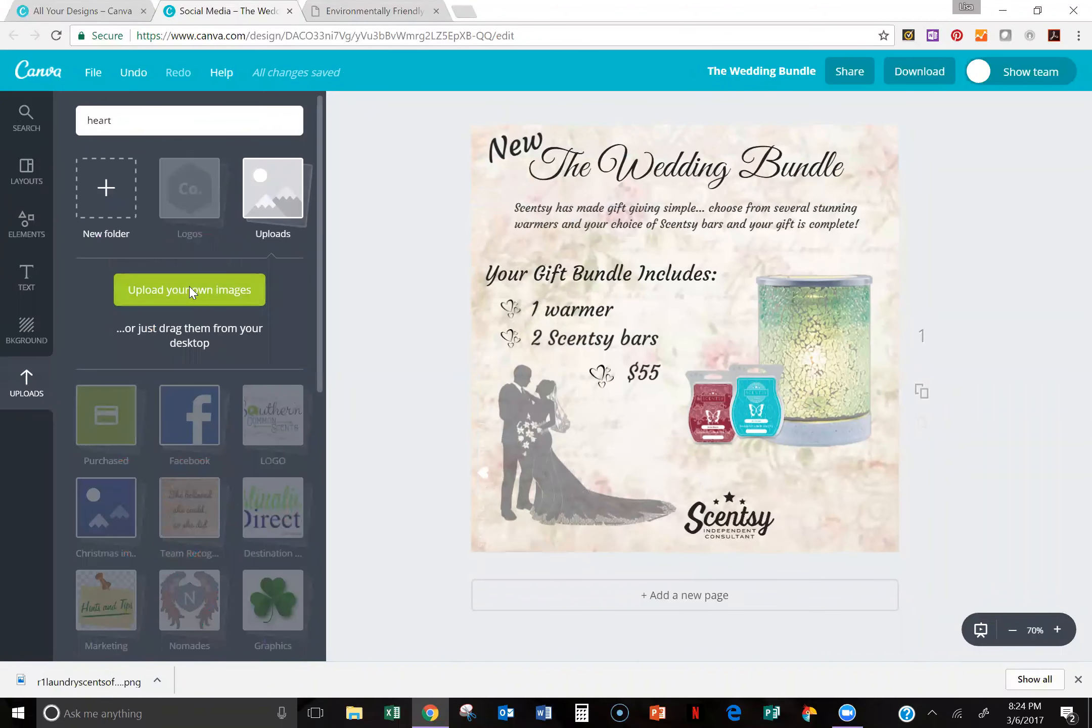
{"action": "left_click", "coordinate": [190, 288]}
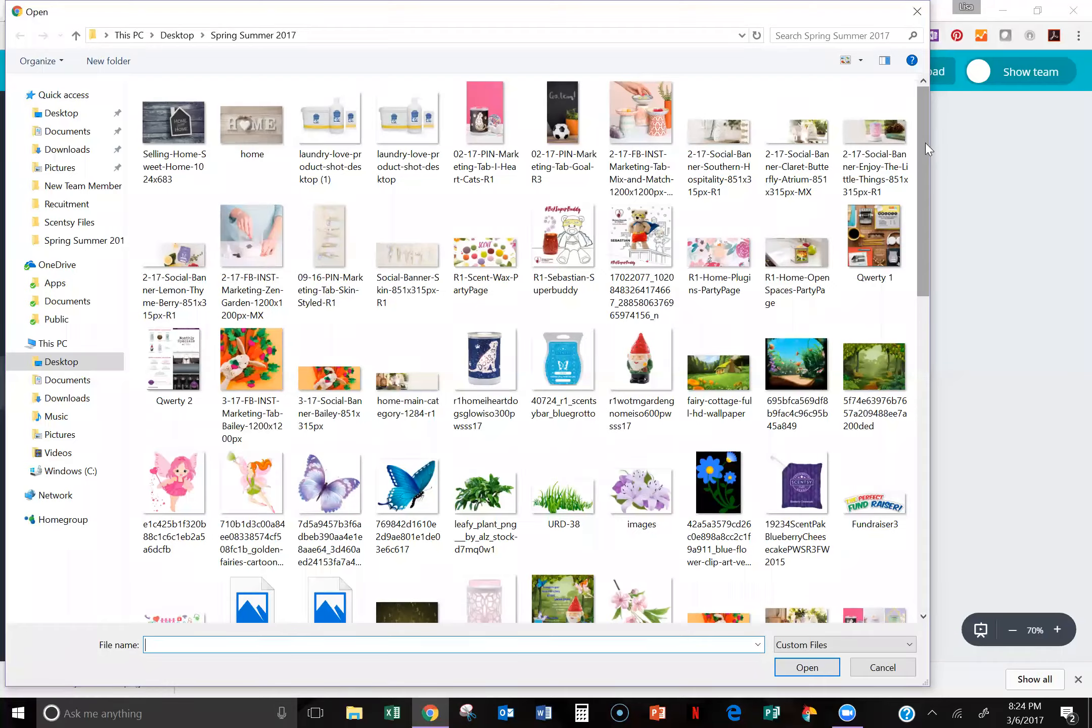
{"action": "scroll", "coordinate": [927, 149], "scroll_direction": "down", "scroll_amount": 12}
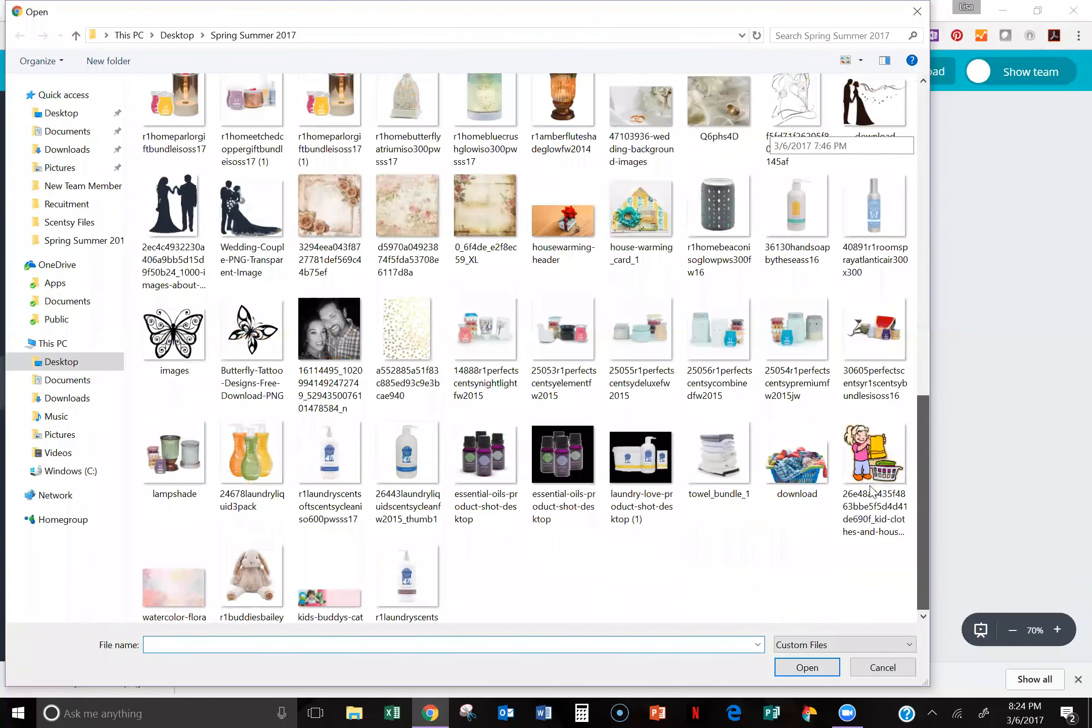
{"action": "scroll", "coordinate": [809, 531], "scroll_direction": "down", "scroll_amount": 1}
{"action": "left_click", "coordinate": [407, 541]}
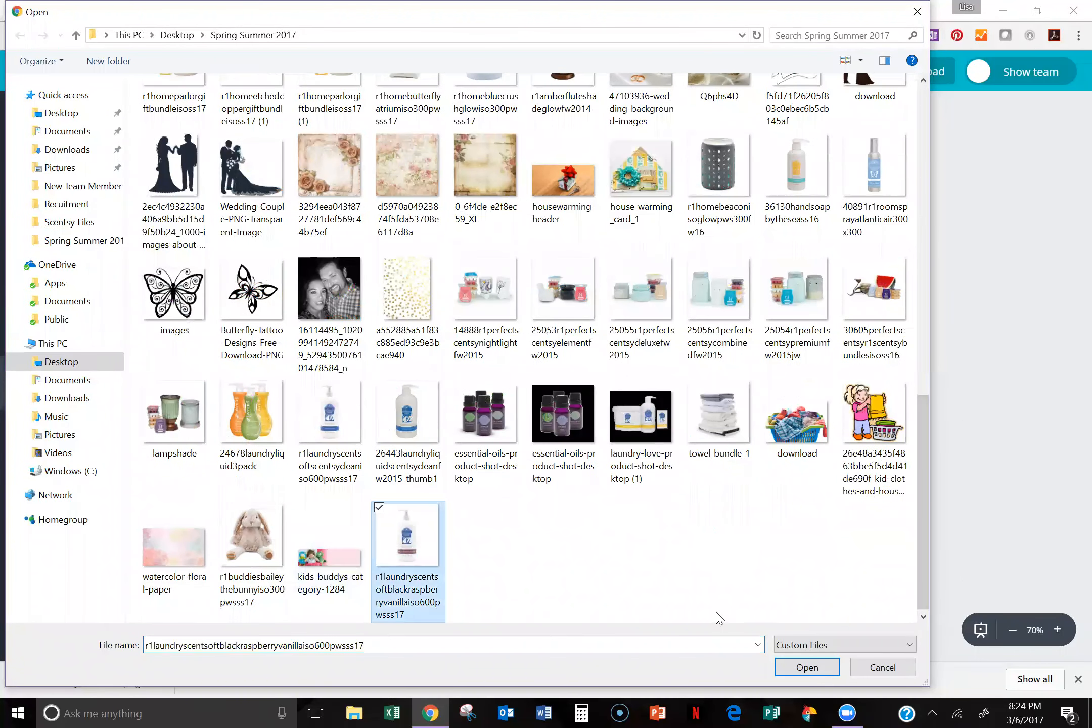
{"action": "left_click", "coordinate": [807, 668]}
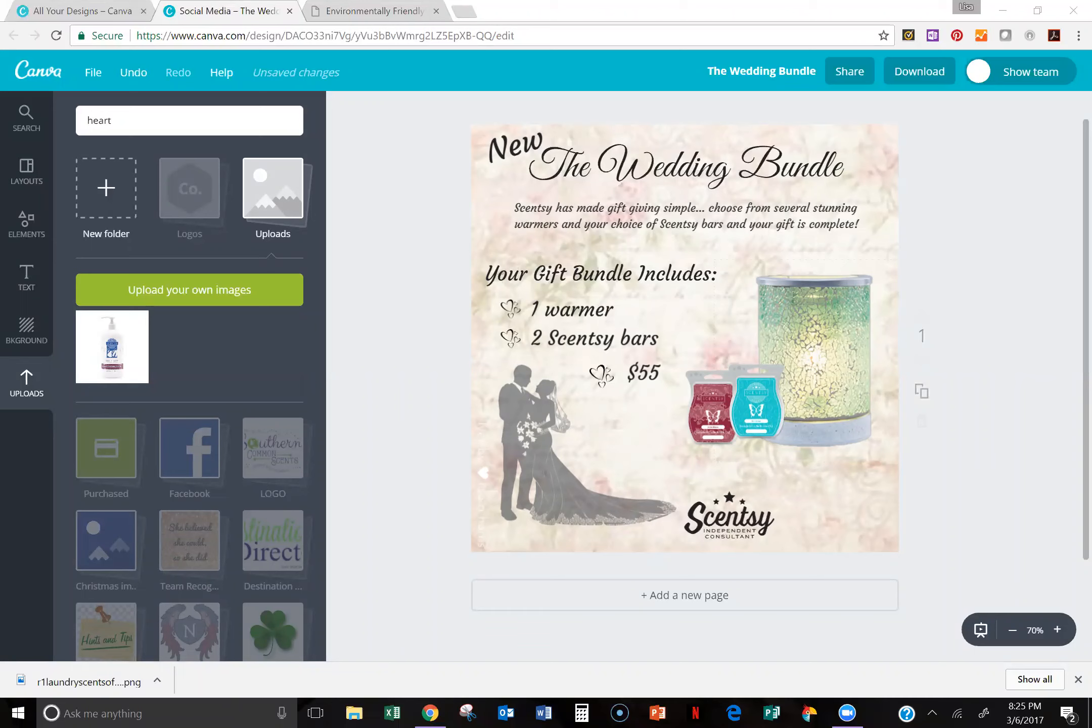
Step: Switch back to the Scentsy website, open the Gifts page under Specials and examine the gift bundles offered
{"action": "left_click", "coordinate": [374, 11]}
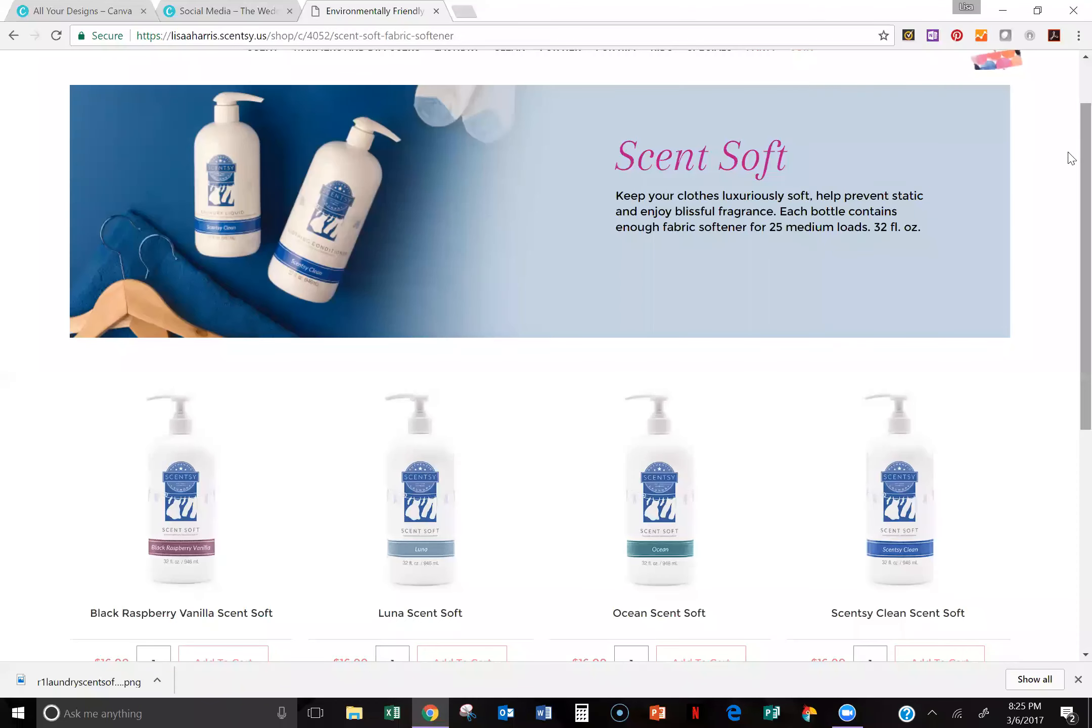
{"action": "scroll", "coordinate": [1072, 153], "scroll_direction": "up", "scroll_amount": 2}
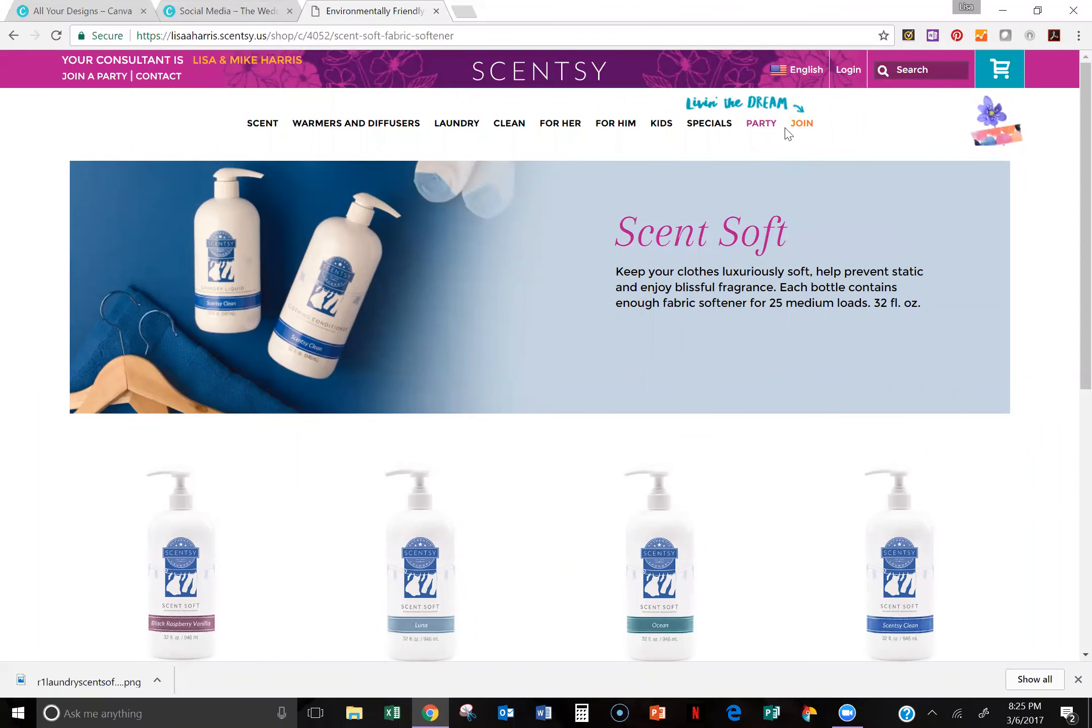
{"action": "mouse_move", "coordinate": [703, 132]}
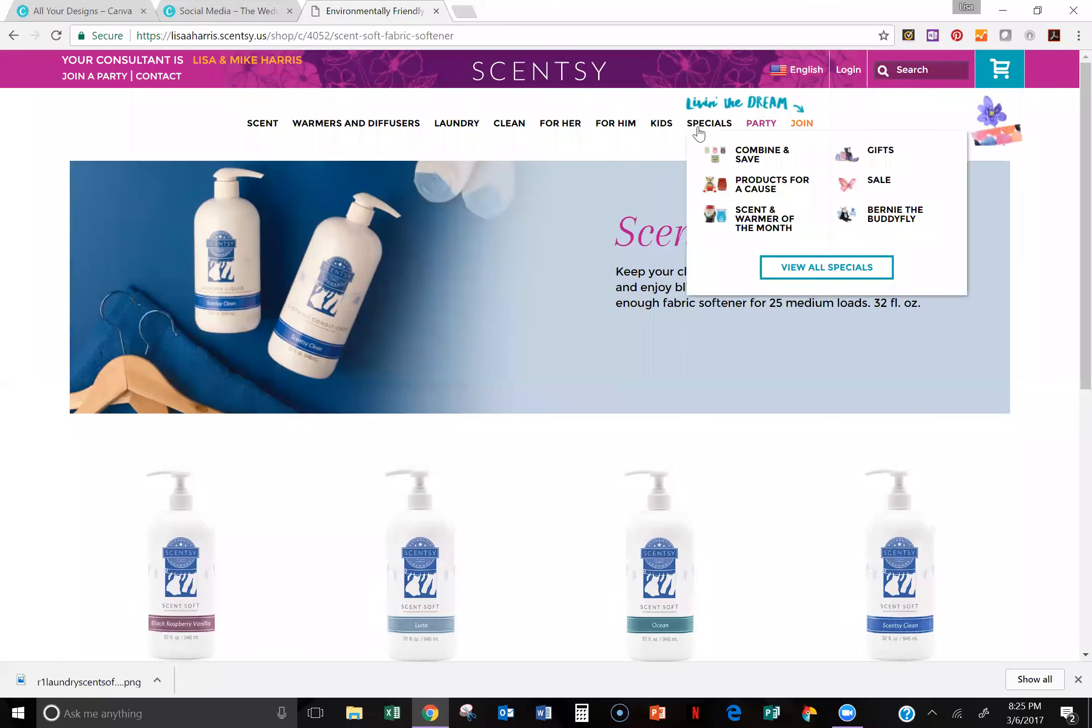
{"action": "left_click", "coordinate": [882, 153]}
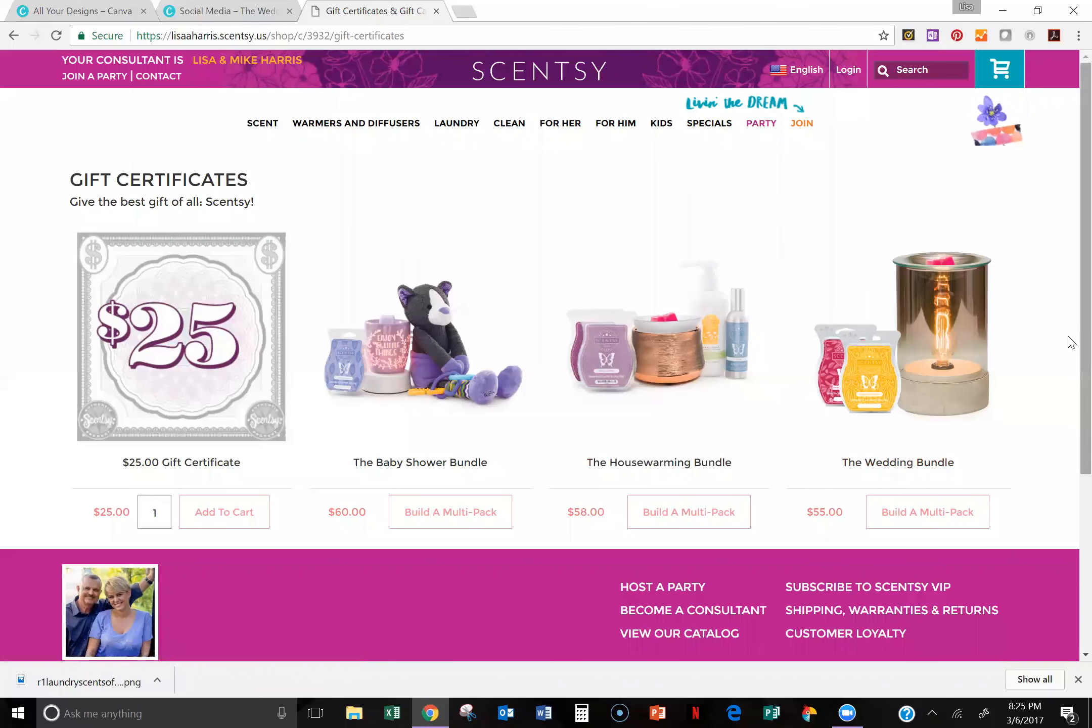
{"action": "scroll", "coordinate": [1071, 407], "scroll_direction": "down", "scroll_amount": 1}
{"action": "scroll", "coordinate": [1069, 405], "scroll_direction": "down", "scroll_amount": 2}
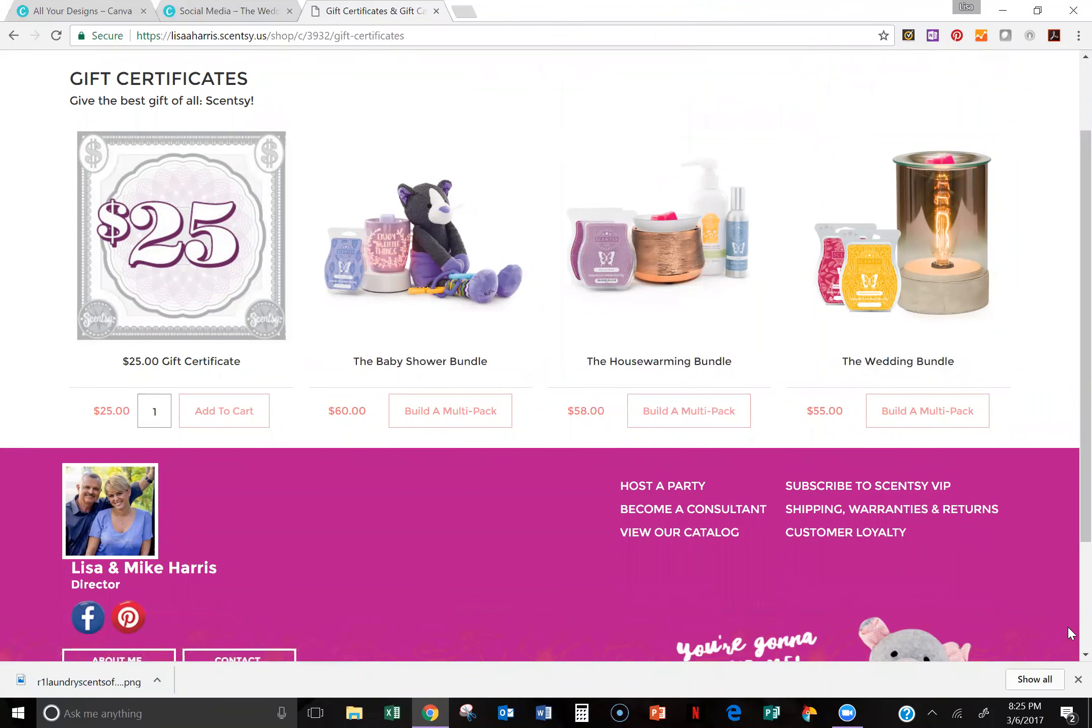
{"action": "left_click", "coordinate": [1068, 598]}
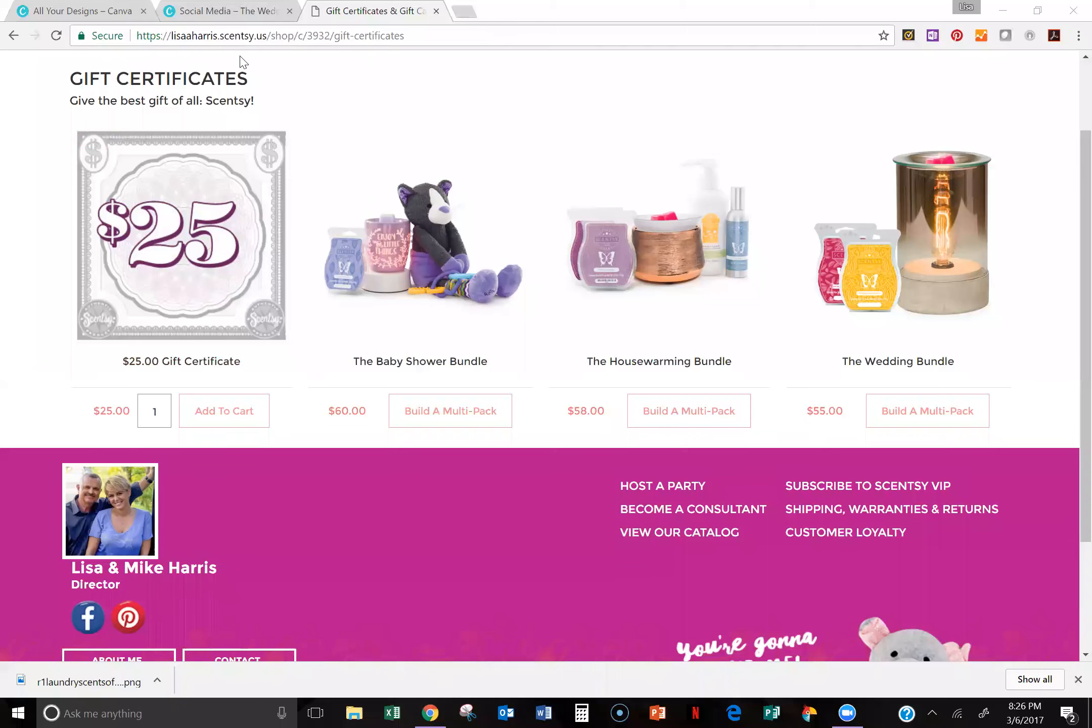
Step: Close the Scentsy website's tab and The Wedding Bundle design's tab, choosing to leave the site without waiting for the save
{"action": "left_click", "coordinate": [218, 15]}
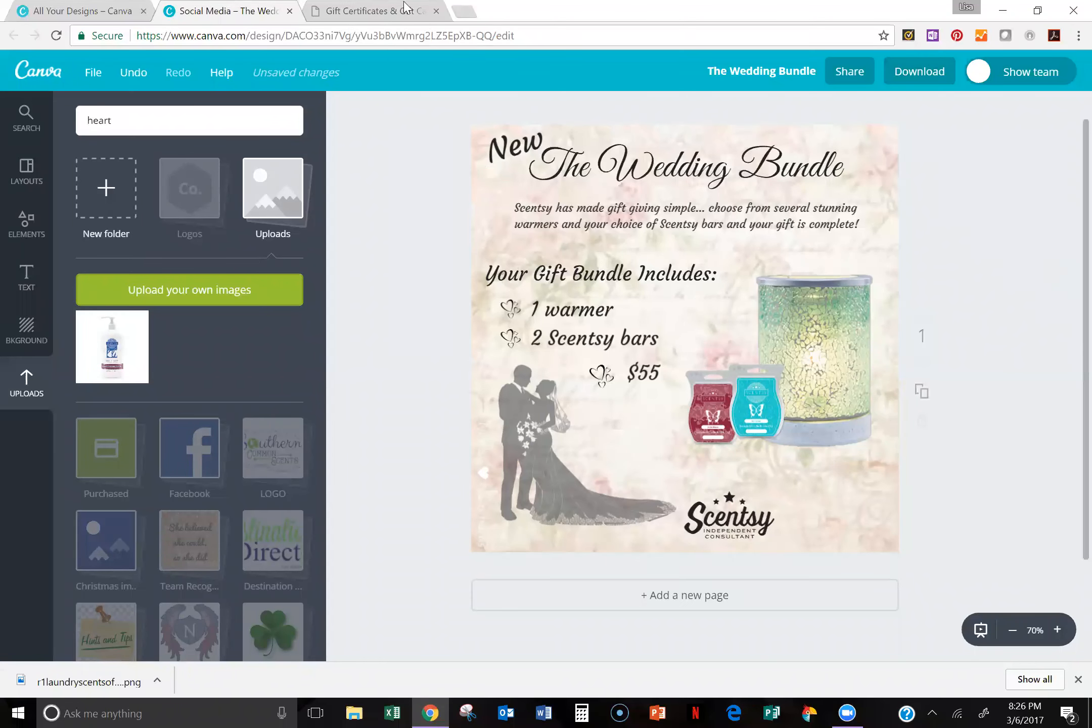
{"action": "left_click", "coordinate": [377, 11]}
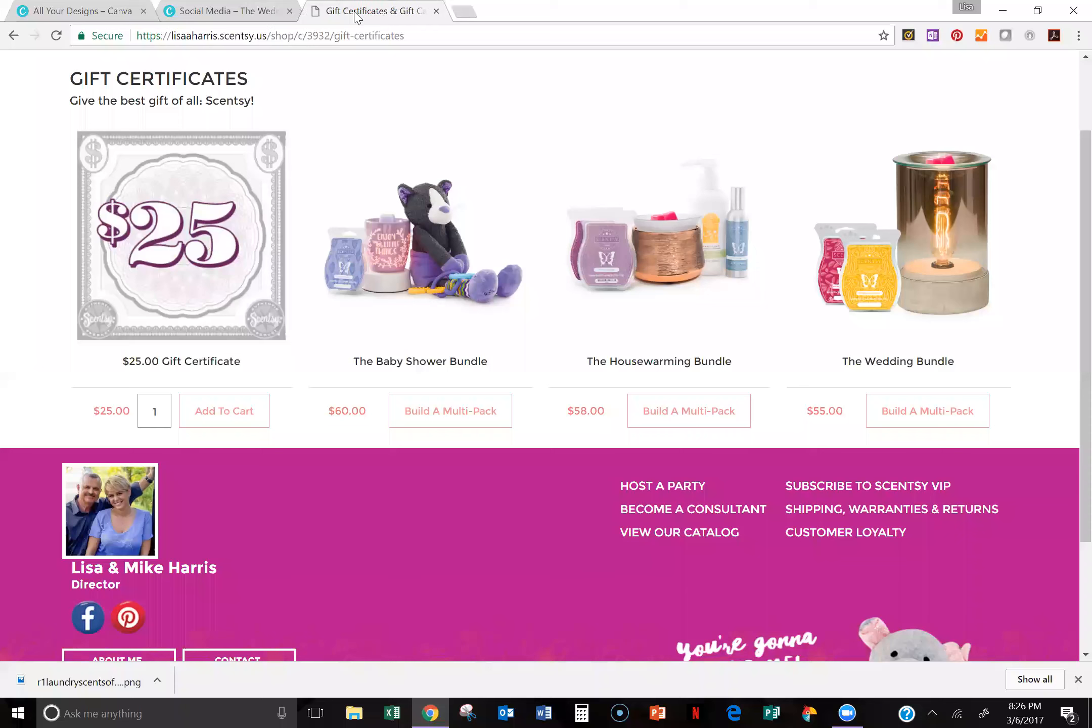
{"action": "left_click_drag", "start_coordinate": [287, 23], "coordinate": [287, 14]}
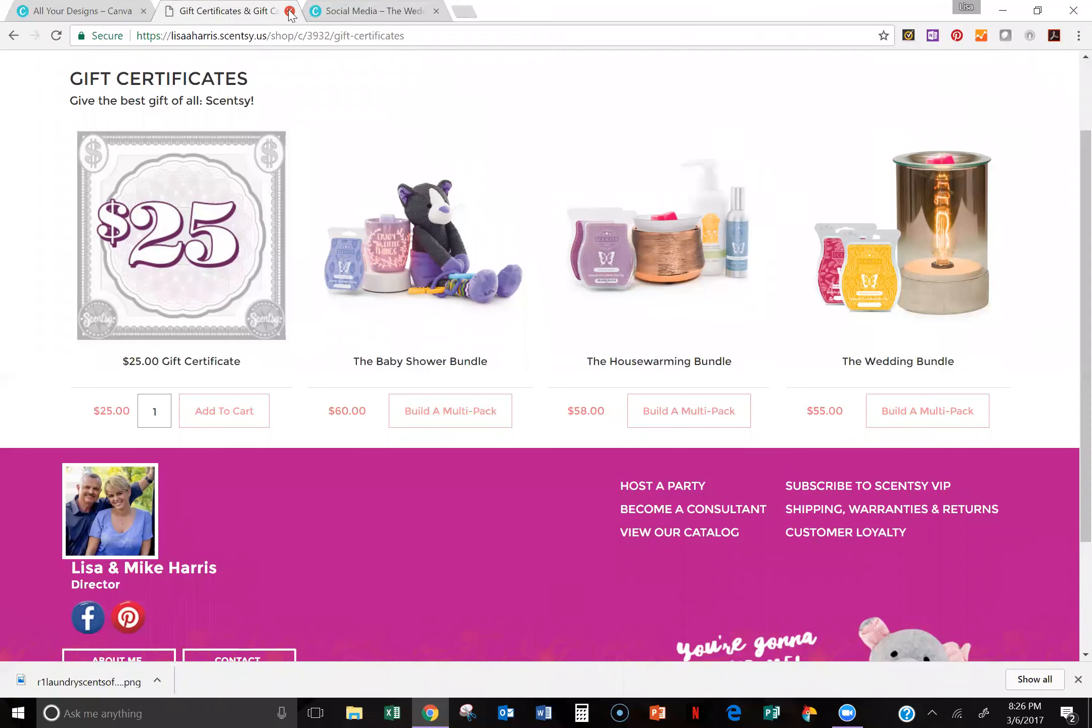
{"action": "key", "text": "ctrl+w"}
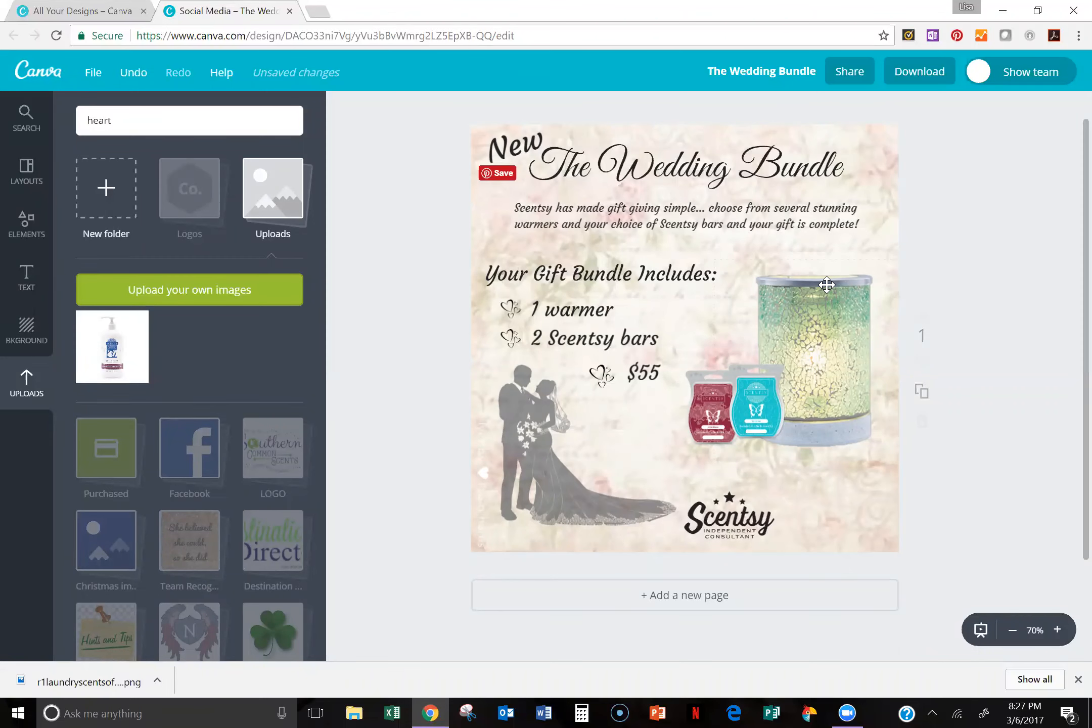
{"action": "left_click", "coordinate": [290, 12]}
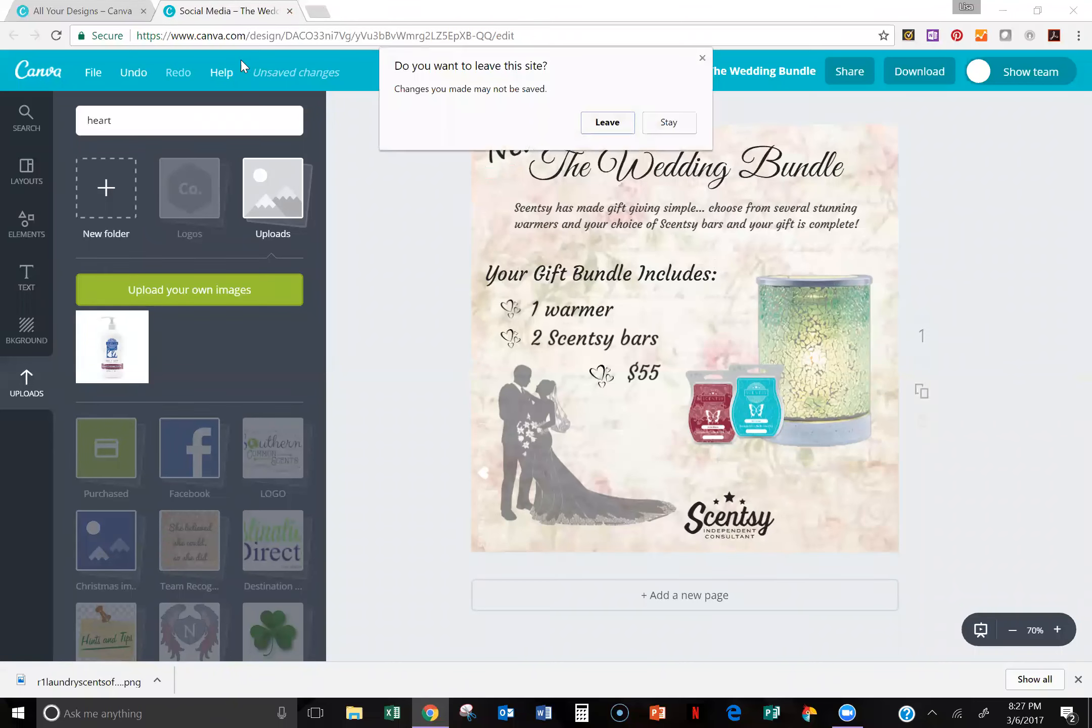
{"action": "left_click", "coordinate": [624, 124]}
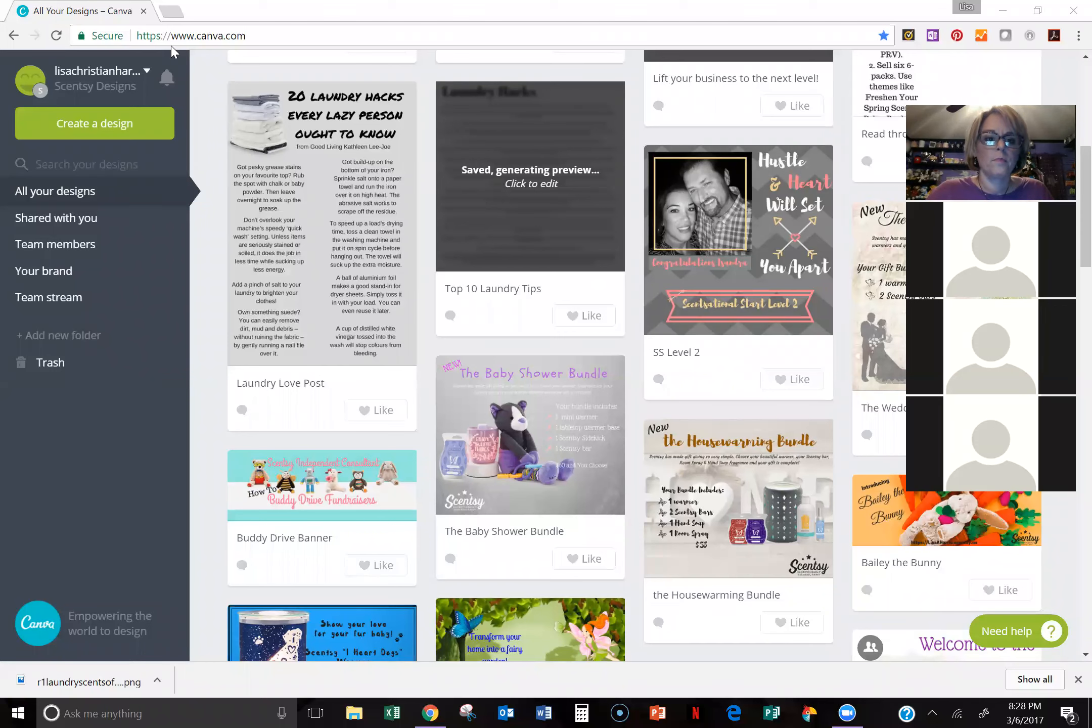
Step: Open google.com in a new browser tab and run an image search for "carrot"
{"action": "left_click", "coordinate": [172, 11]}
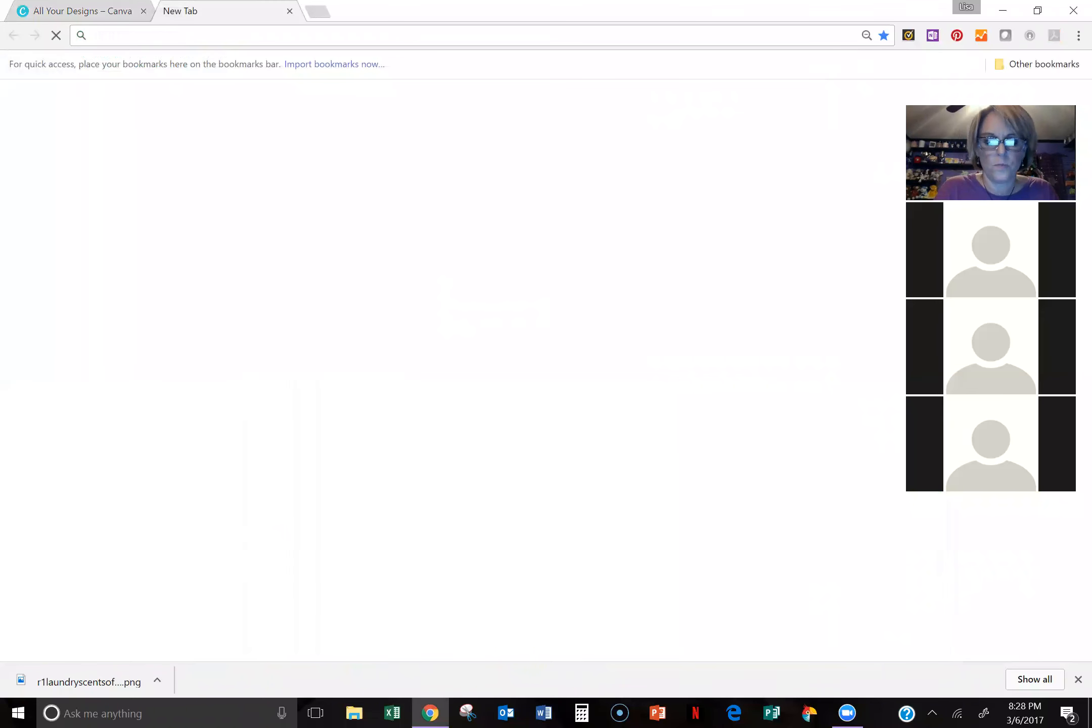
{"action": "type", "text": "goog"}
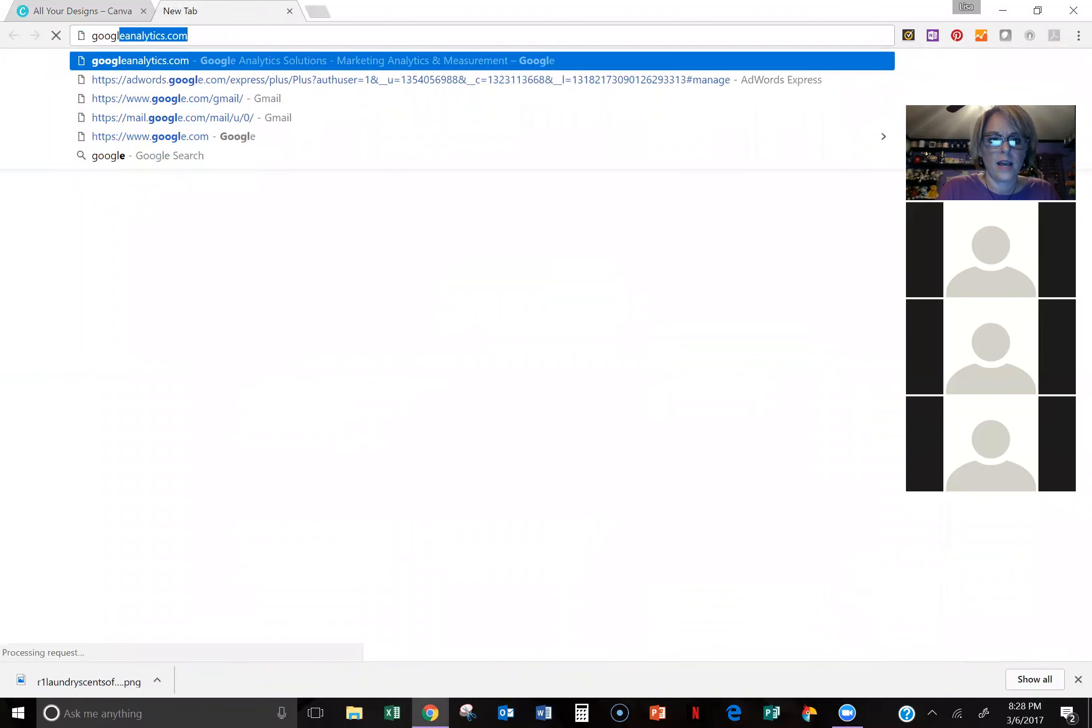
{"action": "type", "text": "le.co"}
{"action": "key", "text": "Return"}
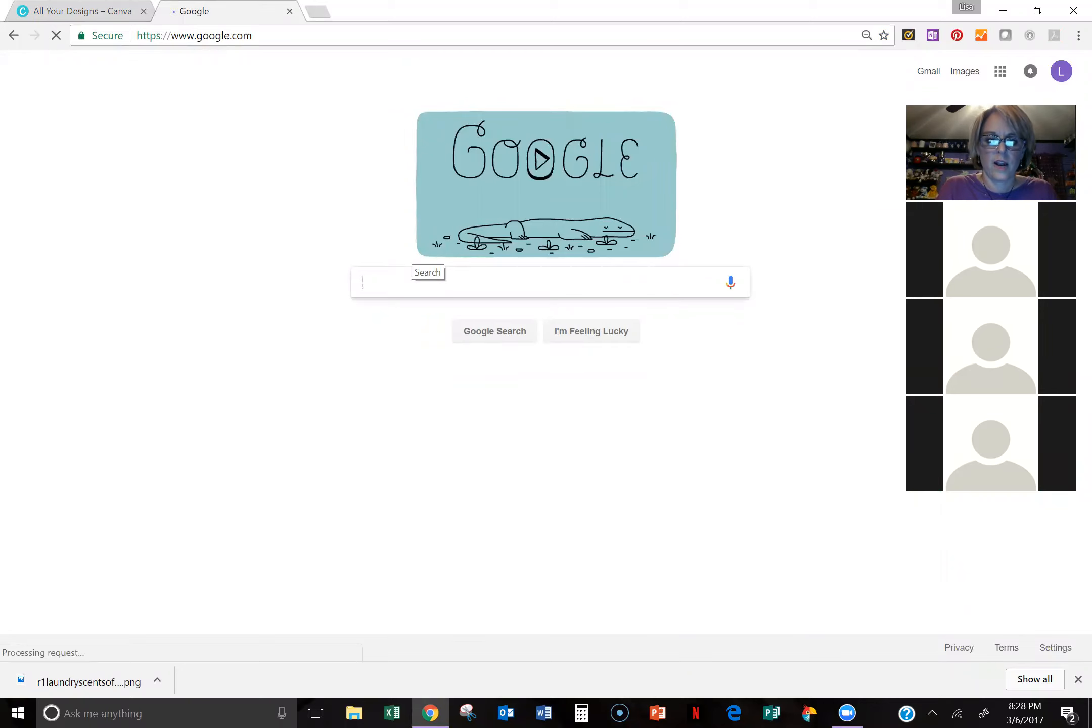
{"action": "type", "text": "car"}
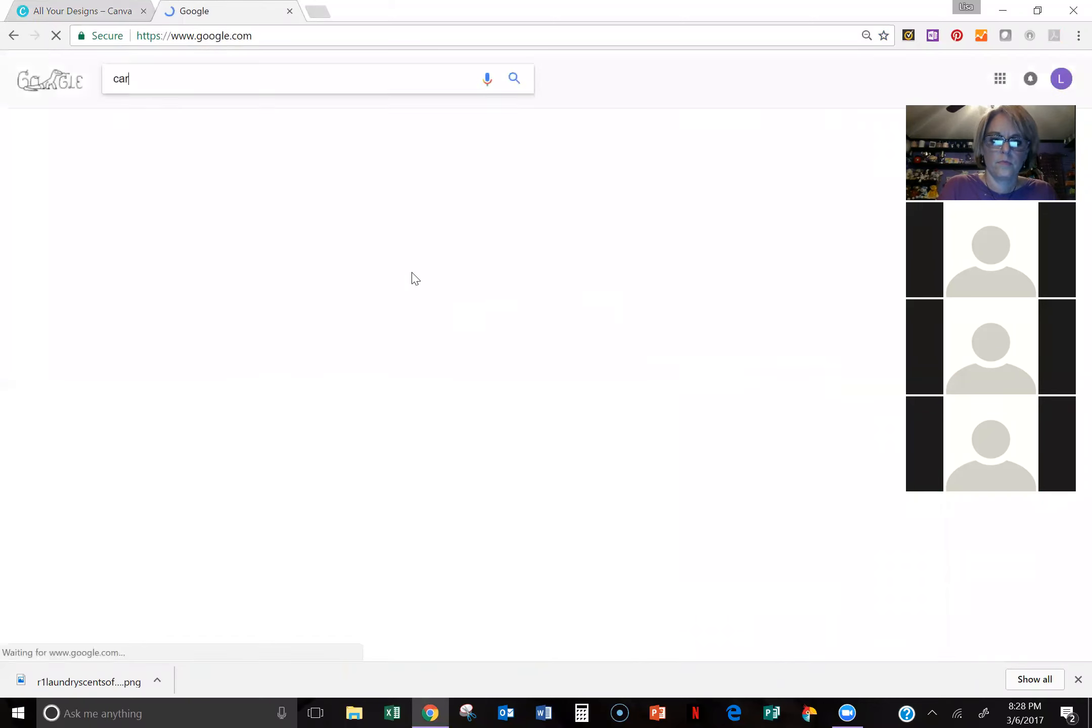
{"action": "type", "text": "rot"}
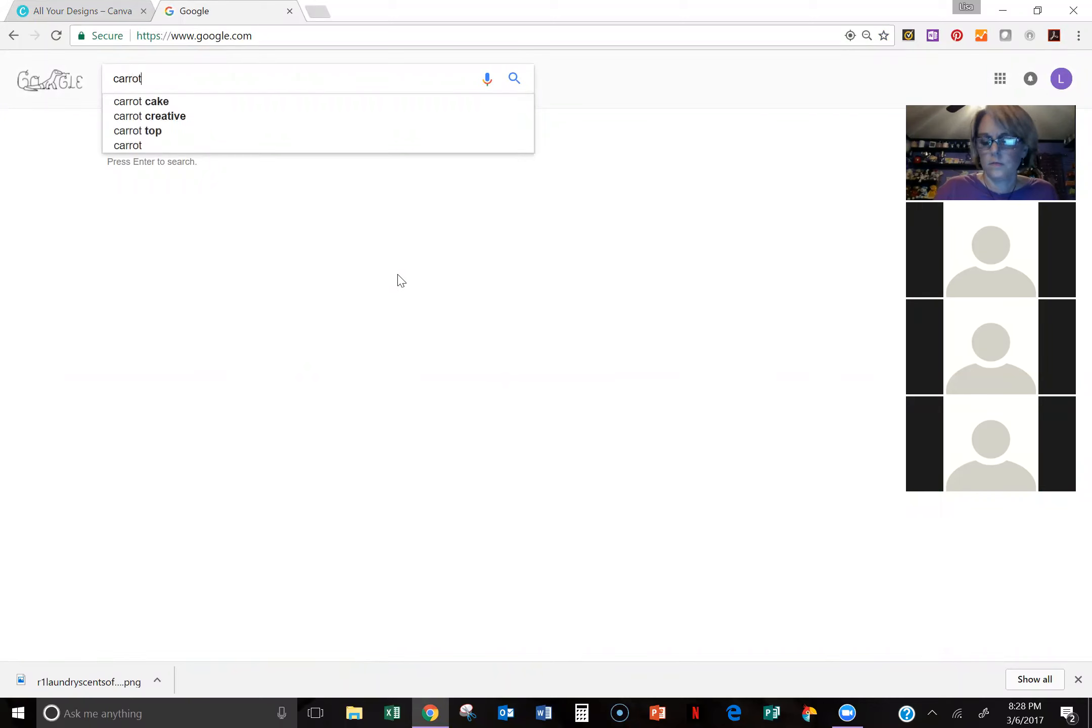
{"action": "key", "text": "Return"}
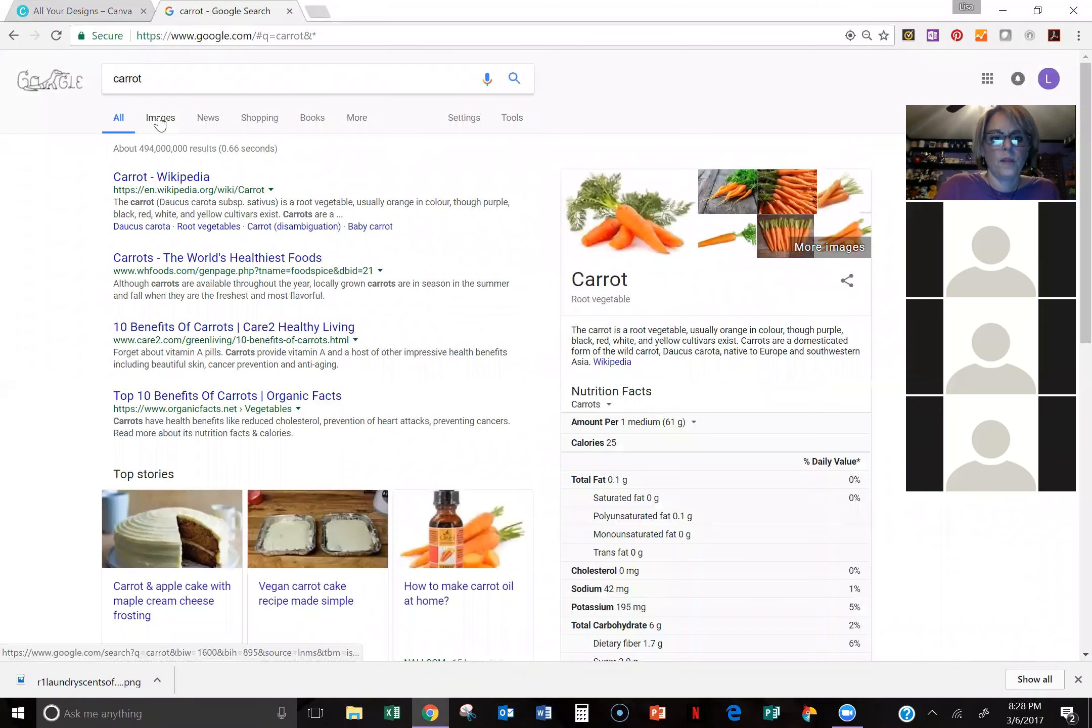
{"action": "left_click", "coordinate": [158, 120]}
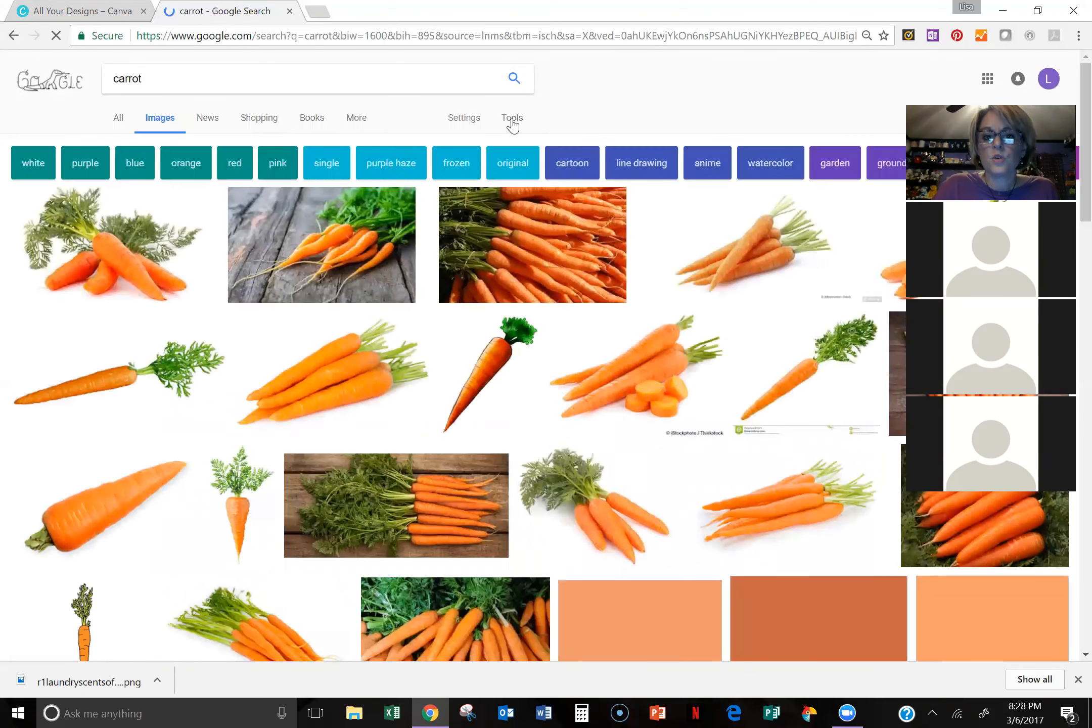
Step: Filter the carrot image results by usage rights to those labeled for reuse
{"action": "left_click", "coordinate": [512, 120]}
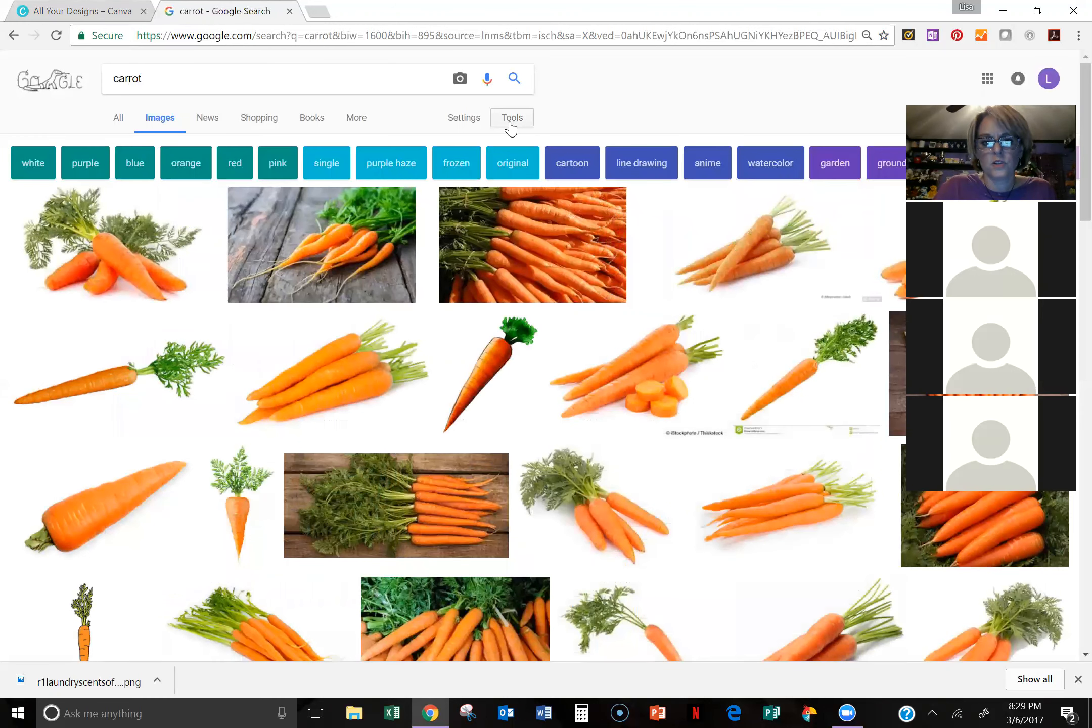
{"action": "left_click", "coordinate": [512, 121]}
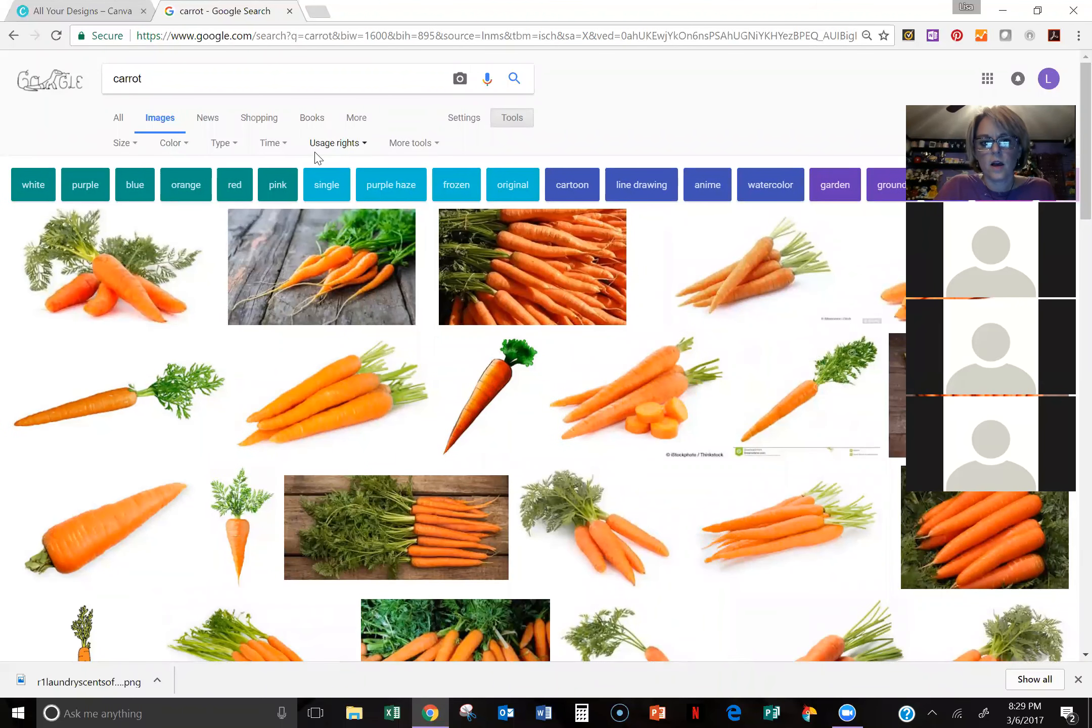
{"action": "left_click", "coordinate": [354, 144]}
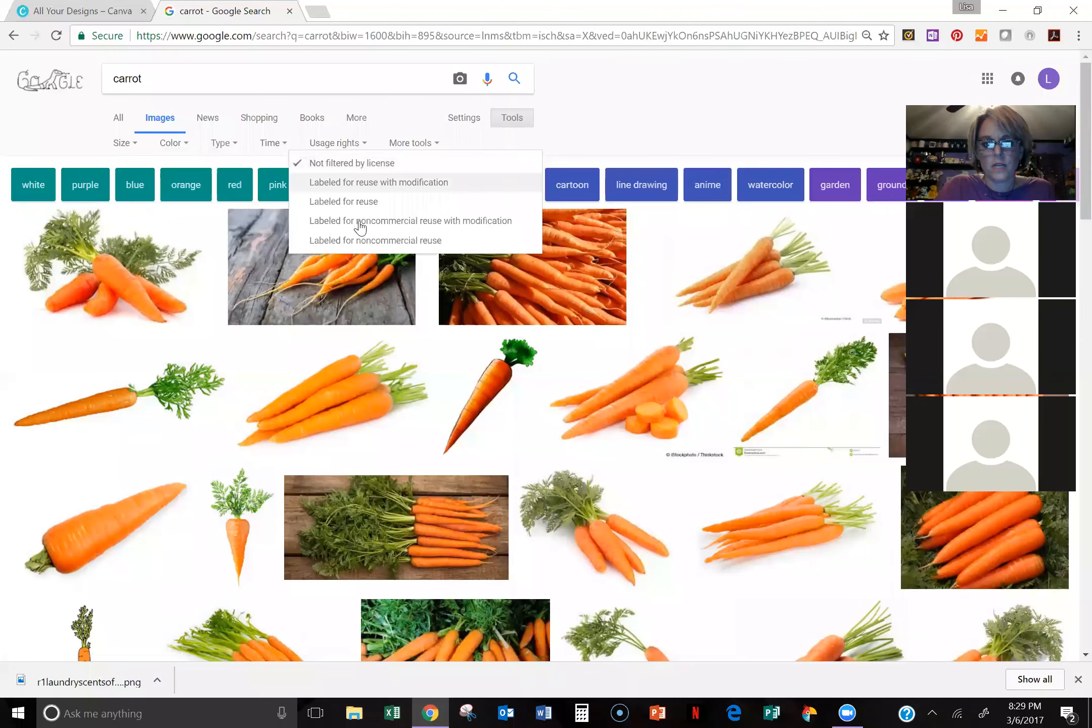
{"action": "left_click", "coordinate": [341, 203]}
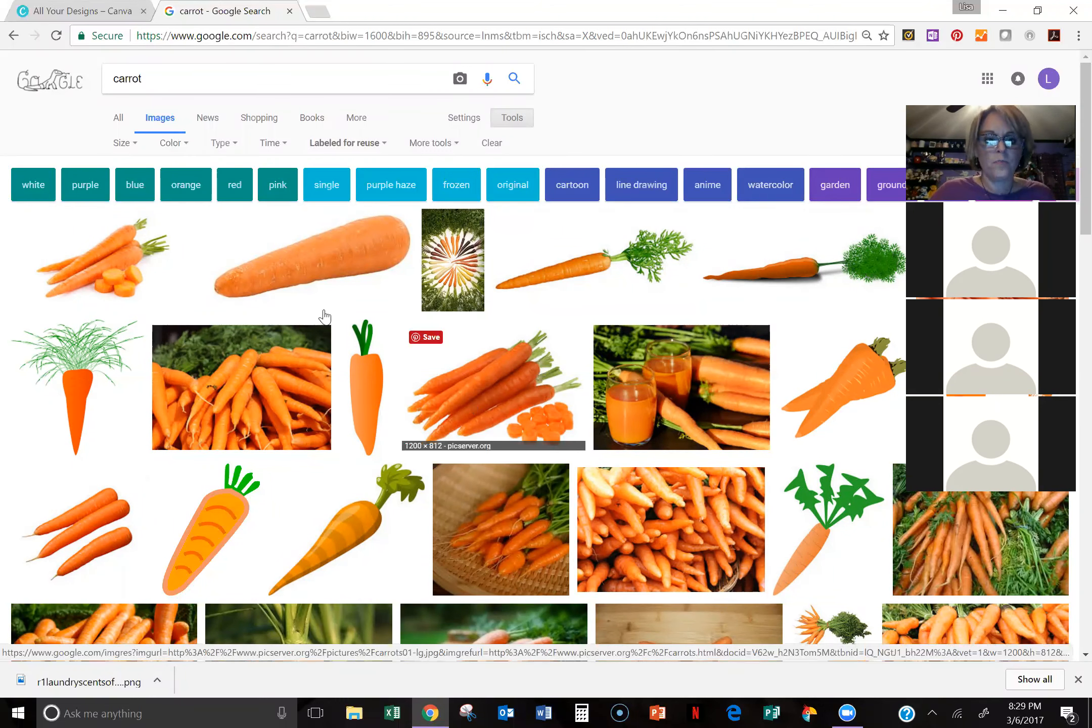
Step: Open Movavi Photo Editor to view its start screen, and close it to return to the carrot image results
{"action": "left_click", "coordinate": [194, 76]}
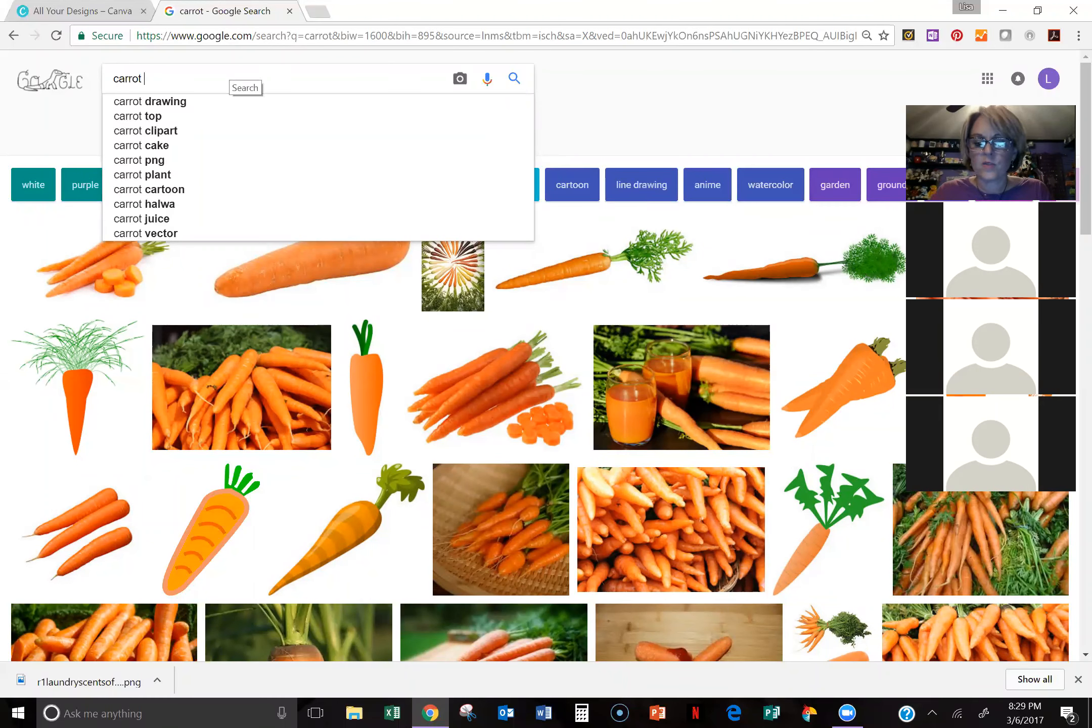
{"action": "left_click", "coordinate": [809, 712]}
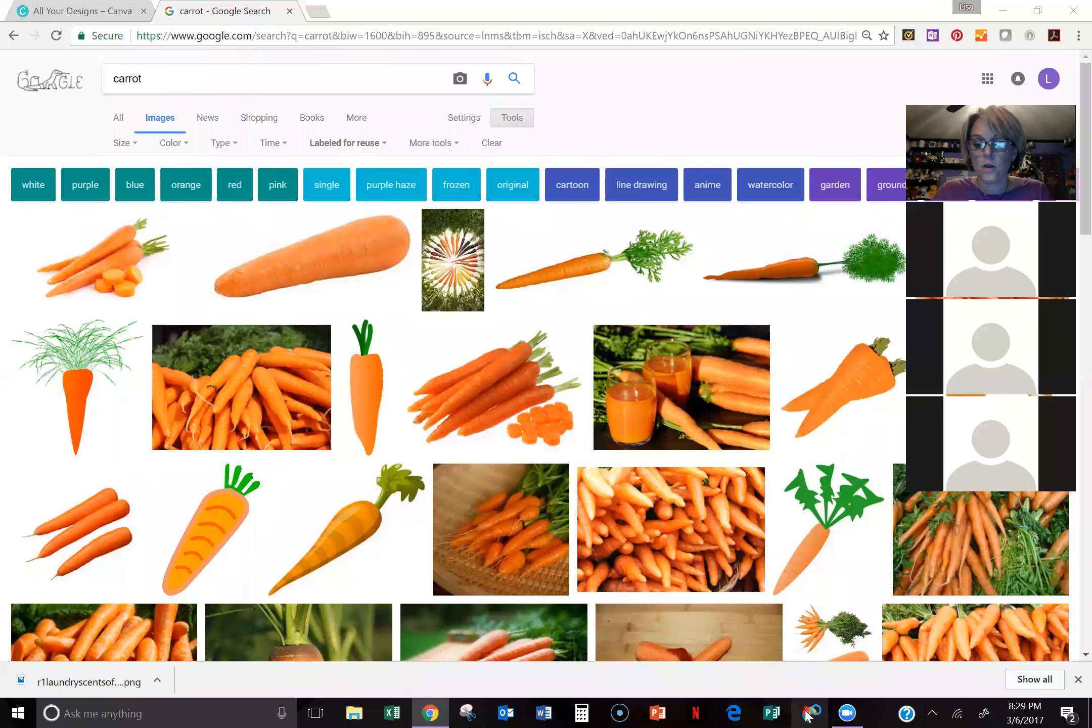
{"action": "mouse_move", "coordinate": [808, 712]}
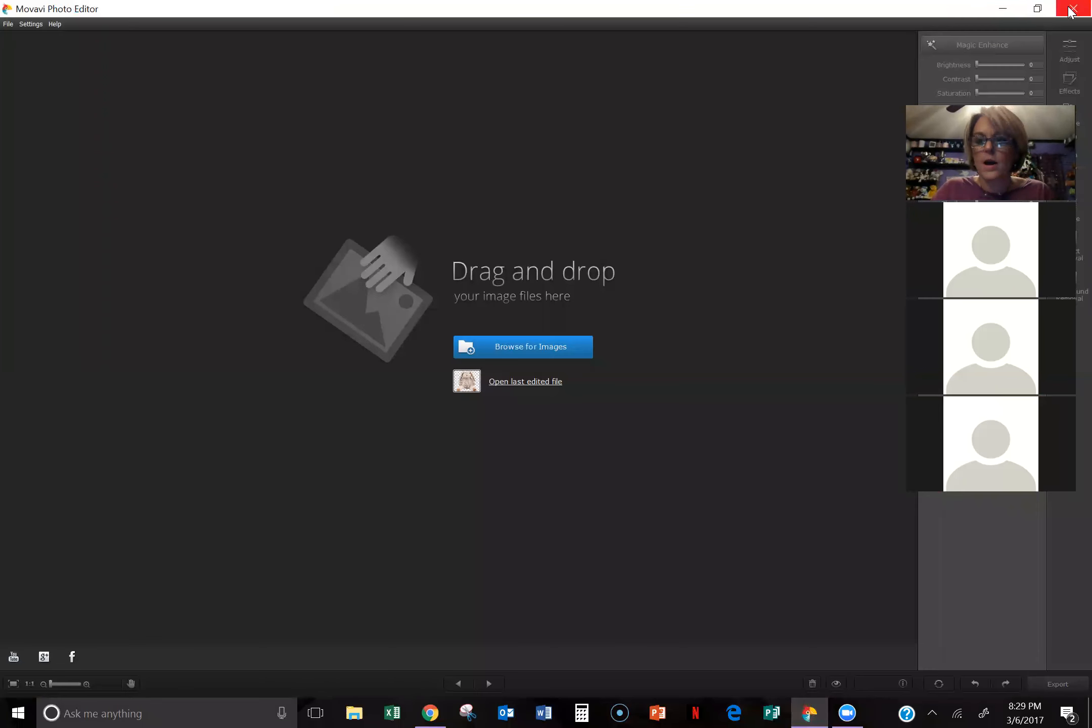
{"action": "left_click", "coordinate": [1071, 11]}
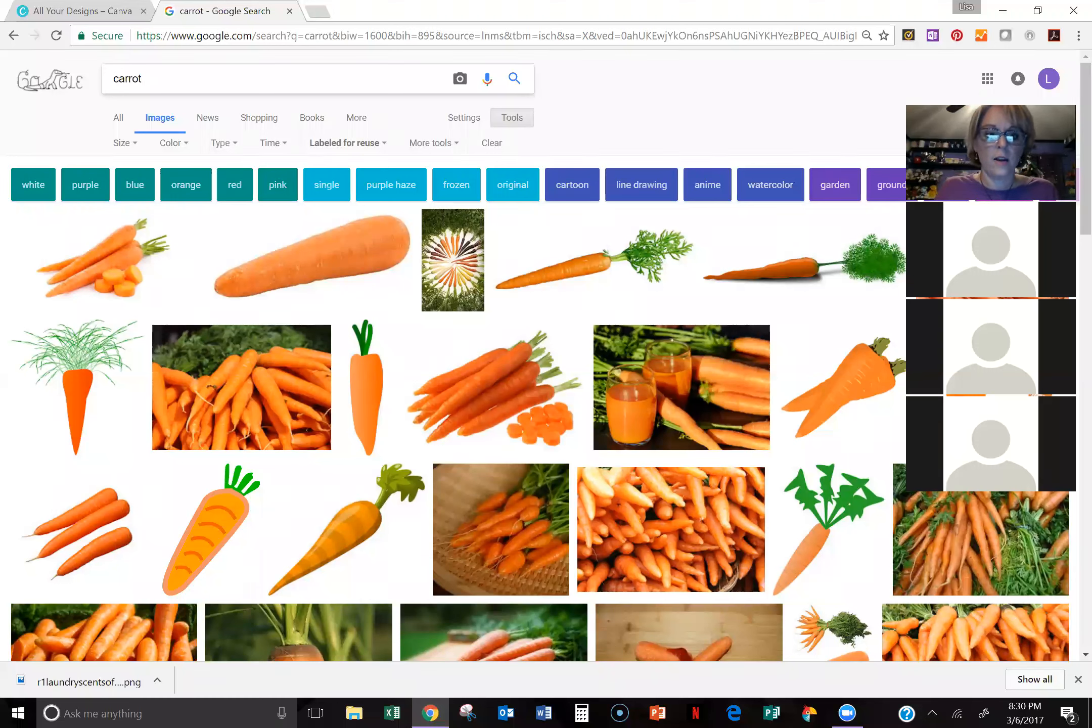
Step: Refine the image search to "carrot transparent background"
{"action": "type", "text": "tra"}
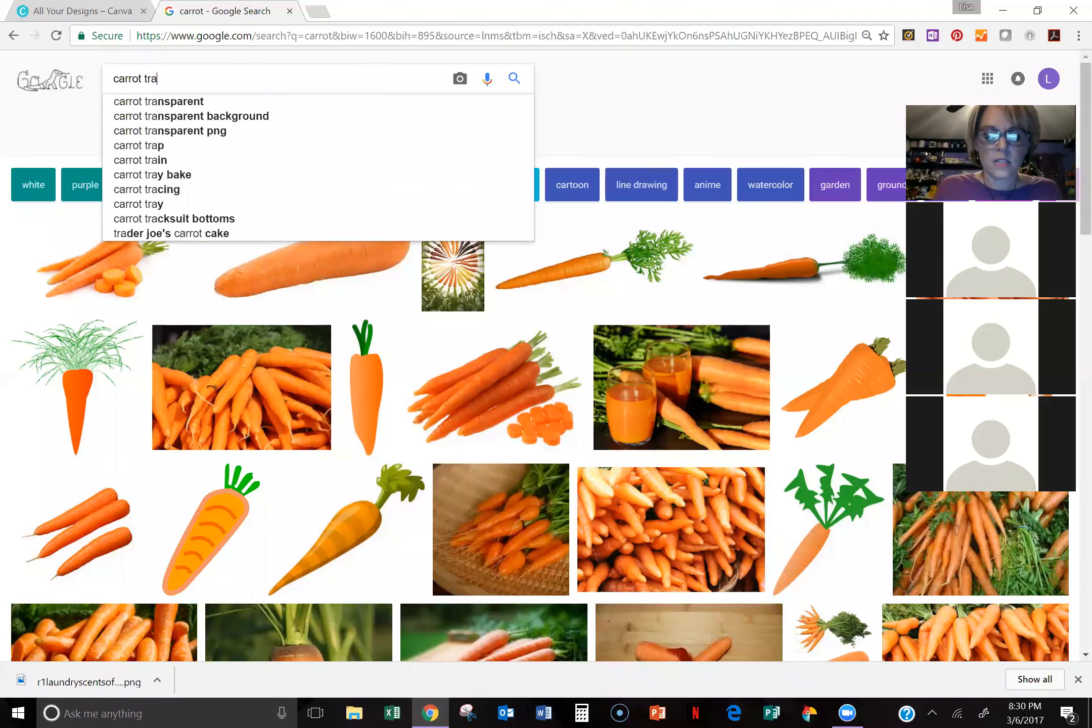
{"action": "type", "text": "ns"}
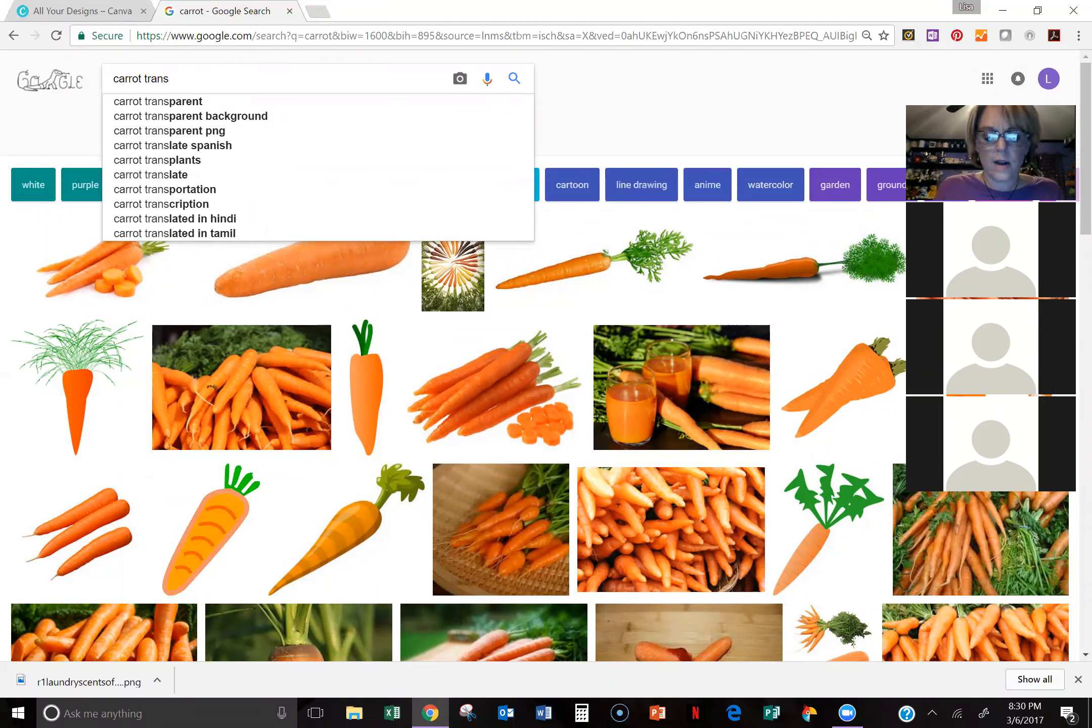
{"action": "type", "text": "paren"}
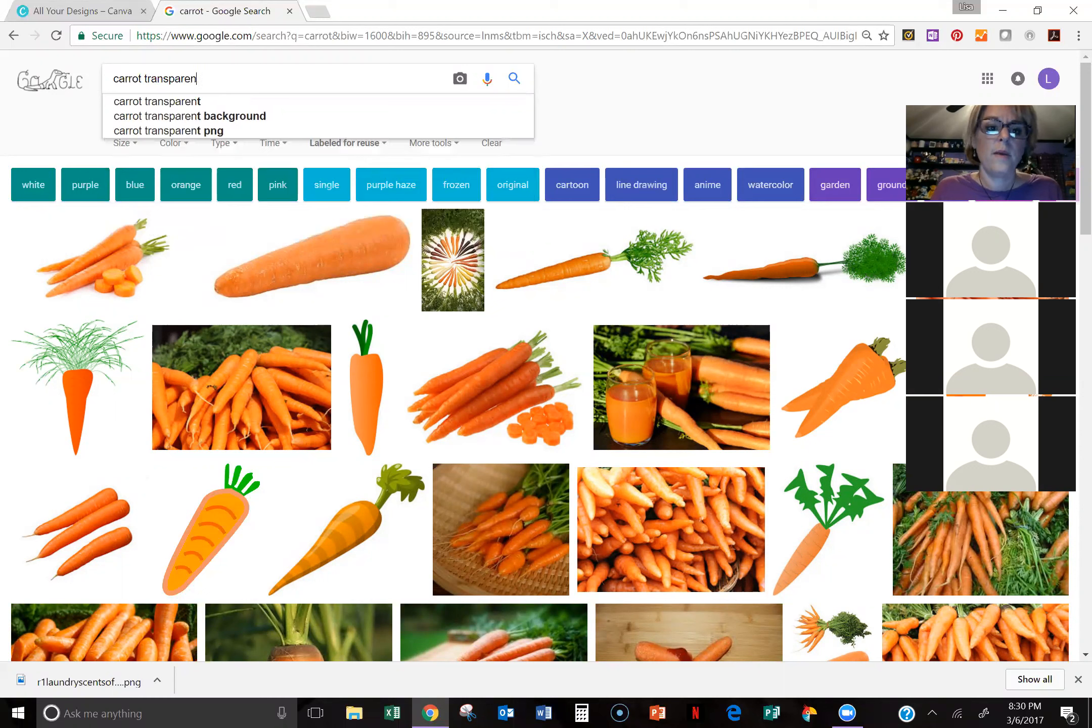
{"action": "type", "text": "t background"}
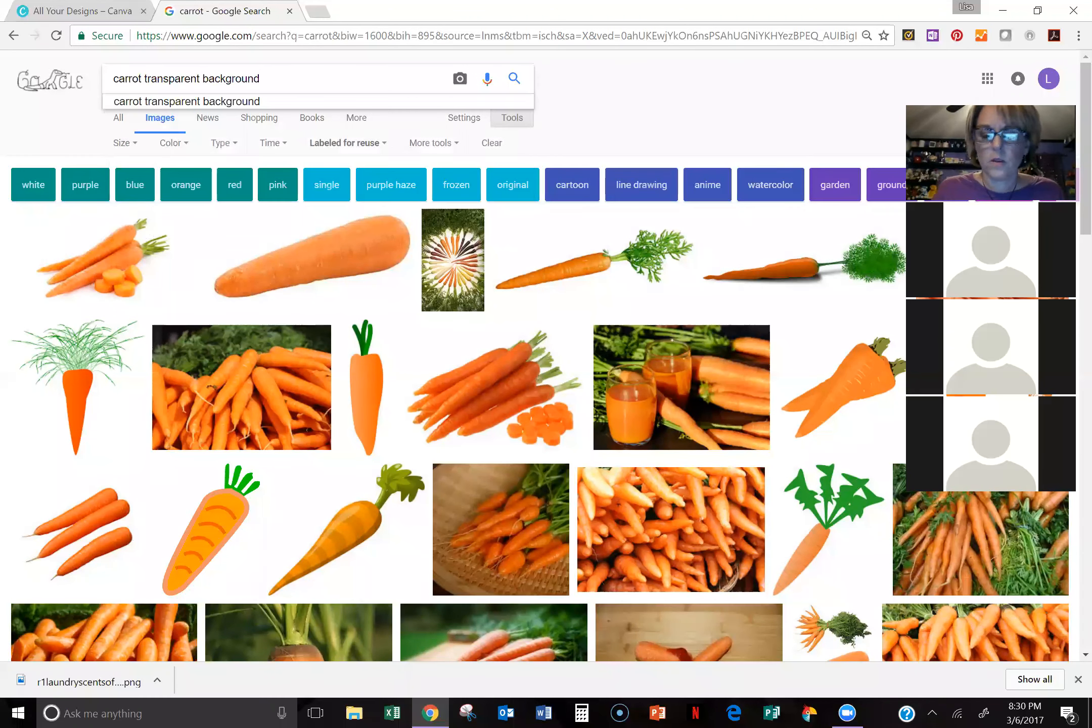
{"action": "key", "text": "Return"}
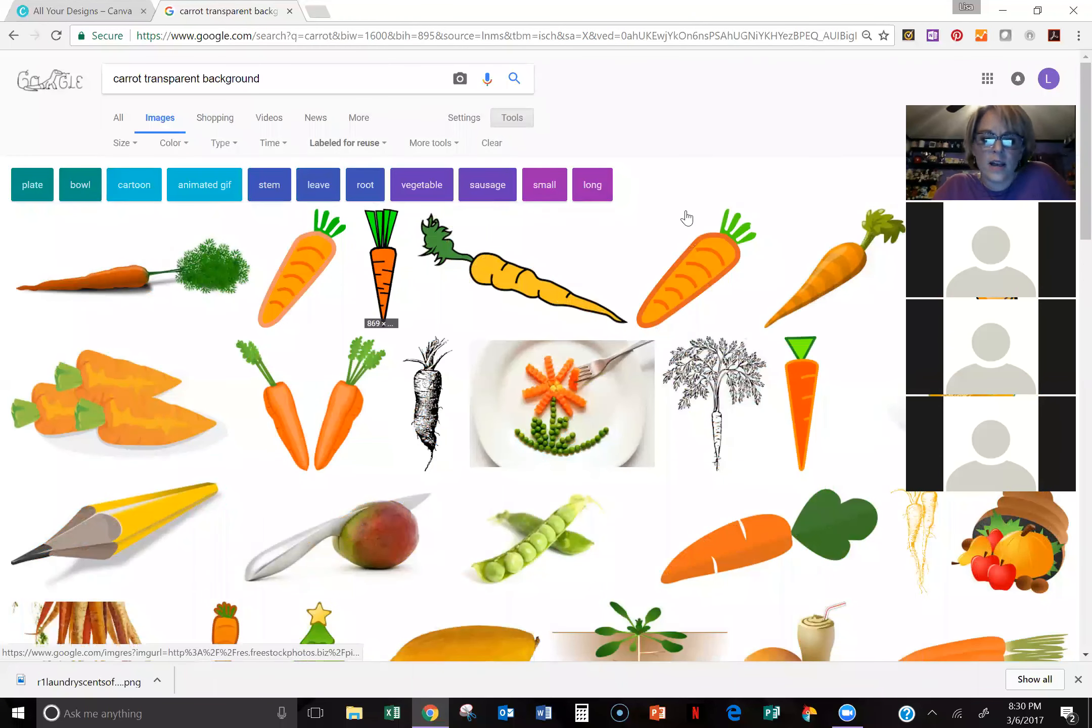
Step: Preview the striped orange carrot illustration and save it as the PNG 16517-illustration-of-an-orange-carrot-pv in the Spring Summer 2017 folder
{"action": "left_click", "coordinate": [286, 284]}
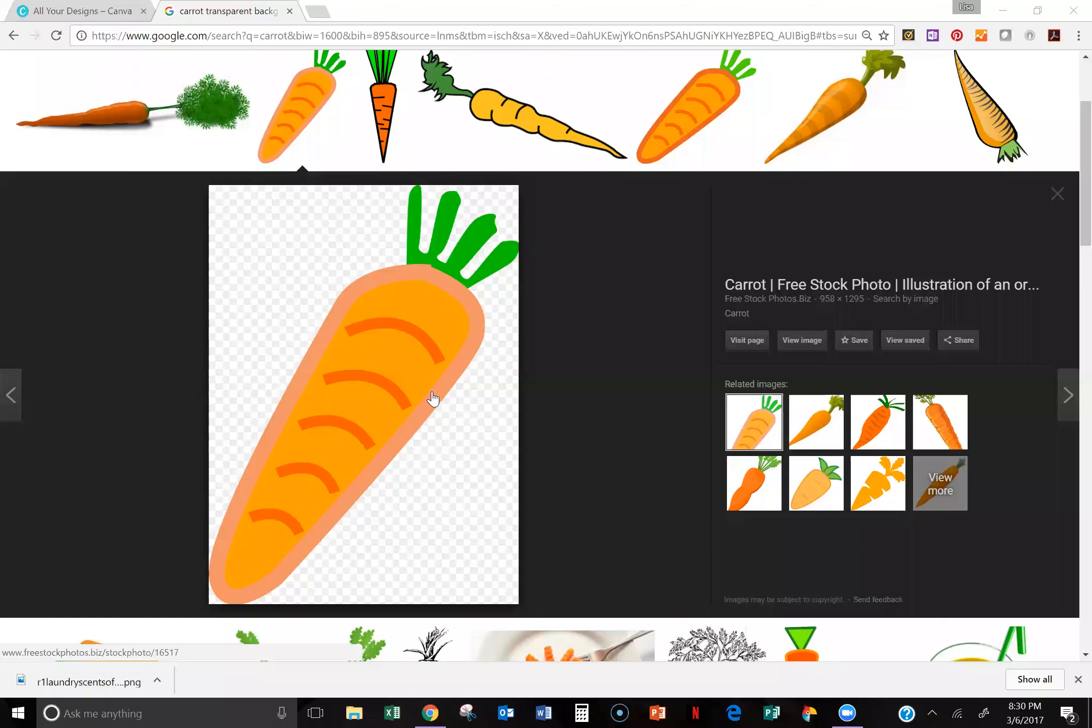
{"action": "right_click", "coordinate": [371, 310]}
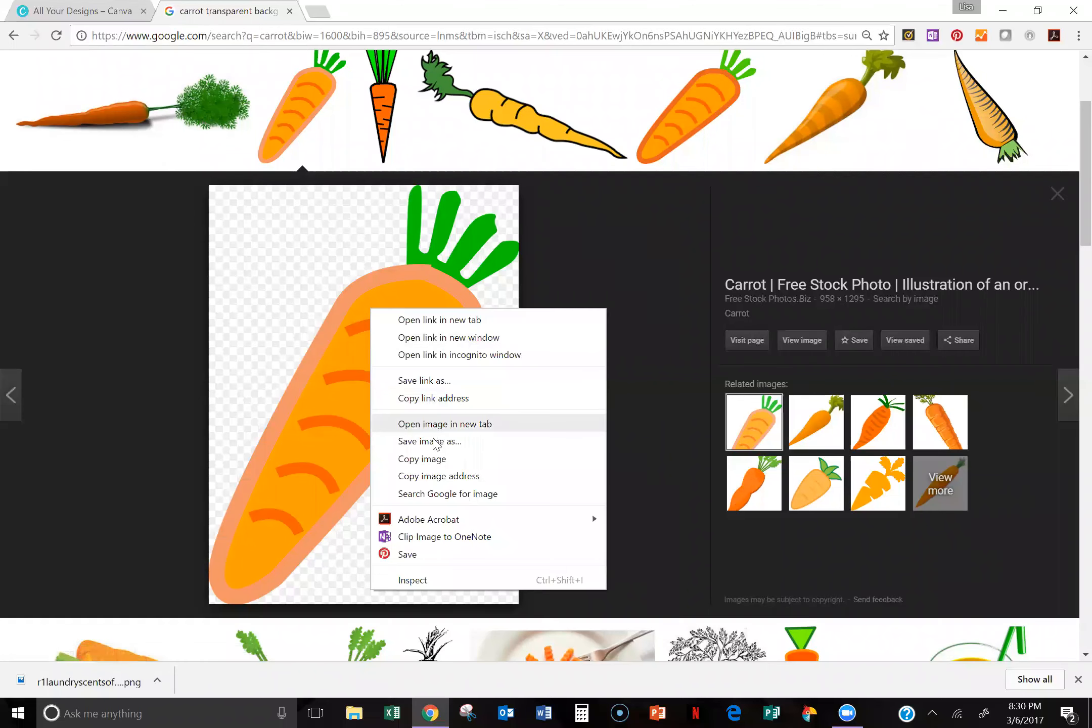
{"action": "left_click", "coordinate": [434, 442]}
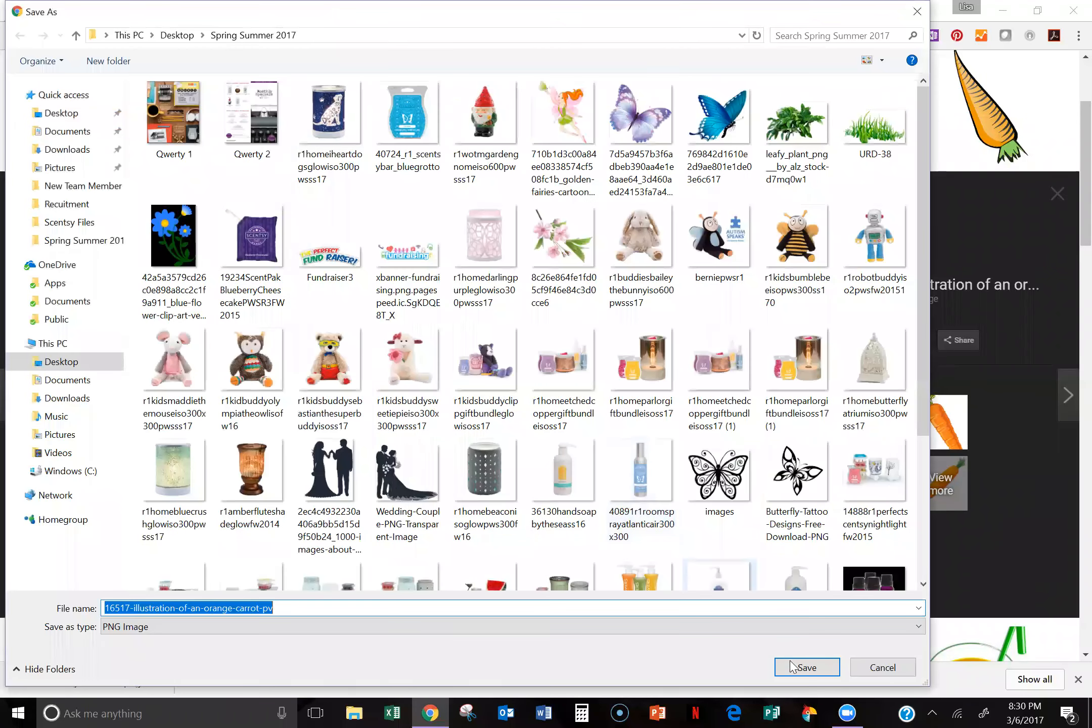
{"action": "left_click", "coordinate": [791, 663]}
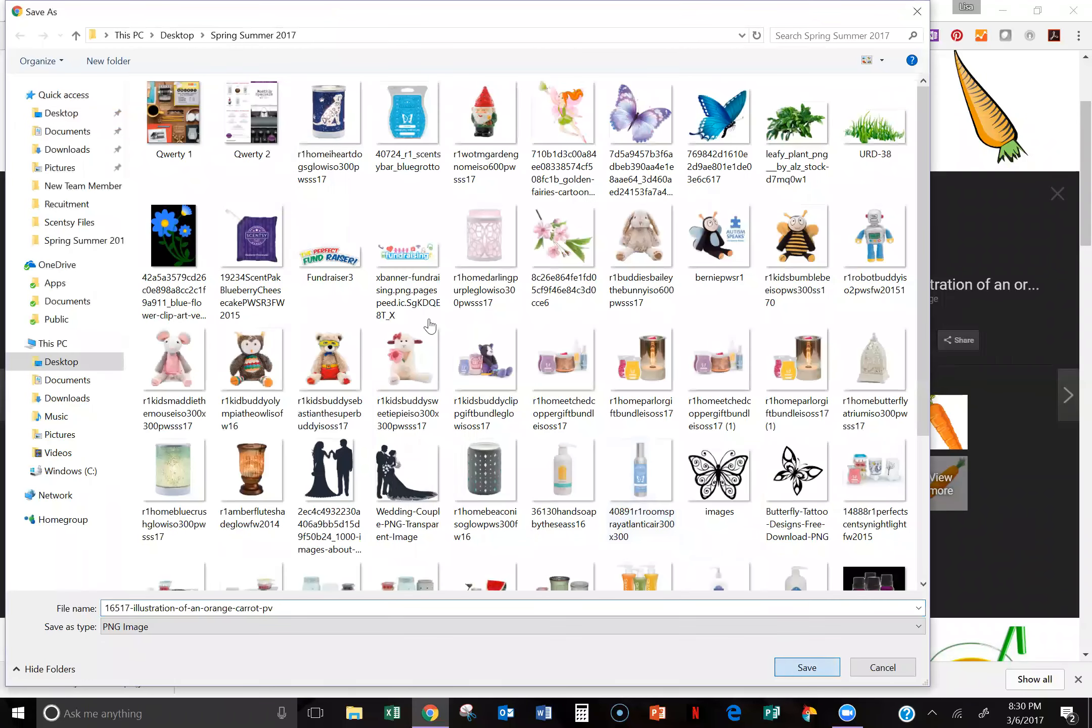
Step: Switch back to Canva's designs page and create a new blank Facebook Post design
{"action": "left_click", "coordinate": [107, 4]}
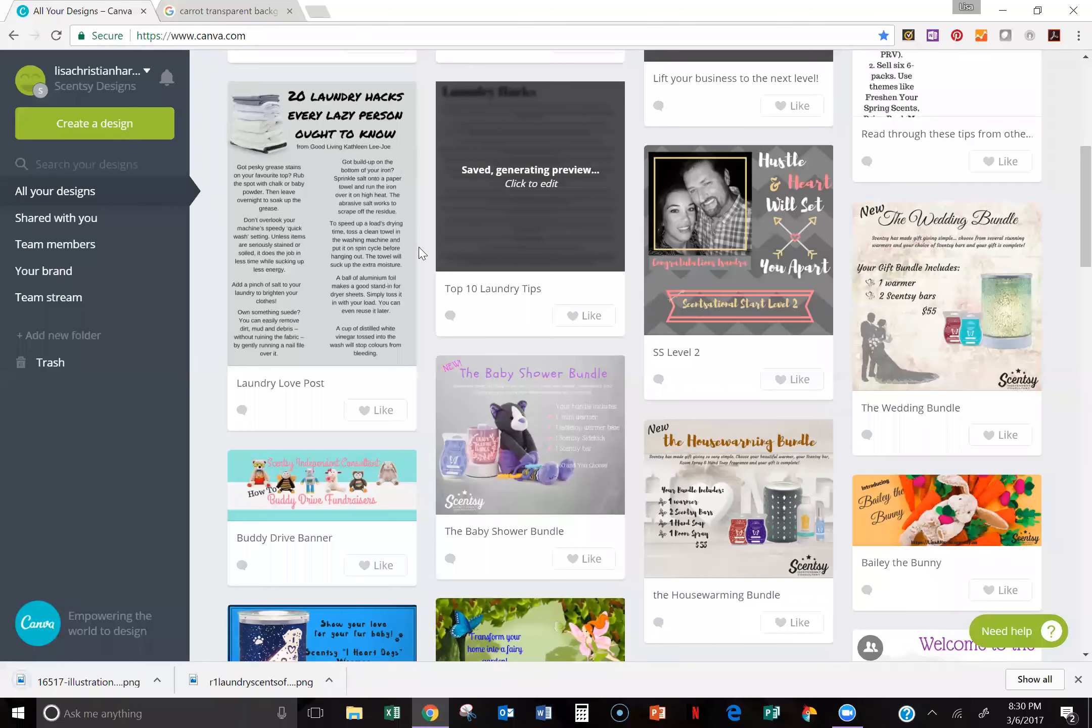
{"action": "scroll", "coordinate": [906, 212], "scroll_direction": "up", "scroll_amount": 1}
{"action": "scroll", "coordinate": [905, 213], "scroll_direction": "up", "scroll_amount": 5}
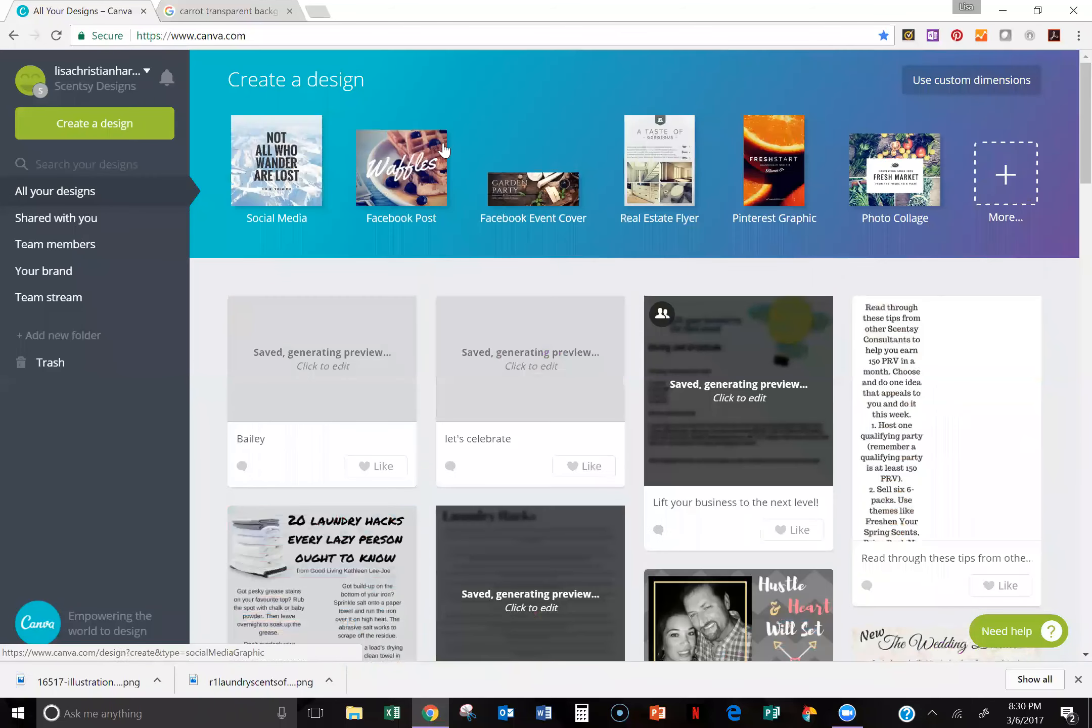
{"action": "left_click", "coordinate": [401, 174]}
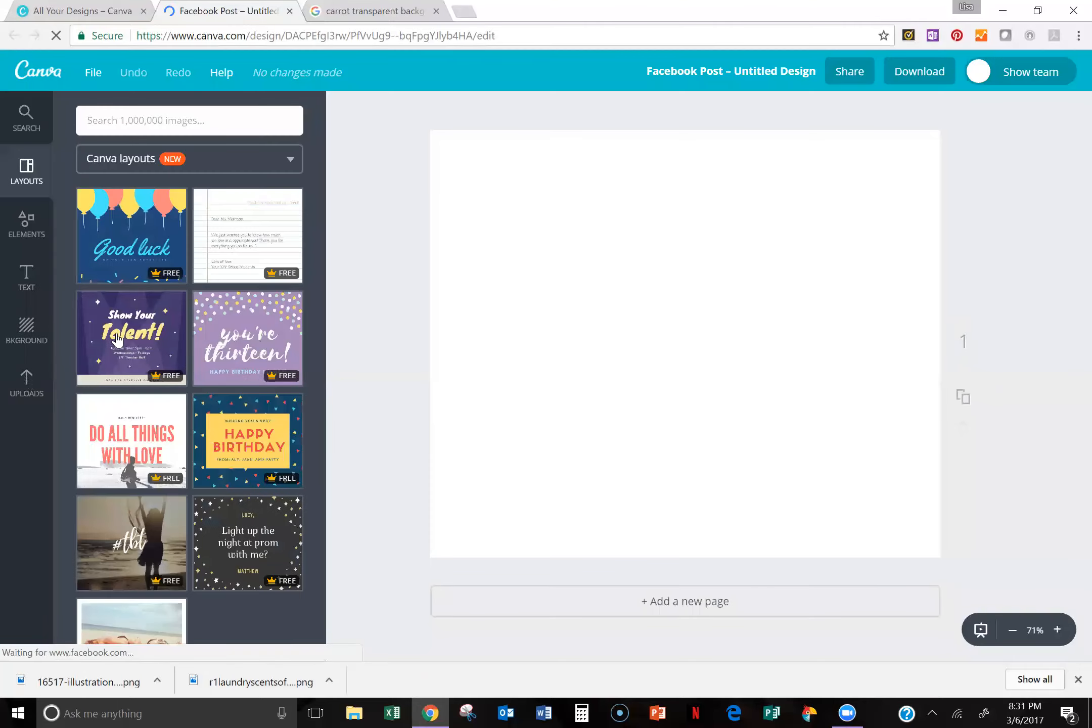
Step: Upload 16517-illustration-of-an-orange-carrot-pv from the Spring Summer 2017 folder to the Facebook Post design's image uploads
{"action": "left_click", "coordinate": [22, 401]}
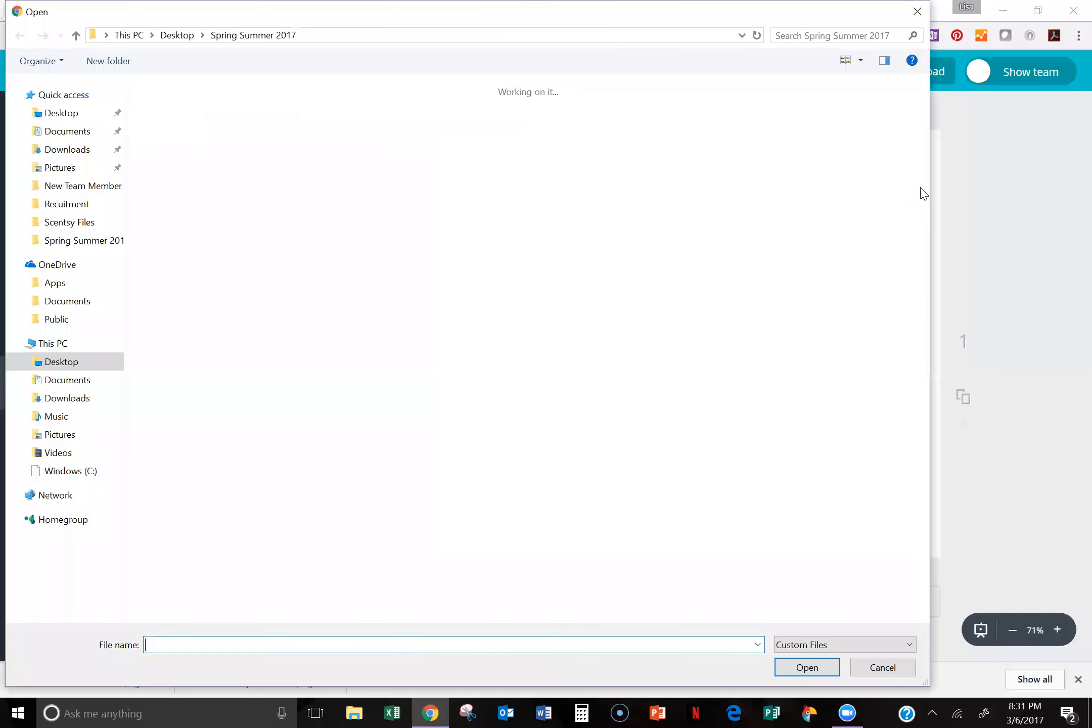
{"action": "scroll", "coordinate": [873, 350], "scroll_direction": "down", "scroll_amount": 15}
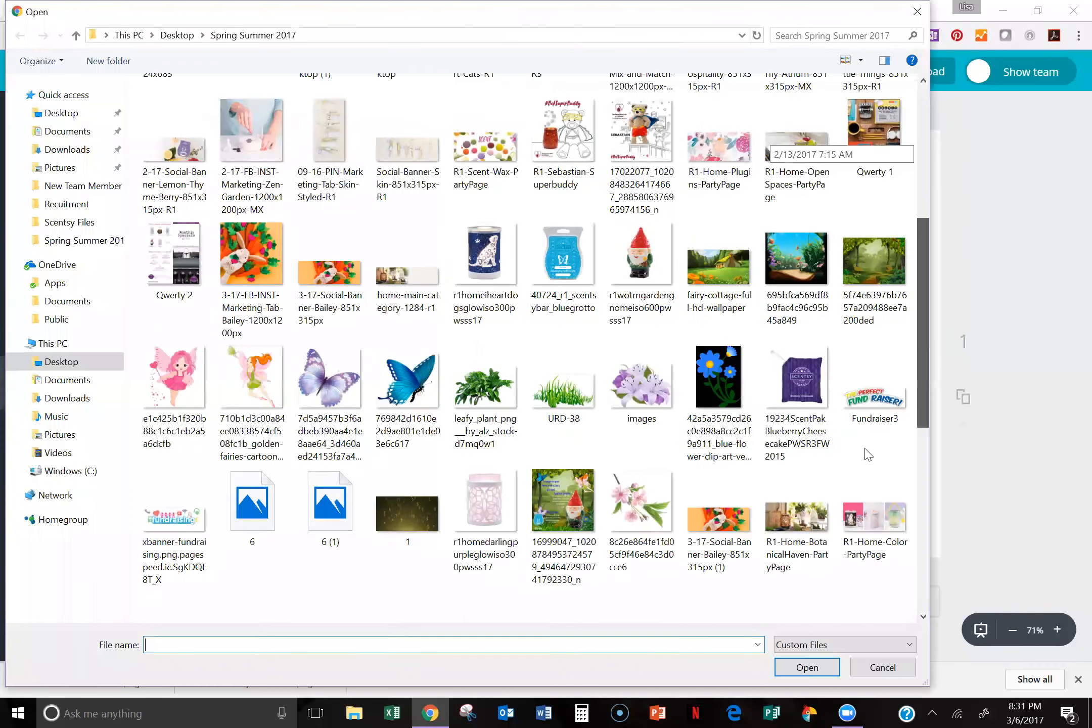
{"action": "left_click", "coordinate": [504, 545]}
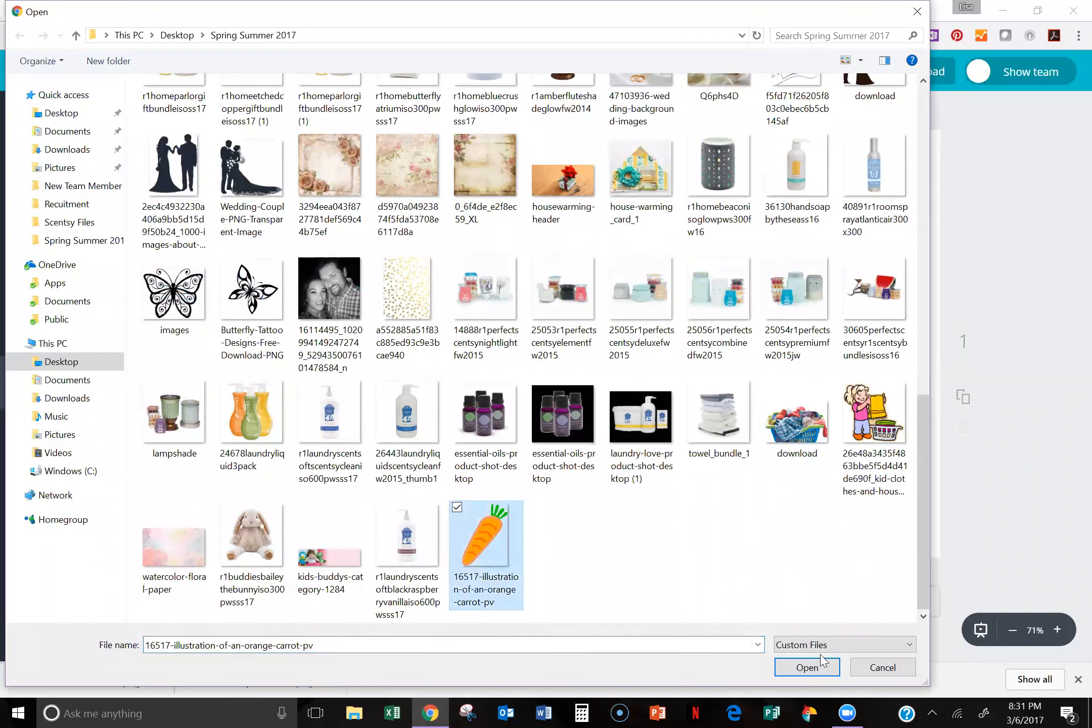
{"action": "left_click", "coordinate": [805, 669]}
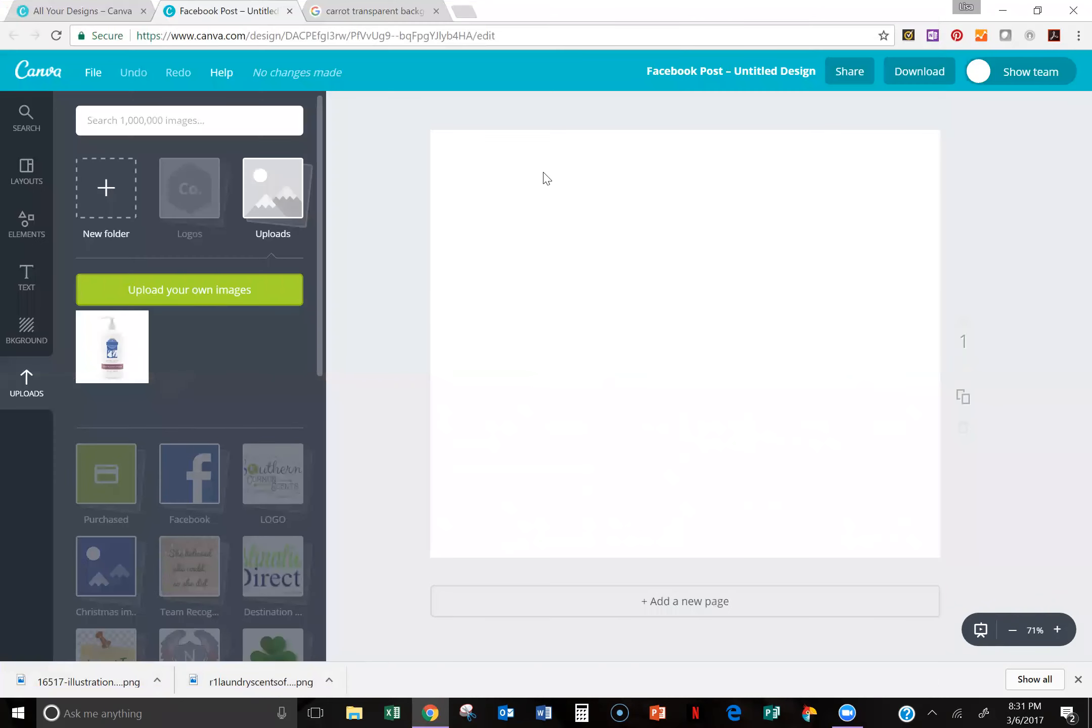
Step: Apply the free blue chevron background and place the uploaded carrot on it, shrunk to about half its inserted size
{"action": "left_click", "coordinate": [38, 332]}
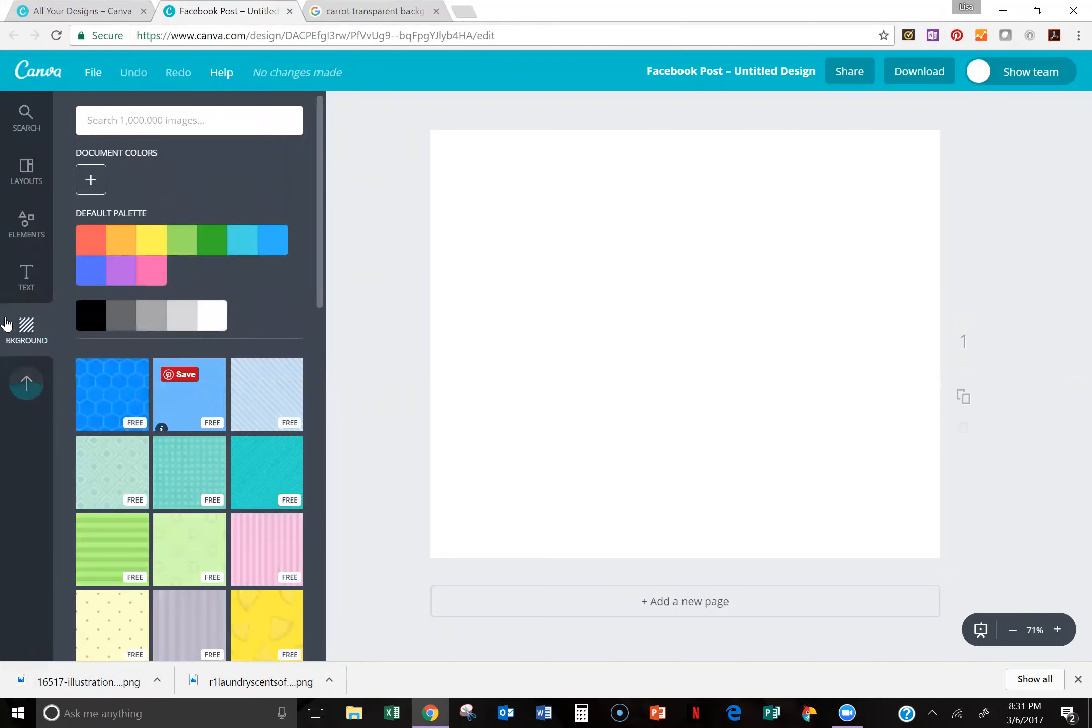
{"action": "left_click", "coordinate": [178, 405]}
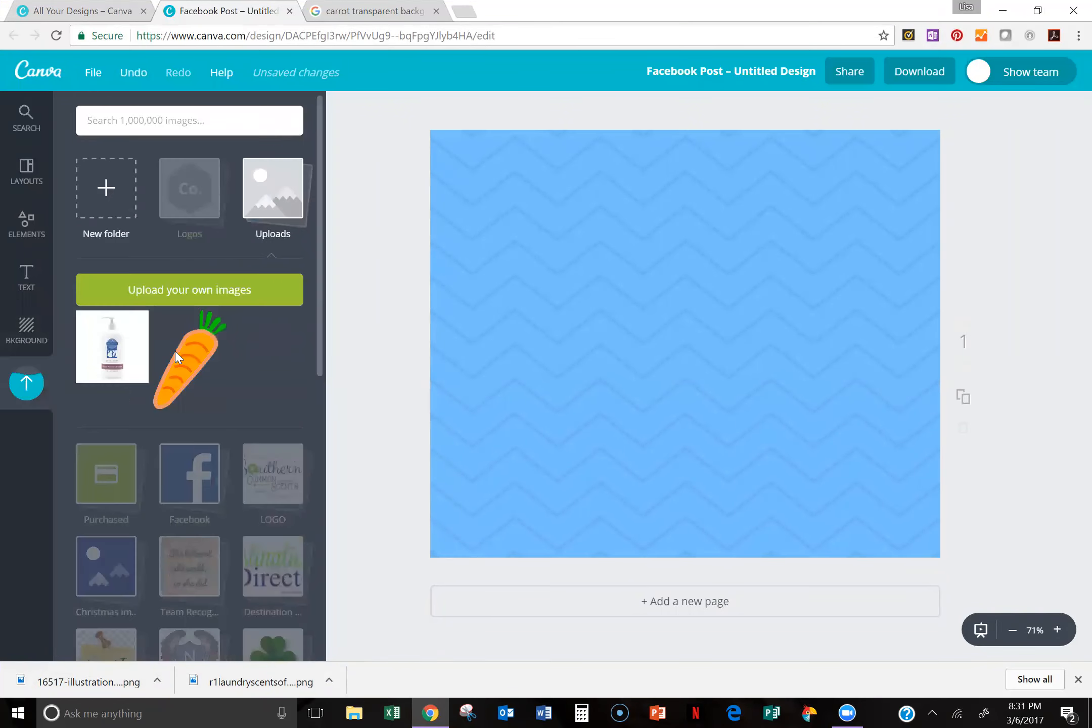
{"action": "left_click_drag", "start_coordinate": [184, 352], "coordinate": [703, 286]}
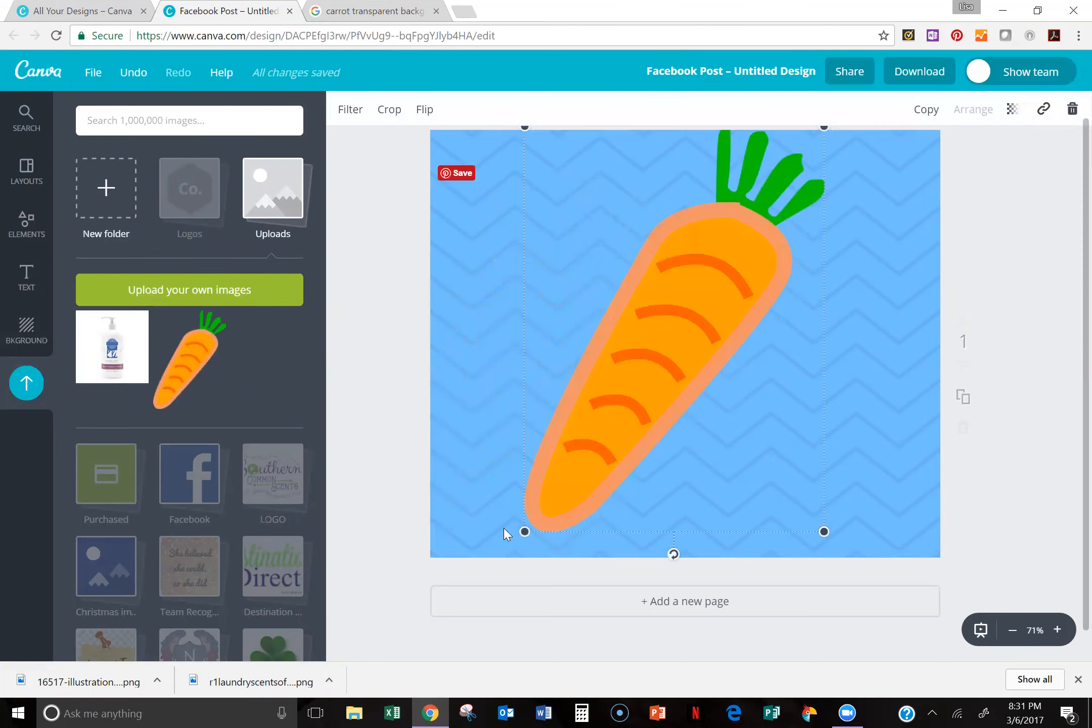
{"action": "left_click_drag", "start_coordinate": [525, 532], "coordinate": [638, 360]}
{"action": "left_click", "coordinate": [629, 488]}
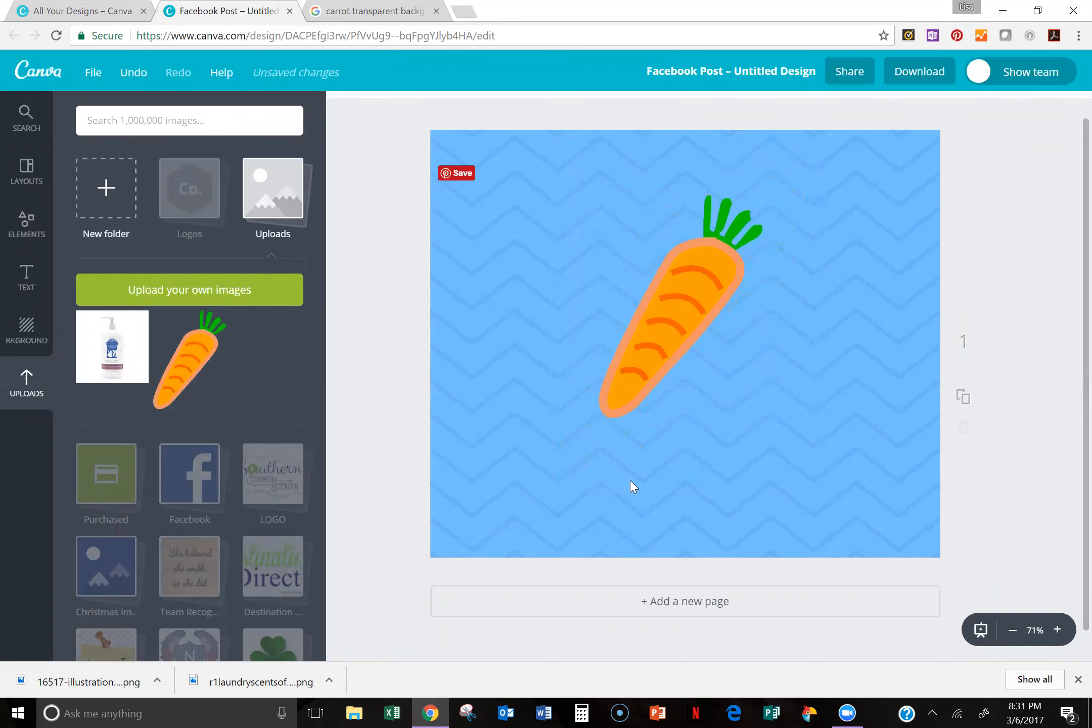